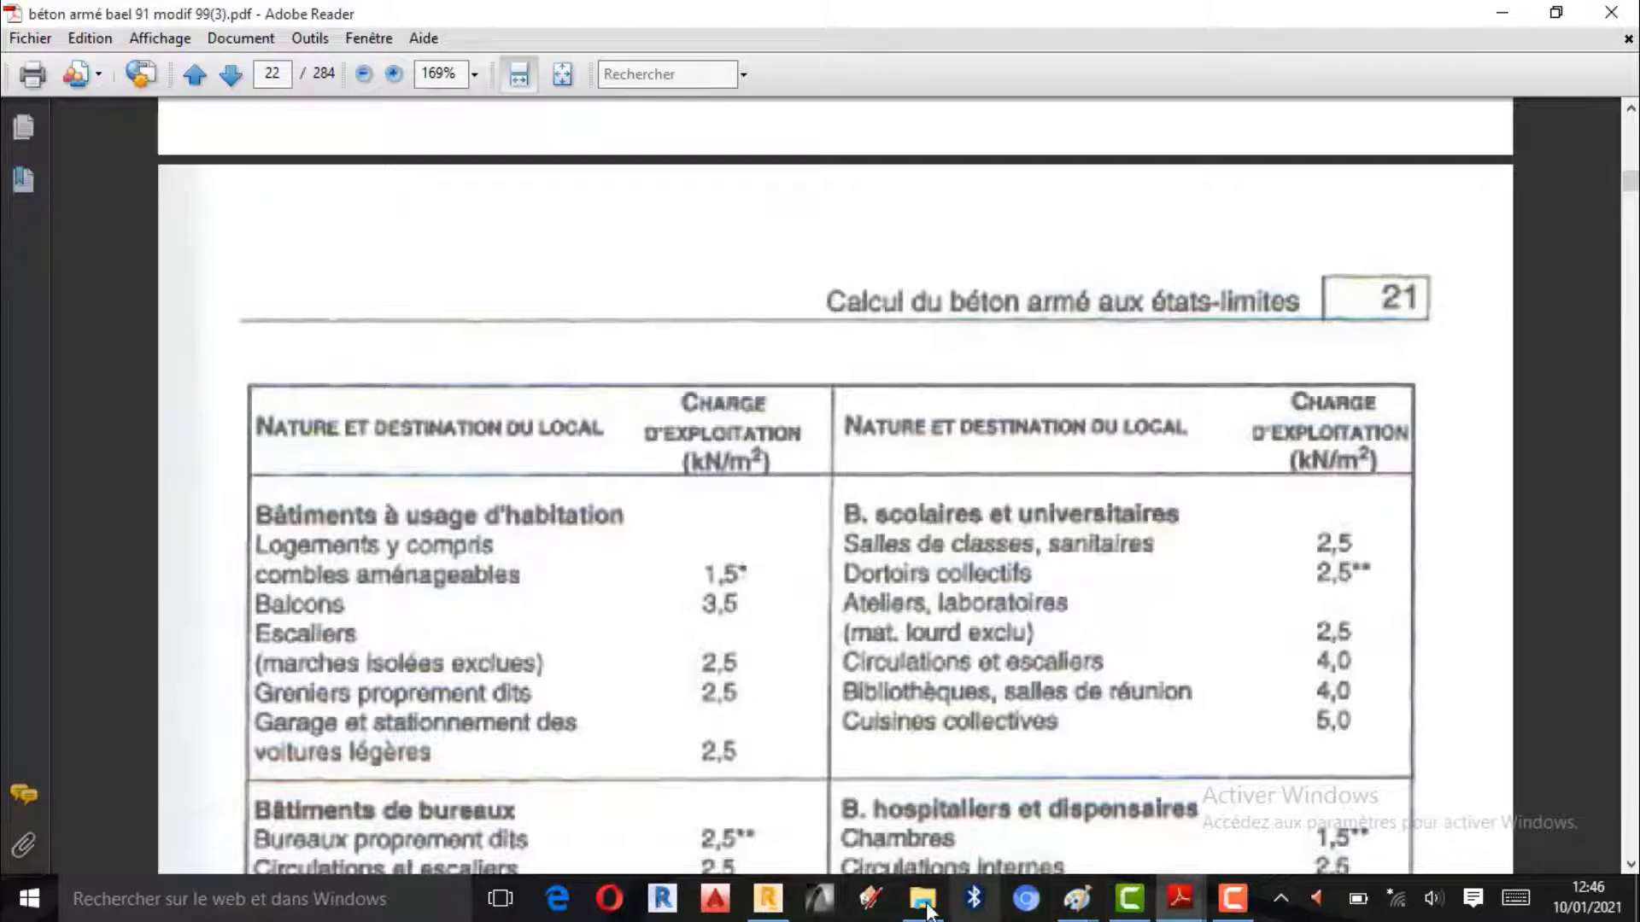
- Switch to the load case document in Adobe Reader and highlight the value 2 of the Q(Habitation) load
{"action": "left_click", "coordinate": [1180, 897]}
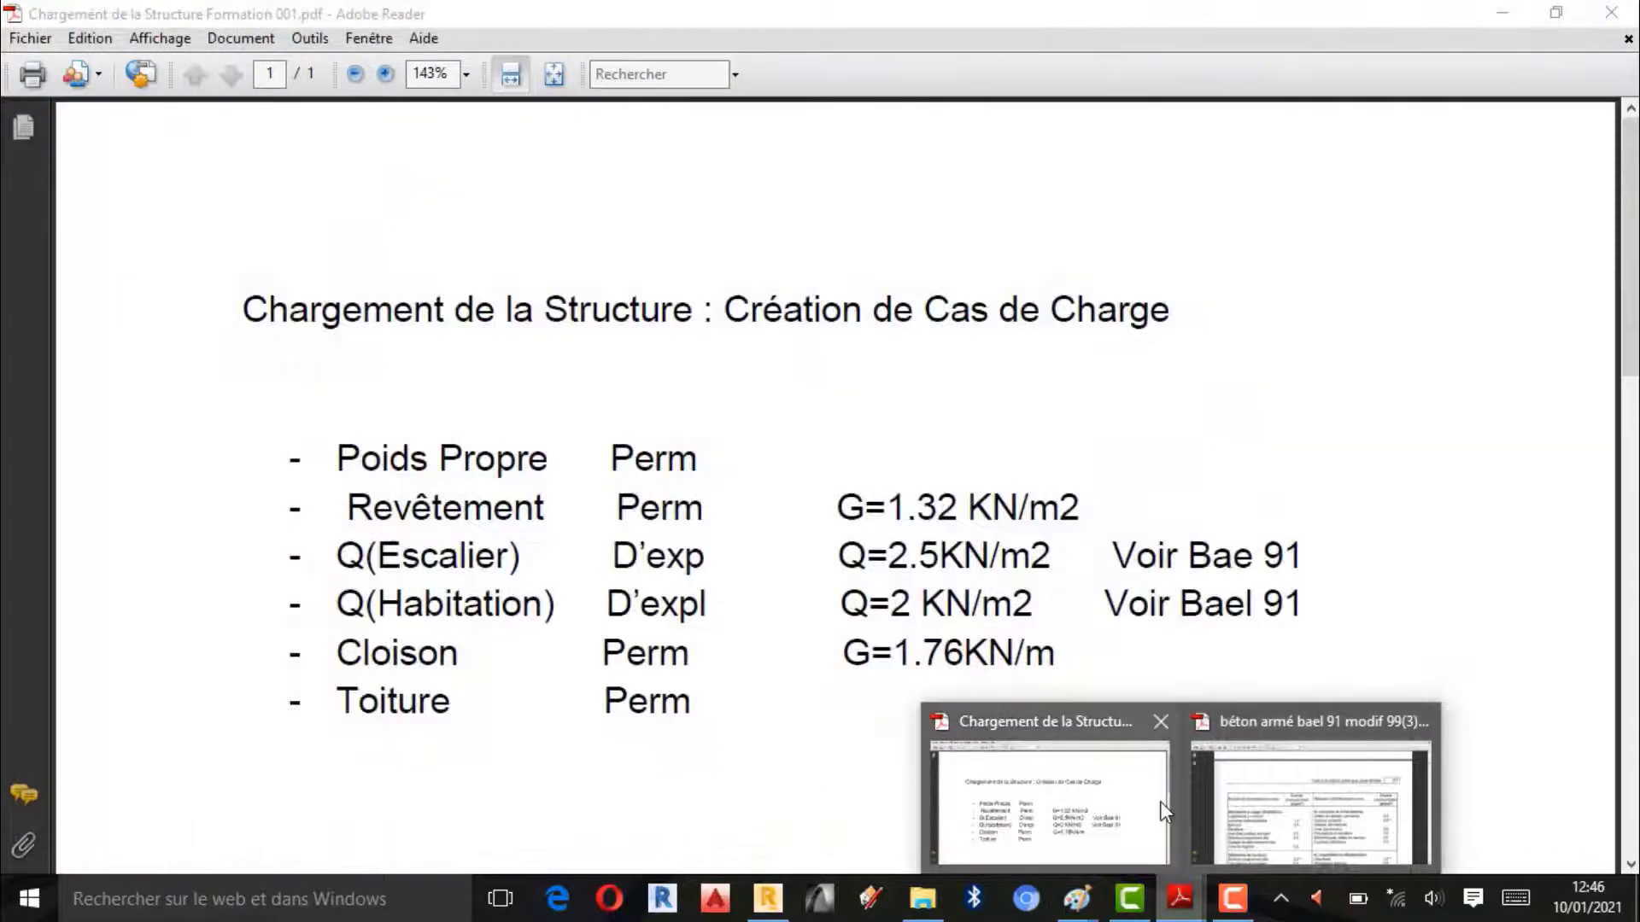
{"action": "left_click", "coordinate": [1050, 803]}
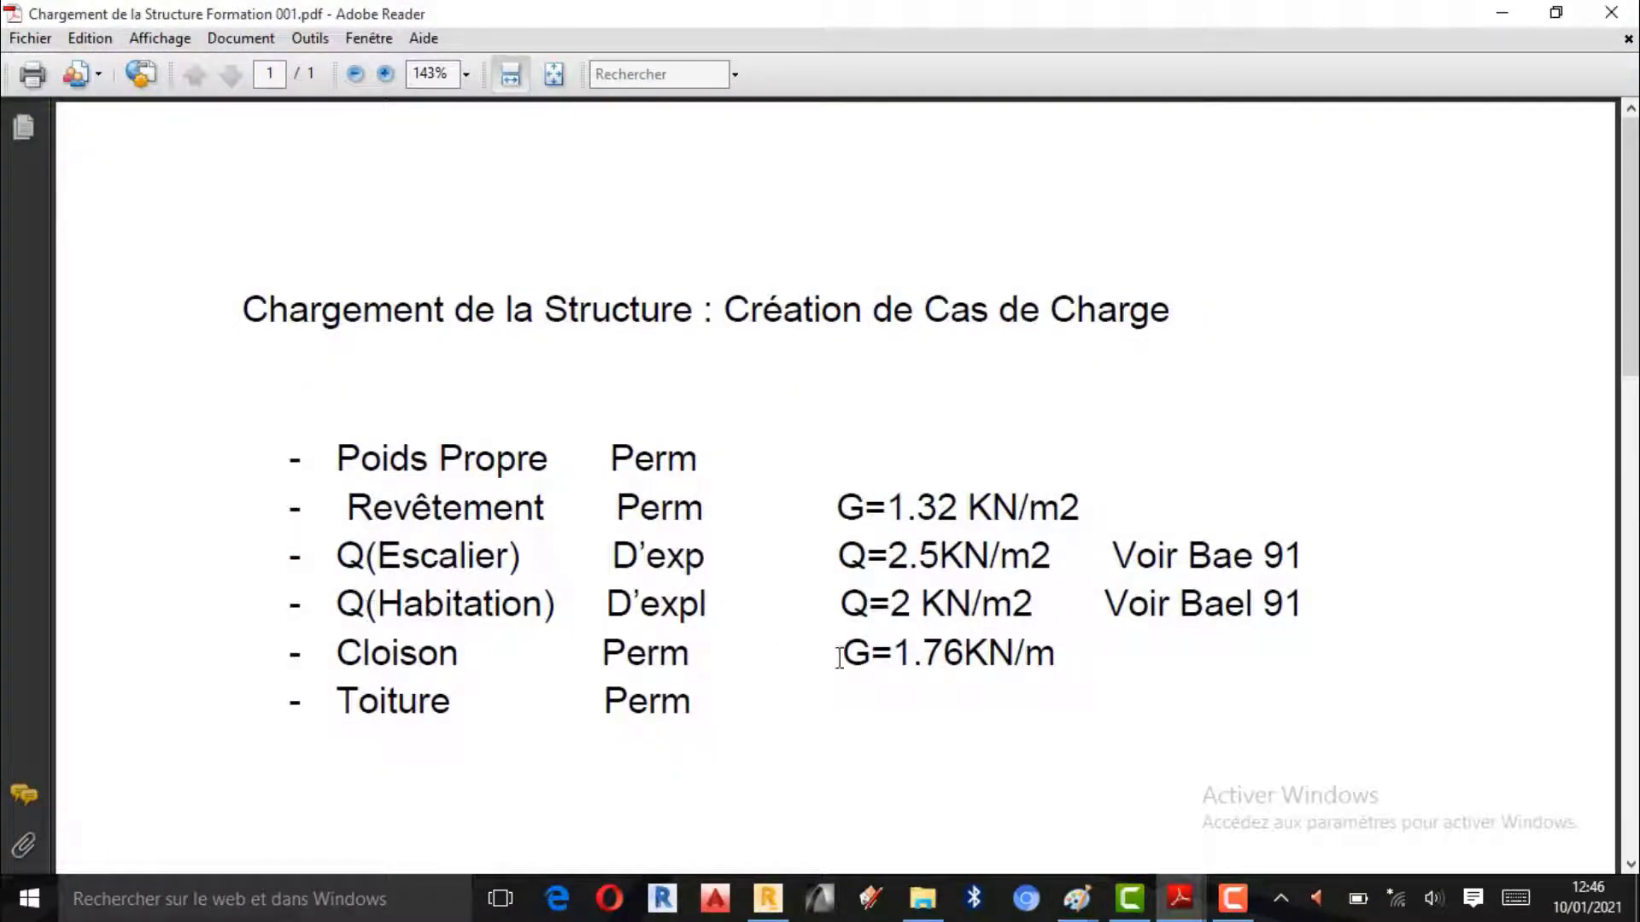
{"action": "left_click_drag", "start_coordinate": [898, 620], "coordinate": [917, 616]}
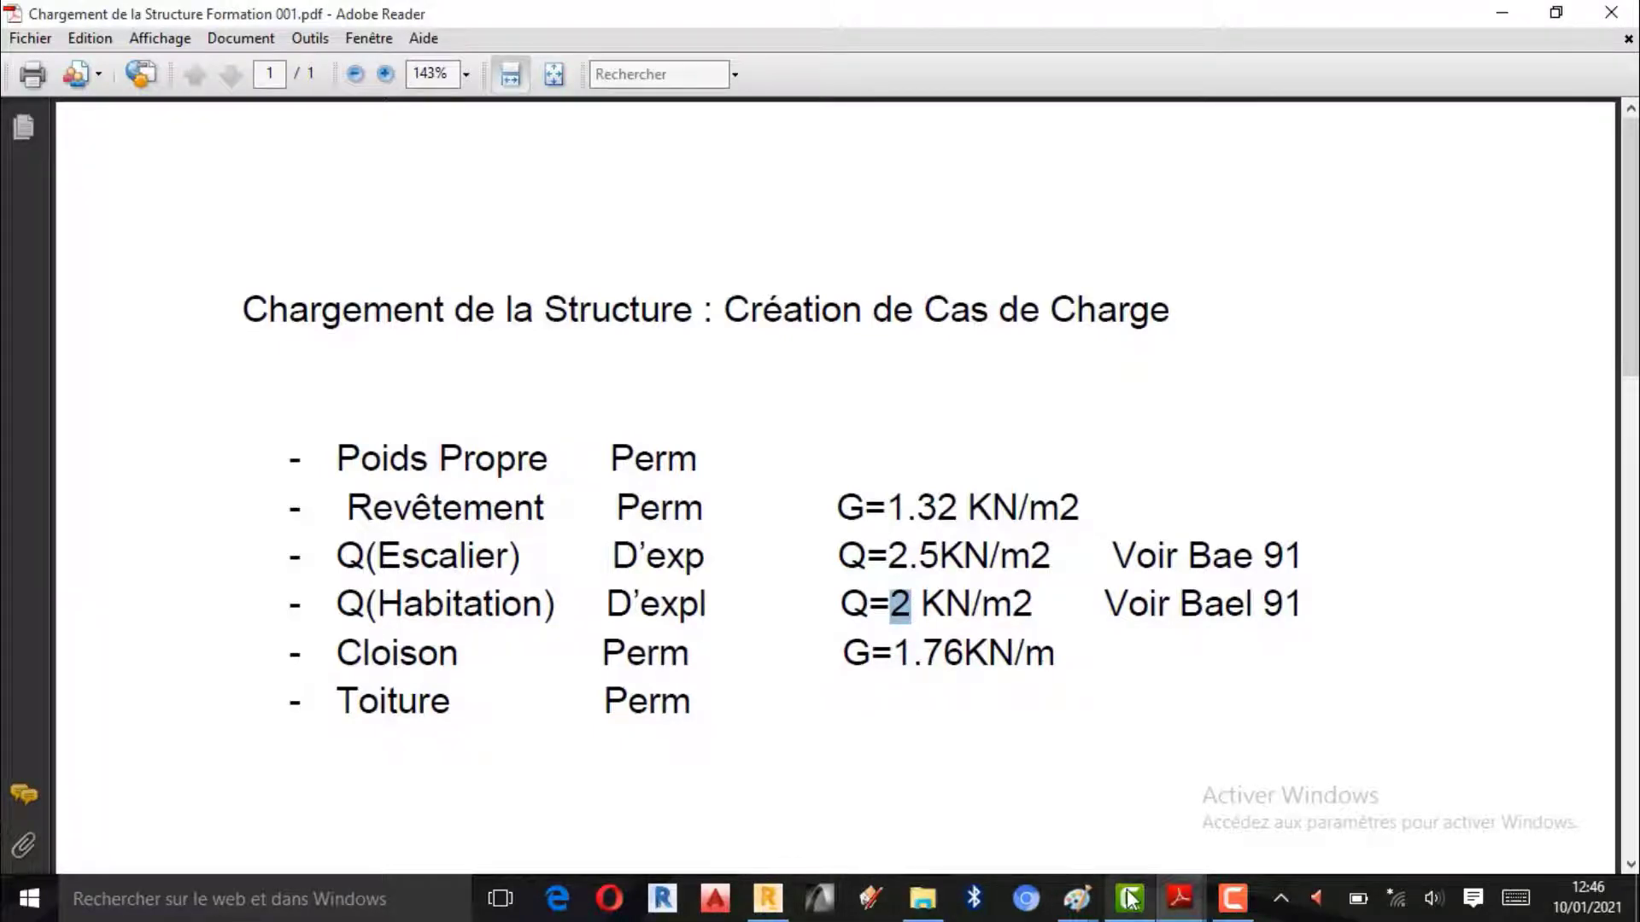
- Switch to Paint and handwrite "Q Hab = 1.5 kN/m²" below the title with a thicker orange pencil
{"action": "left_click", "coordinate": [1078, 898]}
{"action": "left_click", "coordinate": [1148, 830]}
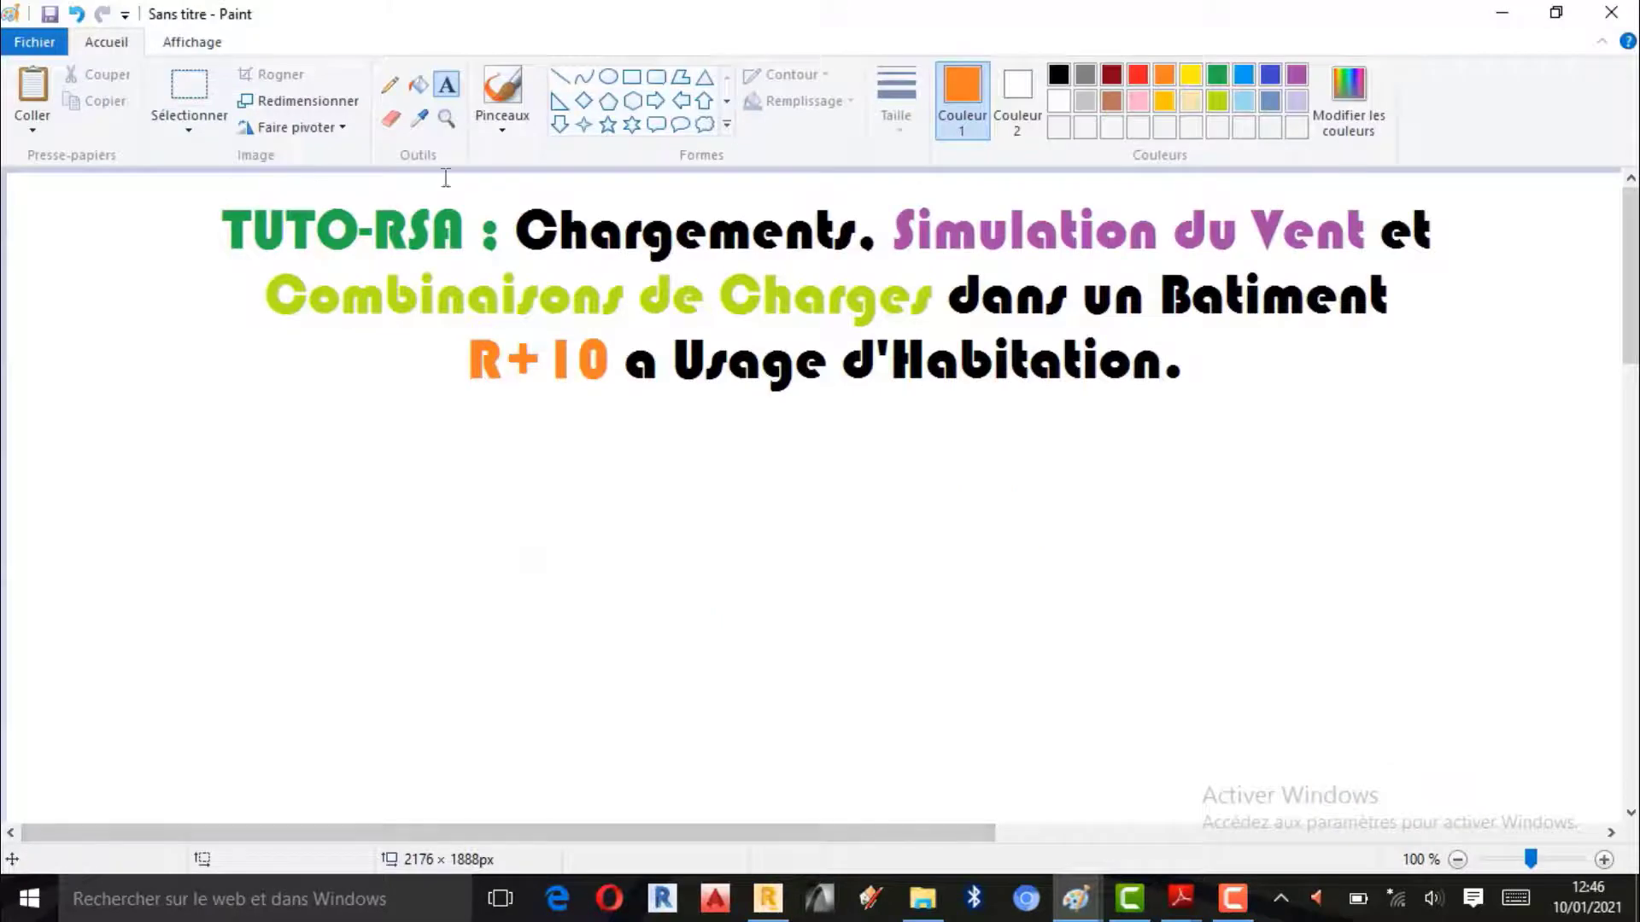
{"action": "left_click", "coordinate": [390, 85]}
{"action": "left_click_drag", "start_coordinate": [360, 484], "coordinate": [384, 507]}
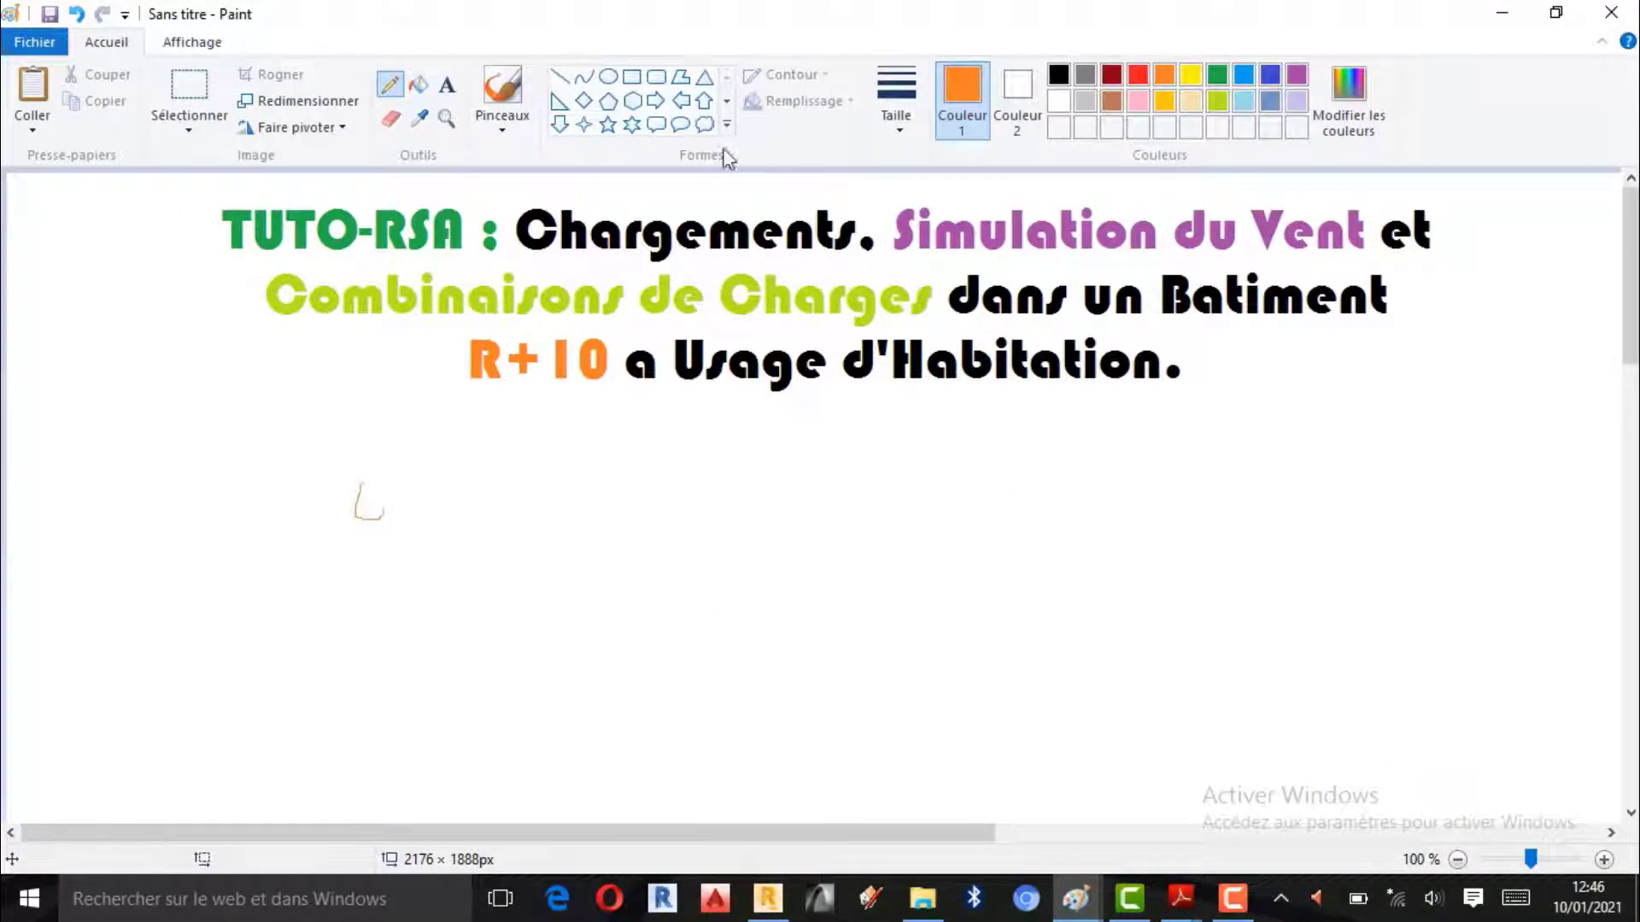
{"action": "left_click", "coordinate": [910, 107]}
{"action": "left_click", "coordinate": [916, 239]}
{"action": "mouse_move", "coordinate": [358, 520]}
{"action": "left_mouse_down"}
{"action": "mouse_move", "coordinate": [381, 479]}
{"action": "mouse_move", "coordinate": [390, 529]}
{"action": "left_mouse_up"}
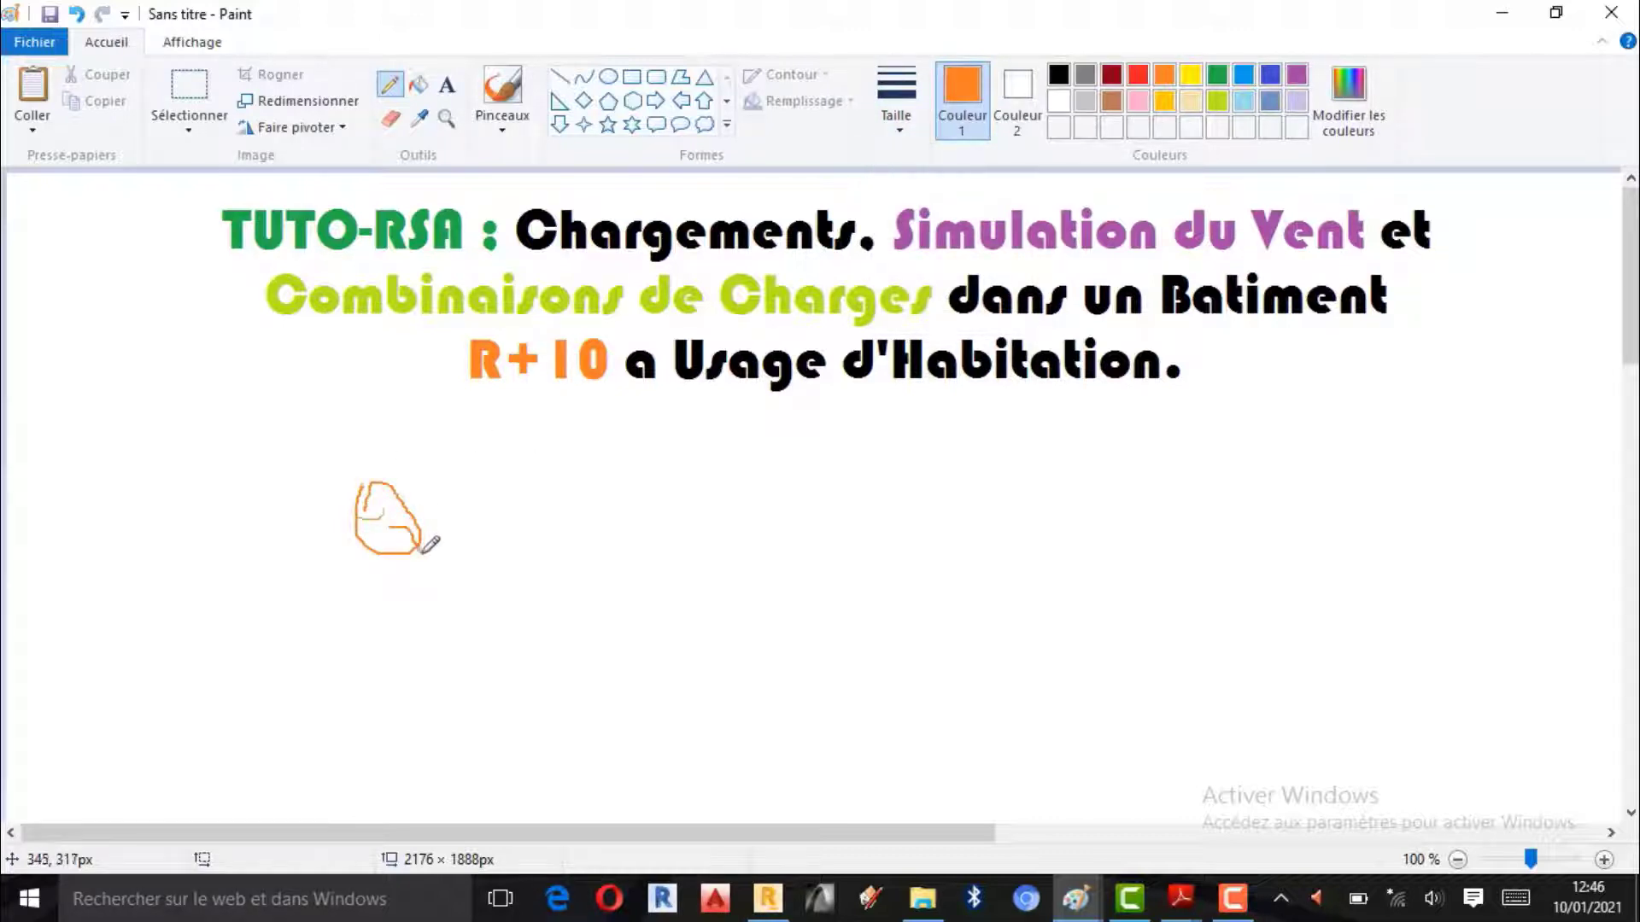
{"action": "mouse_move", "coordinate": [454, 480]}
{"action": "left_mouse_down"}
{"action": "mouse_move", "coordinate": [466, 531]}
{"action": "mouse_move", "coordinate": [538, 534]}
{"action": "mouse_move", "coordinate": [523, 520]}
{"action": "mouse_move", "coordinate": [536, 536]}
{"action": "left_mouse_up"}
{"action": "mouse_move", "coordinate": [523, 481]}
{"action": "left_mouse_down"}
{"action": "mouse_move", "coordinate": [536, 540]}
{"action": "mouse_move", "coordinate": [626, 537]}
{"action": "left_mouse_up"}
{"action": "mouse_move", "coordinate": [669, 547]}
{"action": "left_mouse_down"}
{"action": "mouse_move", "coordinate": [695, 517]}
{"action": "mouse_move", "coordinate": [702, 543]}
{"action": "mouse_move", "coordinate": [780, 526]}
{"action": "mouse_move", "coordinate": [785, 507]}
{"action": "mouse_move", "coordinate": [818, 533]}
{"action": "mouse_move", "coordinate": [856, 510]}
{"action": "mouse_move", "coordinate": [868, 537]}
{"action": "mouse_move", "coordinate": [870, 482]}
{"action": "mouse_move", "coordinate": [903, 562]}
{"action": "left_mouse_up"}
{"action": "mouse_move", "coordinate": [929, 545]}
{"action": "left_mouse_down"}
{"action": "mouse_move", "coordinate": [943, 512]}
{"action": "mouse_move", "coordinate": [970, 512]}
{"action": "mouse_move", "coordinate": [983, 536]}
{"action": "left_mouse_up"}
{"action": "left_click_drag", "start_coordinate": [1017, 449], "coordinate": [1041, 487]}
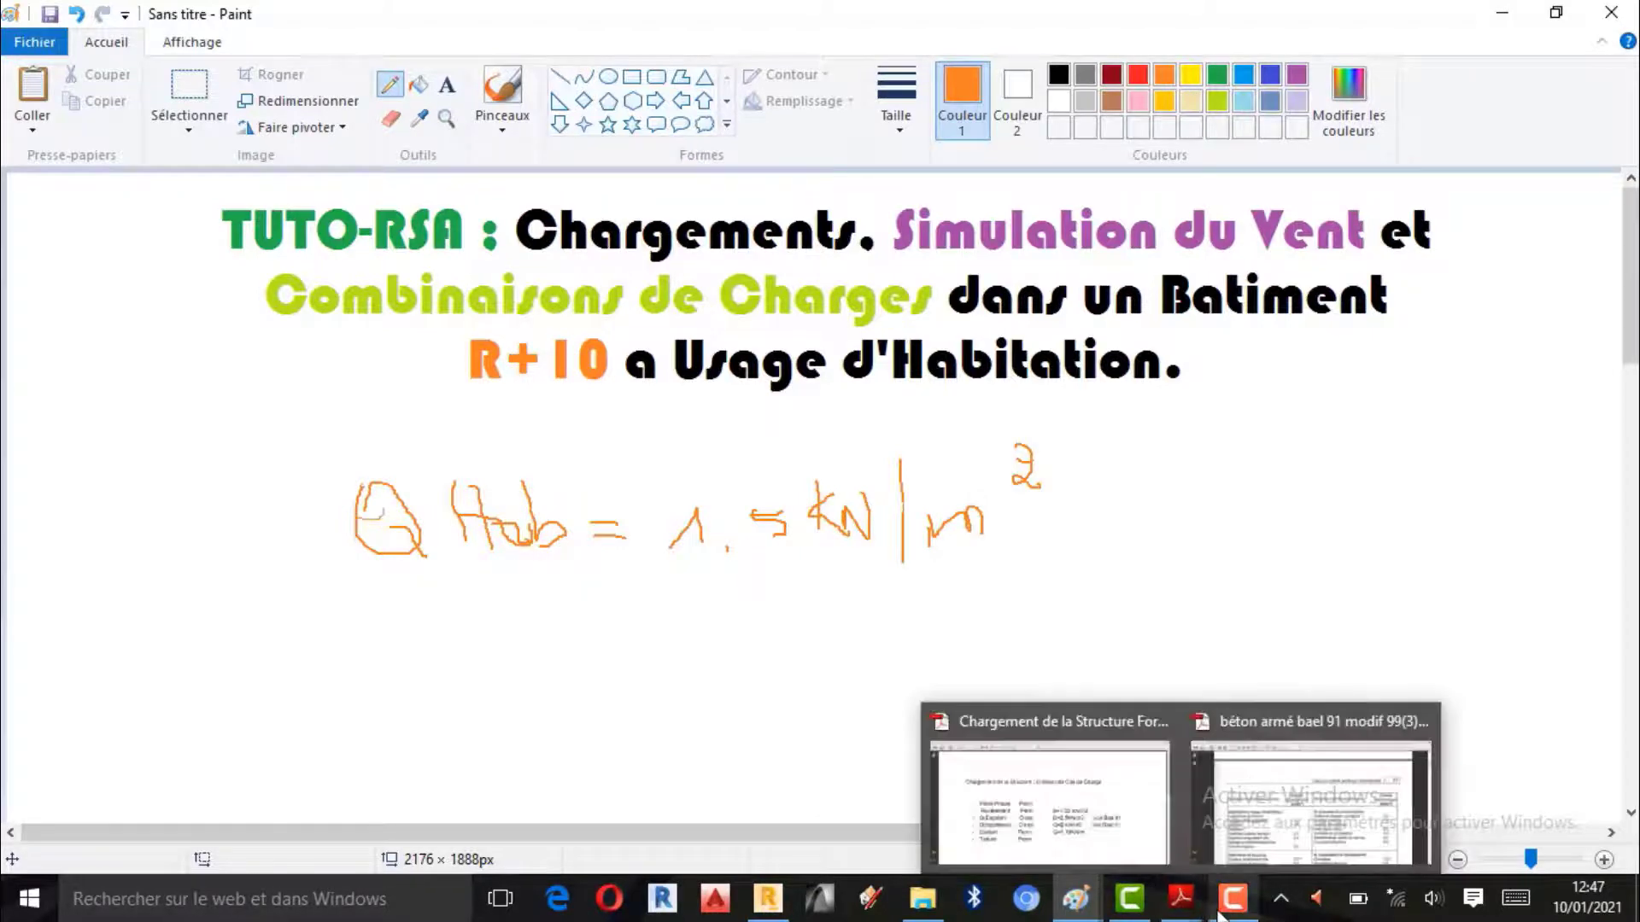
- Consult the live load table in the BAEL 91 PDF, and highlight Q=2.5KN/m2 for Q(Escalier) in the load case document
{"action": "mouse_move", "coordinate": [1232, 898]}
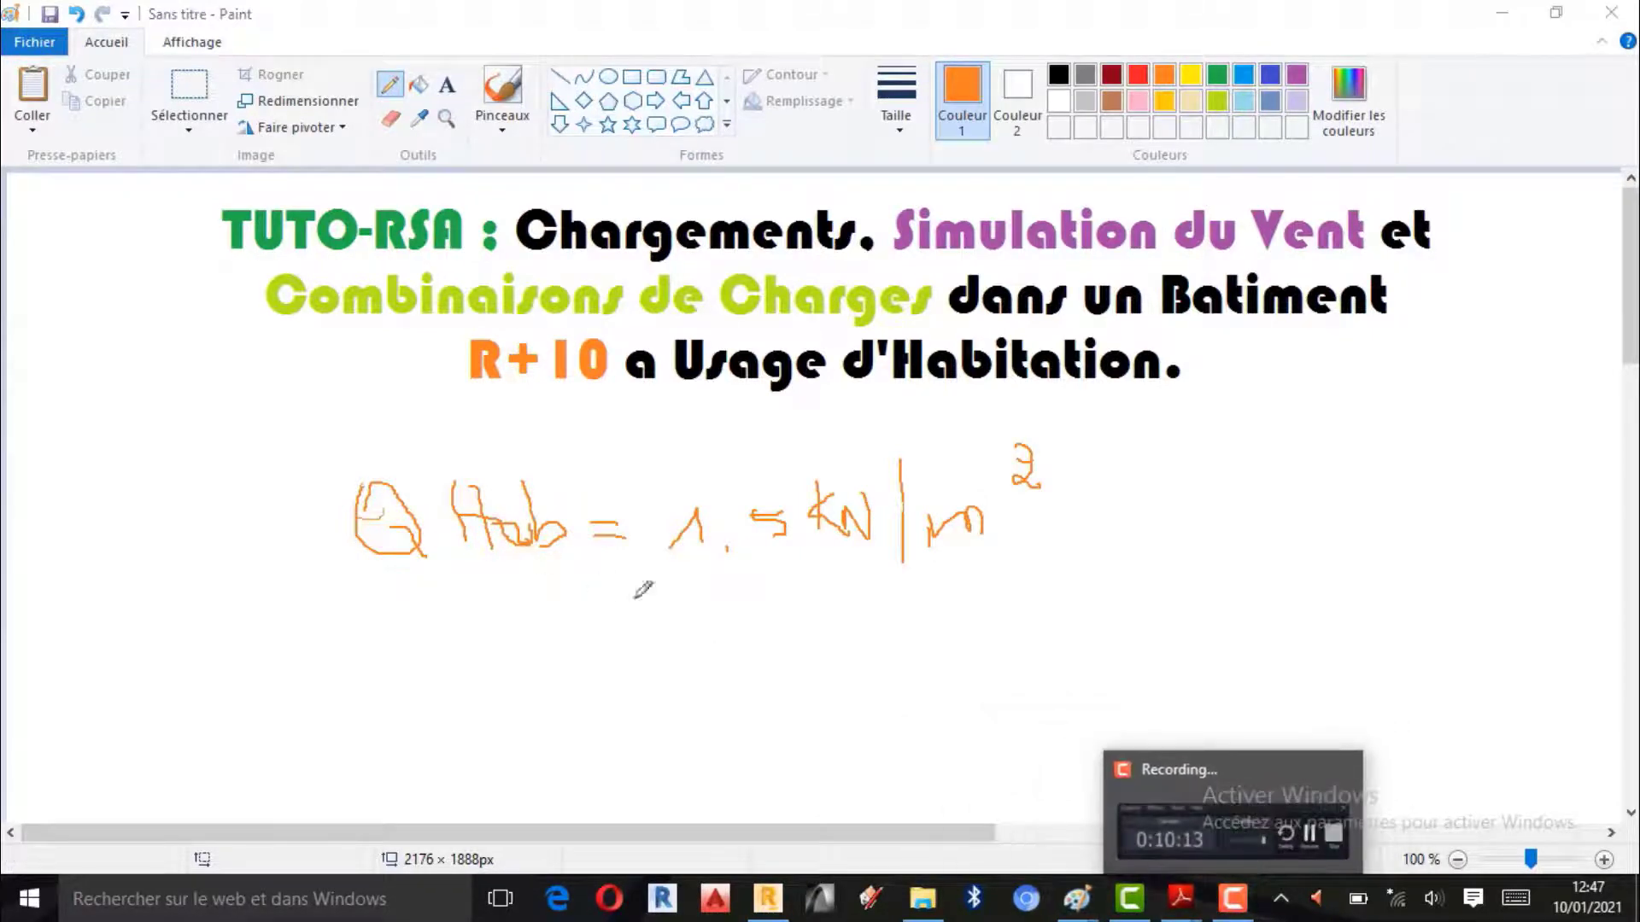
{"action": "mouse_move", "coordinate": [1180, 899]}
{"action": "left_click", "coordinate": [1332, 820]}
{"action": "scroll", "coordinate": [418, 568], "scroll_direction": "down", "scroll_amount": 3}
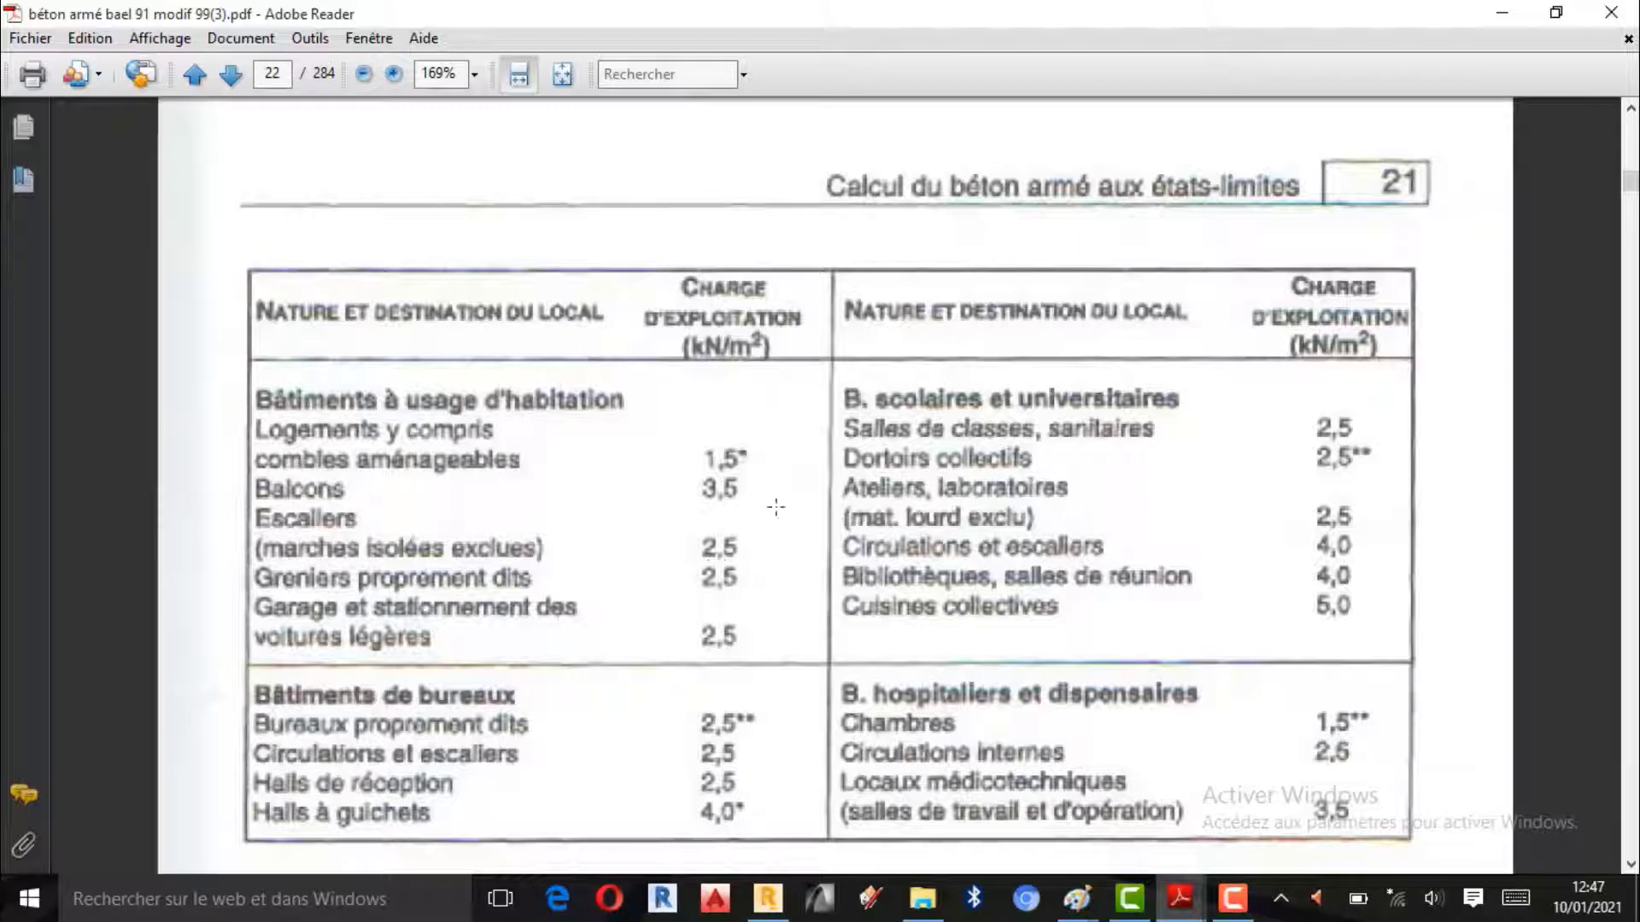
{"action": "mouse_move", "coordinate": [1181, 899]}
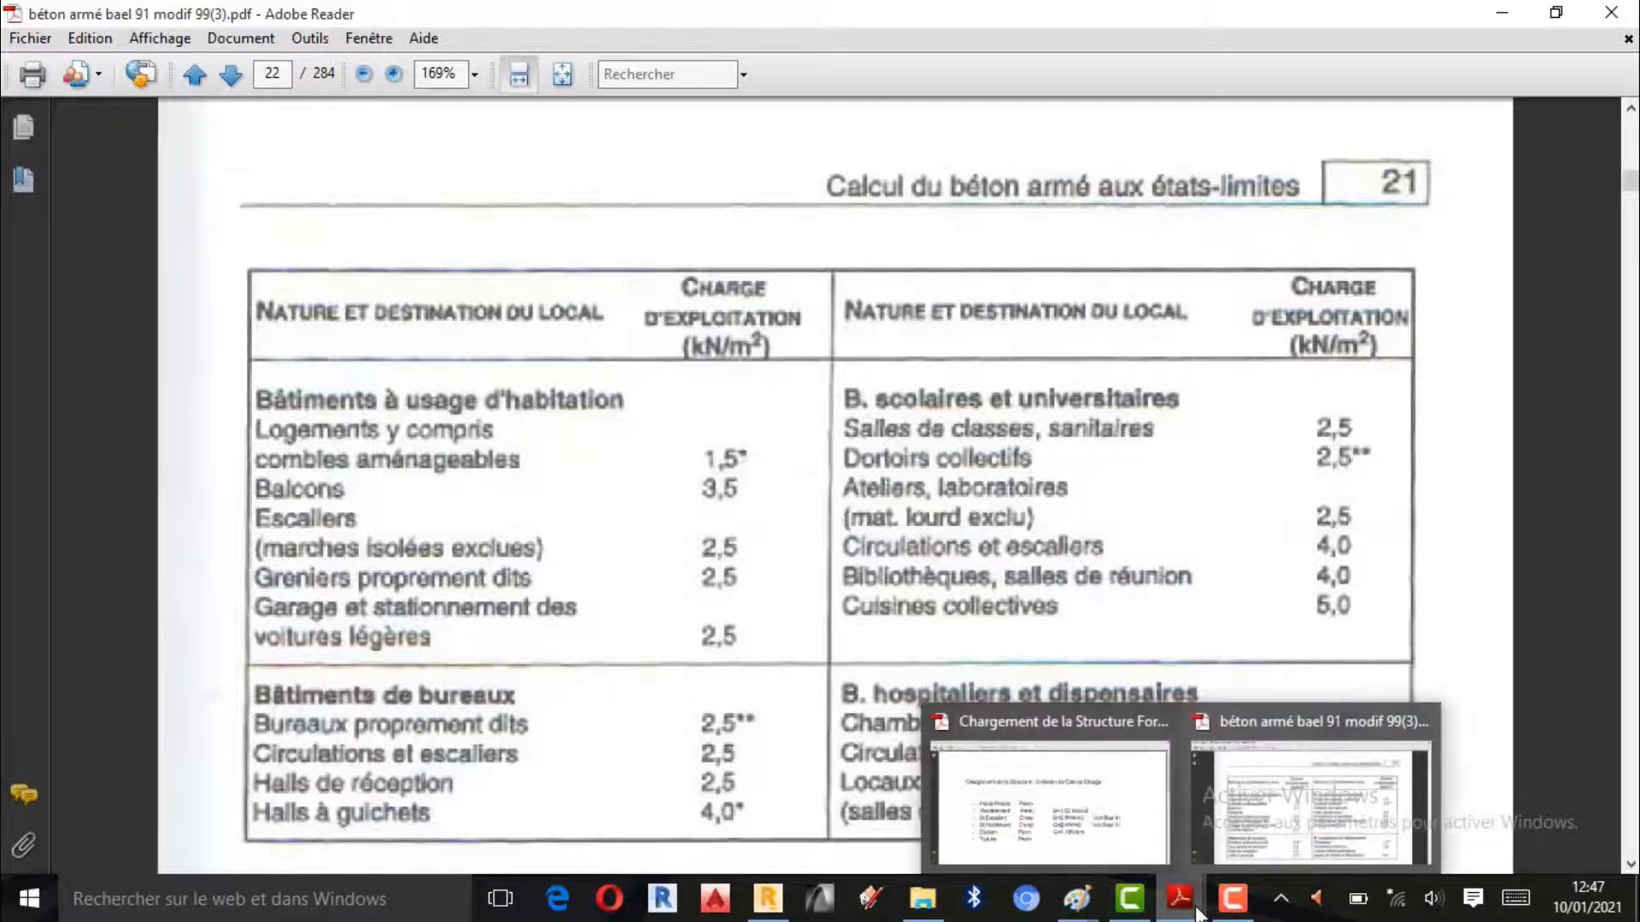
{"action": "left_click", "coordinate": [1061, 842]}
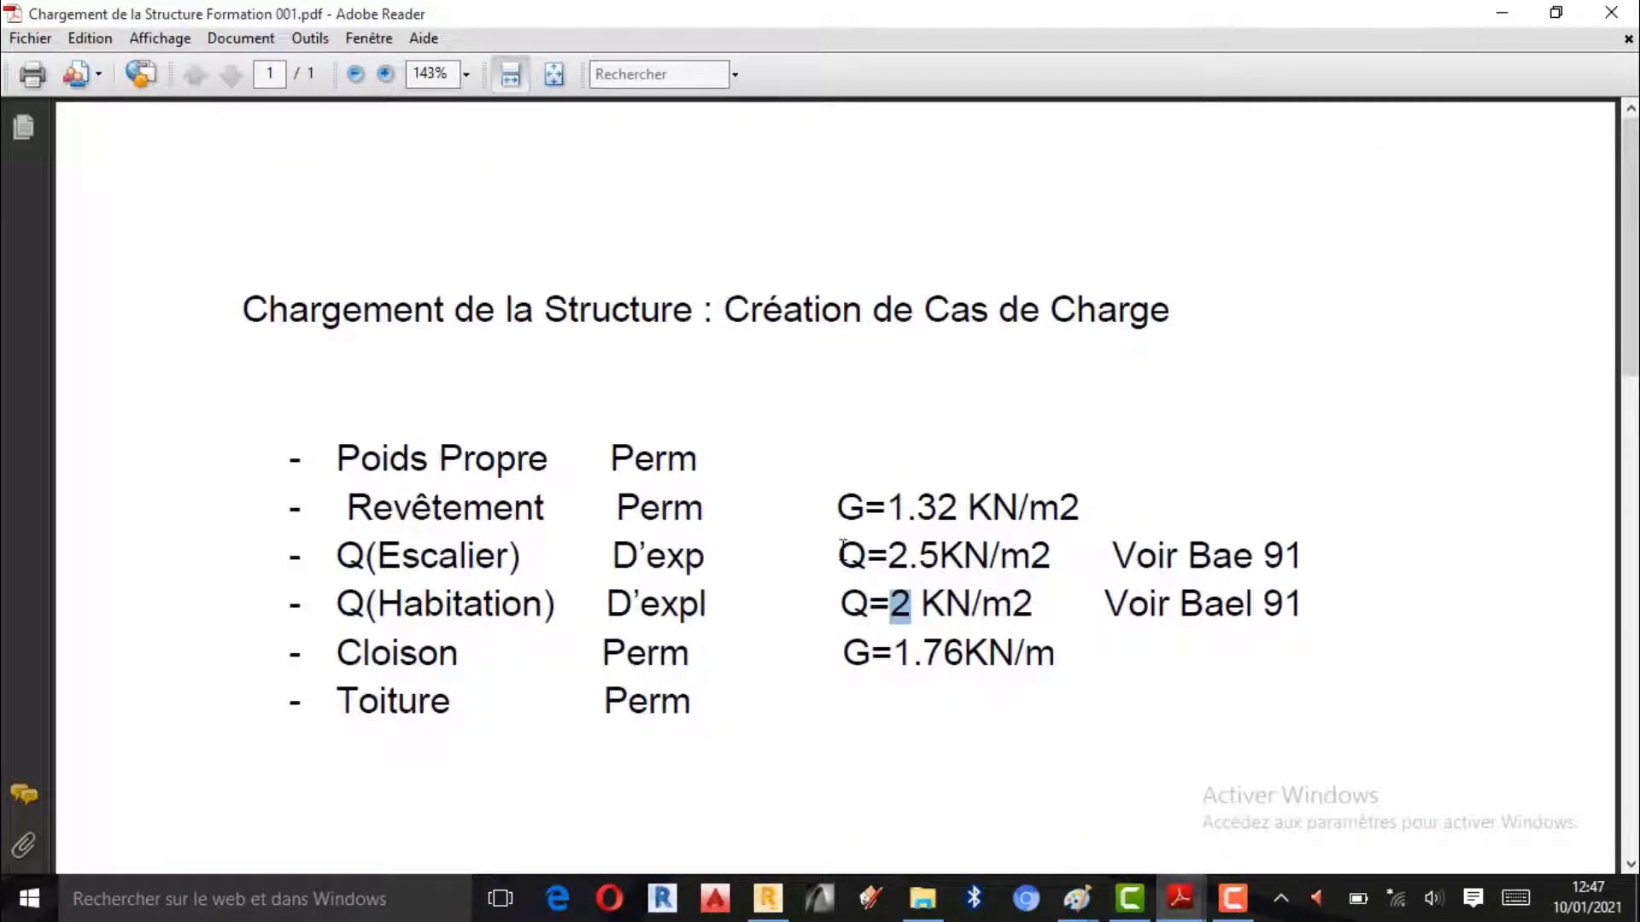
{"action": "left_click_drag", "start_coordinate": [843, 549], "coordinate": [1059, 562]}
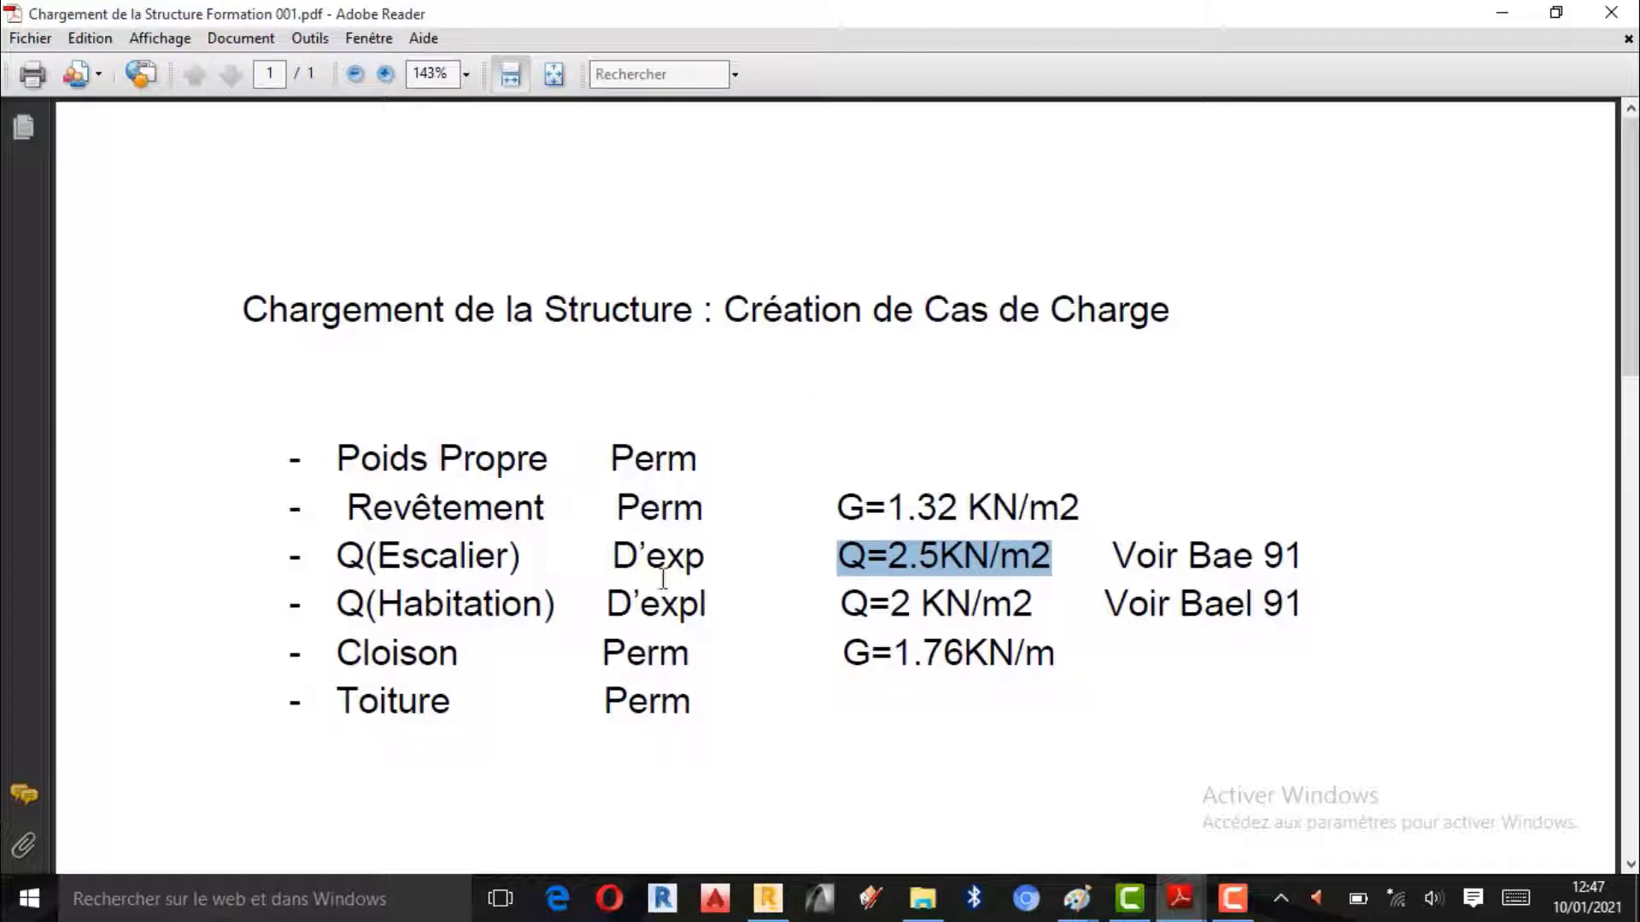
- Switch to Robot Structural Analysis and display the colour legend by thickness (Epaisseur - légende par couleurs) on the building model
{"action": "left_click", "coordinate": [779, 897]}
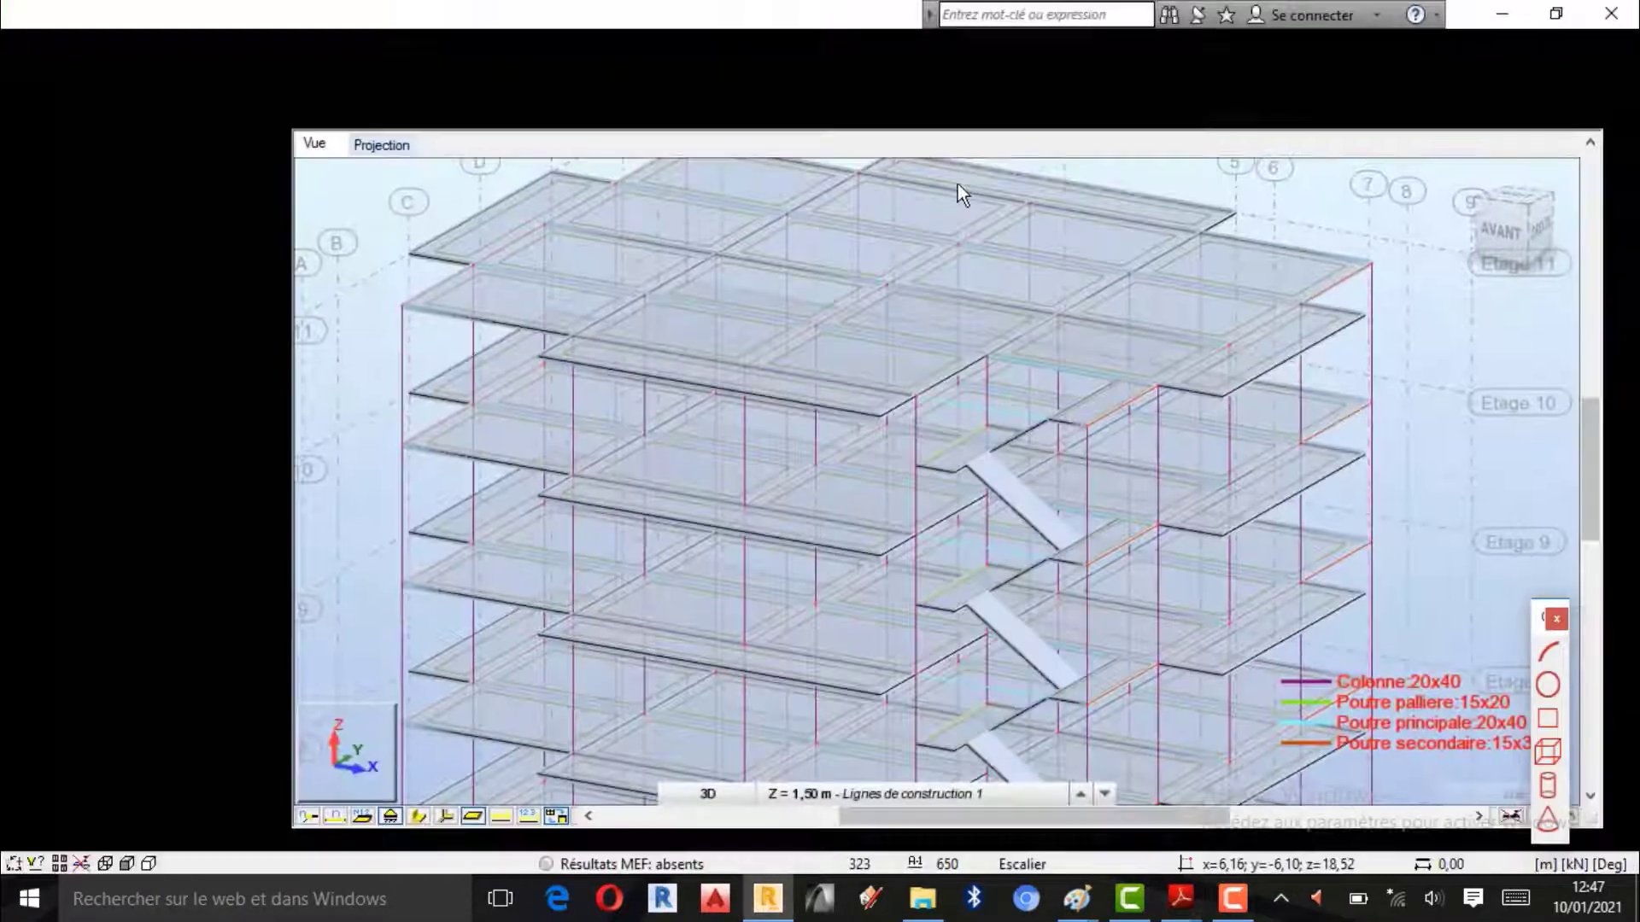
{"action": "scroll", "coordinate": [991, 431], "scroll_direction": "down", "scroll_amount": 3}
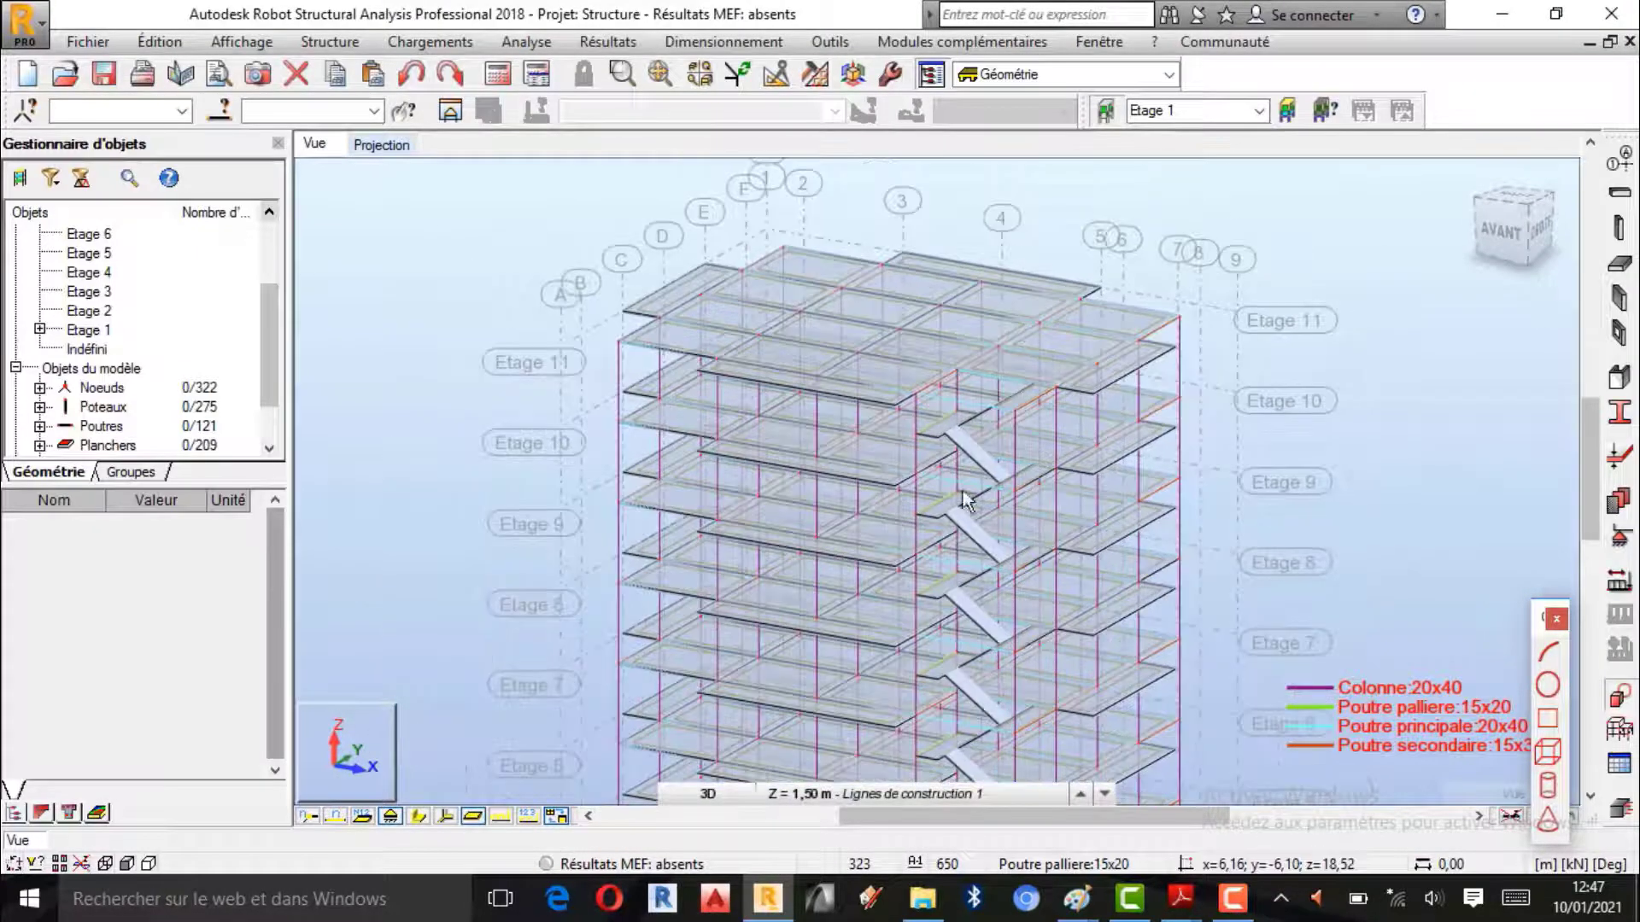
{"action": "scroll", "coordinate": [965, 493], "scroll_direction": "up", "scroll_amount": 2}
{"action": "right_click", "coordinate": [1462, 347]}
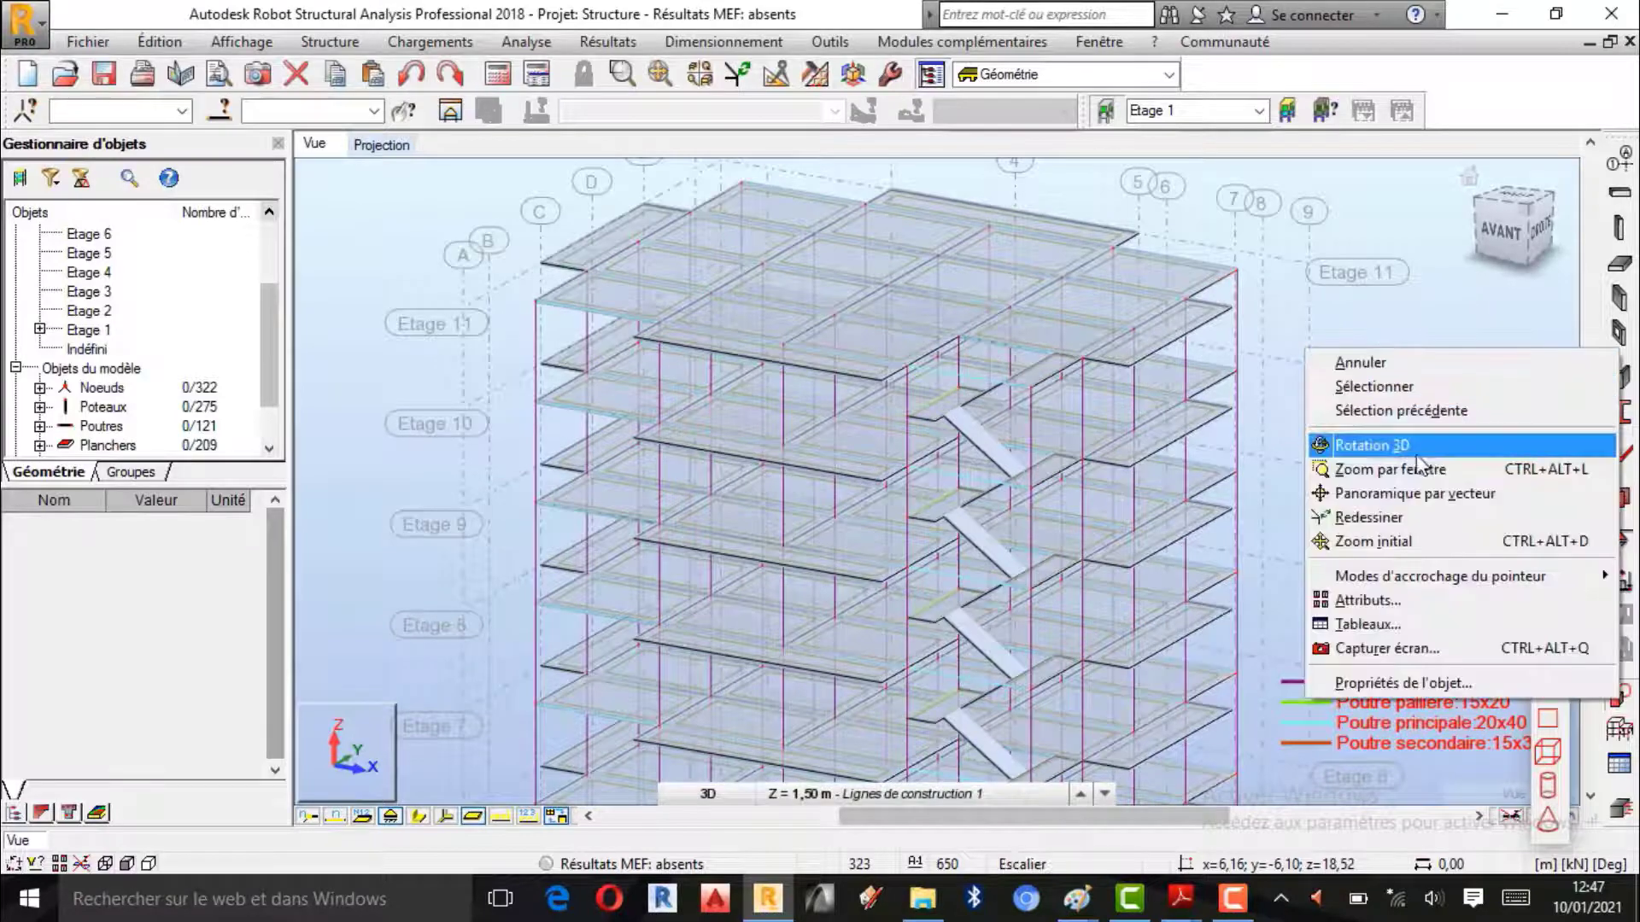
{"action": "left_click", "coordinate": [1373, 602]}
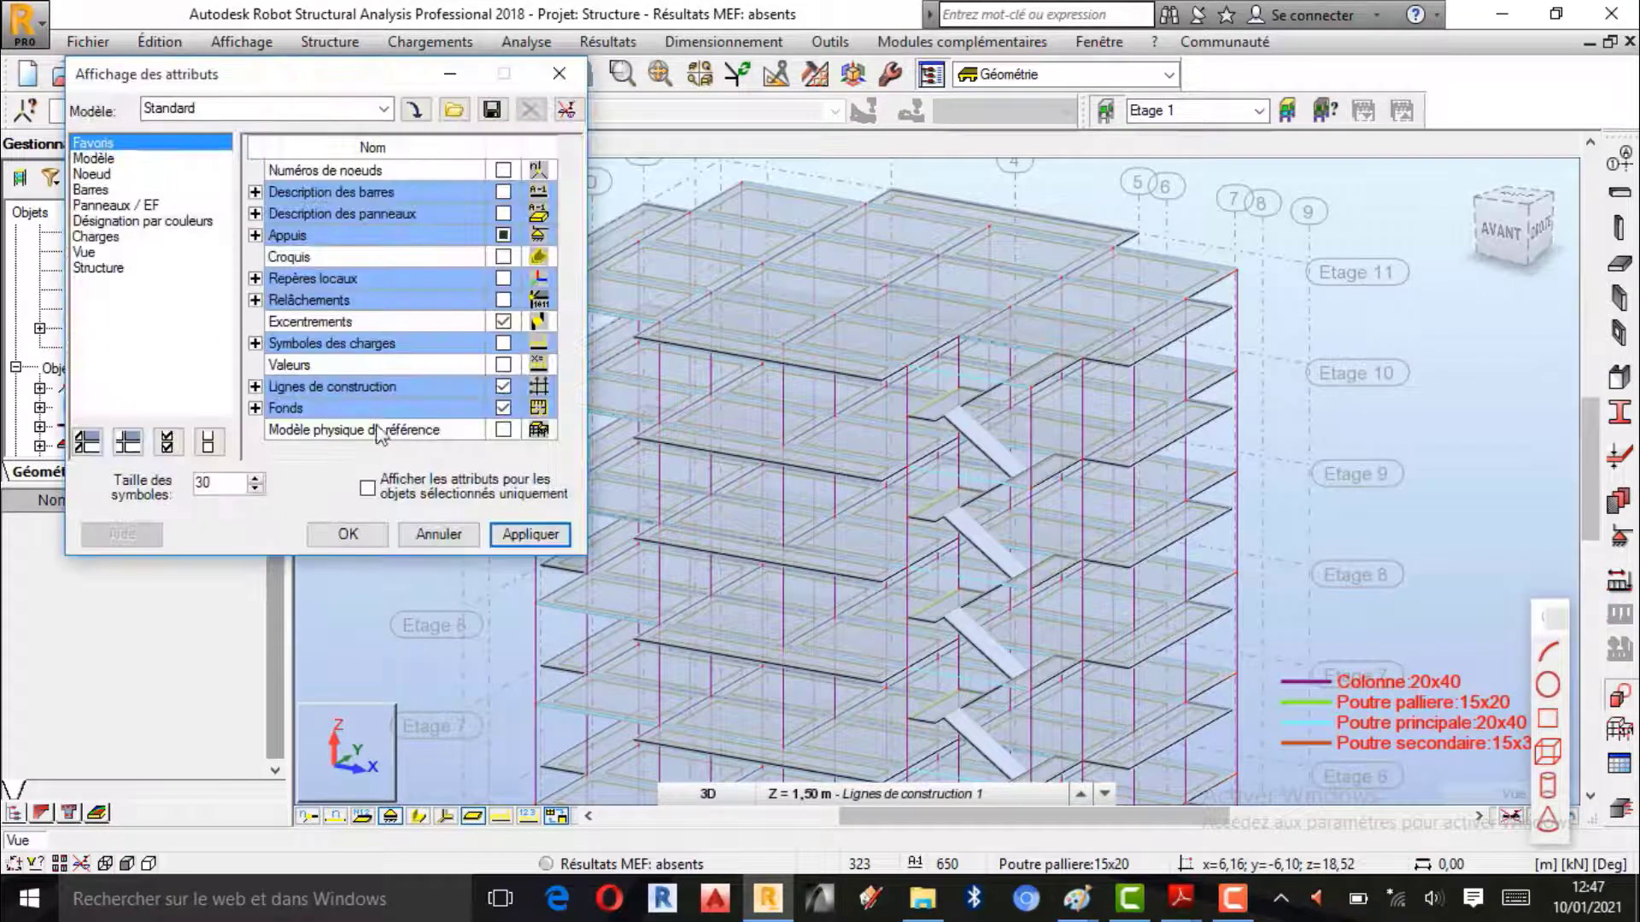
{"action": "left_click", "coordinate": [137, 221]}
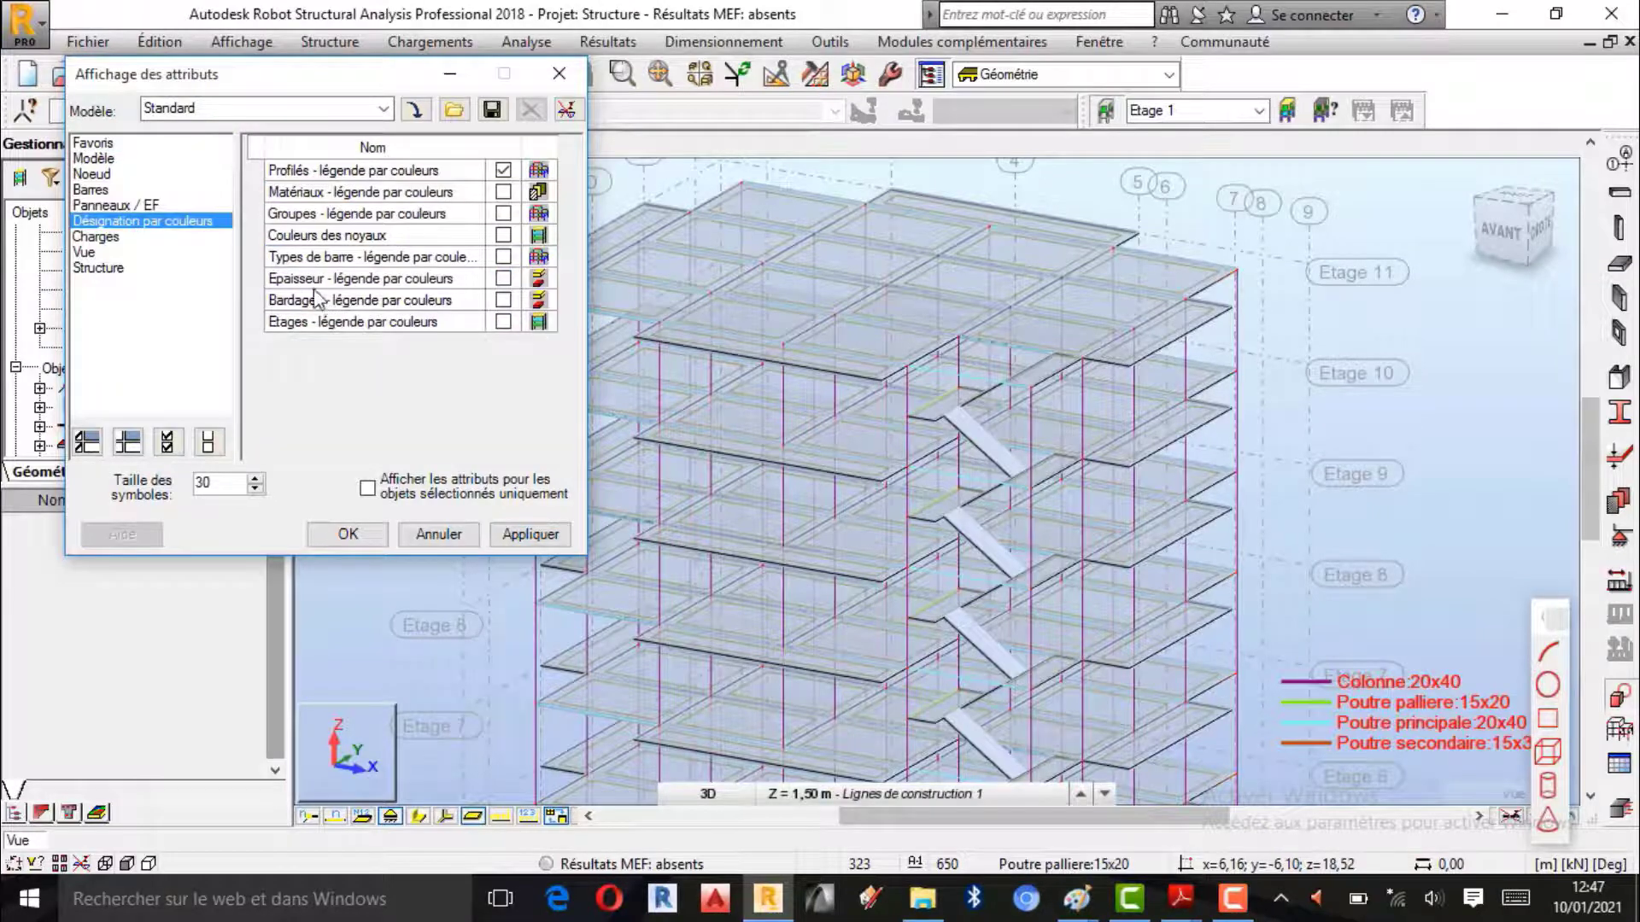
{"action": "left_click", "coordinate": [494, 276]}
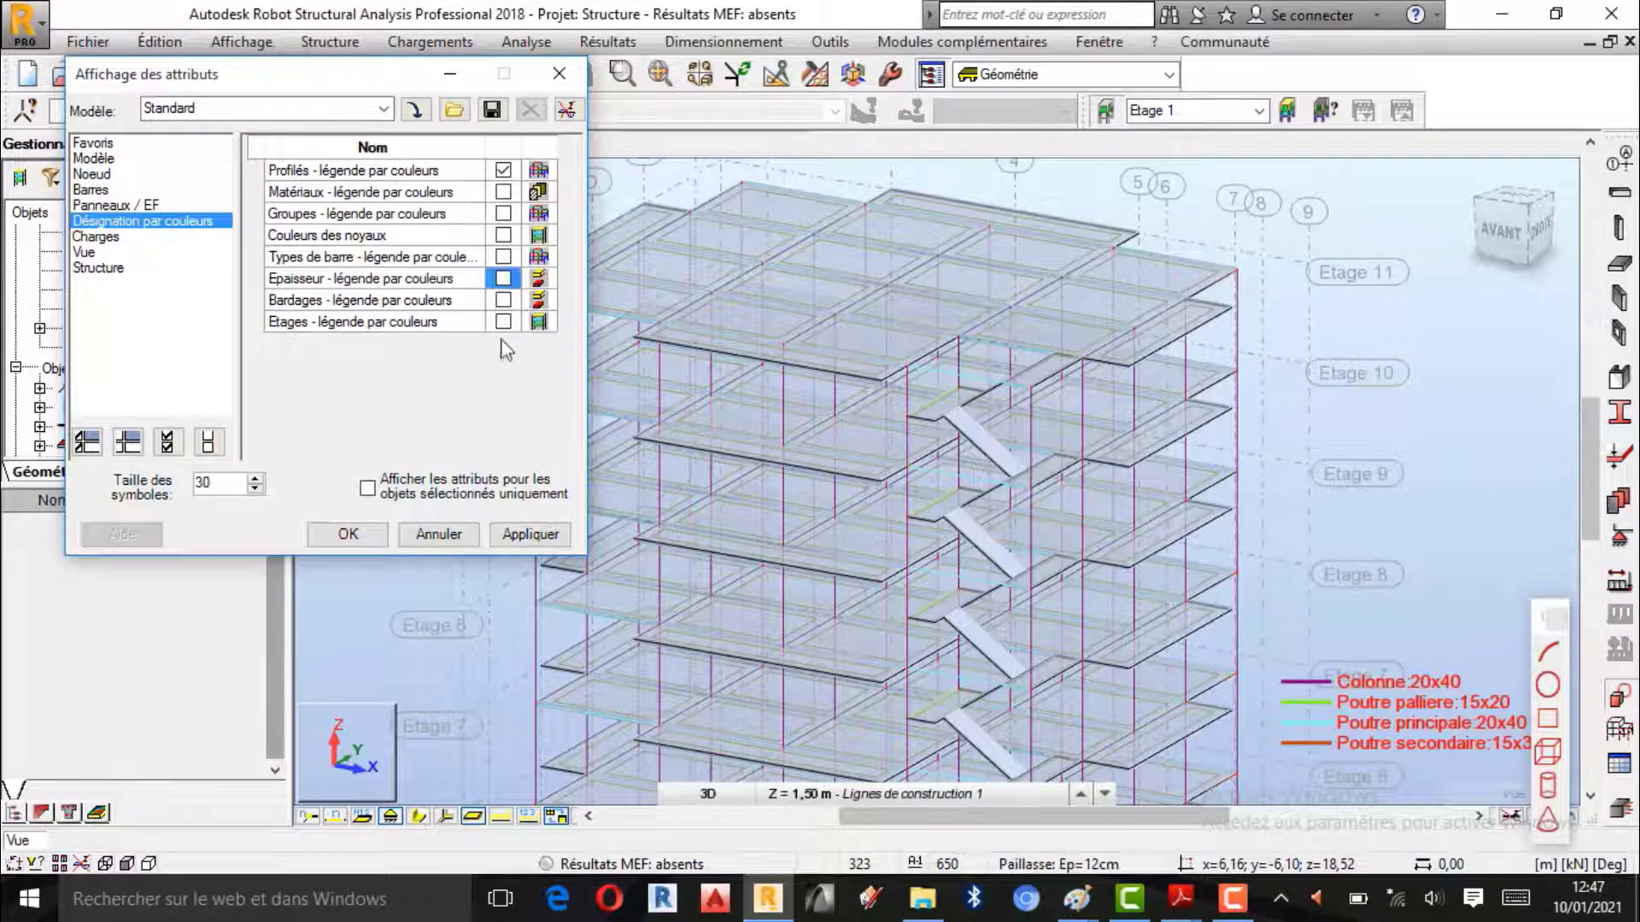
{"action": "left_click", "coordinate": [503, 279]}
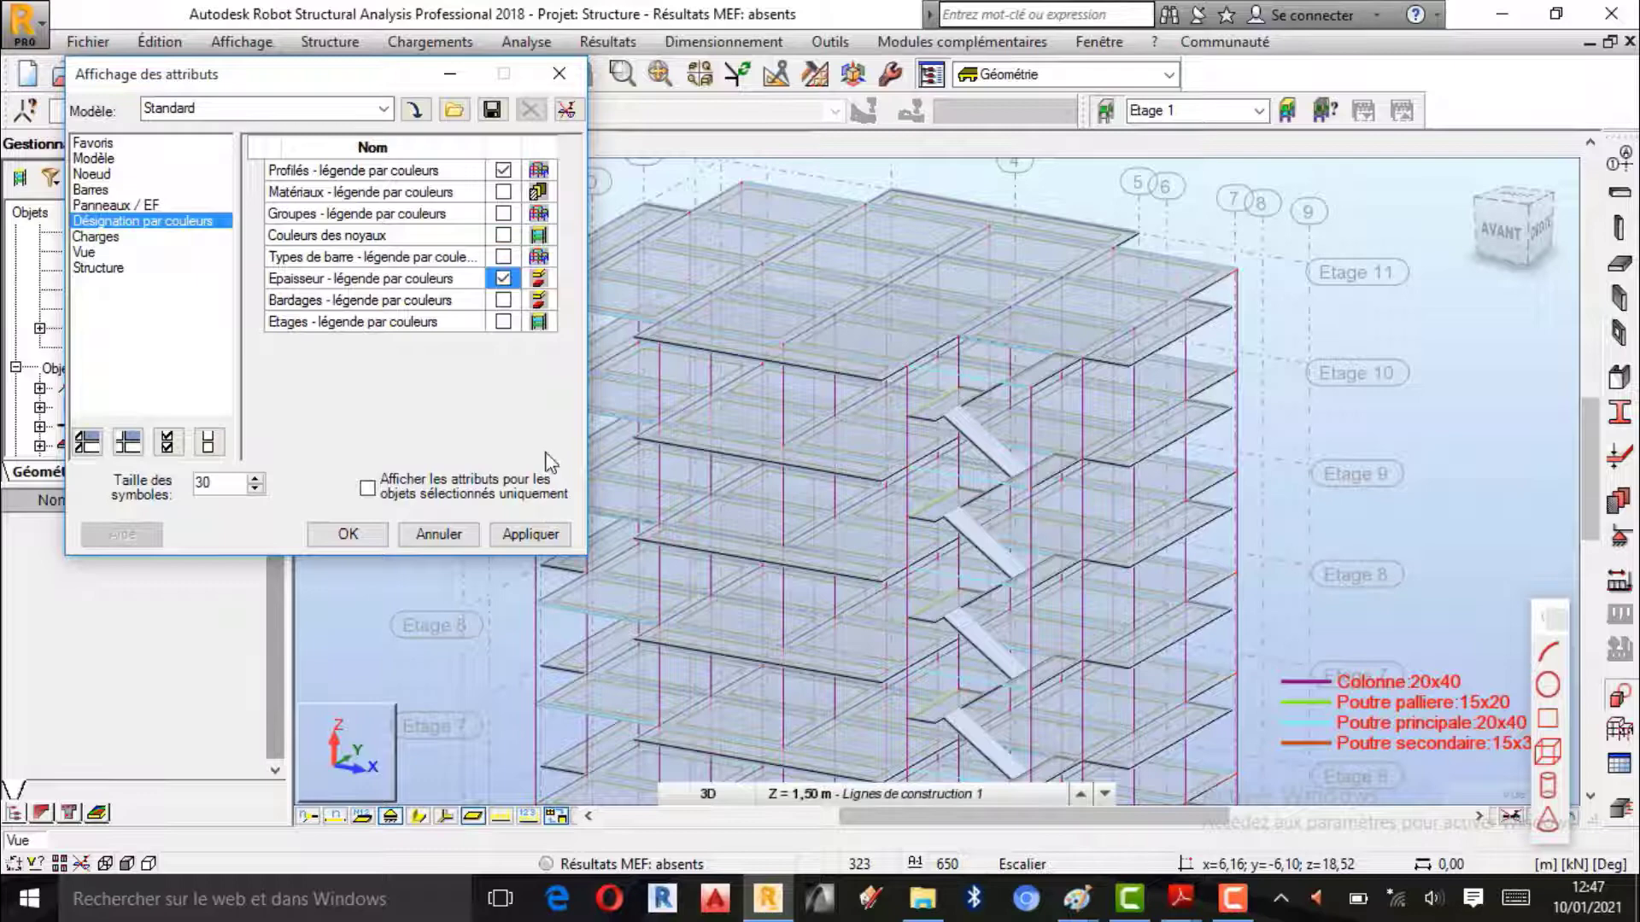
{"action": "left_click", "coordinate": [530, 534]}
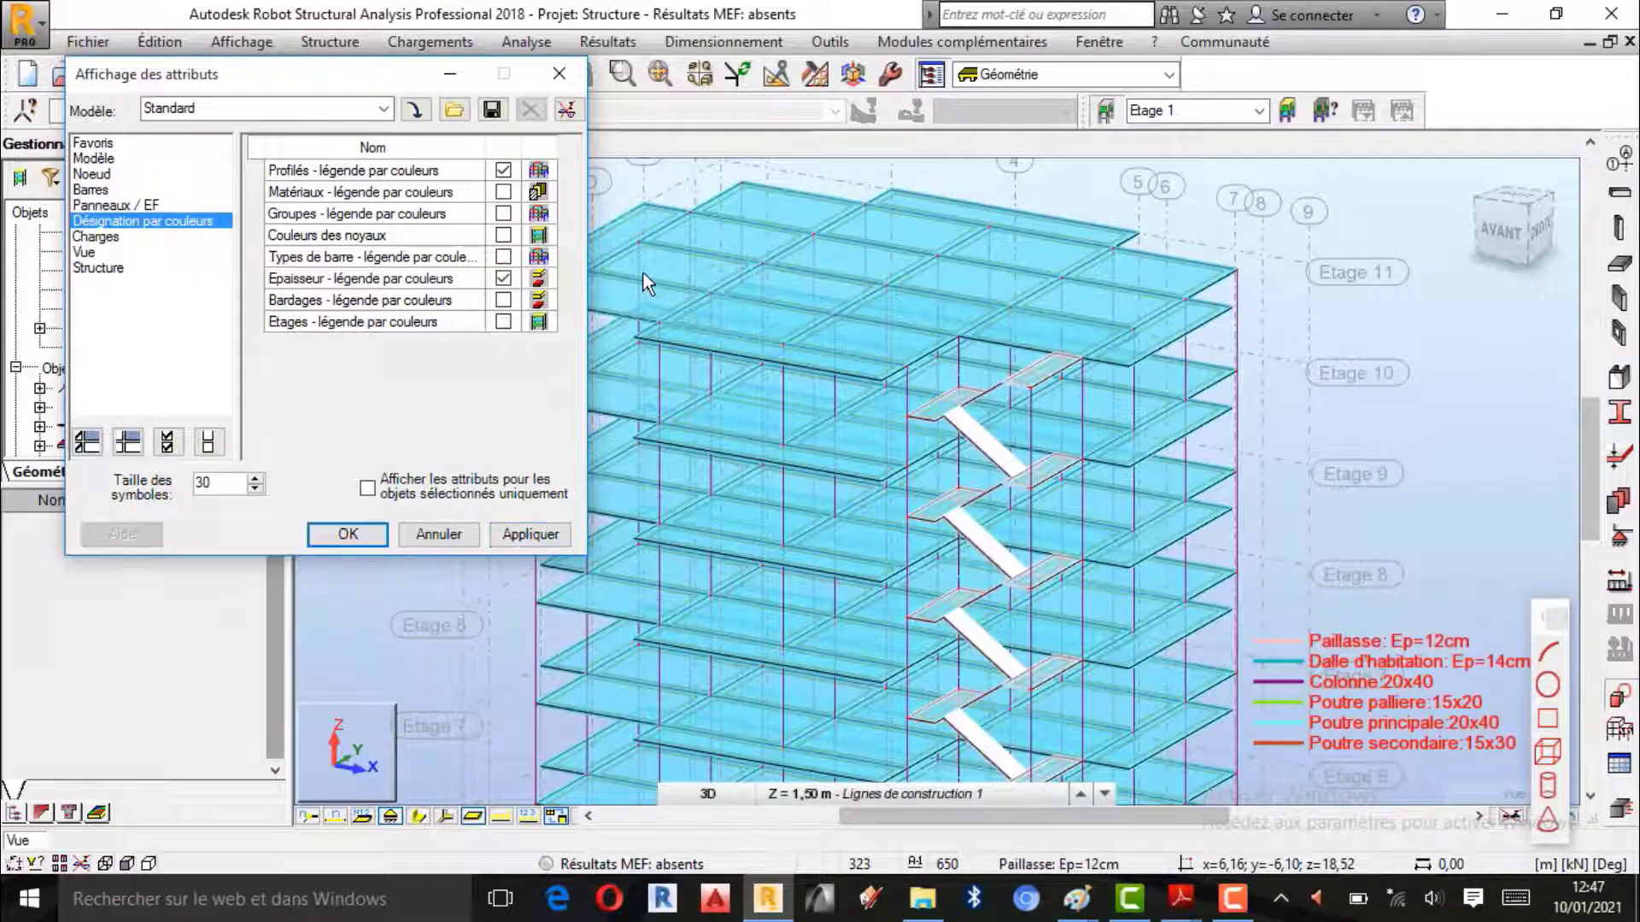
{"action": "left_click", "coordinate": [559, 74]}
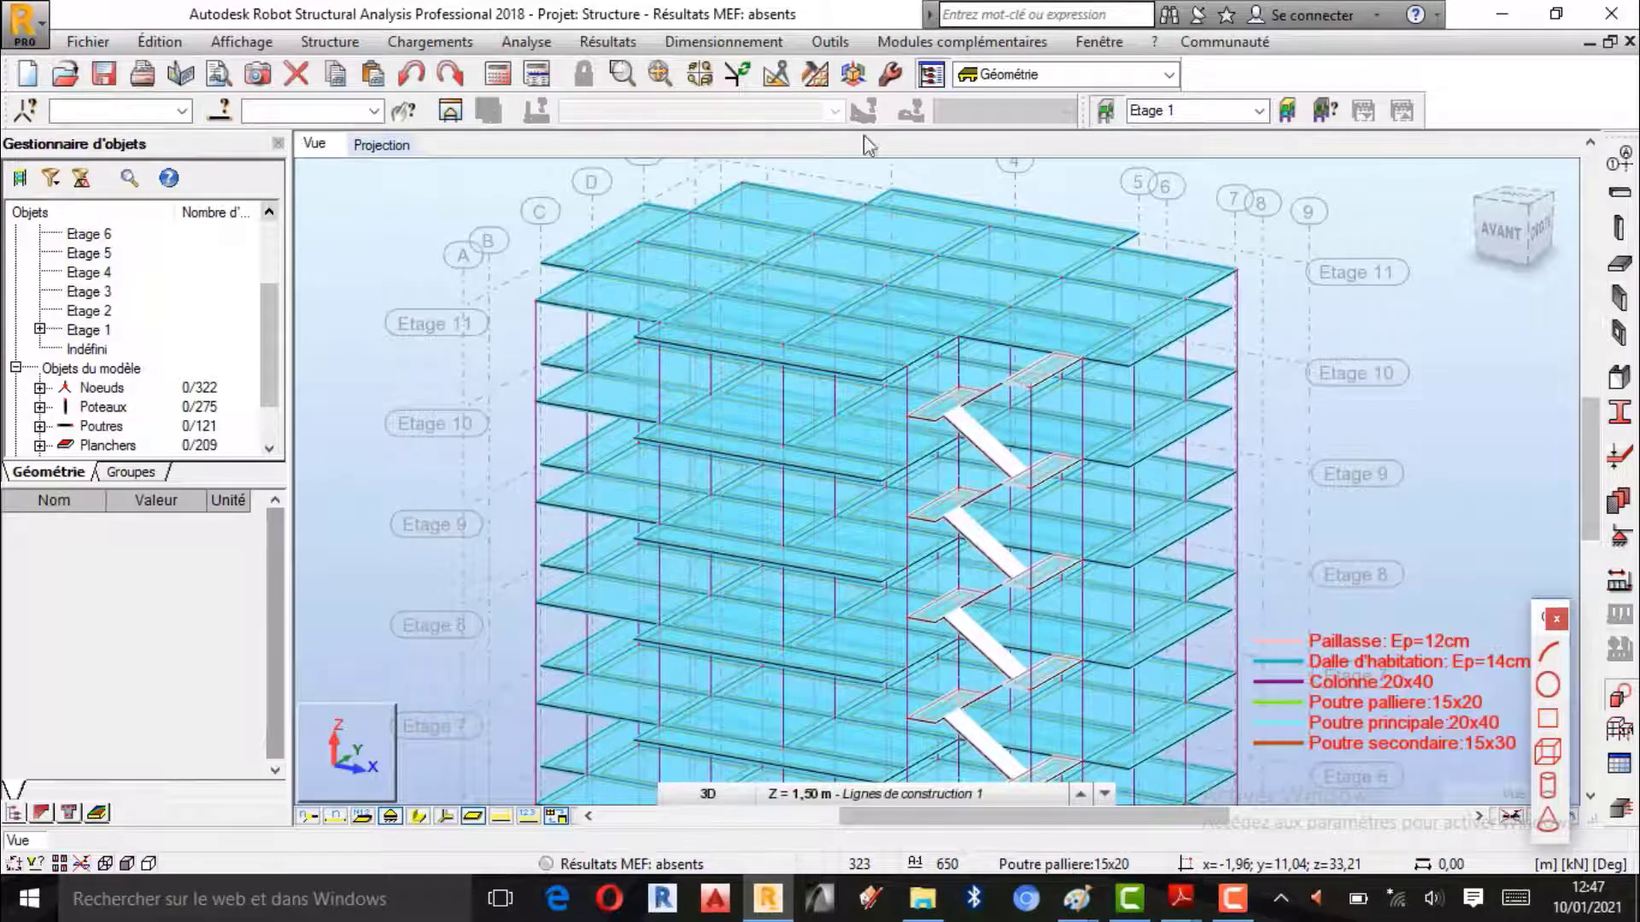
- Close the floating drawing toolbar and open the load case definition (Cas de charge), placing it clear of the model
{"action": "left_click", "coordinate": [1556, 617]}
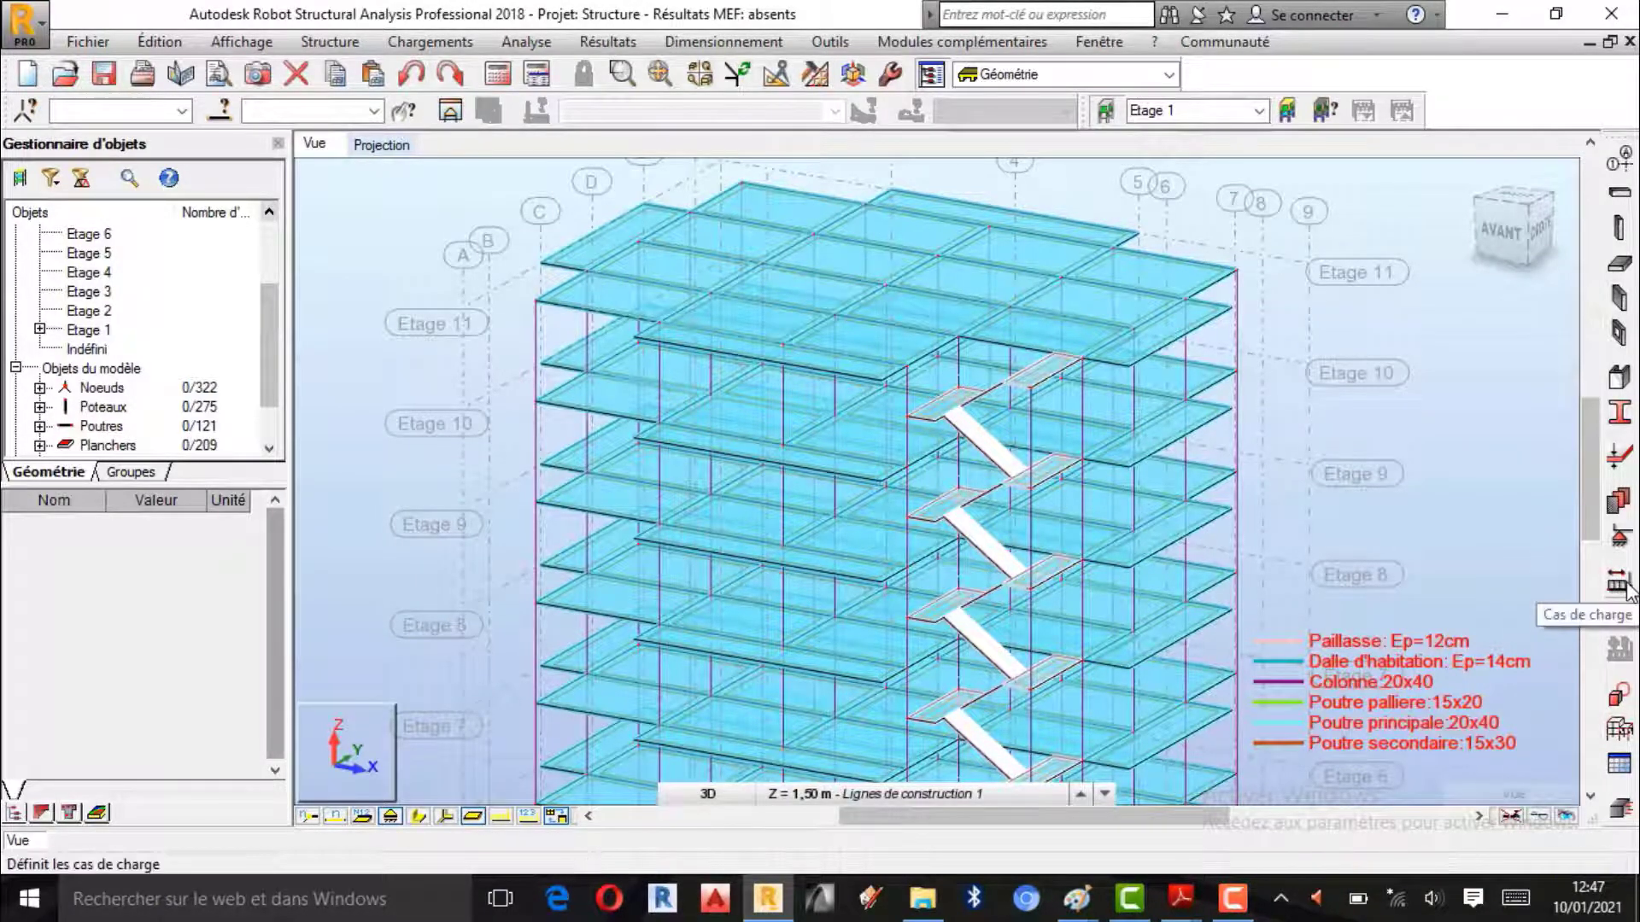
{"action": "left_click", "coordinate": [1620, 584]}
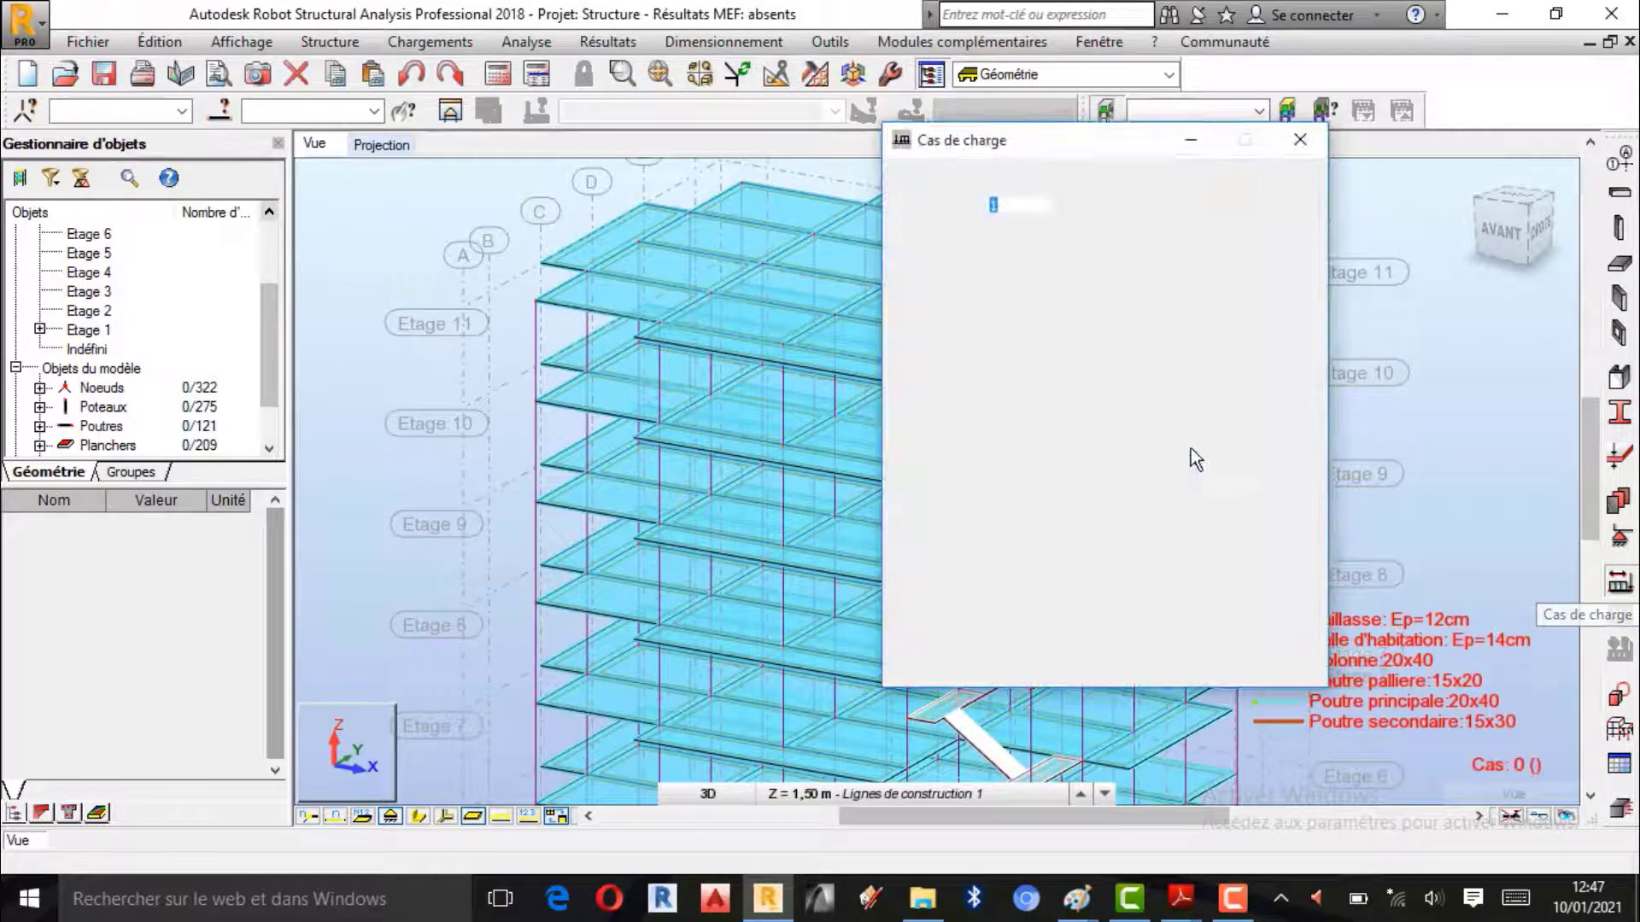
{"action": "left_click_drag", "start_coordinate": [1057, 152], "coordinate": [233, 211]}
{"action": "scroll", "coordinate": [1027, 363], "scroll_direction": "down", "scroll_amount": 2}
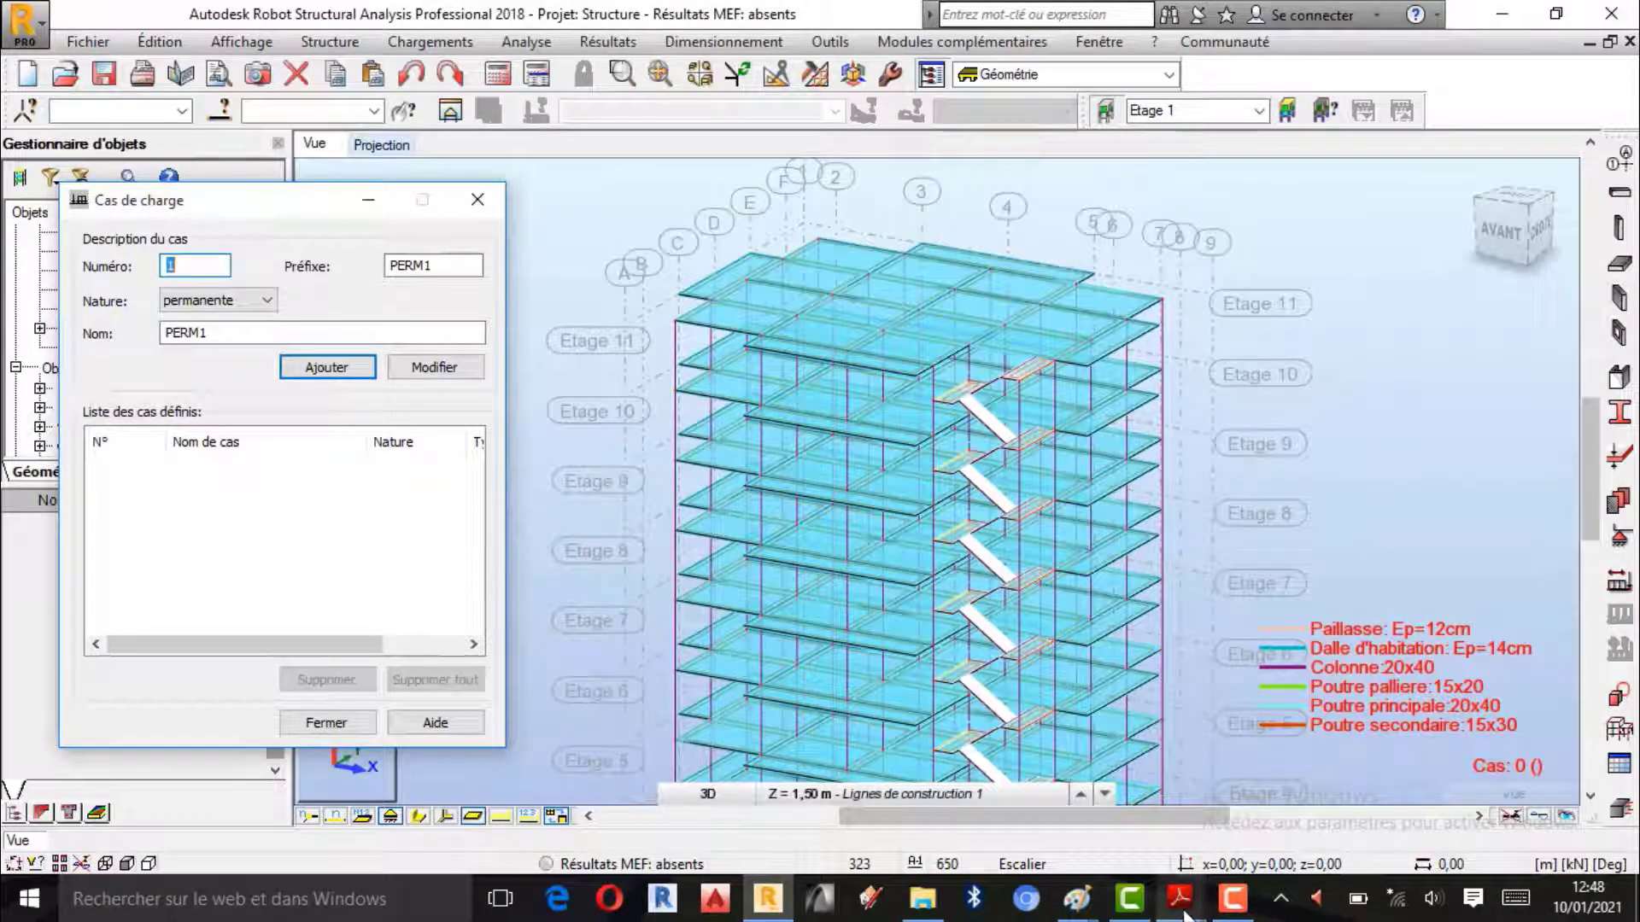
- Switch to the load case document, highlight the Poids Propre Perm line, and return to Robot Structural Analysis
{"action": "mouse_move", "coordinate": [1186, 916]}
{"action": "left_click", "coordinate": [1282, 842]}
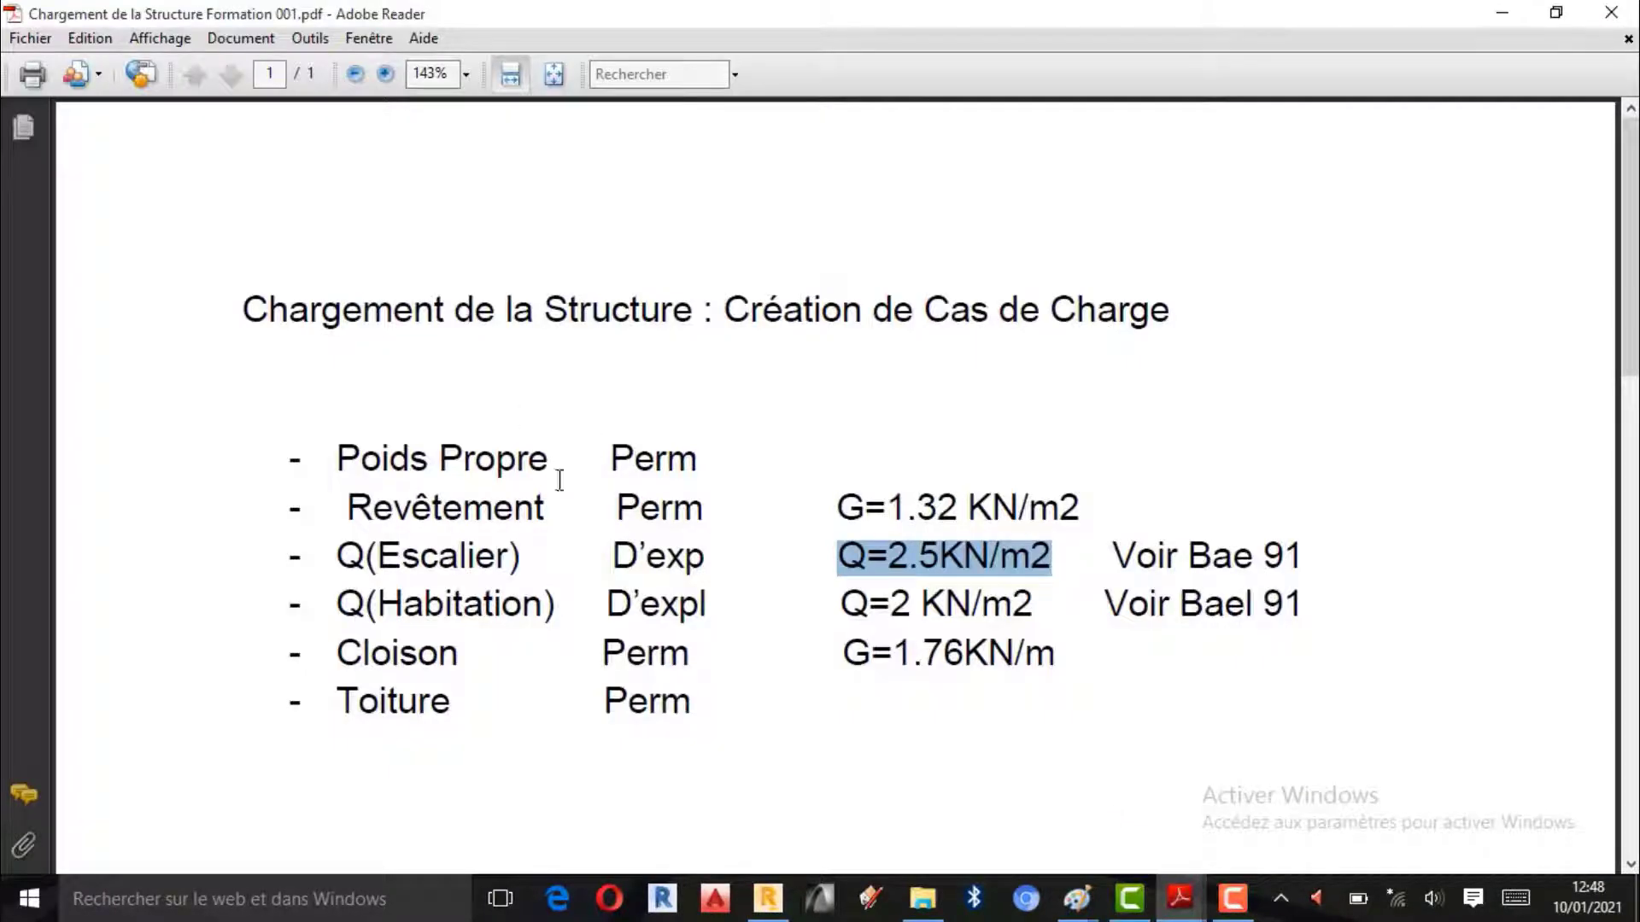
{"action": "left_click_drag", "start_coordinate": [706, 476], "coordinate": [322, 466]}
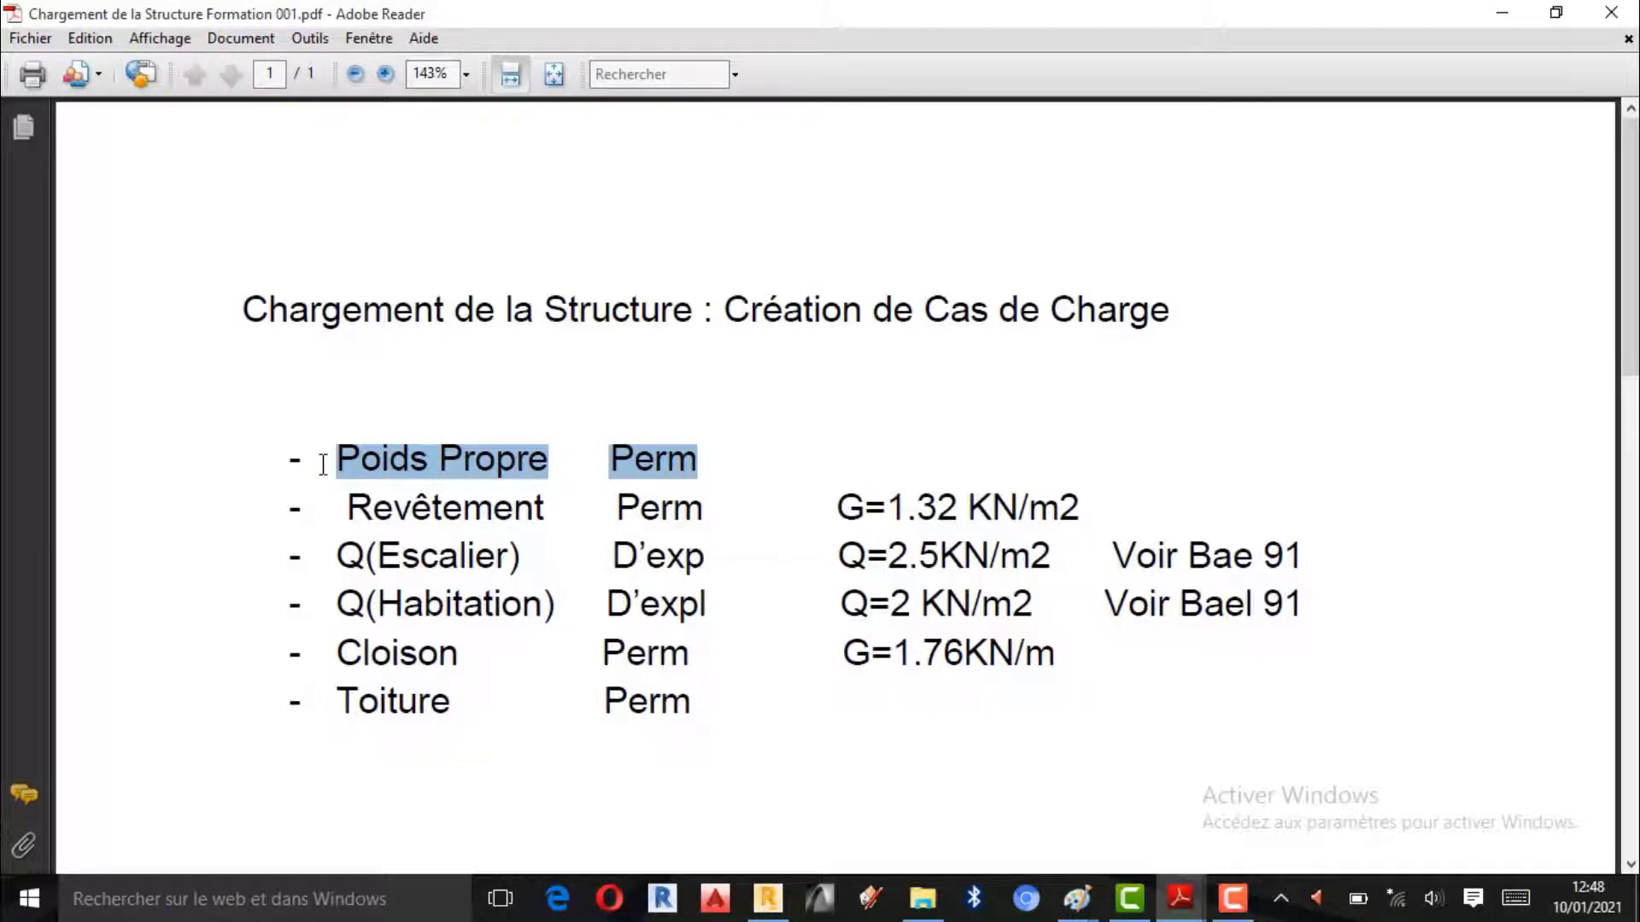
{"action": "left_click", "coordinate": [1503, 13]}
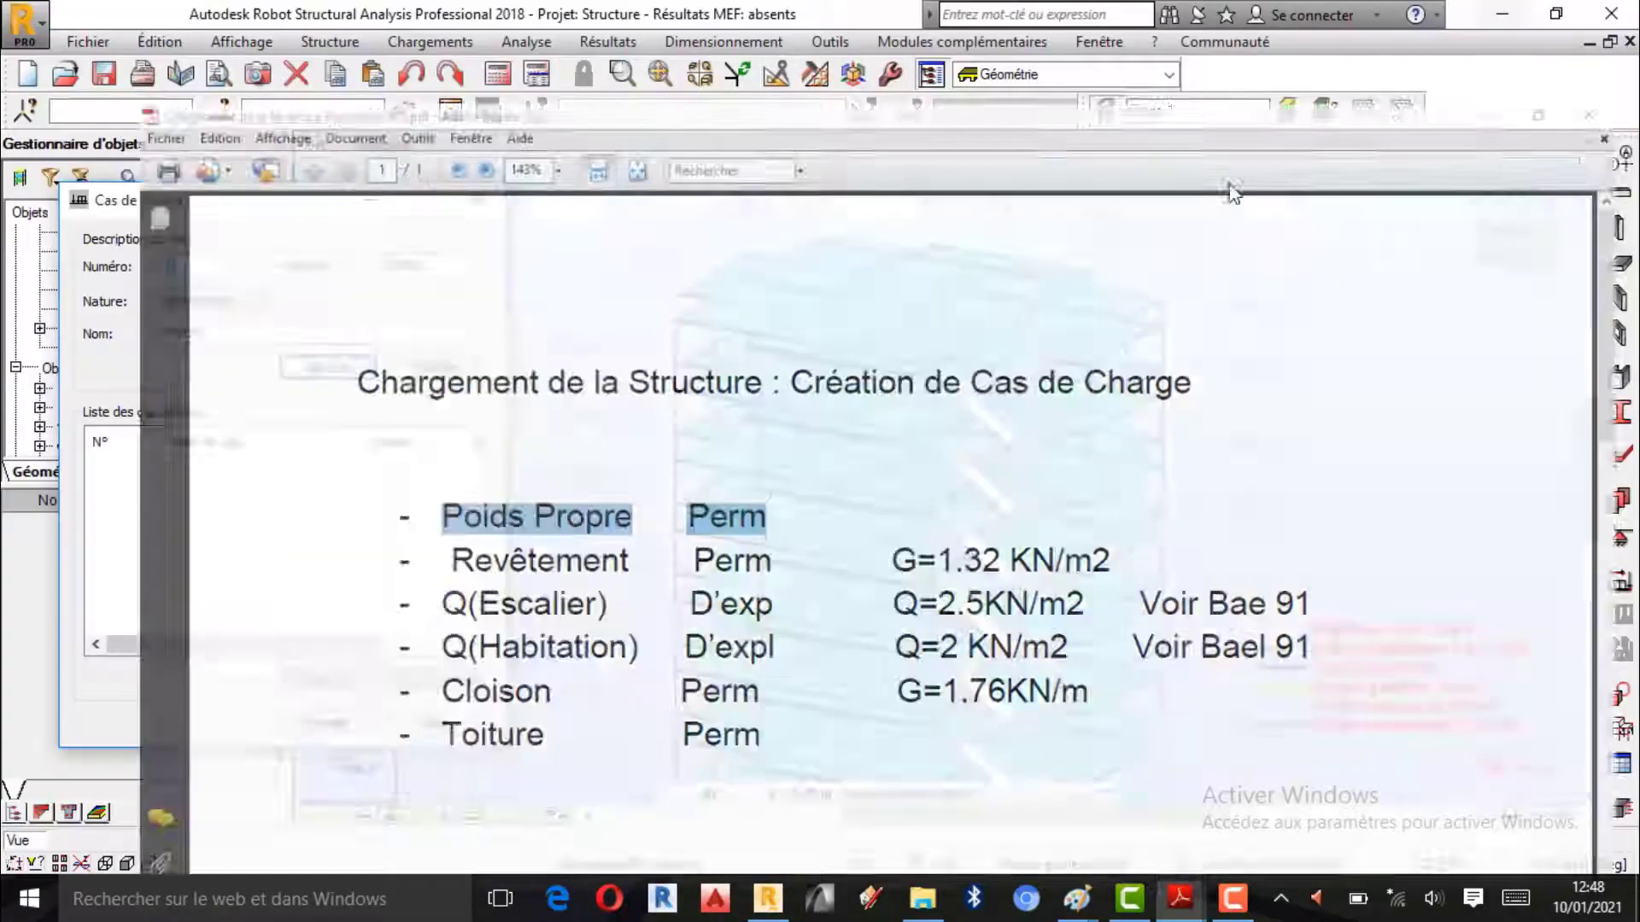
- Add load case 1 of permanent nature named "Poids propre"
{"action": "left_click_drag", "start_coordinate": [246, 339], "coordinate": [96, 330]}
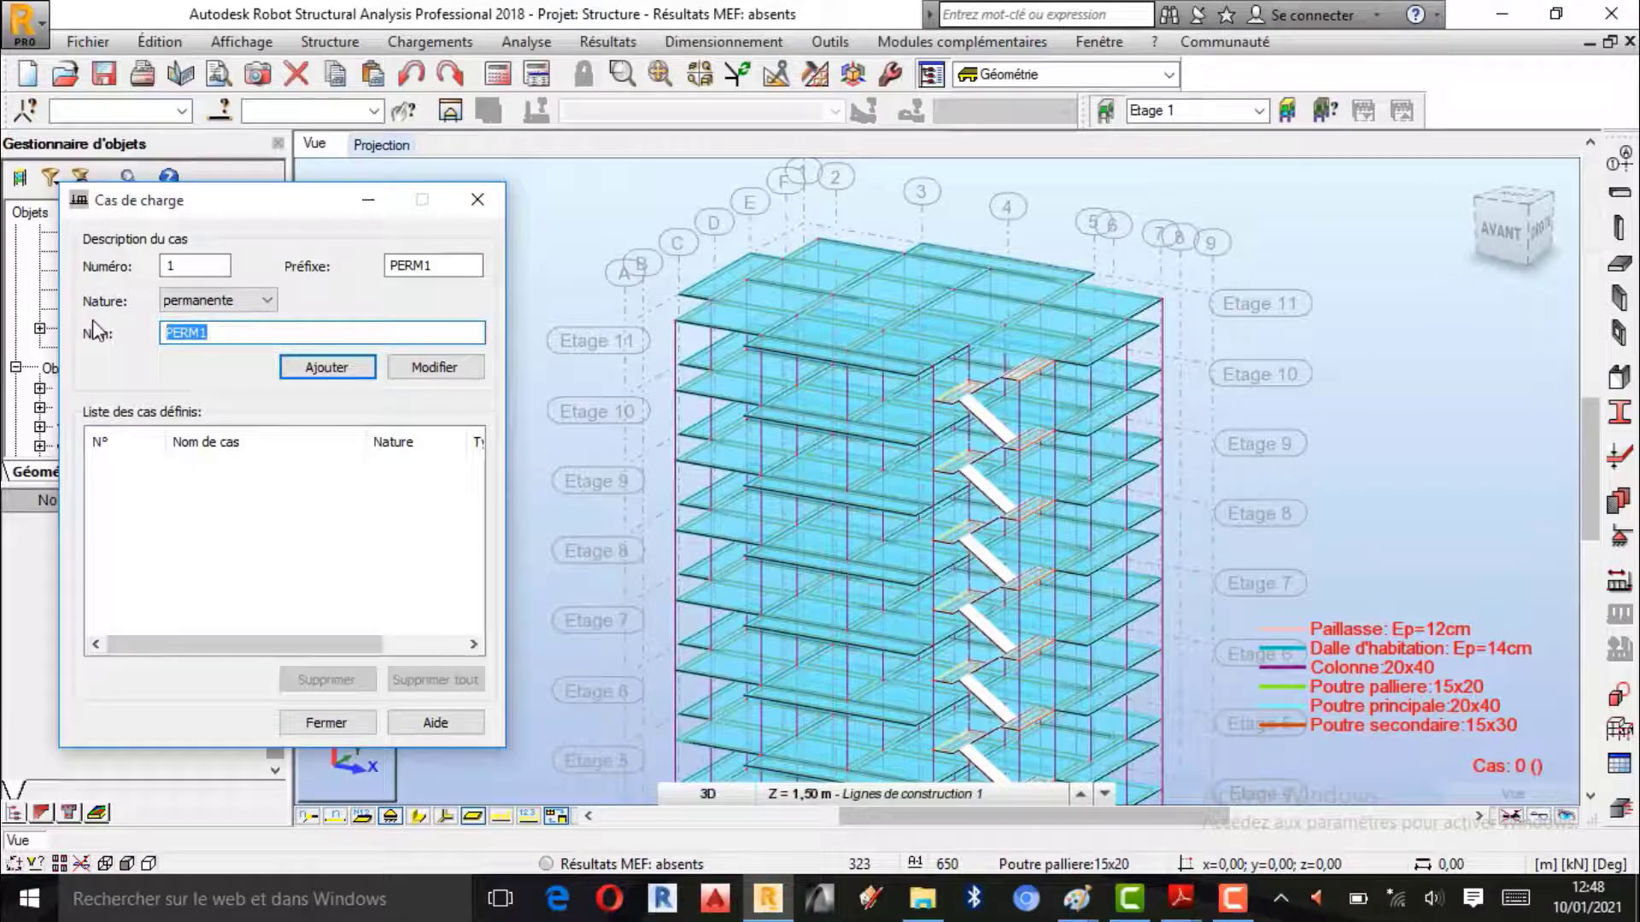
{"action": "type", "text": "Po"}
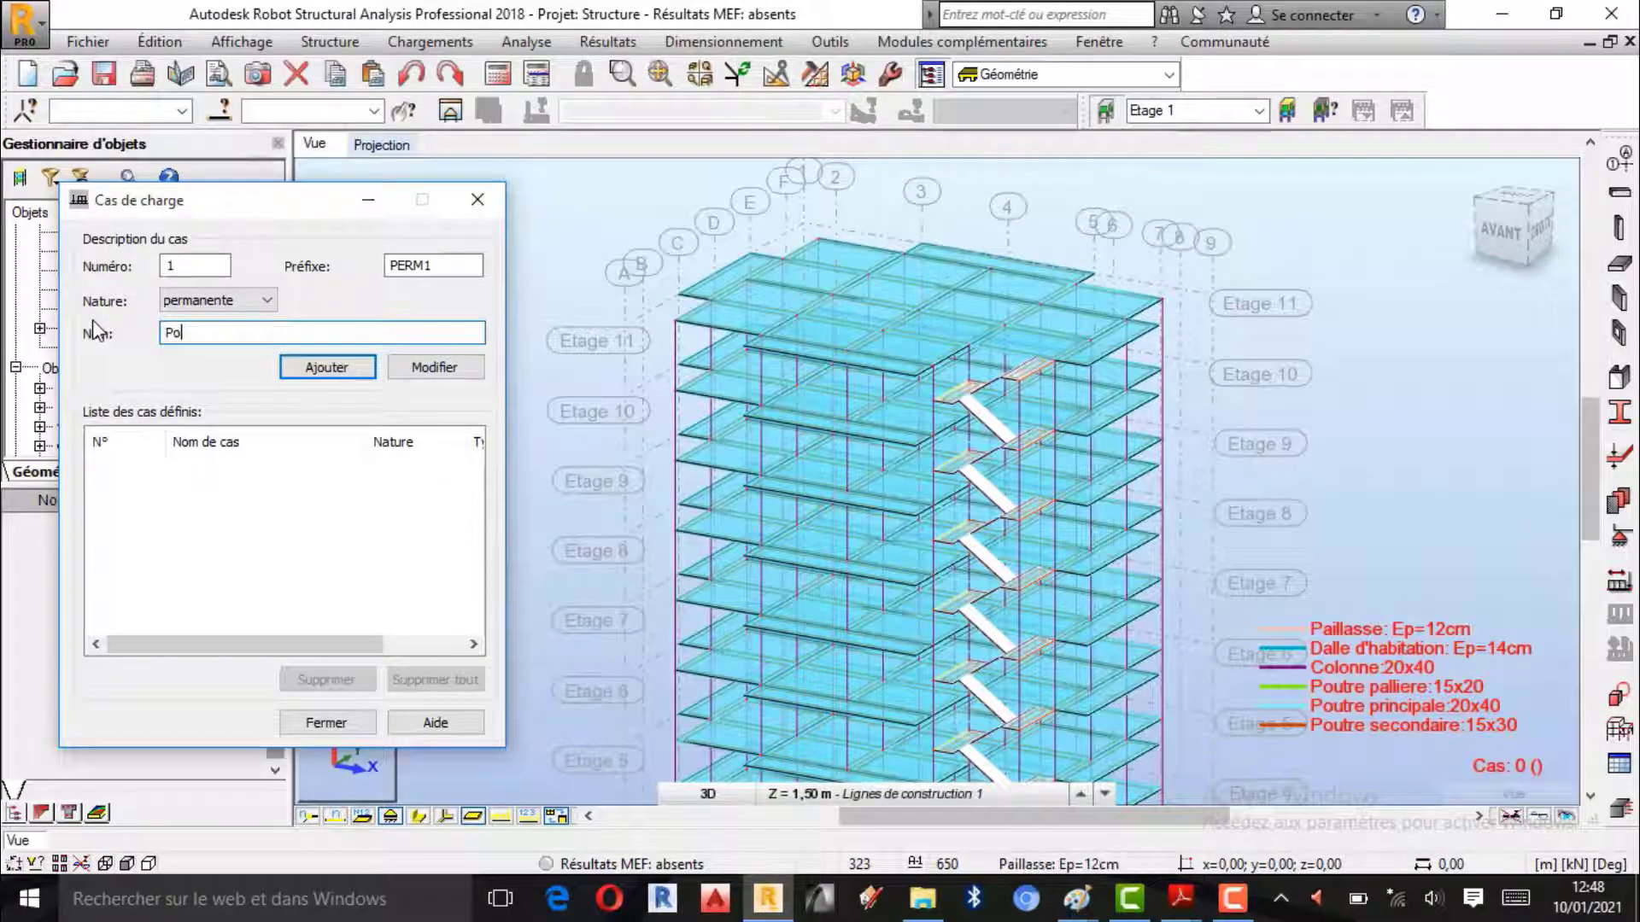
{"action": "type", "text": "ids"}
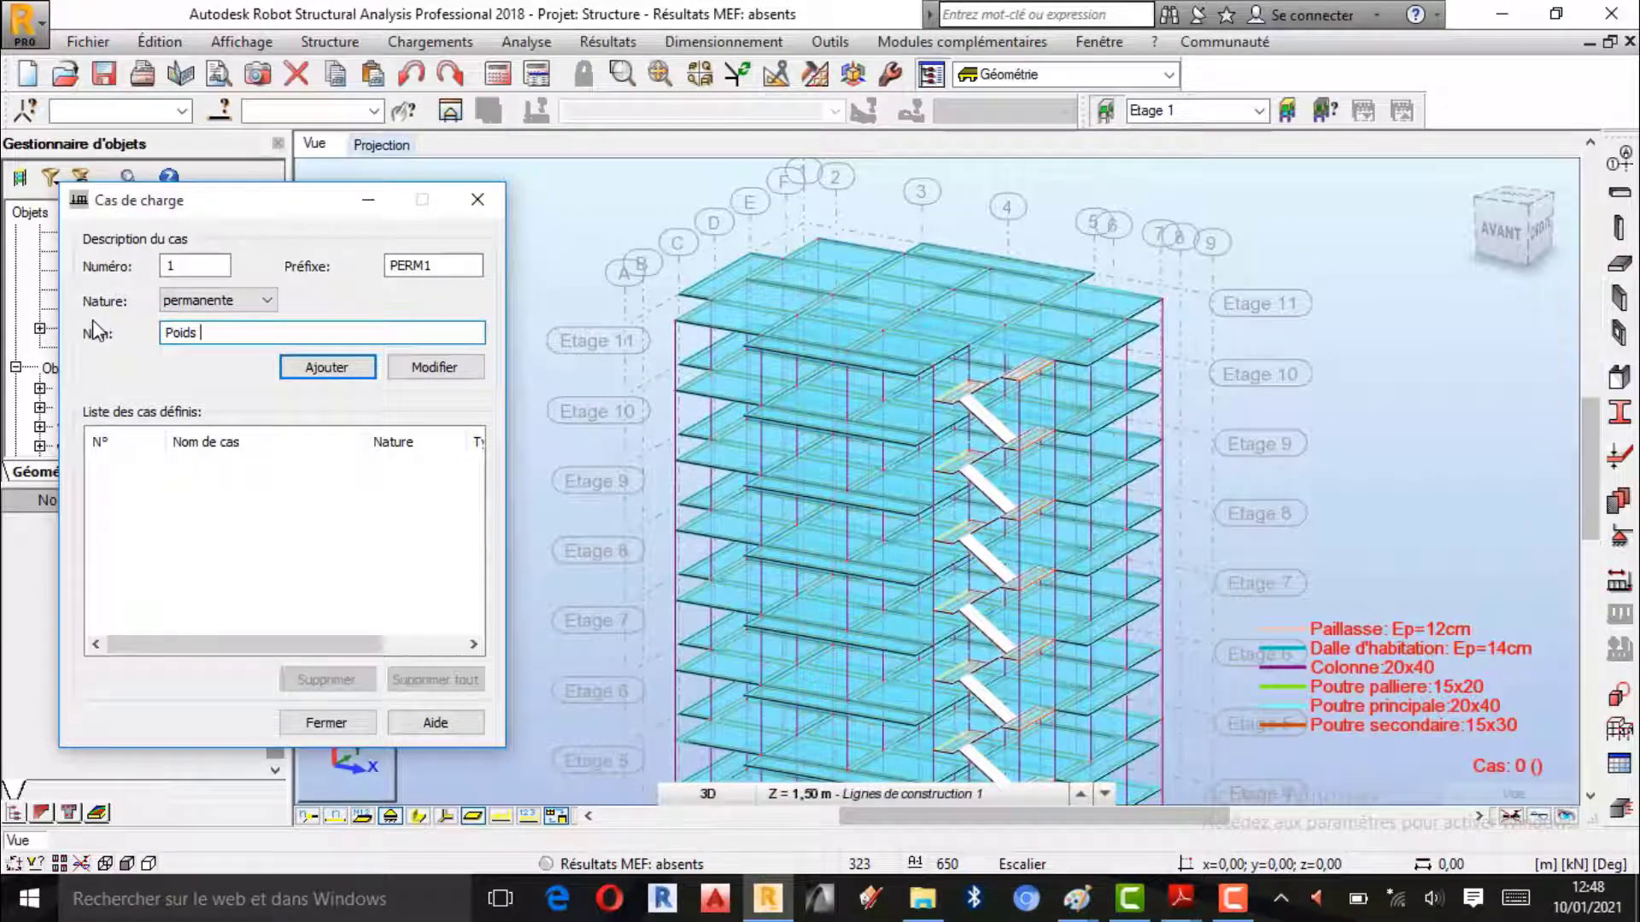
{"action": "type", "text": " propre"}
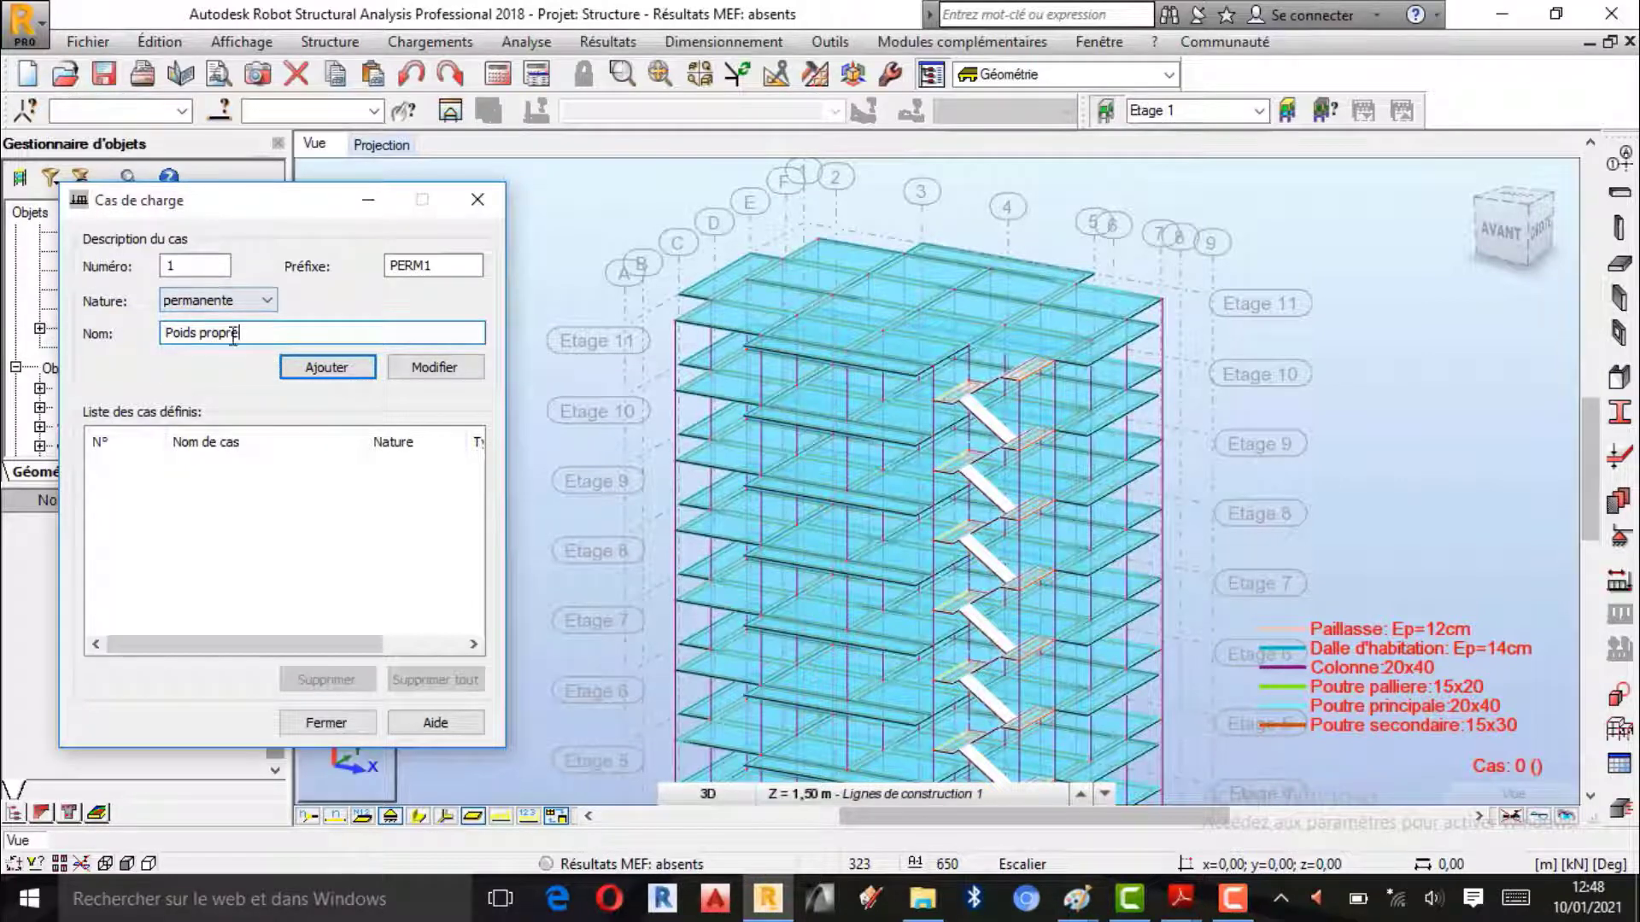
{"action": "left_click", "coordinate": [319, 369]}
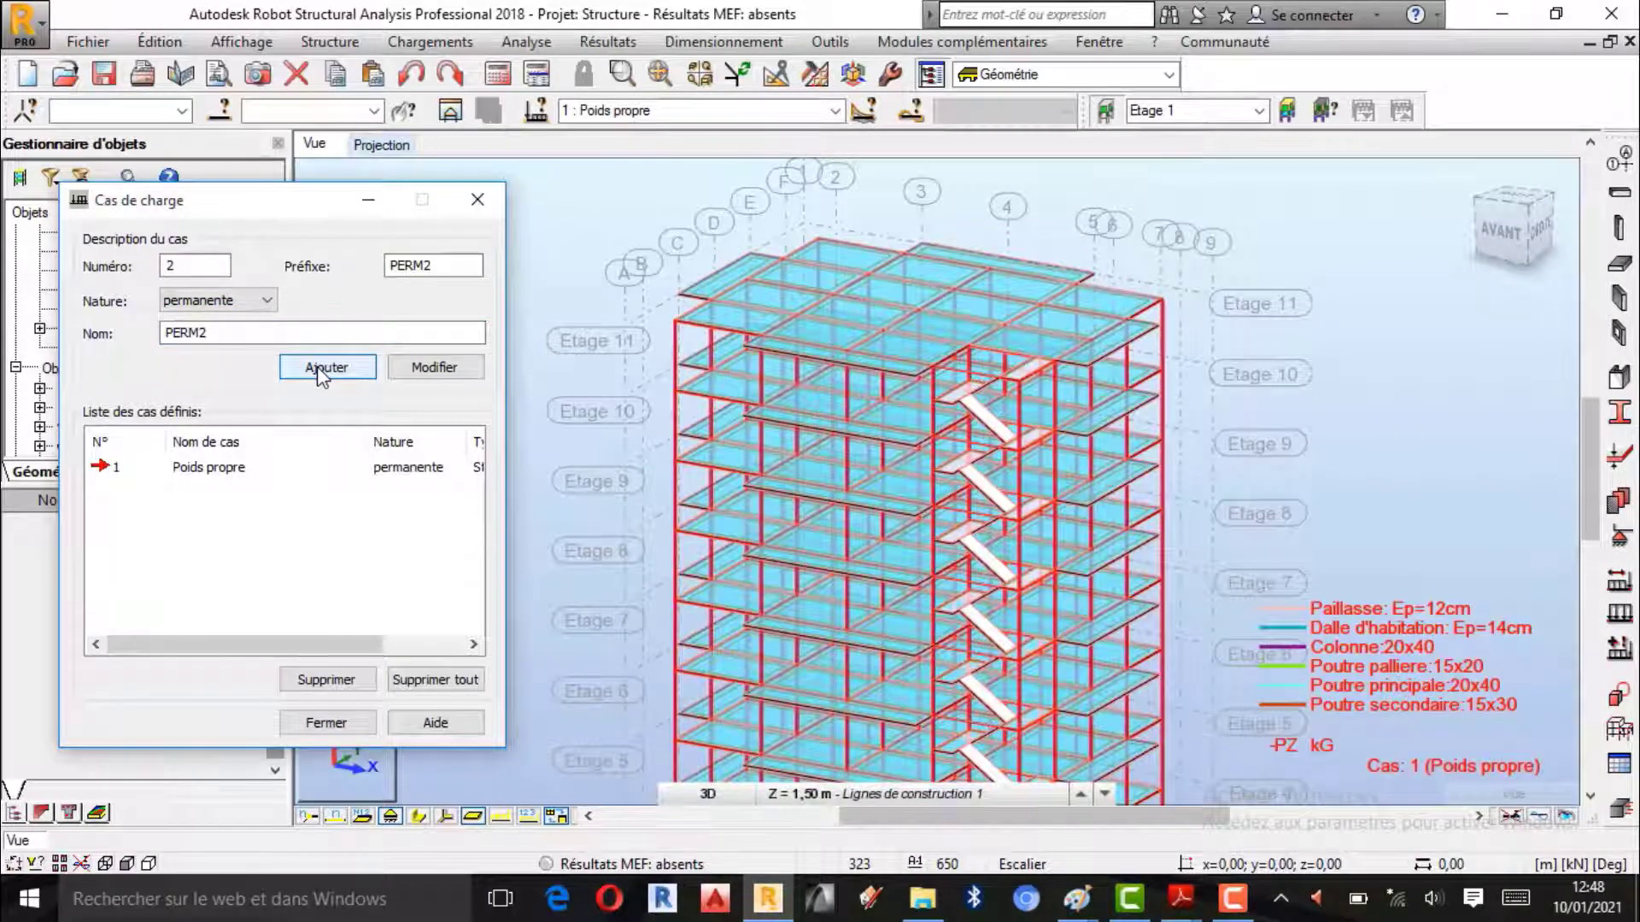
{"action": "scroll", "coordinate": [833, 326], "scroll_direction": "down", "scroll_amount": 3}
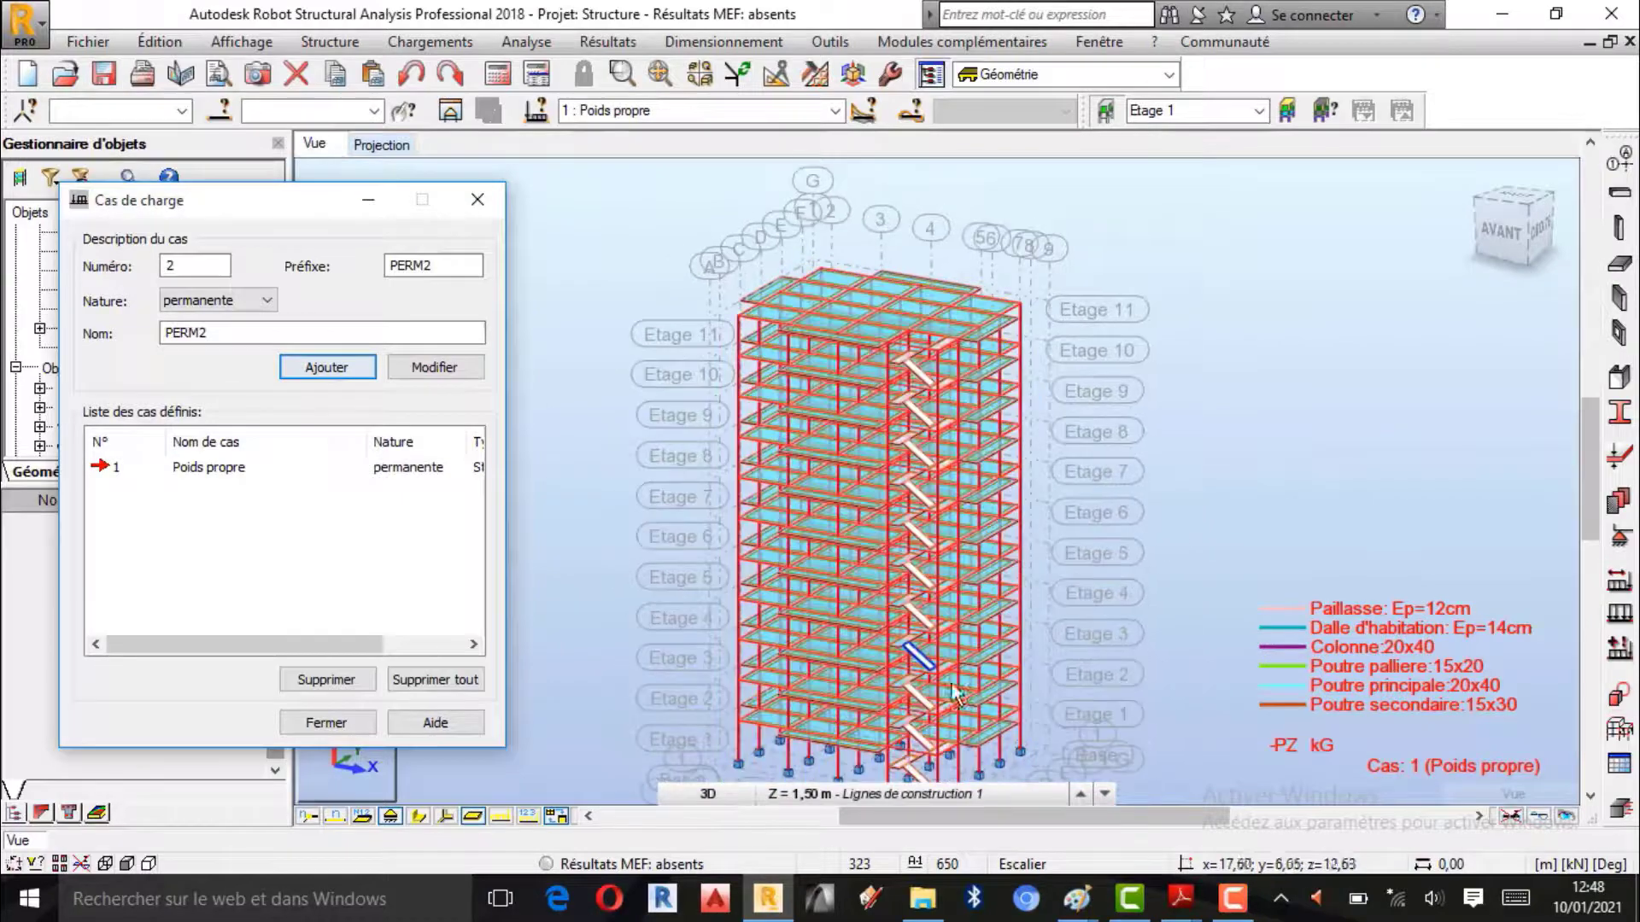
{"action": "scroll", "coordinate": [931, 641], "scroll_direction": "up", "scroll_amount": 1}
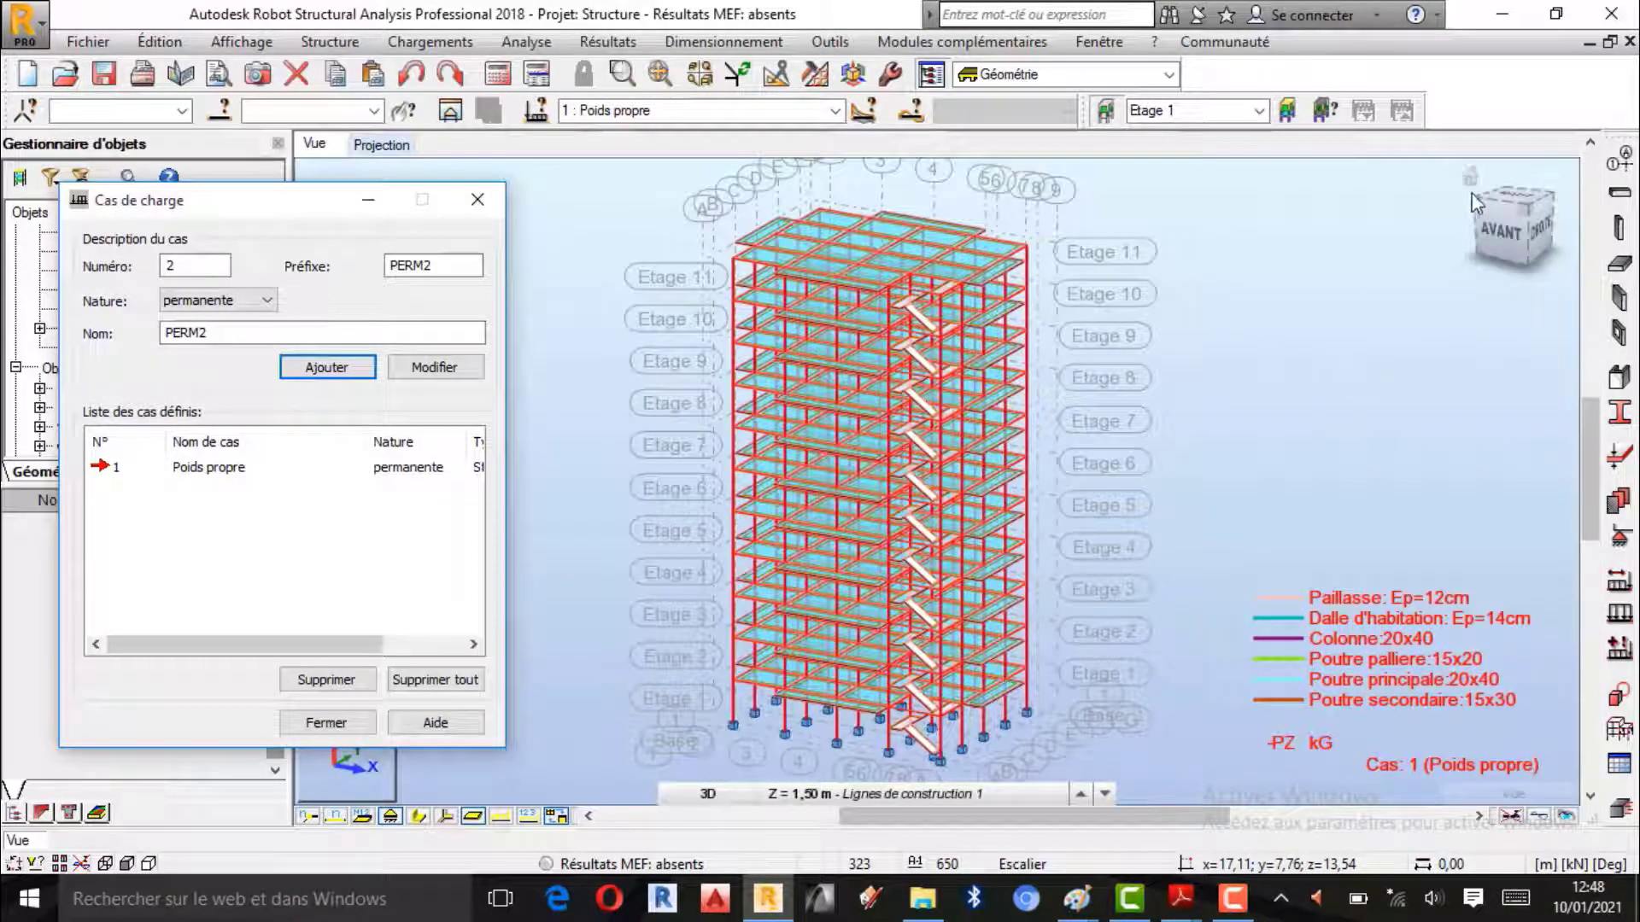
{"action": "left_click", "coordinate": [1336, 319]}
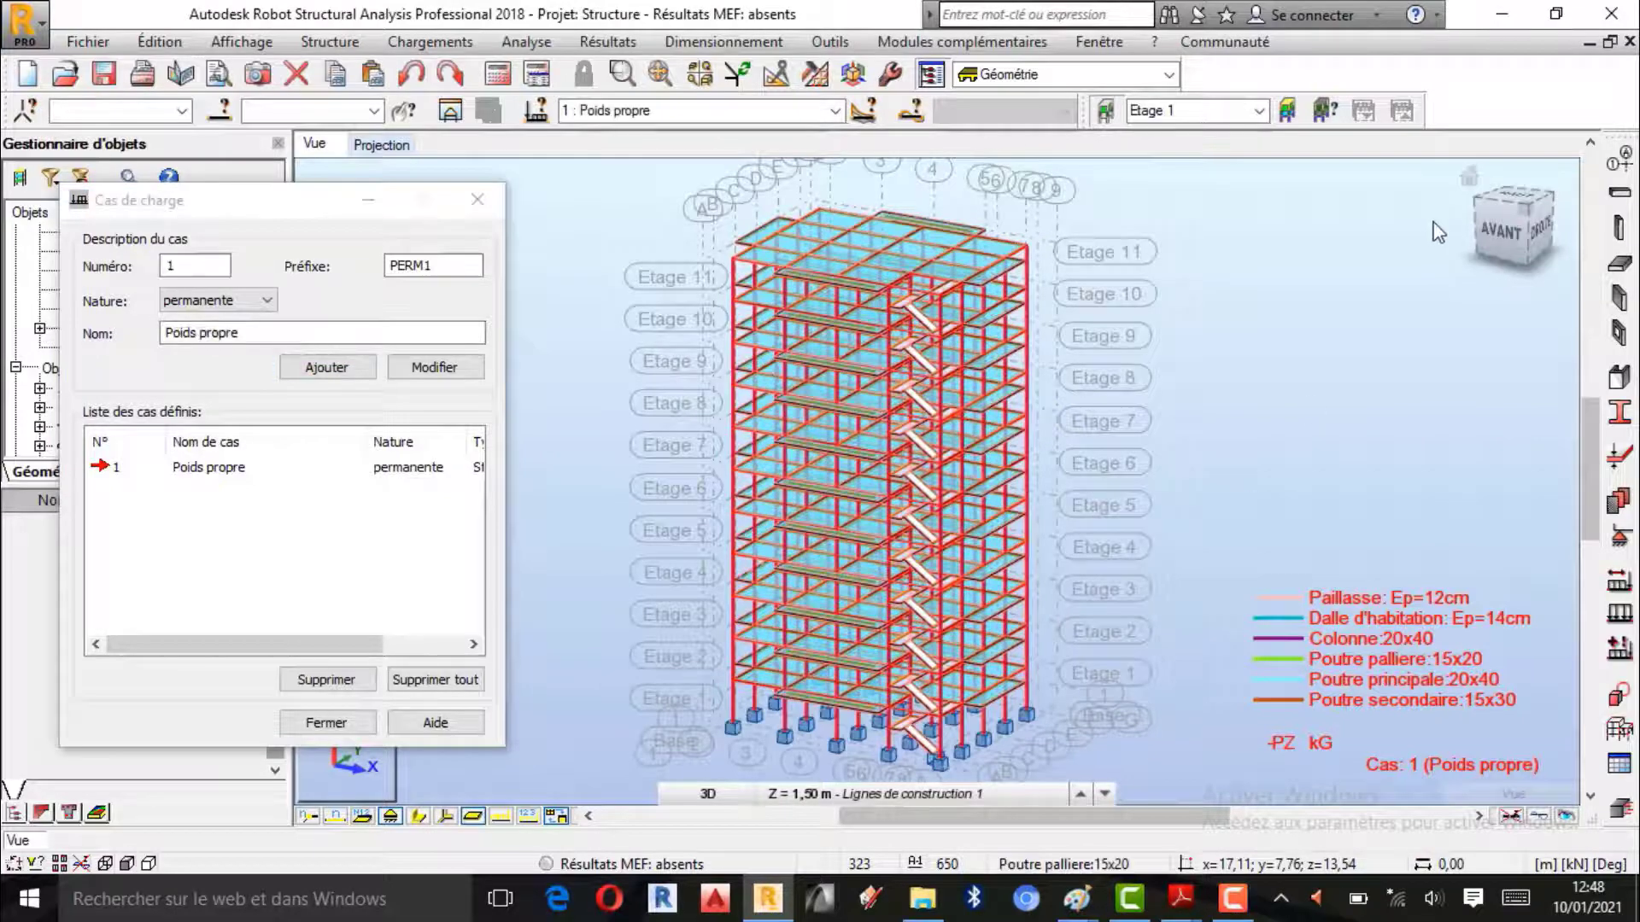
- Switch to the load case document, highlight the Revêtement entry, and return to Robot Structural Analysis
{"action": "left_click", "coordinate": [1469, 177]}
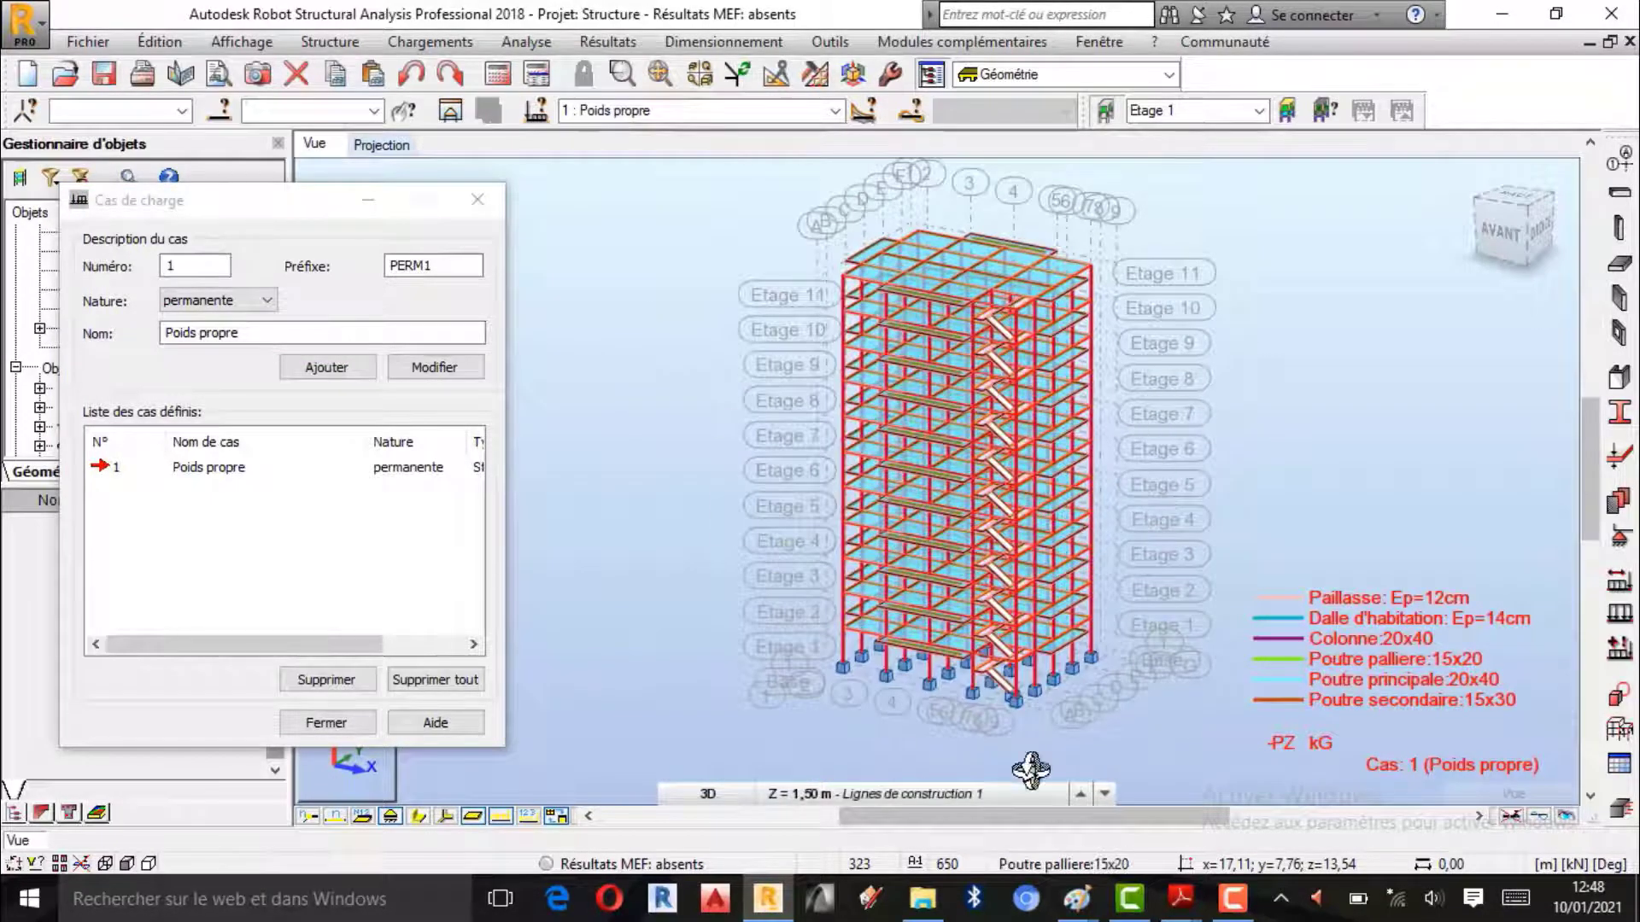
{"action": "mouse_move", "coordinate": [1179, 901]}
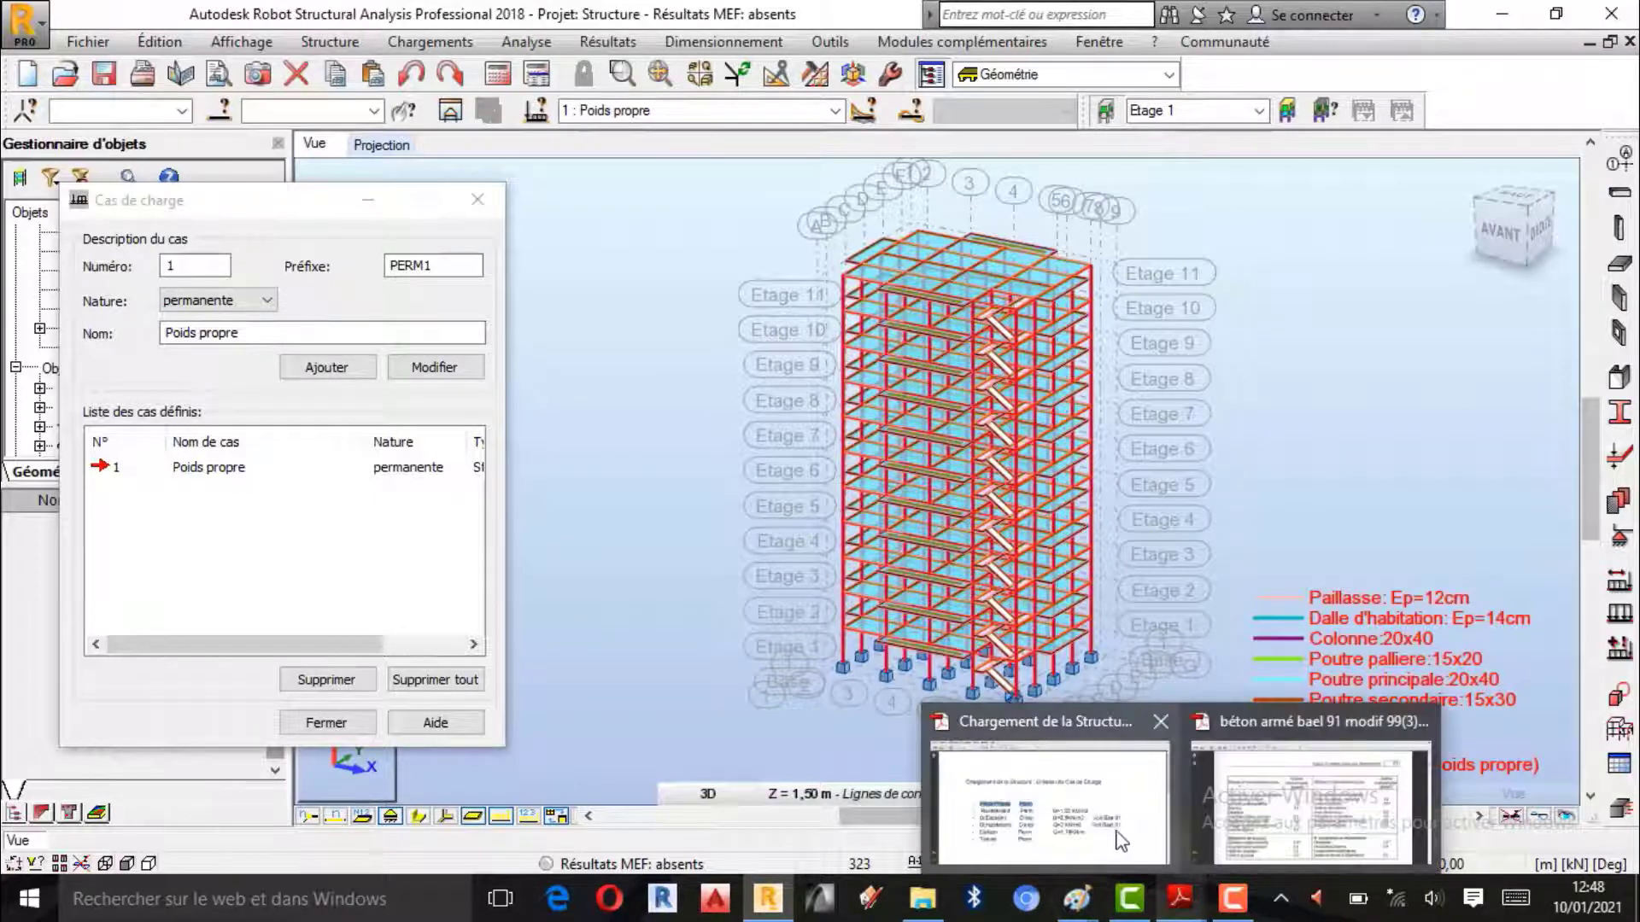
{"action": "left_click", "coordinate": [1118, 840]}
{"action": "left_click_drag", "start_coordinate": [547, 509], "coordinate": [351, 508]}
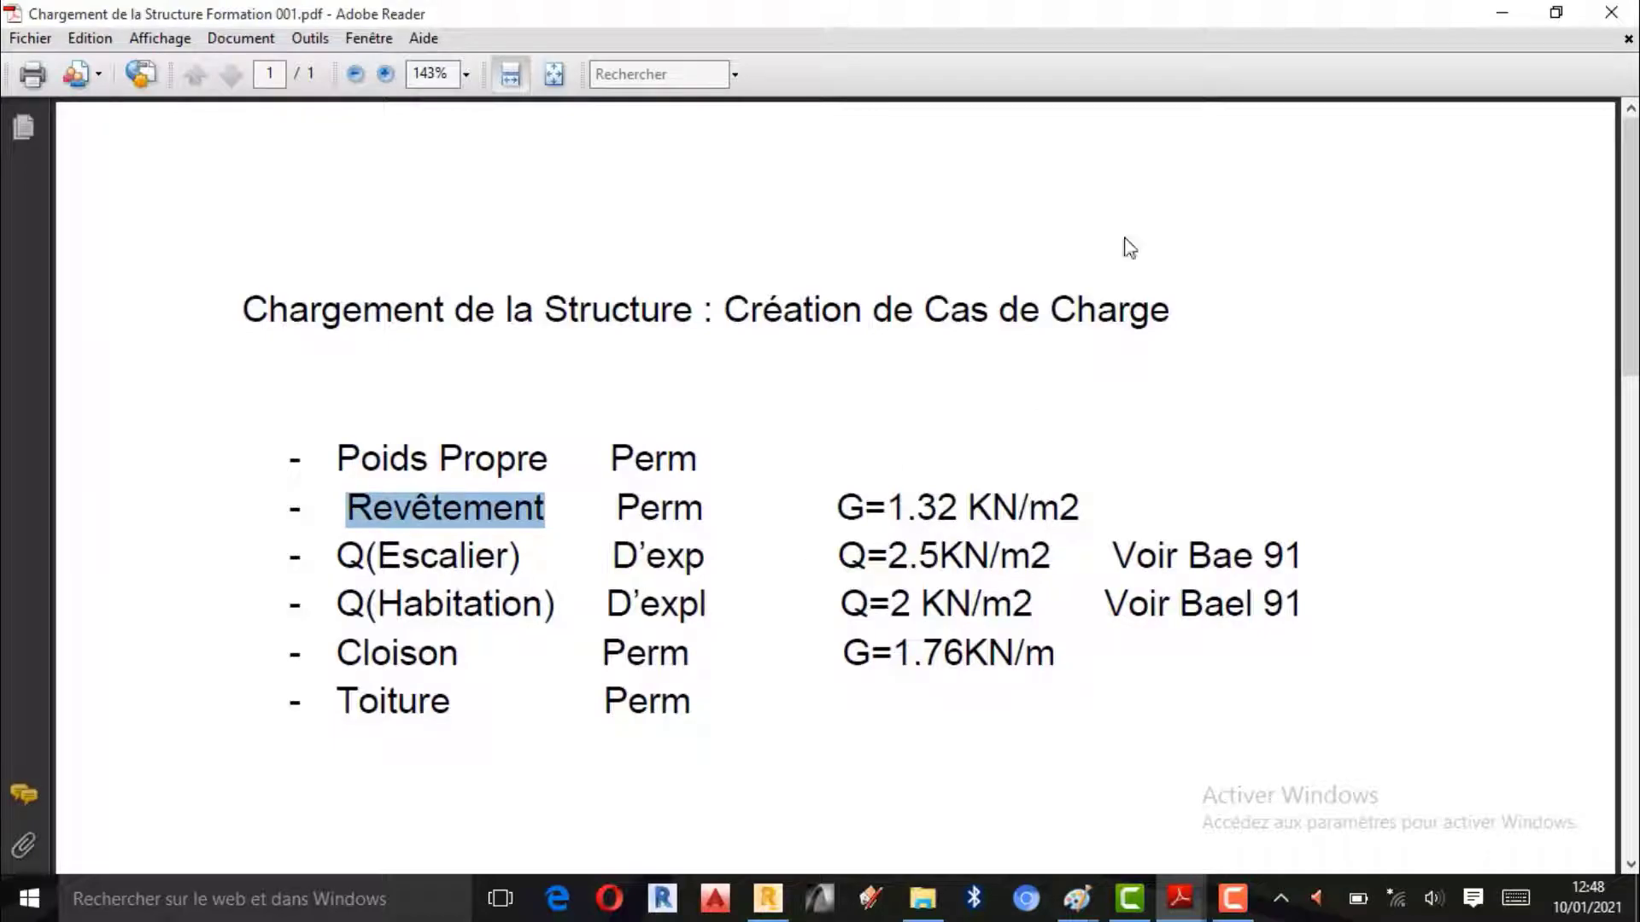
{"action": "left_click", "coordinate": [1505, 13]}
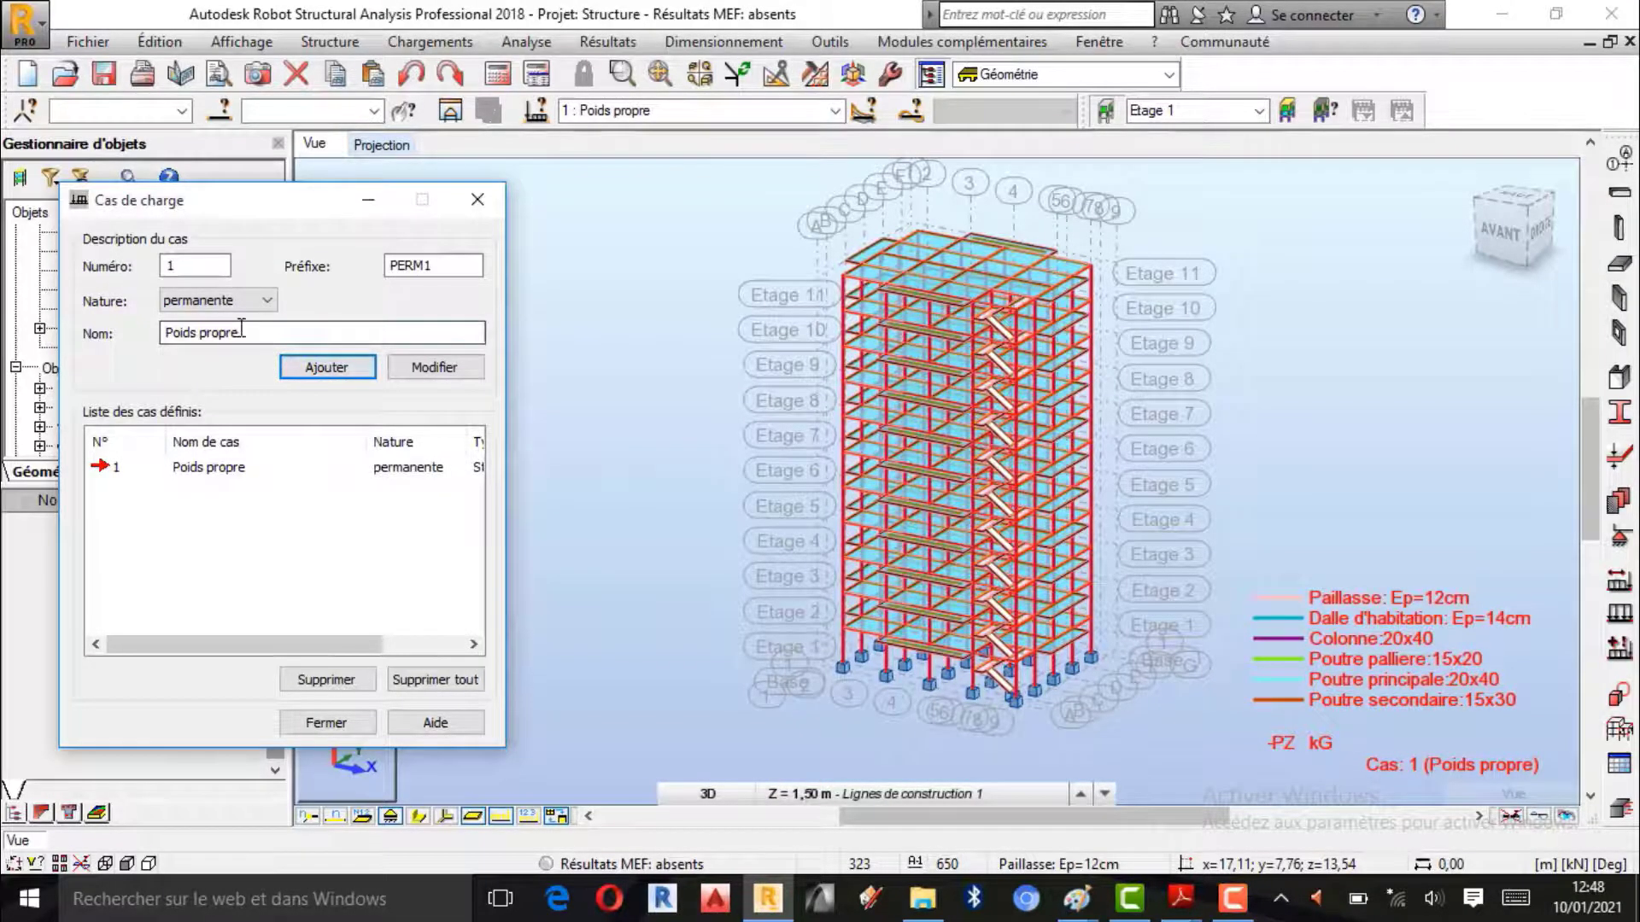
- Add load case 2 of permanent nature named "Revetement"
{"action": "left_click_drag", "start_coordinate": [238, 331], "coordinate": [46, 290]}
{"action": "type", "text": "R"}
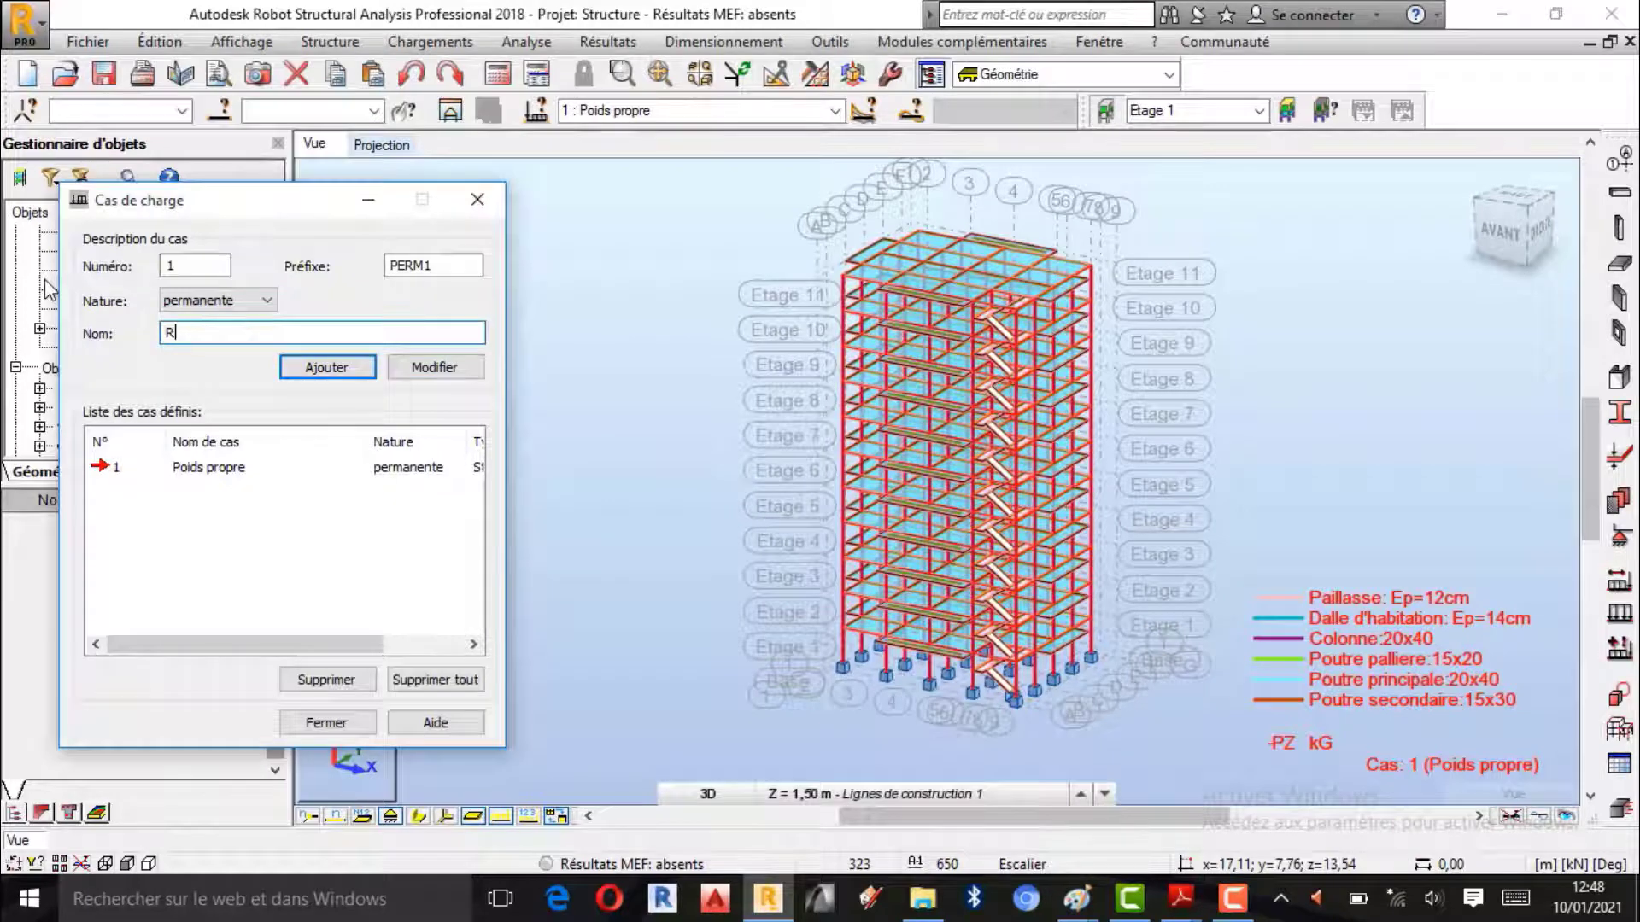
{"action": "type", "text": "evetem"}
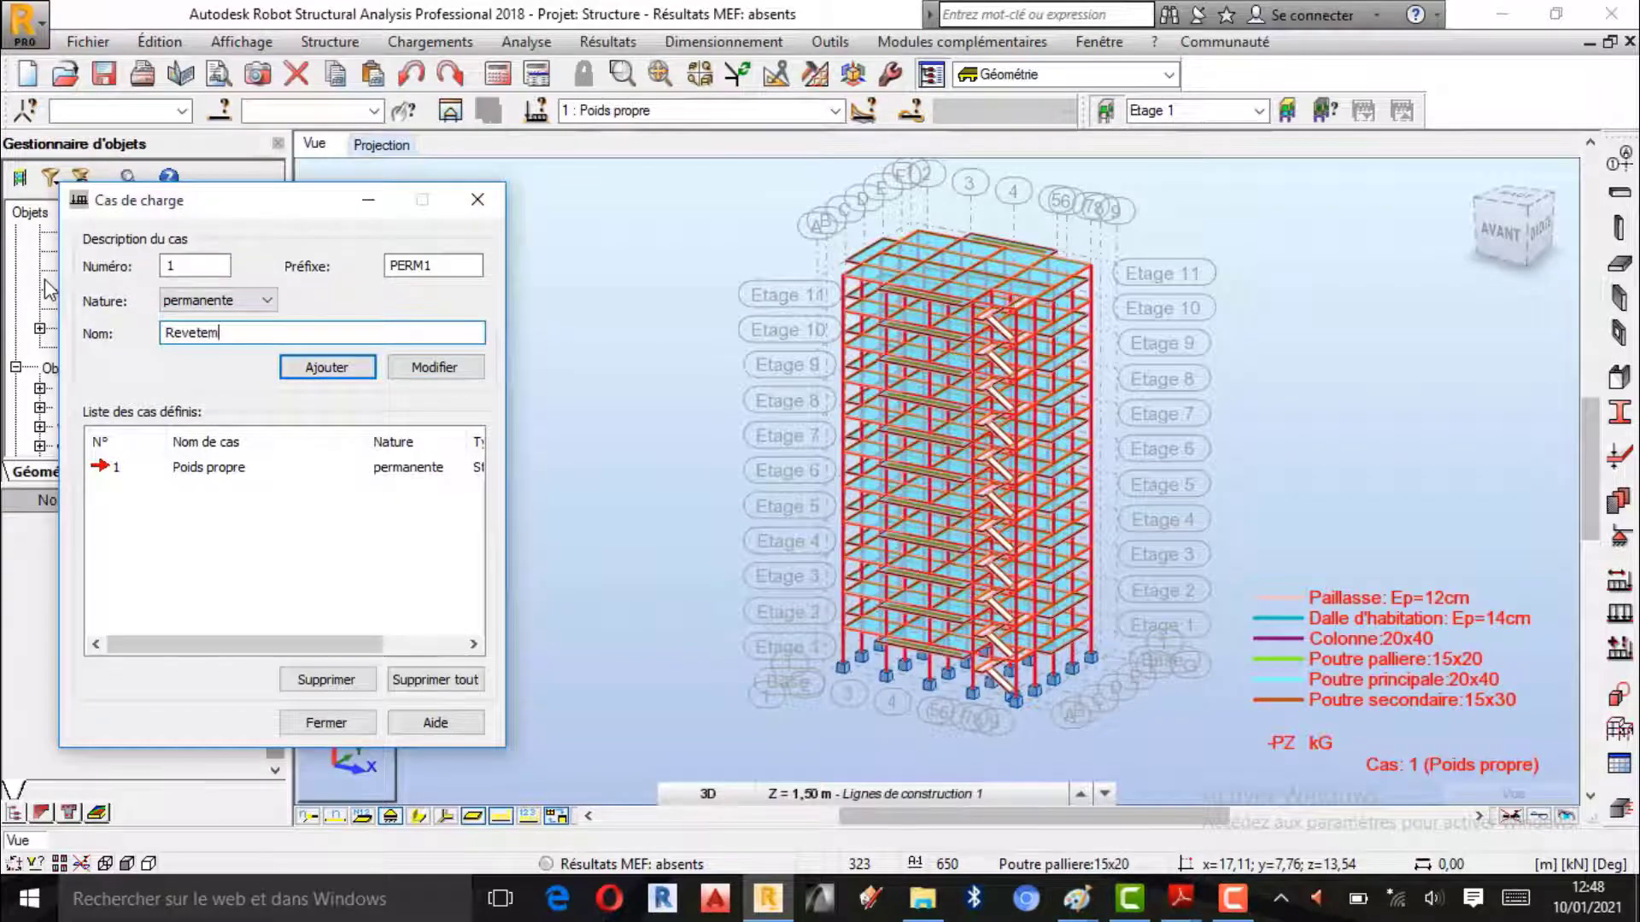
{"action": "type", "text": "ent"}
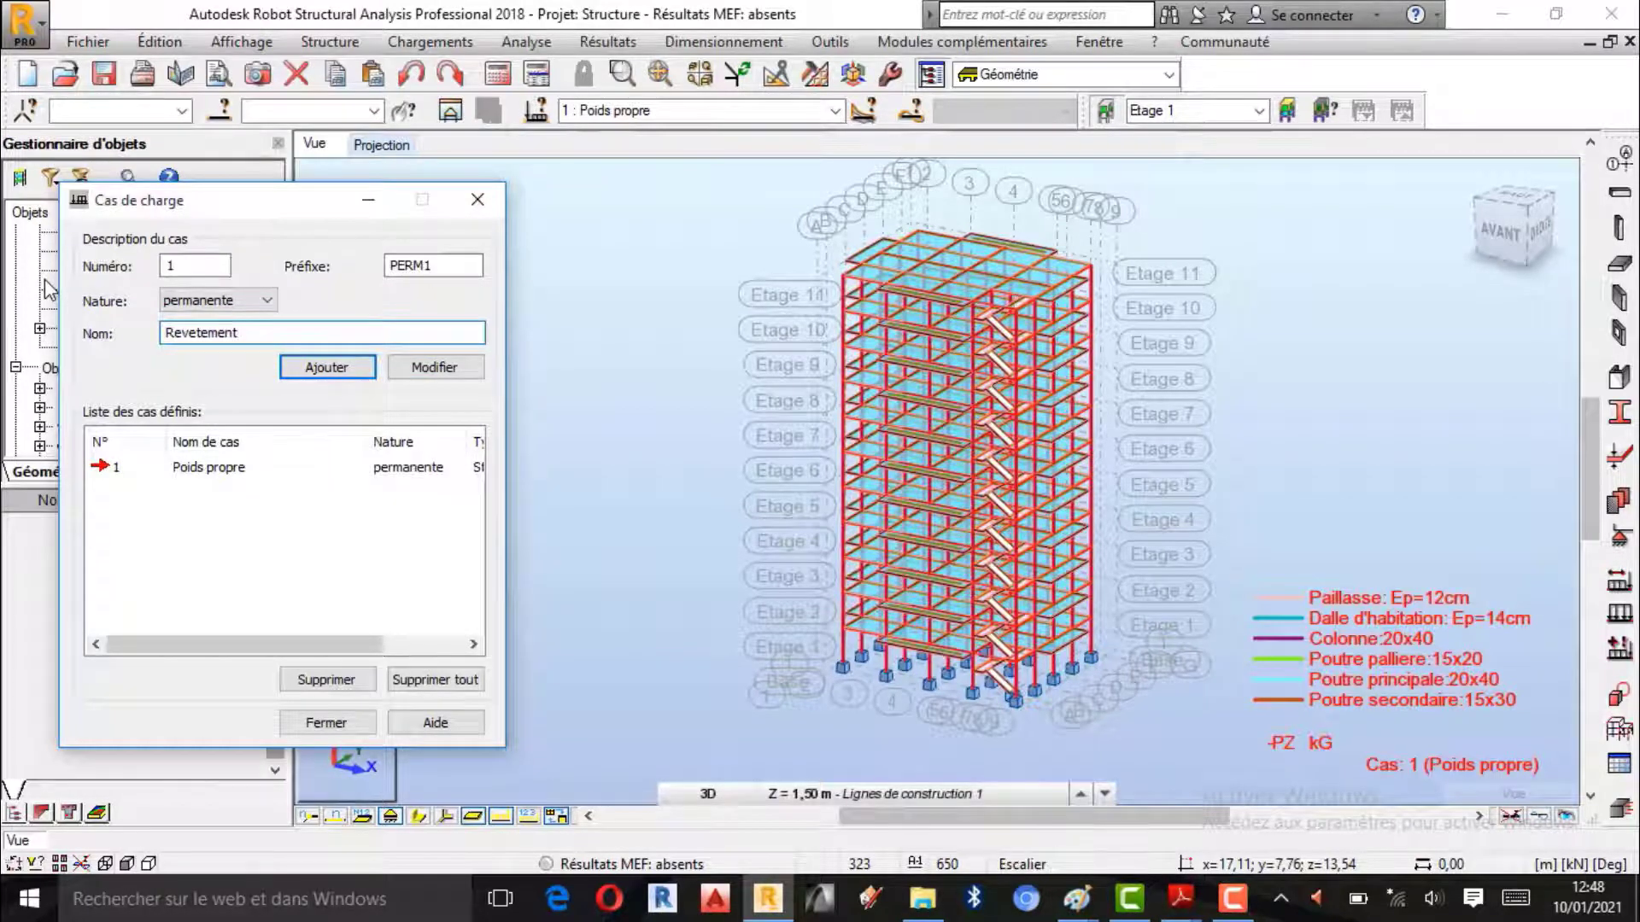
{"action": "left_click", "coordinate": [348, 372]}
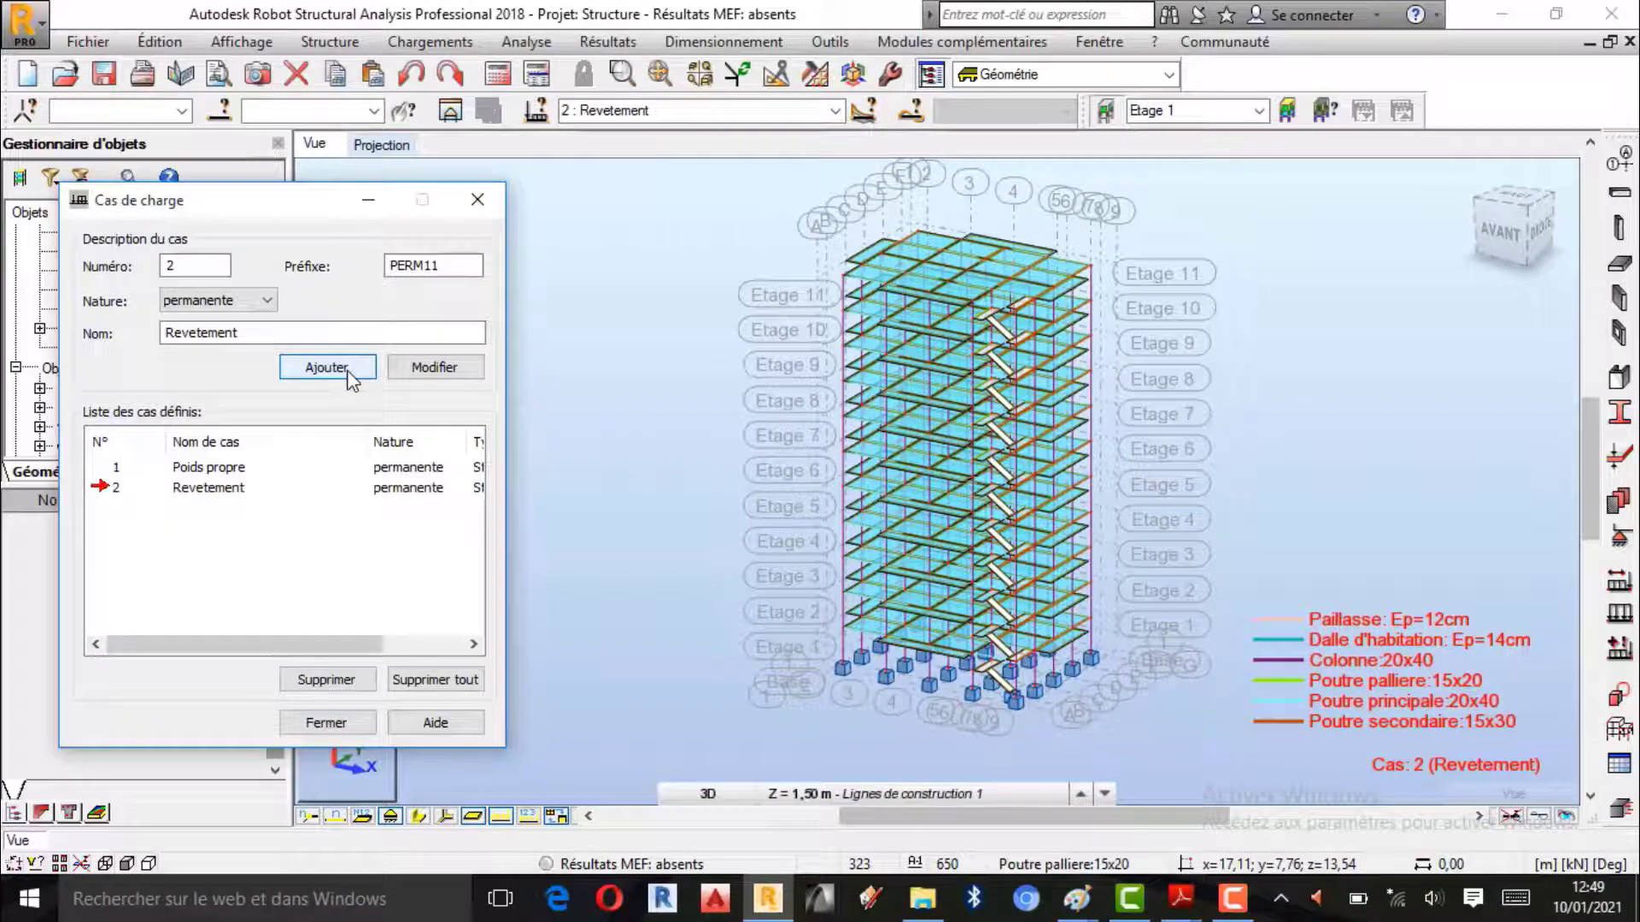
- Switch to the load case document, highlight the Q(Escalier) and Cloison entries in turn, and return to Robot Structural Analysis
{"action": "scroll", "coordinate": [1059, 504], "scroll_direction": "up", "scroll_amount": 2}
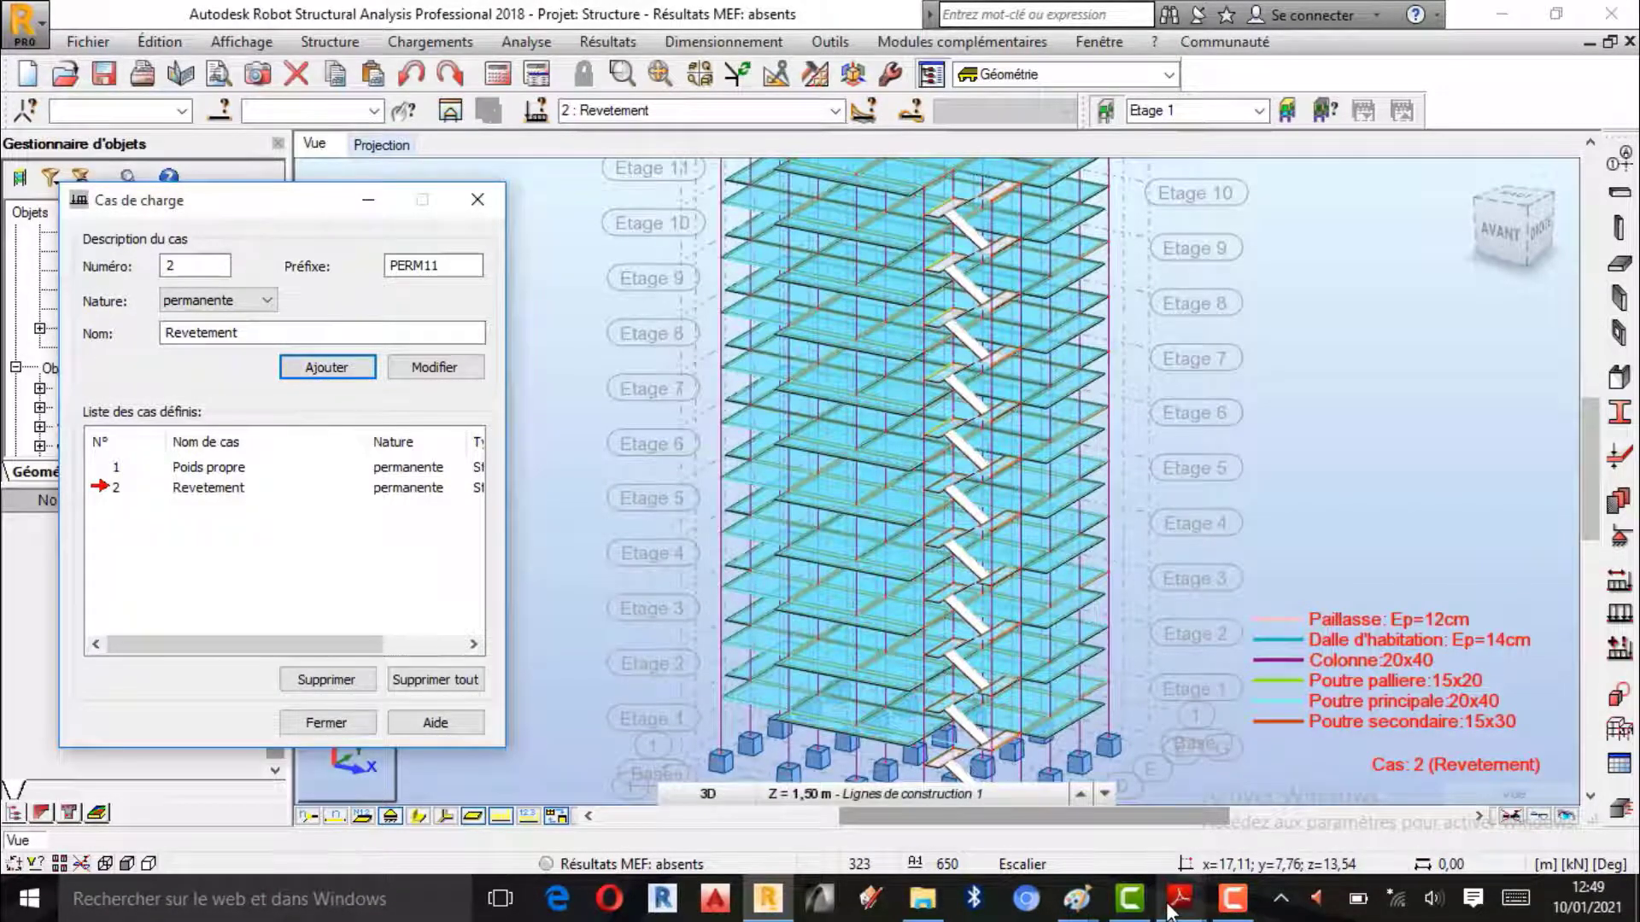
{"action": "mouse_move", "coordinate": [1182, 905]}
{"action": "left_click", "coordinate": [1262, 827]}
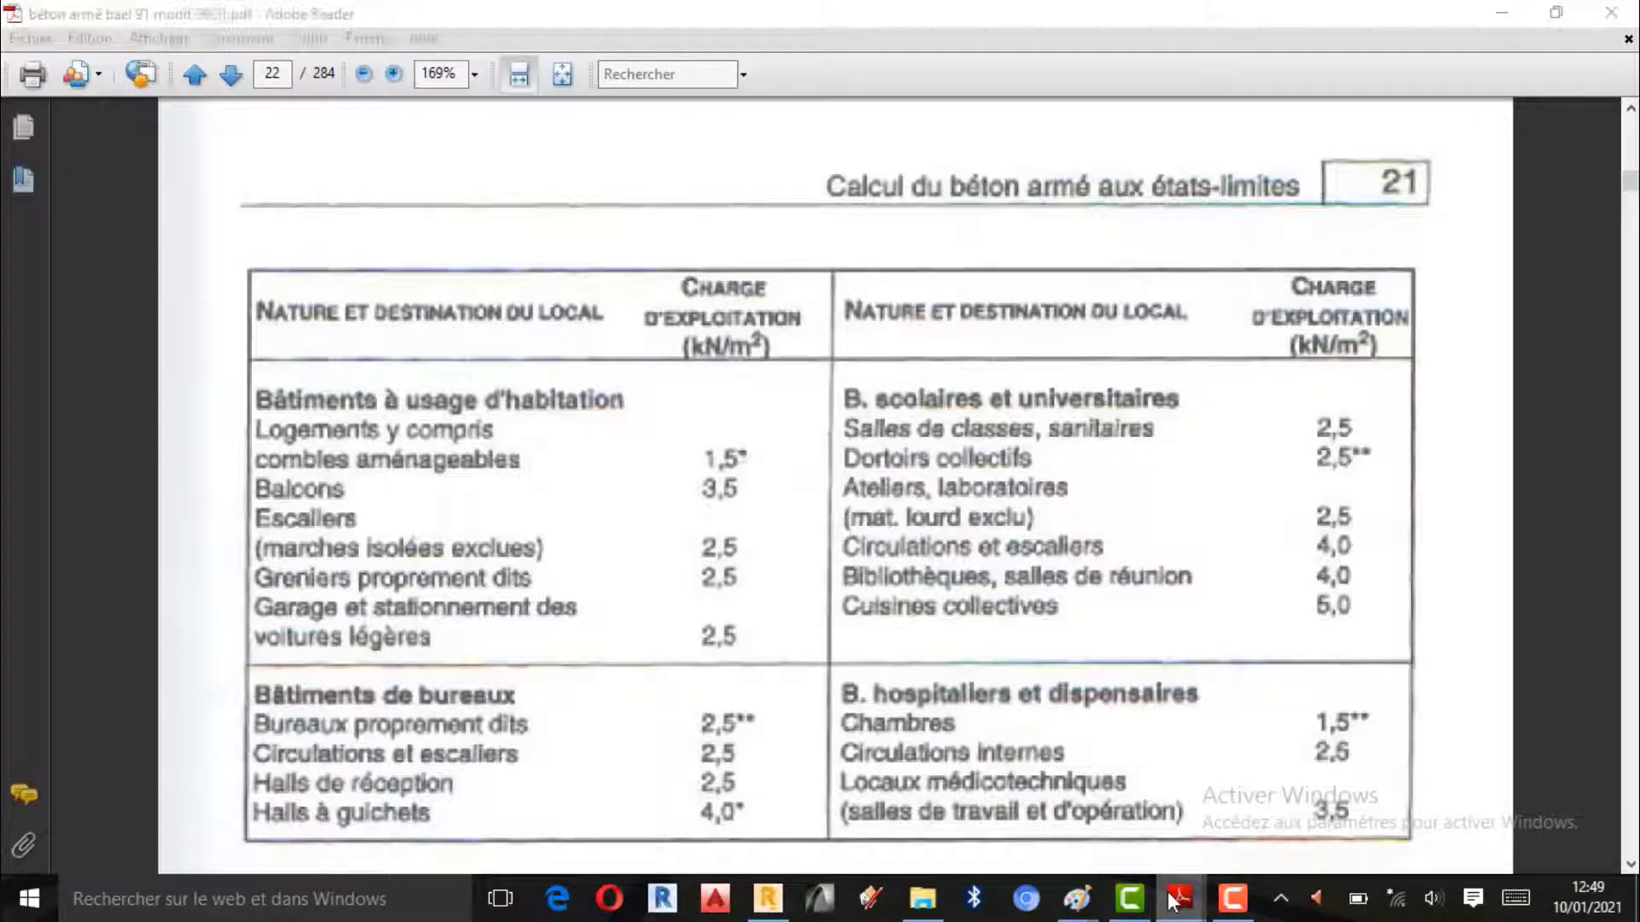
{"action": "left_click", "coordinate": [1042, 803]}
{"action": "left_click_drag", "start_coordinate": [529, 558], "coordinate": [321, 559]}
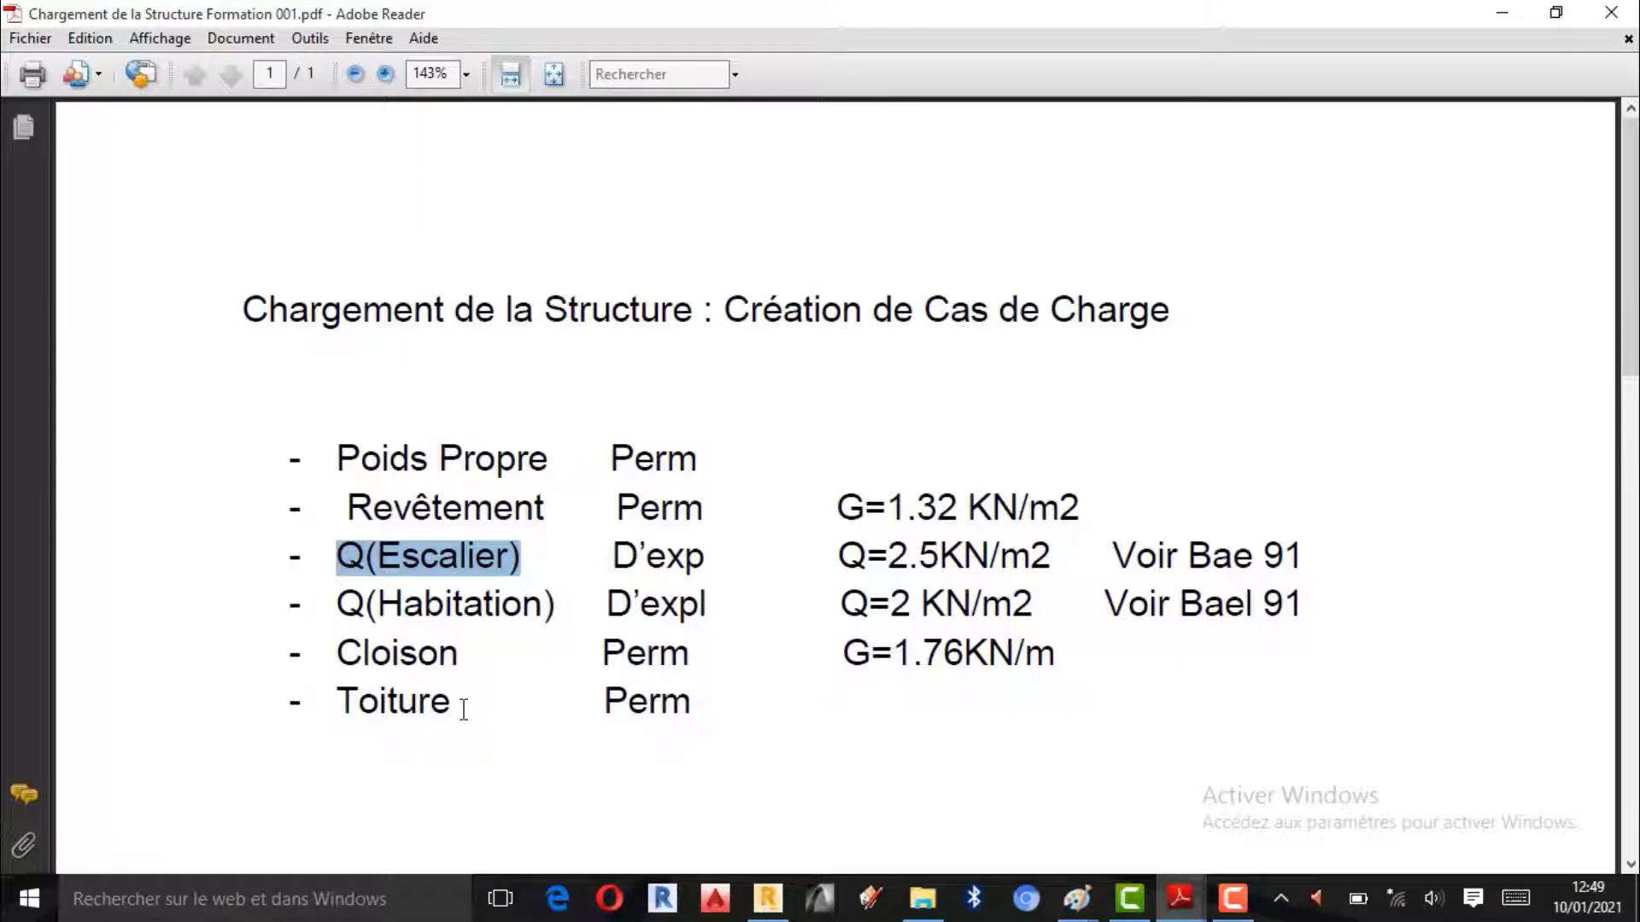
{"action": "left_click_drag", "start_coordinate": [463, 654], "coordinate": [332, 654]}
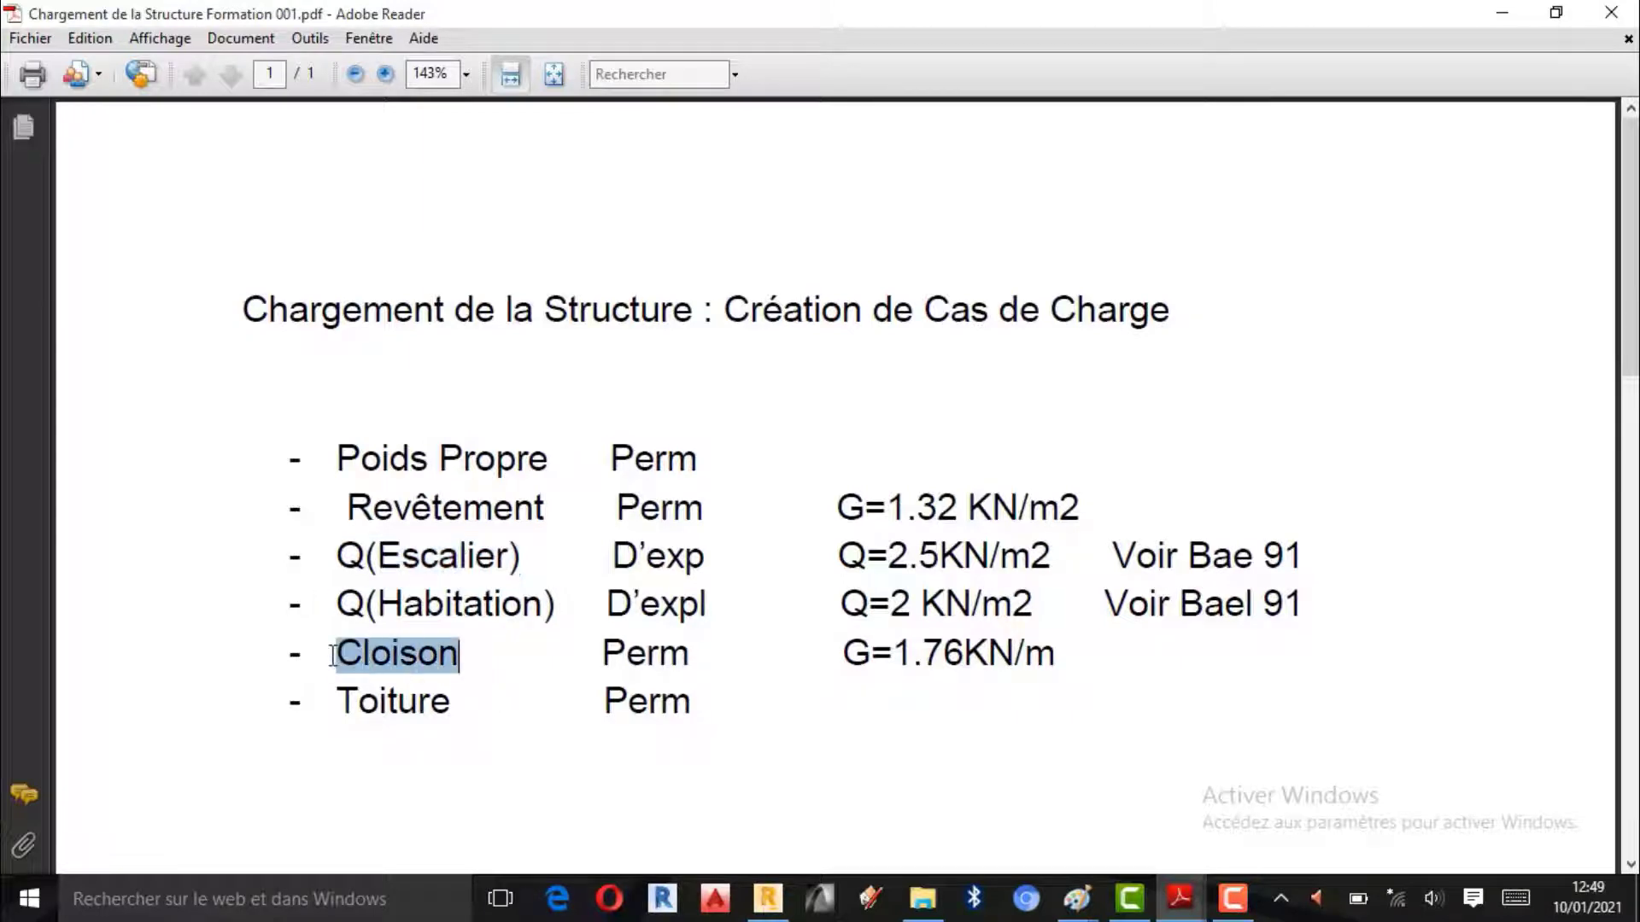
{"action": "left_click", "coordinate": [1503, 13]}
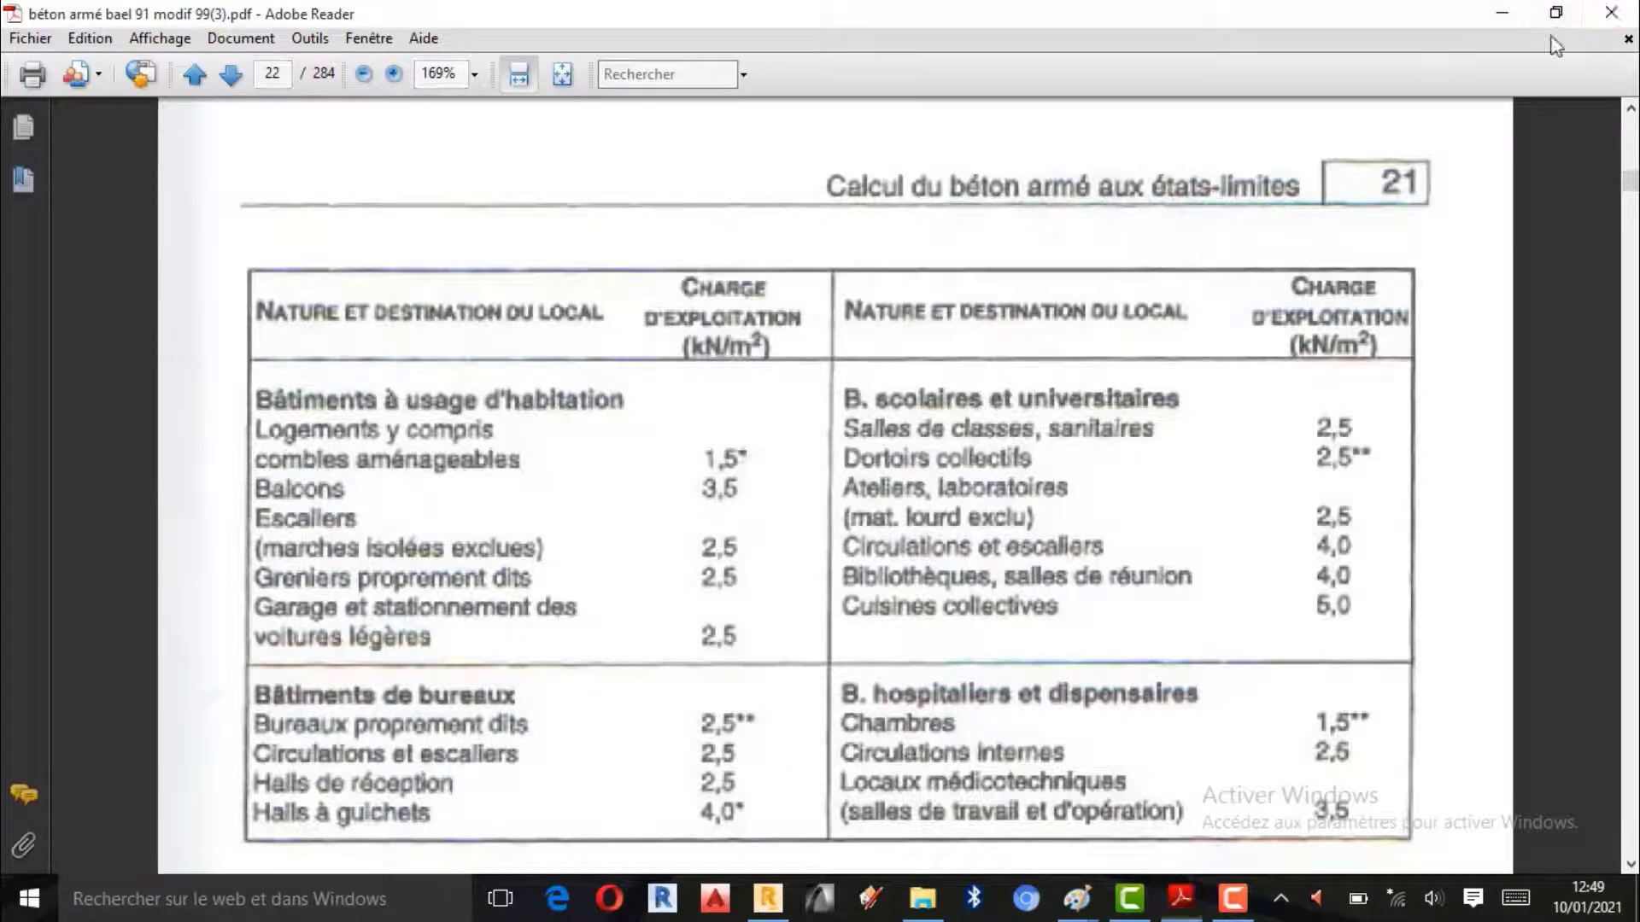
{"action": "left_click", "coordinate": [1502, 13]}
- Add load case 3 of permanent nature named "Cloison"
{"action": "left_click", "coordinate": [288, 334]}
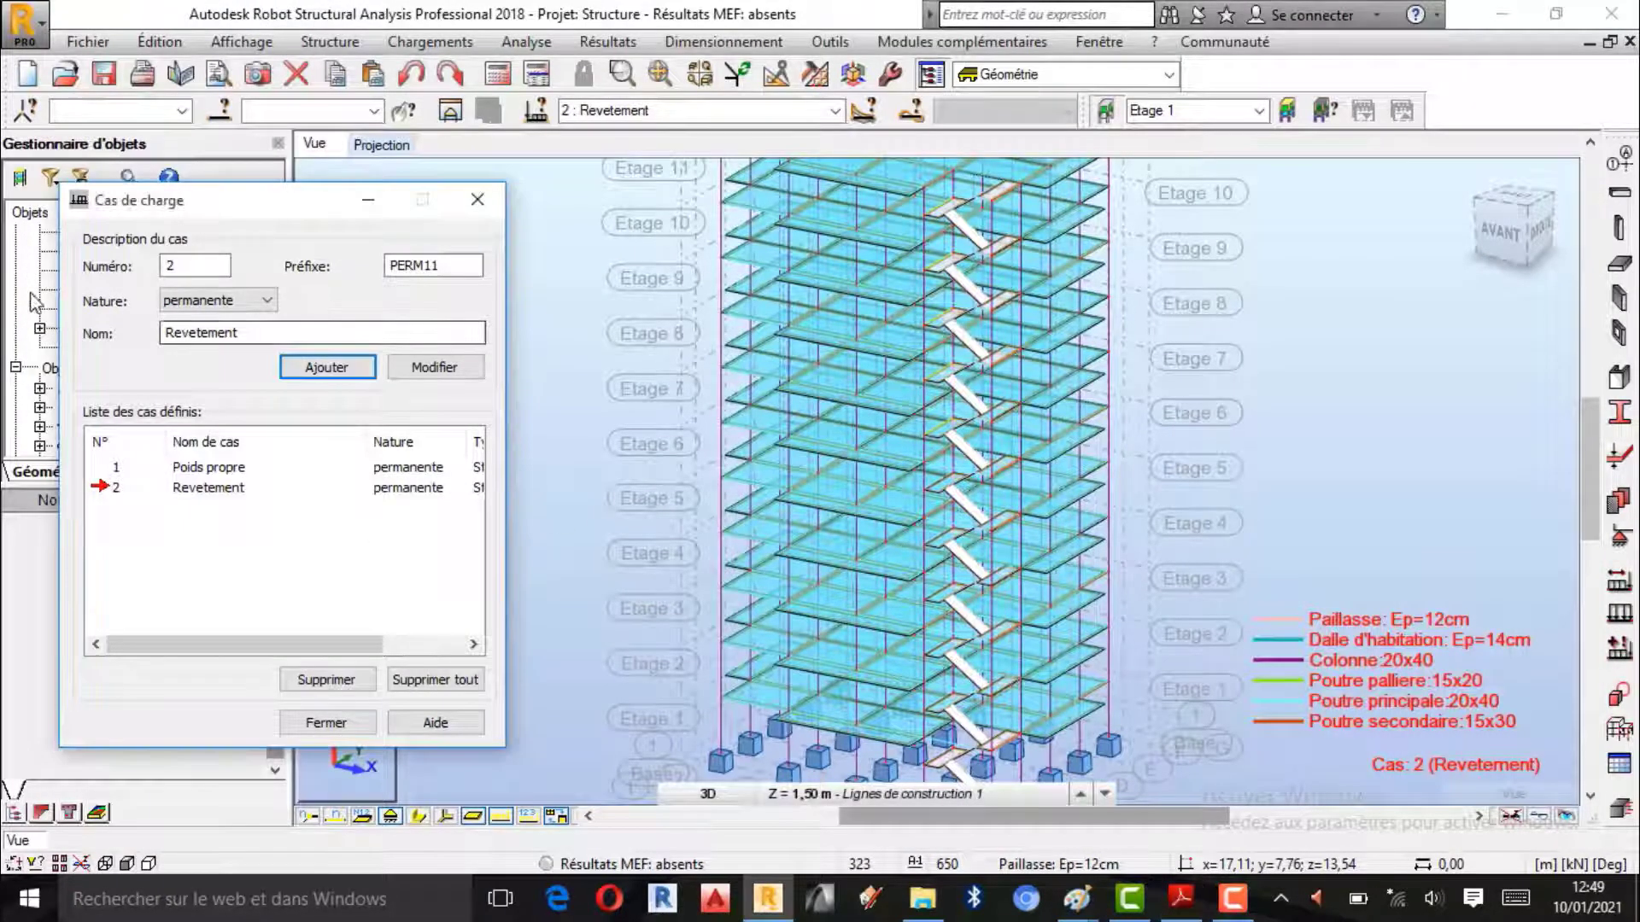
{"action": "double_click", "coordinate": [228, 332]}
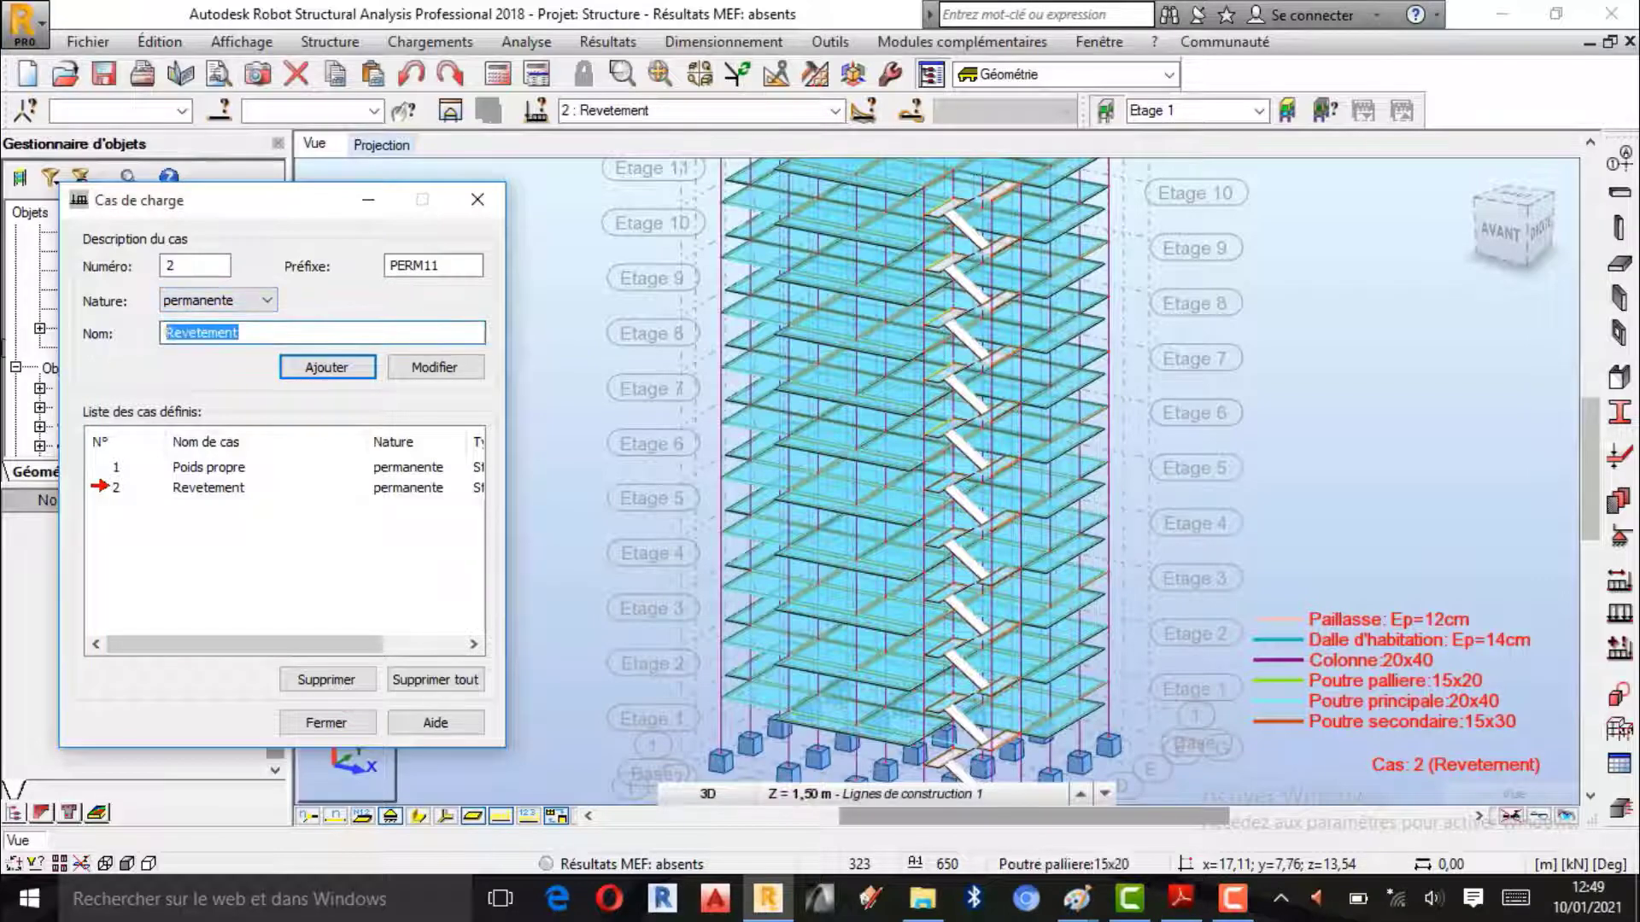
{"action": "type", "text": "Clois"}
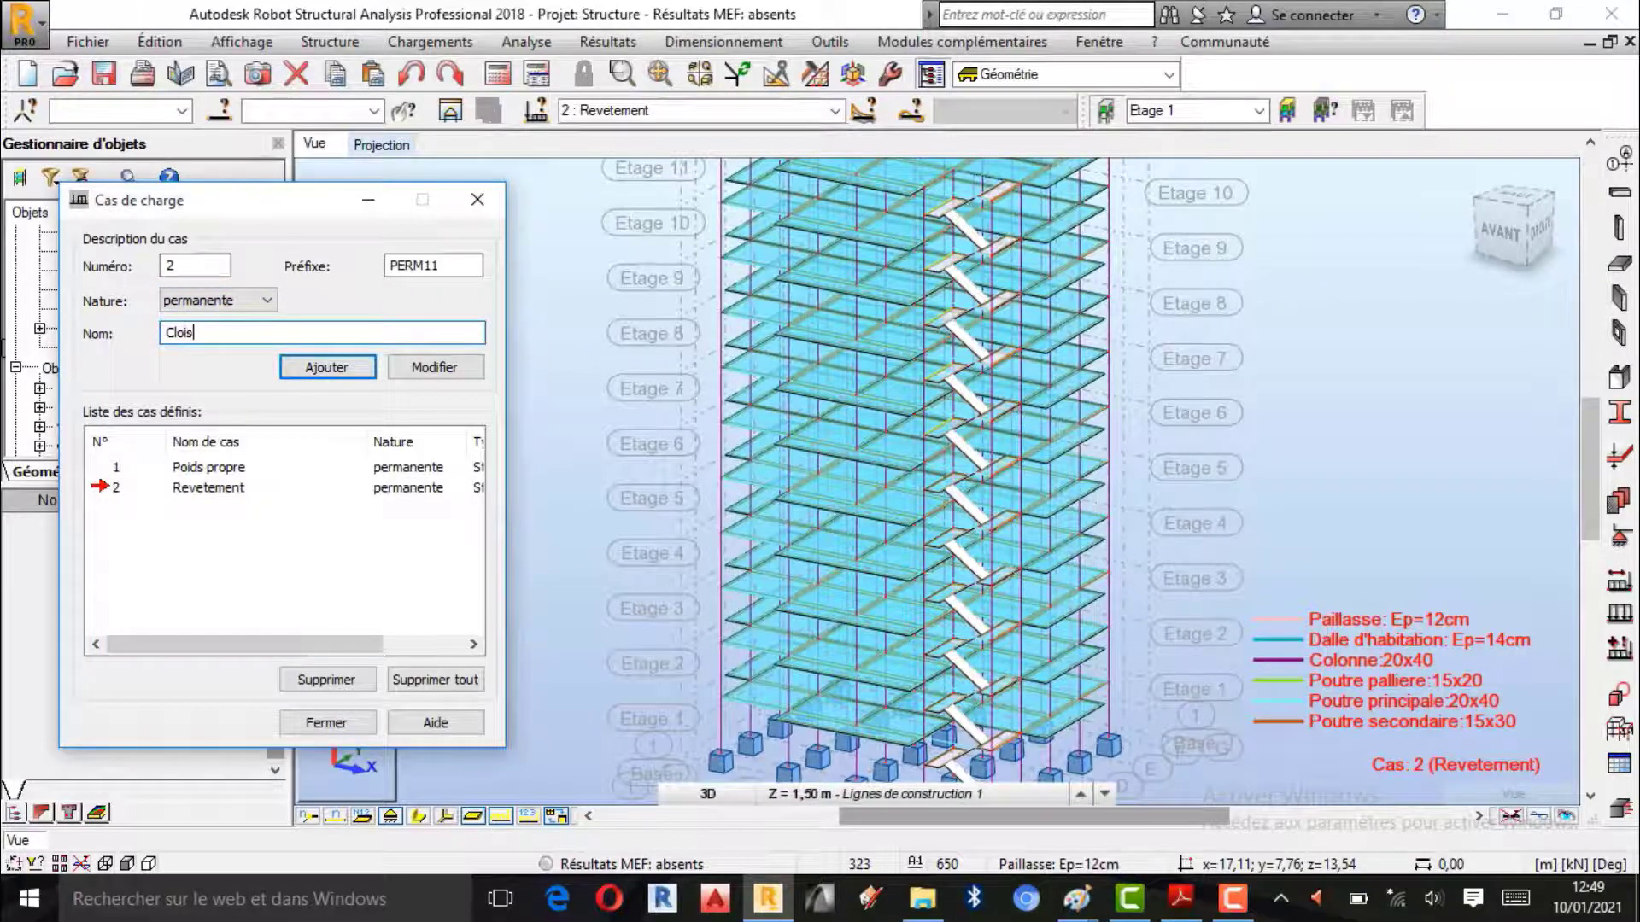
{"action": "type", "text": "on"}
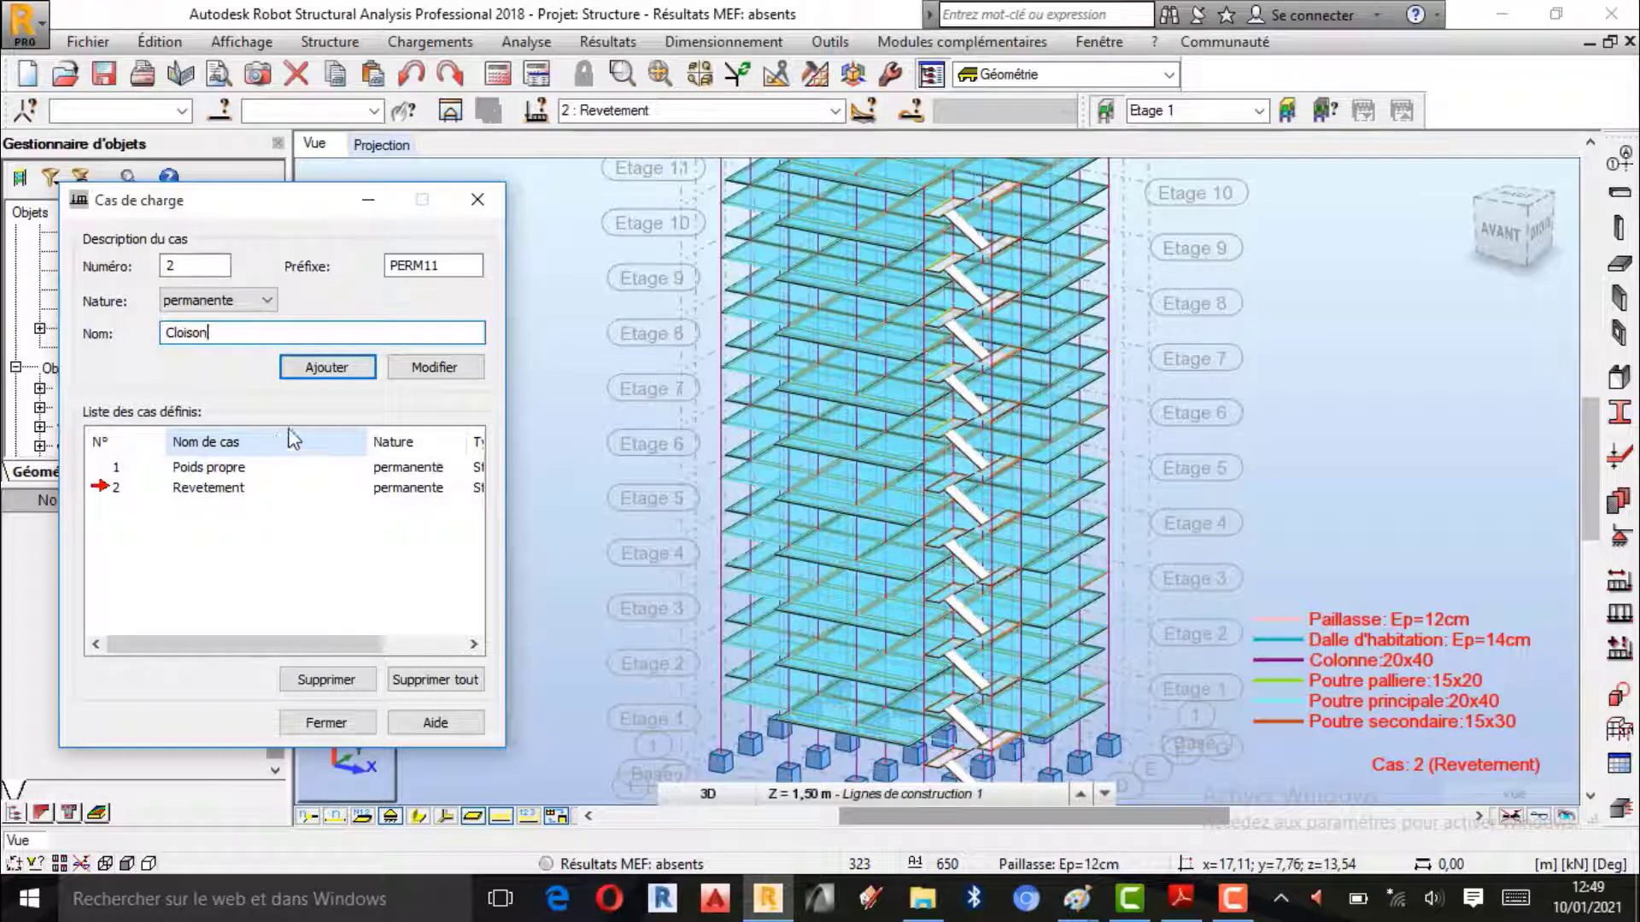
{"action": "left_click", "coordinate": [344, 371]}
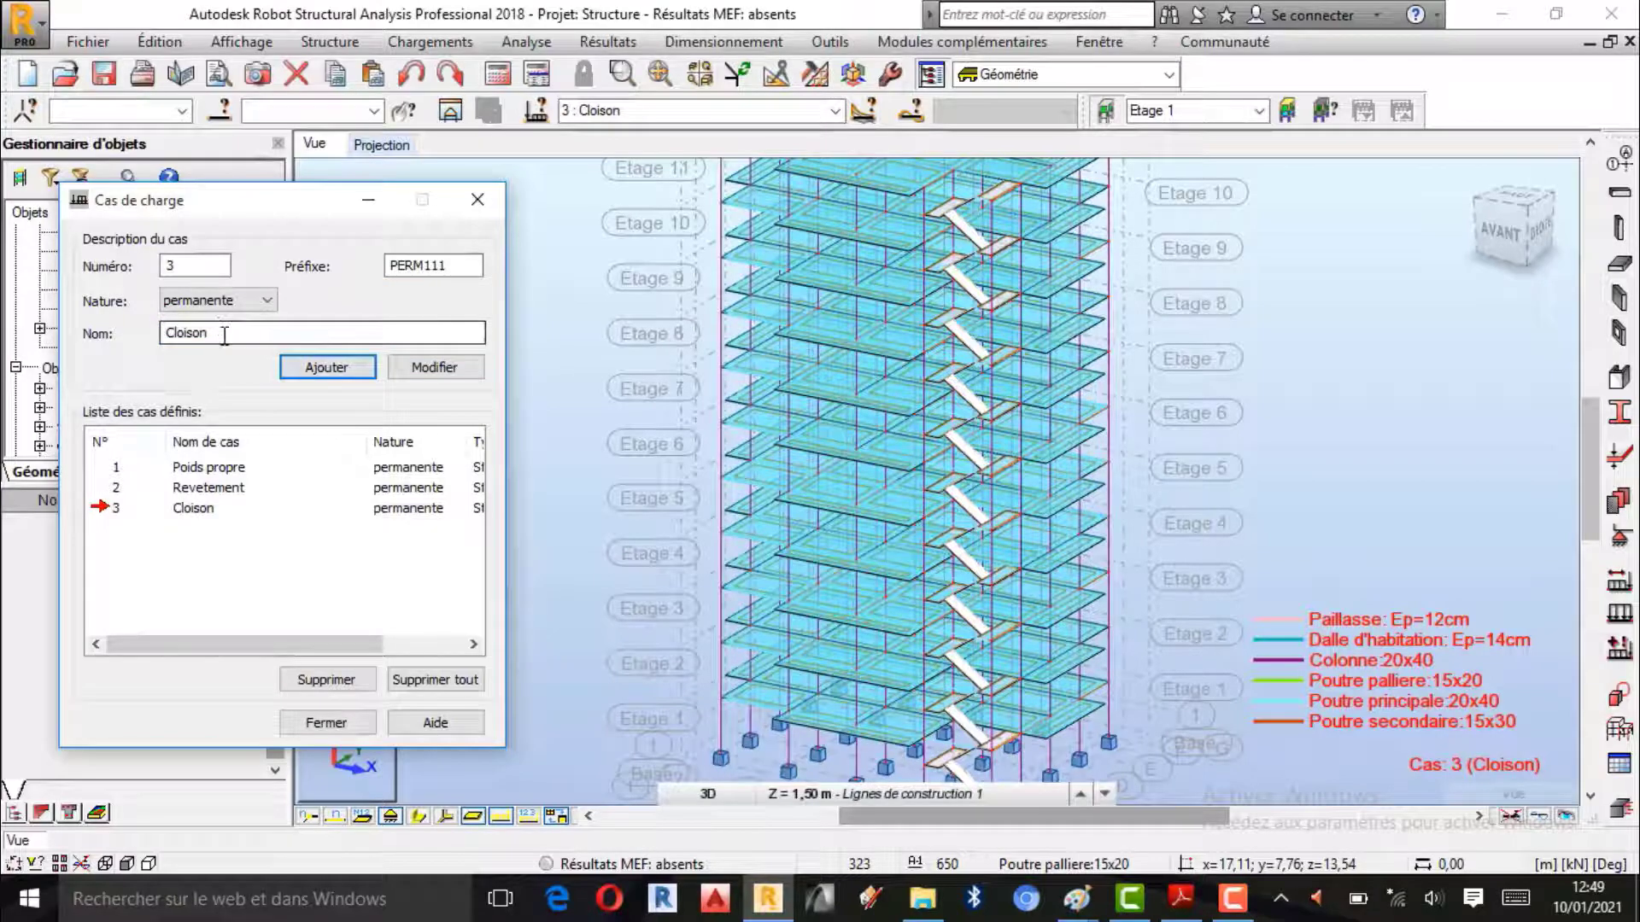
- Add load case 4 of permanent nature named "Toiture", checking its entry in the load case document before adding it
{"action": "left_click_drag", "start_coordinate": [225, 336], "coordinate": [142, 340]}
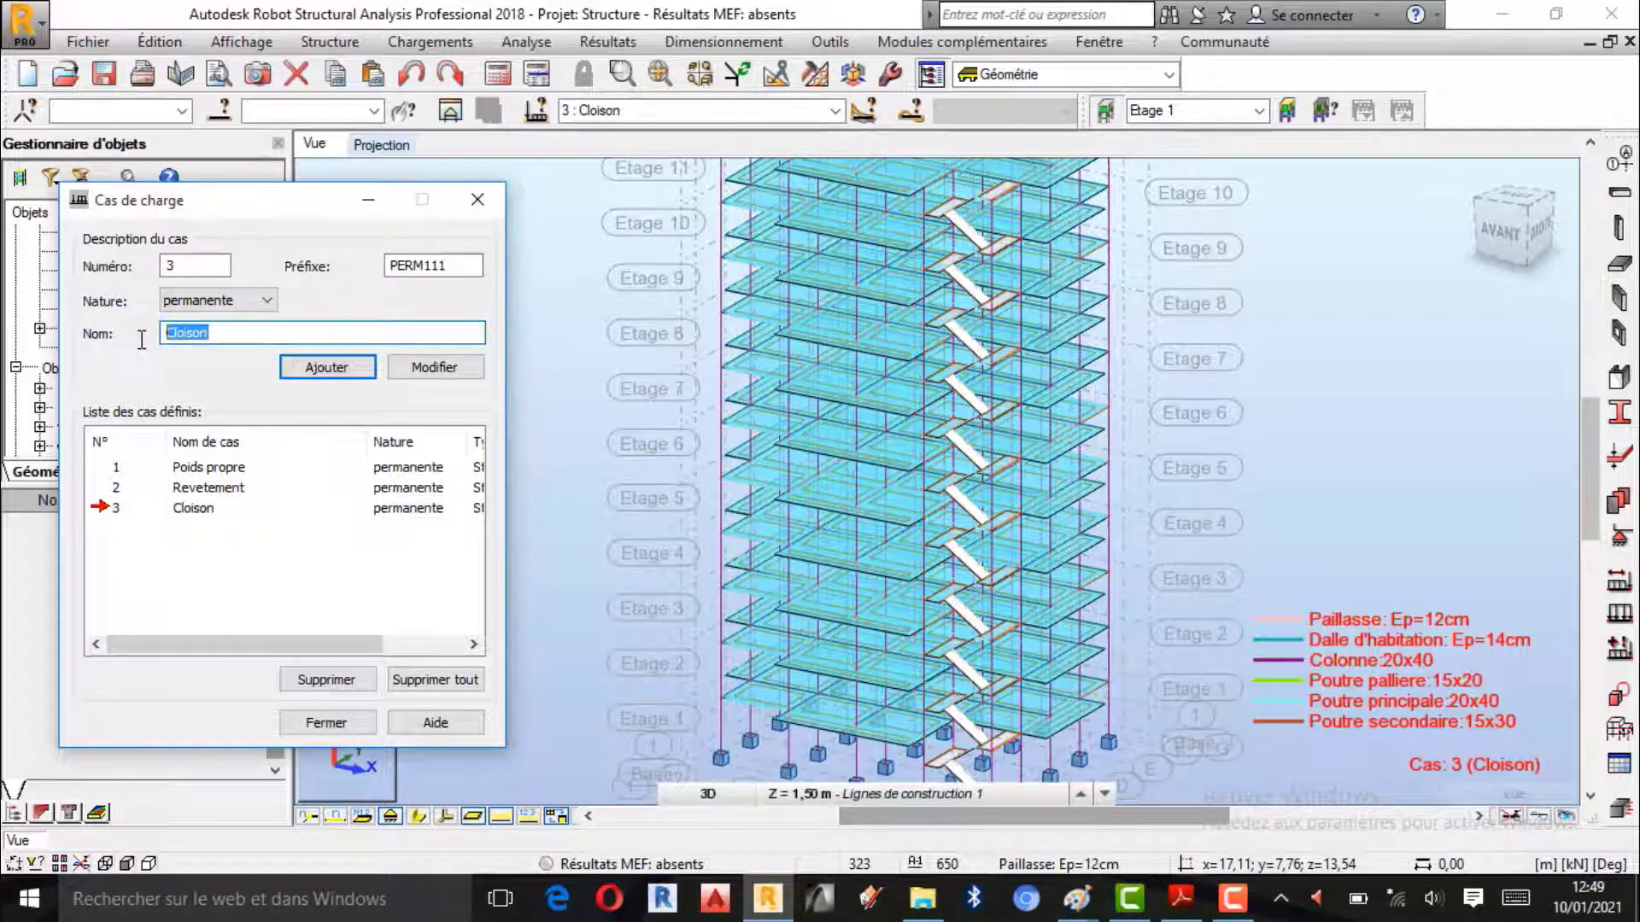
{"action": "type", "text": "Toiture"}
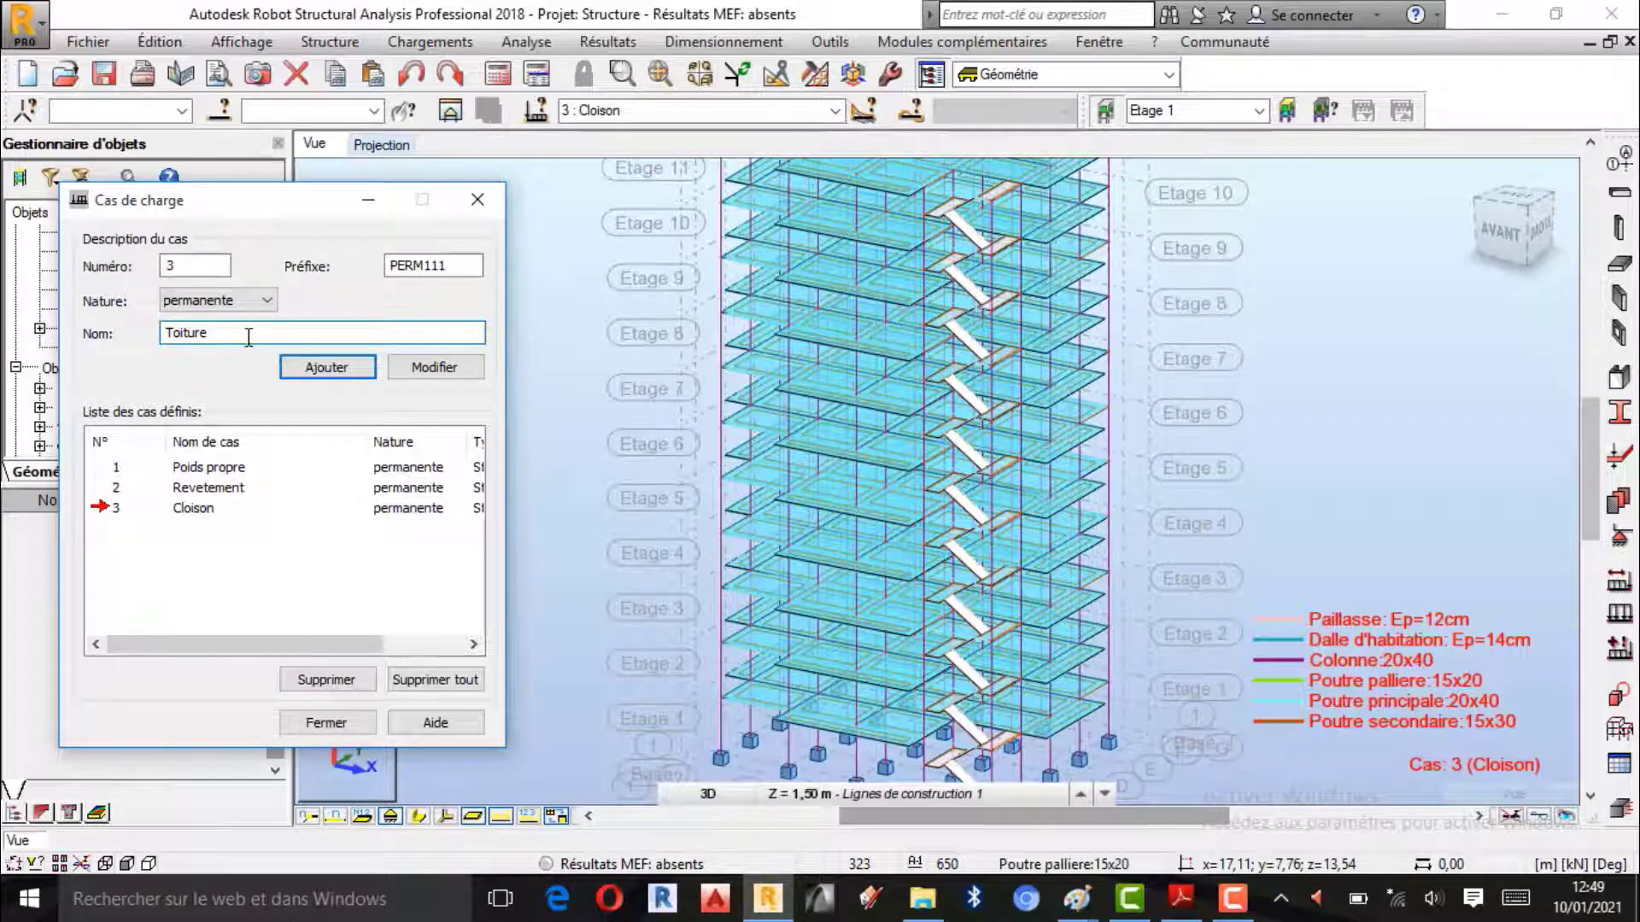
{"action": "left_click", "coordinate": [1186, 898]}
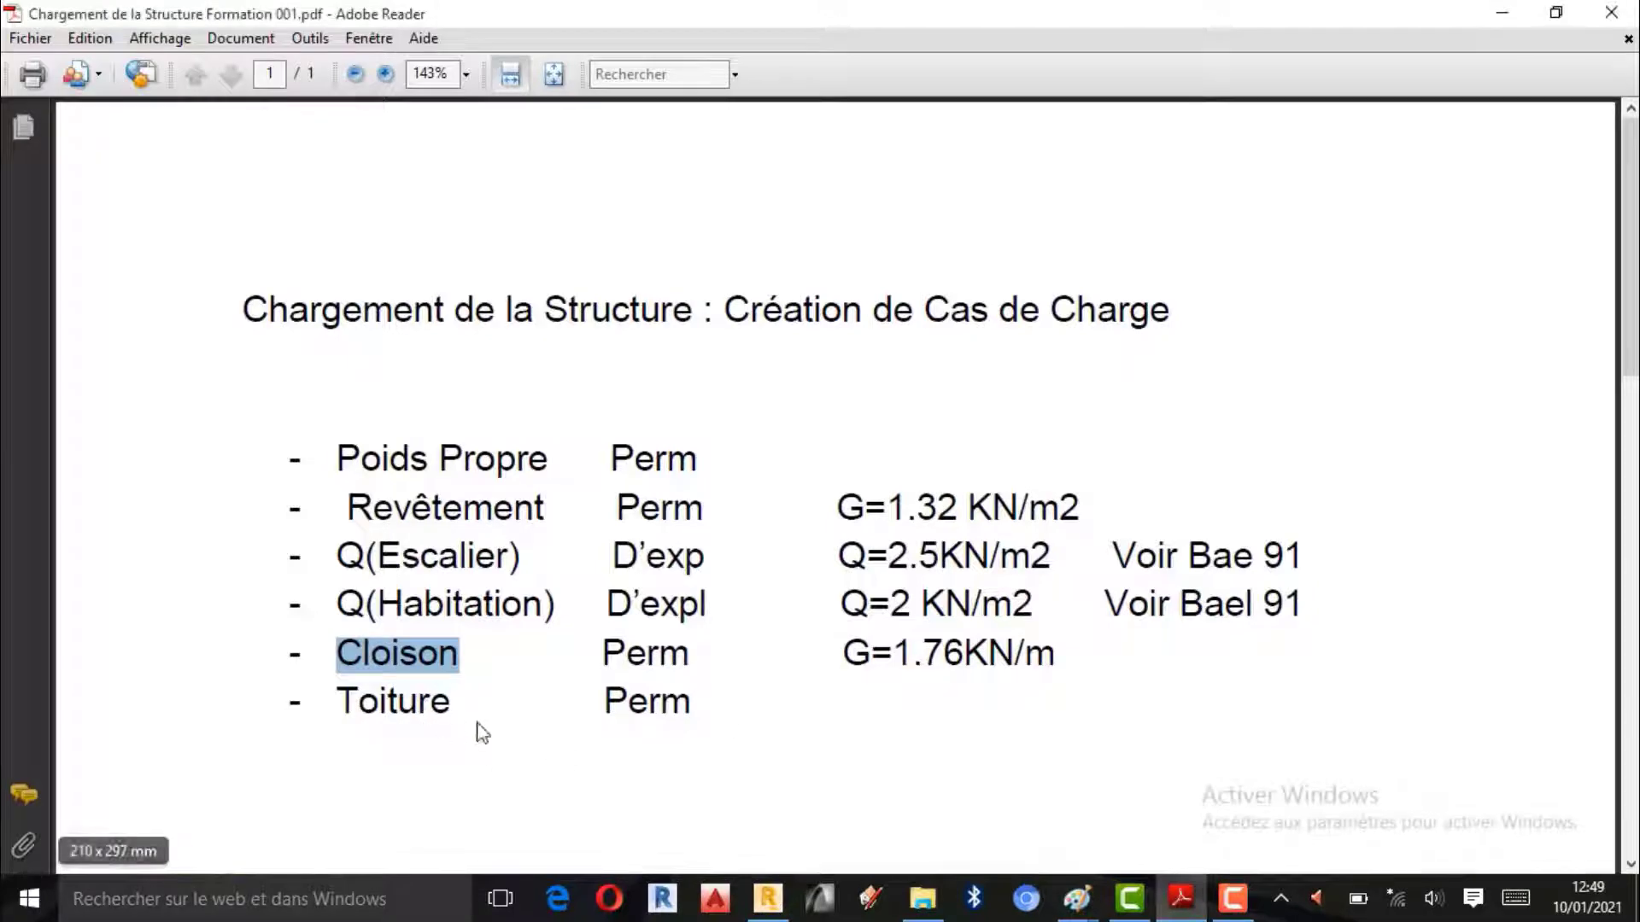
{"action": "left_click_drag", "start_coordinate": [706, 719], "coordinate": [291, 713]}
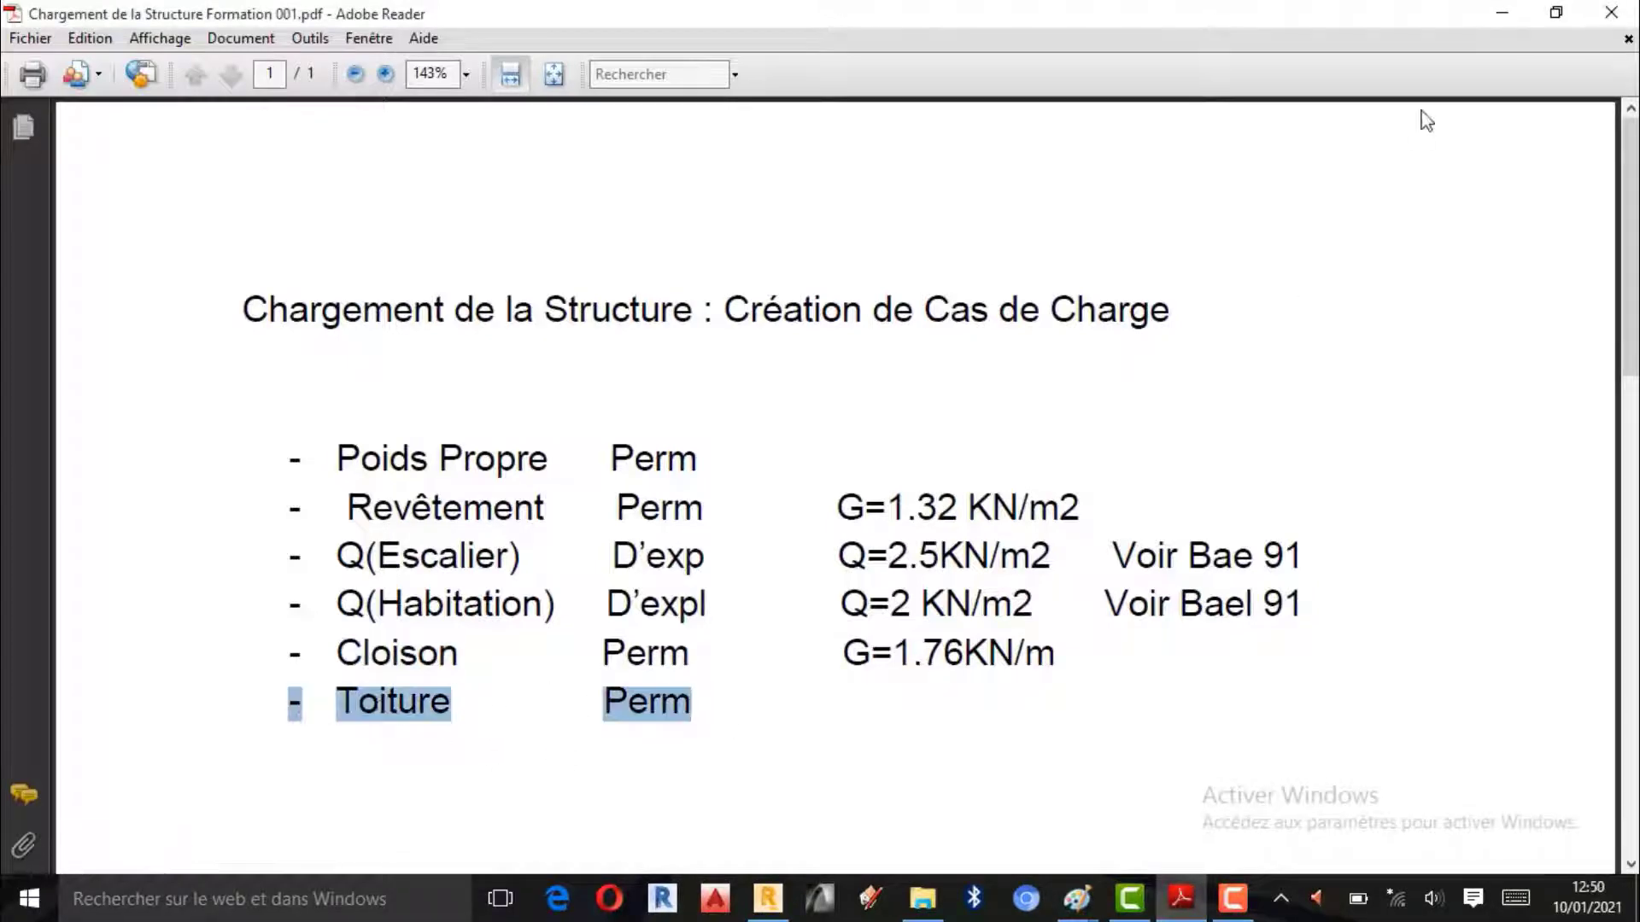
{"action": "left_click", "coordinate": [1497, 17]}
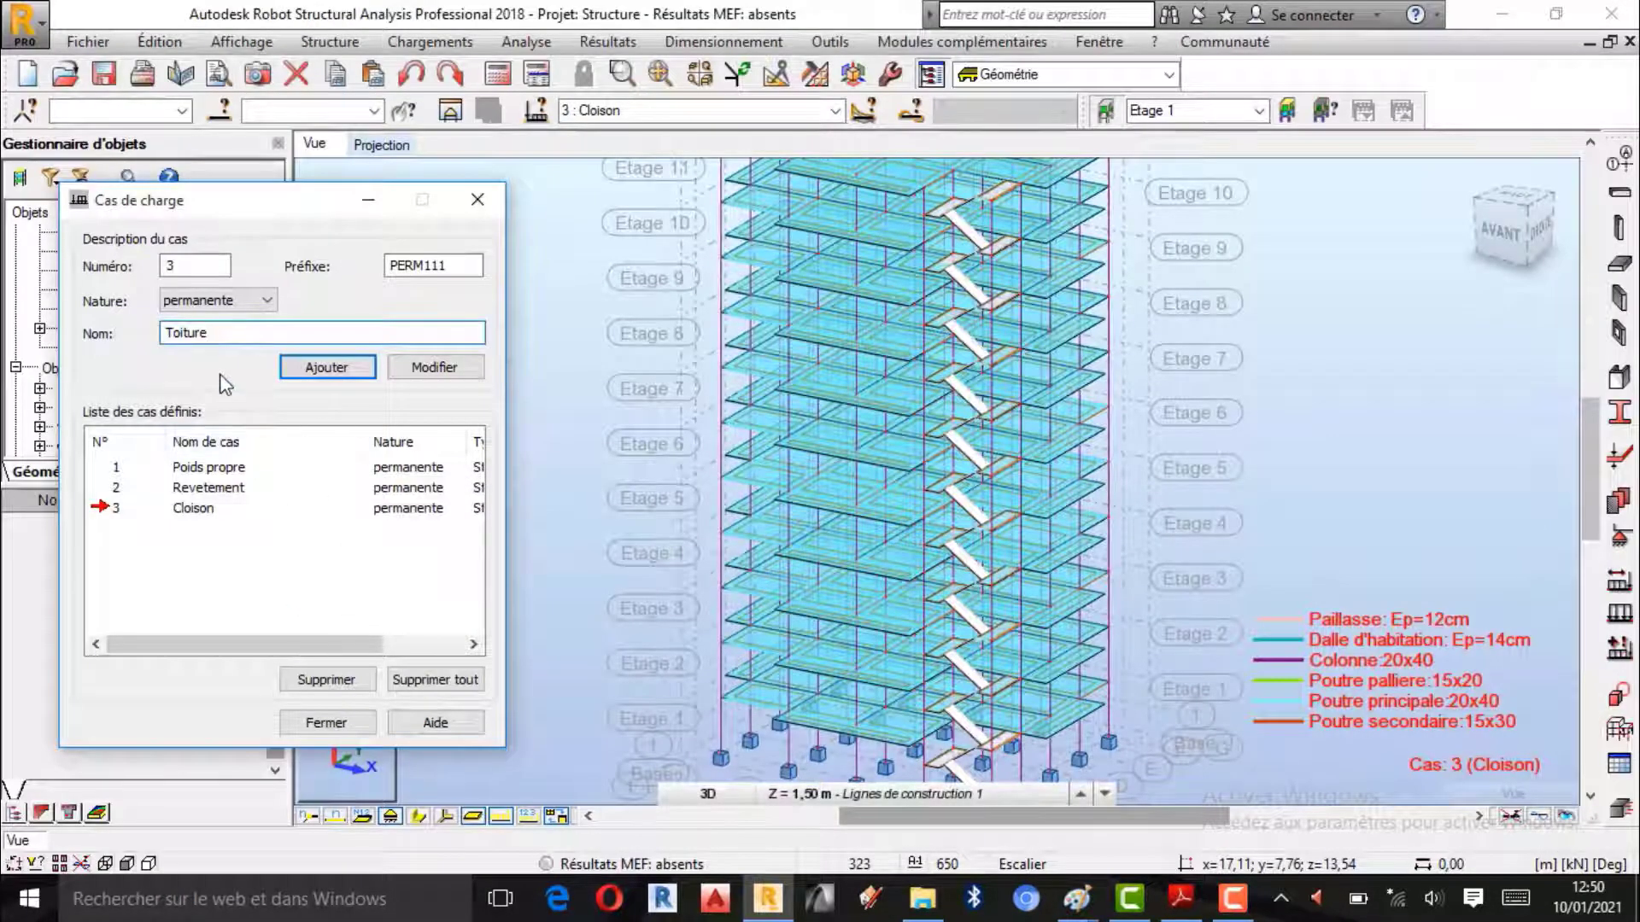
{"action": "left_click", "coordinate": [327, 368]}
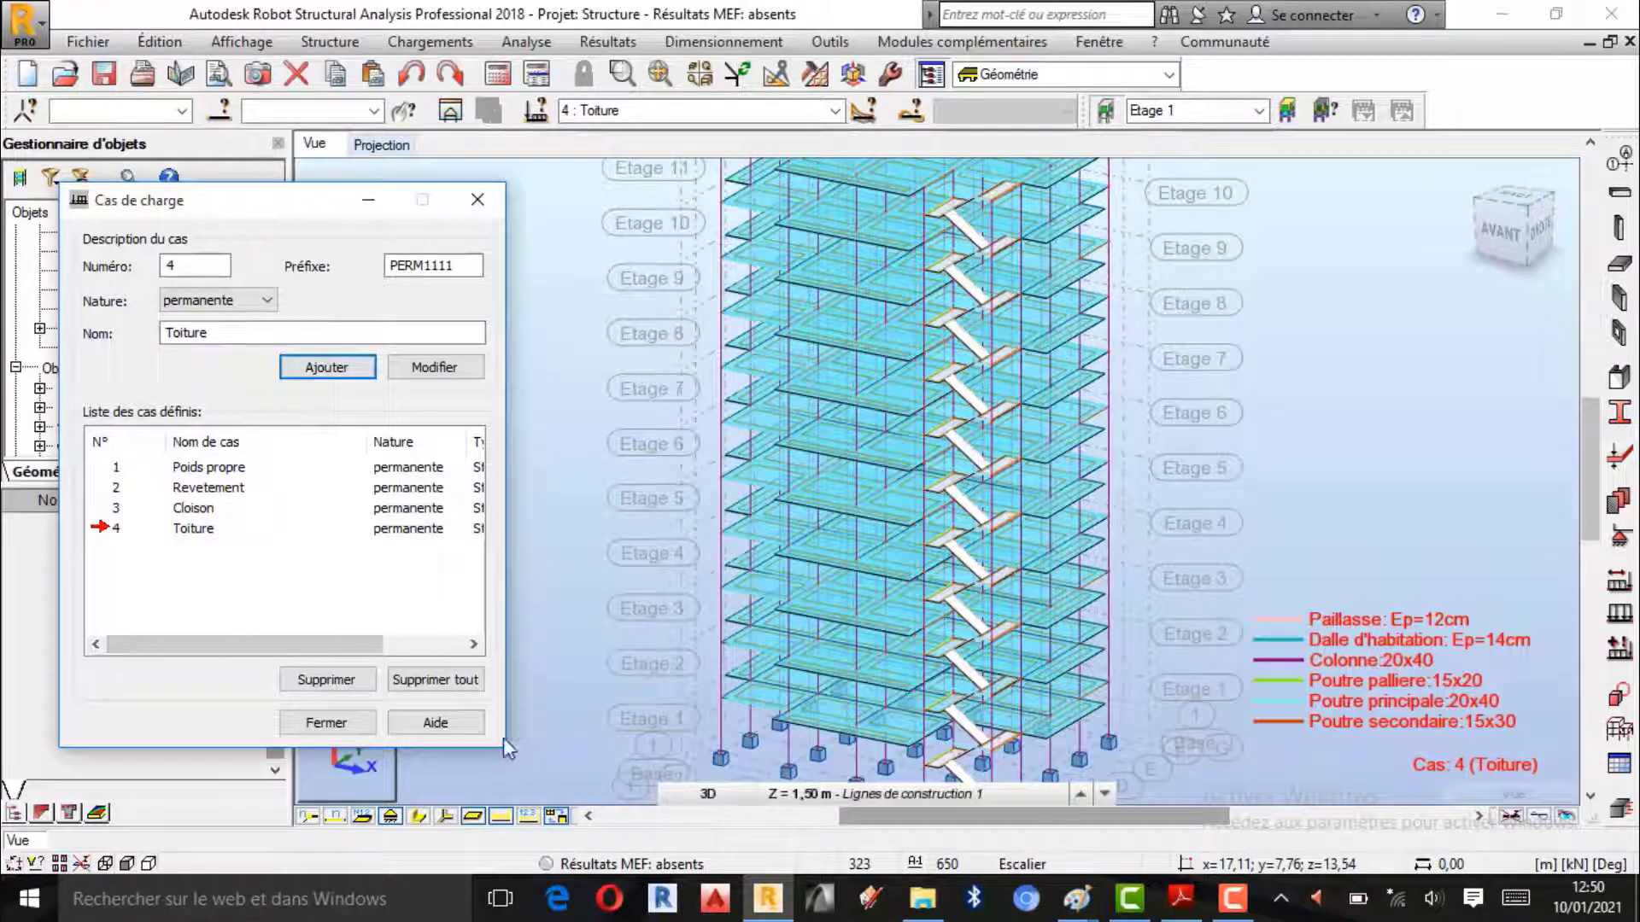
- Consult the load case document for the live load entries and return to Robot Structural Analysis
{"action": "left_click", "coordinate": [1196, 910]}
{"action": "left_click", "coordinate": [722, 454]}
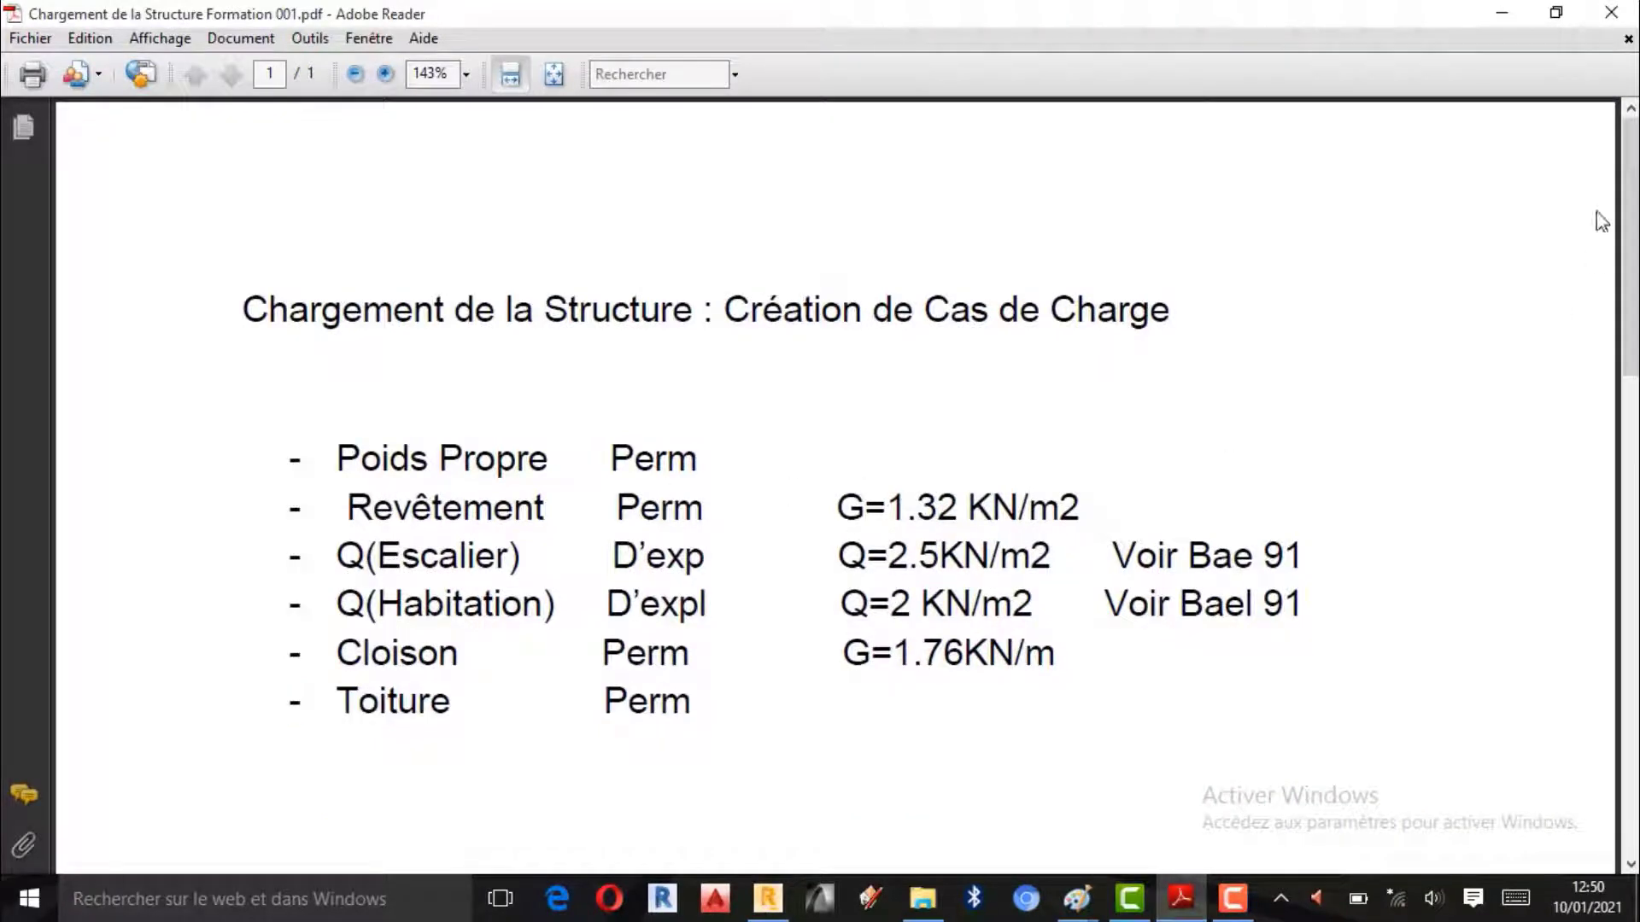
{"action": "left_click", "coordinate": [1503, 13]}
- Add load case 5 of nature d'exploitation named "Q(Escalier)"
{"action": "left_click", "coordinate": [256, 300]}
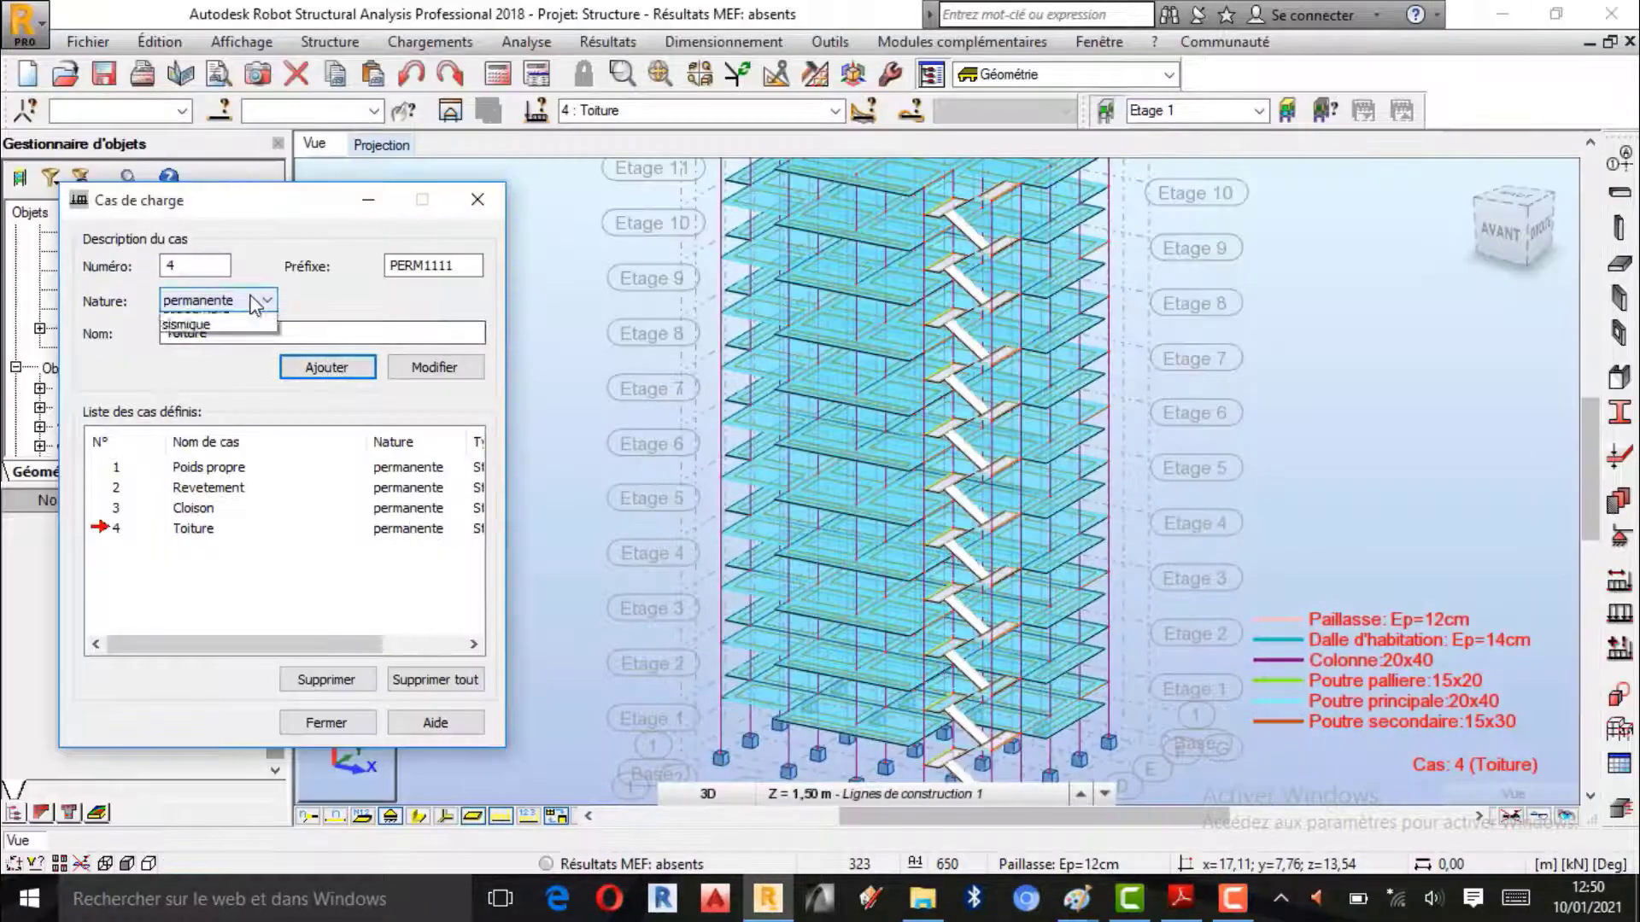
{"action": "left_click", "coordinate": [209, 328]}
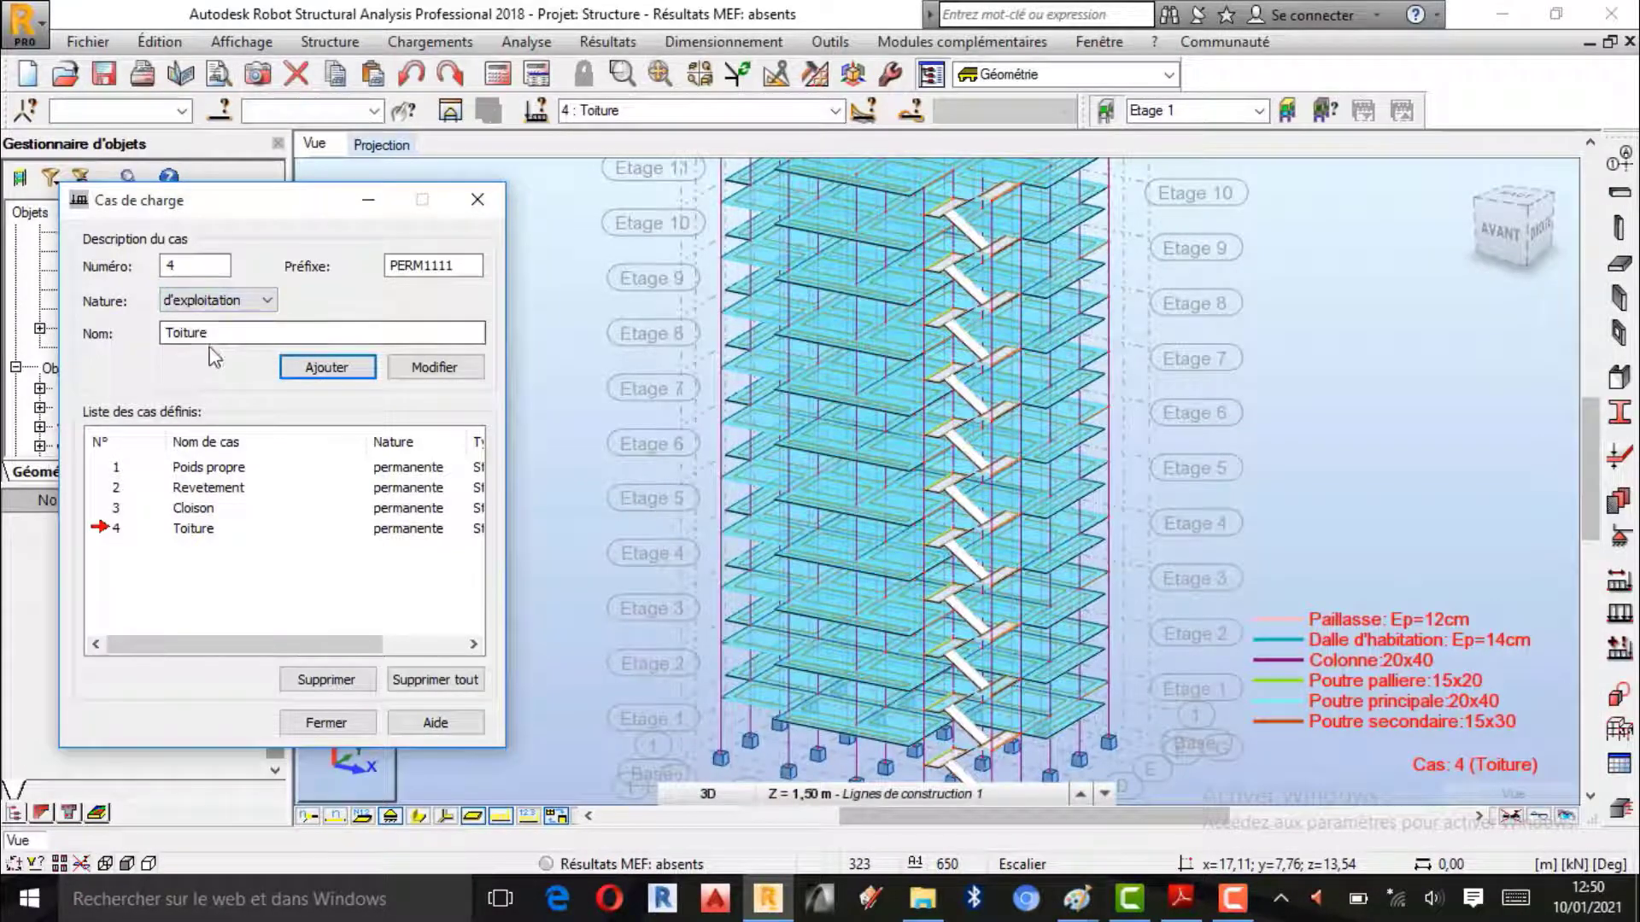
{"action": "left_click_drag", "start_coordinate": [208, 333], "coordinate": [147, 332]}
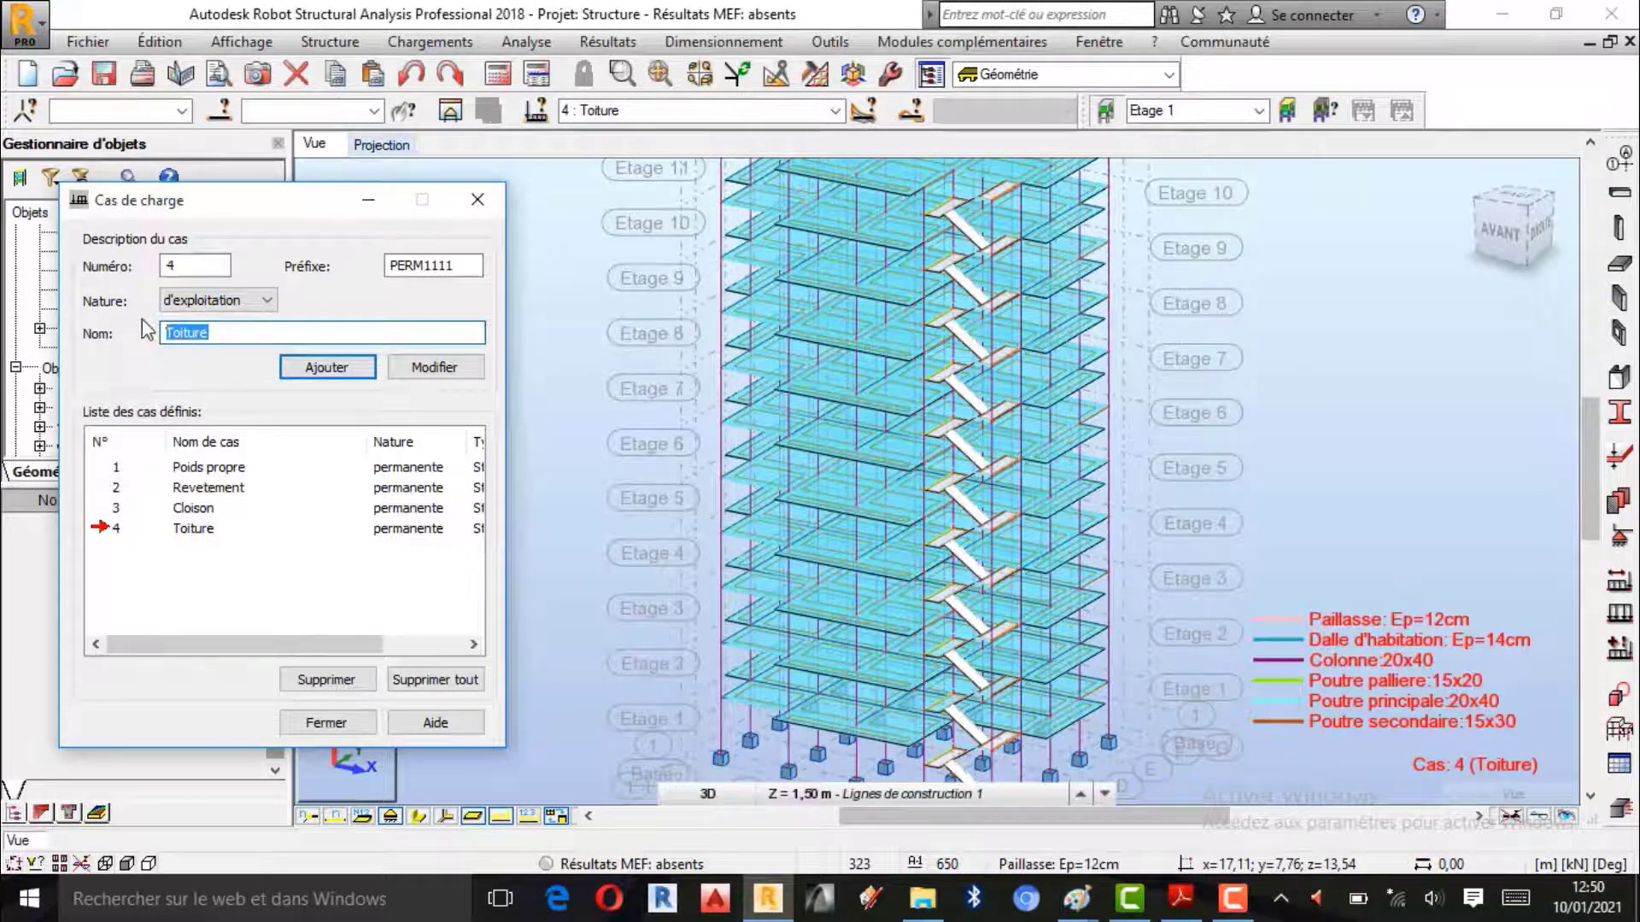
{"action": "type", "text": "Q("}
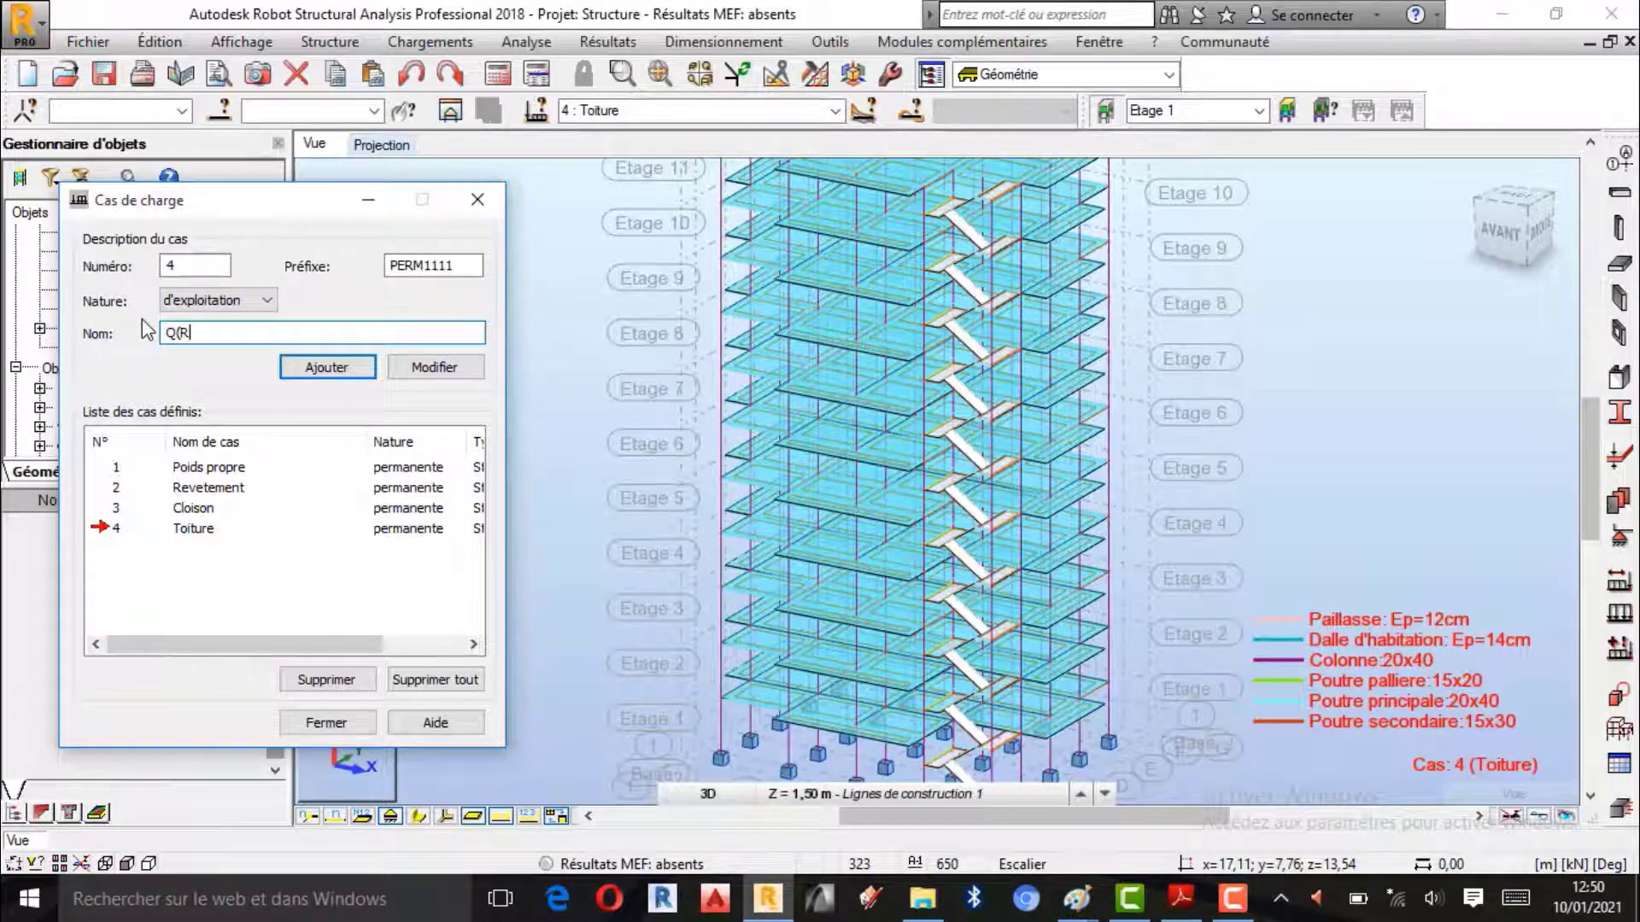
{"action": "type", "text": "Rscalie"}
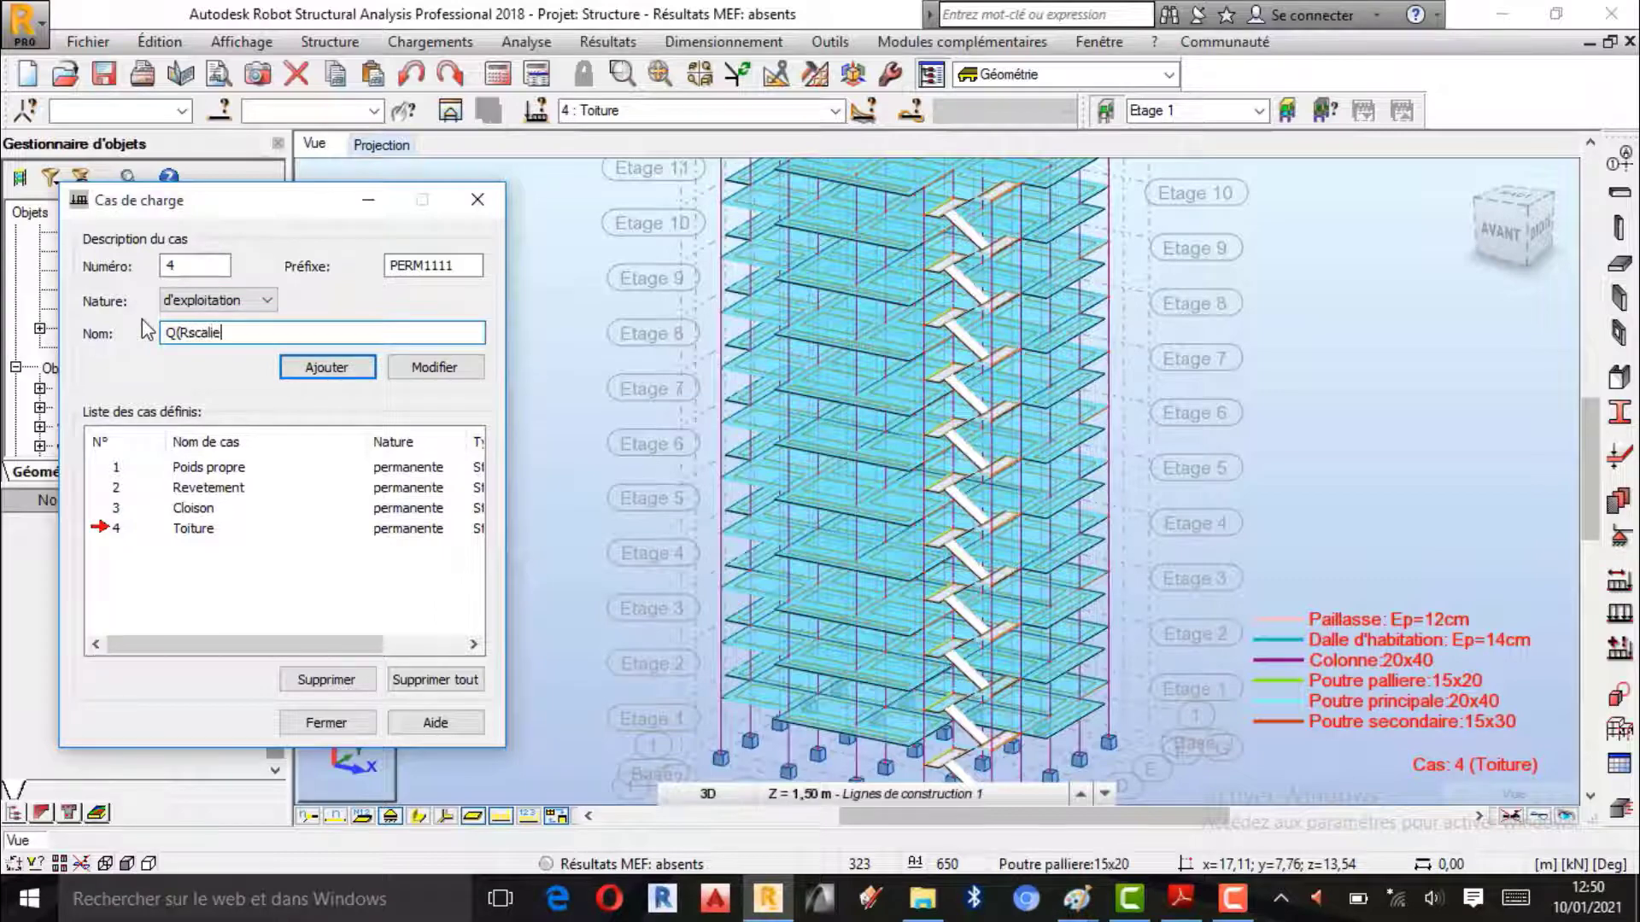
{"action": "type", "text": "r"}
{"action": "key", "text": "BackSpace"}
{"action": "key", "text": "BackSpace"}
{"action": "key", "text": "BackSpace"}
{"action": "key", "text": "BackSpace"}
{"action": "key", "text": "BackSpace"}
{"action": "key", "text": "BackSpace"}
{"action": "key", "text": "BackSpace"}
{"action": "key", "text": "BackSpace"}
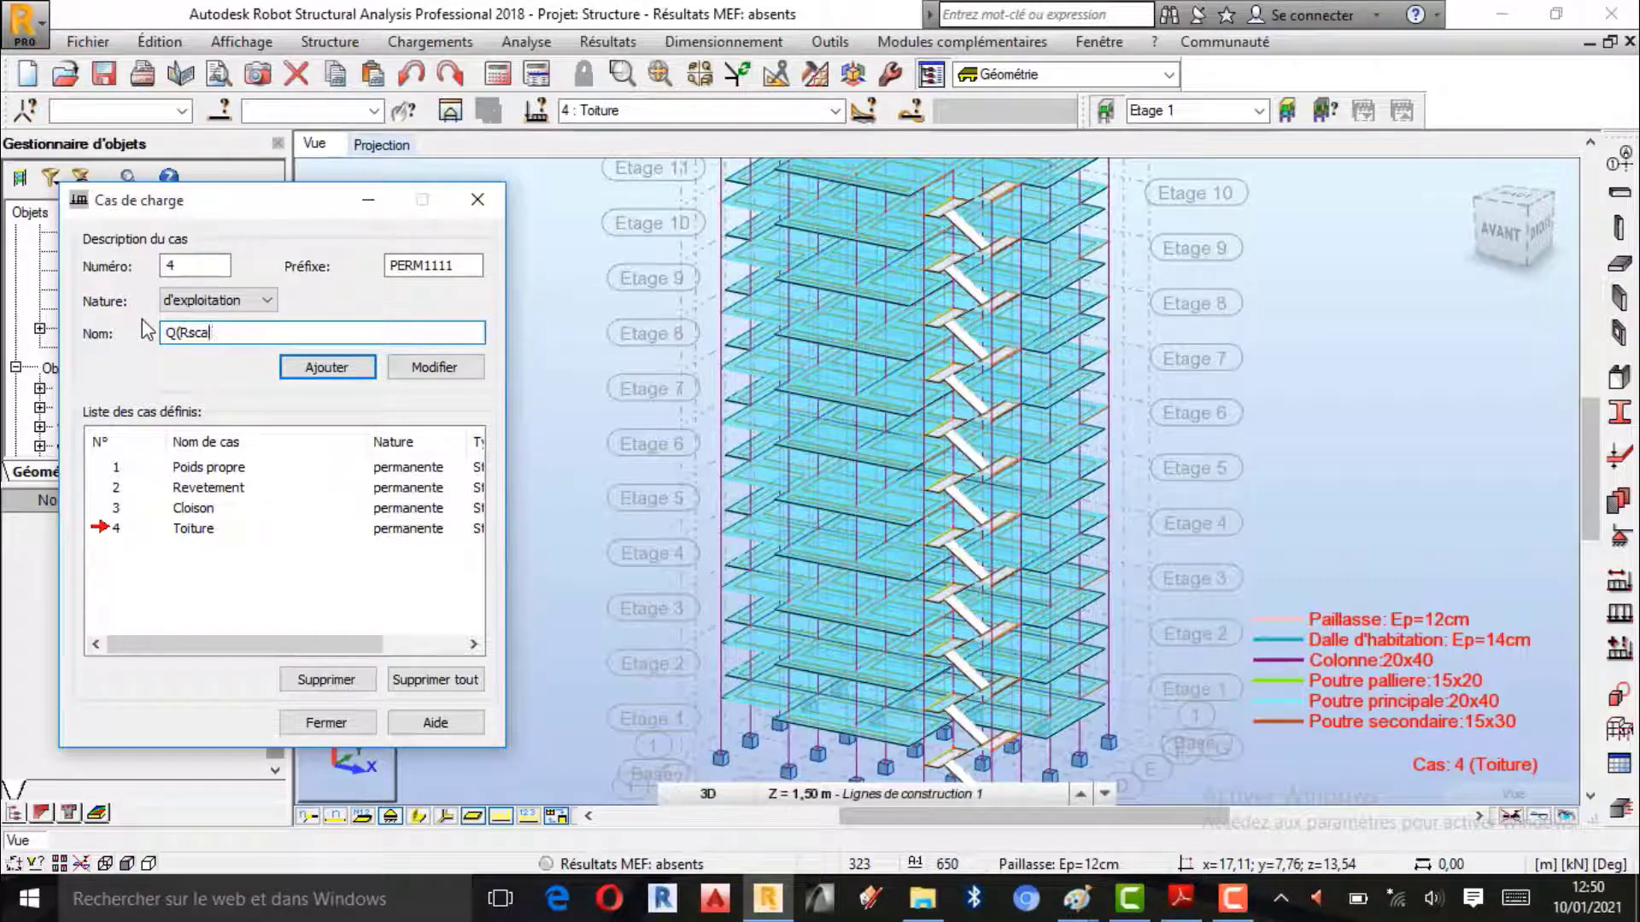
{"action": "type", "text": "E"}
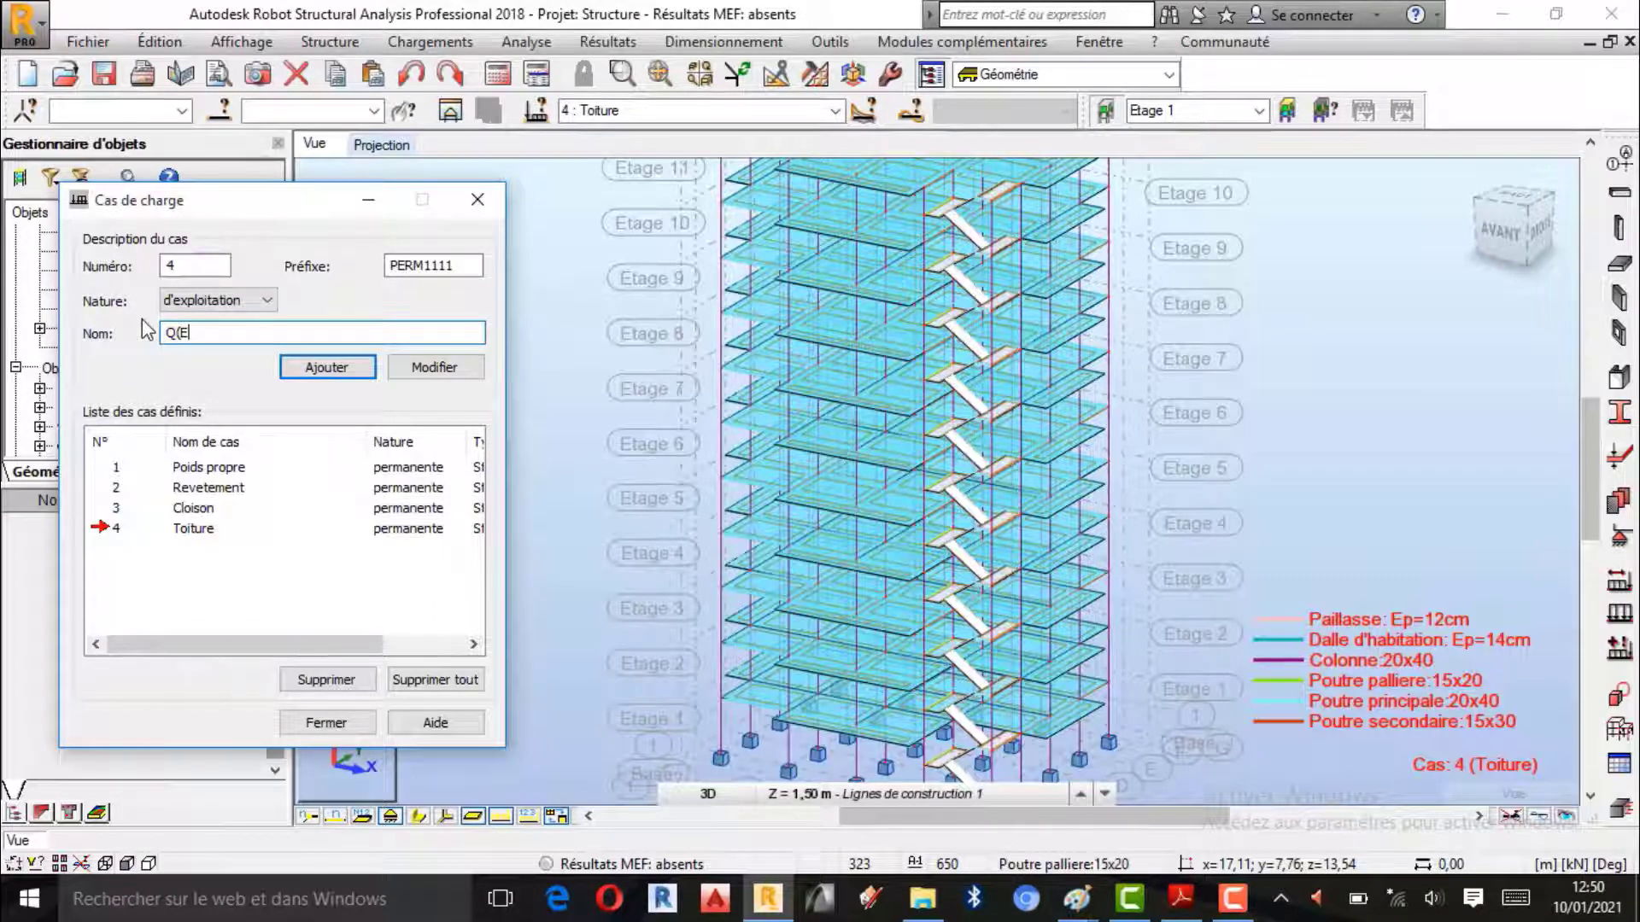
{"action": "type", "text": "scalier"}
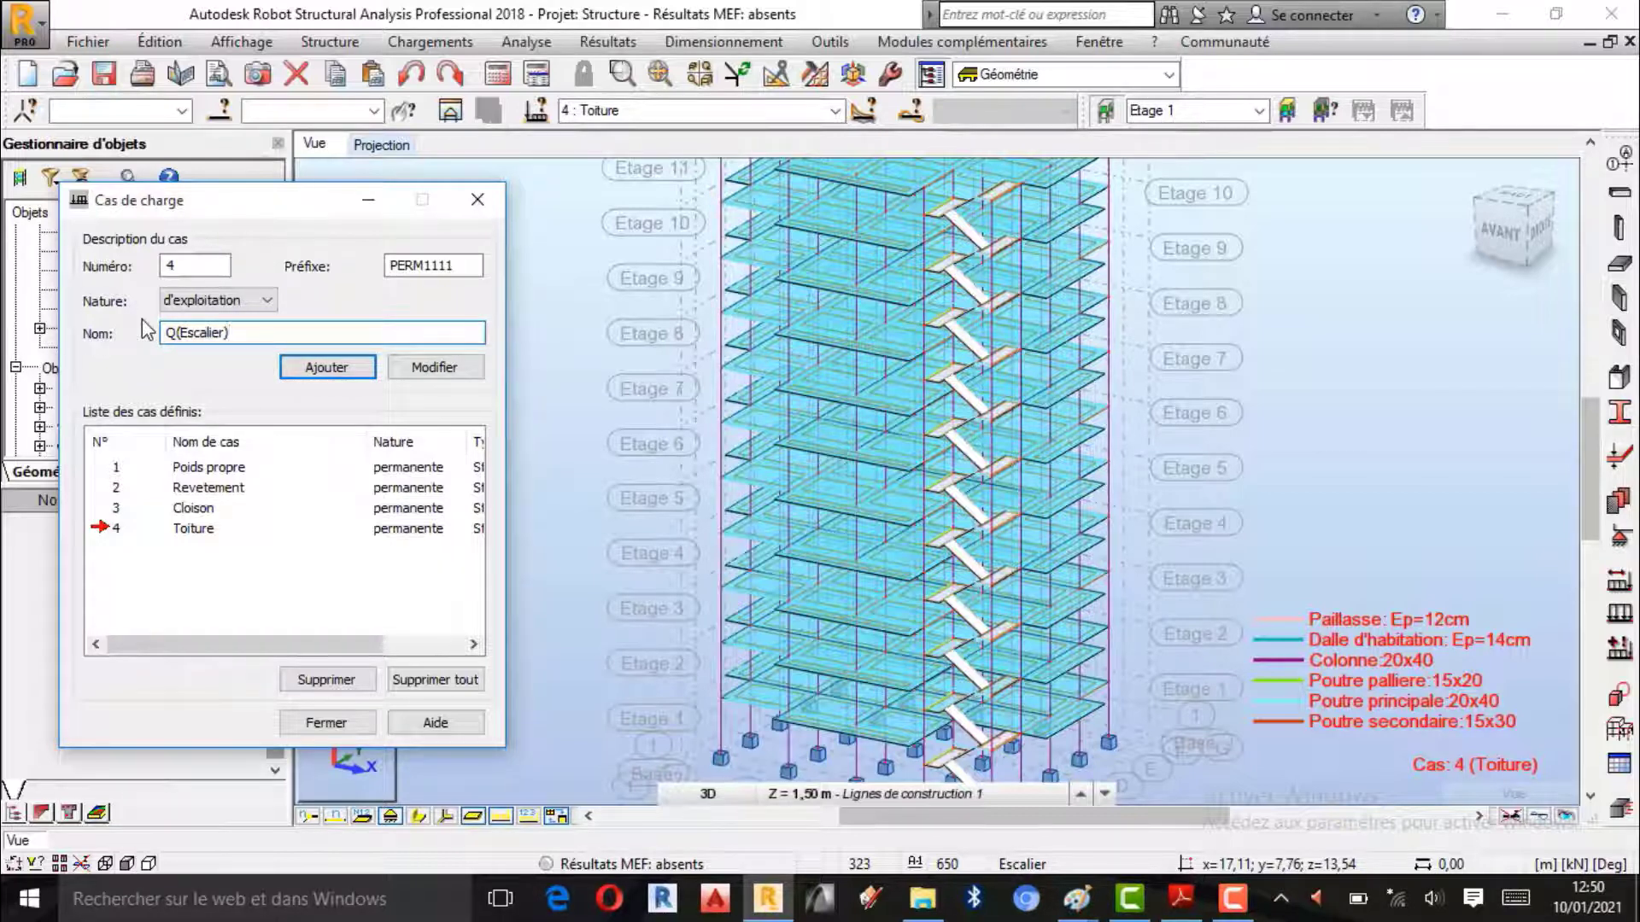
{"action": "left_click", "coordinate": [331, 370]}
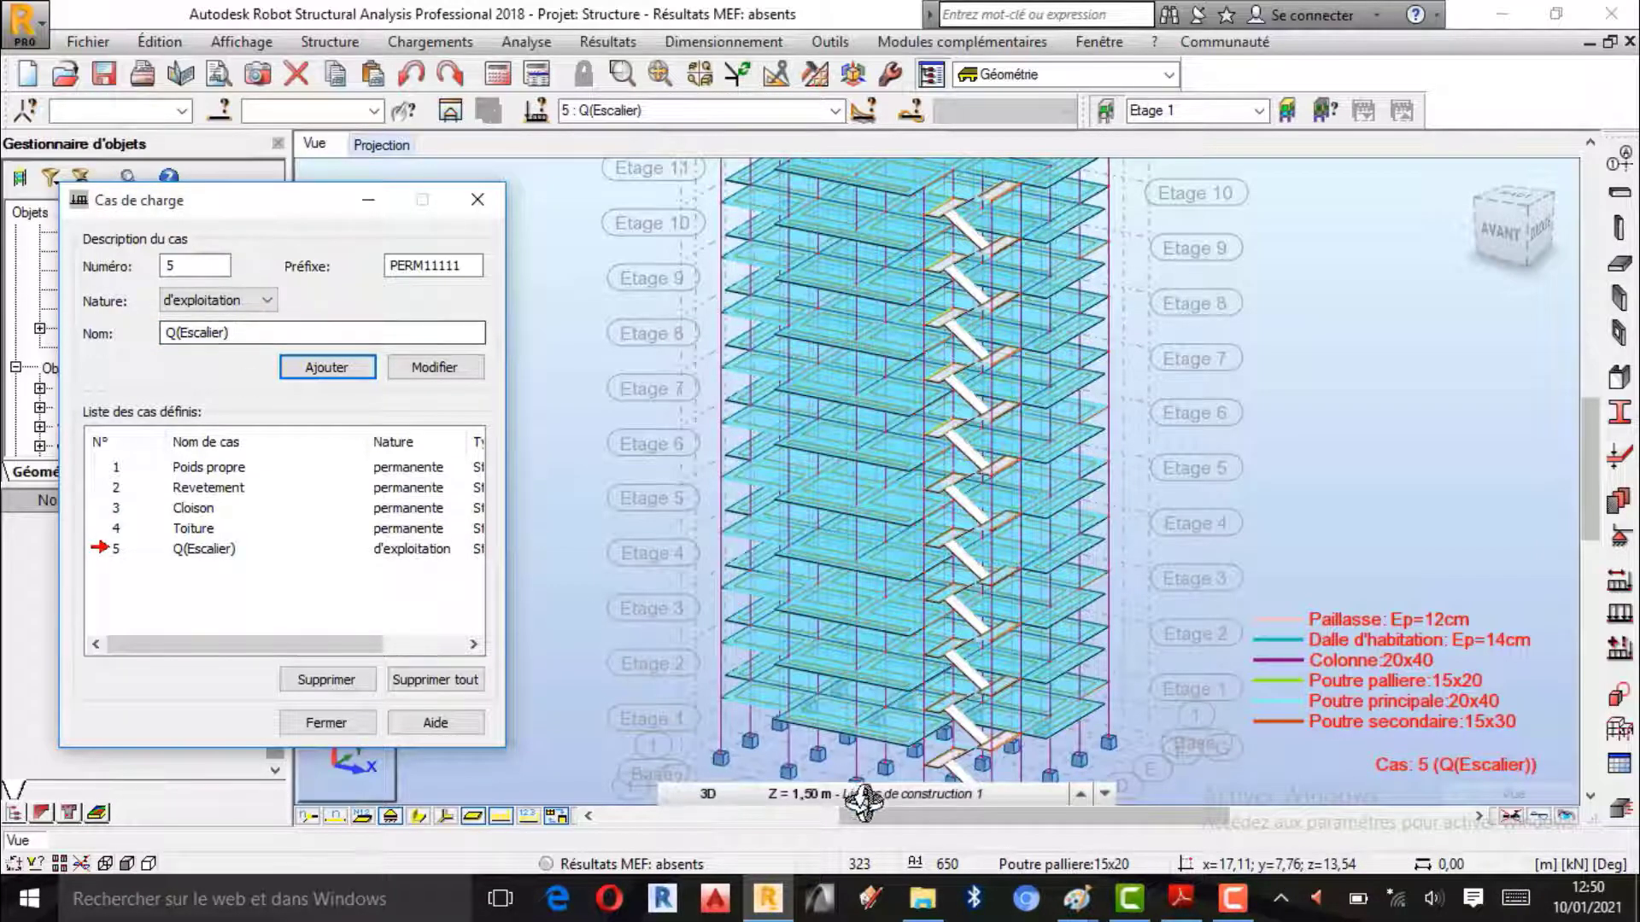
- Consult the load case document for the Q(Habitation) entry and return to Robot Structural Analysis
{"action": "left_click", "coordinate": [1181, 899]}
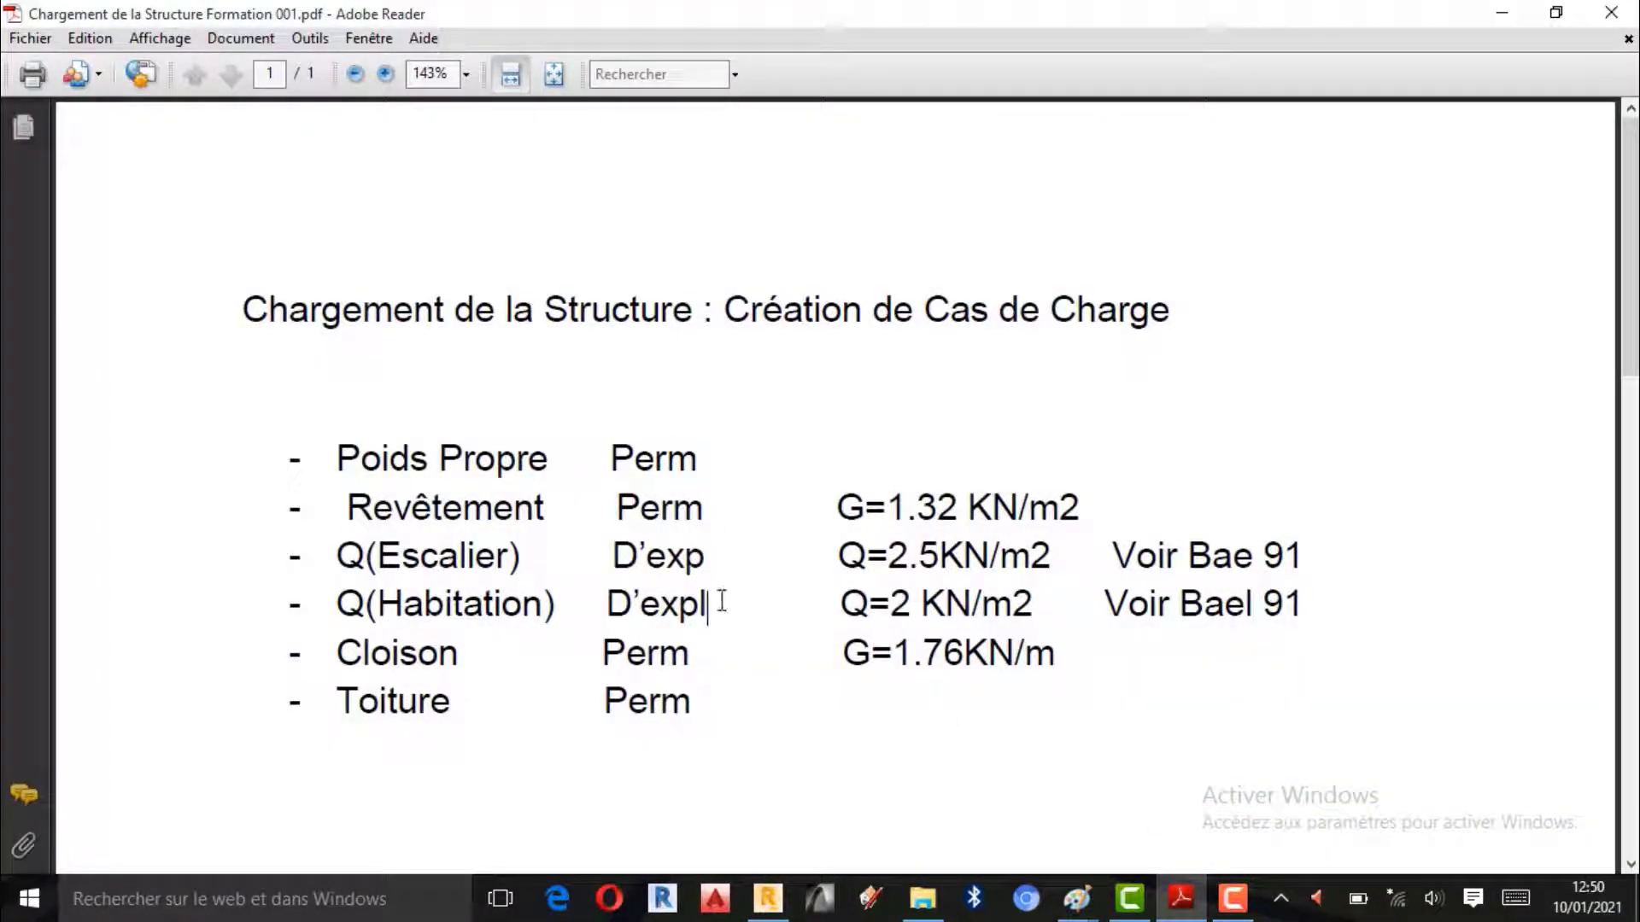
{"action": "left_click_drag", "start_coordinate": [721, 602], "coordinate": [337, 605]}
{"action": "left_click", "coordinate": [1502, 13]}
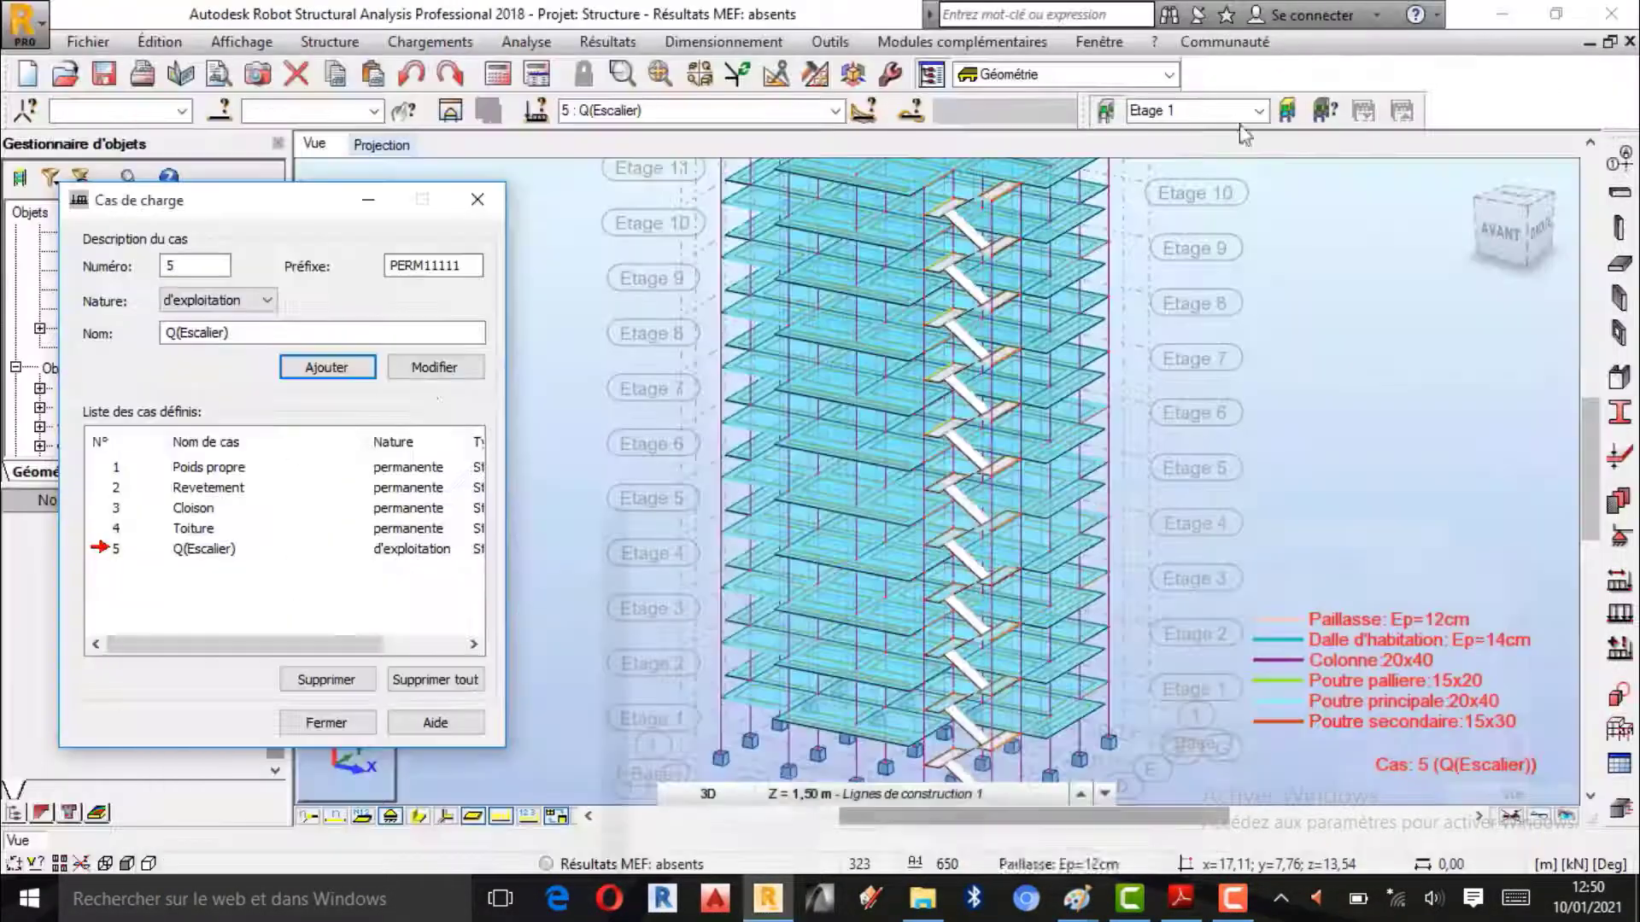
- Add load case 6 of nature d'exploitation named "Q(Habitation)" and close the load case definition
{"action": "left_click", "coordinate": [289, 331]}
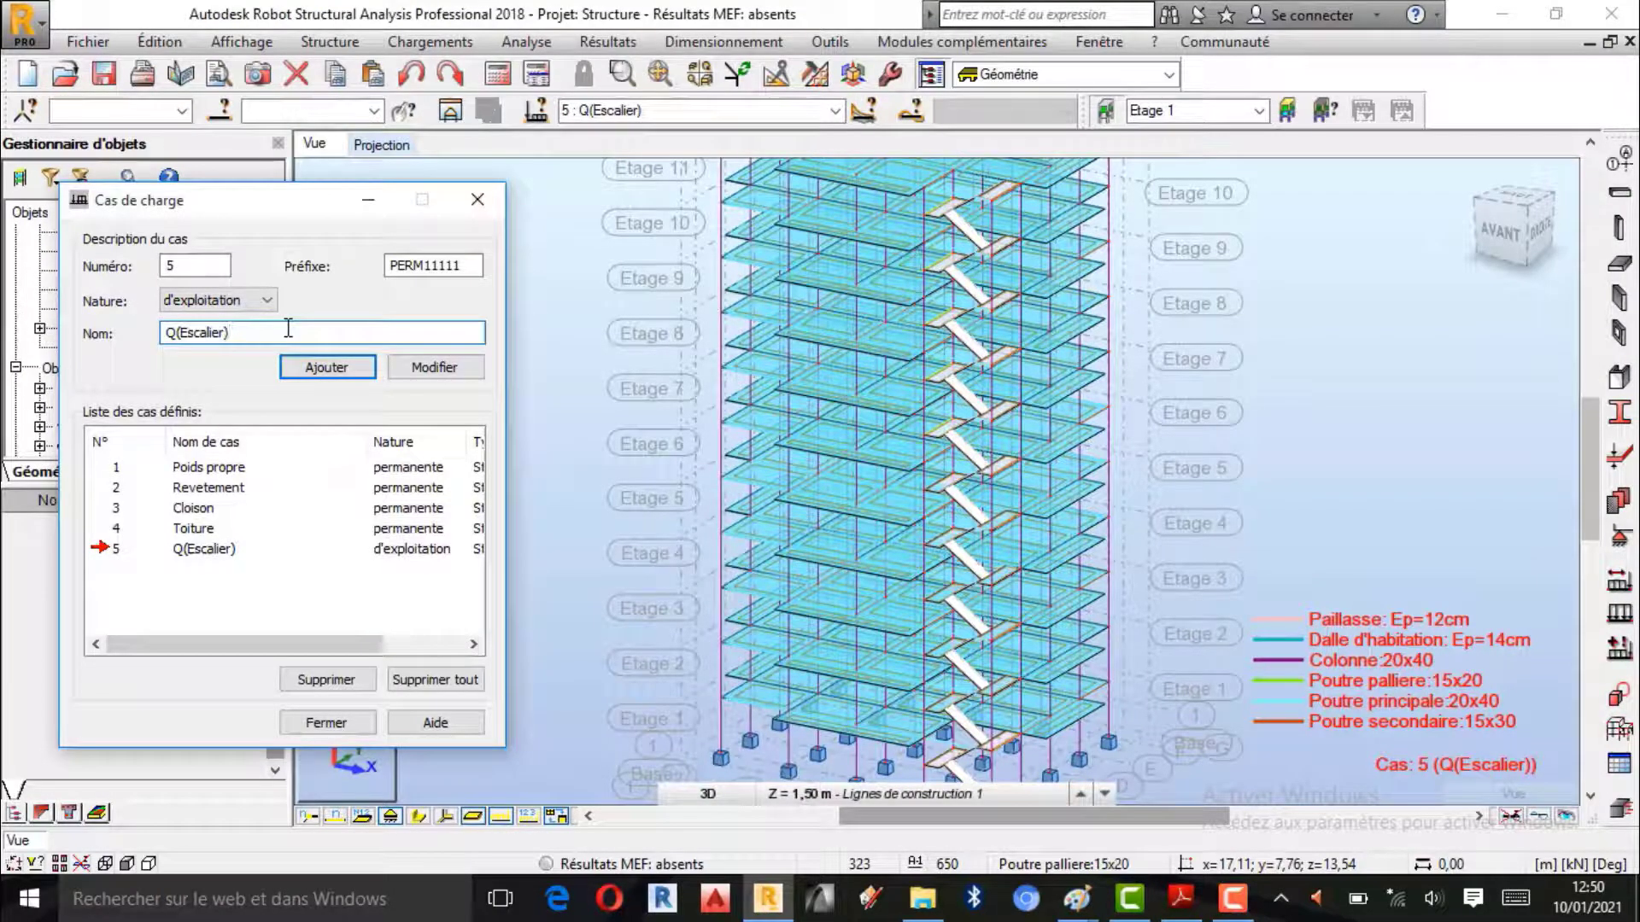
{"action": "key", "text": "BackSpace"}
{"action": "key", "text": "BackSpace"}
{"action": "key", "text": "BackSpace"}
{"action": "key", "text": "BackSpace"}
{"action": "key", "text": "BackSpace"}
{"action": "key", "text": "BackSpace"}
{"action": "key", "text": "BackSpace"}
{"action": "key", "text": "BackSpace"}
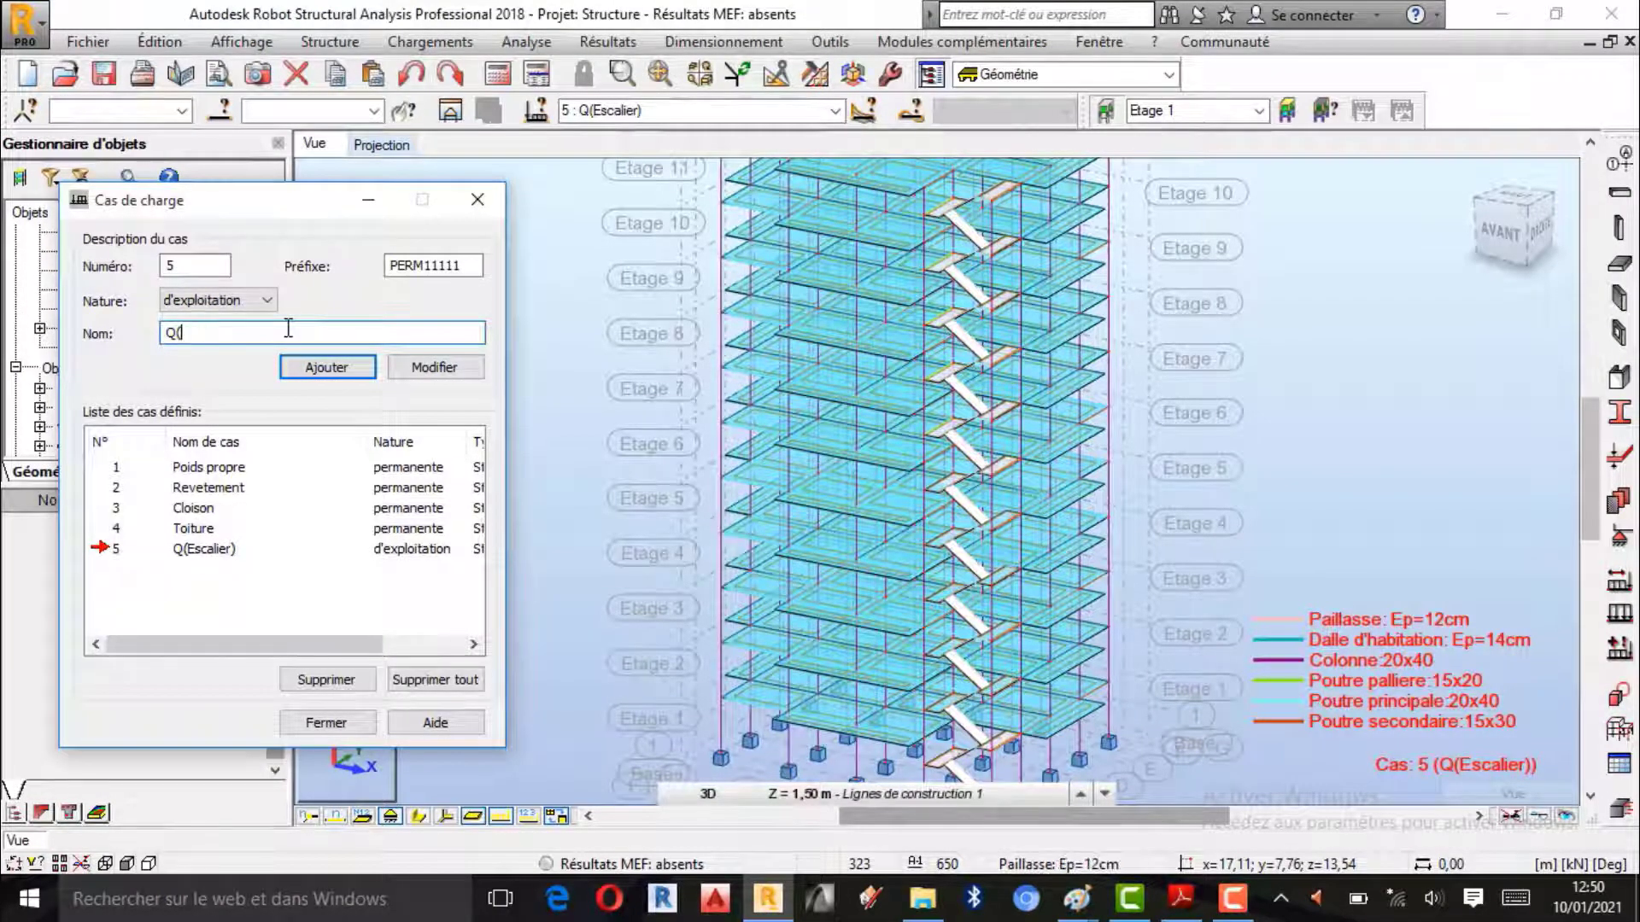
{"action": "type", "text": "H"}
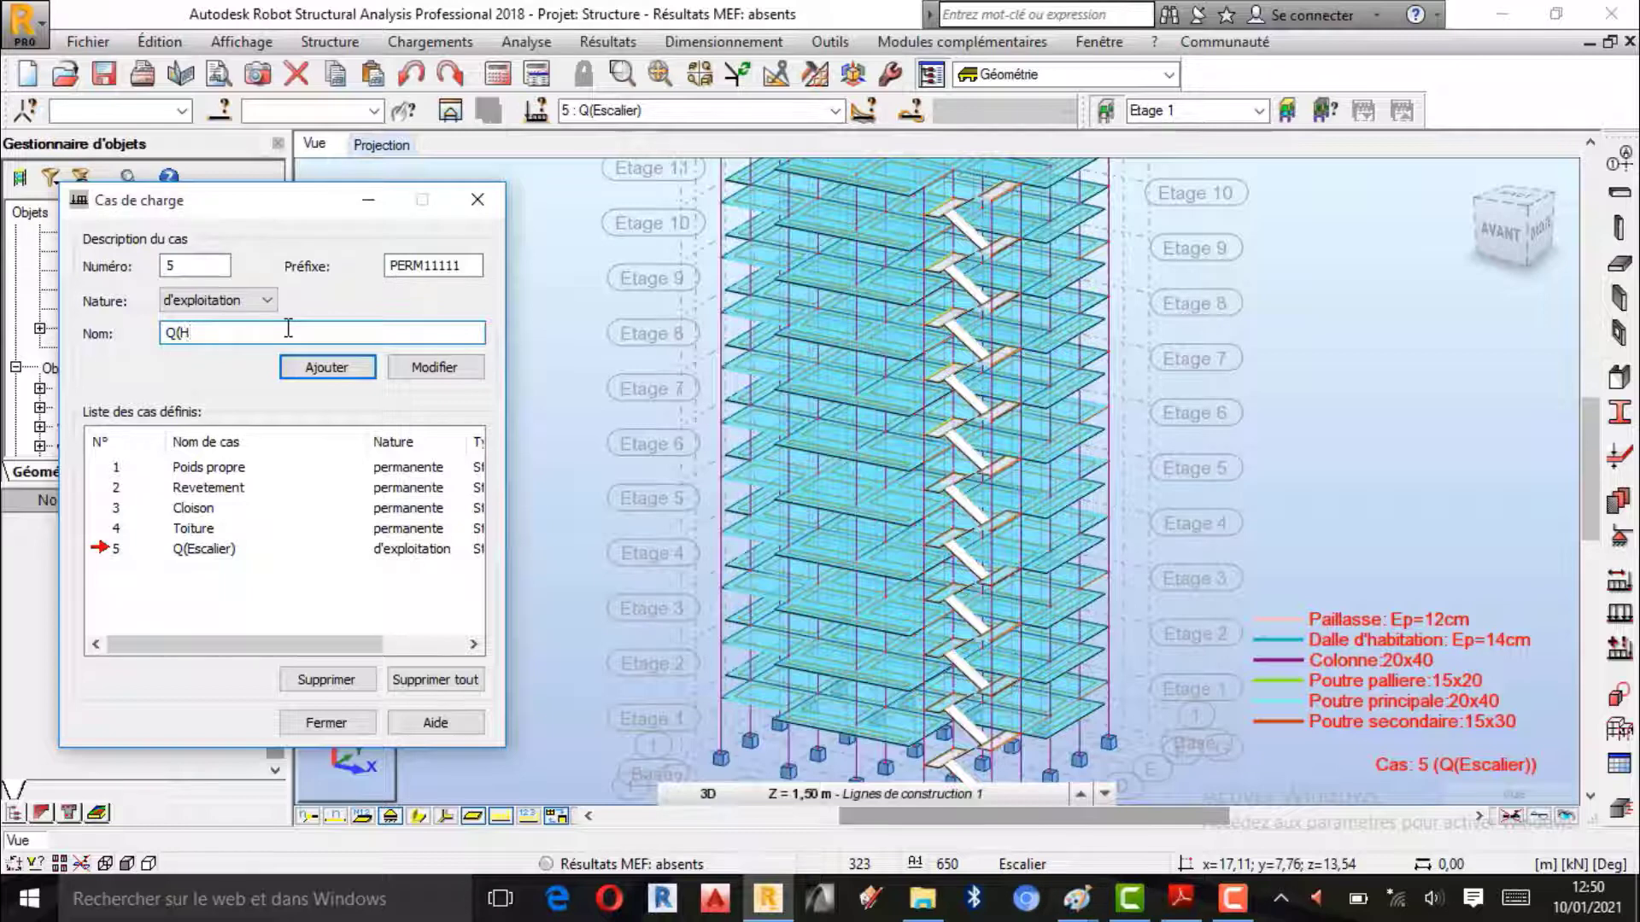
{"action": "type", "text": "abit"}
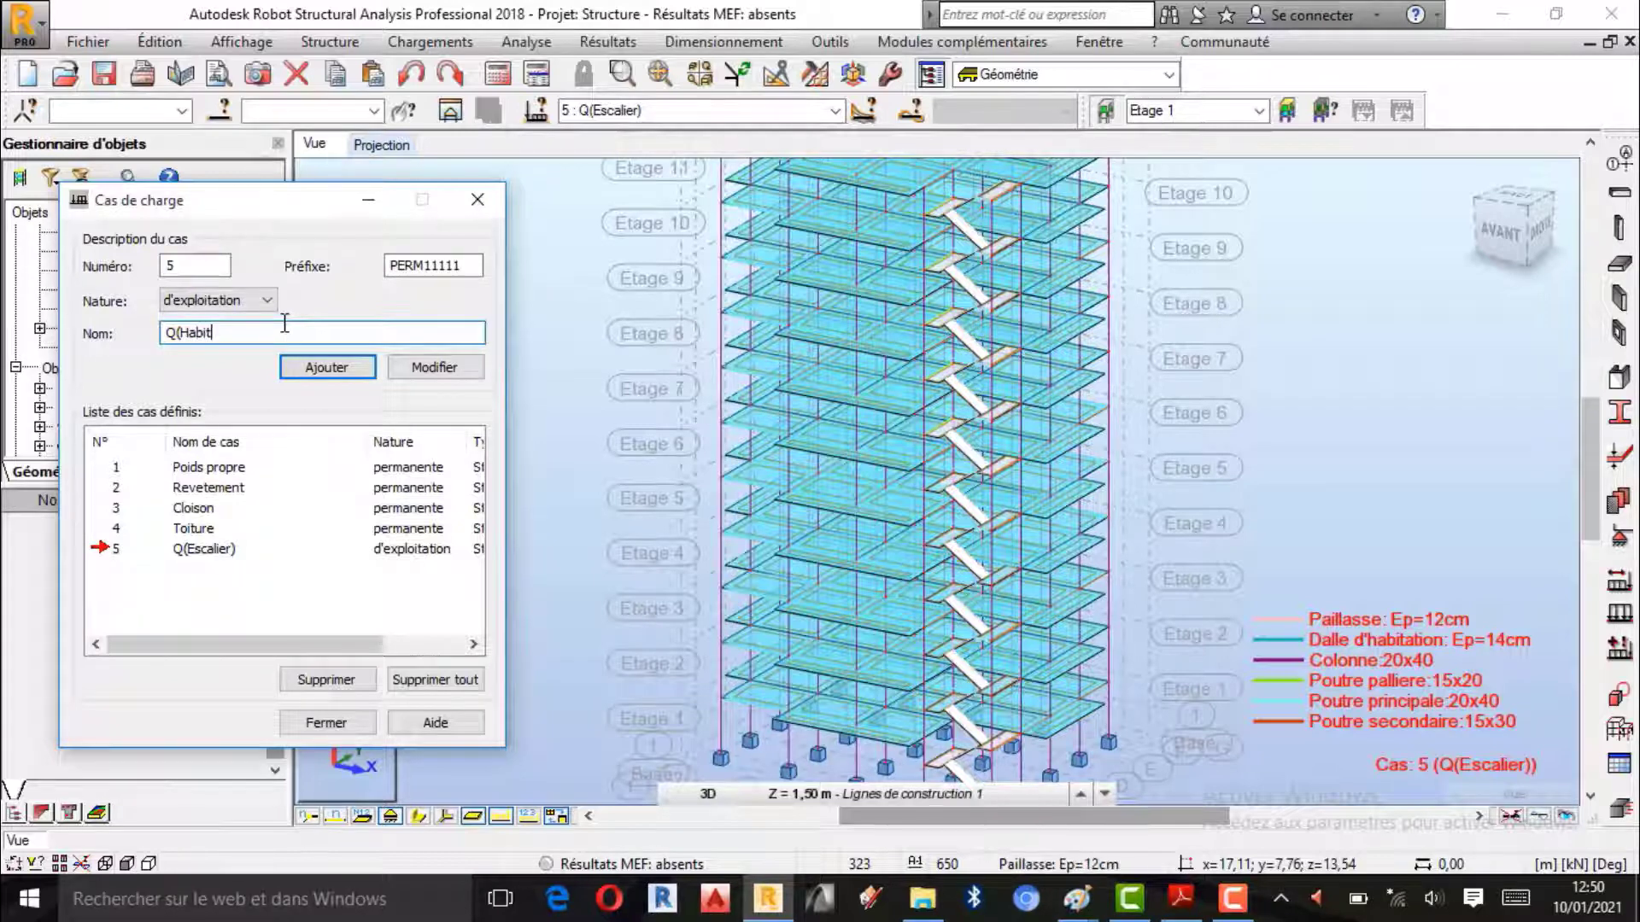
{"action": "type", "text": "ation"}
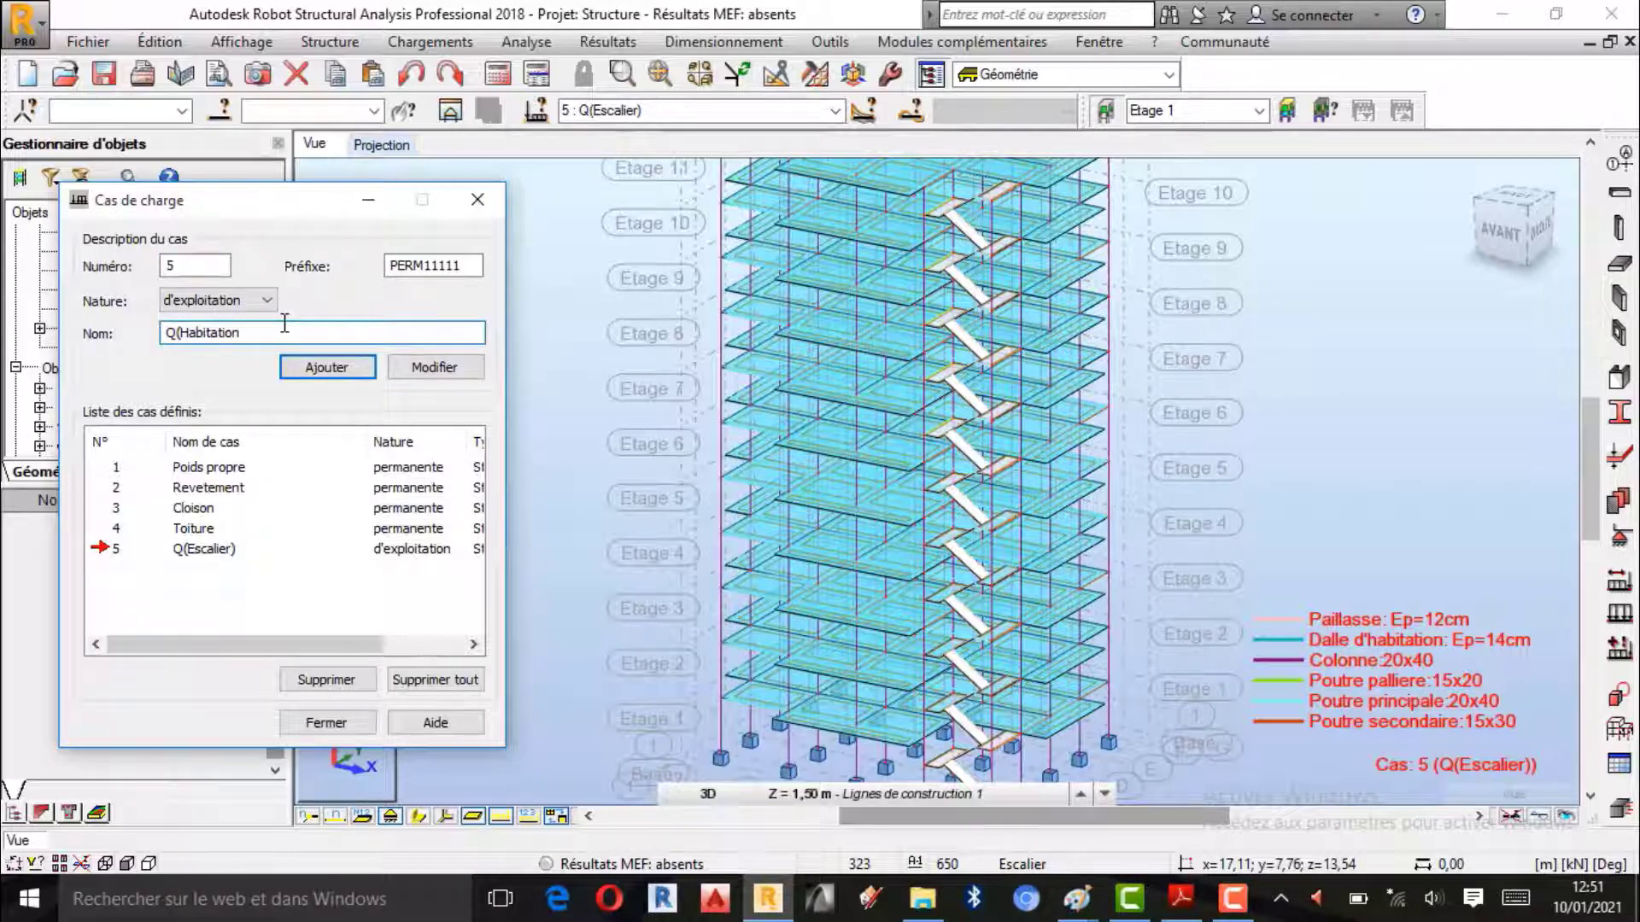
{"action": "type", "text": ")"}
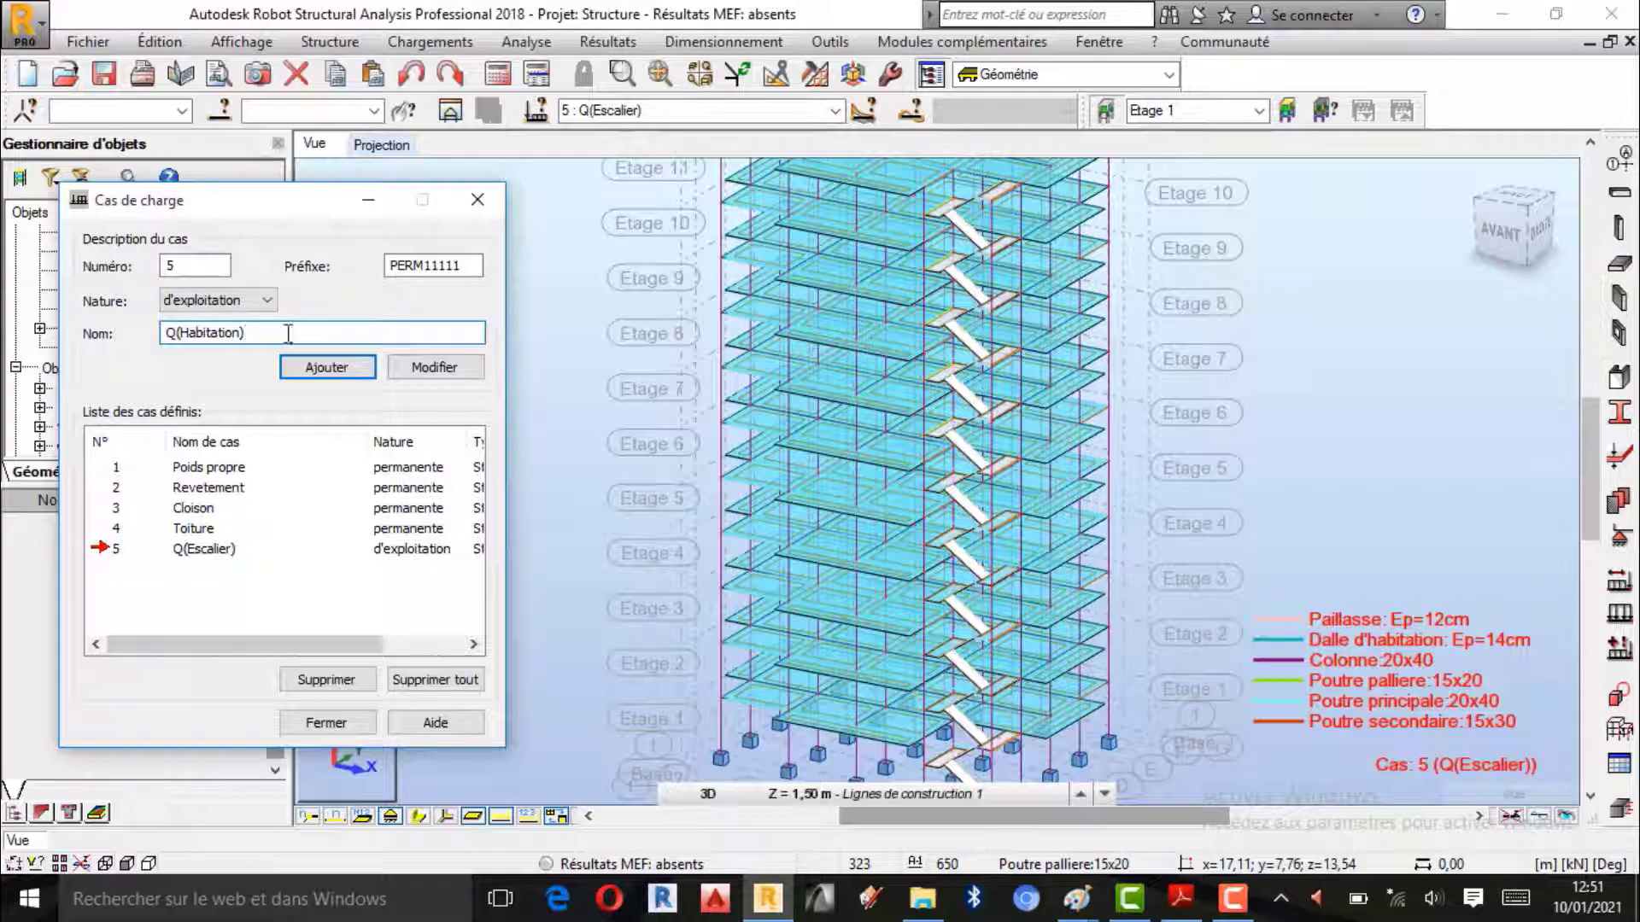
{"action": "left_click", "coordinate": [318, 372]}
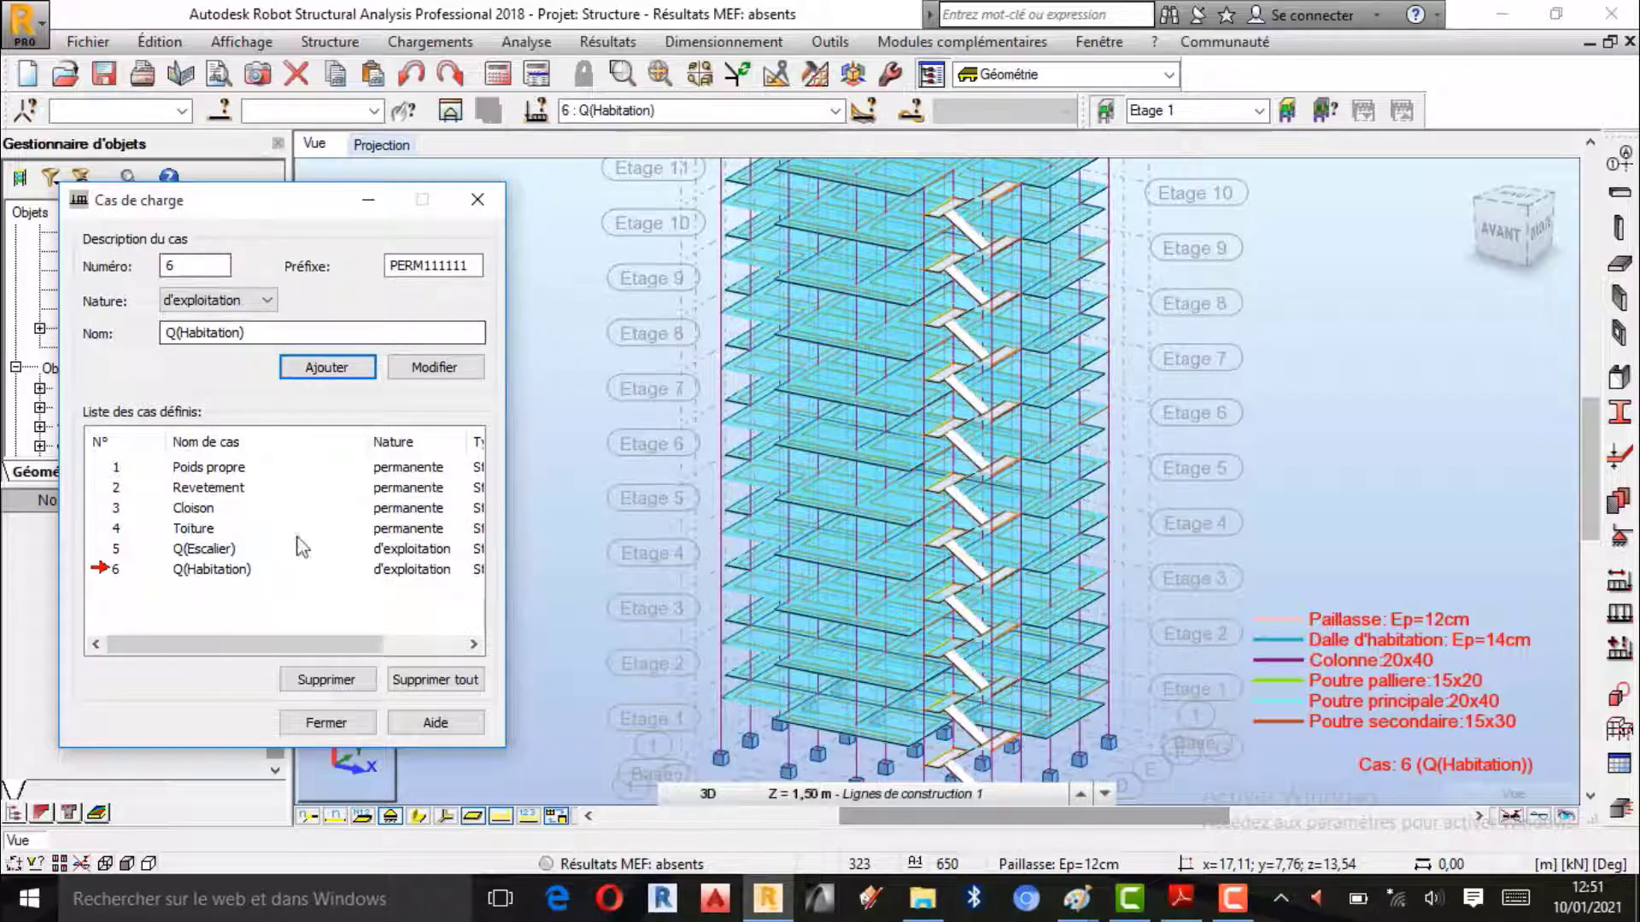
{"action": "left_click", "coordinate": [326, 723]}
- Review the list of defined load cases and examine the whole building model from another side
{"action": "scroll", "coordinate": [666, 547], "scroll_direction": "down", "scroll_amount": 3}
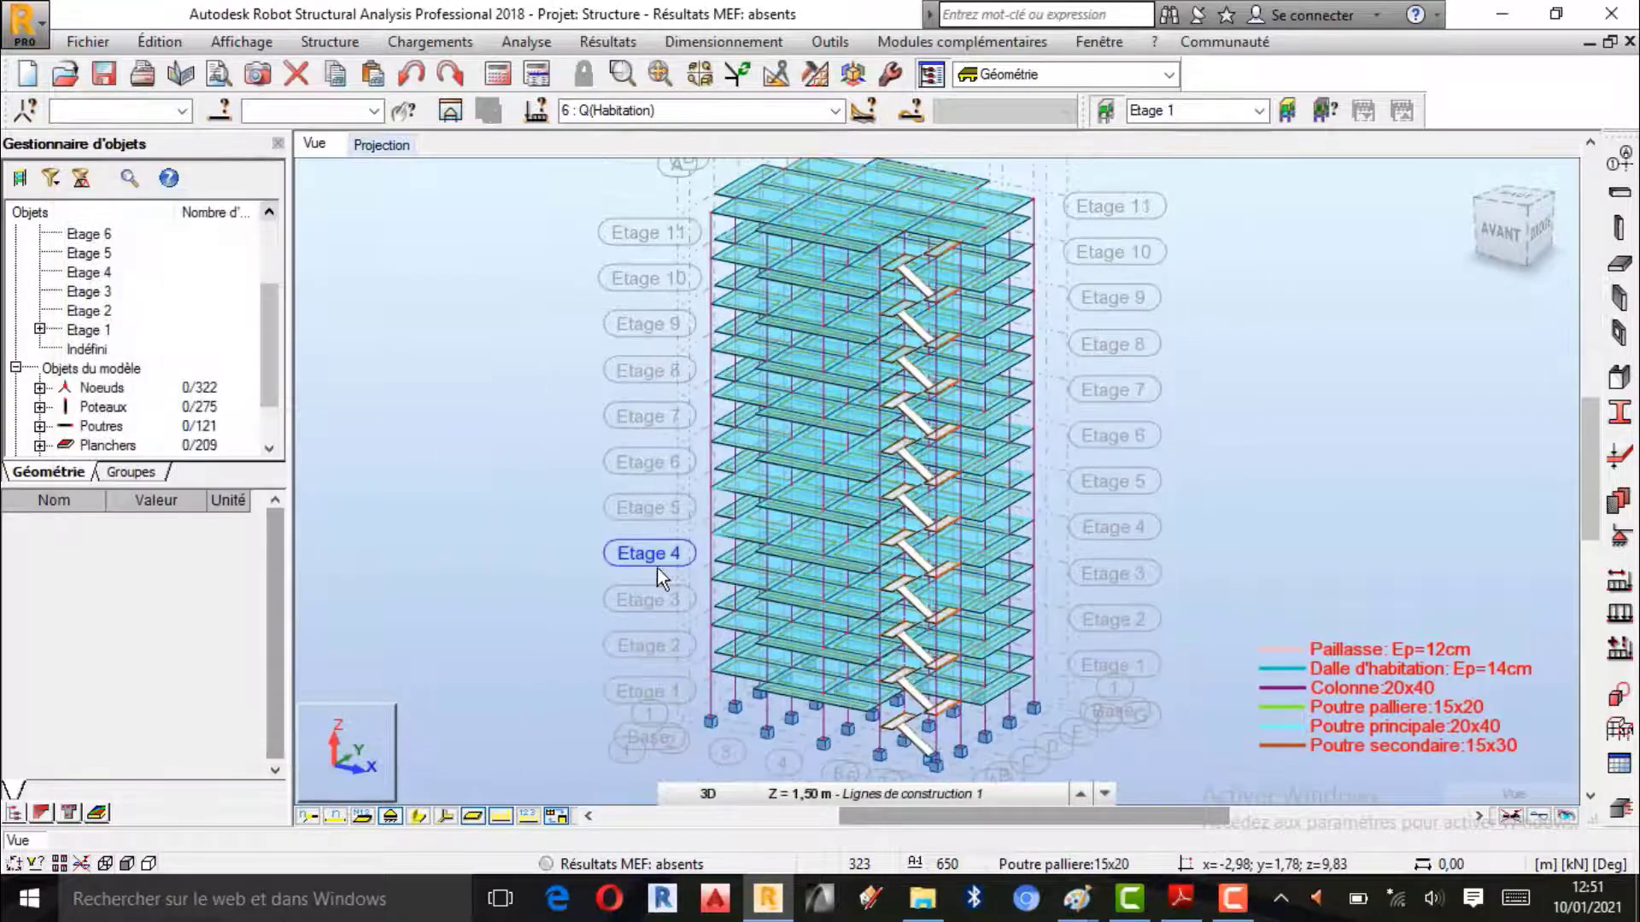
{"action": "left_click", "coordinate": [821, 115]}
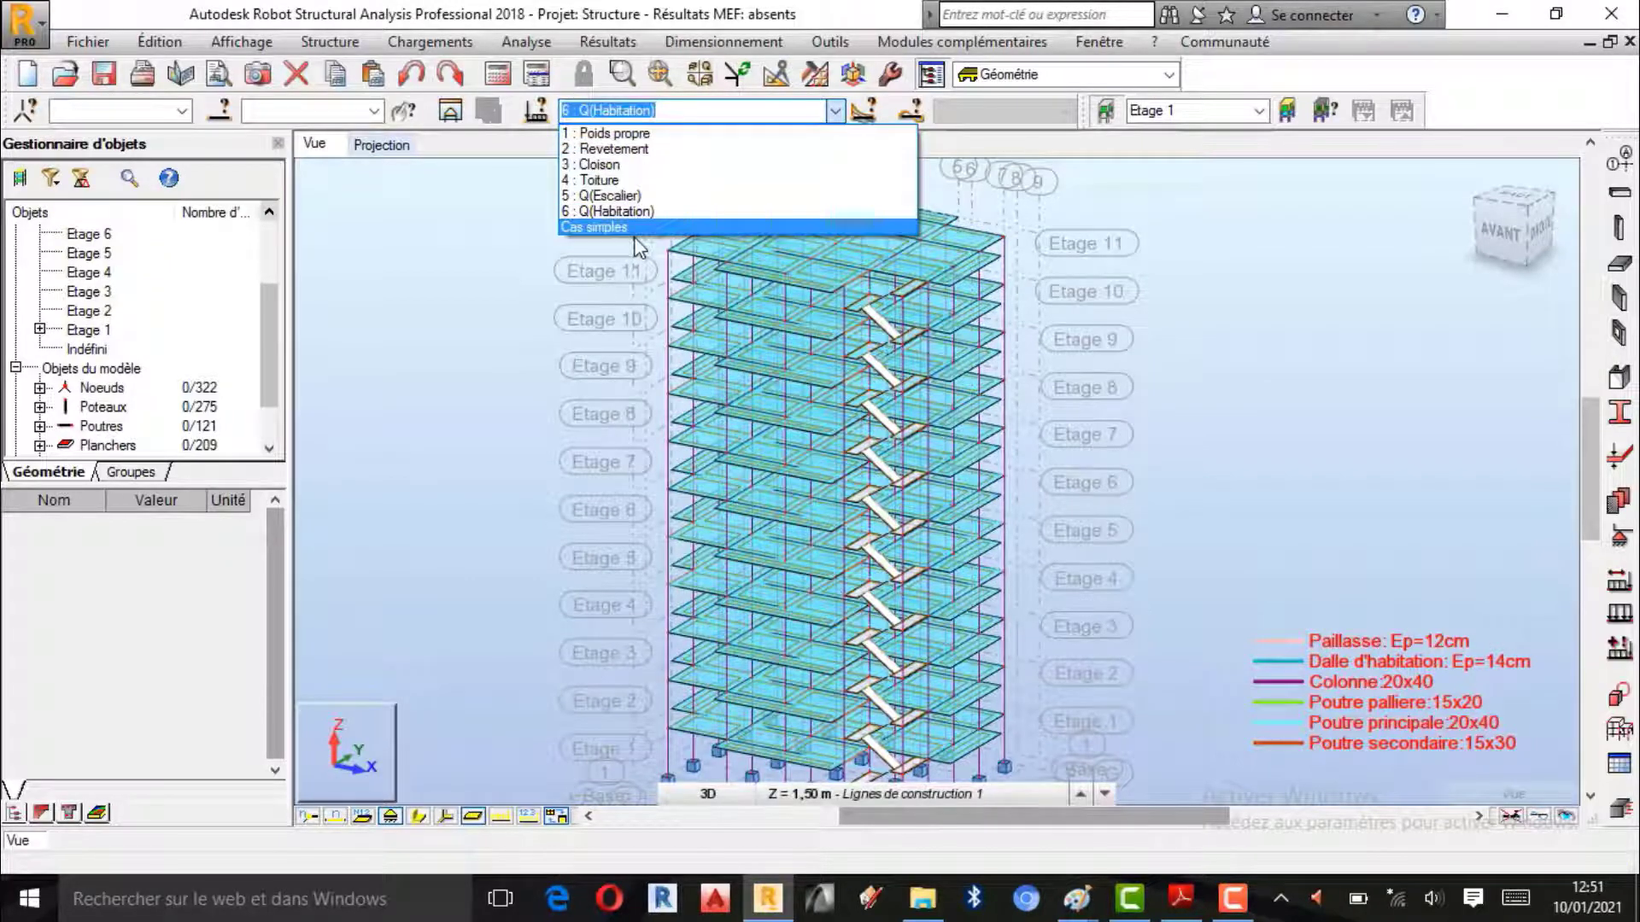
{"action": "left_click", "coordinate": [1222, 248]}
{"action": "scroll", "coordinate": [899, 343], "scroll_direction": "down", "scroll_amount": 1}
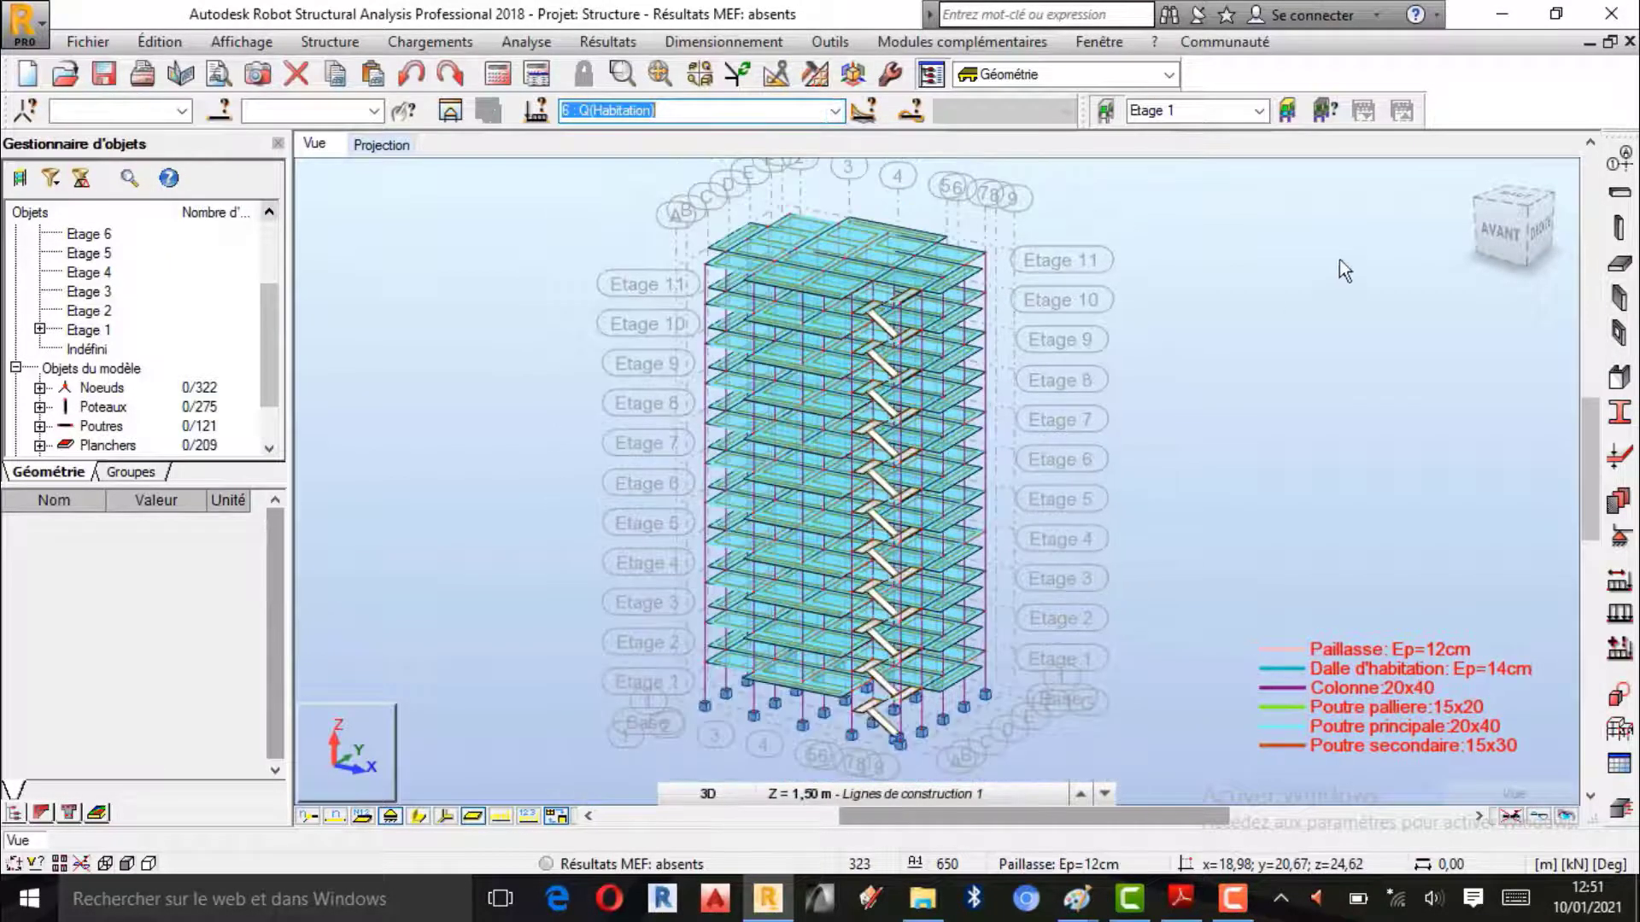
{"action": "left_click", "coordinate": [1371, 238]}
{"action": "middle_click_drag", "start_coordinate": [1363, 218], "coordinate": [1098, 387], "text": "shift"}
{"action": "scroll", "coordinate": [846, 518], "scroll_direction": "down", "scroll_amount": 1}
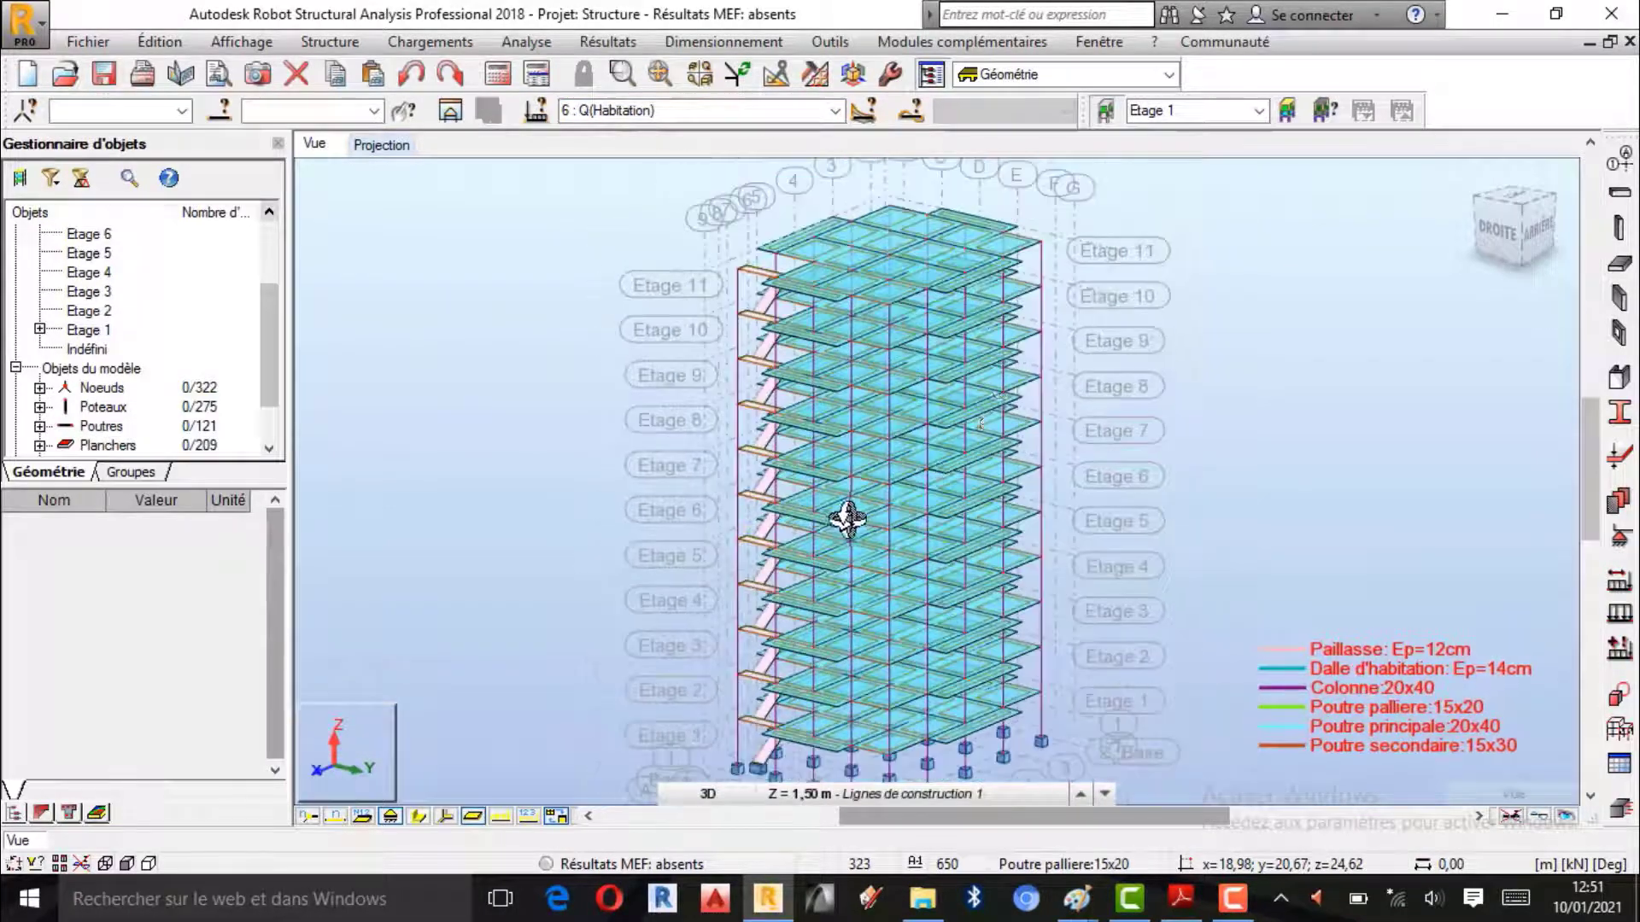
{"action": "scroll", "coordinate": [966, 282], "scroll_direction": "up", "scroll_amount": 1}
{"action": "right_click", "coordinate": [1360, 400]}
{"action": "left_click", "coordinate": [1305, 412]}
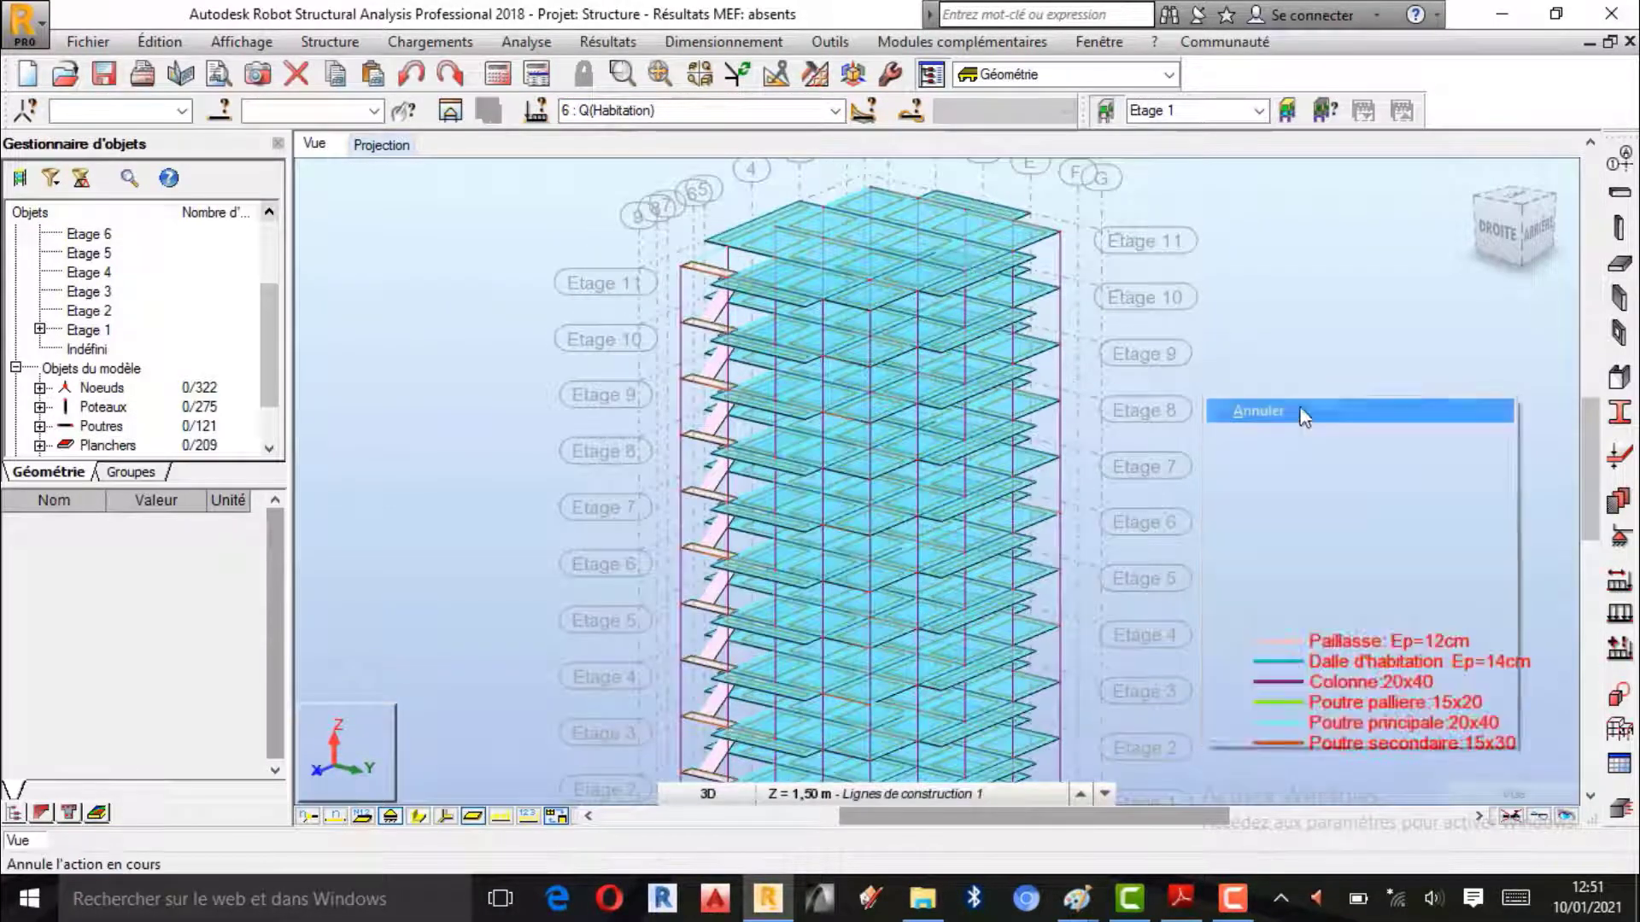
{"action": "scroll", "coordinate": [951, 667], "scroll_direction": "down", "scroll_amount": 2}
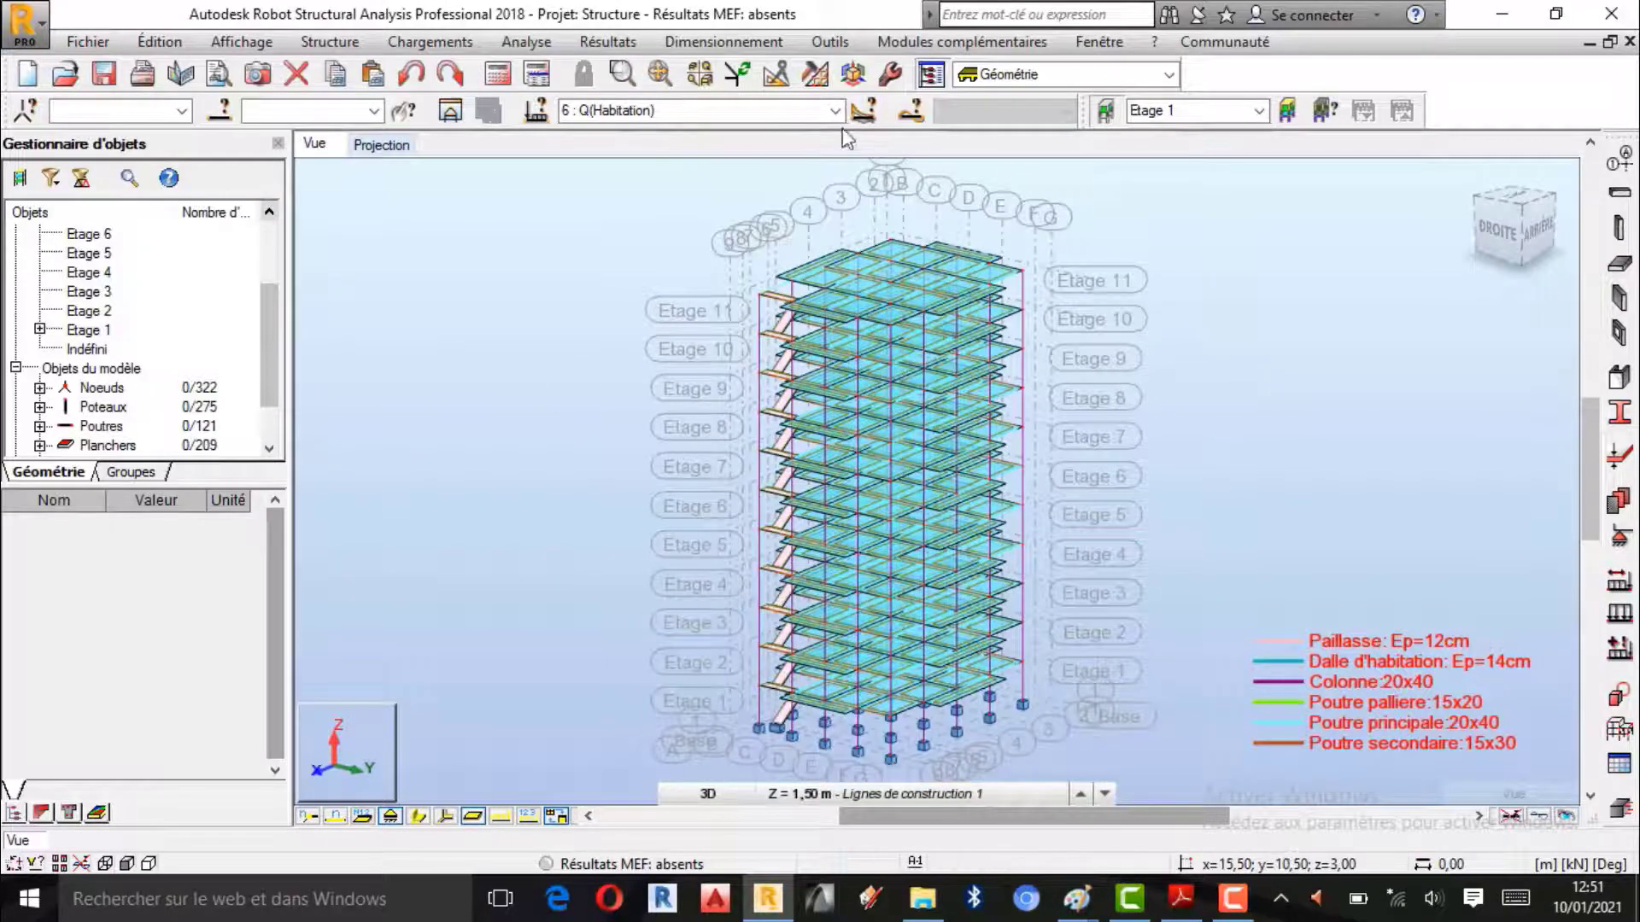
- Make load case 2 "Revetement" the active case and start a special selection by colour
{"action": "left_click", "coordinate": [834, 111]}
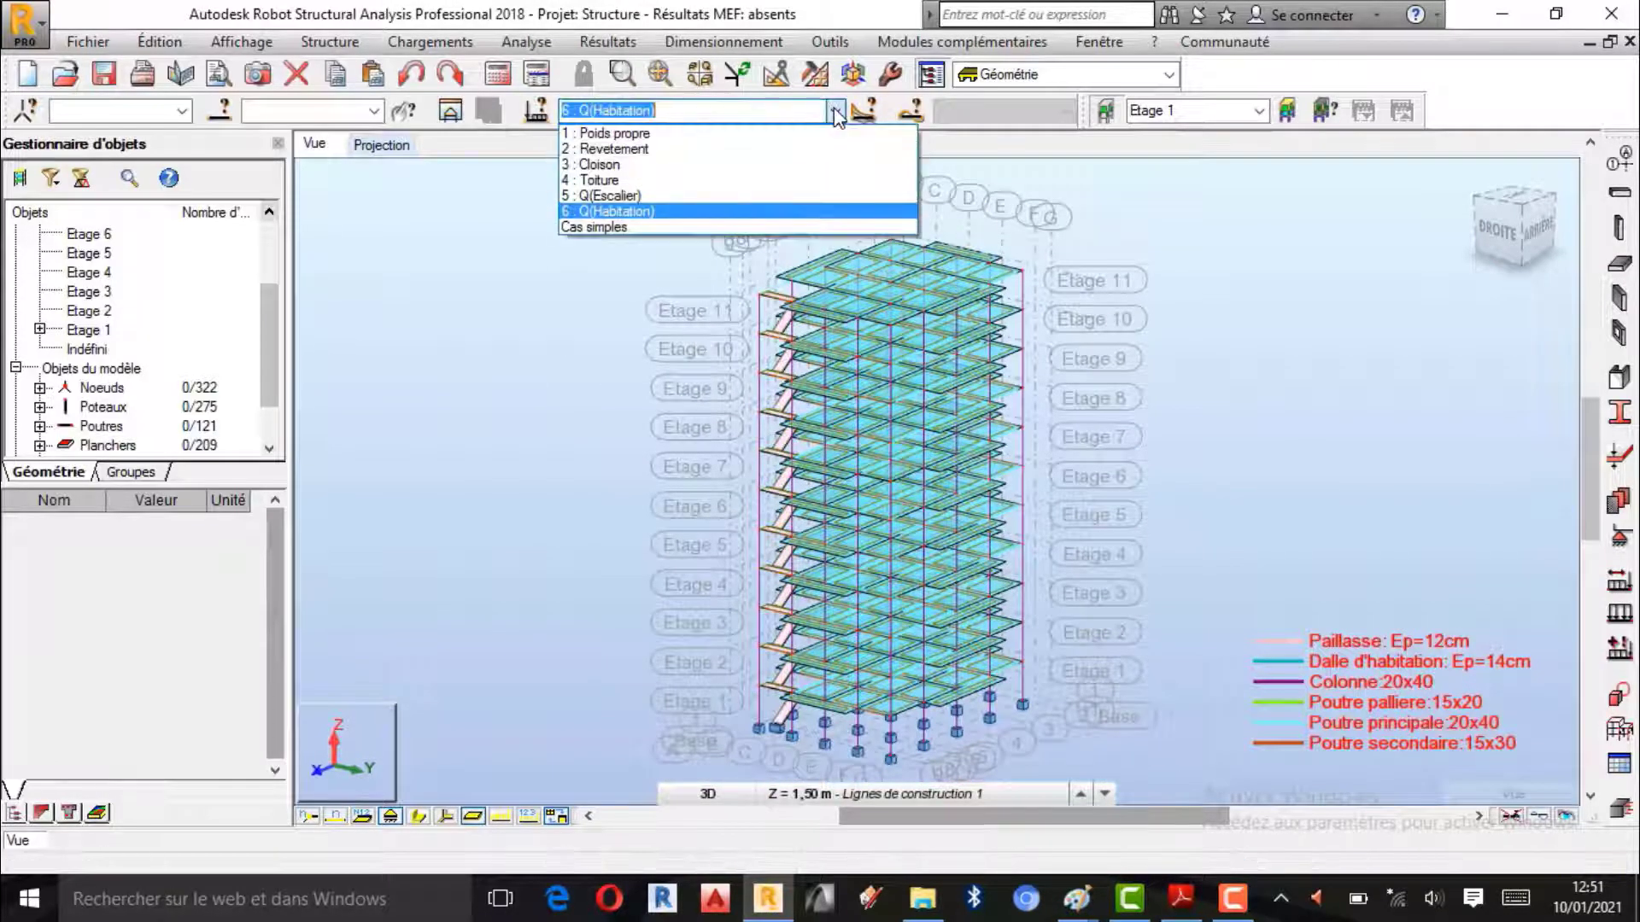
{"action": "left_click", "coordinate": [611, 150]}
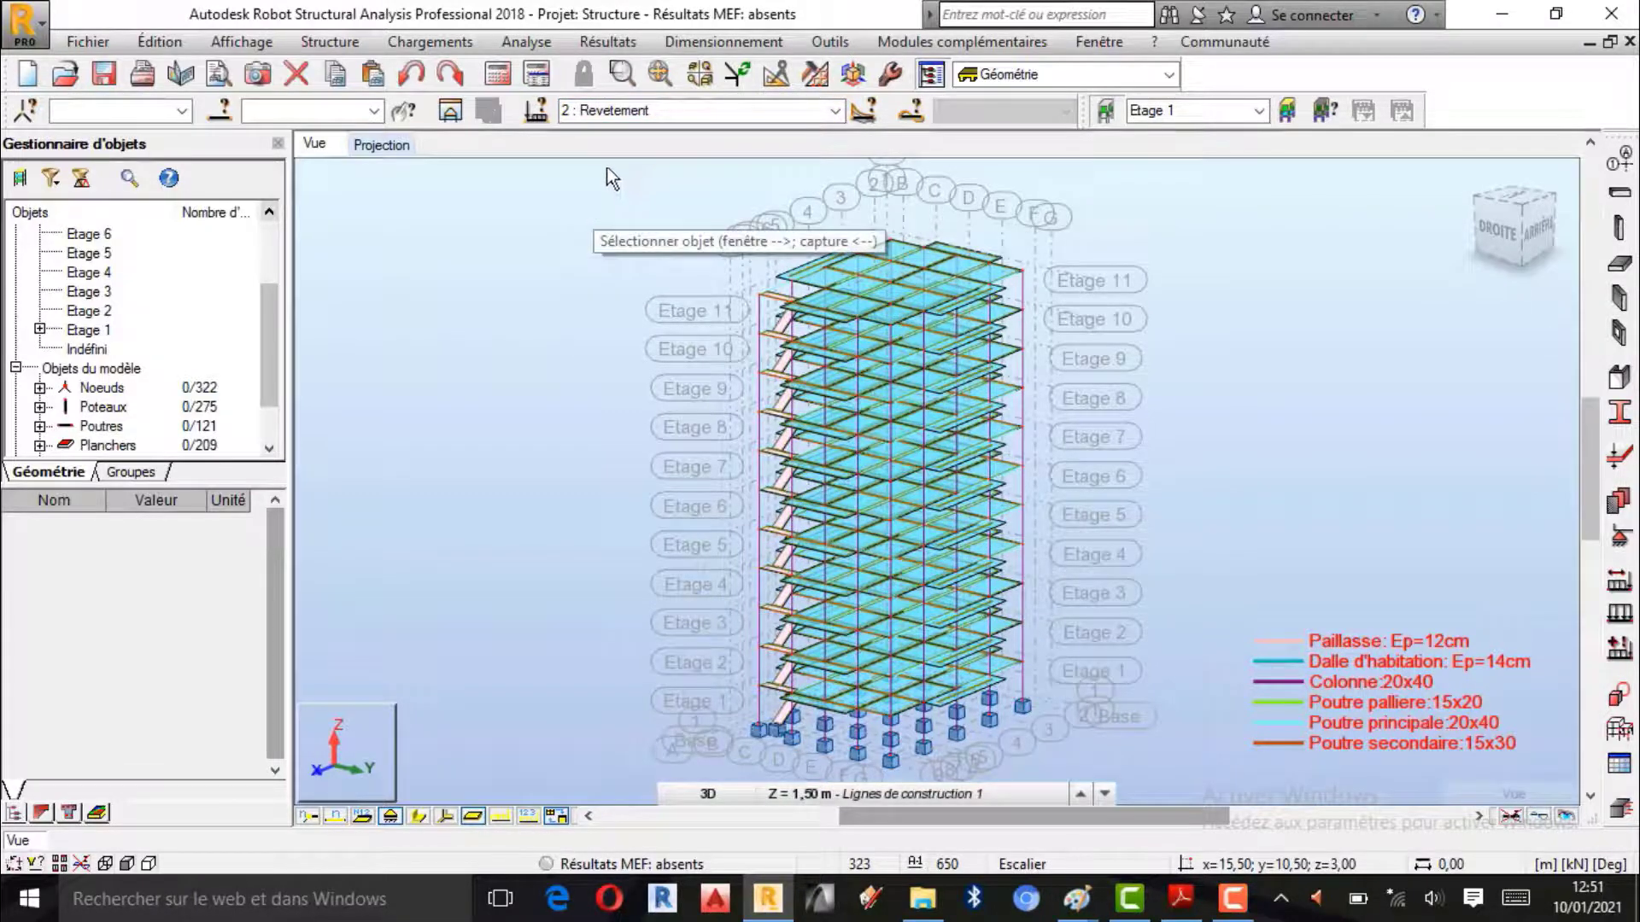
{"action": "left_click", "coordinate": [160, 42]}
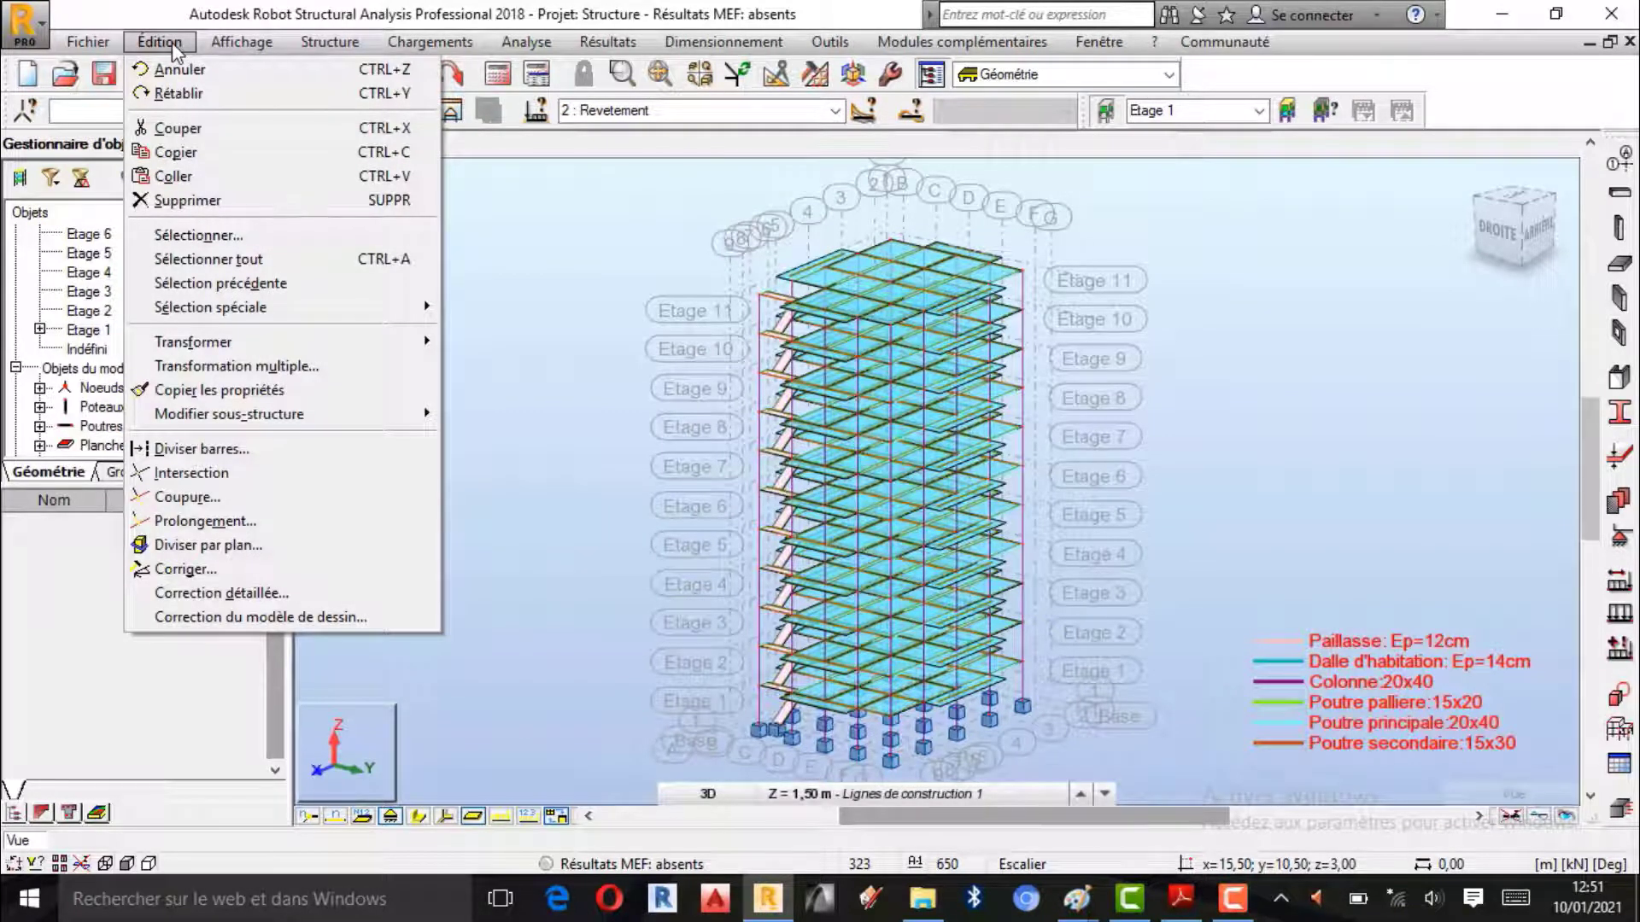
{"action": "mouse_move", "coordinate": [221, 43]}
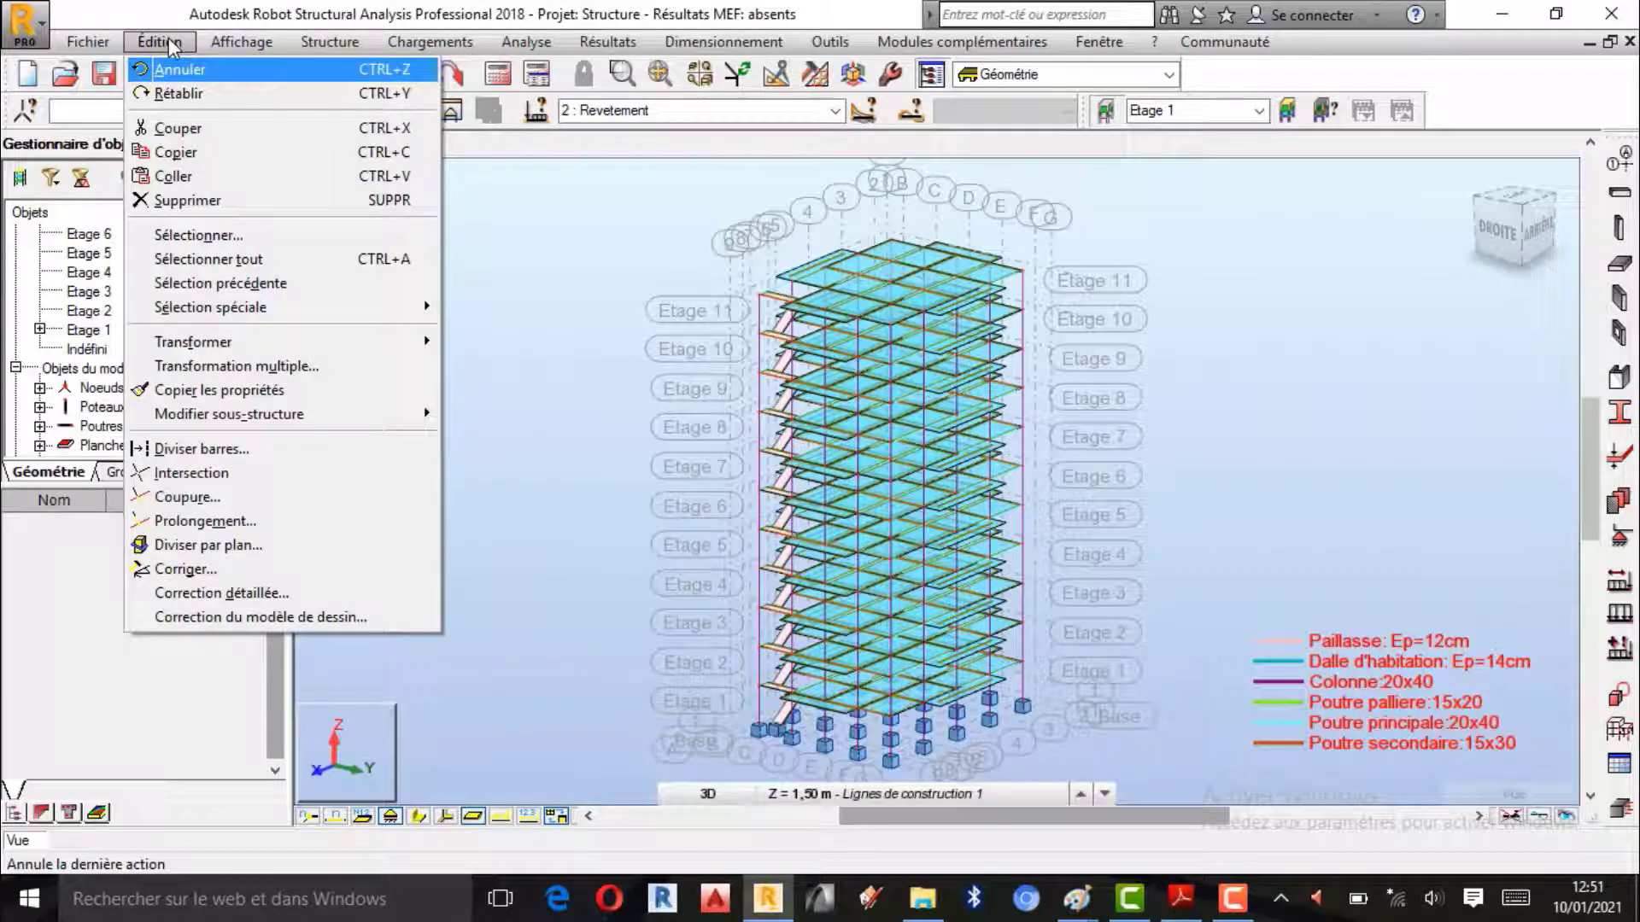
{"action": "mouse_move", "coordinate": [220, 315]}
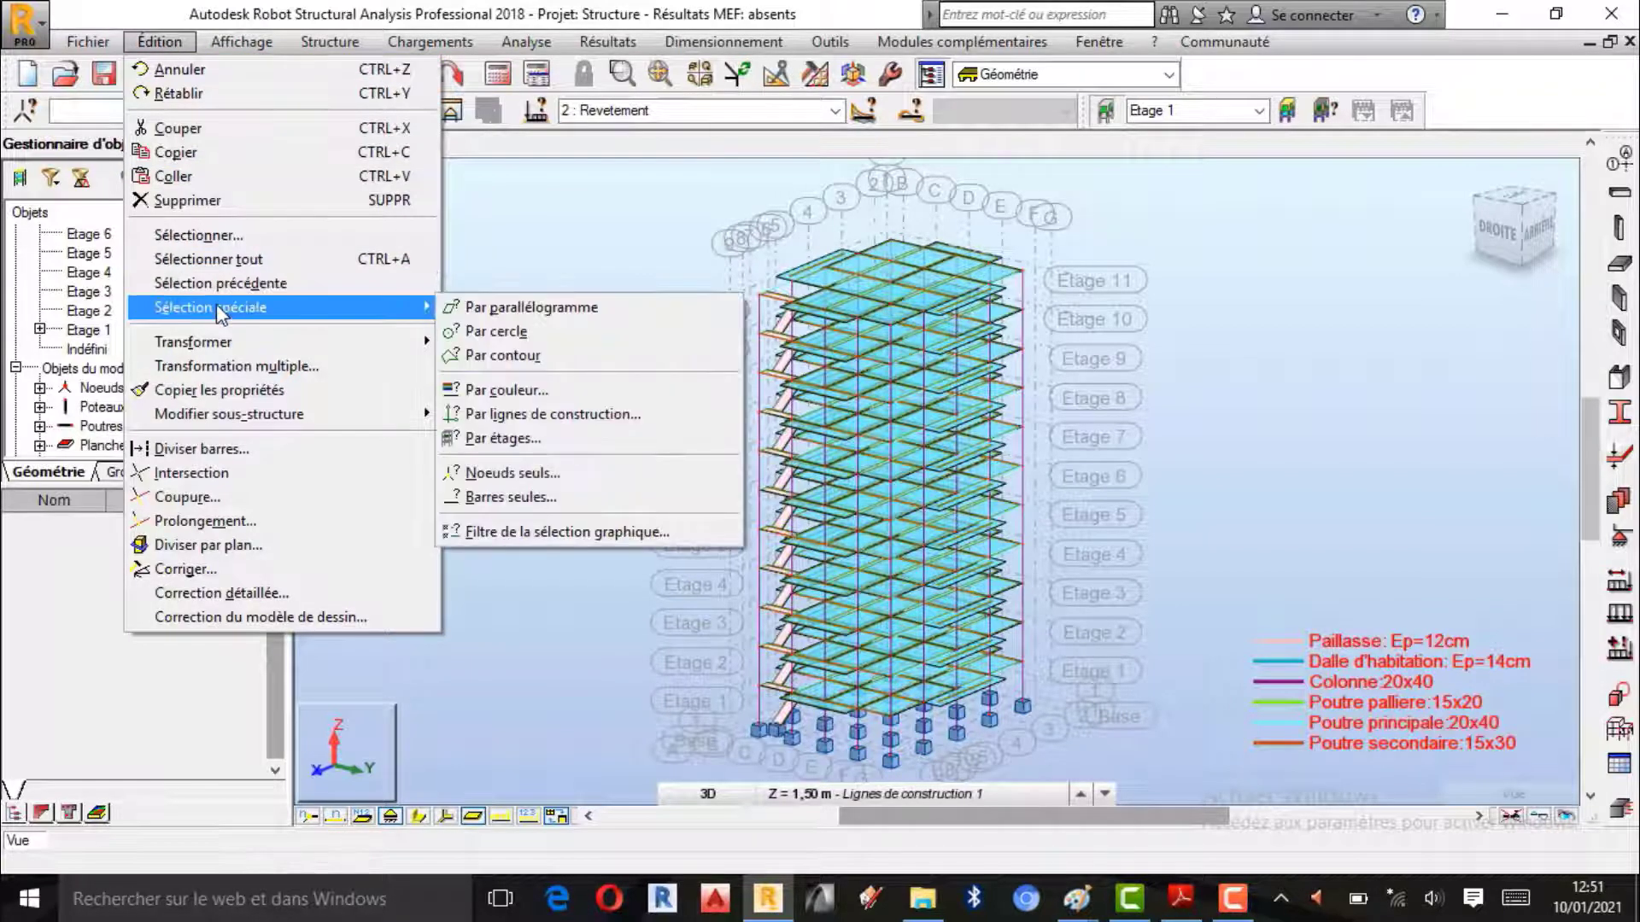
{"action": "left_click", "coordinate": [517, 391]}
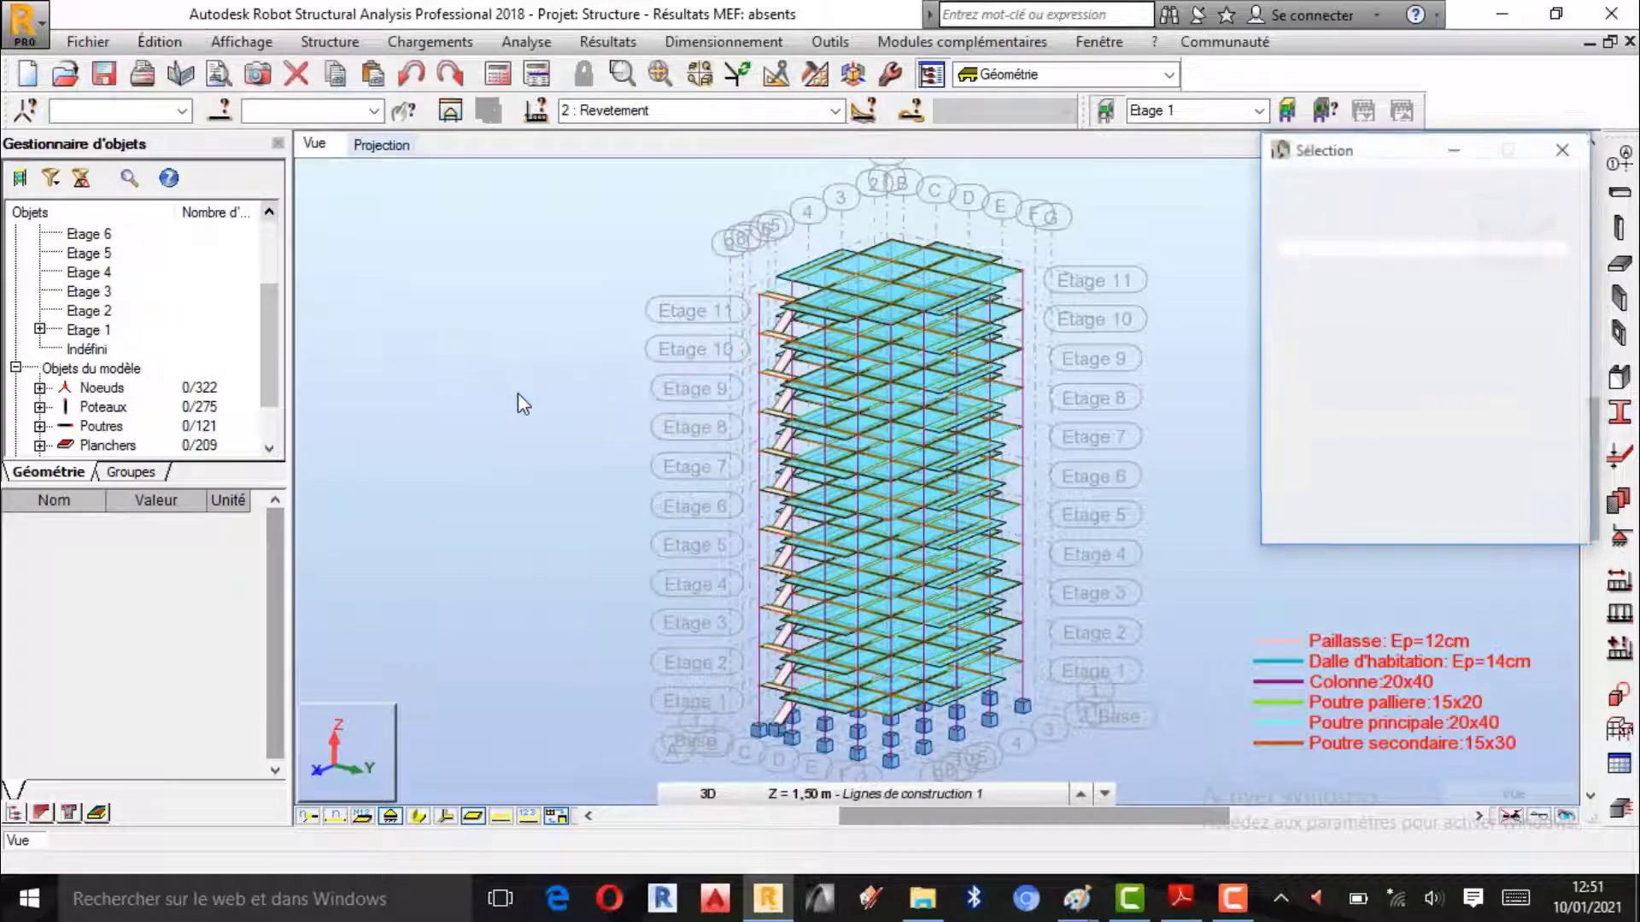
{"action": "scroll", "coordinate": [676, 705], "scroll_direction": "up", "scroll_amount": 3}
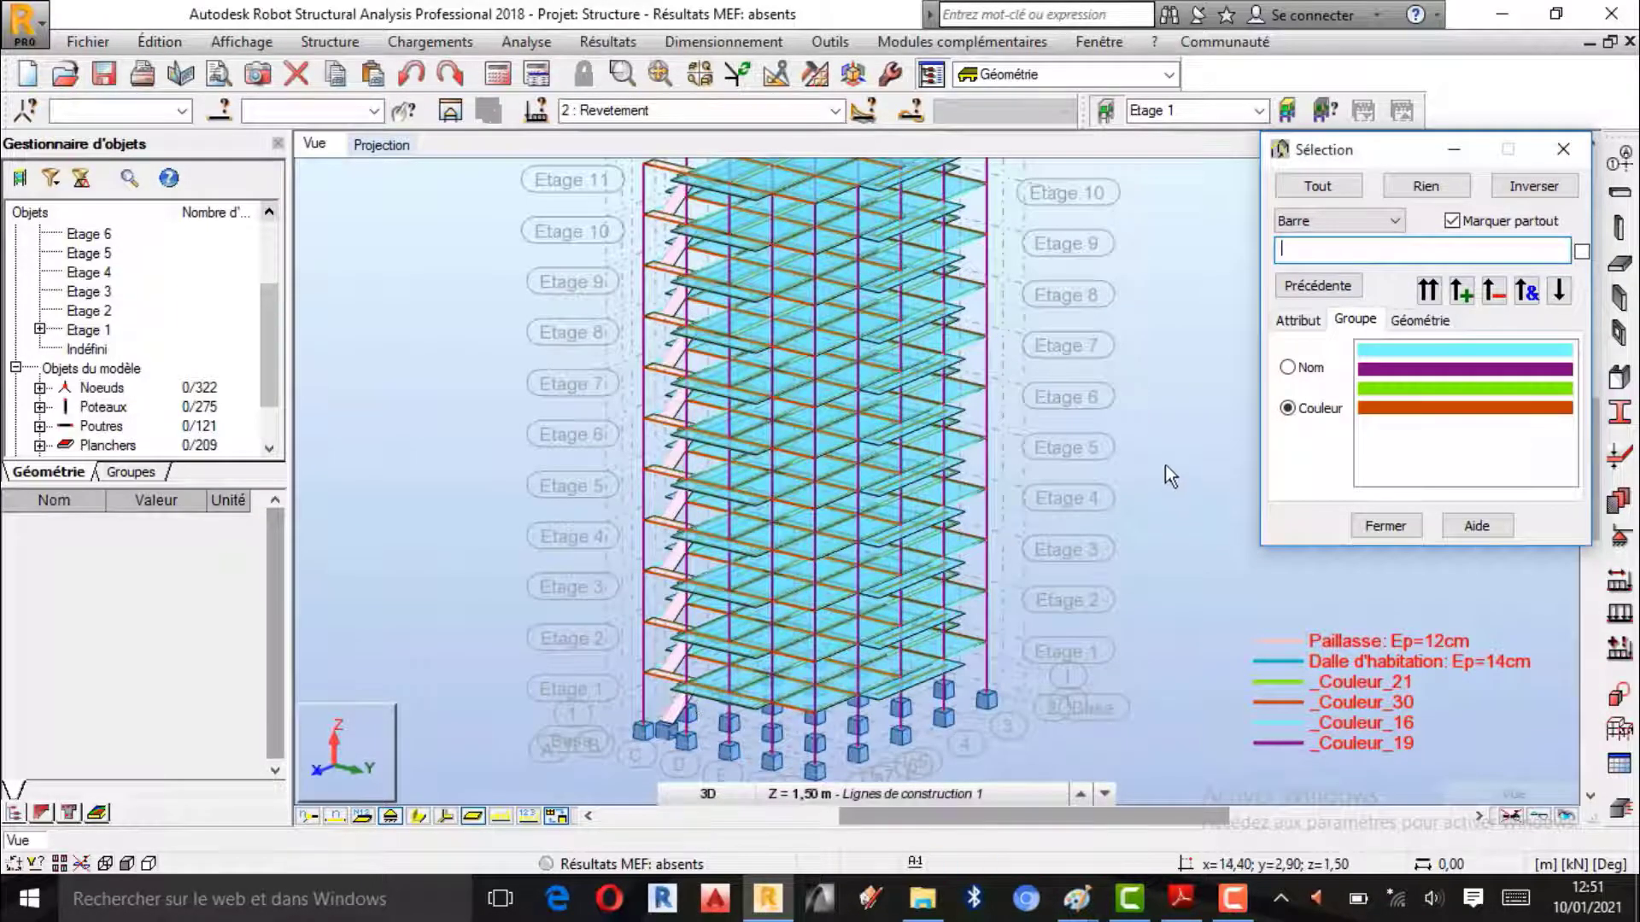
{"action": "left_click", "coordinate": [419, 818]}
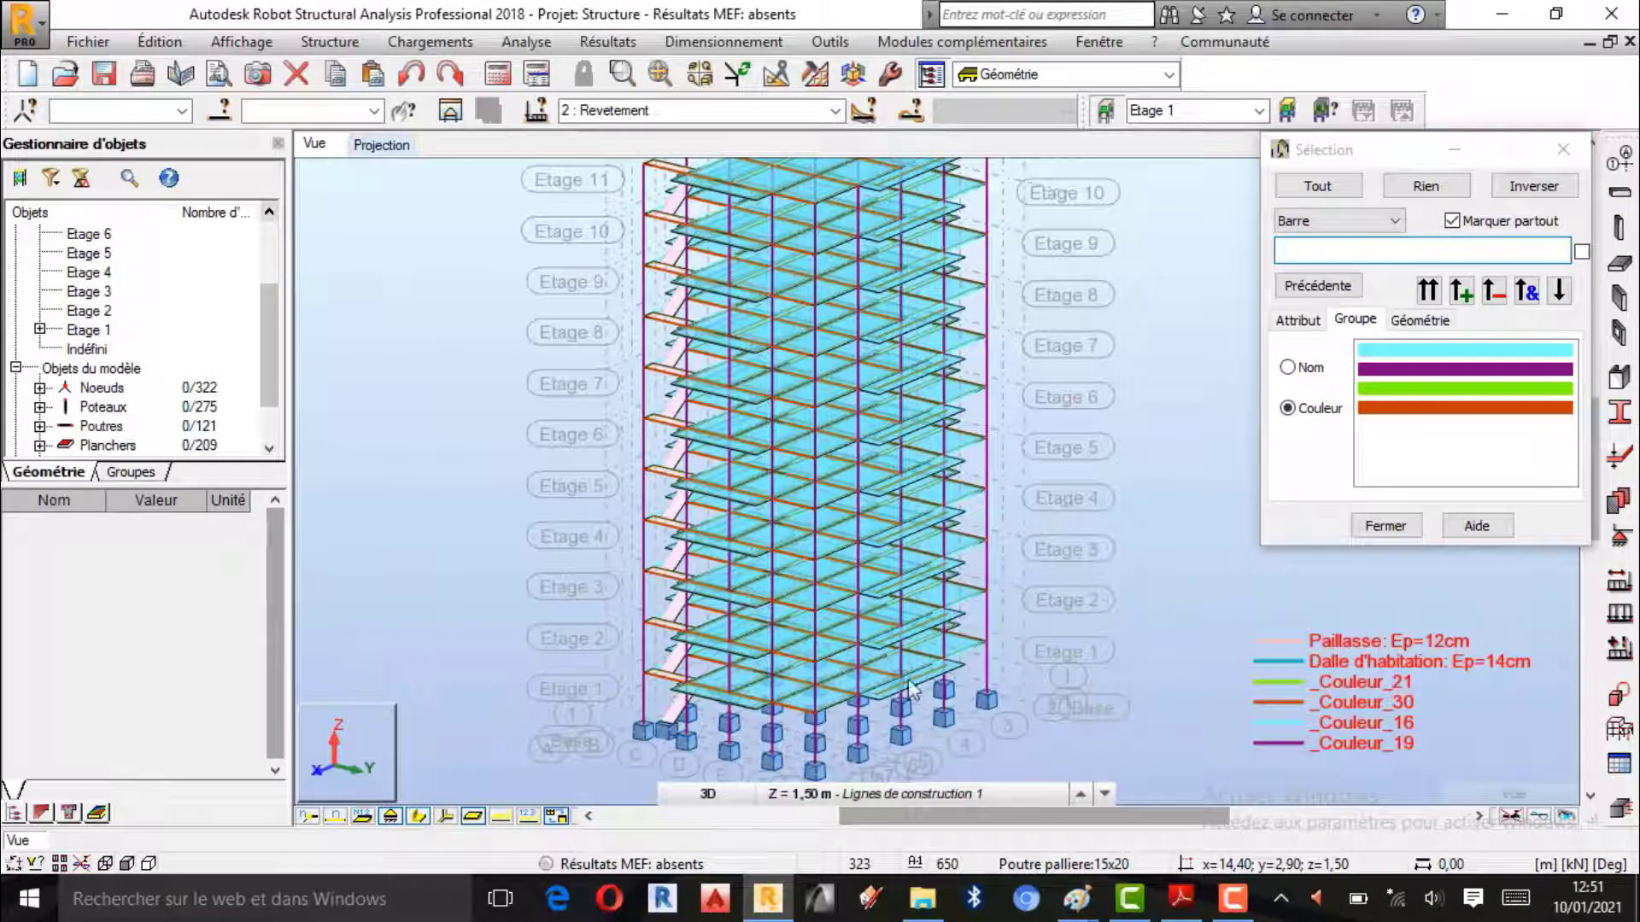
{"action": "left_click", "coordinate": [390, 816]}
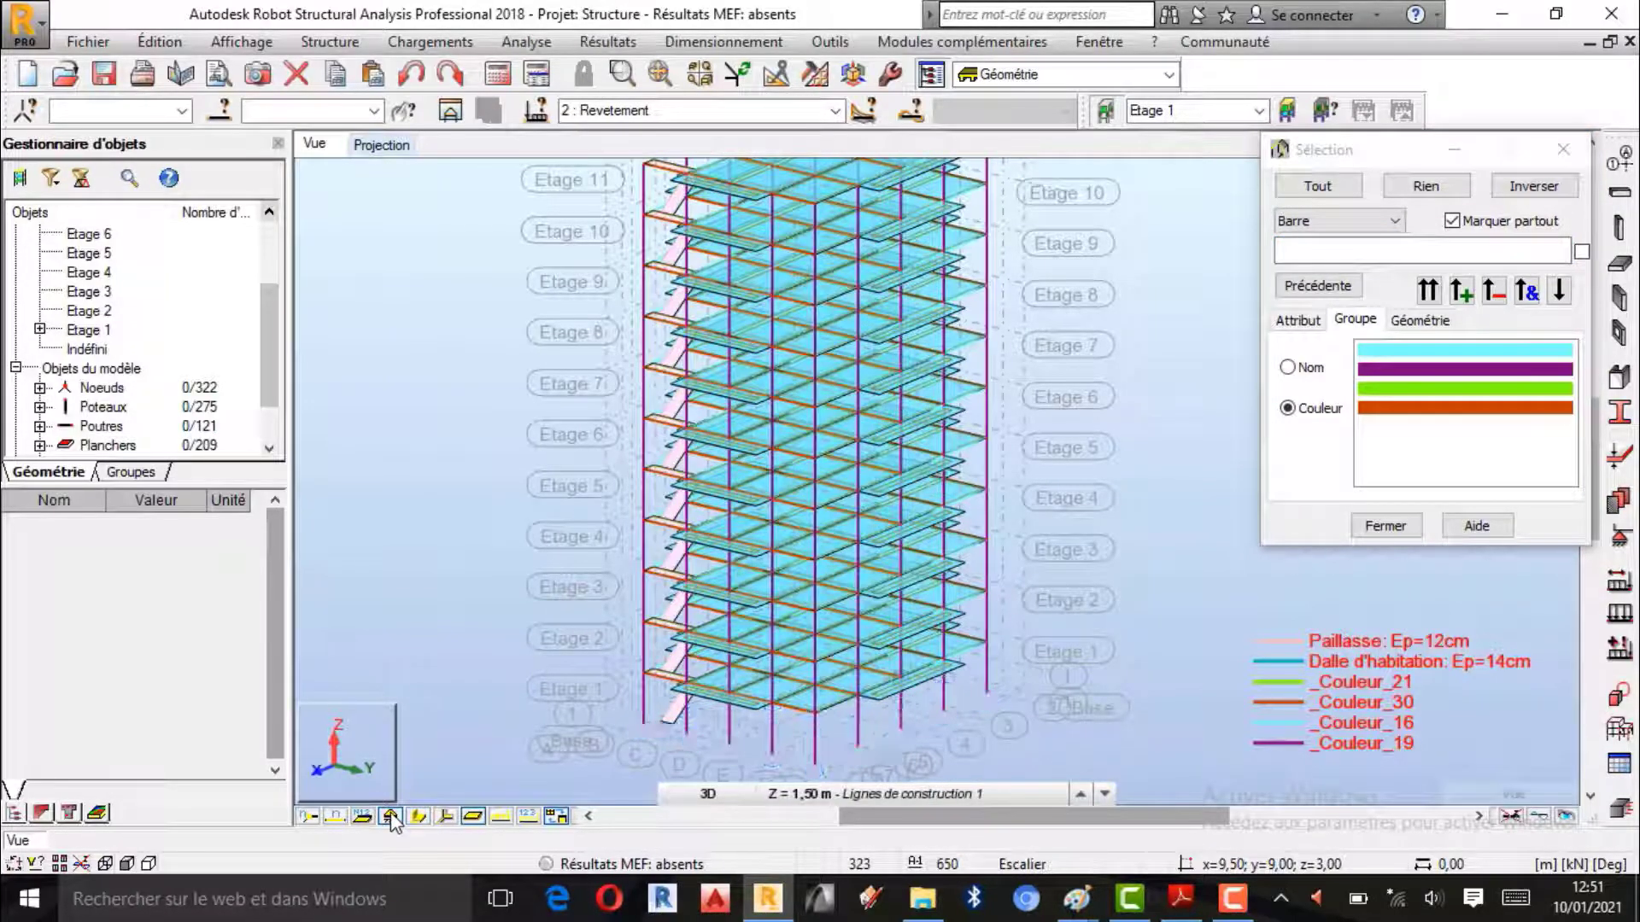
{"action": "left_click", "coordinate": [391, 813]}
- Set the selection type to Panneau and select all panels with the thickness attribute "Dalle d'habitation: Ep=14cm"
{"action": "right_click", "coordinate": [416, 448]}
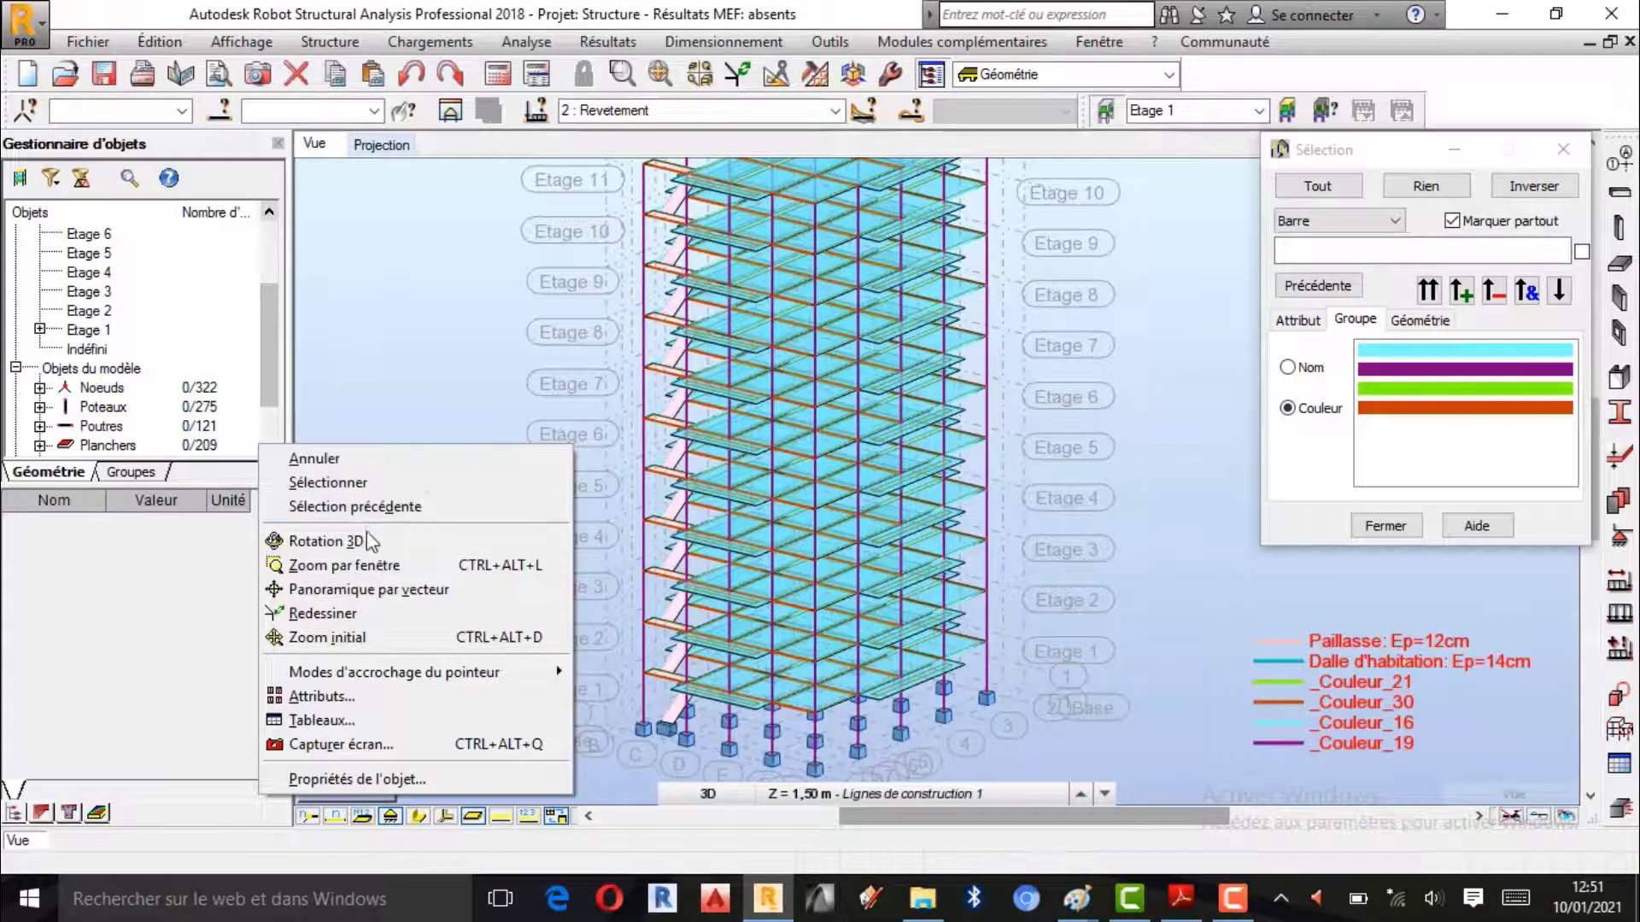
{"action": "left_click", "coordinate": [324, 541]}
{"action": "left_click_drag", "start_coordinate": [497, 523], "coordinate": [1078, 531]}
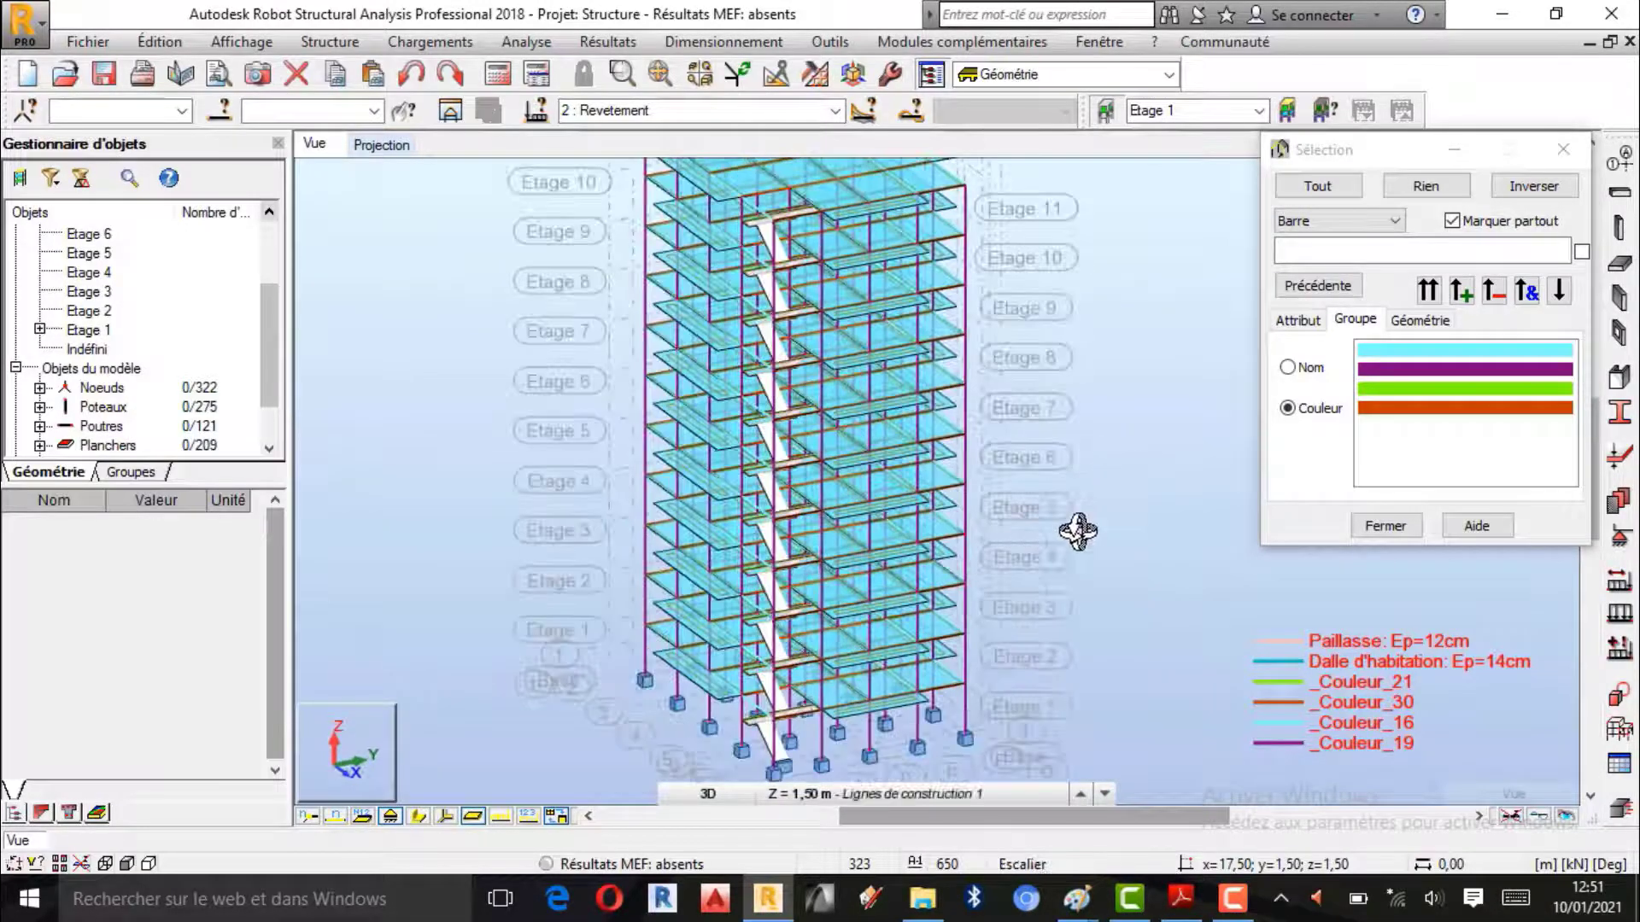
{"action": "right_click", "coordinate": [1143, 498]}
{"action": "left_click", "coordinate": [1092, 515]}
{"action": "scroll", "coordinate": [786, 634], "scroll_direction": "down", "scroll_amount": 1}
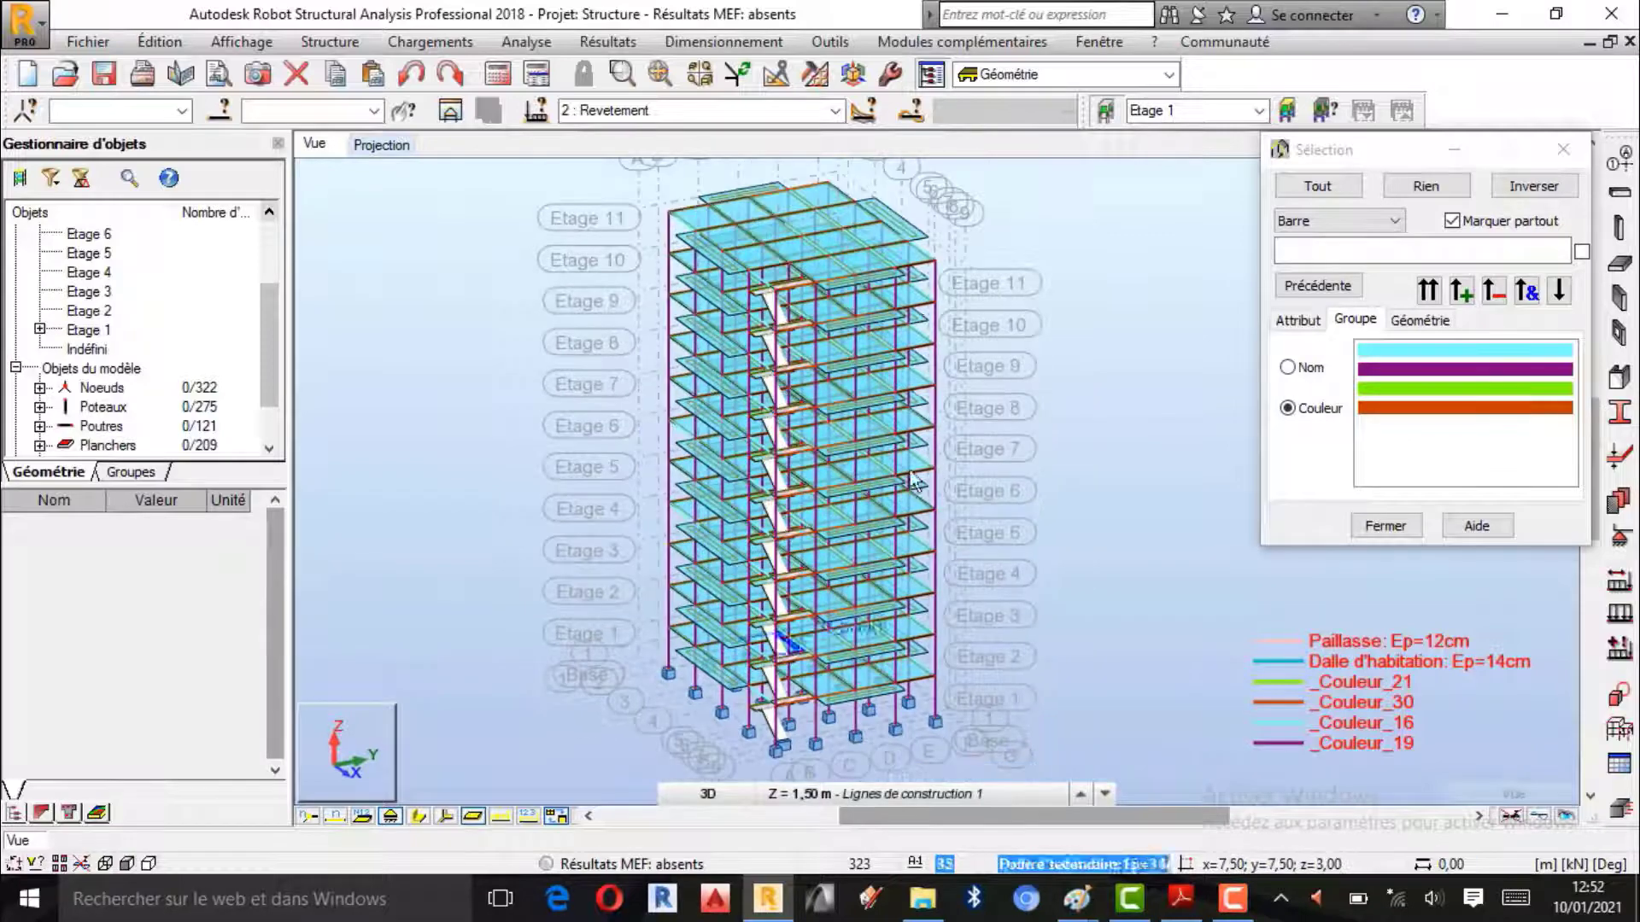
{"action": "scroll", "coordinate": [914, 295], "scroll_direction": "up", "scroll_amount": 1}
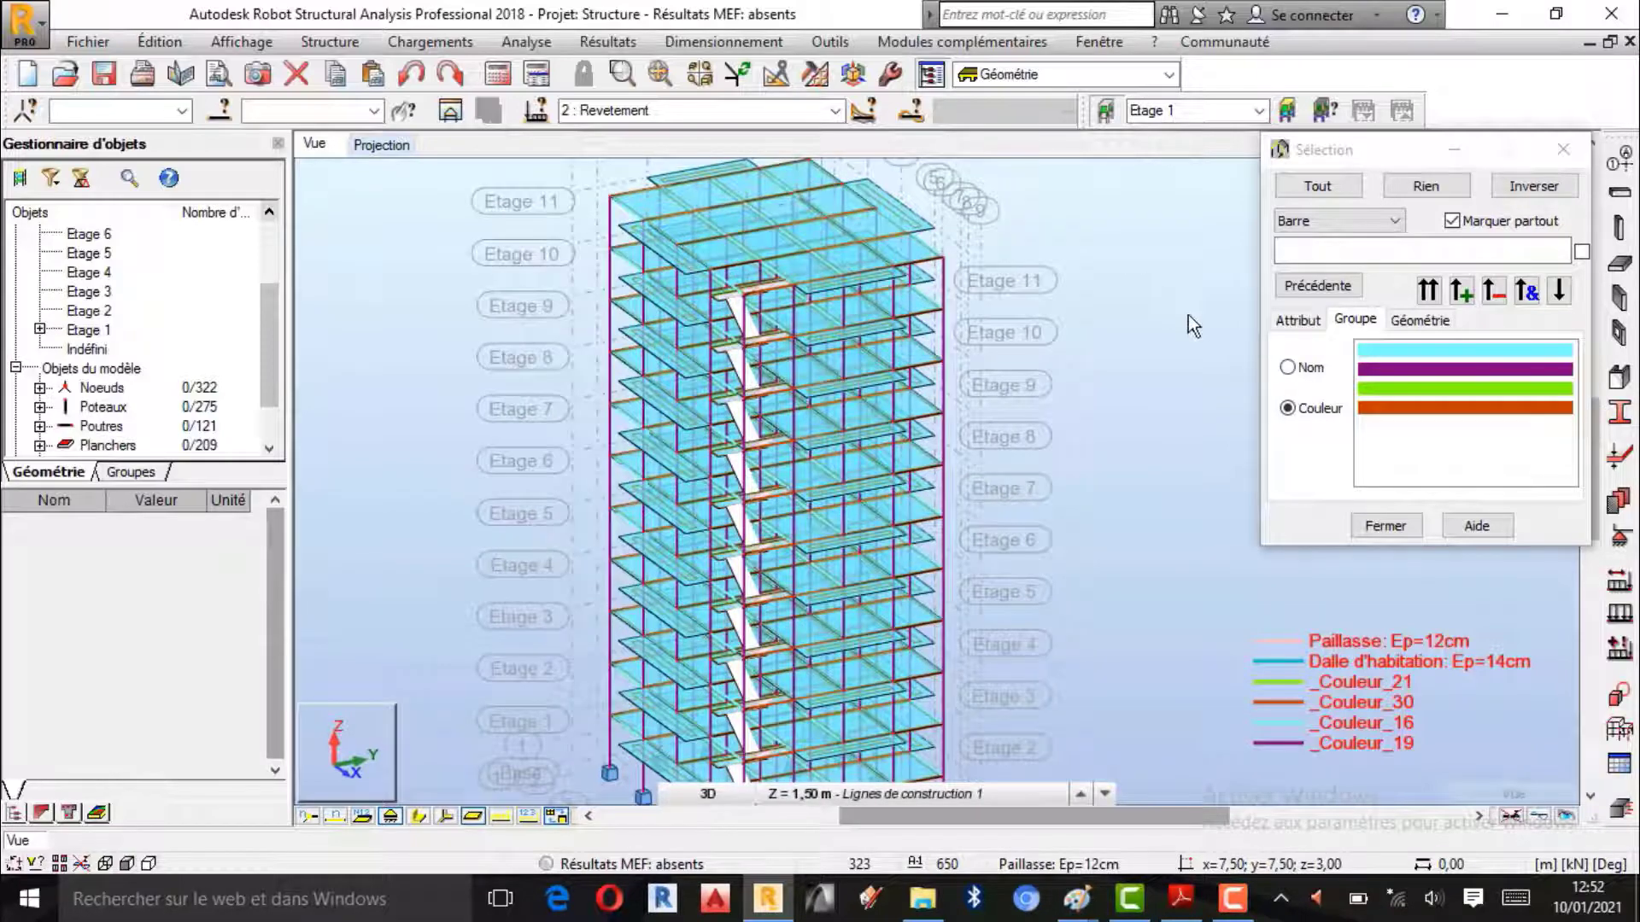
{"action": "left_click", "coordinate": [1312, 224]}
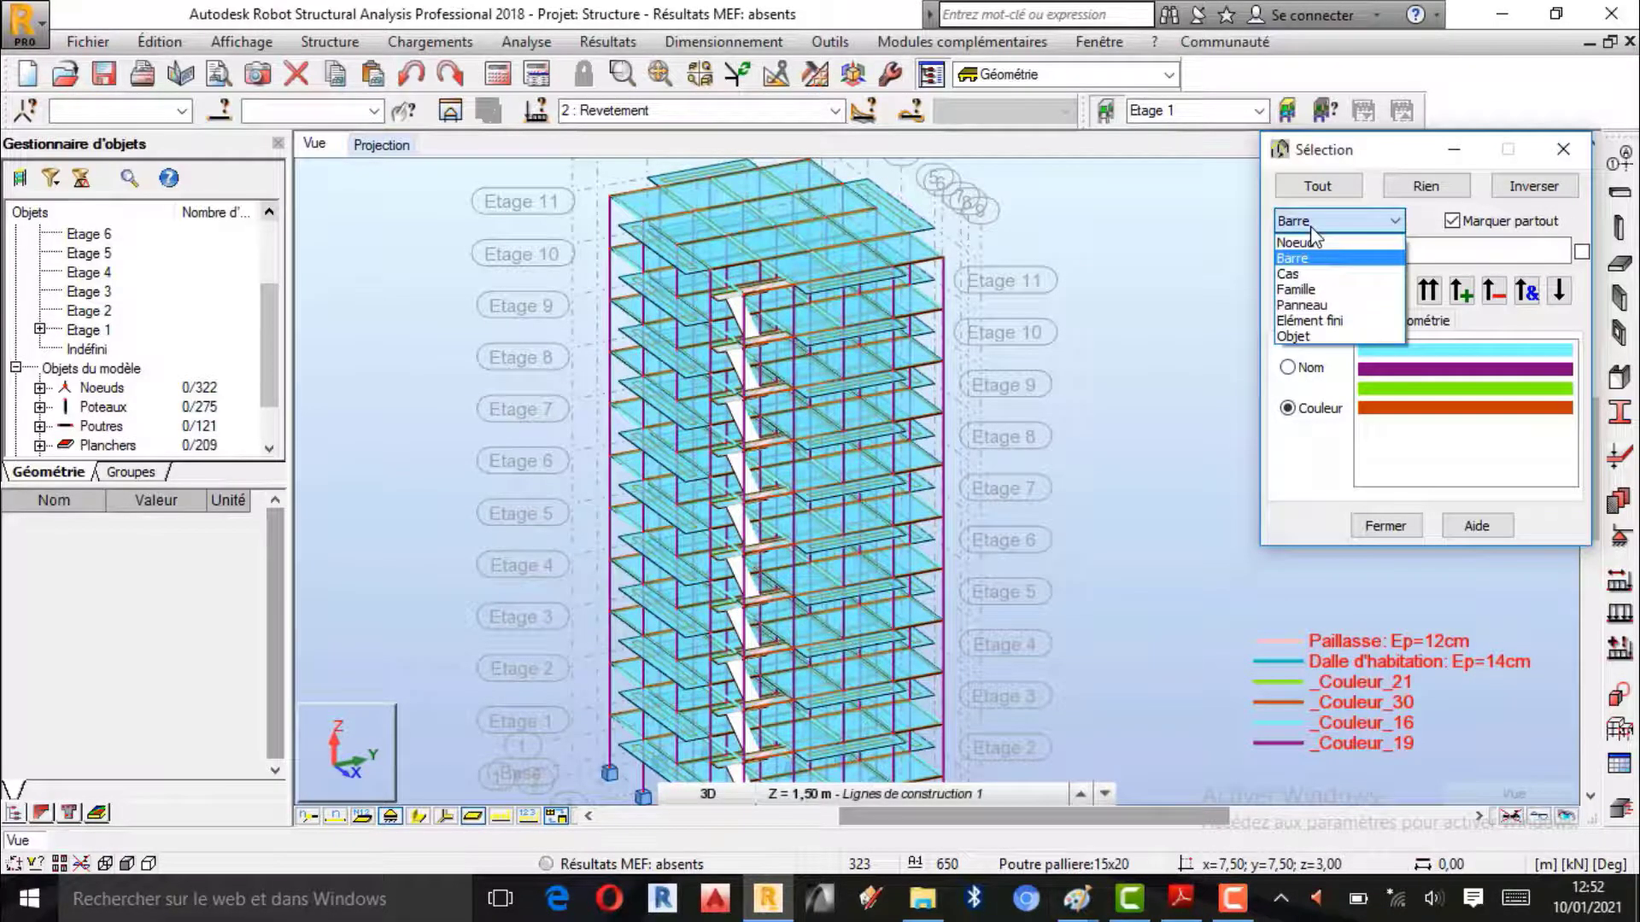
{"action": "left_click", "coordinate": [1302, 305]}
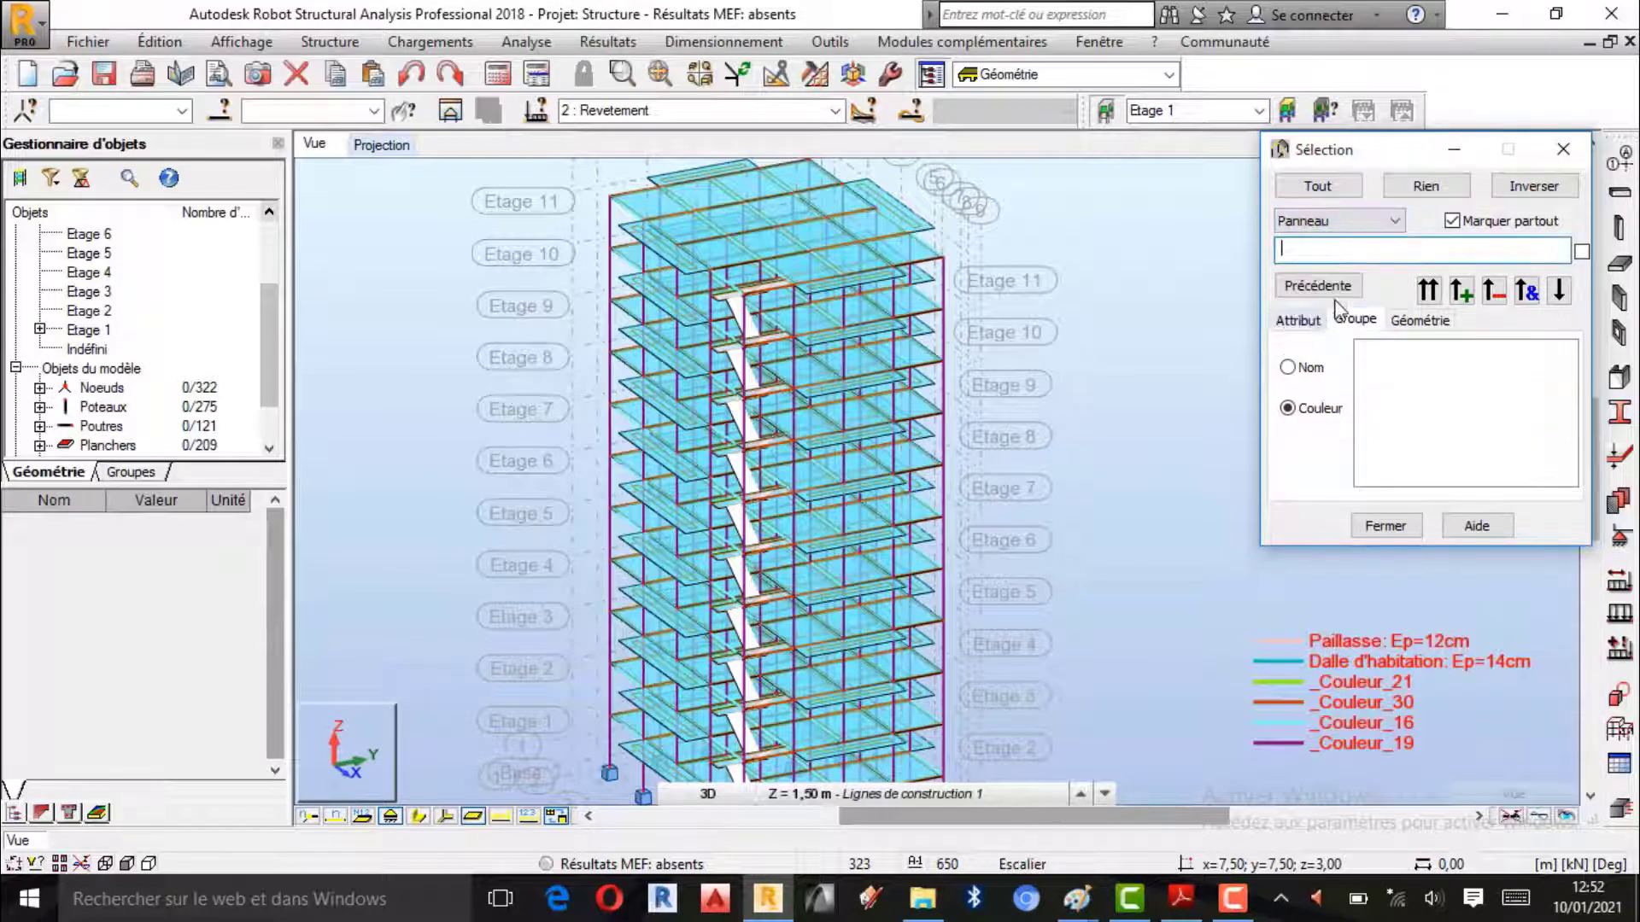
{"action": "left_click", "coordinate": [1294, 321]}
{"action": "left_click", "coordinate": [1490, 350]}
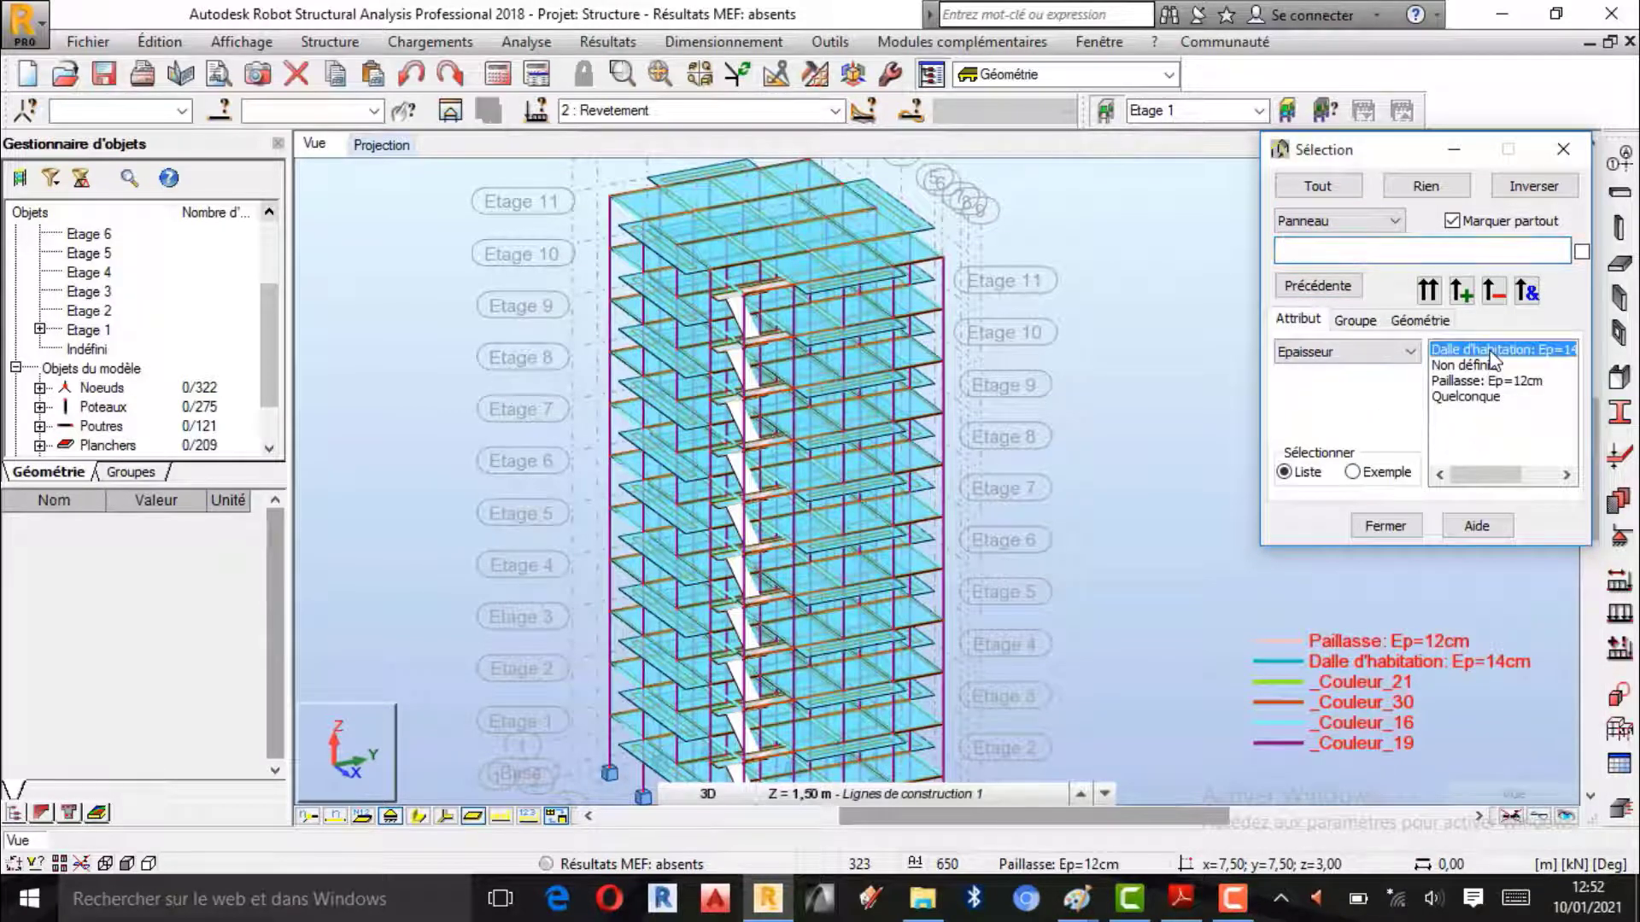
{"action": "left_click", "coordinate": [1461, 292]}
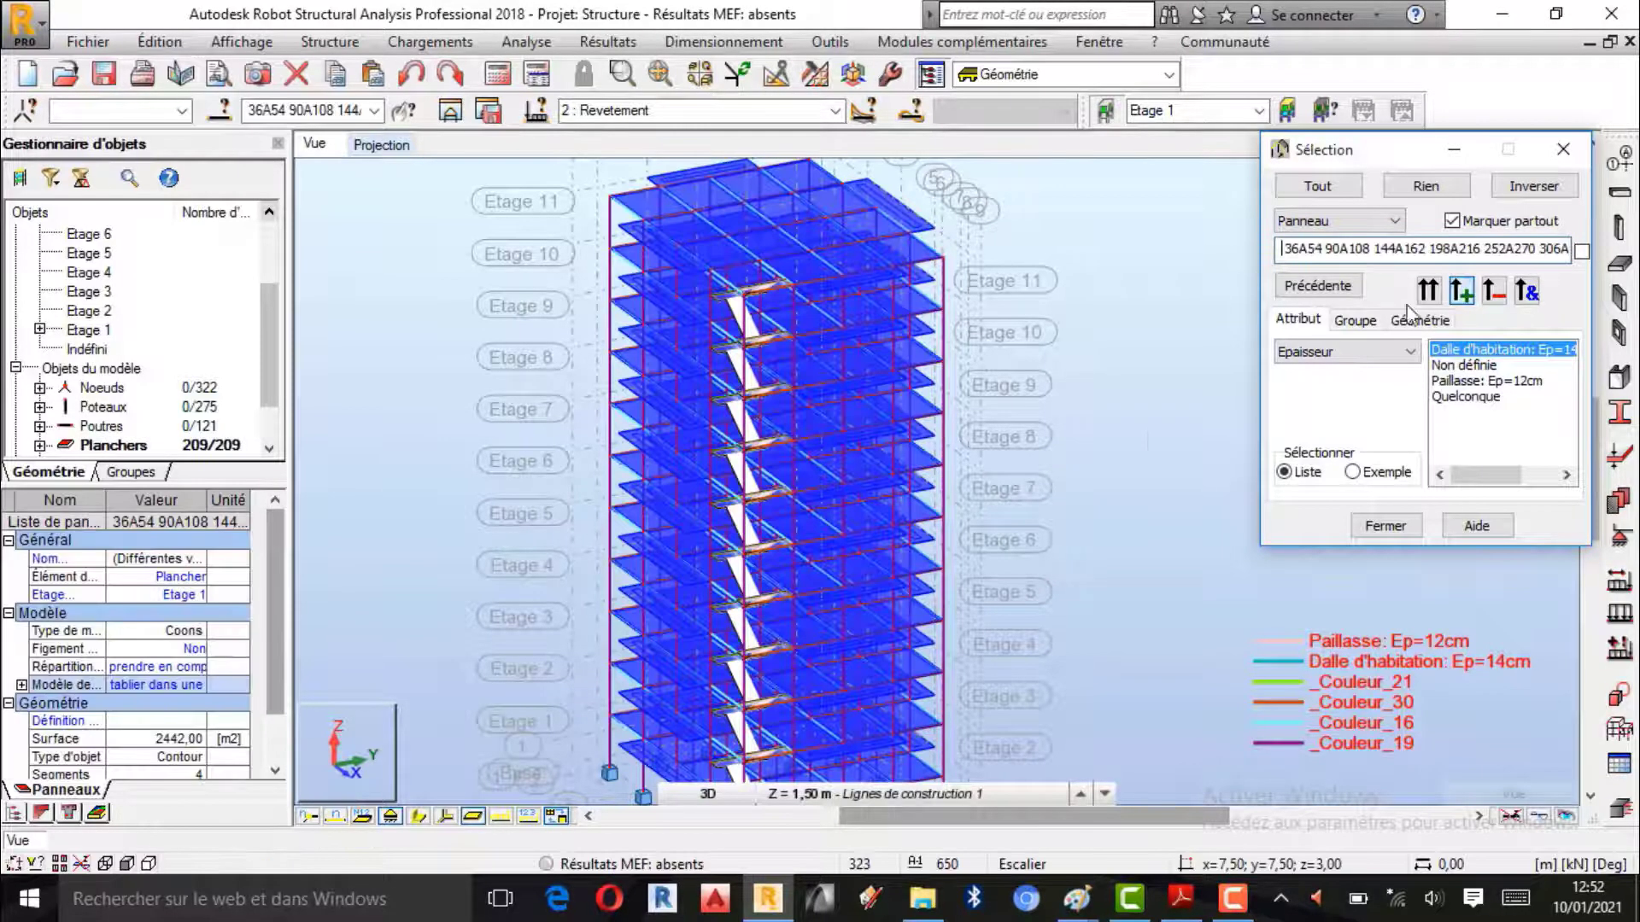
- Add all panels with the thickness attribute "Paillasse: Ep=12cm" to the panel selection
{"action": "scroll", "coordinate": [1011, 438], "scroll_direction": "down", "scroll_amount": 1}
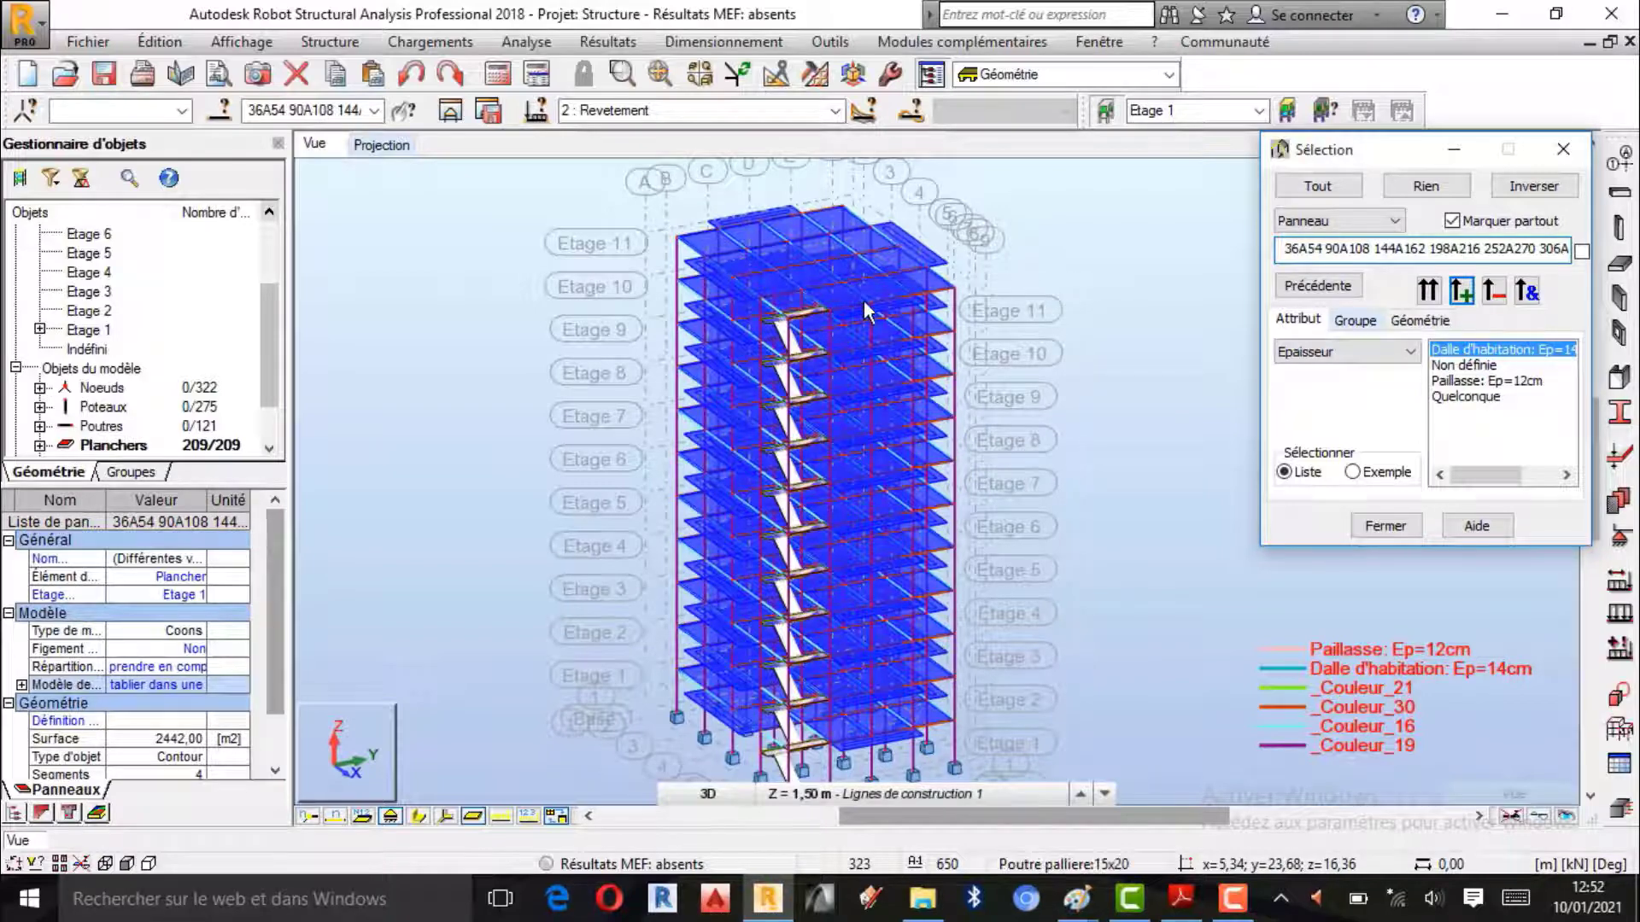
{"action": "scroll", "coordinate": [829, 282], "scroll_direction": "up", "scroll_amount": 1}
{"action": "scroll", "coordinate": [772, 259], "scroll_direction": "down", "scroll_amount": 1}
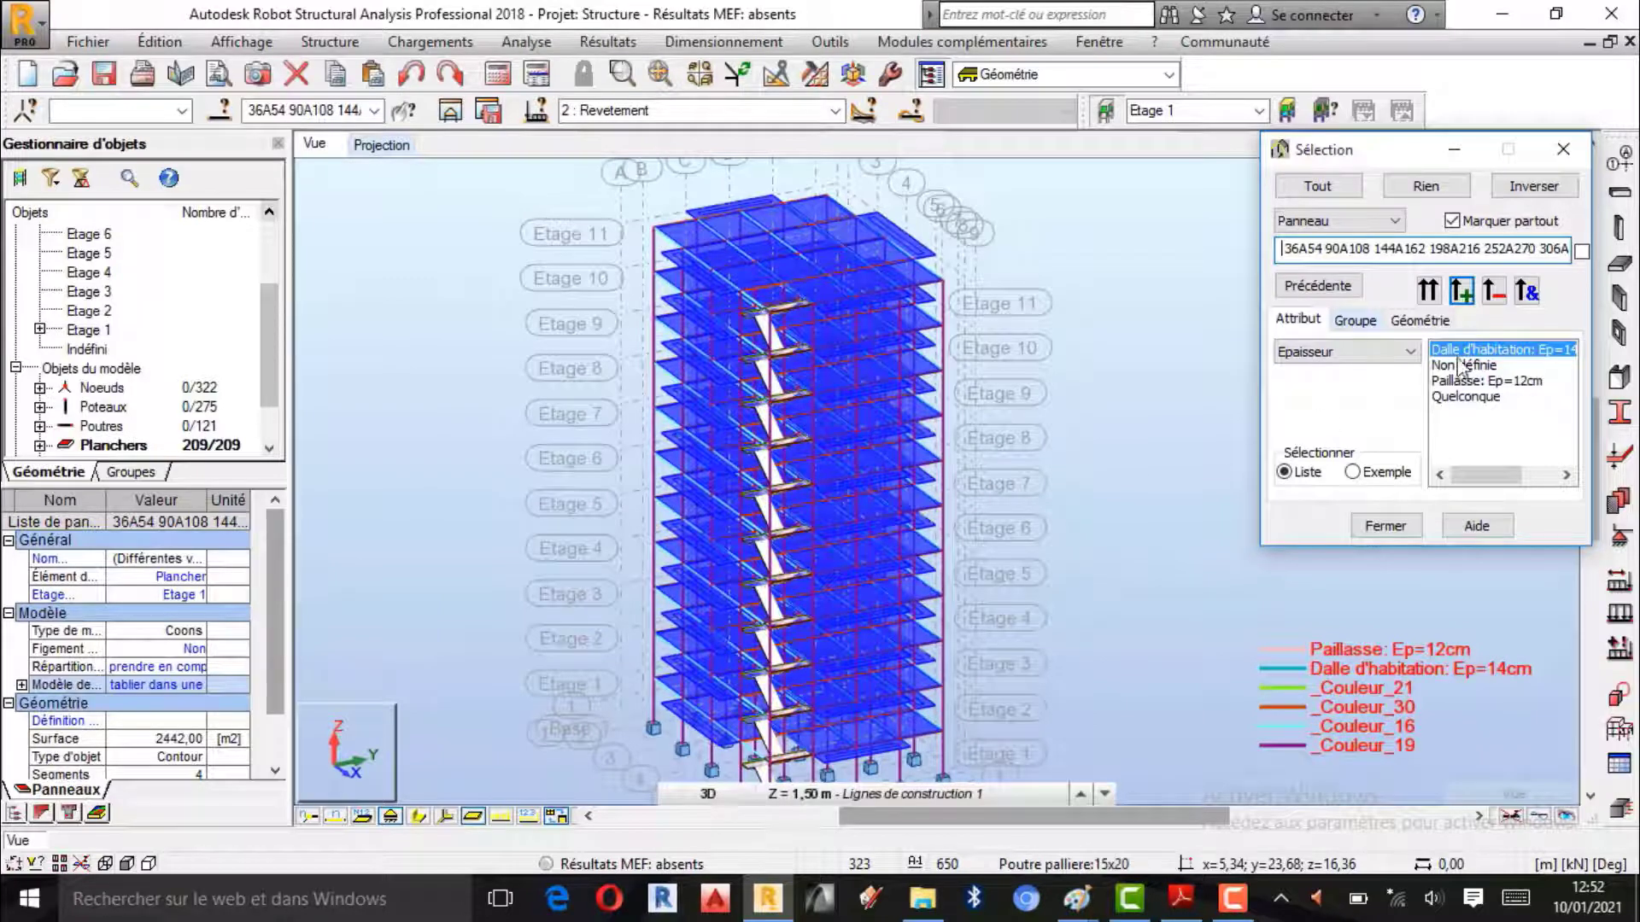
{"action": "left_click", "coordinate": [1478, 382]}
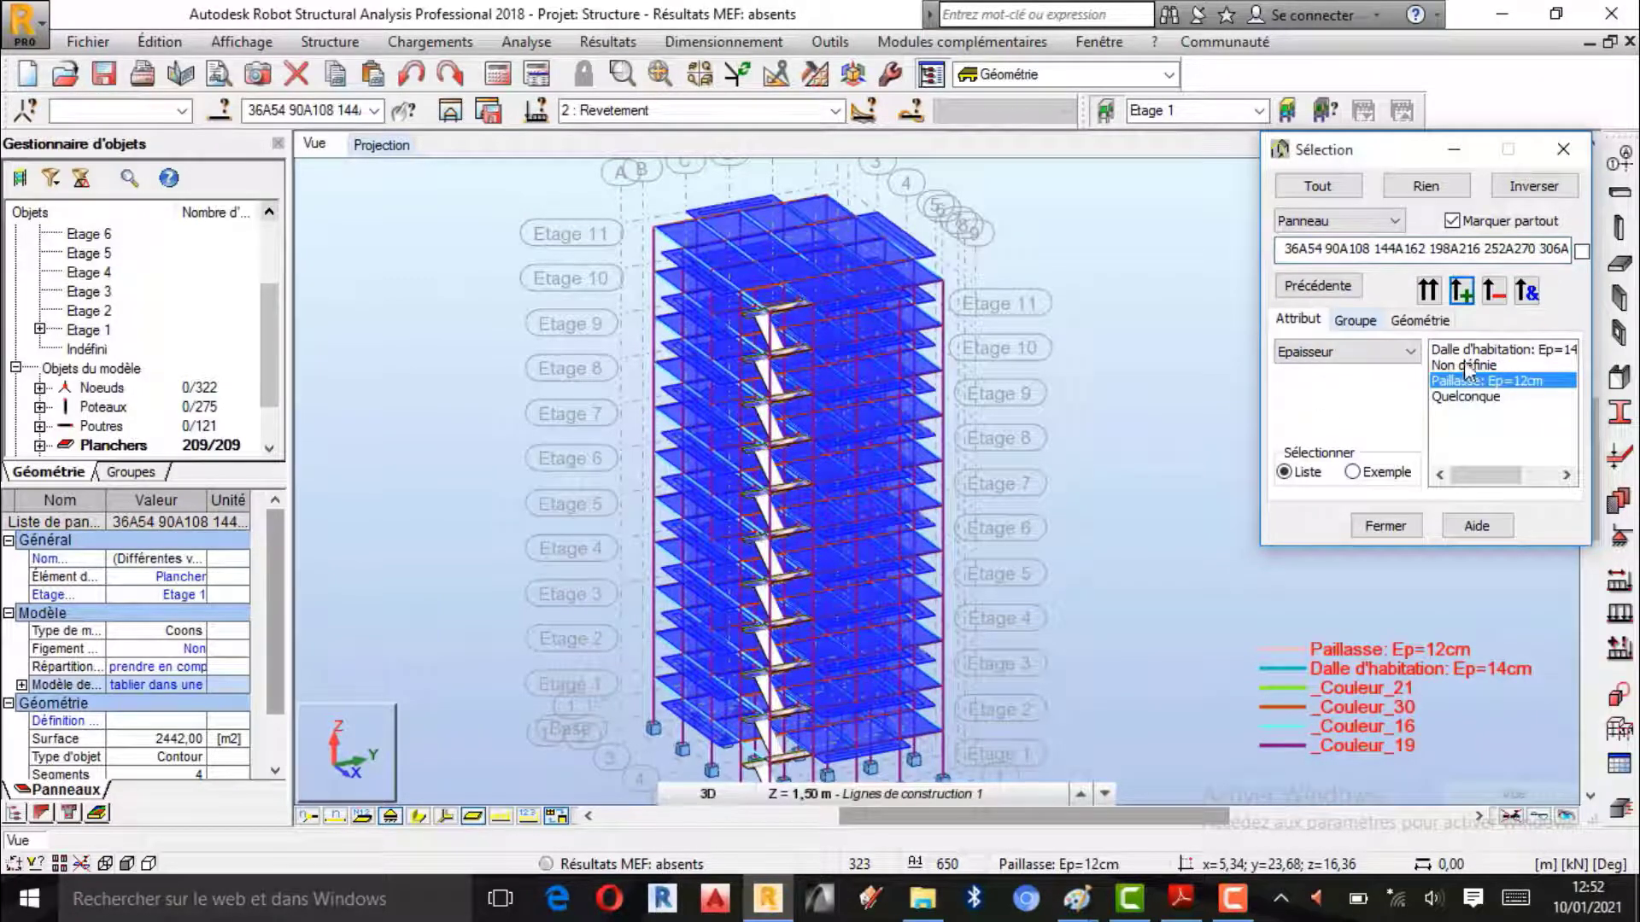
{"action": "left_click", "coordinate": [1462, 292]}
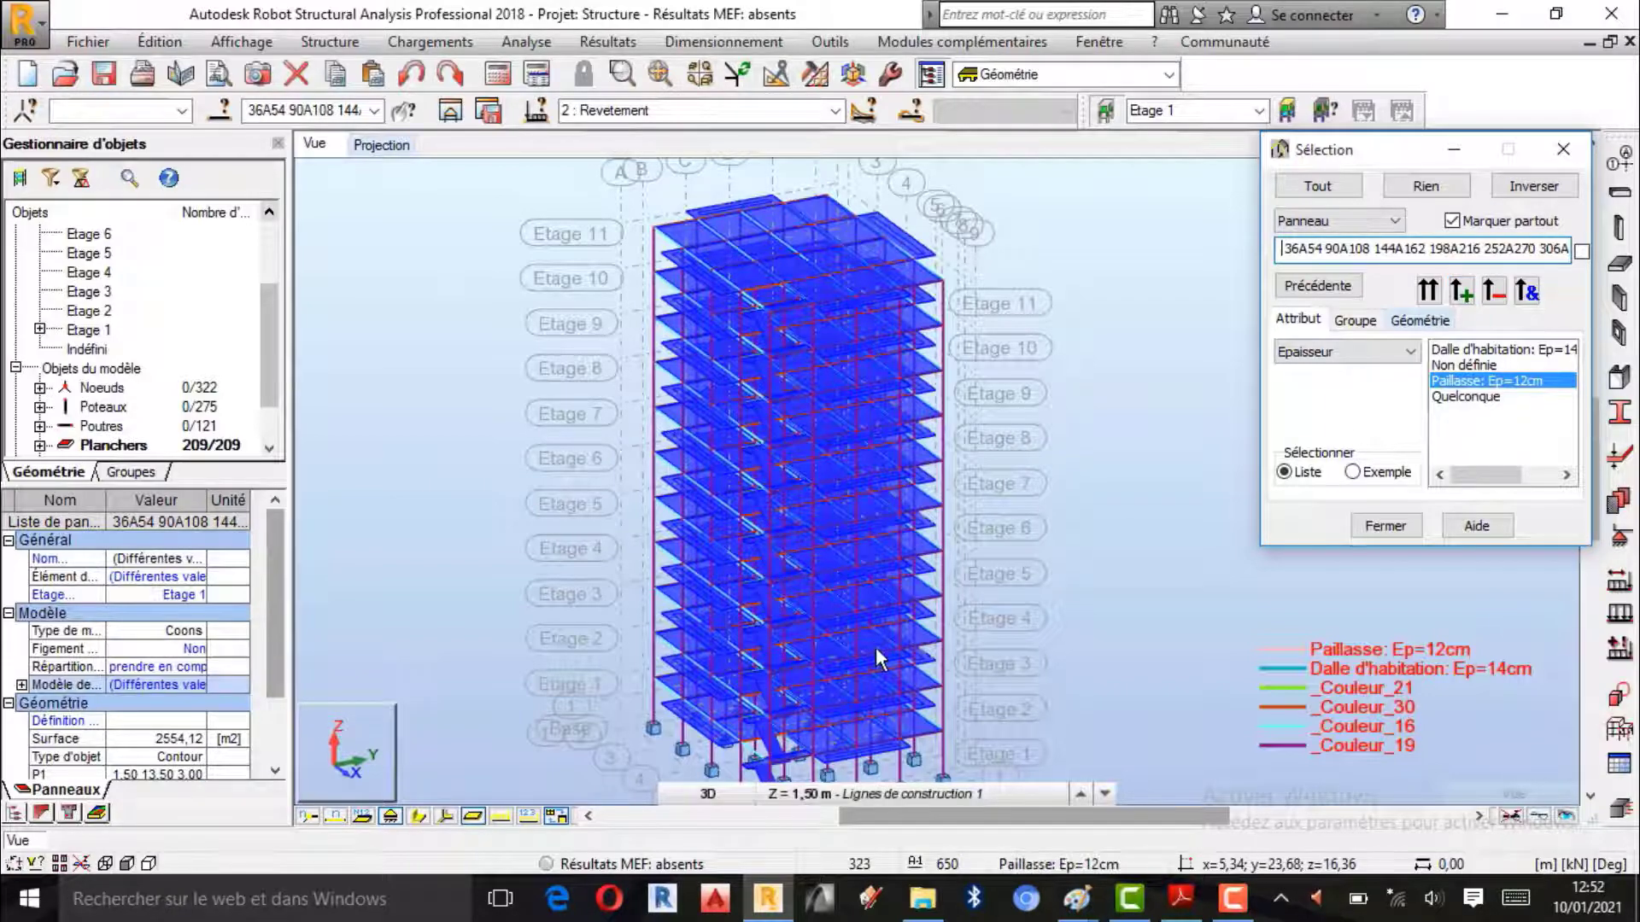
- Rotate the building model in 3D to see the selected slabs and stair flights from another side, and clear the selection
{"action": "scroll", "coordinate": [874, 648], "scroll_direction": "up", "scroll_amount": 2}
{"action": "right_click", "coordinate": [1159, 410]}
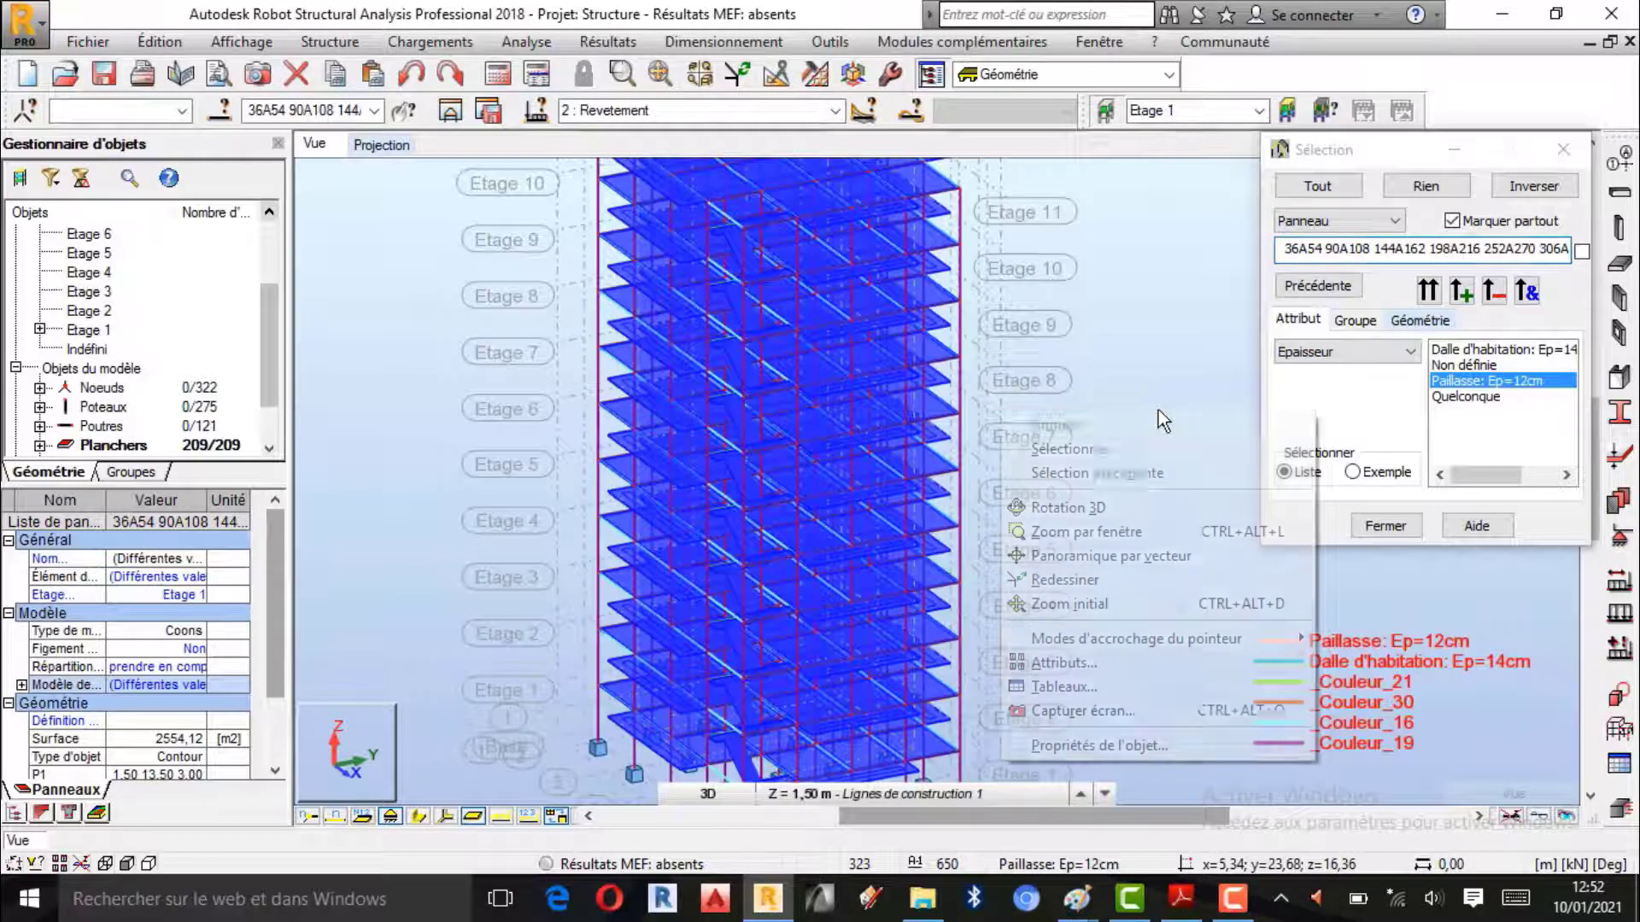
{"action": "left_click", "coordinate": [1067, 506]}
{"action": "left_click_drag", "start_coordinate": [944, 512], "coordinate": [885, 524]}
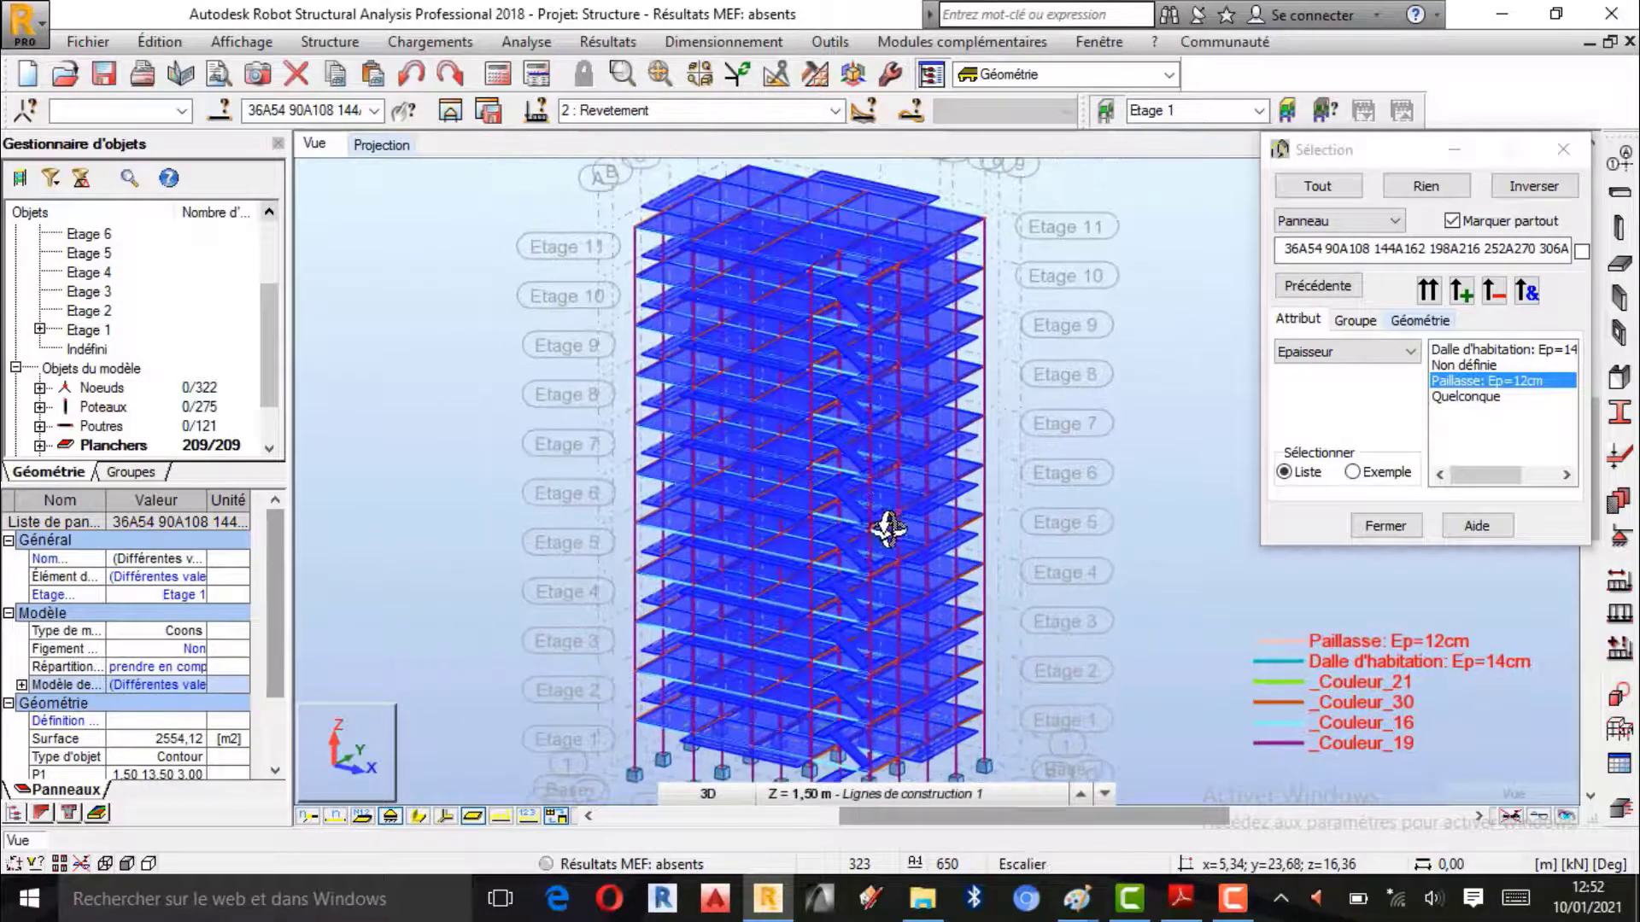
{"action": "right_click", "coordinate": [1162, 318]}
{"action": "left_click", "coordinate": [1138, 337]}
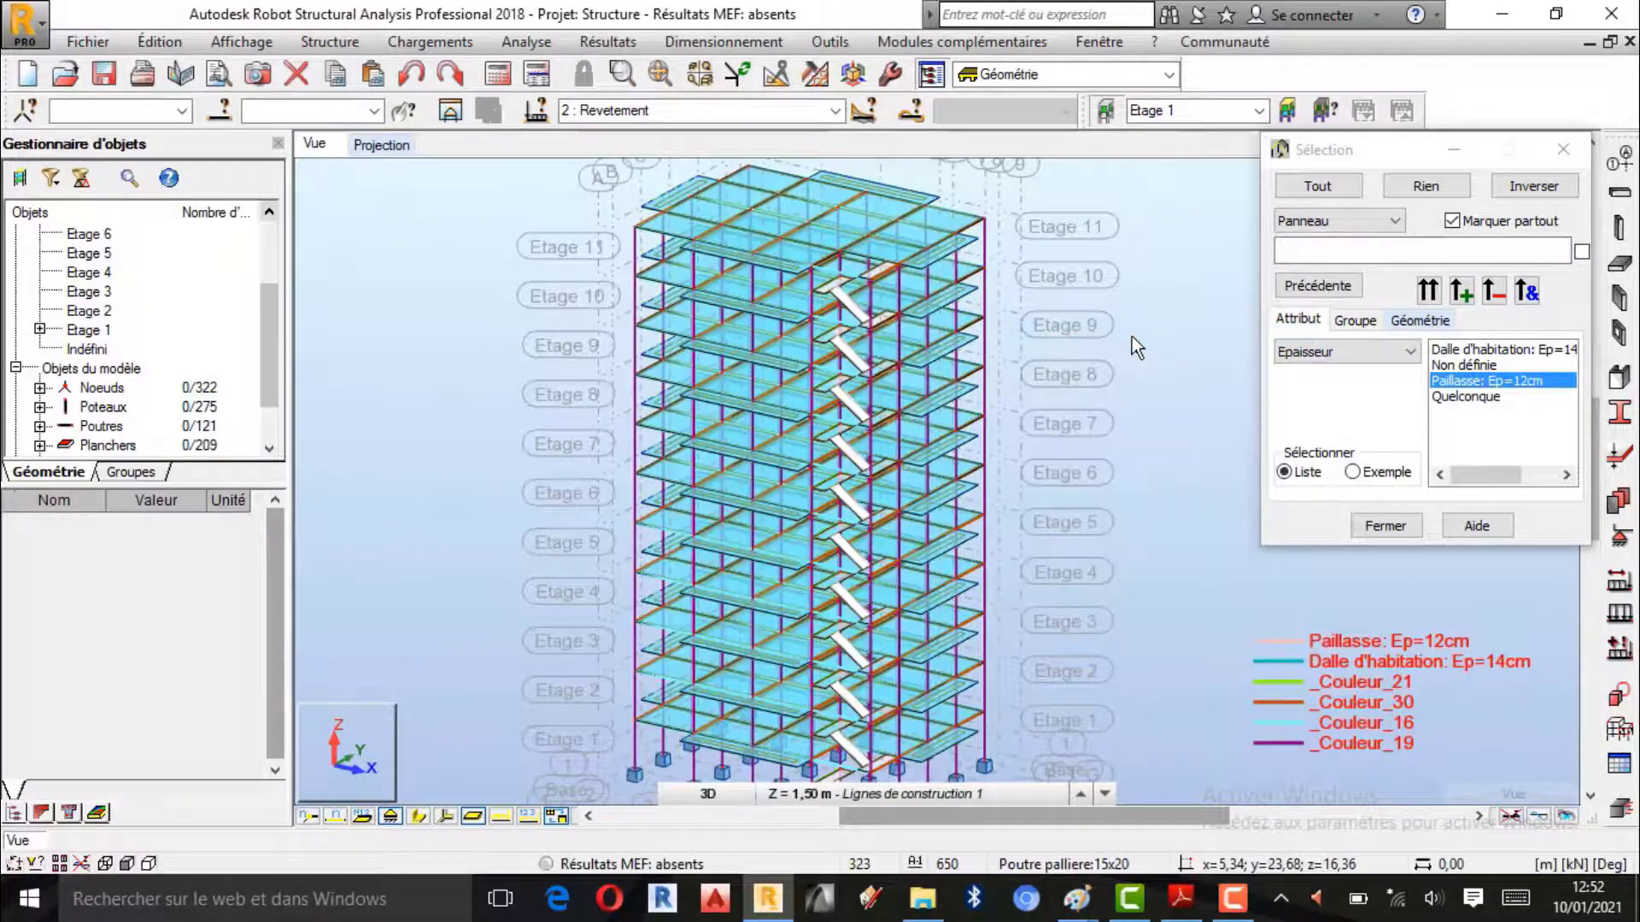
- Select all panels with the thickness attributes "Dalle d'habitation: Ep=14cm" and "Paillasse: Ep=12cm"
{"action": "left_click", "coordinate": [1482, 350]}
{"action": "left_click", "coordinate": [1461, 293]}
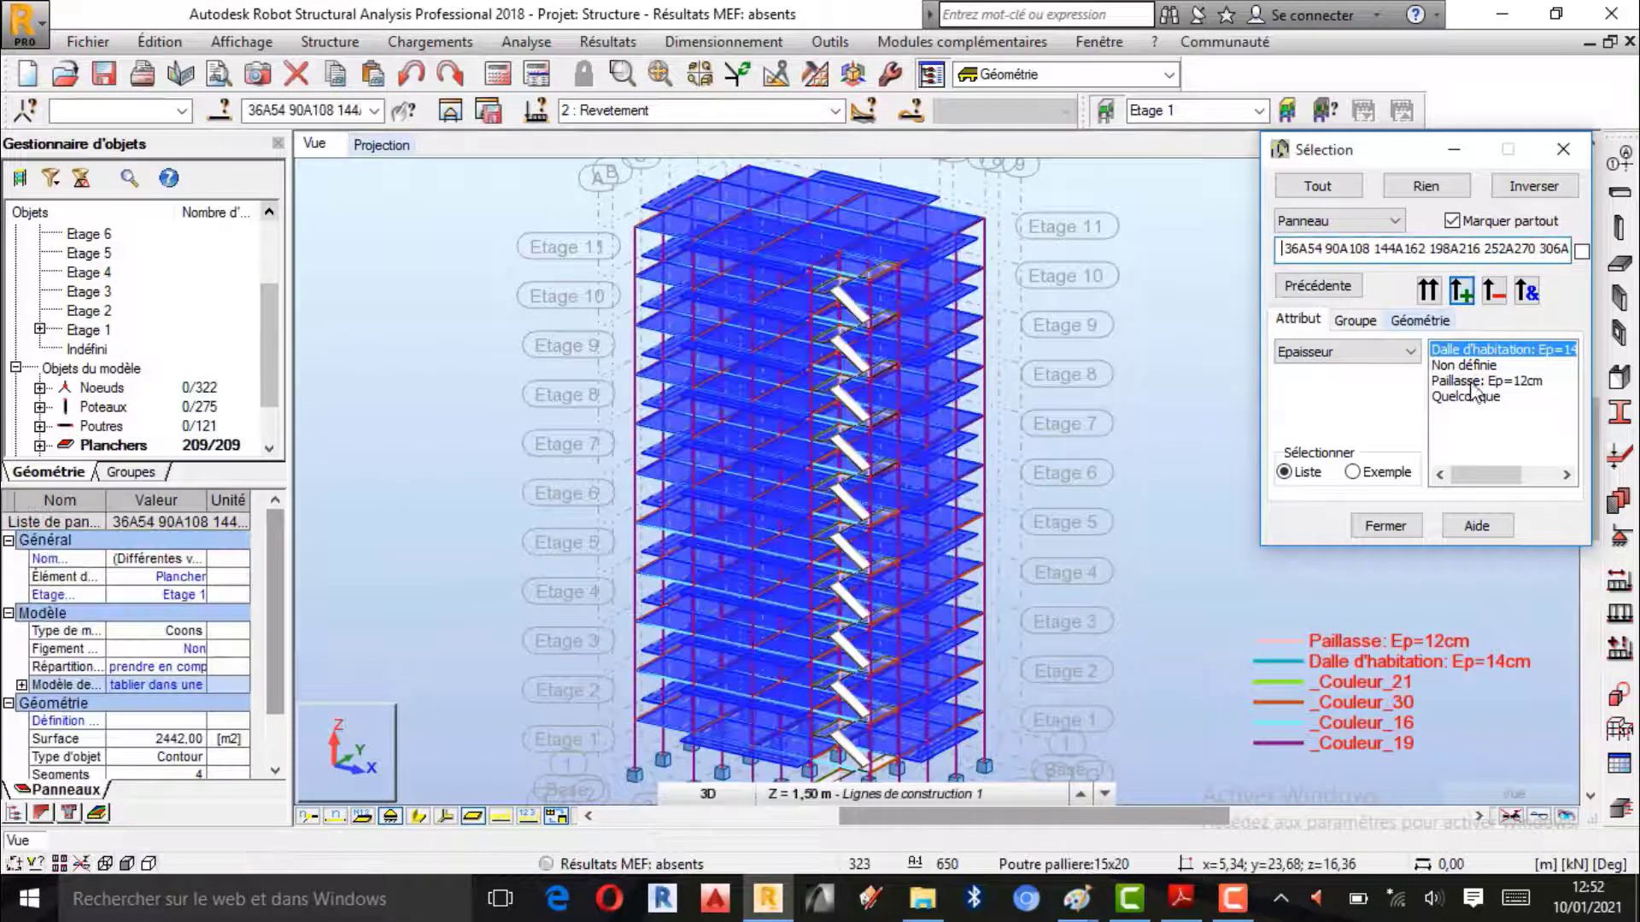
{"action": "left_click", "coordinate": [1482, 381]}
{"action": "left_click", "coordinate": [1461, 293]}
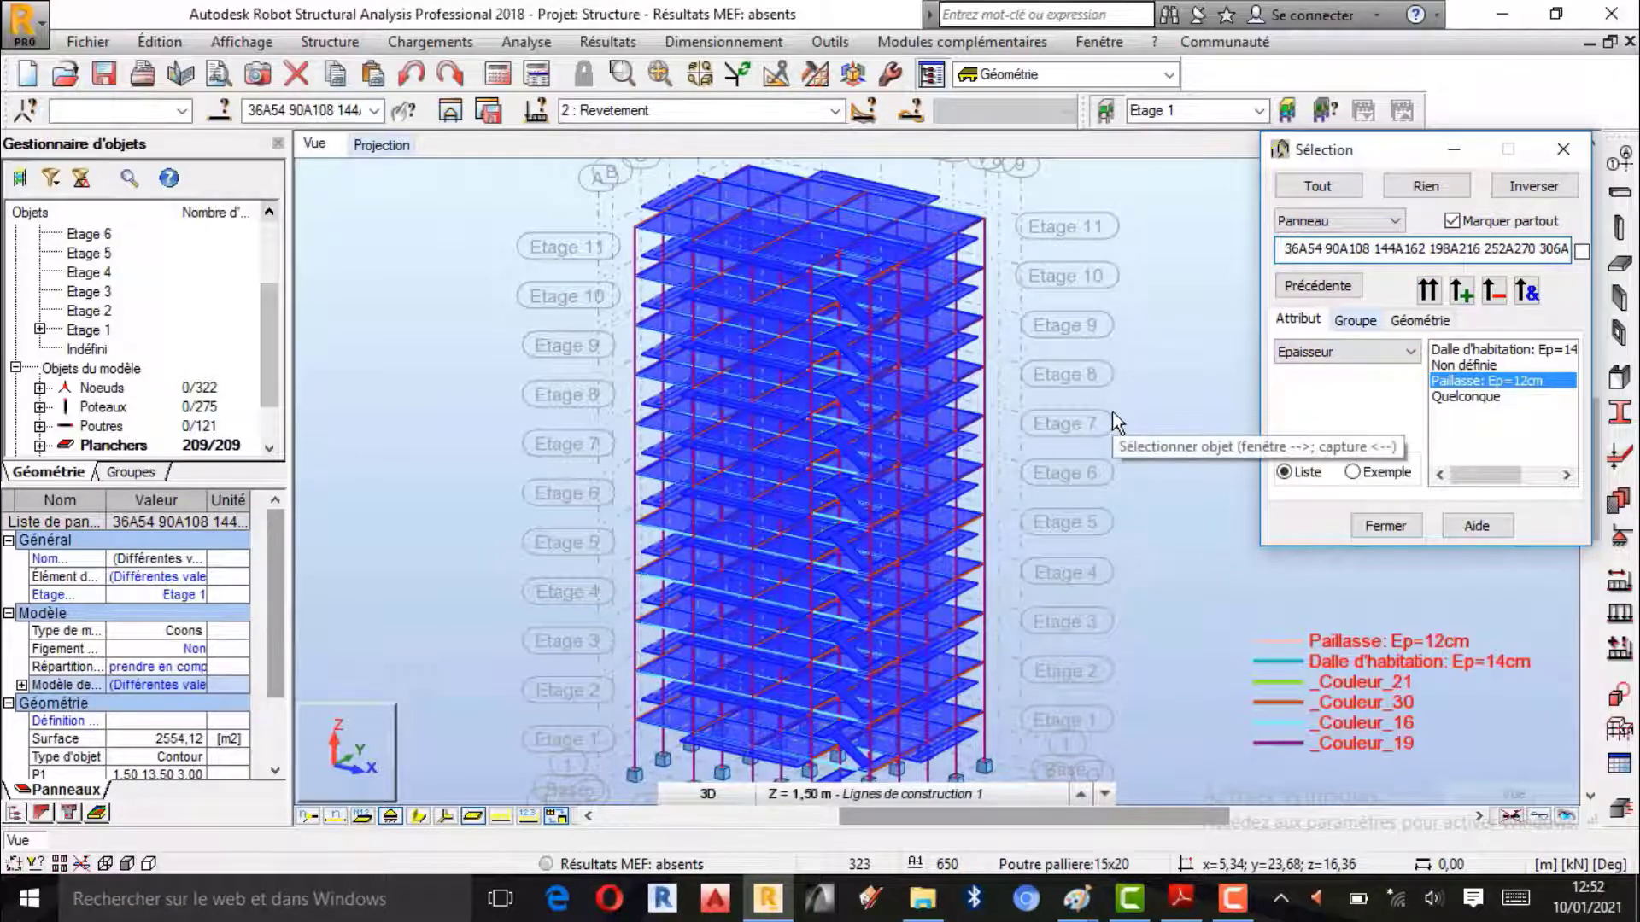
- Start defining a uniform surface load for load case 2 "Revetement"
{"action": "left_click", "coordinate": [1624, 628]}
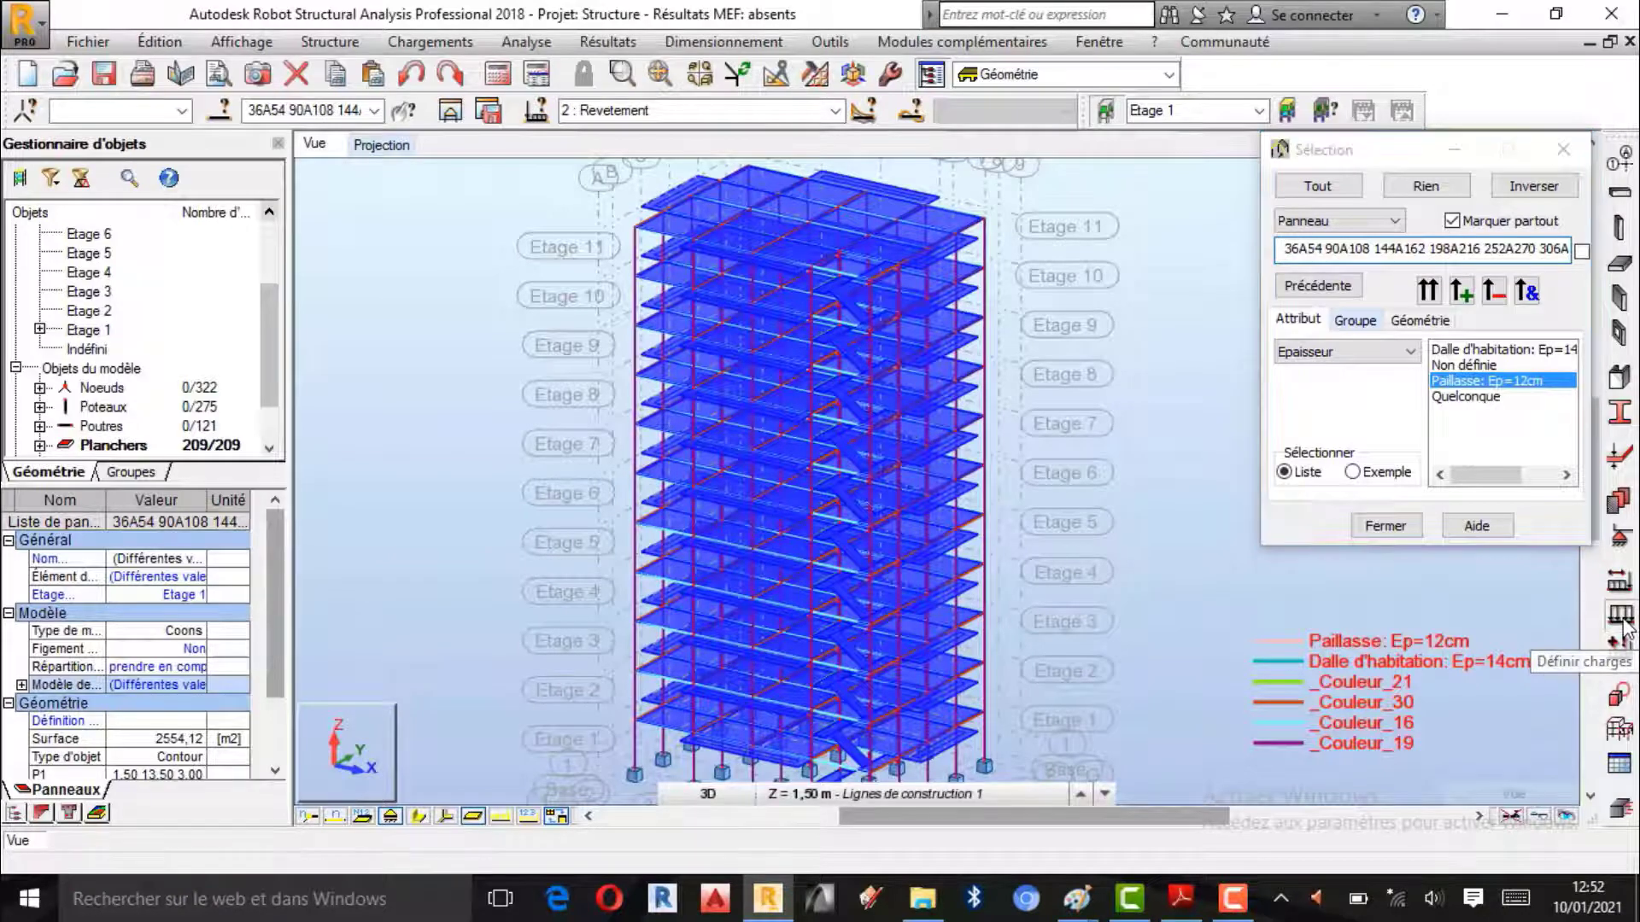
{"action": "left_click_drag", "start_coordinate": [1257, 165], "coordinate": [373, 203]}
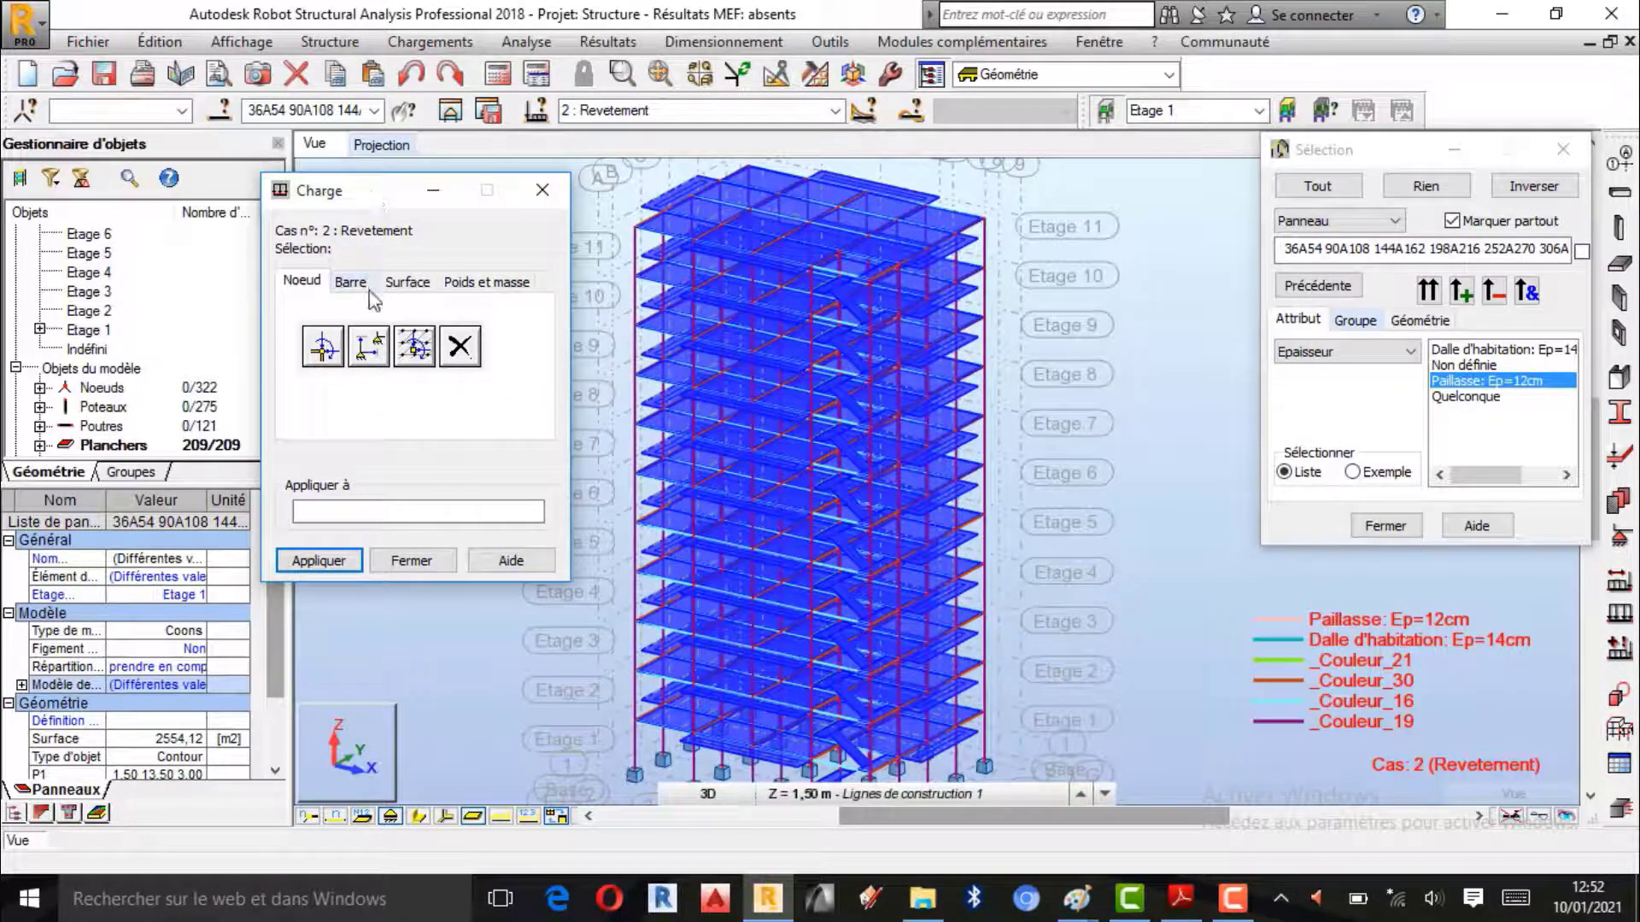
{"action": "left_click", "coordinate": [394, 286]}
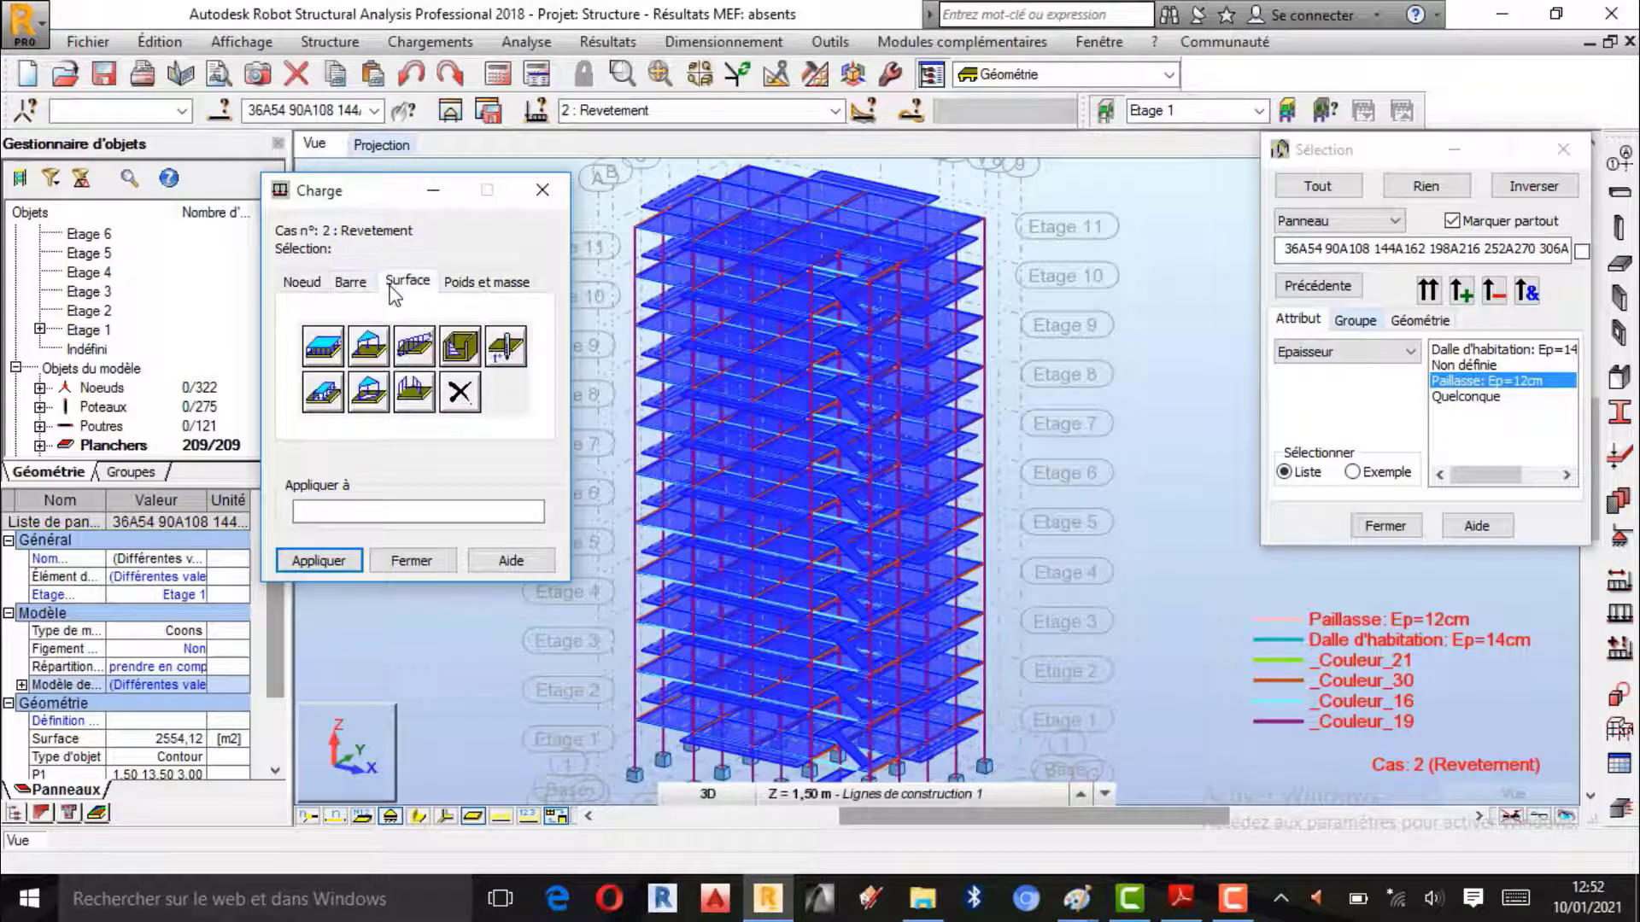
{"action": "left_click", "coordinate": [321, 346]}
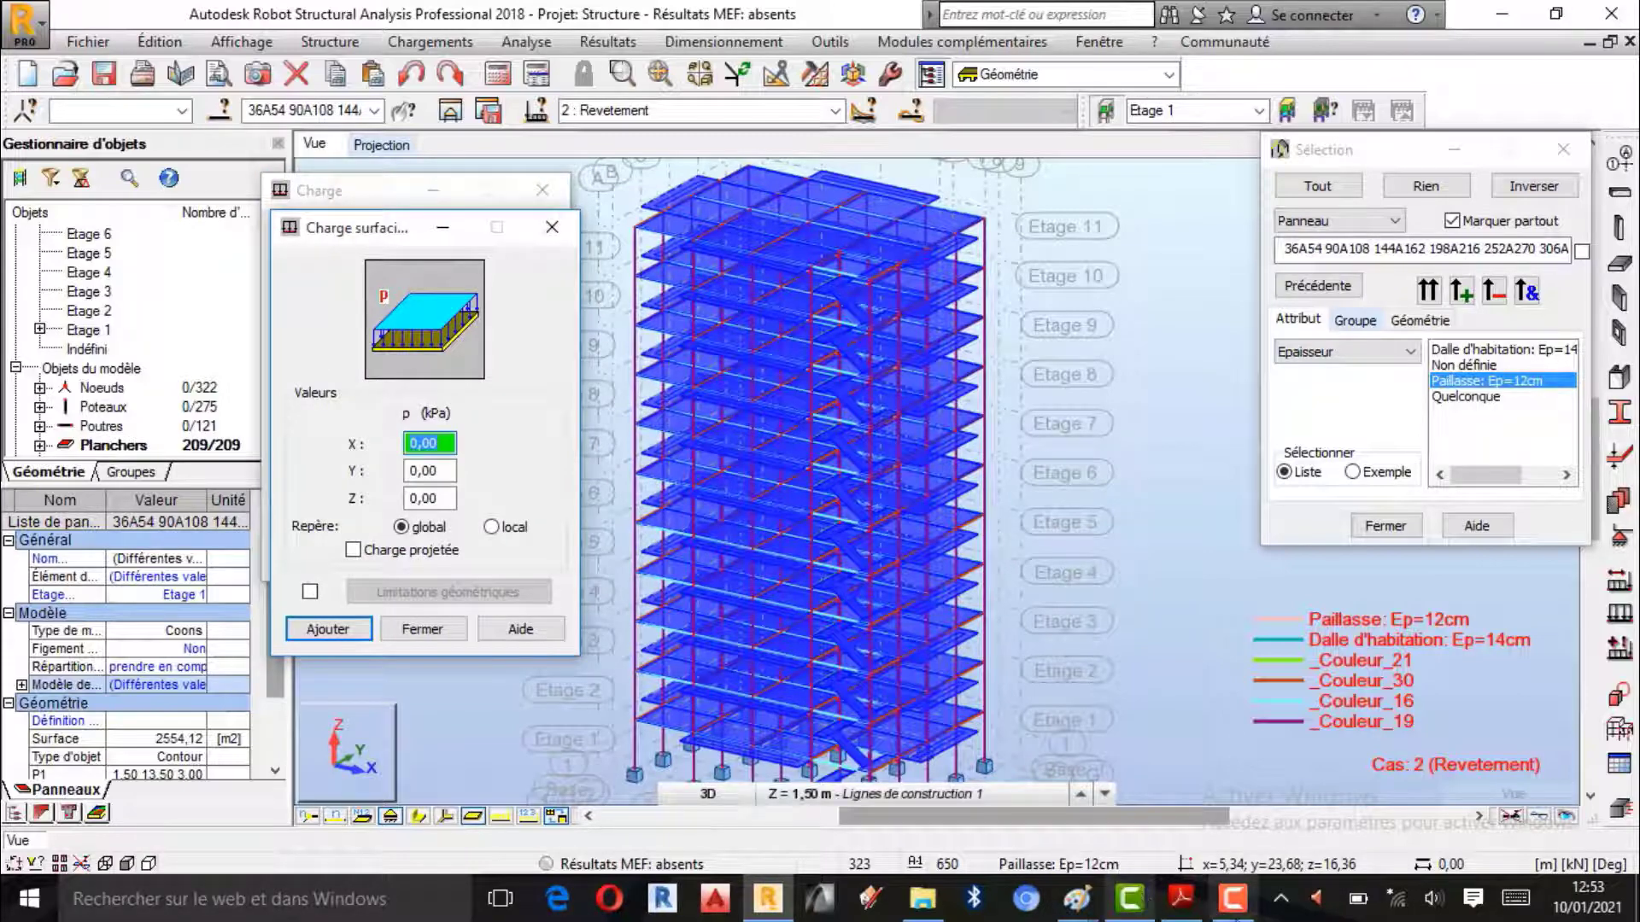
- Switch to Adobe Reader, look up the Revêtement load value in "Chargement de la Structure Formation 001.pdf", and return to the model
{"action": "mouse_move", "coordinate": [1189, 907]}
{"action": "left_click", "coordinate": [1189, 833]}
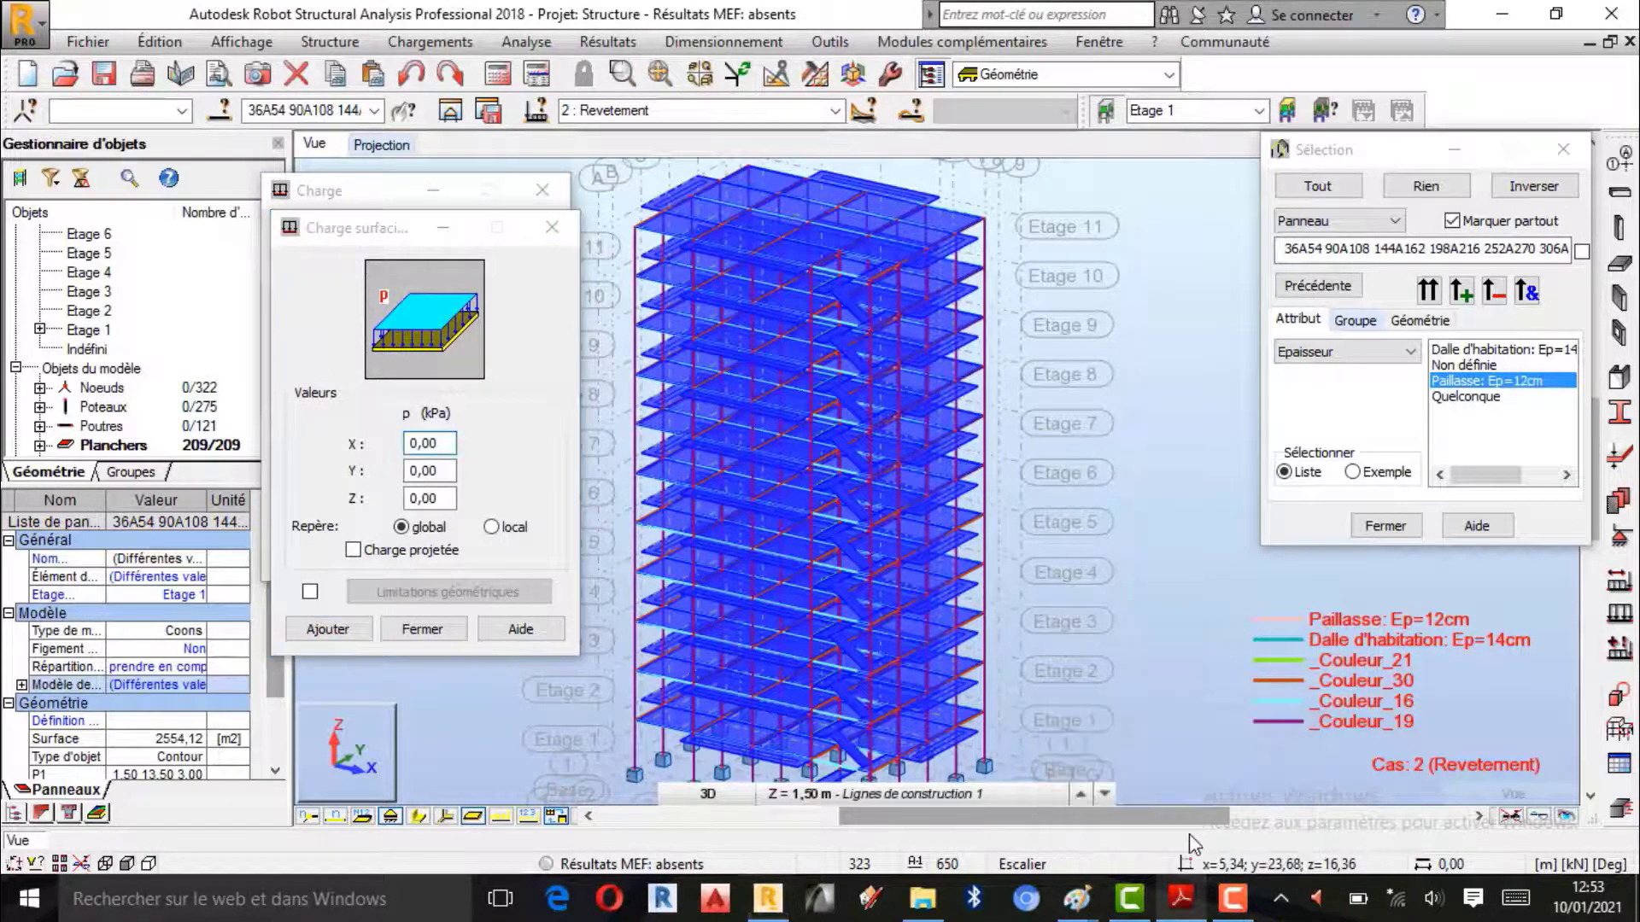
{"action": "left_click", "coordinate": [744, 457]}
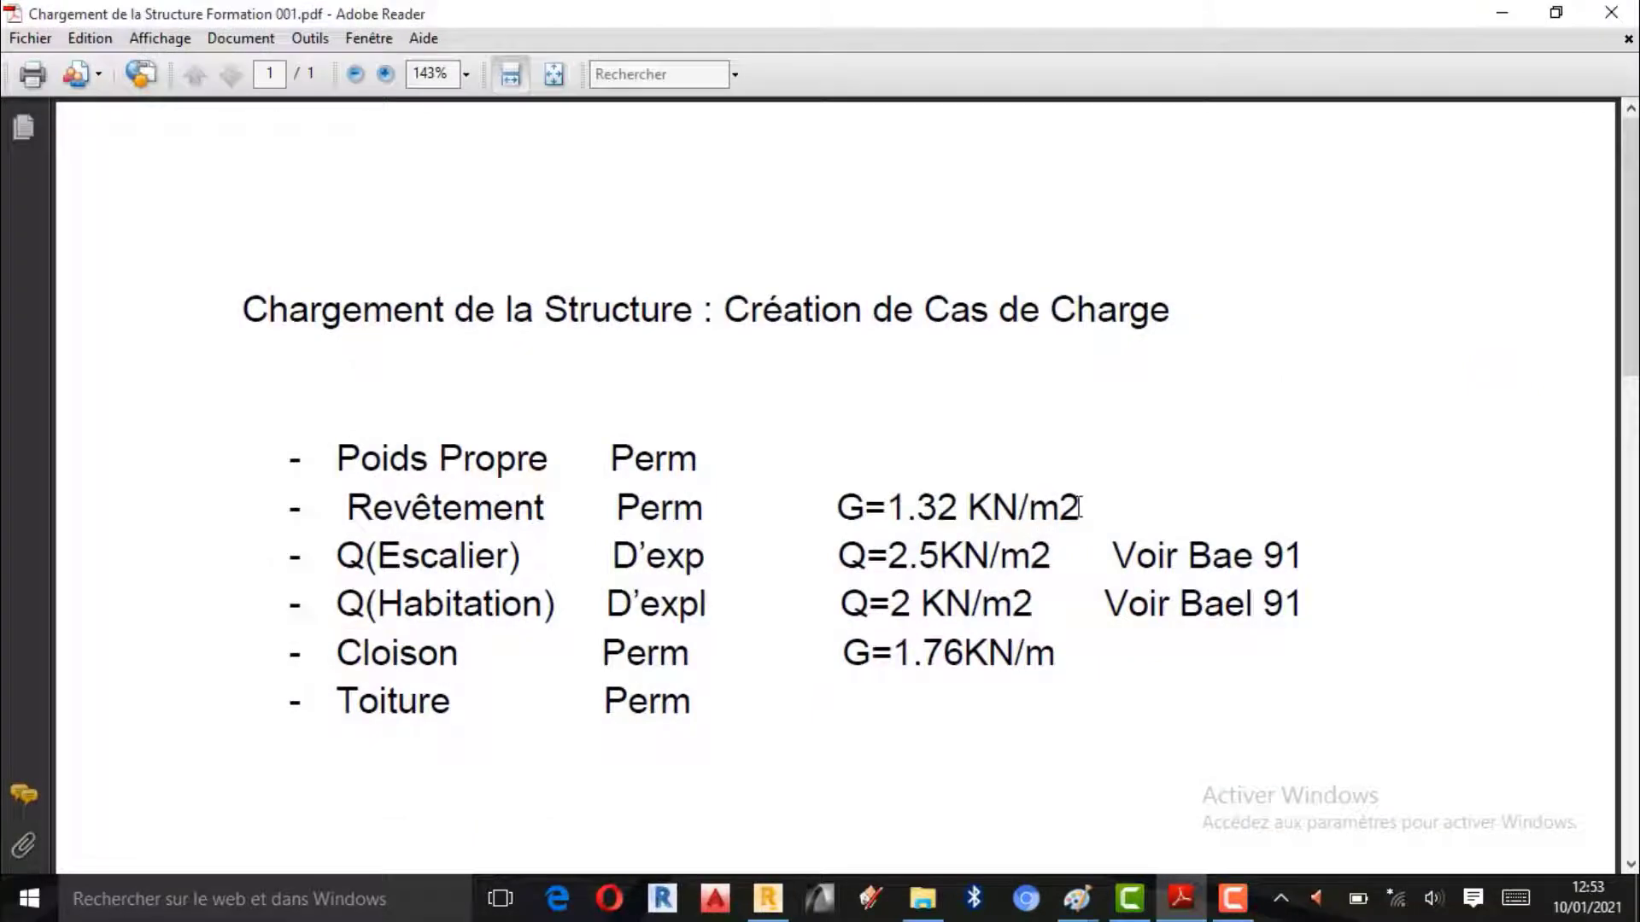
{"action": "left_click_drag", "start_coordinate": [1078, 507], "coordinate": [801, 499]}
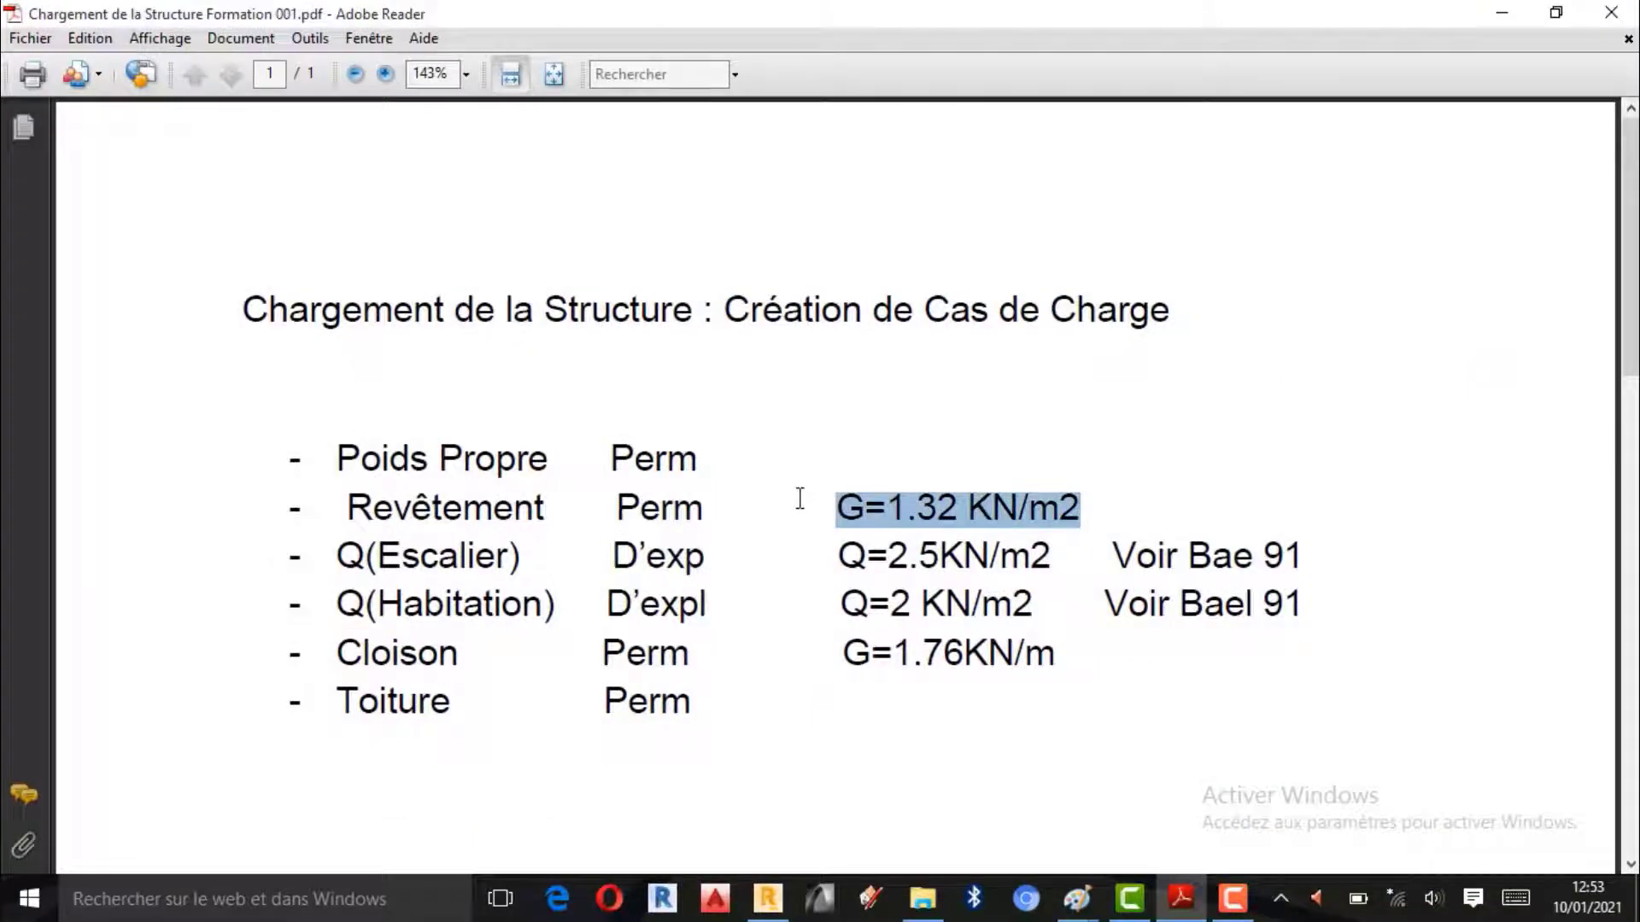
{"action": "left_click", "coordinate": [1503, 12]}
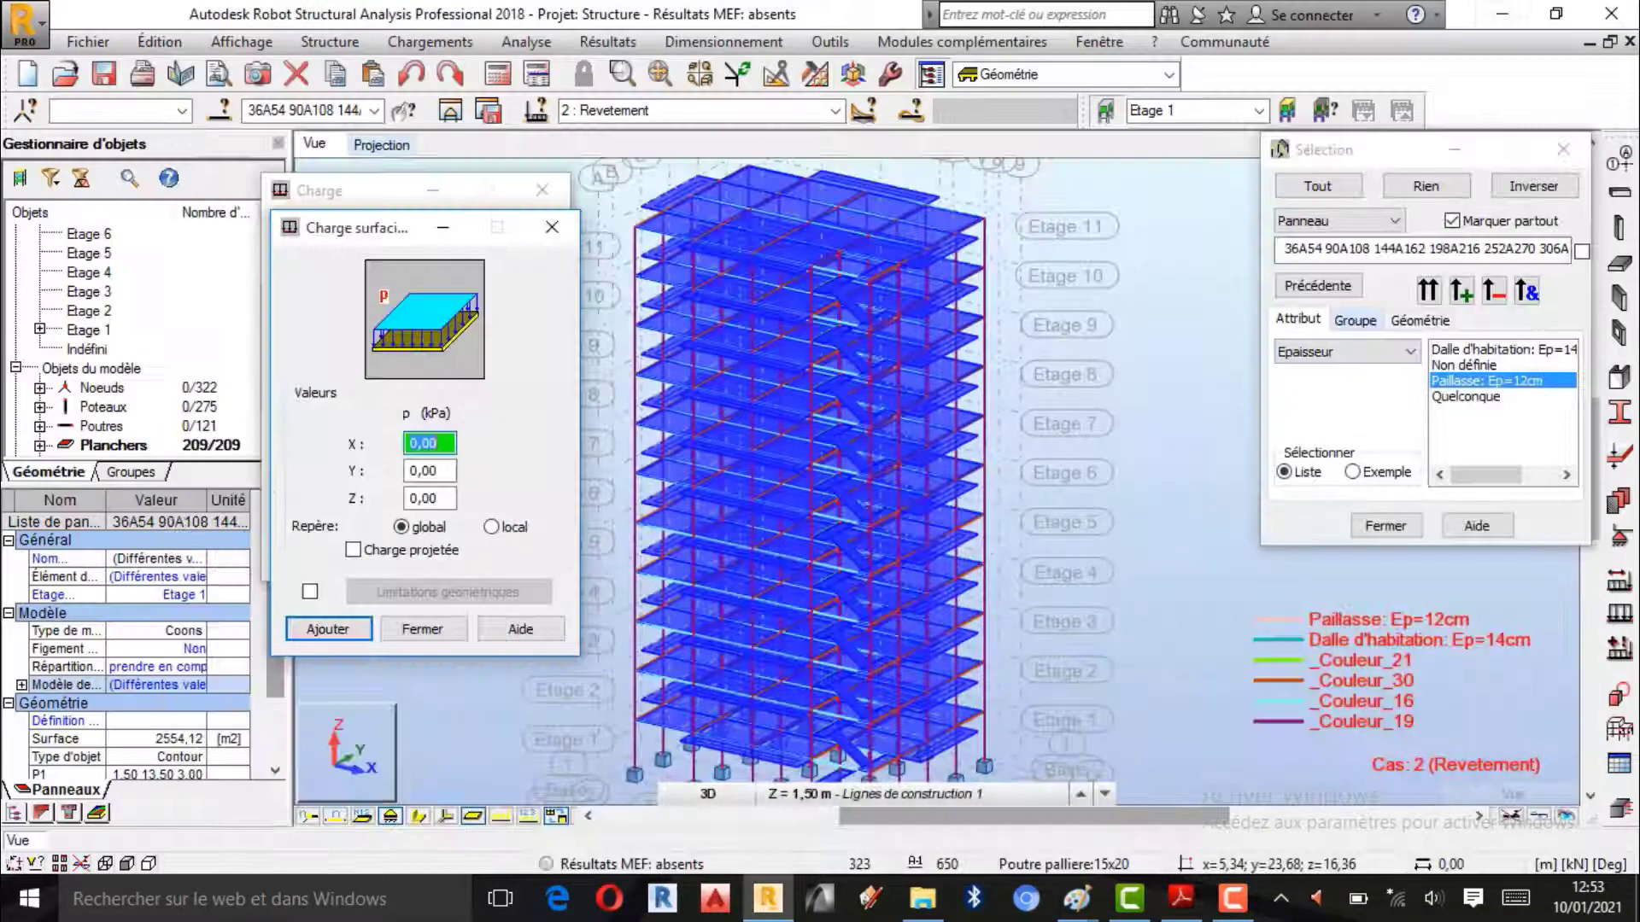
- Set the uniform surface load to -1.32 kPa in Z in the global system and apply it to the selected panels
{"action": "double_click", "coordinate": [438, 499]}
{"action": "left_click", "coordinate": [573, 525]}
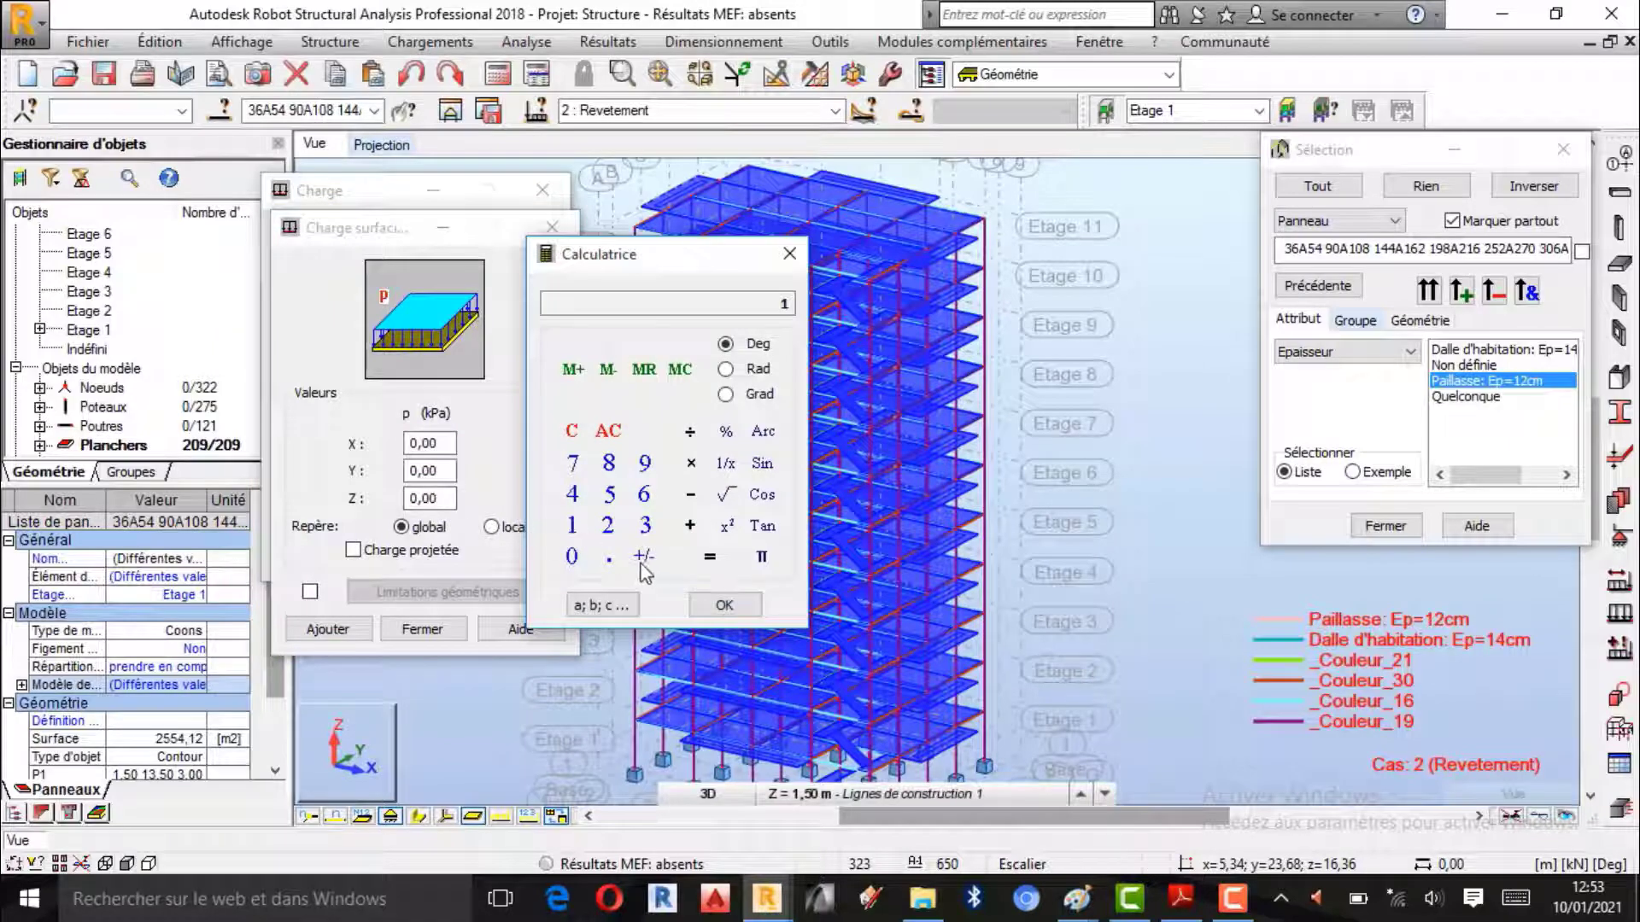
{"action": "left_click", "coordinate": [647, 526]}
{"action": "left_click", "coordinate": [608, 527]}
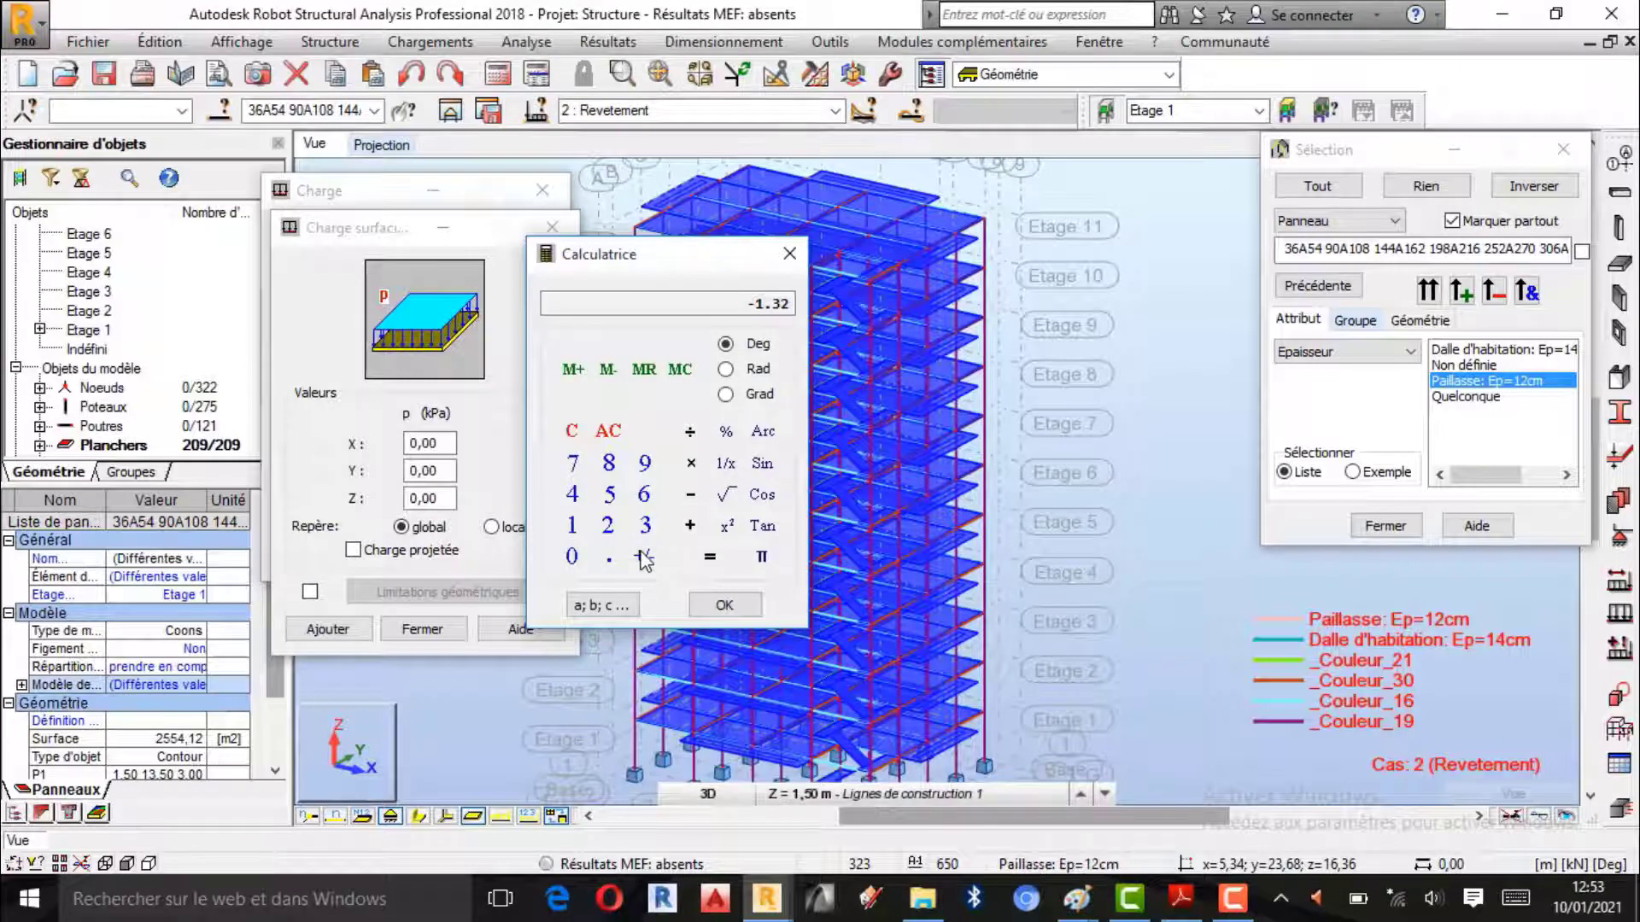
{"action": "left_click", "coordinate": [741, 608]}
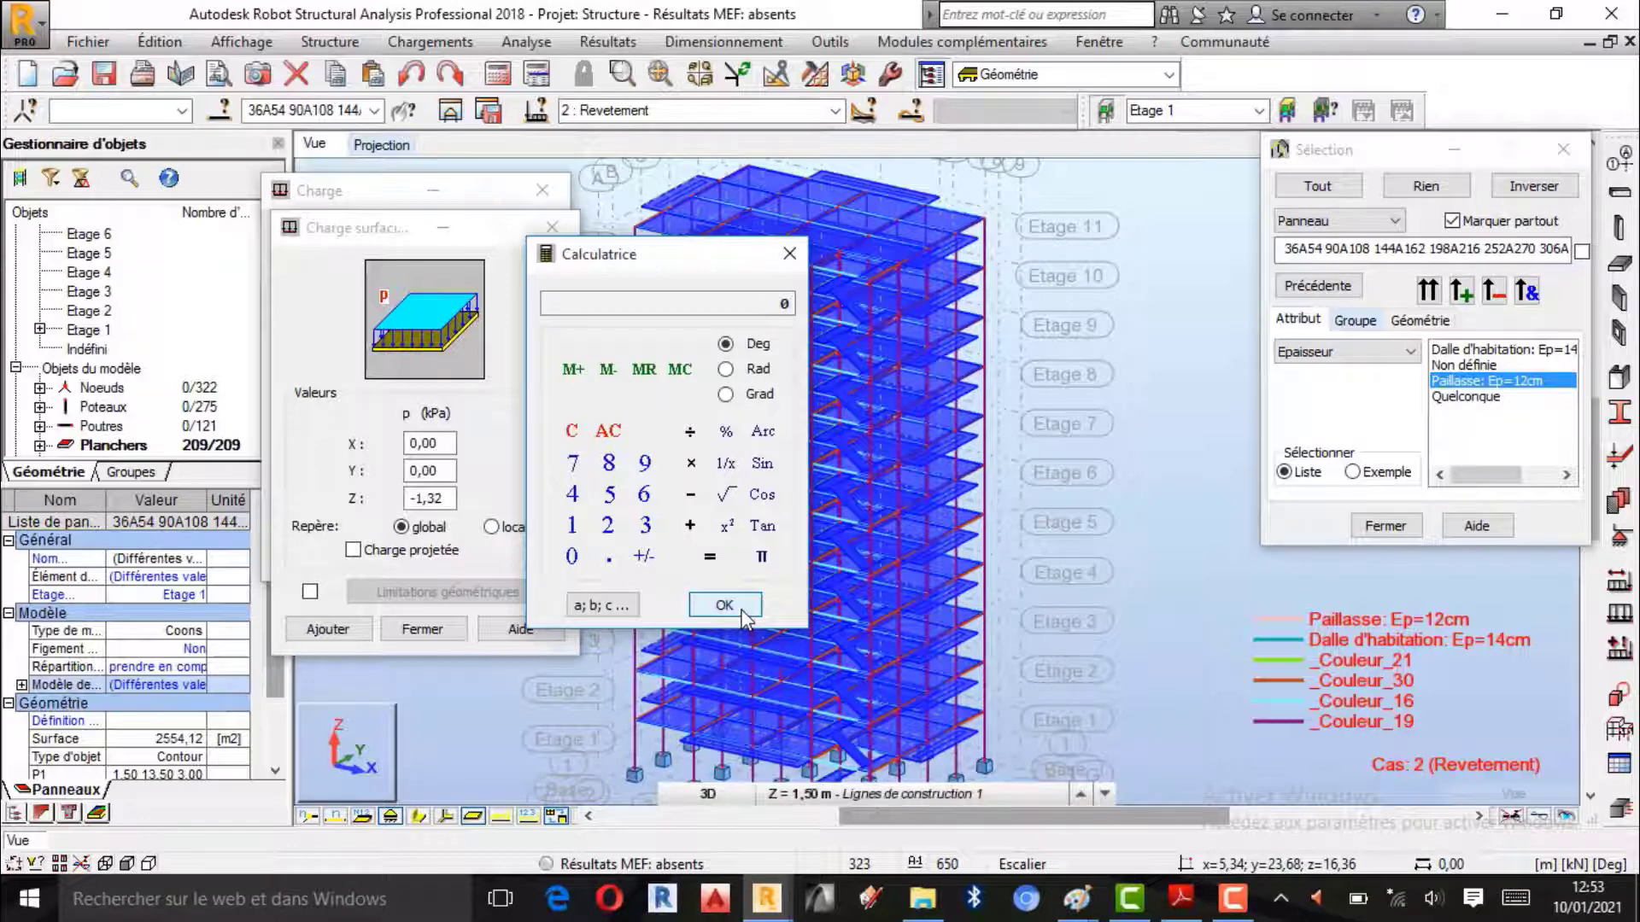
{"action": "left_click", "coordinate": [789, 254]}
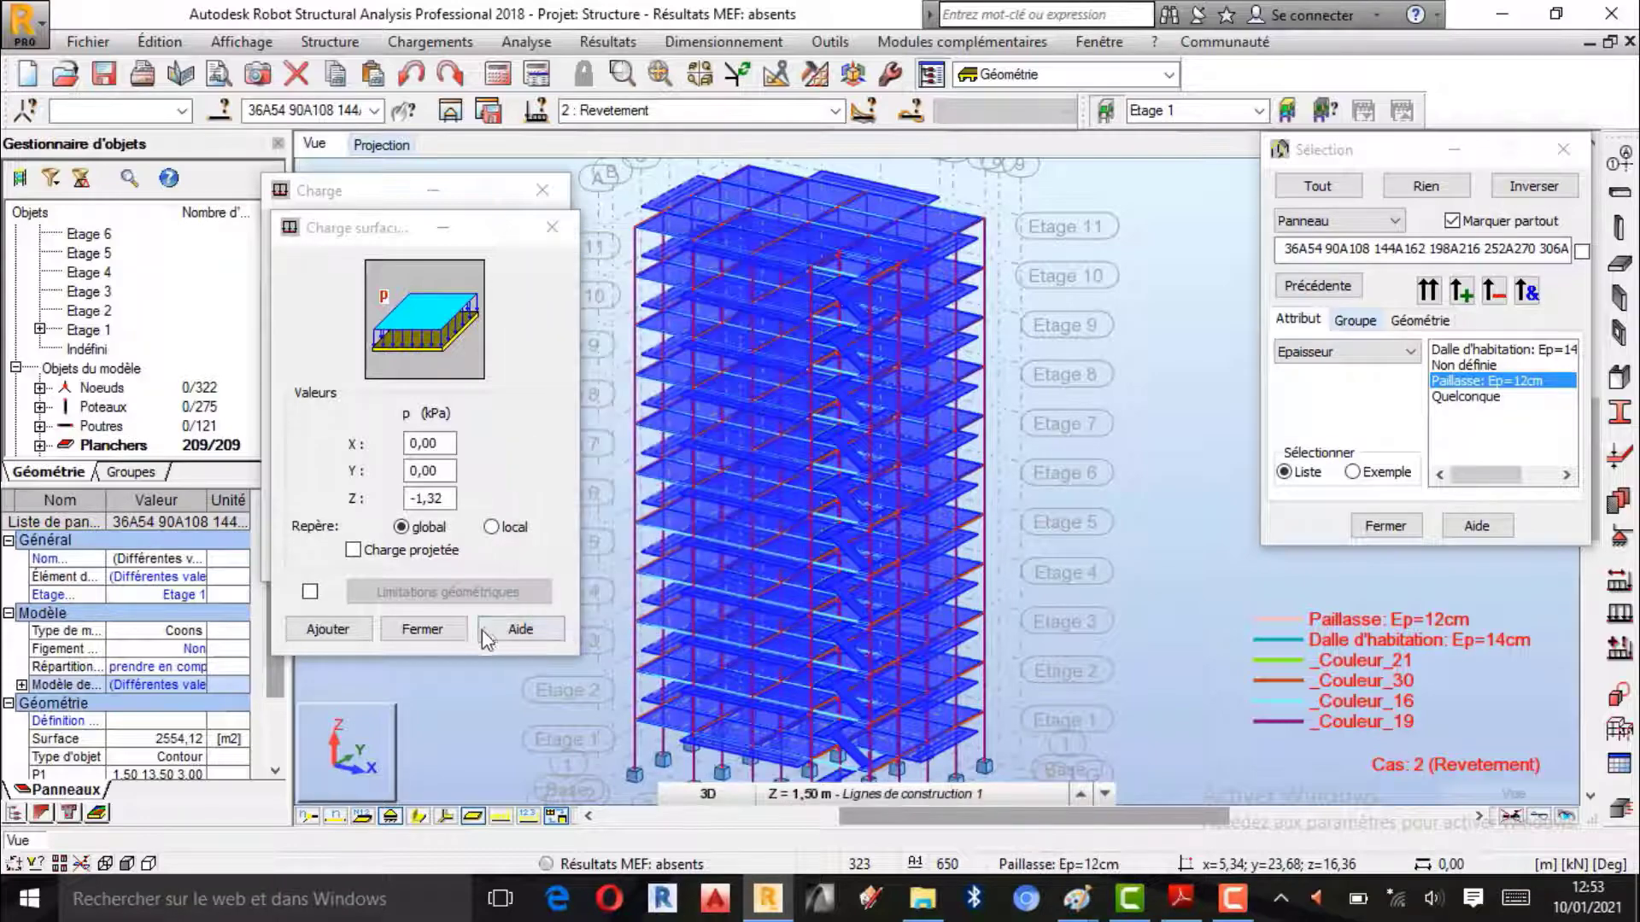
{"action": "left_click", "coordinate": [329, 629]}
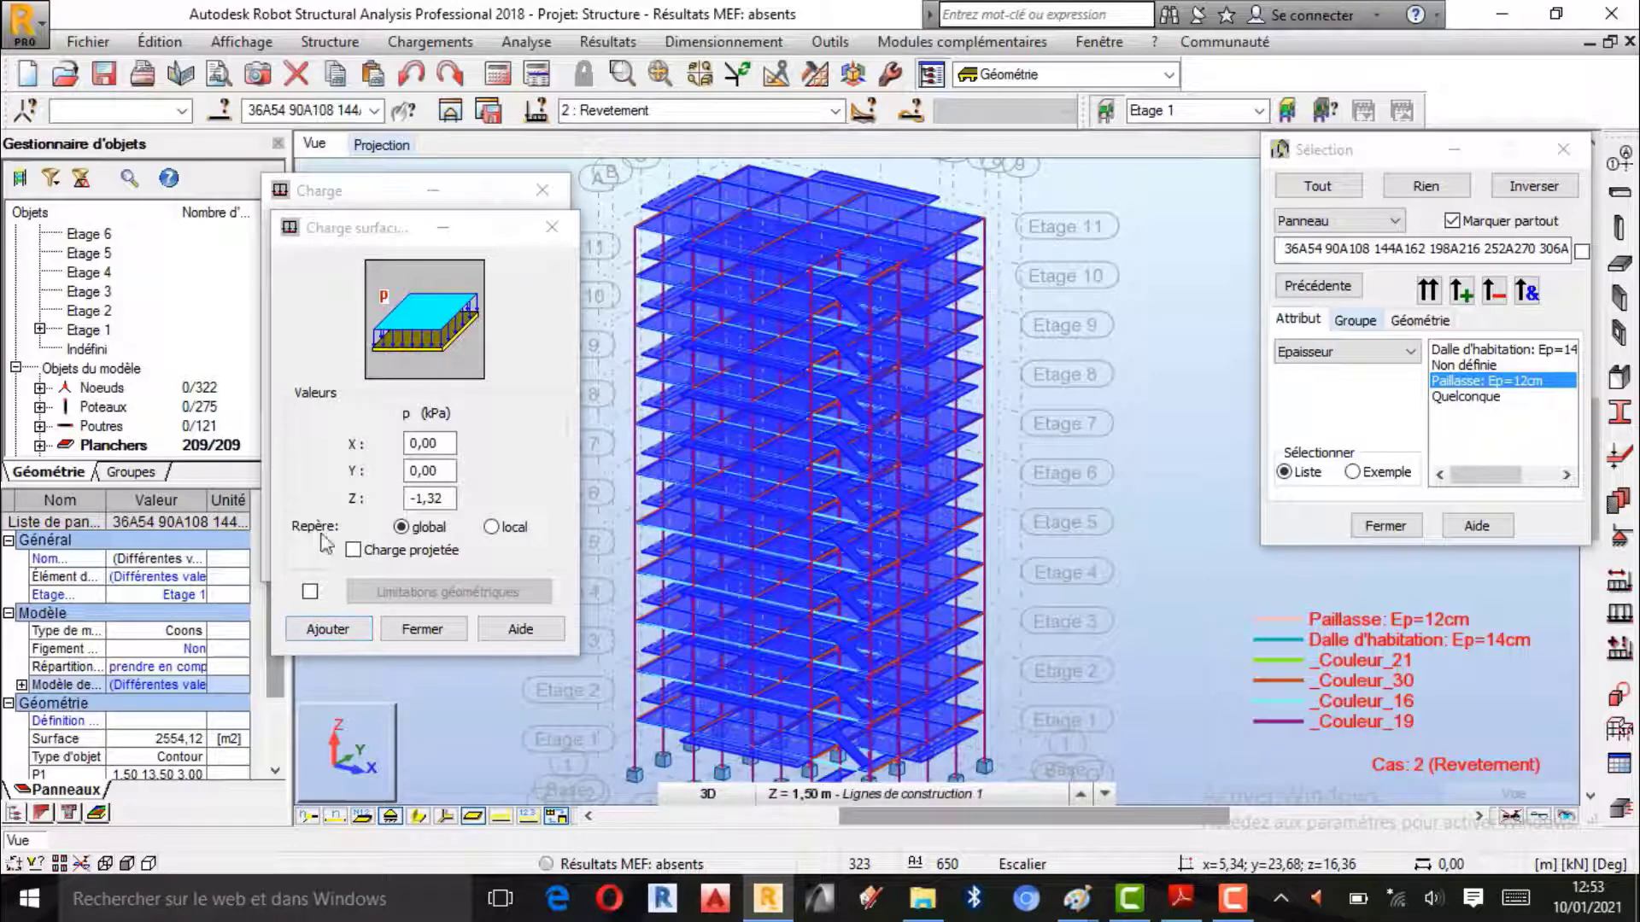
{"action": "left_click", "coordinate": [326, 629]}
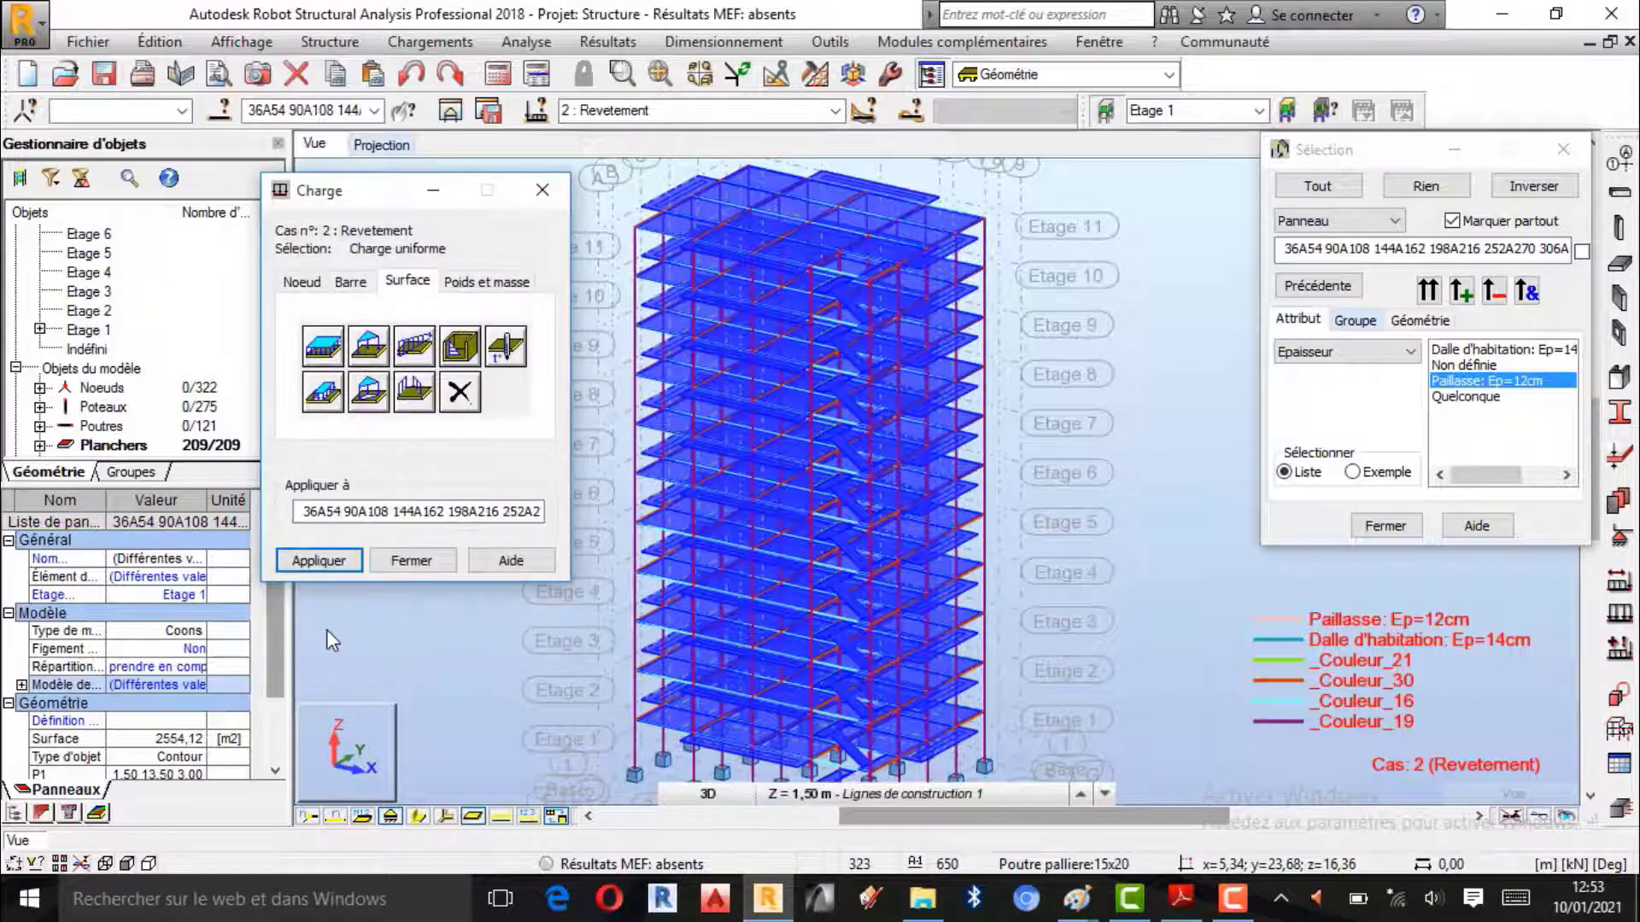
{"action": "left_click", "coordinate": [328, 570]}
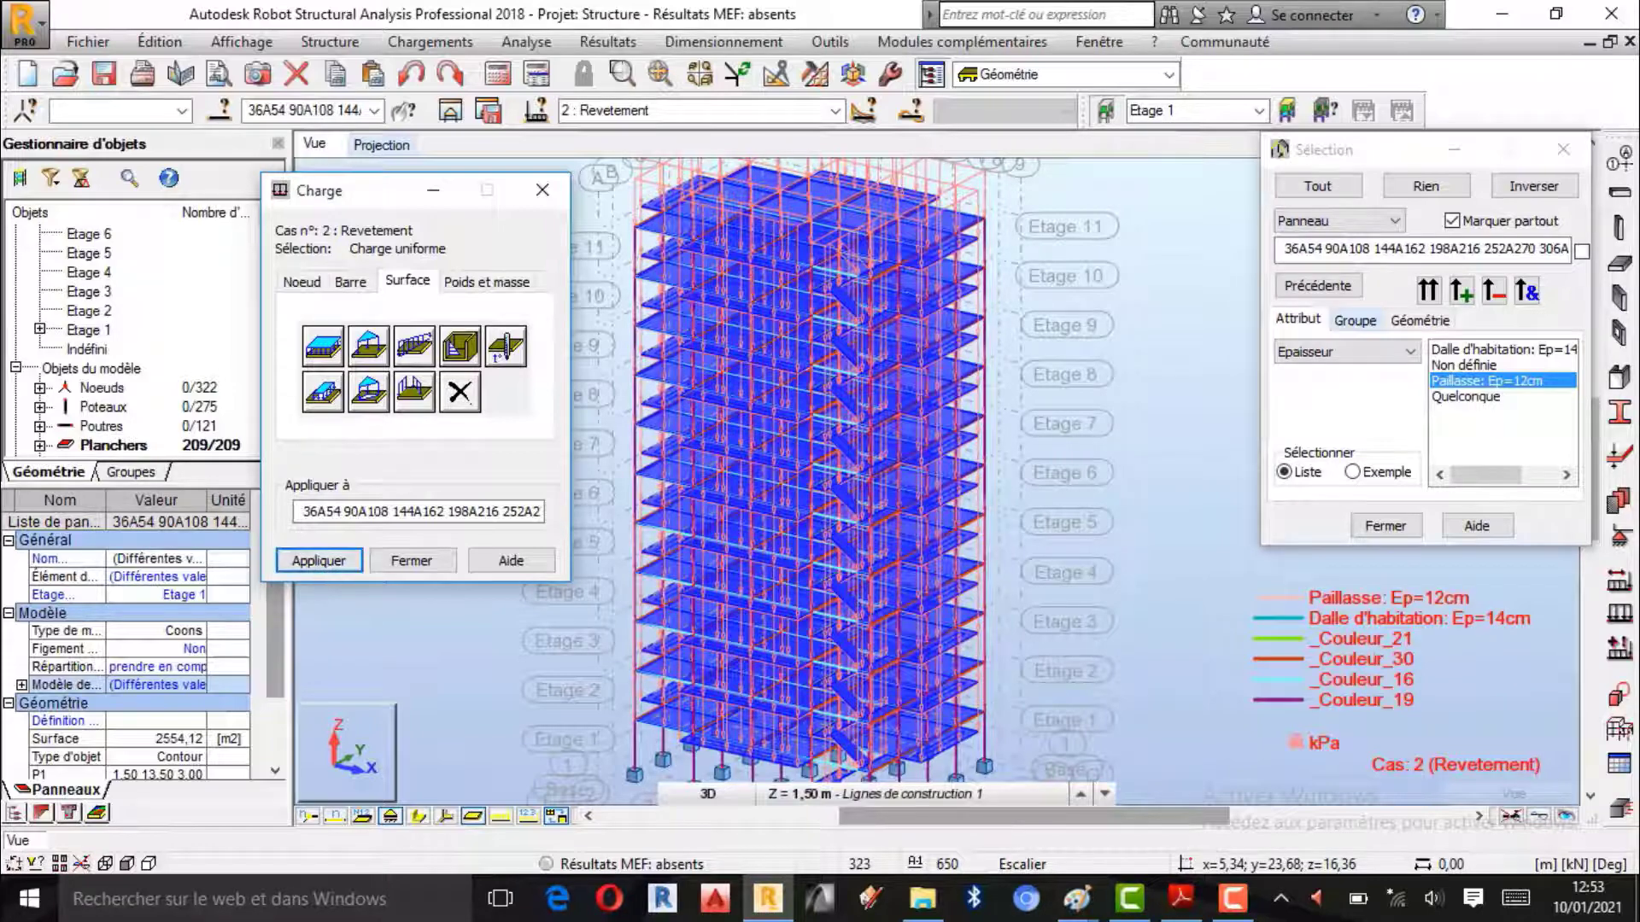
- Display the load value labels on the model to check the applied finishes load, and hide them again
{"action": "left_click", "coordinate": [509, 812]}
{"action": "scroll", "coordinate": [822, 683], "scroll_direction": "down", "scroll_amount": 1}
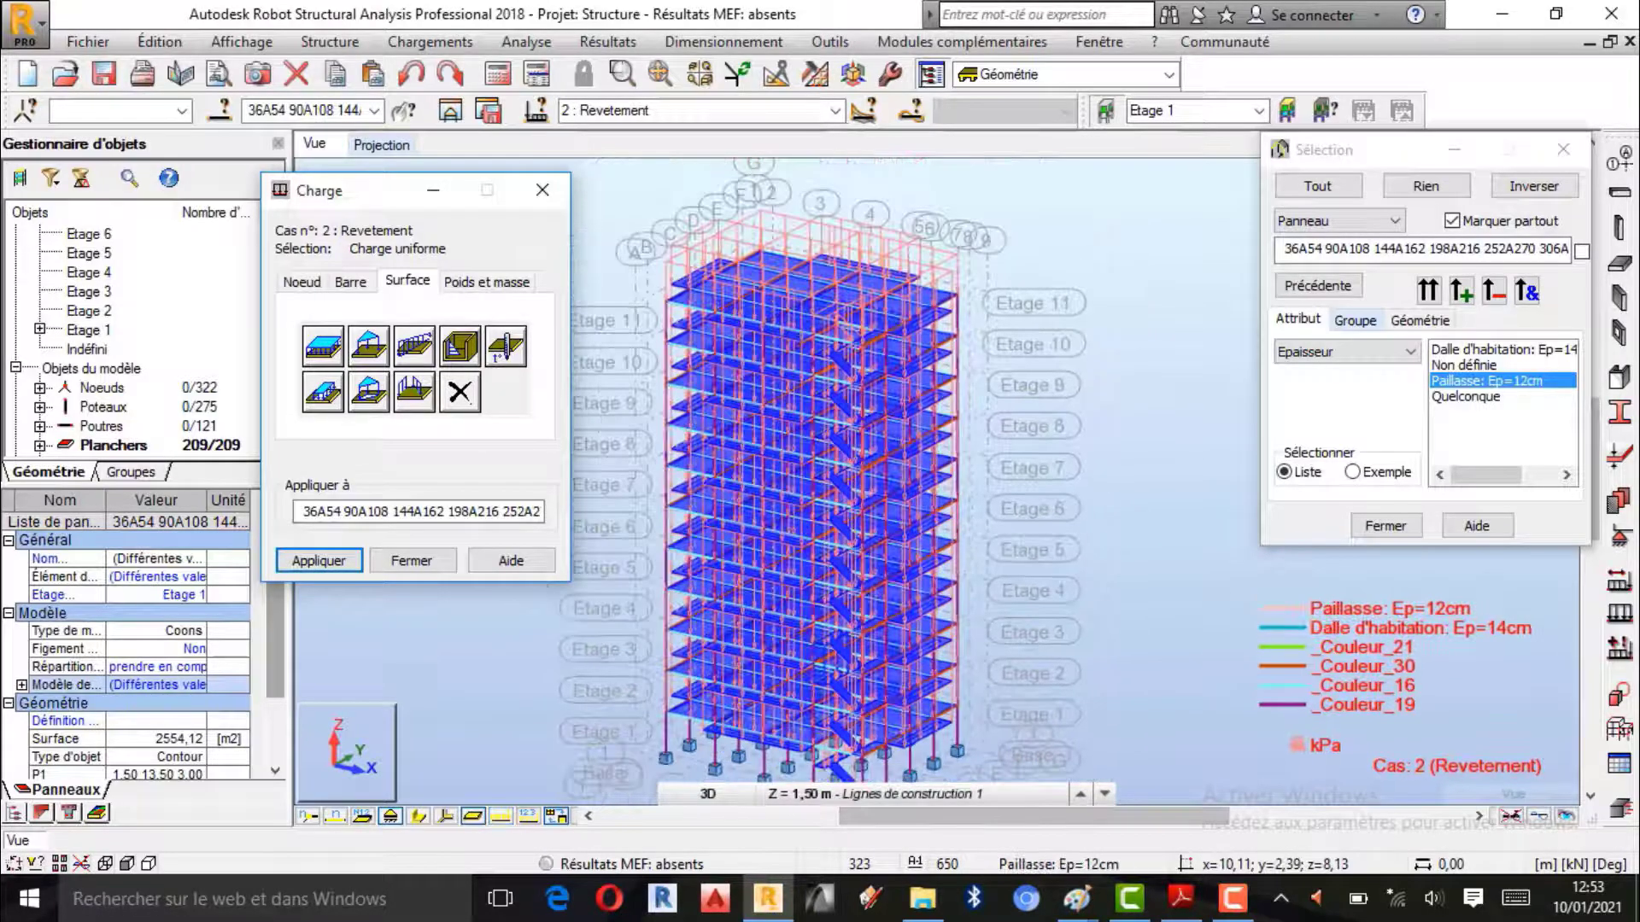
{"action": "left_click", "coordinate": [527, 817]}
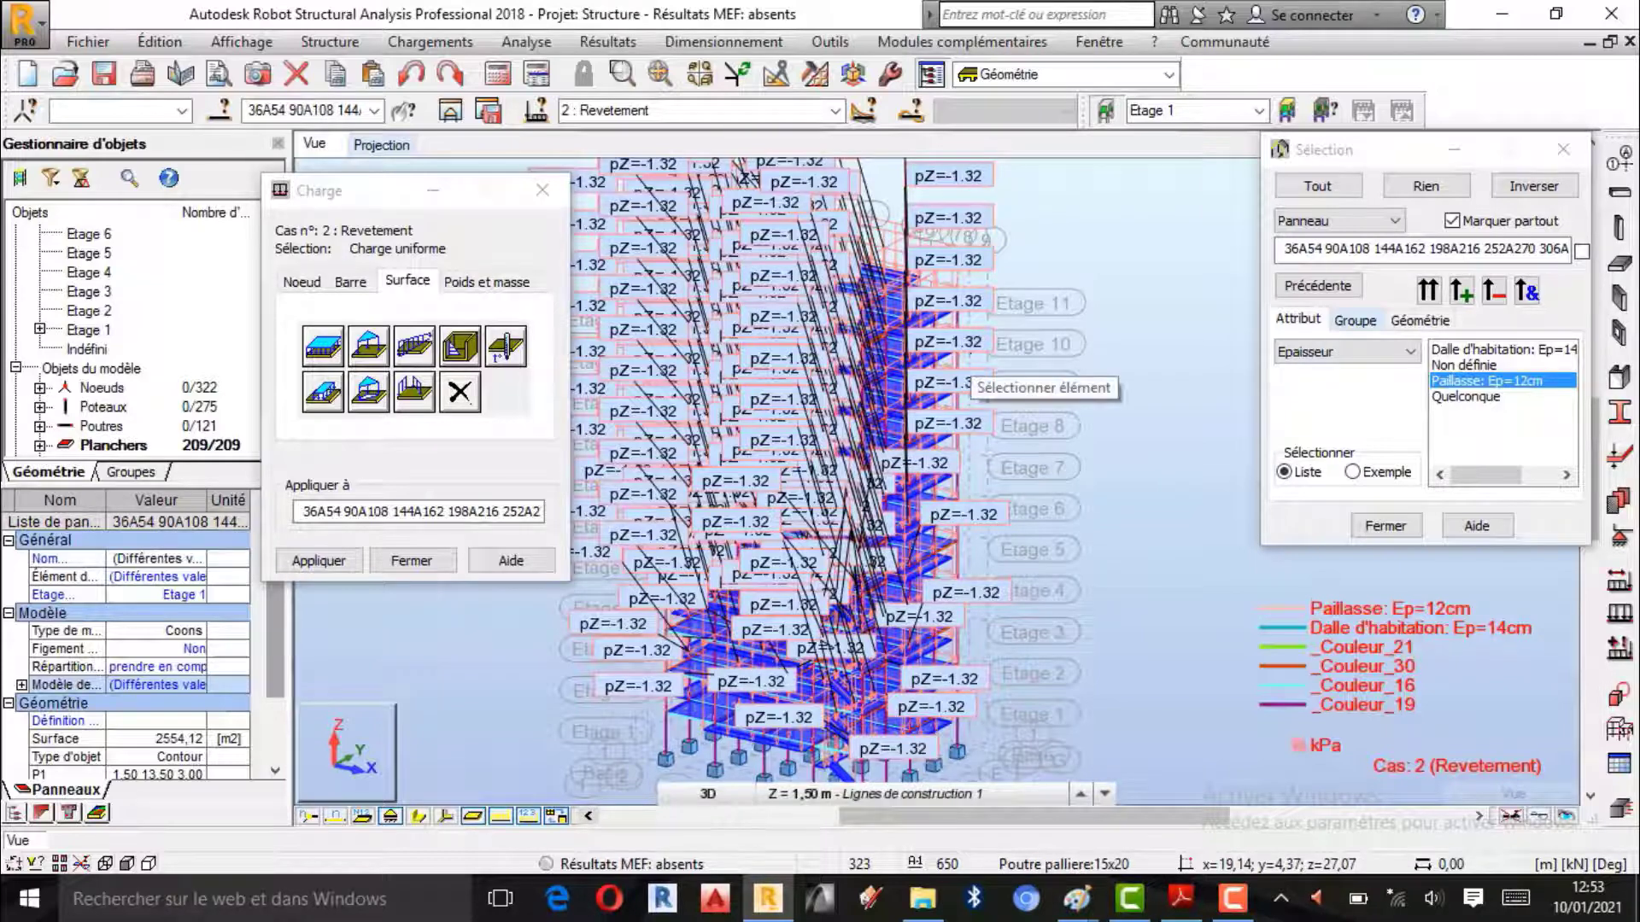
{"action": "left_click", "coordinate": [527, 817]}
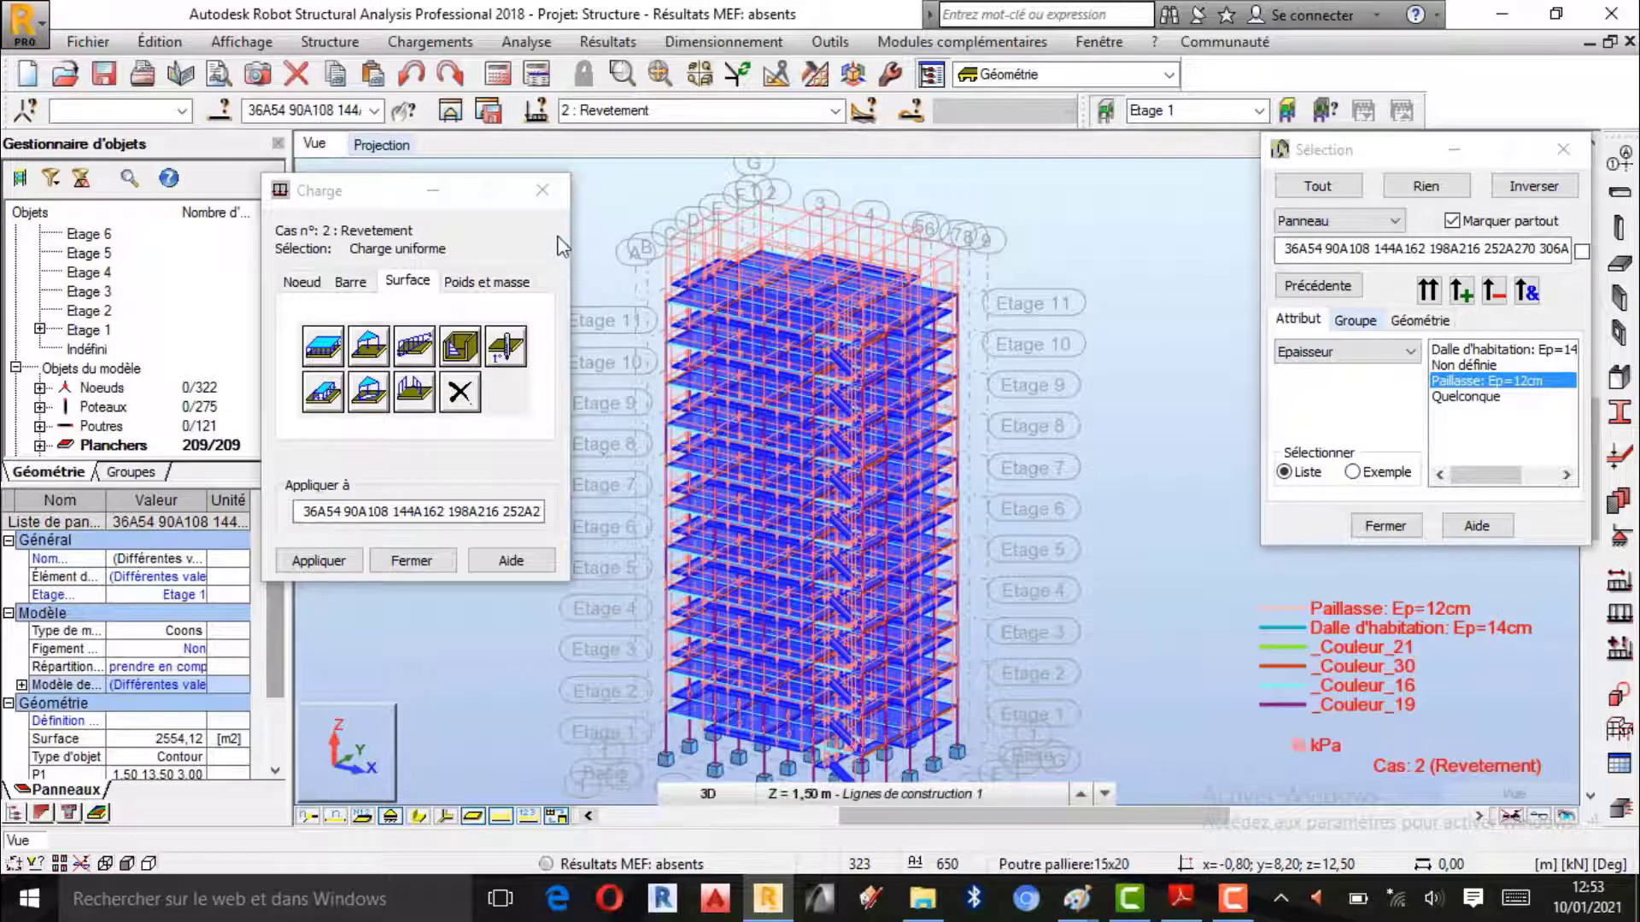
- Close the load definition and clear the panel selection
{"action": "left_click", "coordinate": [541, 190]}
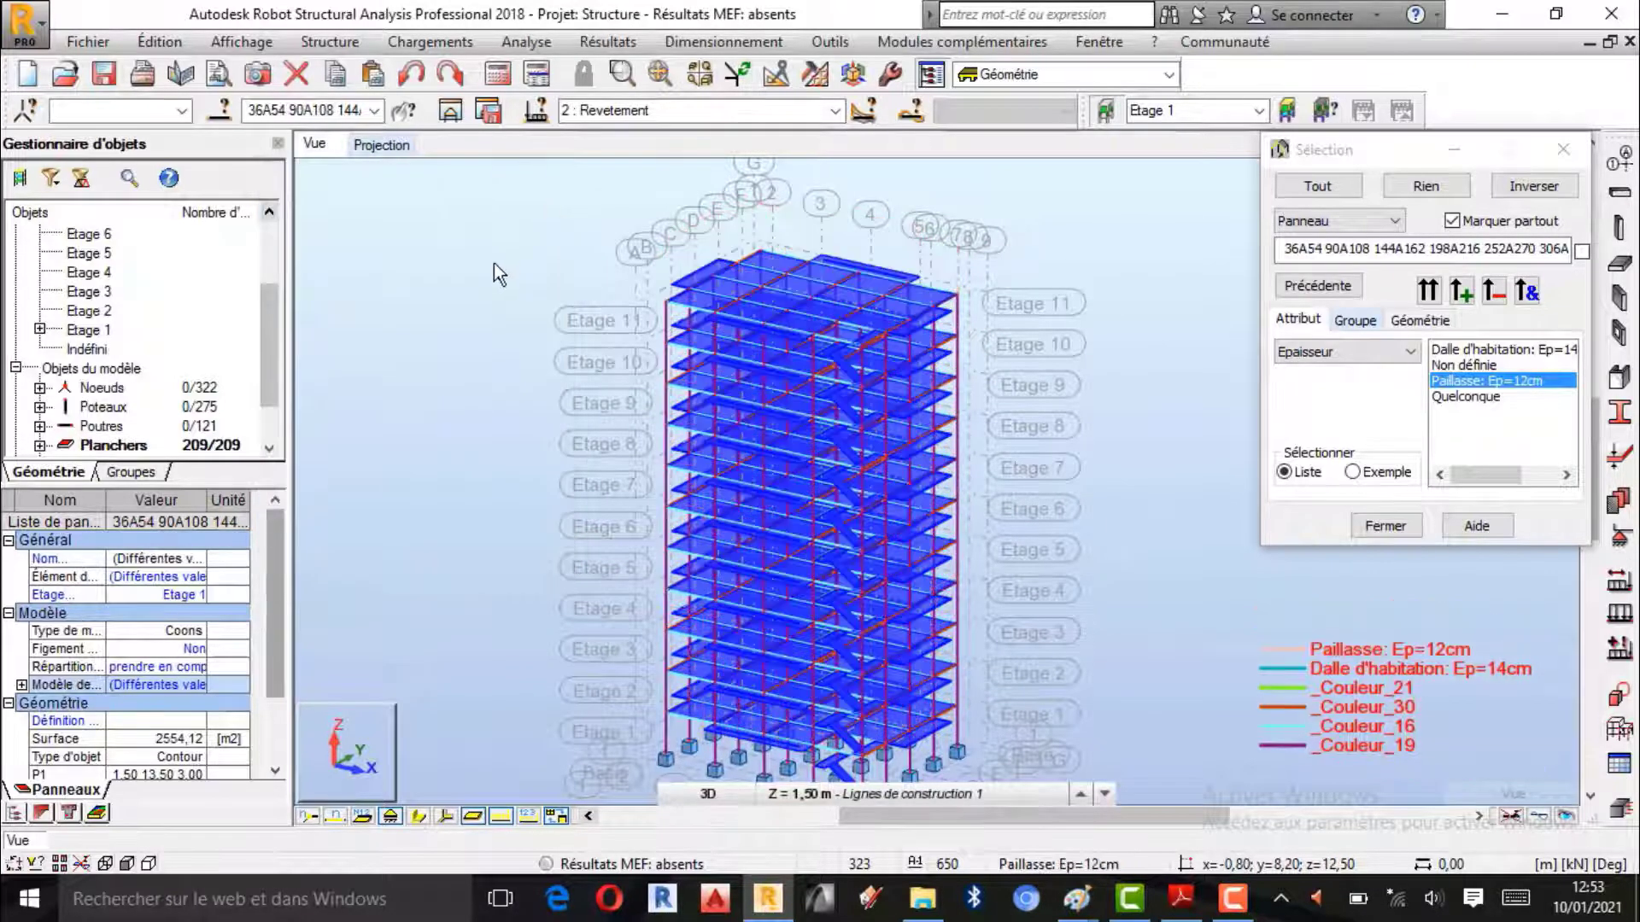
{"action": "left_click", "coordinate": [493, 263]}
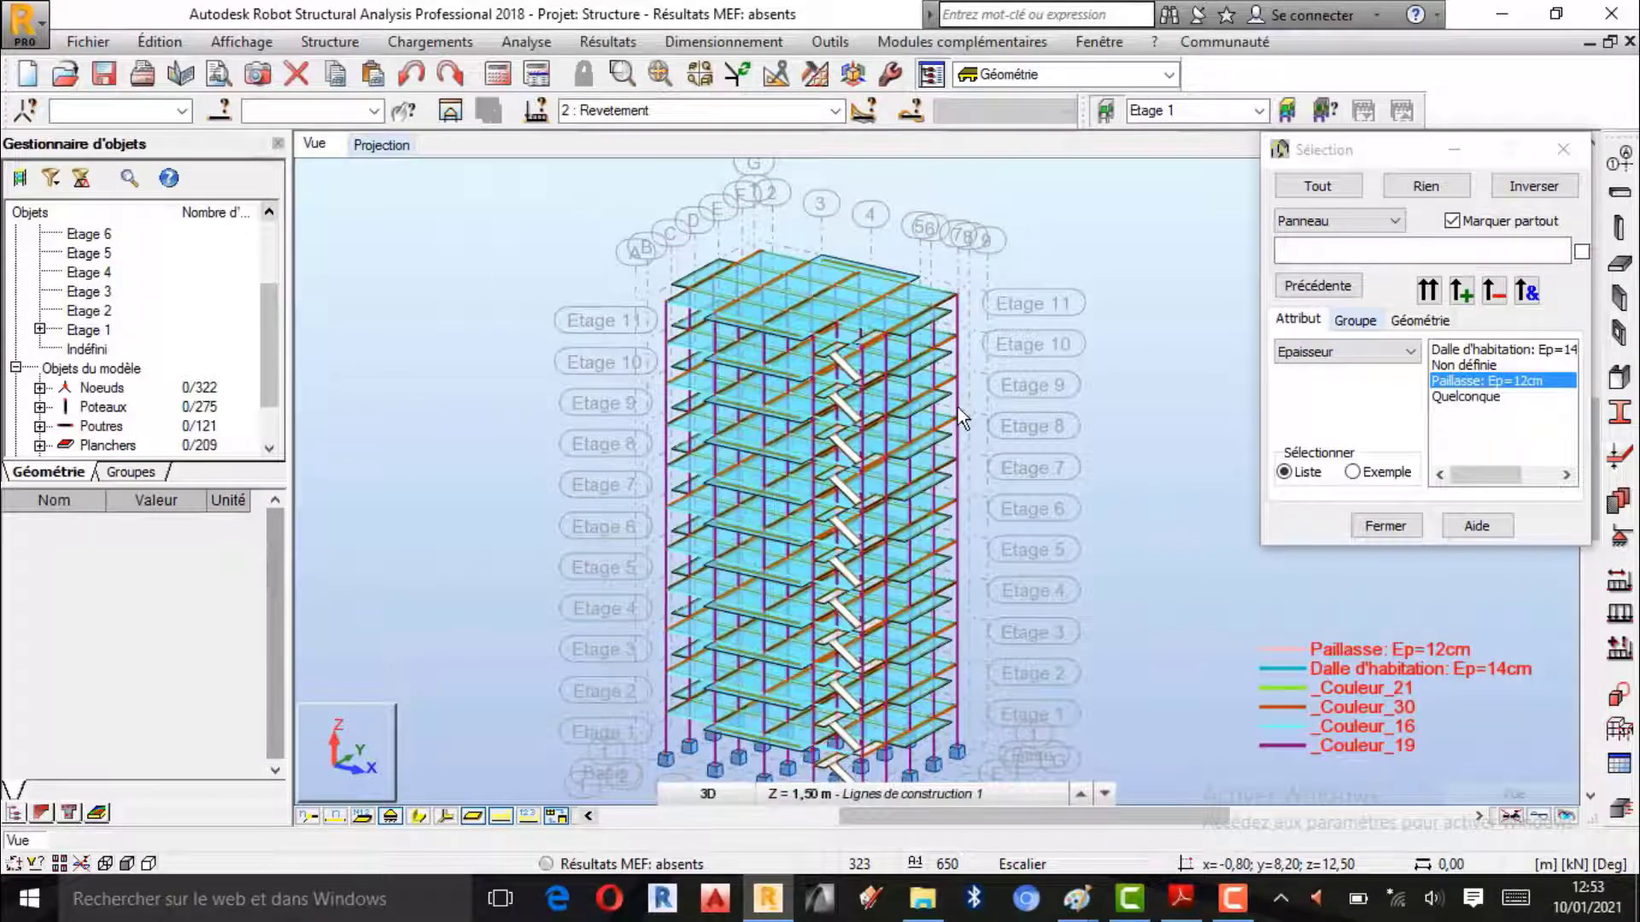
{"action": "scroll", "coordinate": [837, 282], "scroll_direction": "down", "scroll_amount": 1}
{"action": "scroll", "coordinate": [832, 332], "scroll_direction": "up", "scroll_amount": 1}
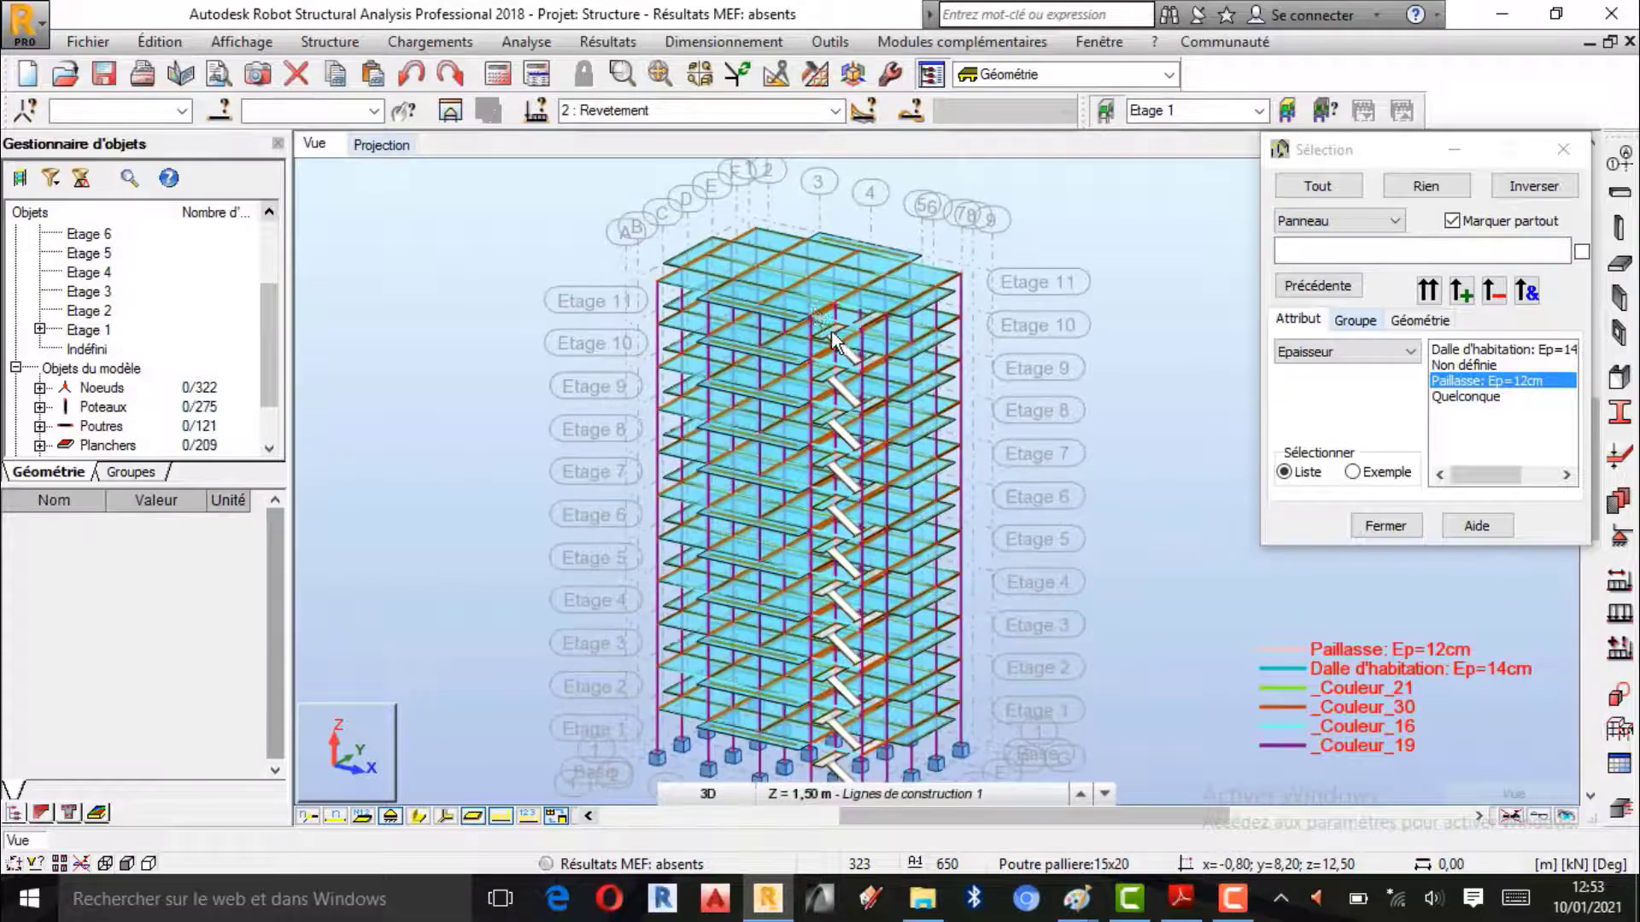
- Make load case 5 "Q(Escalier)" active and select all panels with the thickness attribute "Paillasse: Ep=12cm"
{"action": "left_click", "coordinate": [835, 111]}
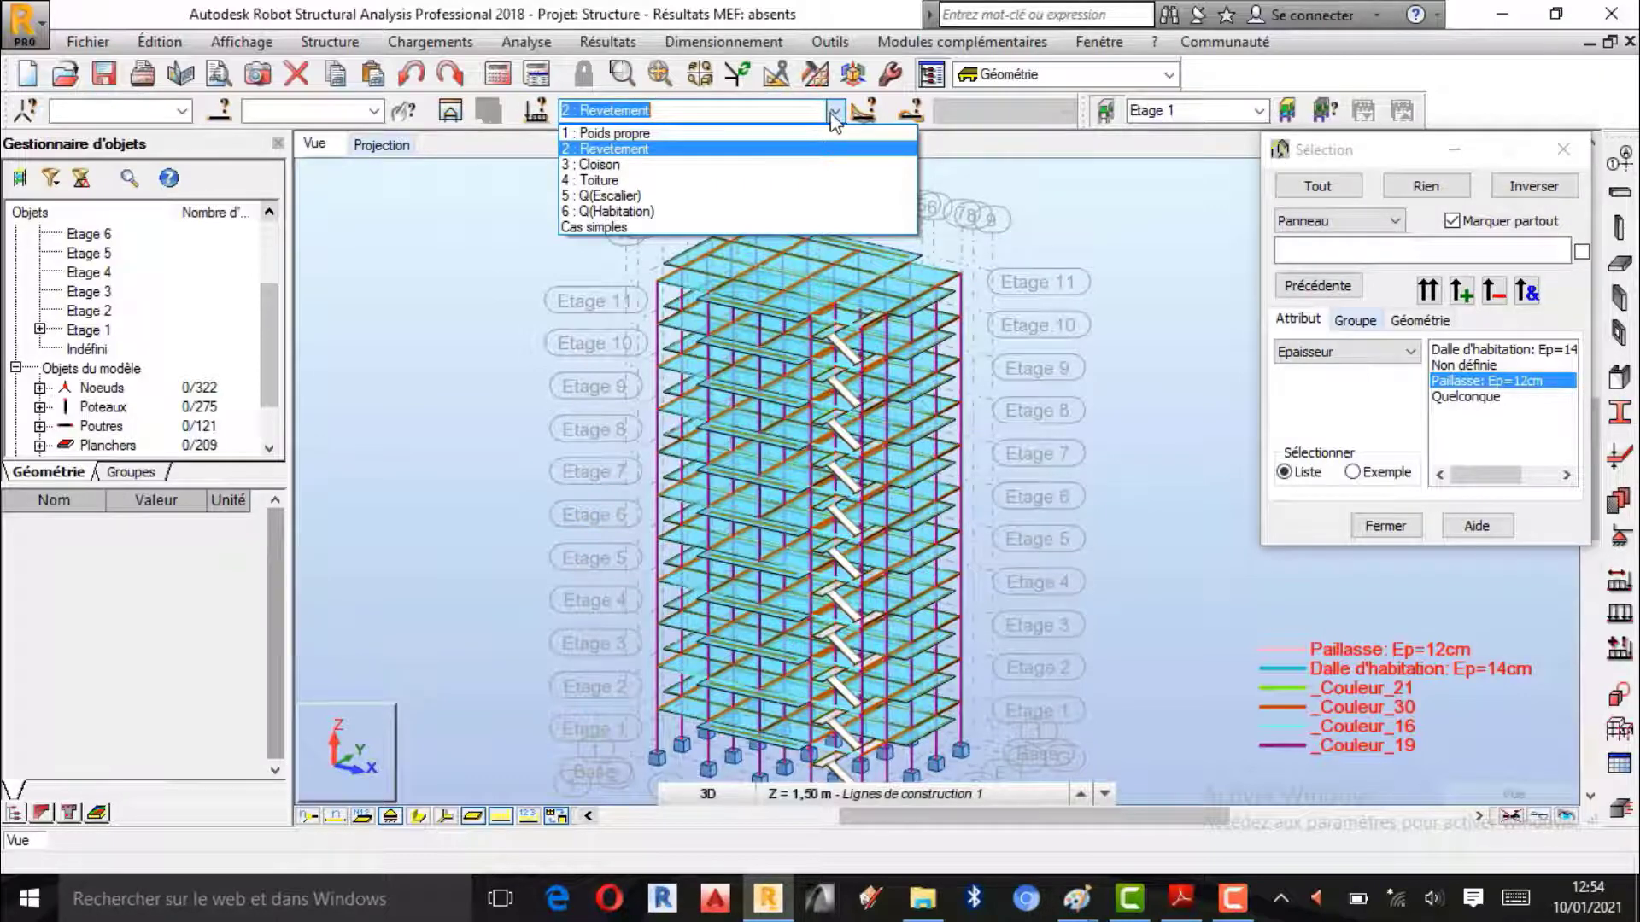
{"action": "left_click", "coordinate": [632, 197]}
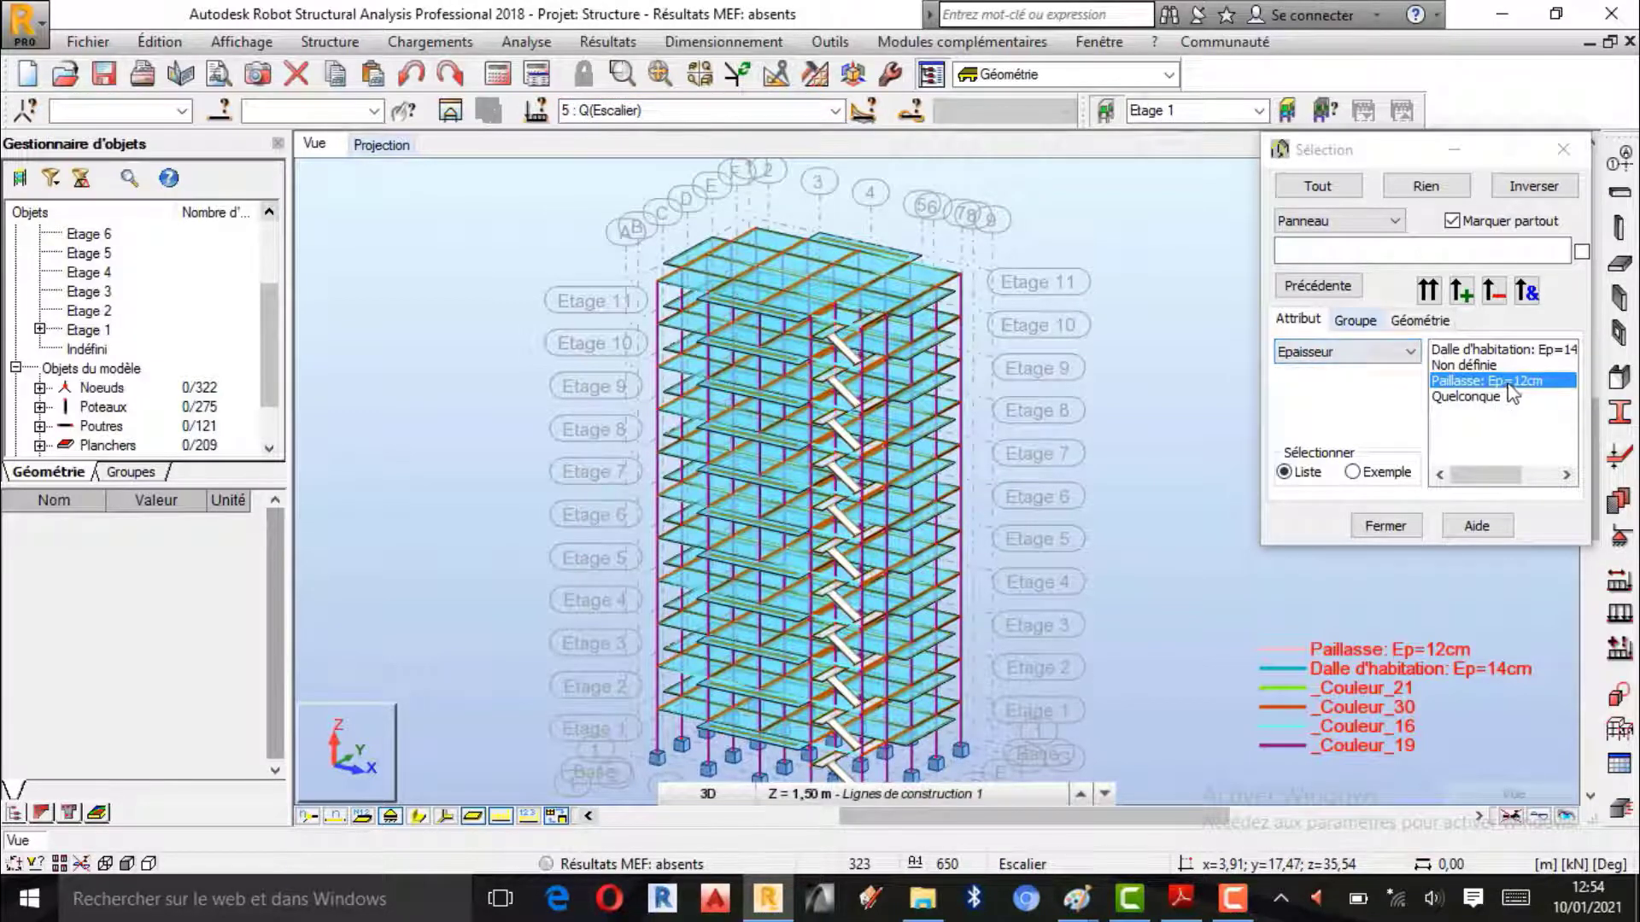
{"action": "left_click", "coordinate": [1464, 296]}
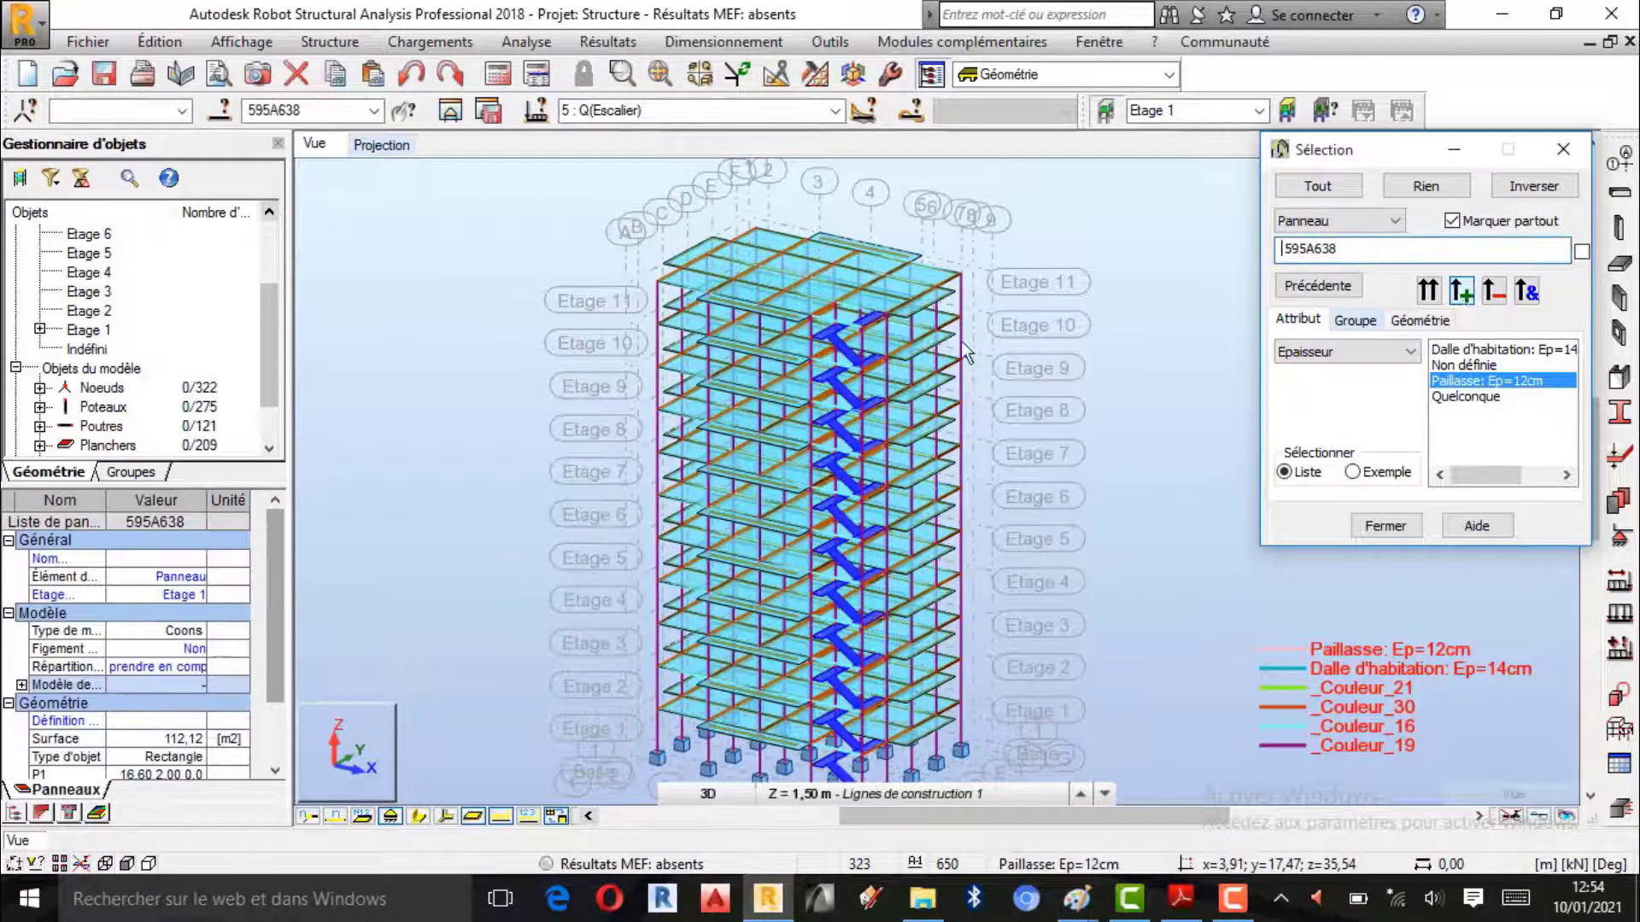
{"action": "scroll", "coordinate": [966, 353], "scroll_direction": "down", "scroll_amount": 2}
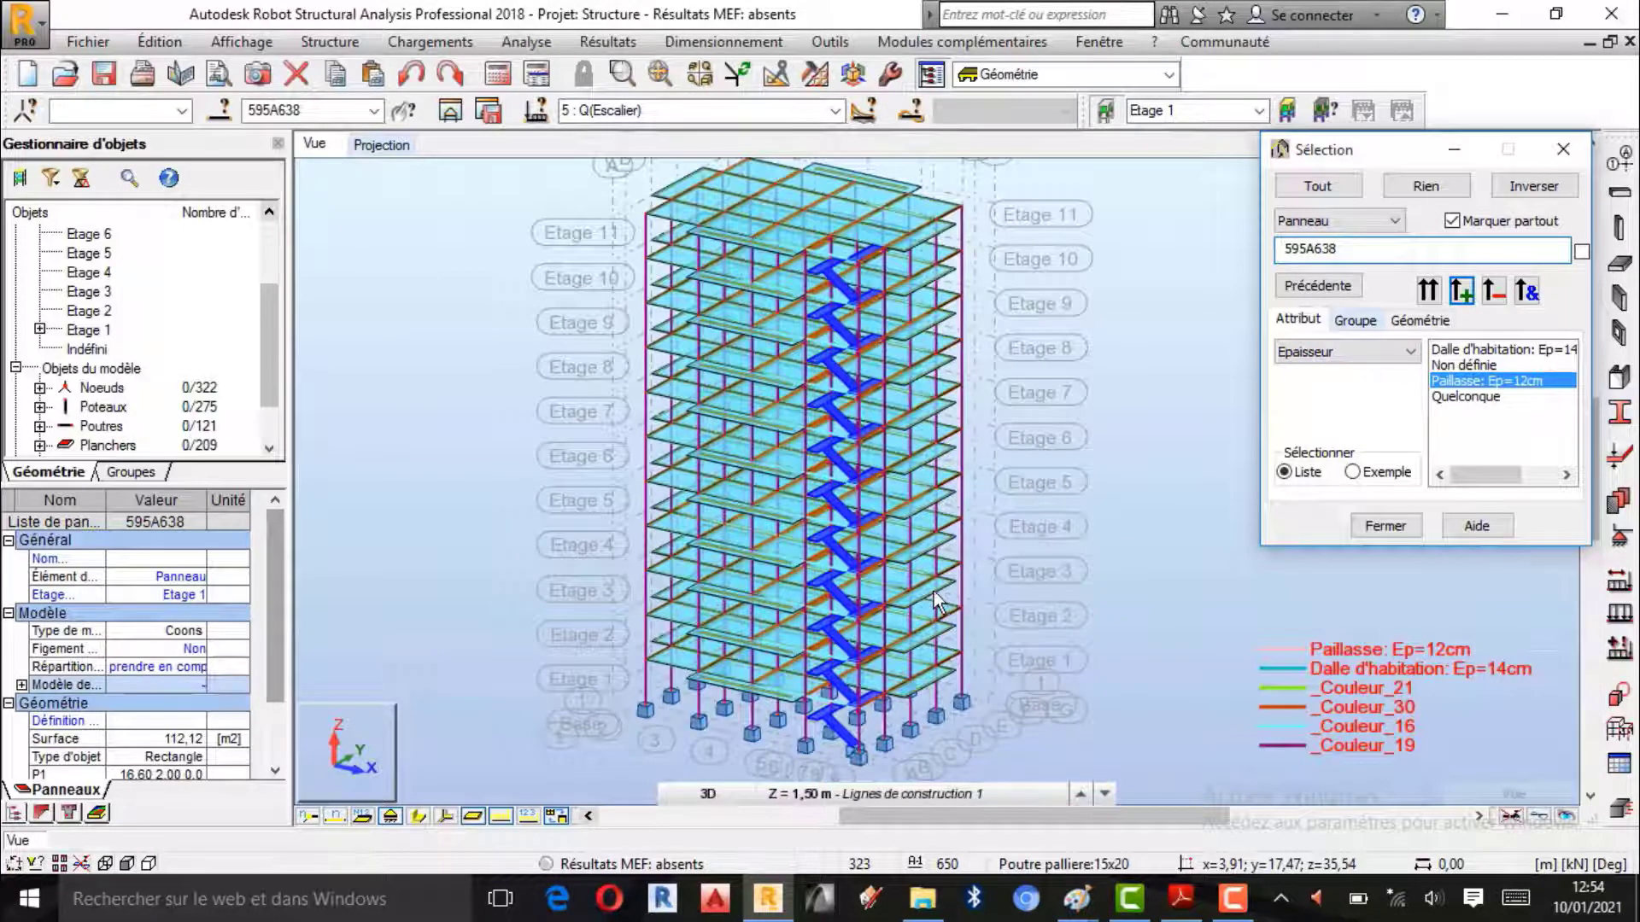
{"action": "scroll", "coordinate": [939, 602], "scroll_direction": "up", "scroll_amount": 2}
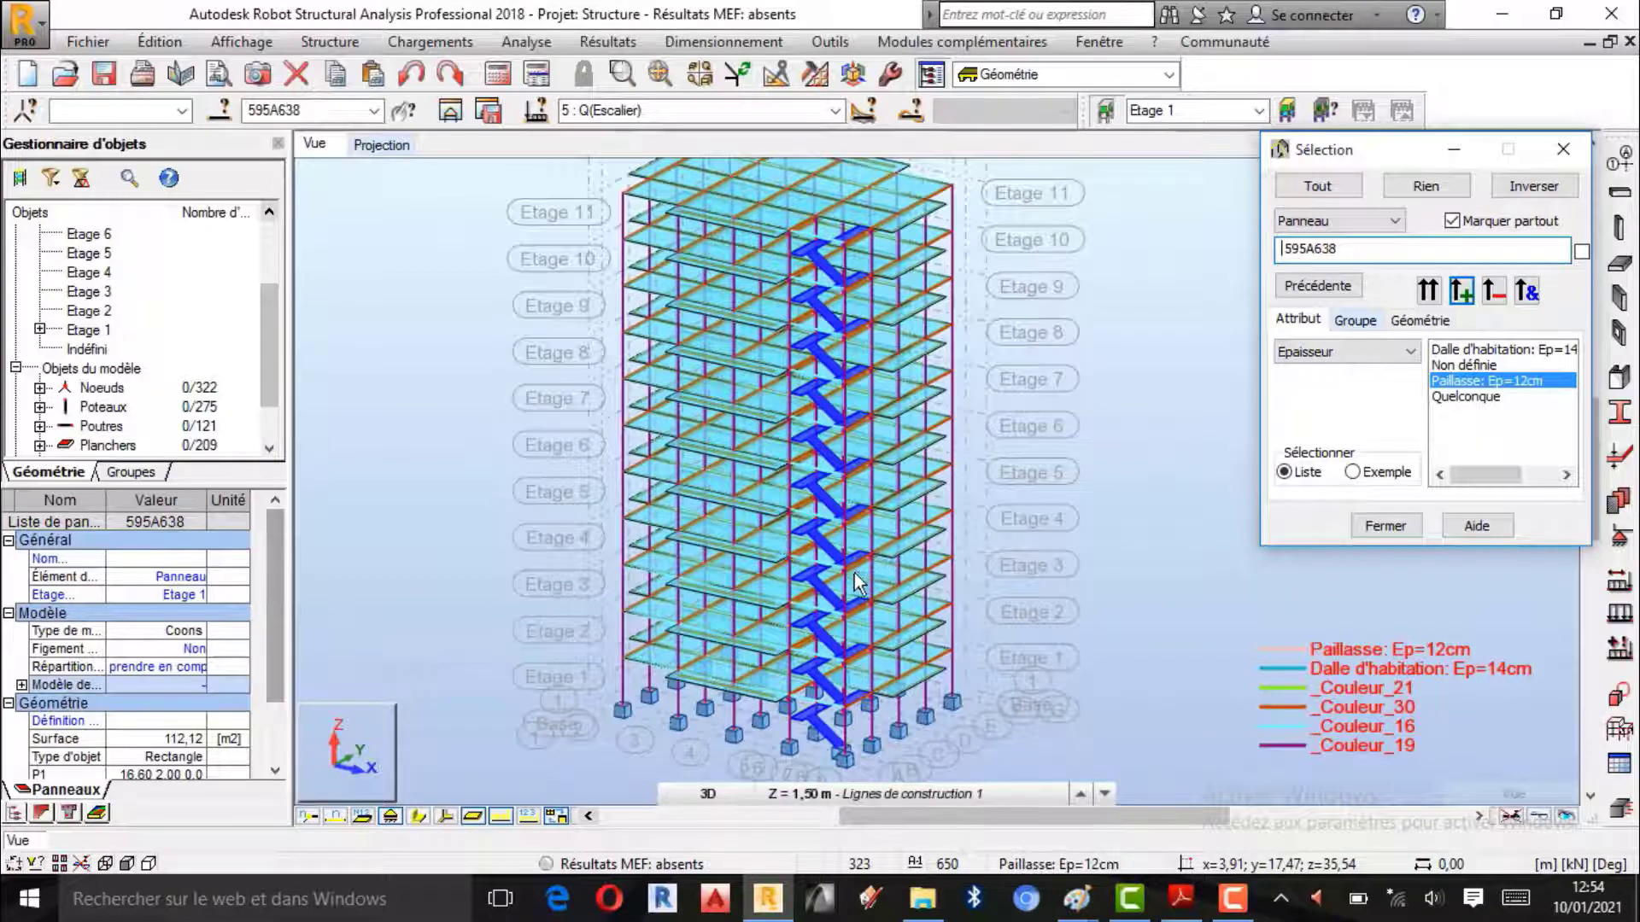
- Start defining a uniform surface load for load case 5 "Q(Escalier)" on the selected stair panels
{"action": "scroll", "coordinate": [858, 584], "scroll_direction": "down", "scroll_amount": 1}
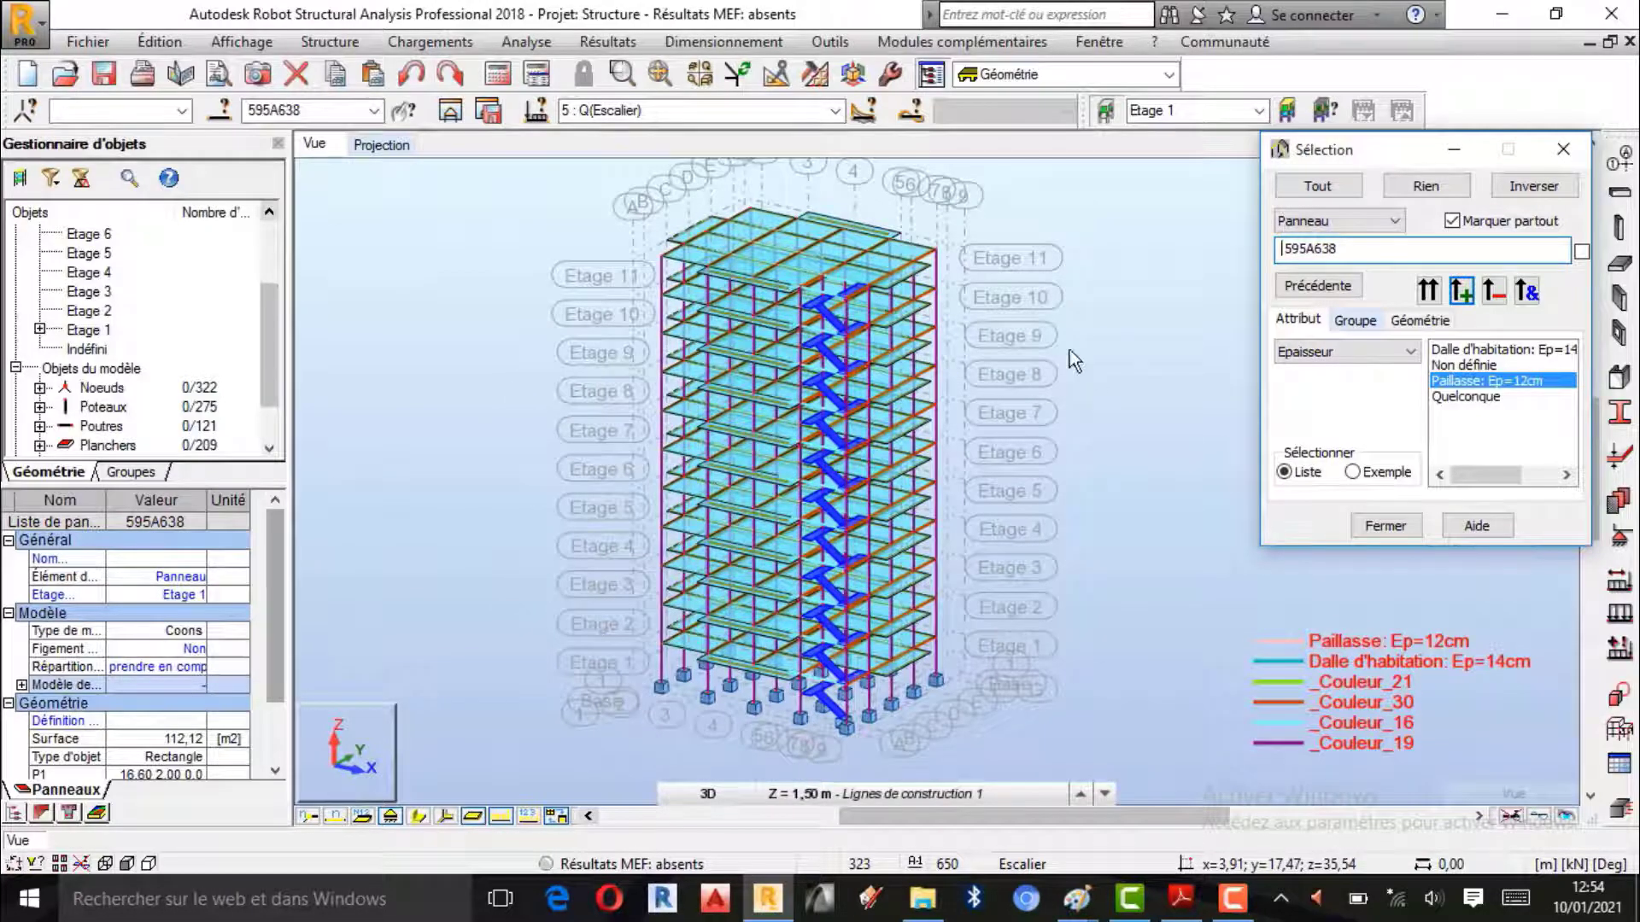
{"action": "left_click", "coordinate": [182, 42]}
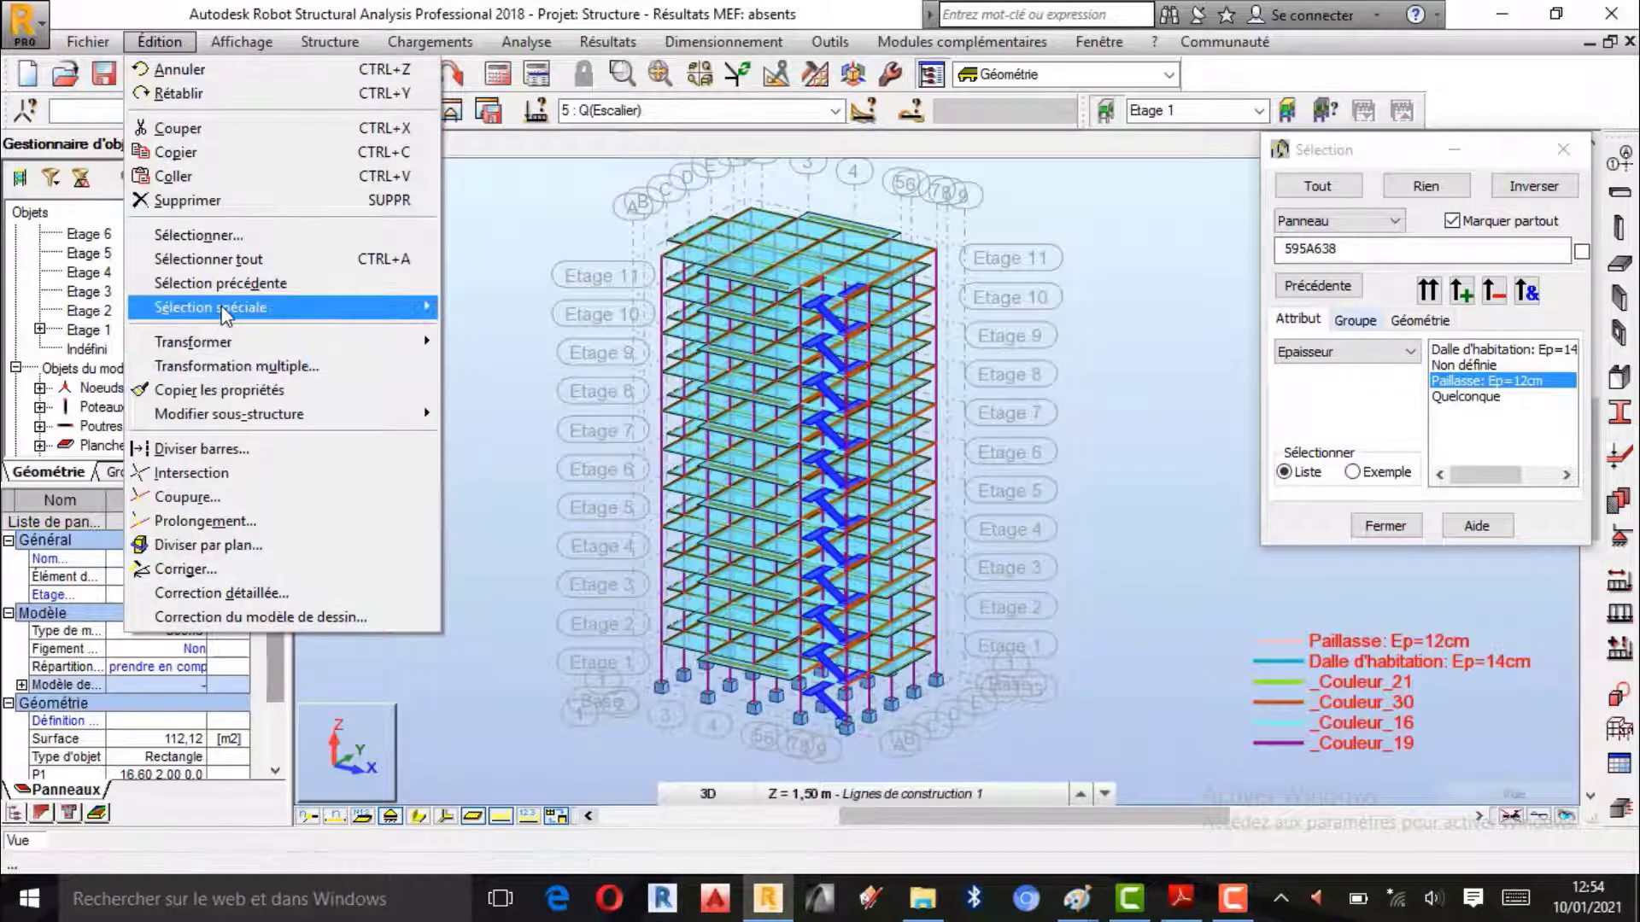
{"action": "mouse_move", "coordinate": [222, 309]}
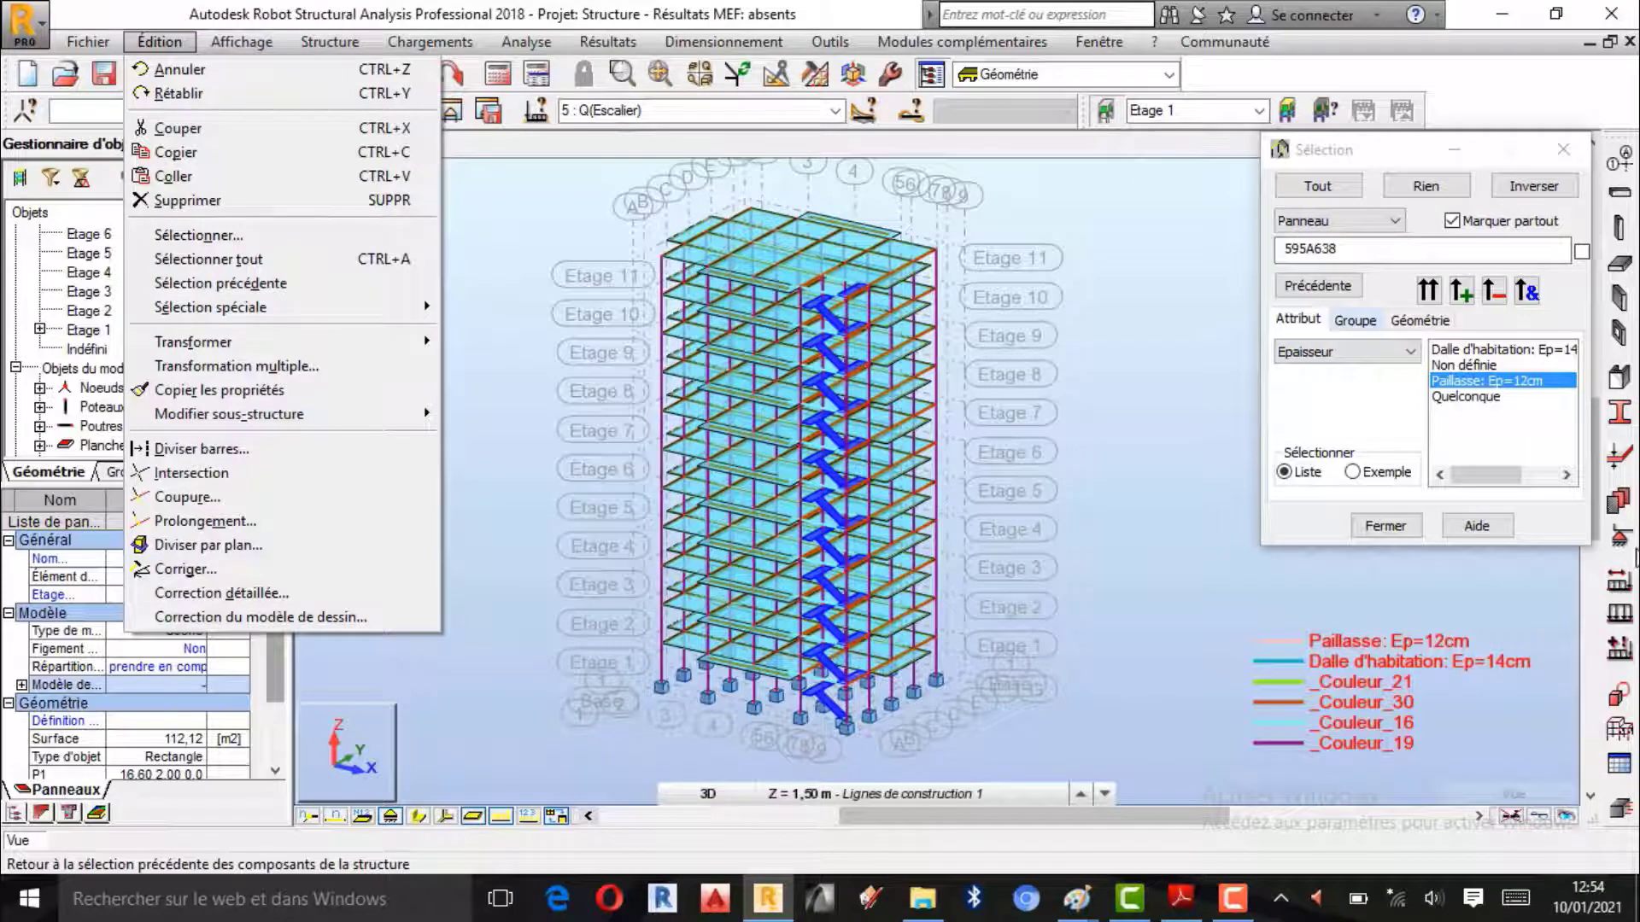
{"action": "left_click", "coordinate": [1621, 621]}
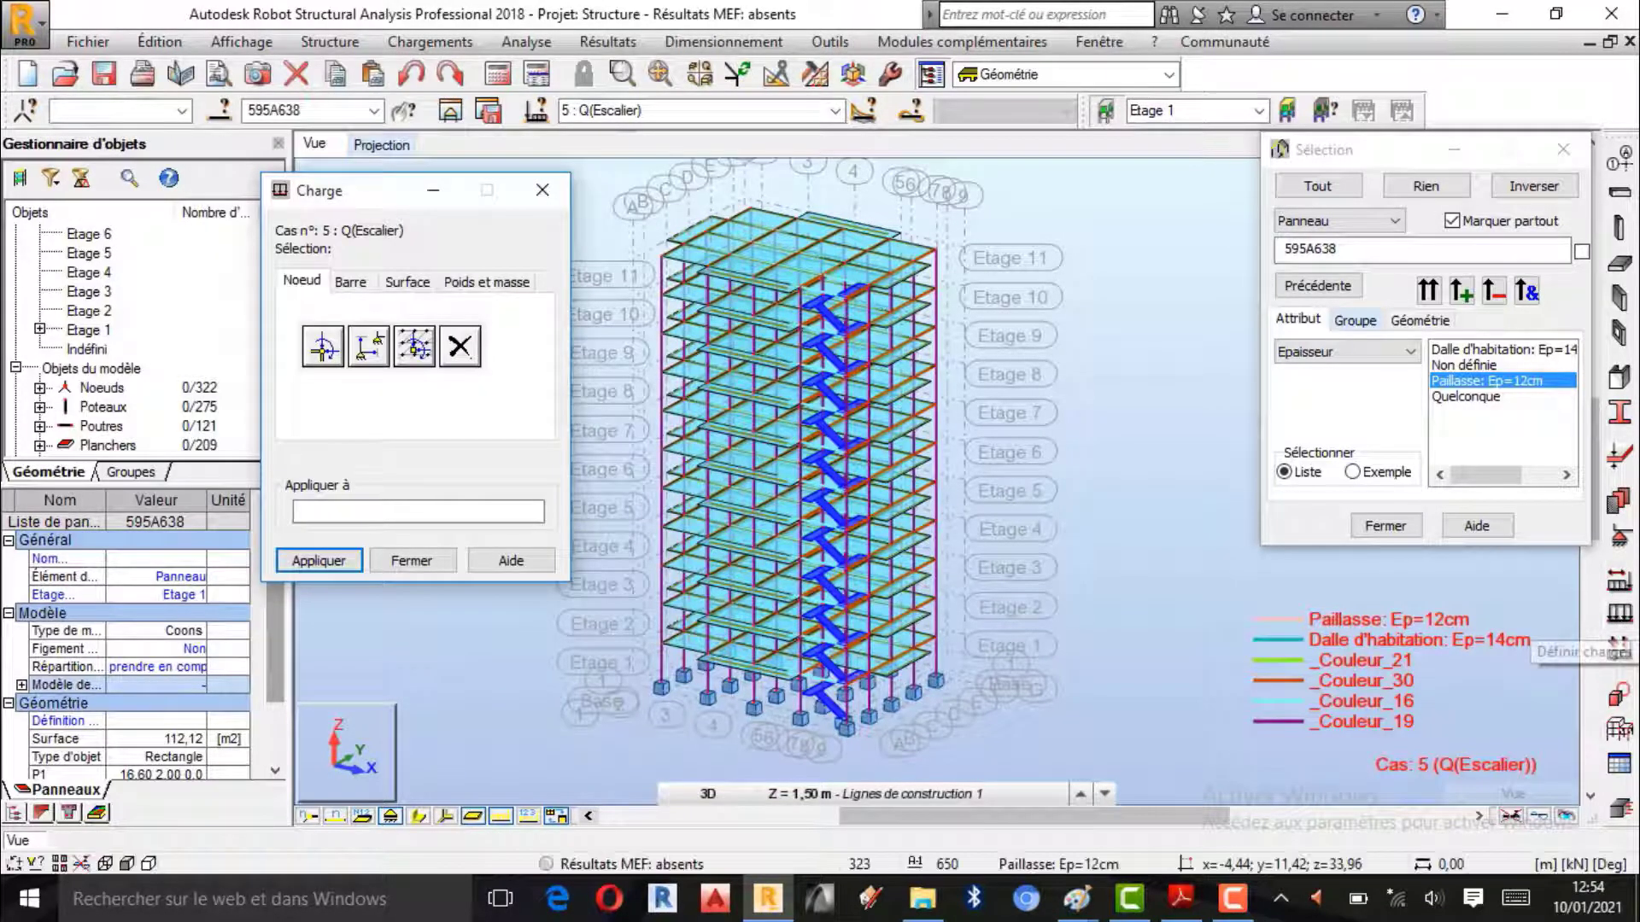
{"action": "left_click", "coordinate": [351, 281]}
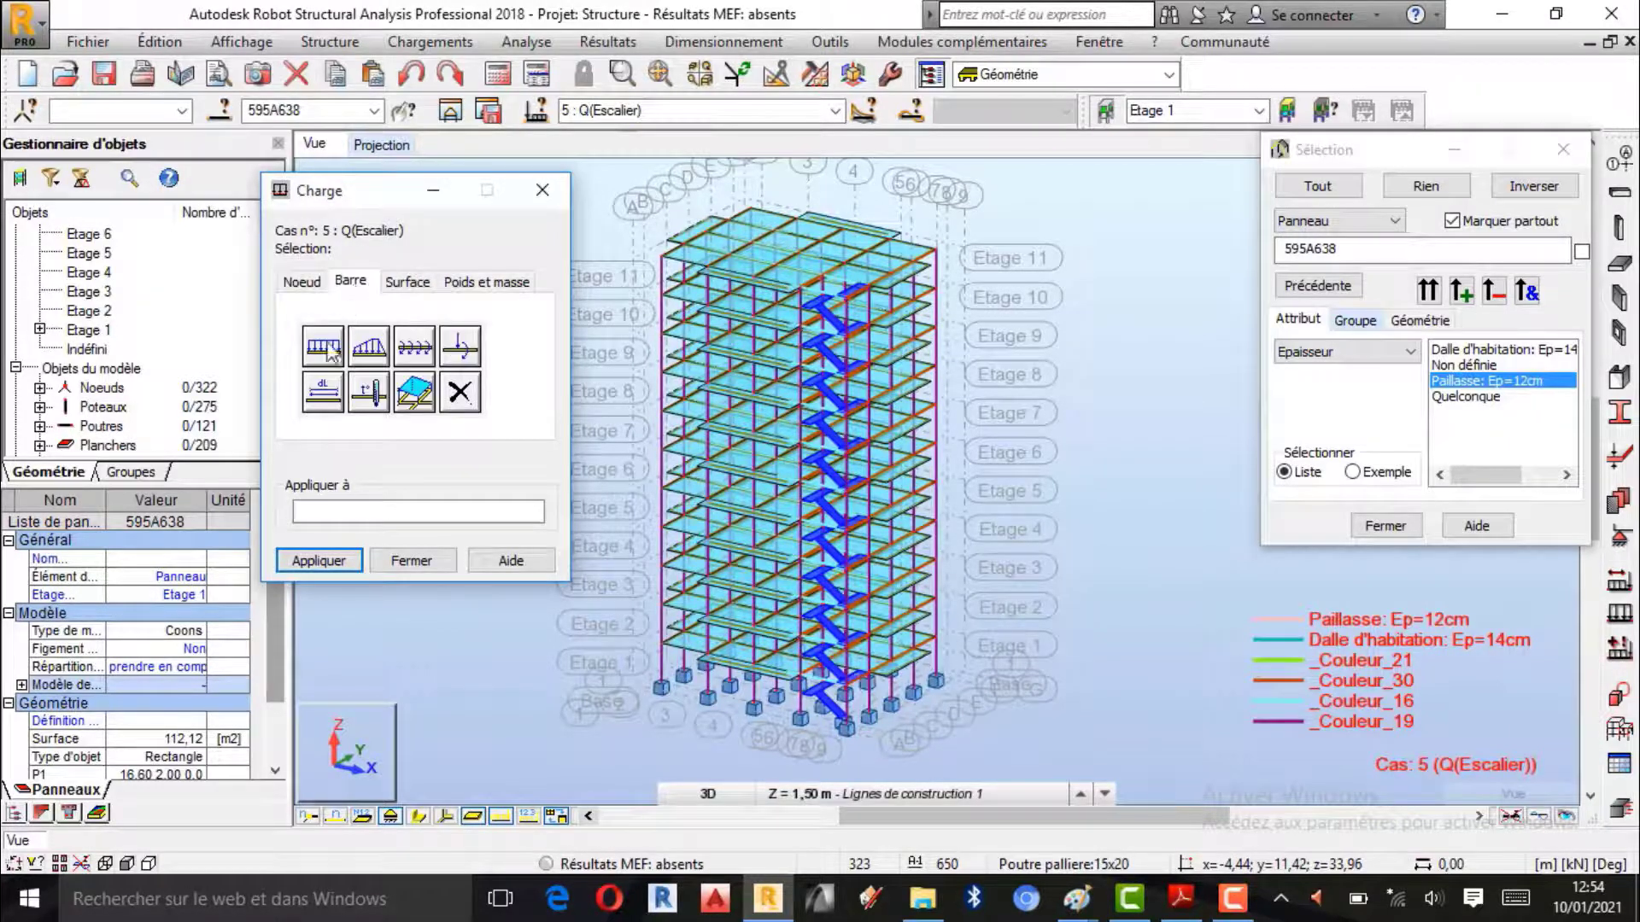
{"action": "left_click", "coordinate": [407, 284]}
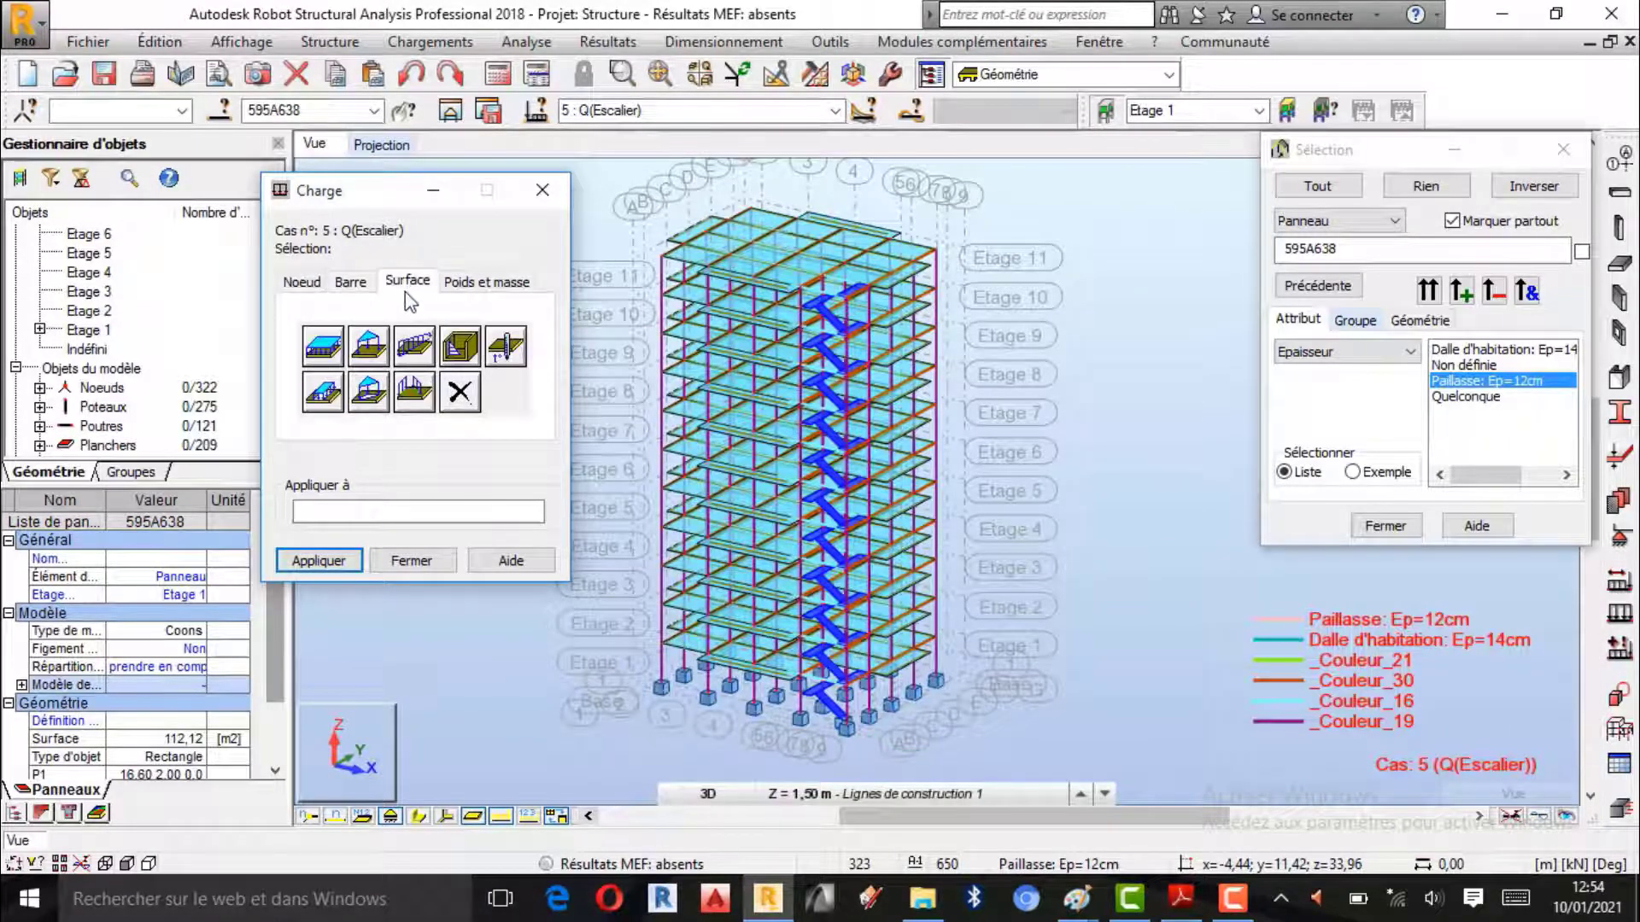
{"action": "left_click", "coordinate": [328, 352]}
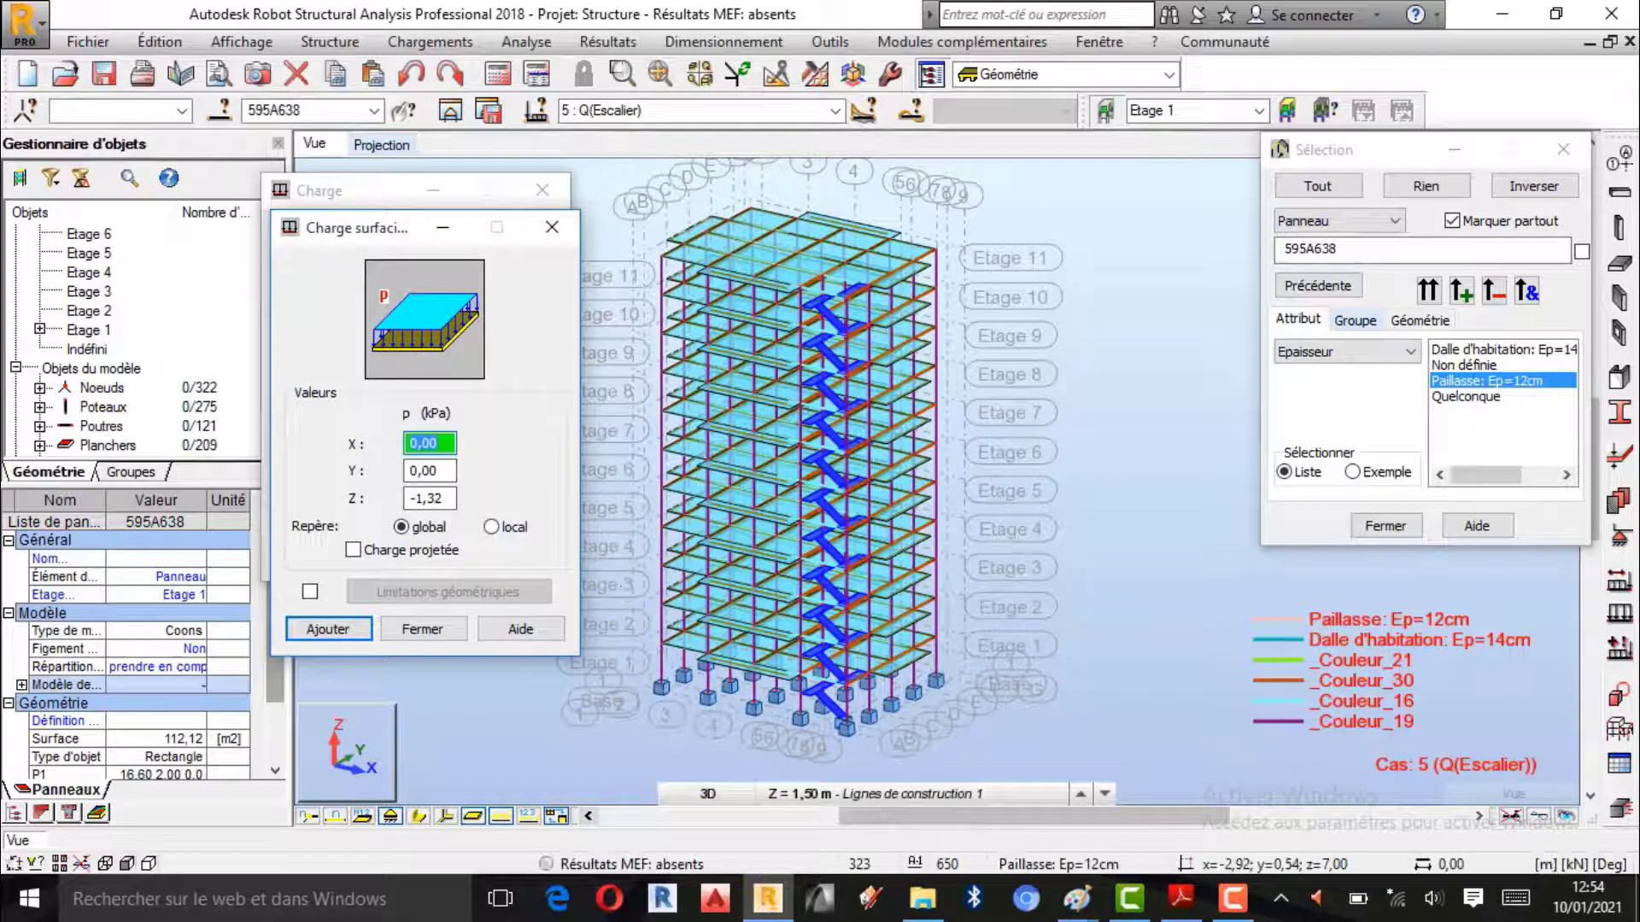
- Look up the Q(Escalier) load in "Chargement de la Structure Formation 001.pdf", highlight its value, and return to the structural model
{"action": "scroll", "coordinate": [701, 529], "scroll_direction": "up", "scroll_amount": 1}
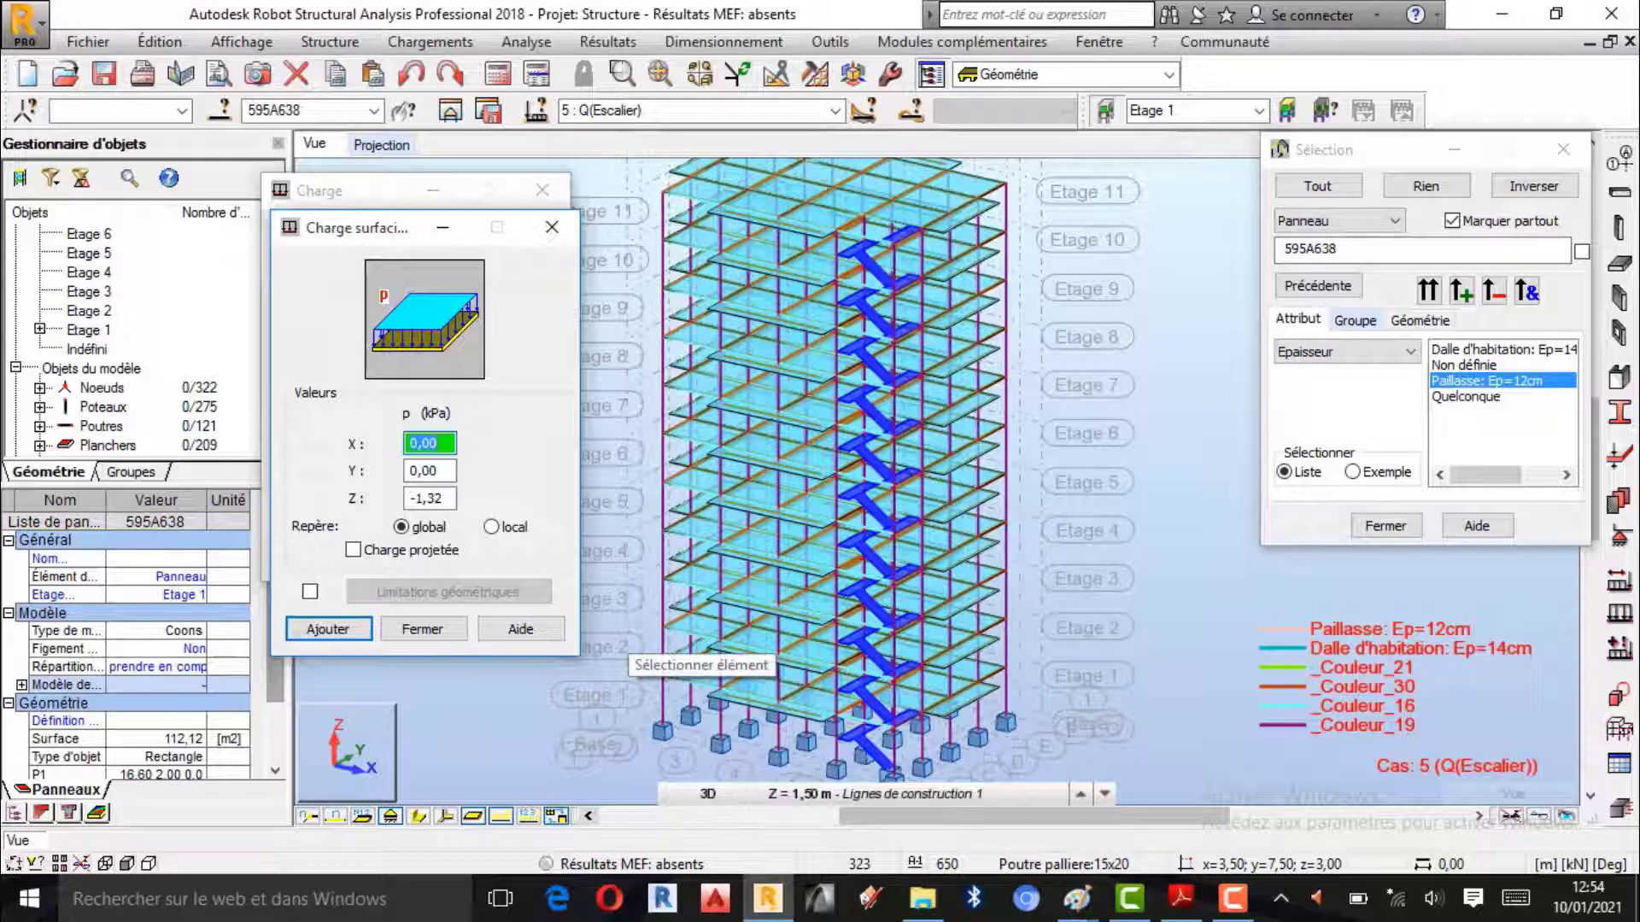
{"action": "mouse_move", "coordinate": [1185, 905]}
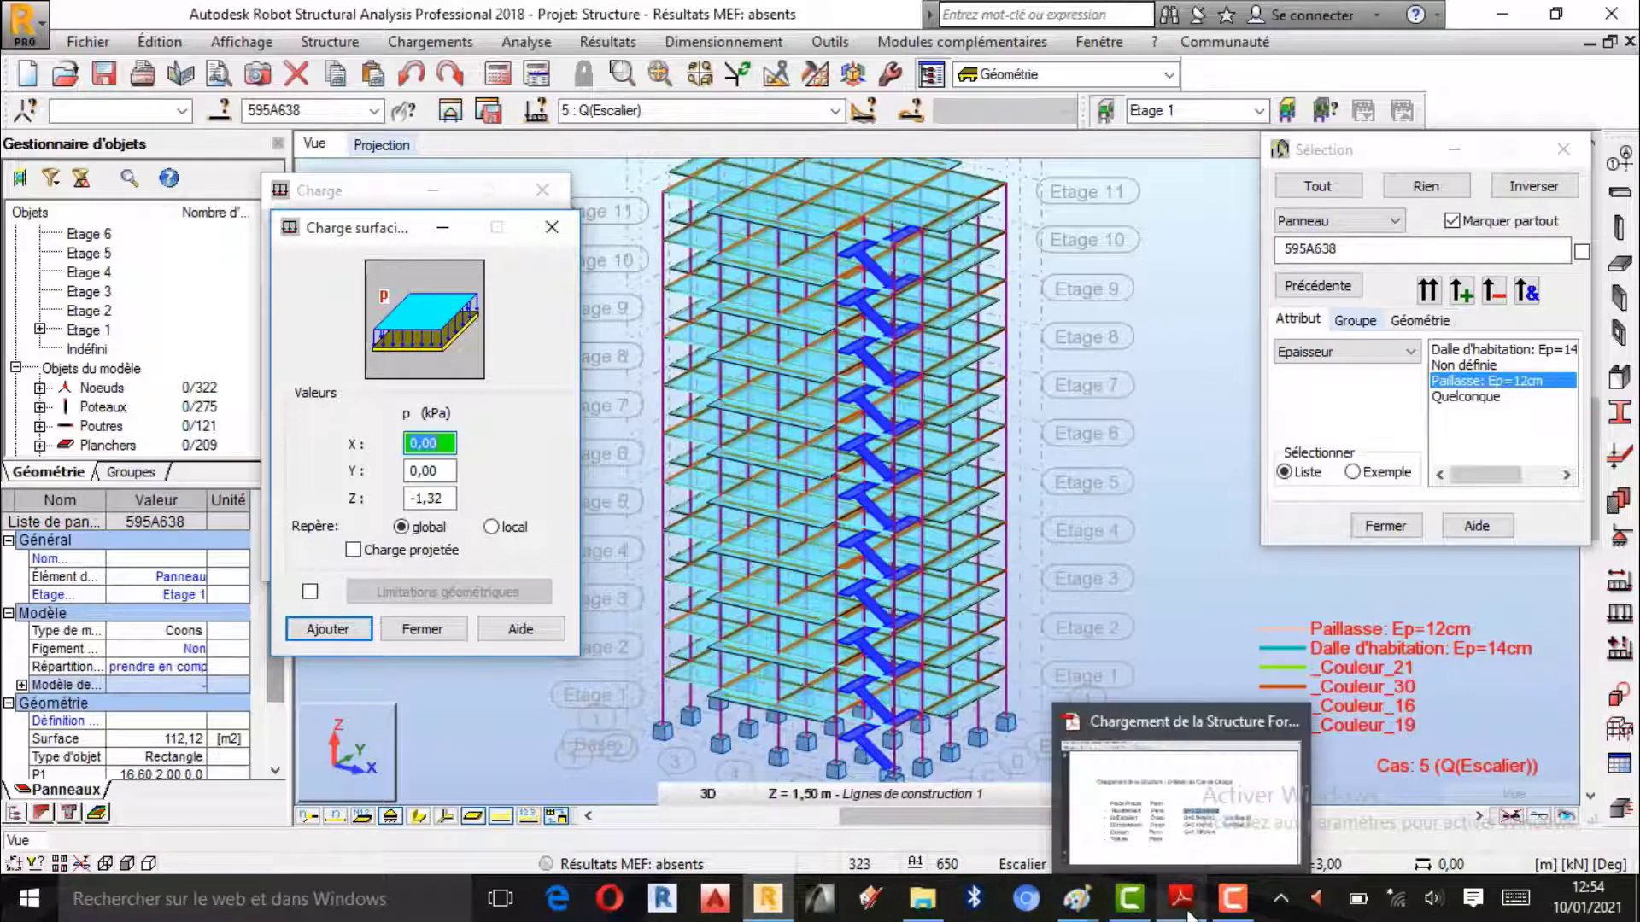
{"action": "left_click", "coordinate": [1193, 820]}
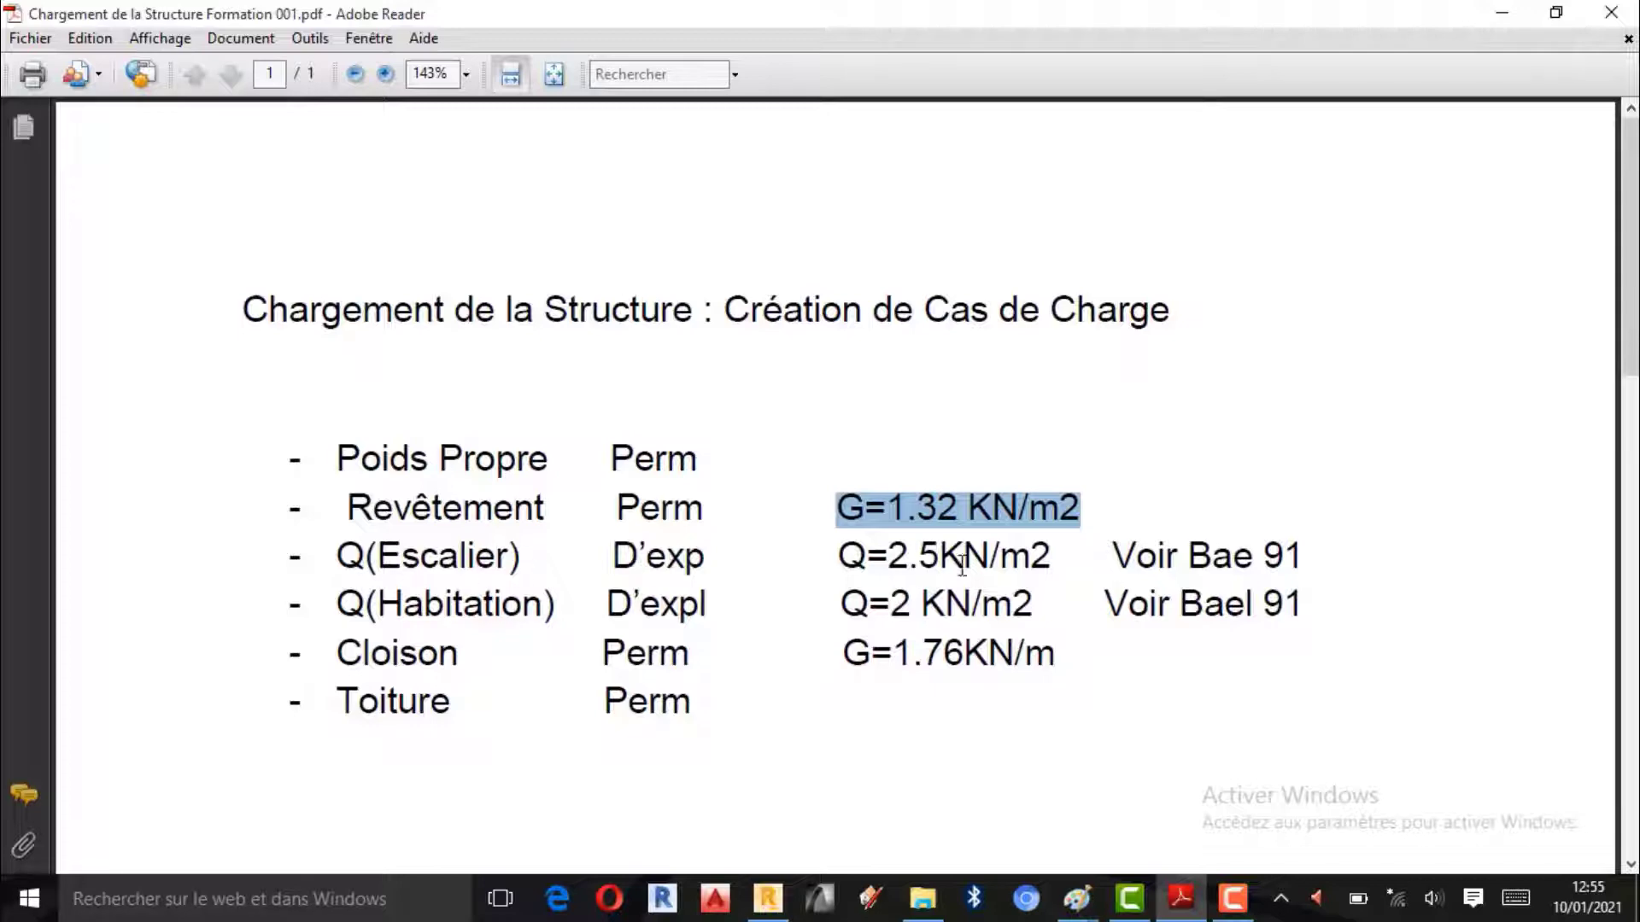
{"action": "left_click_drag", "start_coordinate": [1056, 557], "coordinate": [842, 547]}
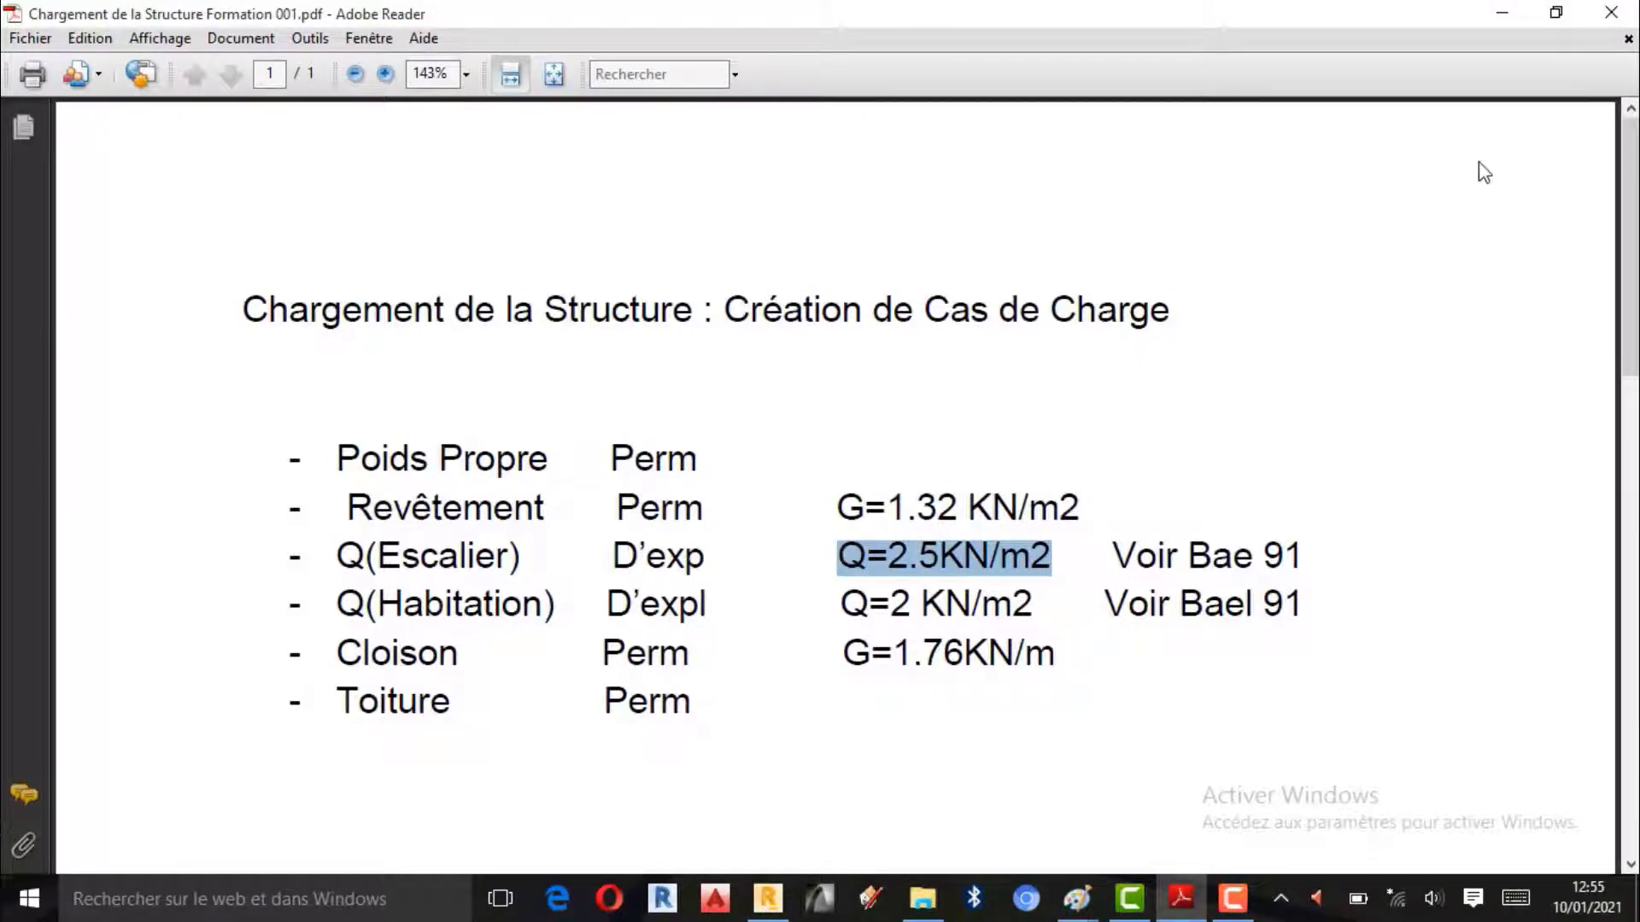
{"action": "left_click", "coordinate": [1503, 13]}
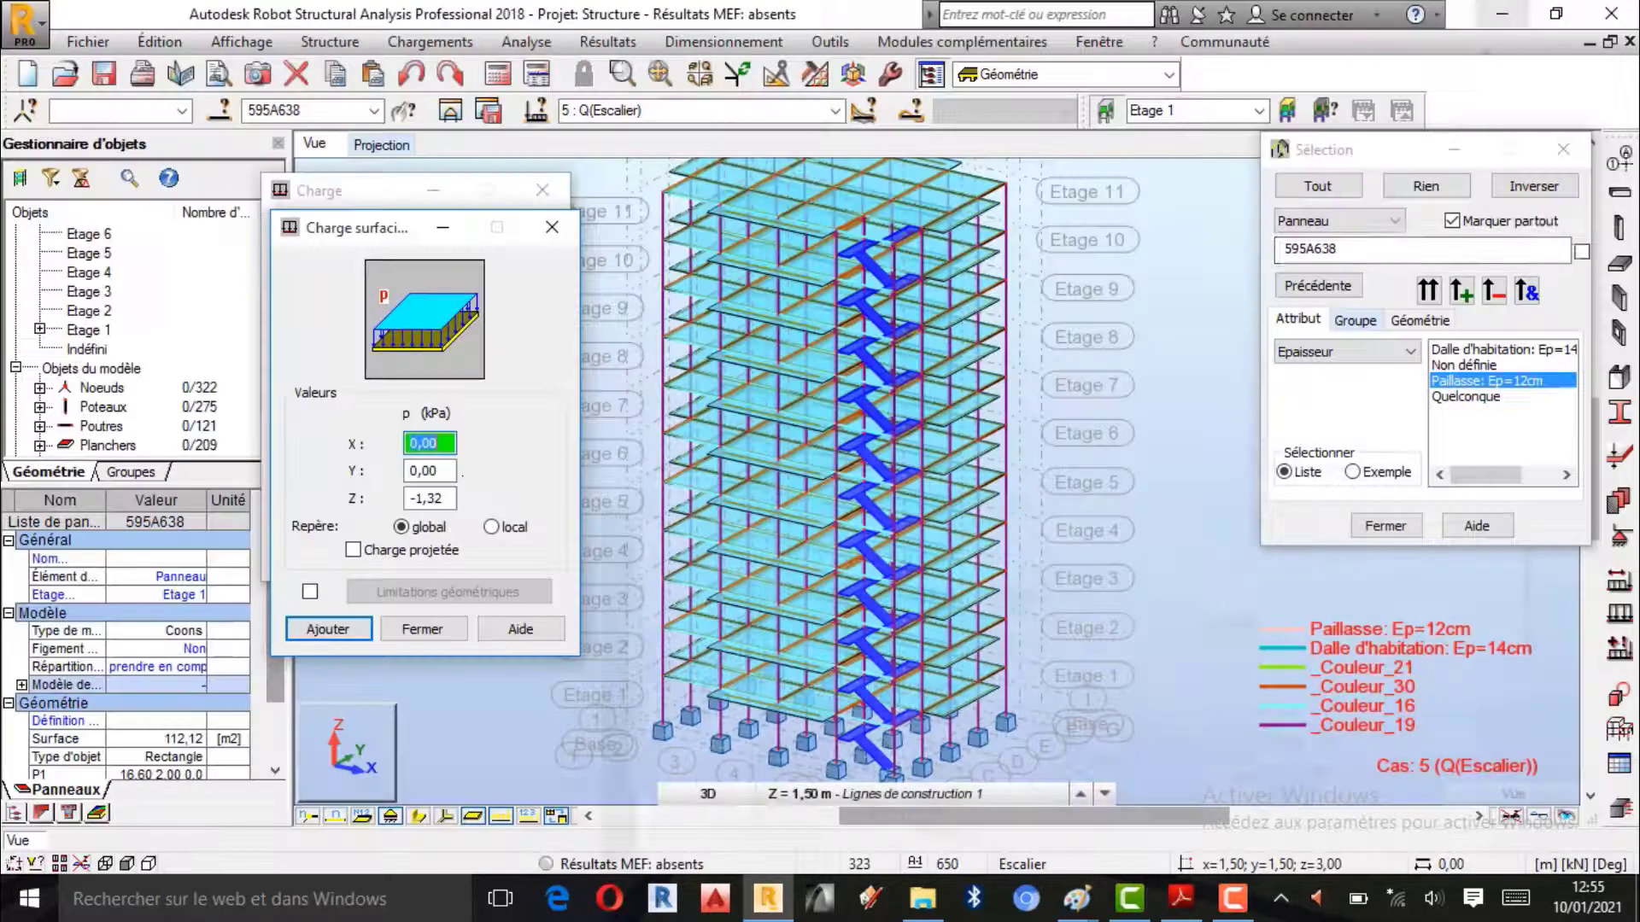
{"action": "double_click", "coordinate": [432, 497]}
{"action": "left_click", "coordinate": [612, 529]}
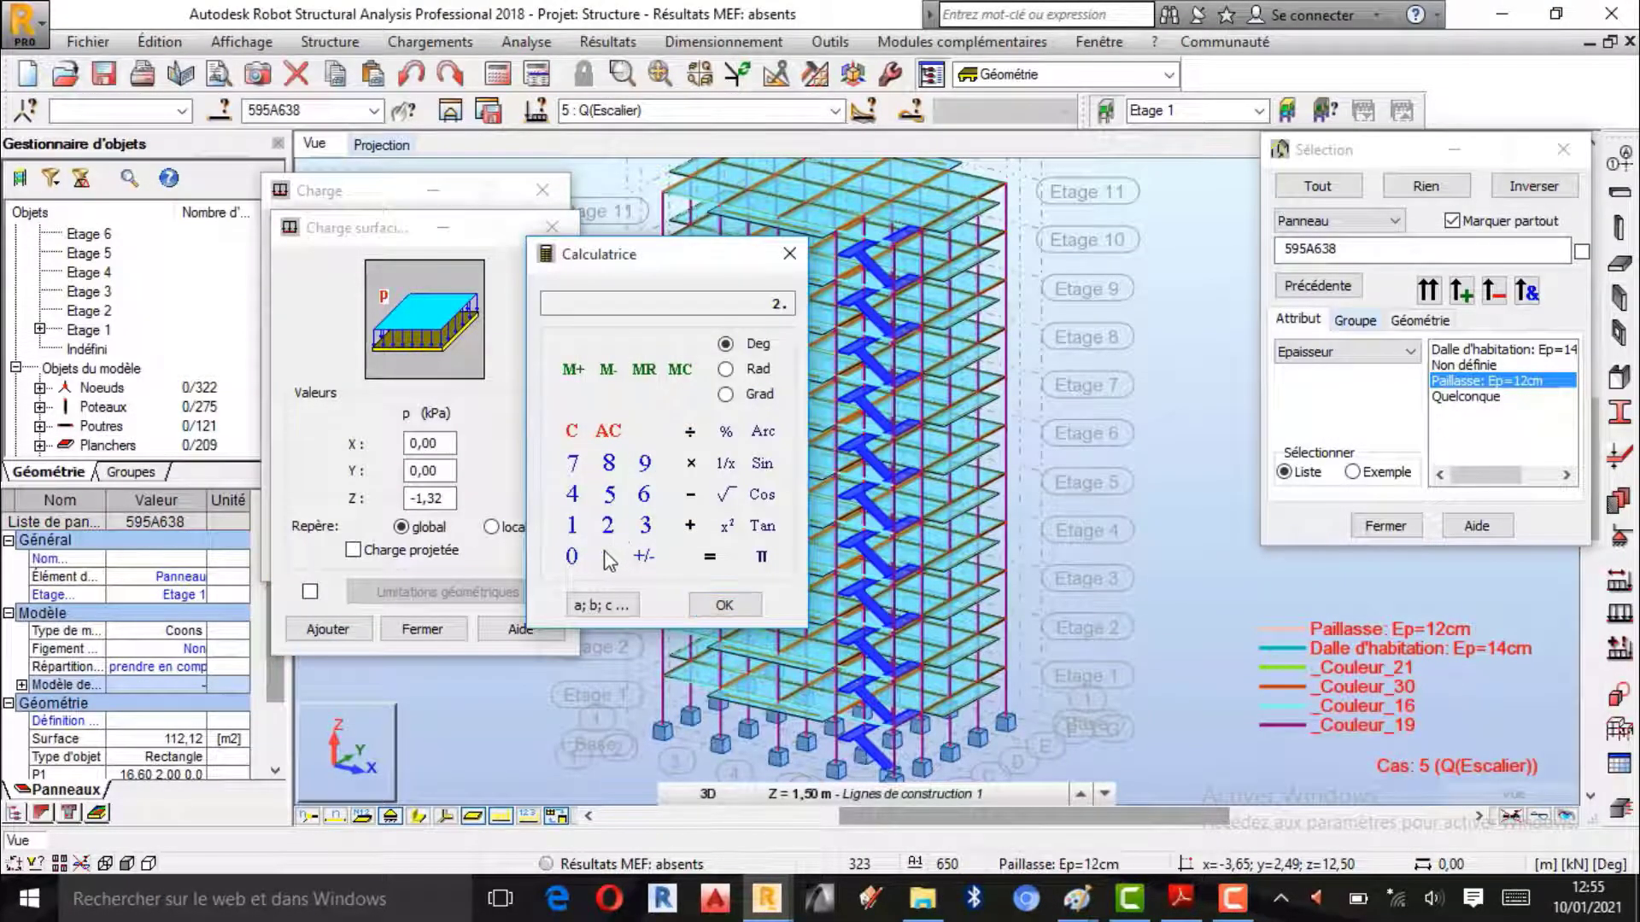
{"action": "left_click", "coordinate": [610, 499]}
{"action": "left_click", "coordinate": [789, 254]}
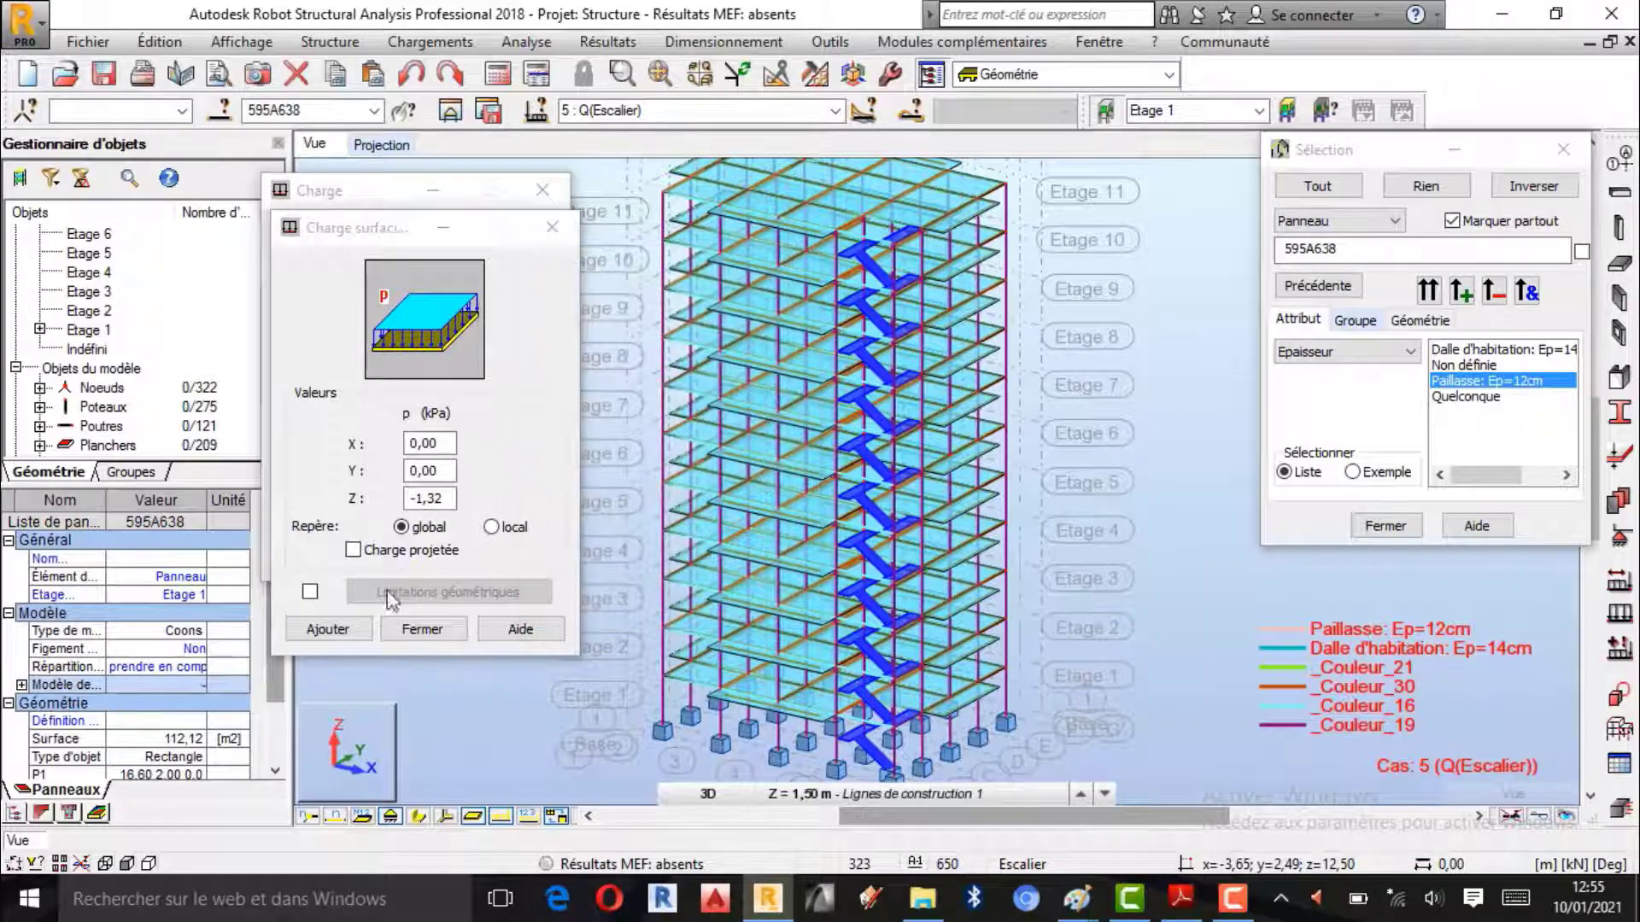
- Apply the -1.32 kPa uniform surface load in Z to the selected stair panels, close the load definition and clear the selection
{"action": "left_click", "coordinate": [328, 629]}
{"action": "left_click", "coordinate": [329, 564]}
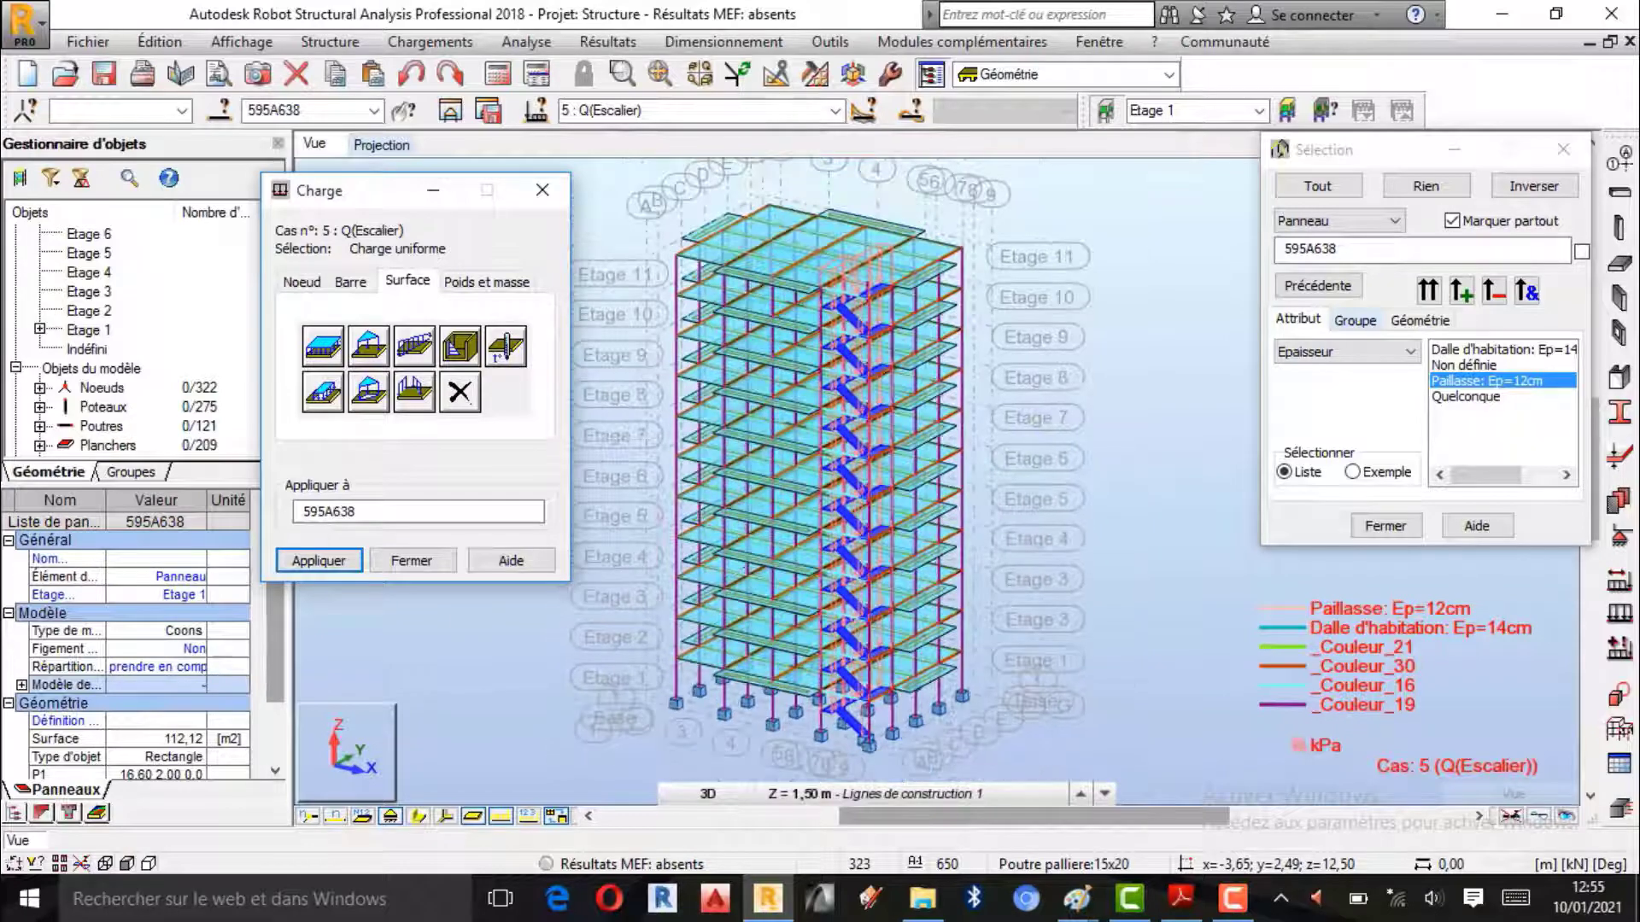
{"action": "left_click", "coordinate": [412, 561]}
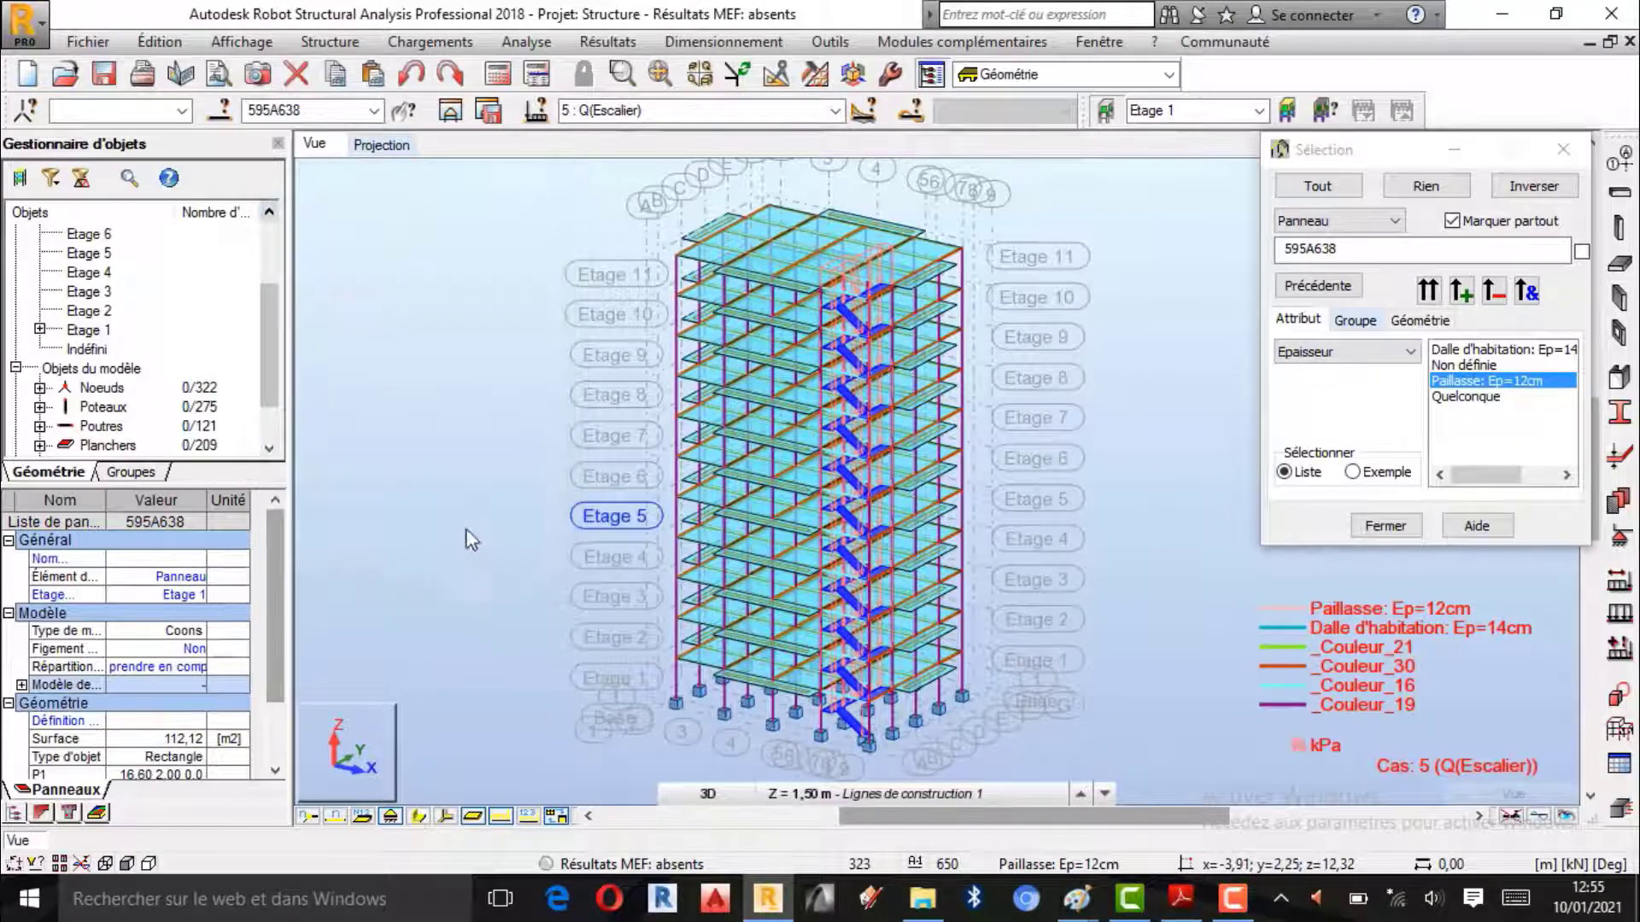
{"action": "left_click", "coordinate": [470, 507]}
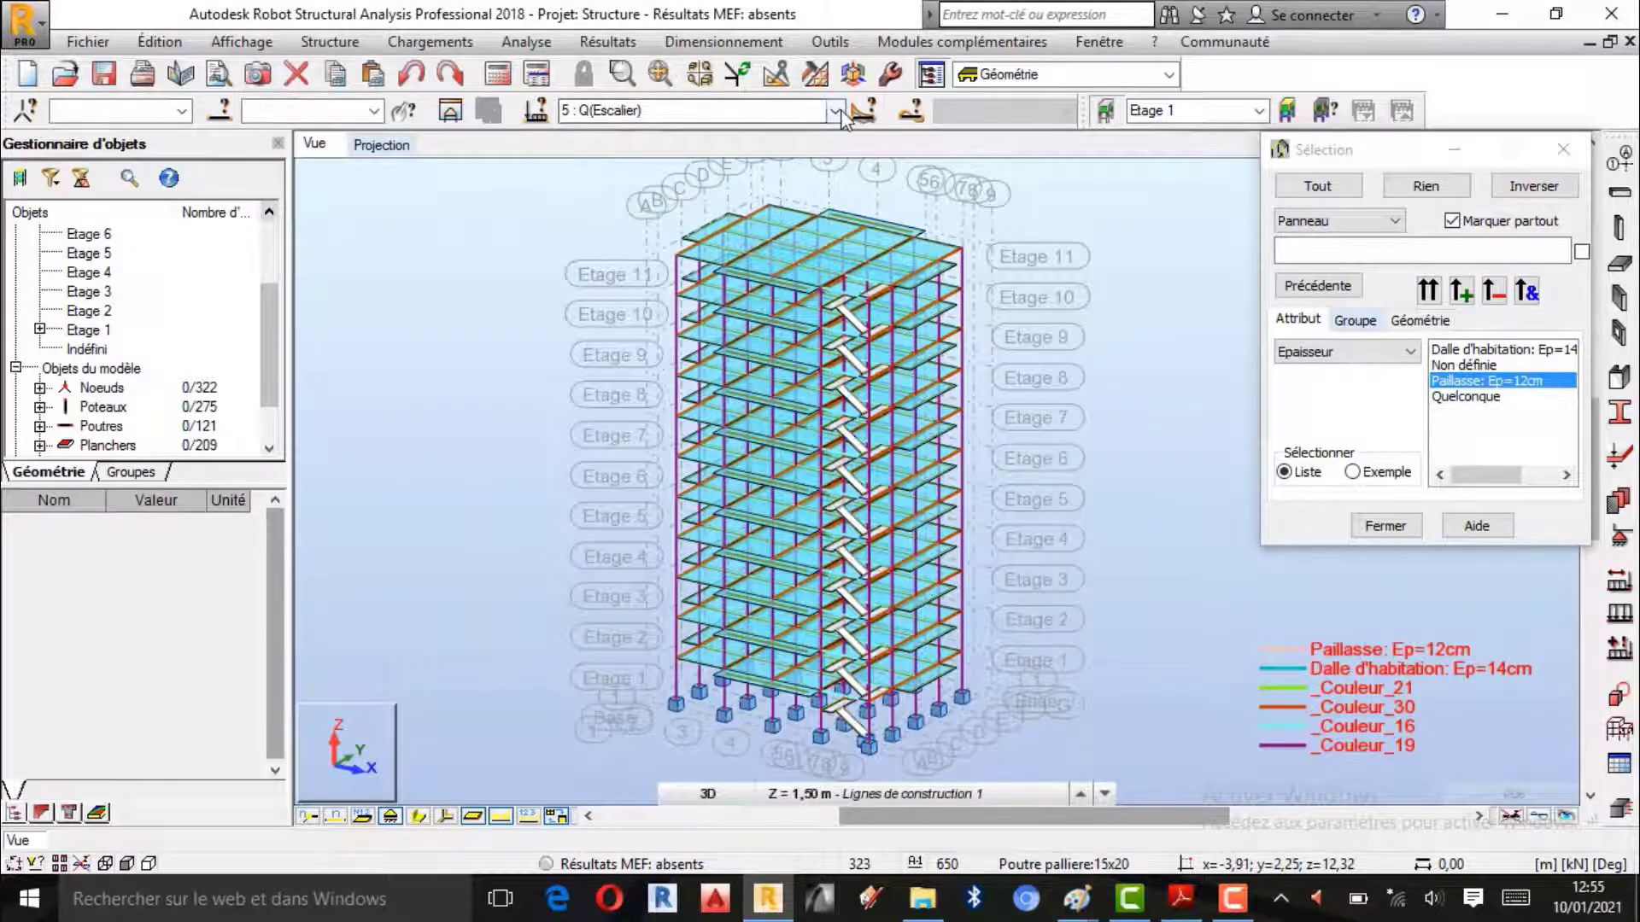
- Make load case 6 "Q(Habitation)" active and select all panels with the thickness attribute "Dalle d'habitation: Ep=14cm"
{"action": "left_click", "coordinate": [675, 110]}
{"action": "left_click", "coordinate": [647, 212]}
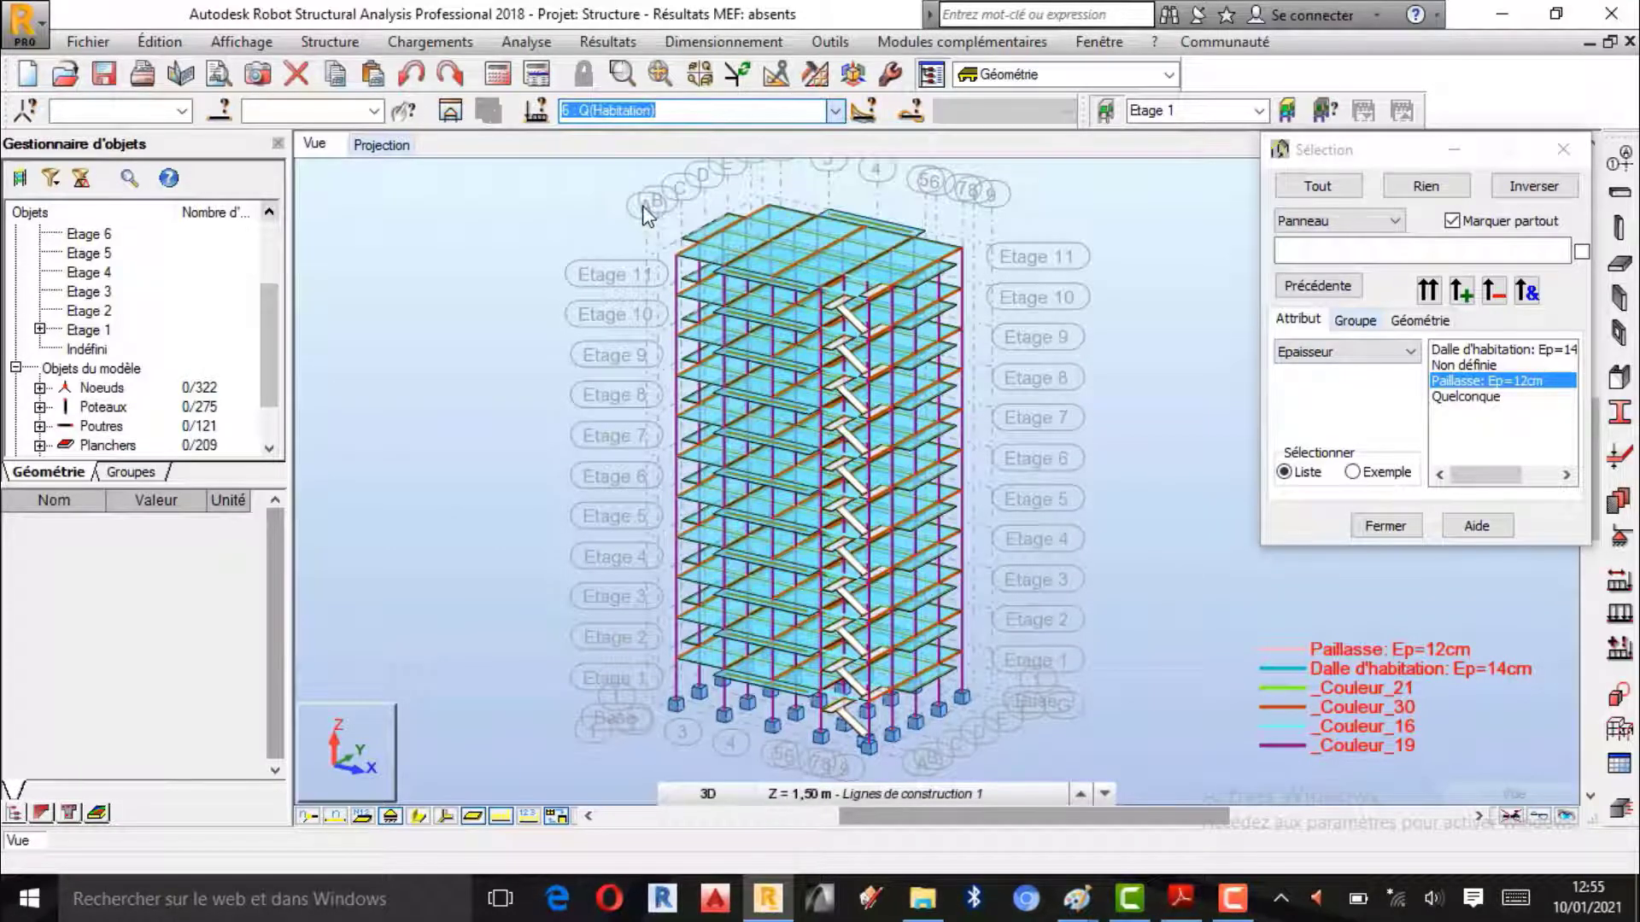
{"action": "left_click", "coordinate": [1500, 350]}
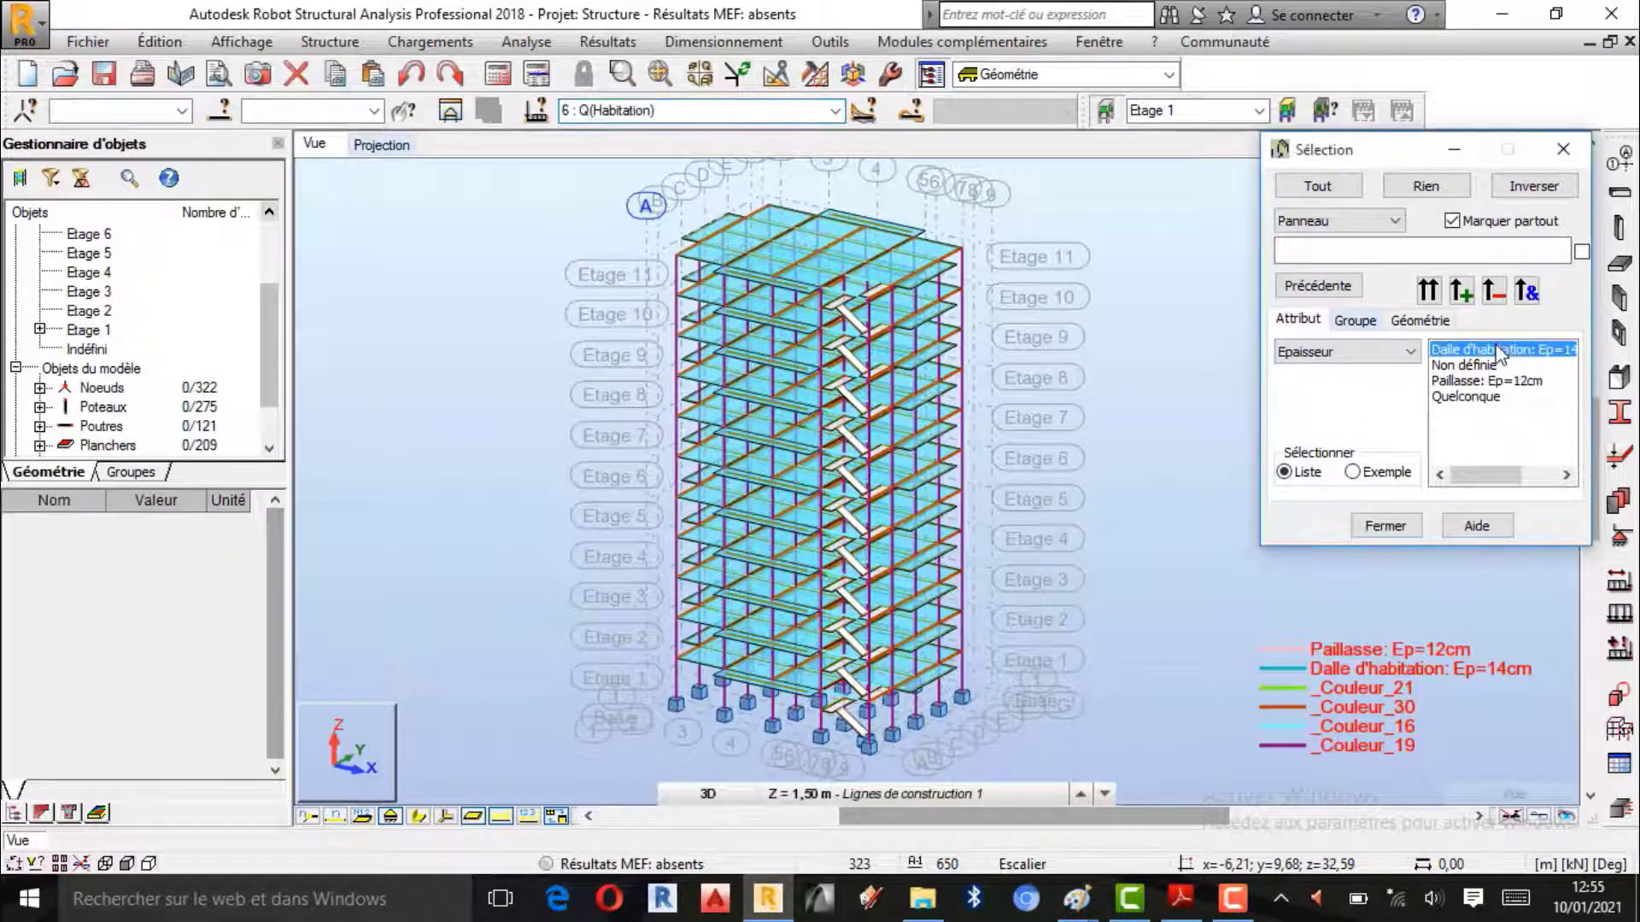
{"action": "left_click", "coordinate": [1462, 294]}
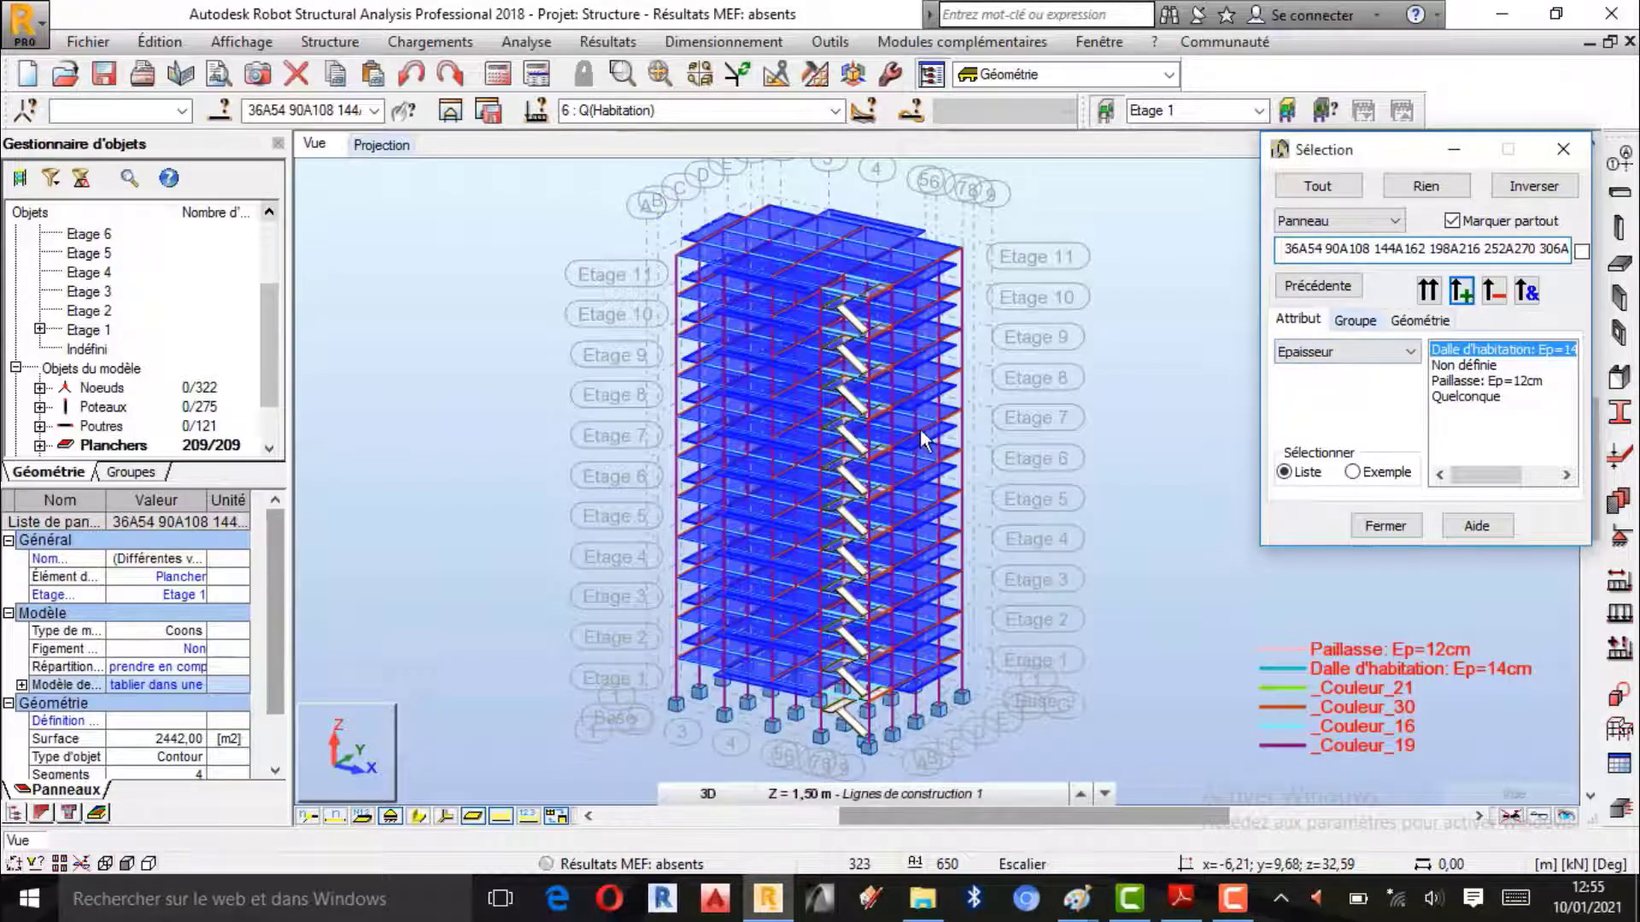
{"action": "scroll", "coordinate": [920, 429], "scroll_direction": "up", "scroll_amount": 1}
{"action": "scroll", "coordinate": [915, 433], "scroll_direction": "down", "scroll_amount": 1}
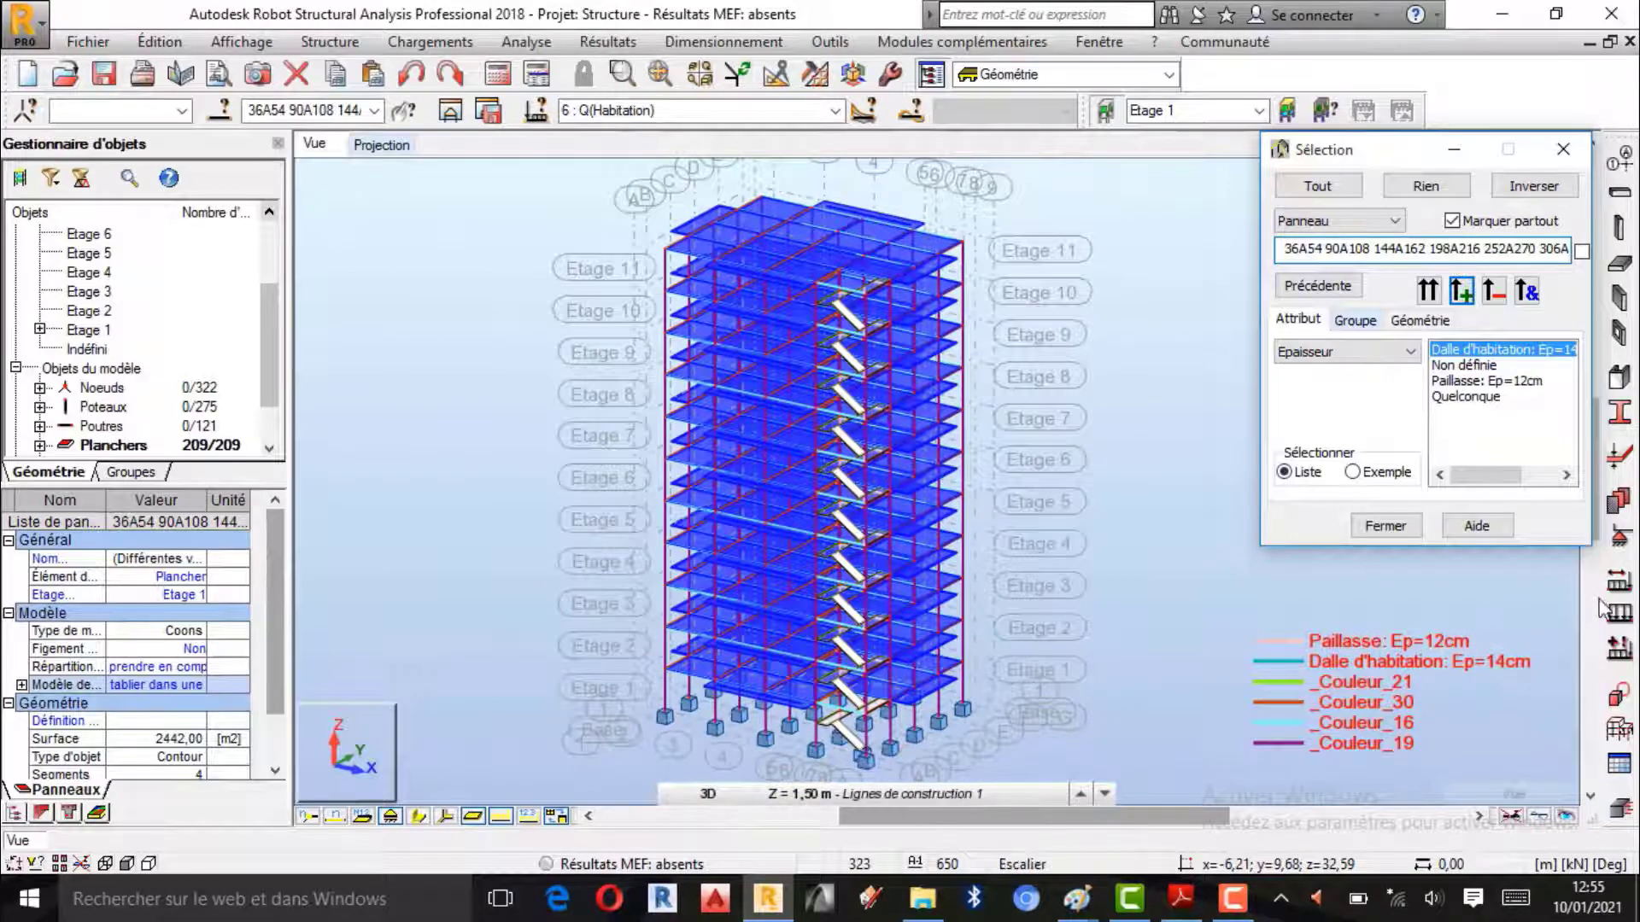
- Start defining a uniform surface load for load case 6 "Q(Habitation)" on the selected floor slabs
{"action": "left_click", "coordinate": [1625, 623]}
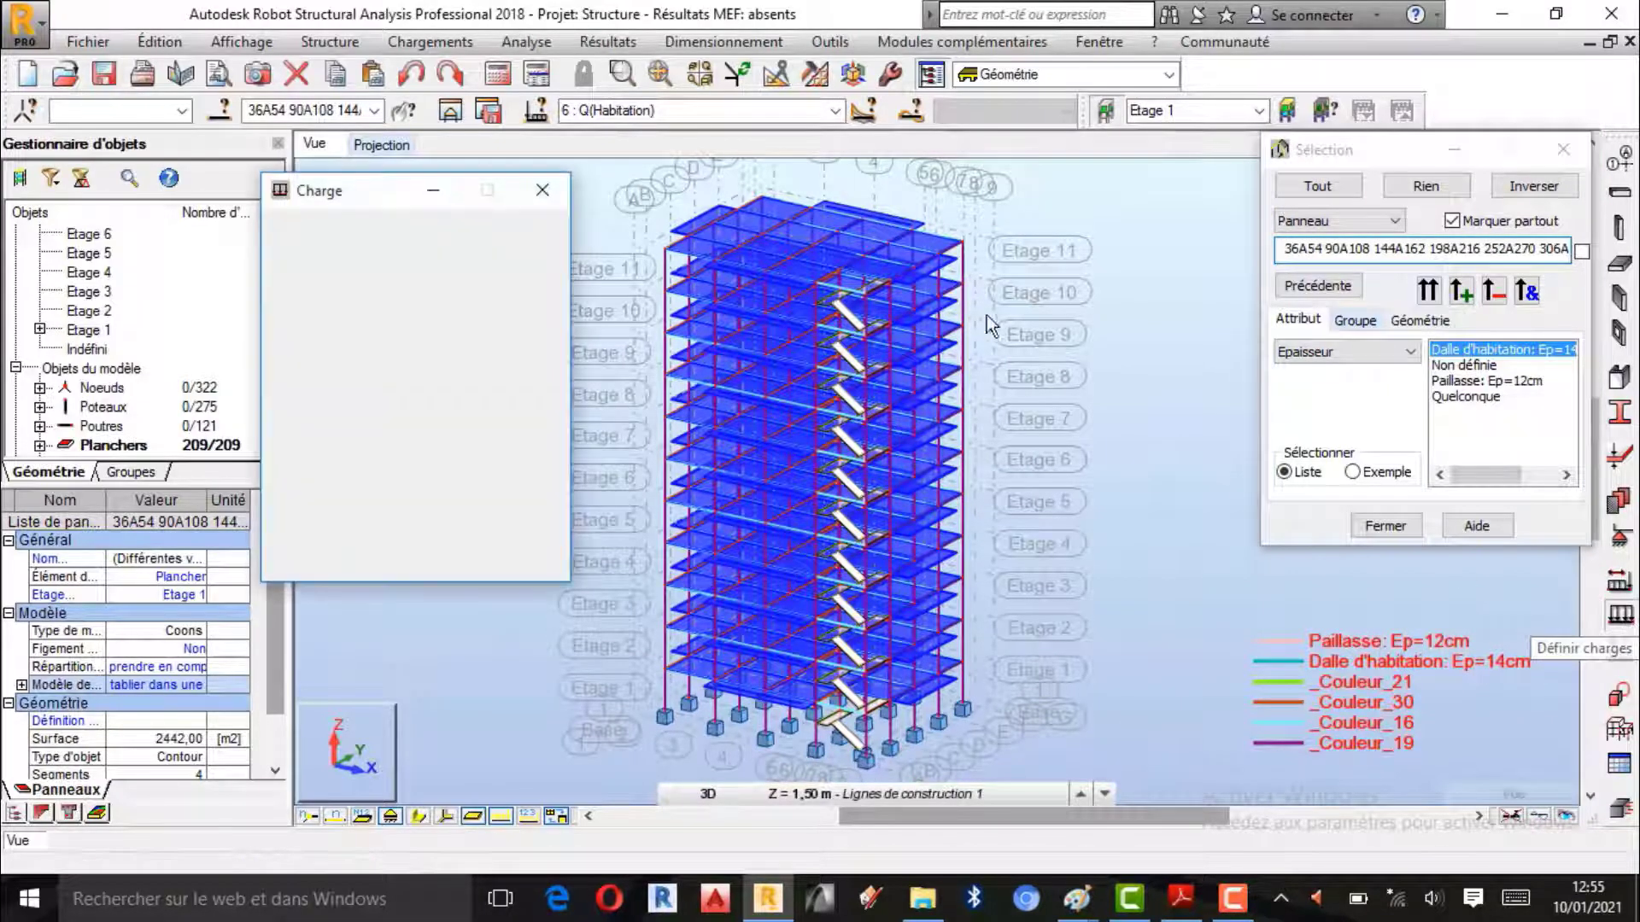
{"action": "left_click", "coordinate": [406, 285]}
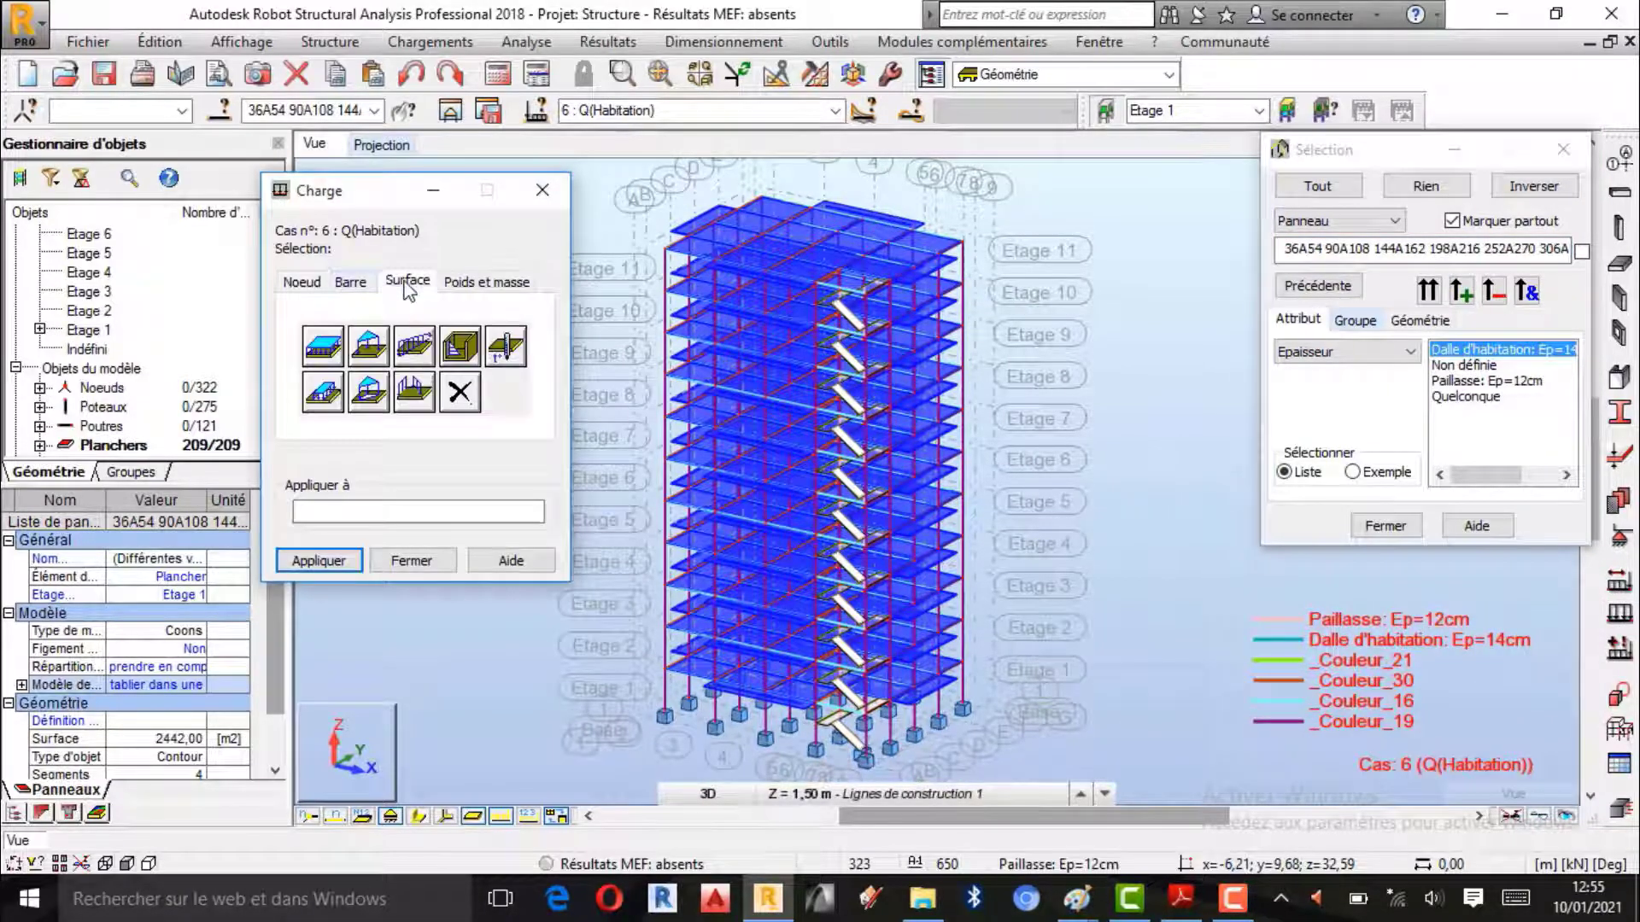
{"action": "left_click", "coordinate": [332, 344]}
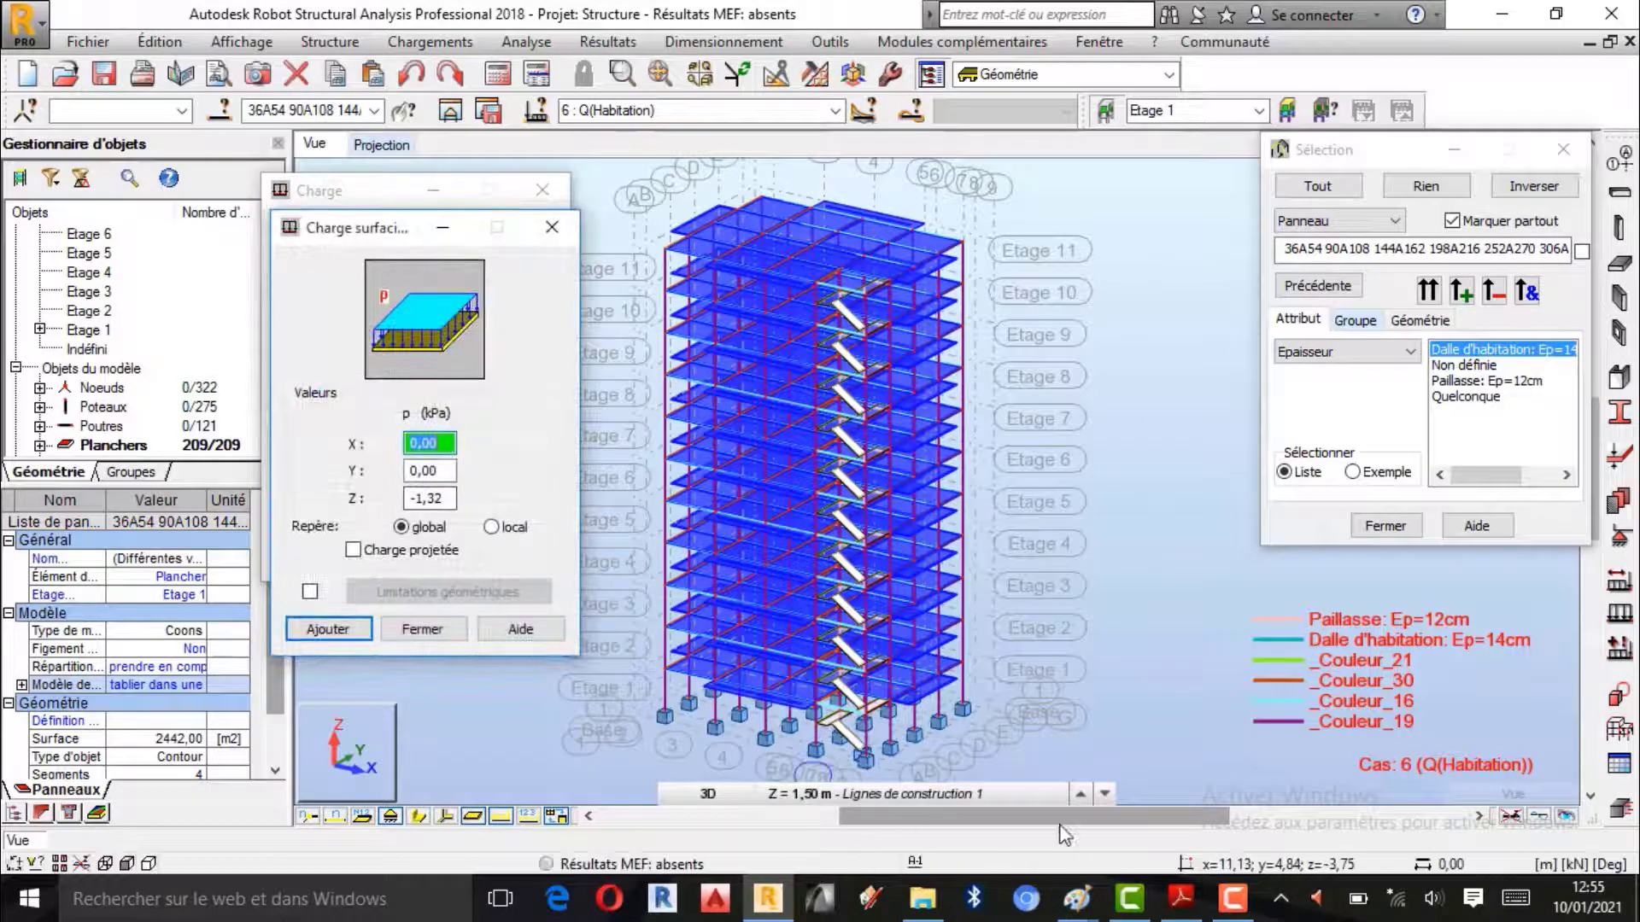
- Highlight the Q(Habitation) value in the load-case PDF and circle the handwritten "1.5 kN/m2" in red in Paint
{"action": "left_click", "coordinate": [1181, 897]}
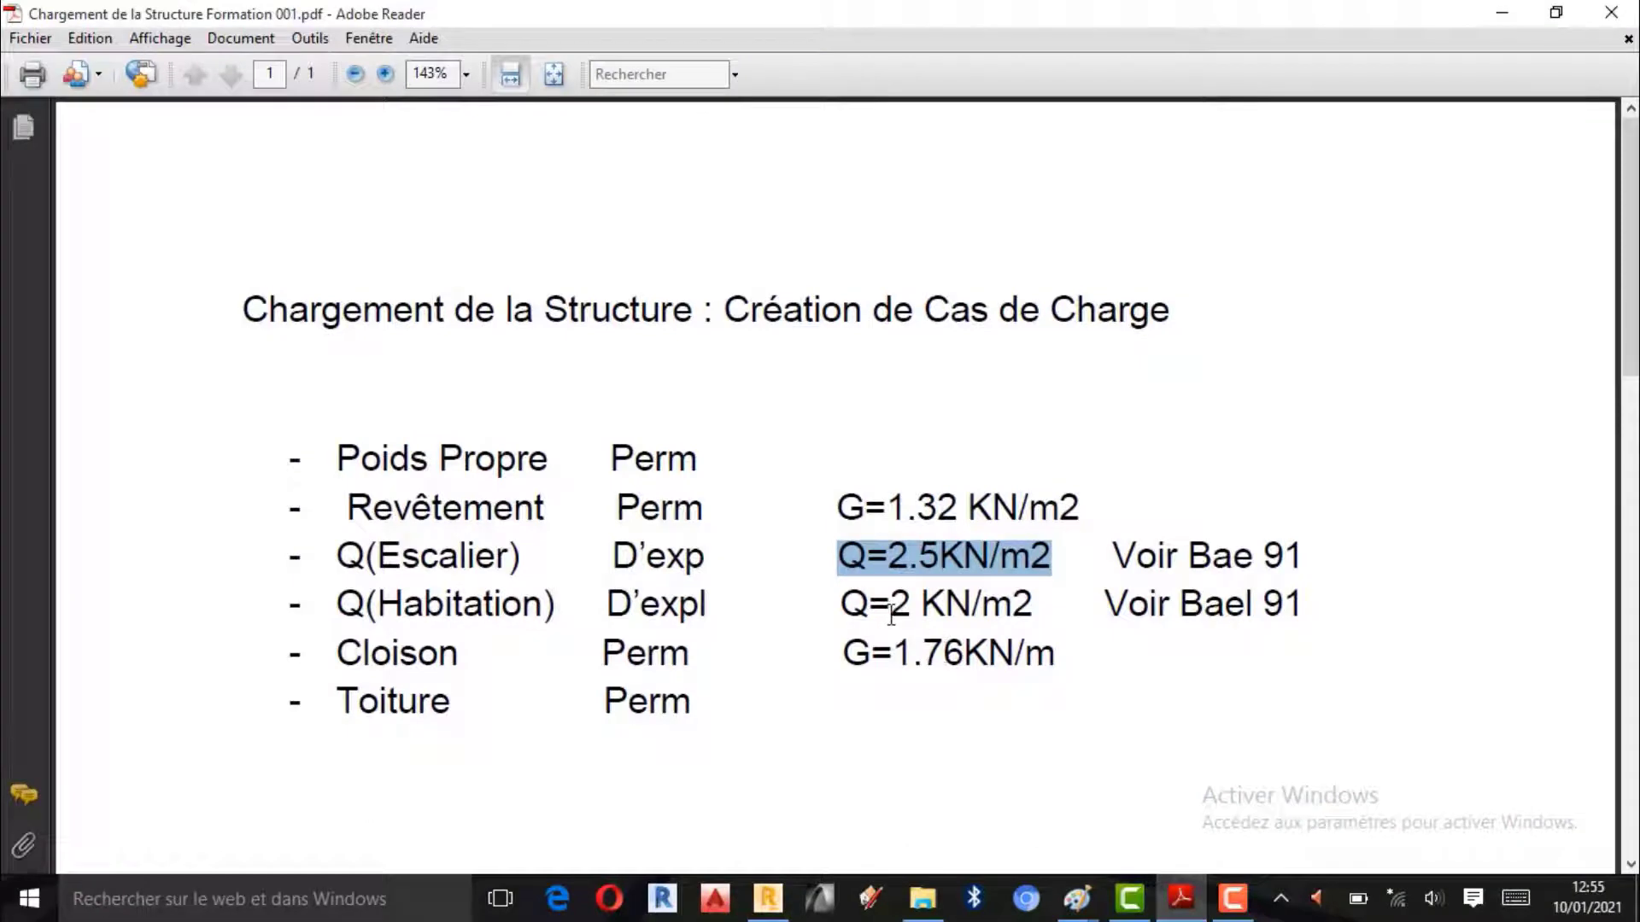
{"action": "left_click_drag", "start_coordinate": [890, 607], "coordinate": [1049, 616]}
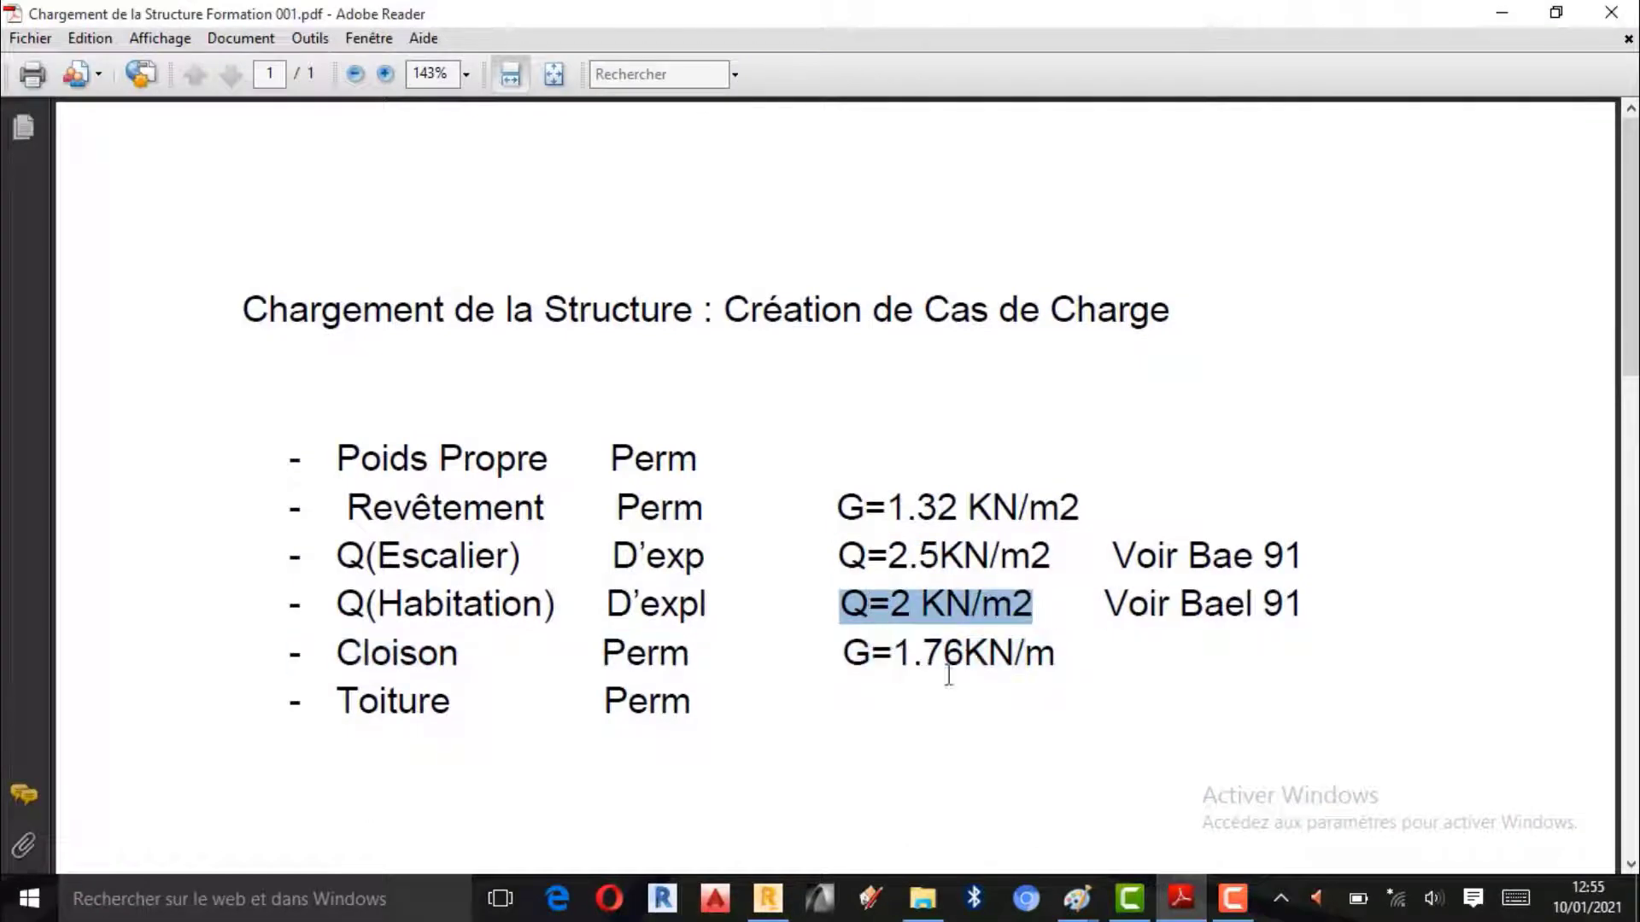
{"action": "mouse_move", "coordinate": [1076, 897]}
{"action": "left_click", "coordinate": [1096, 771]}
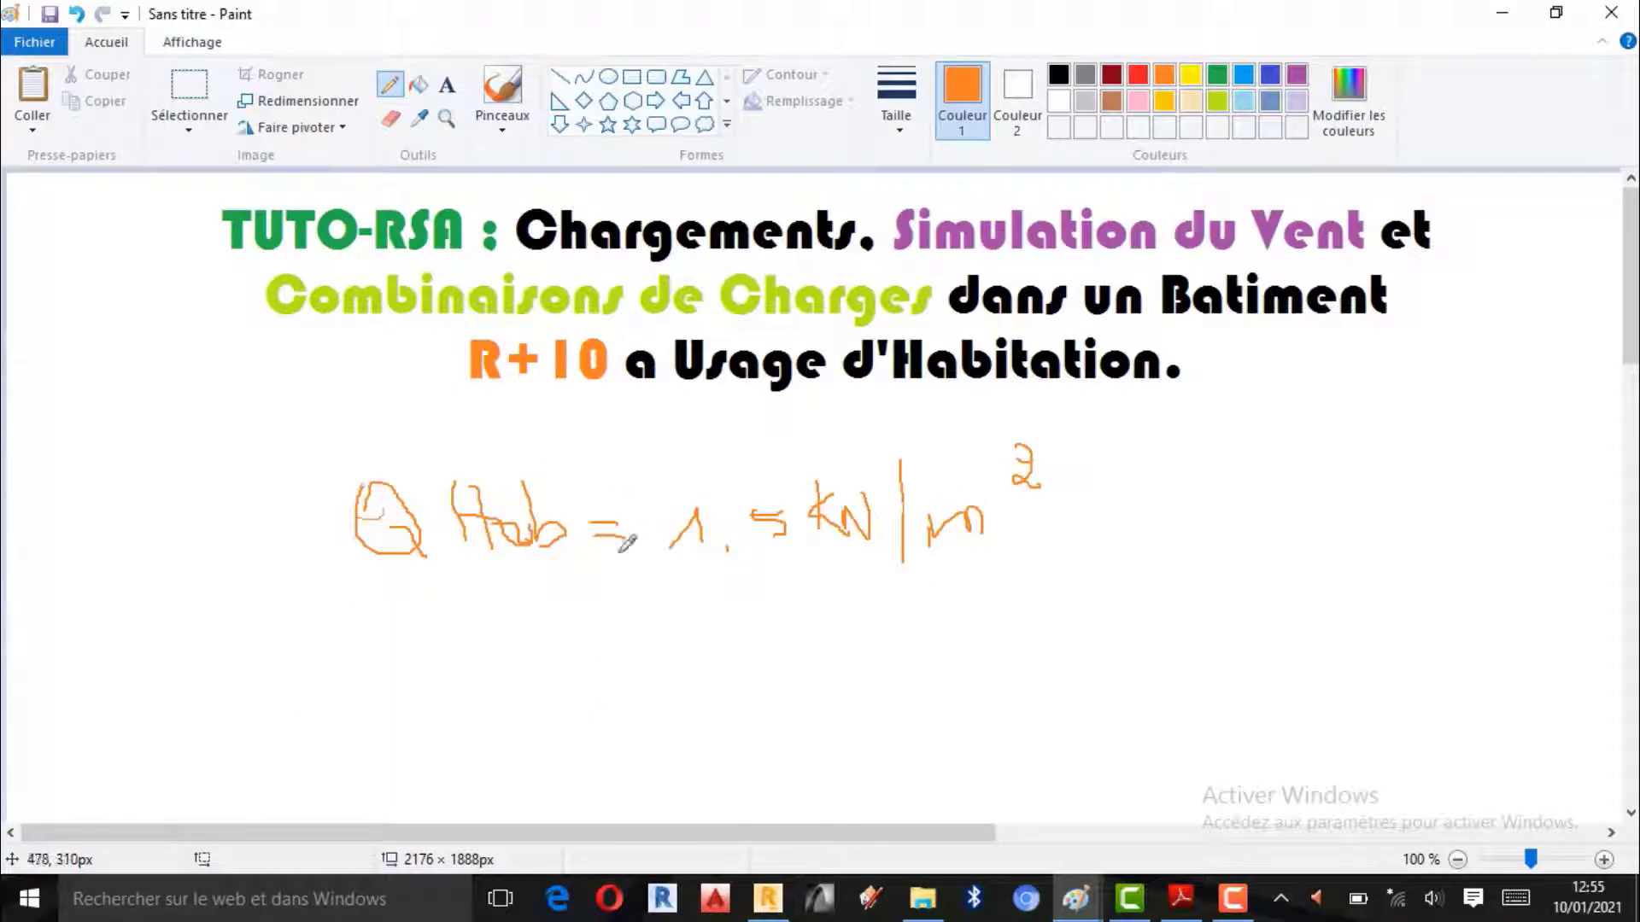
{"action": "left_click", "coordinate": [1138, 76]}
{"action": "mouse_move", "coordinate": [676, 459]}
{"action": "left_mouse_down"}
{"action": "mouse_move", "coordinate": [871, 673]}
{"action": "mouse_move", "coordinate": [1150, 425]}
{"action": "mouse_move", "coordinate": [721, 412]}
{"action": "mouse_move", "coordinate": [653, 477]}
{"action": "left_mouse_up"}
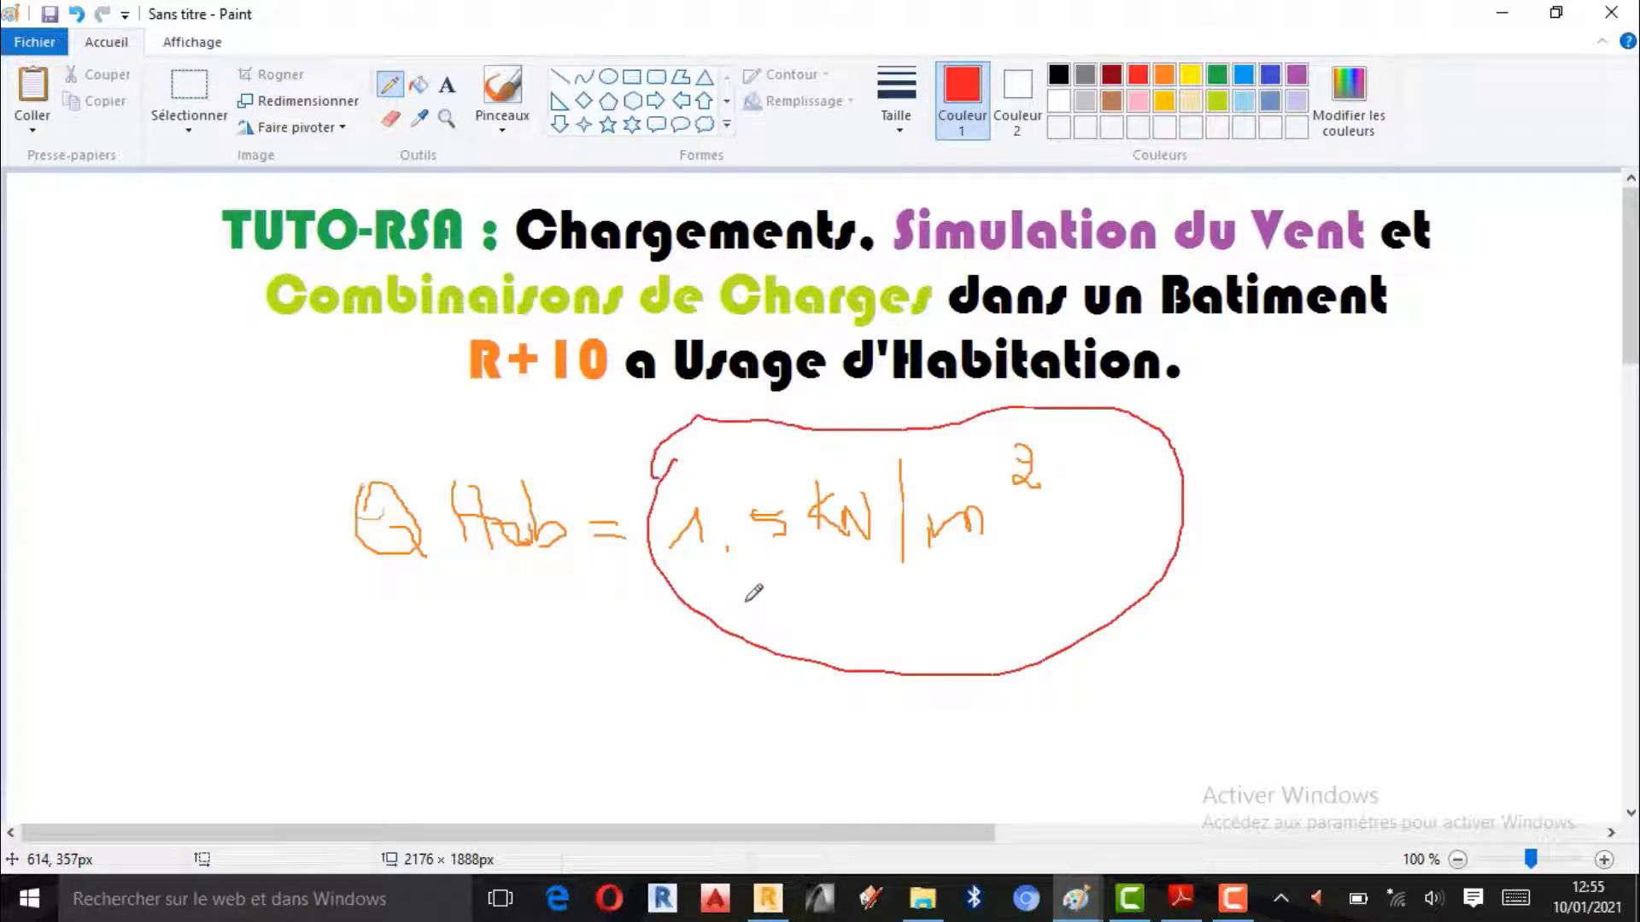
{"action": "left_click", "coordinate": [1502, 13]}
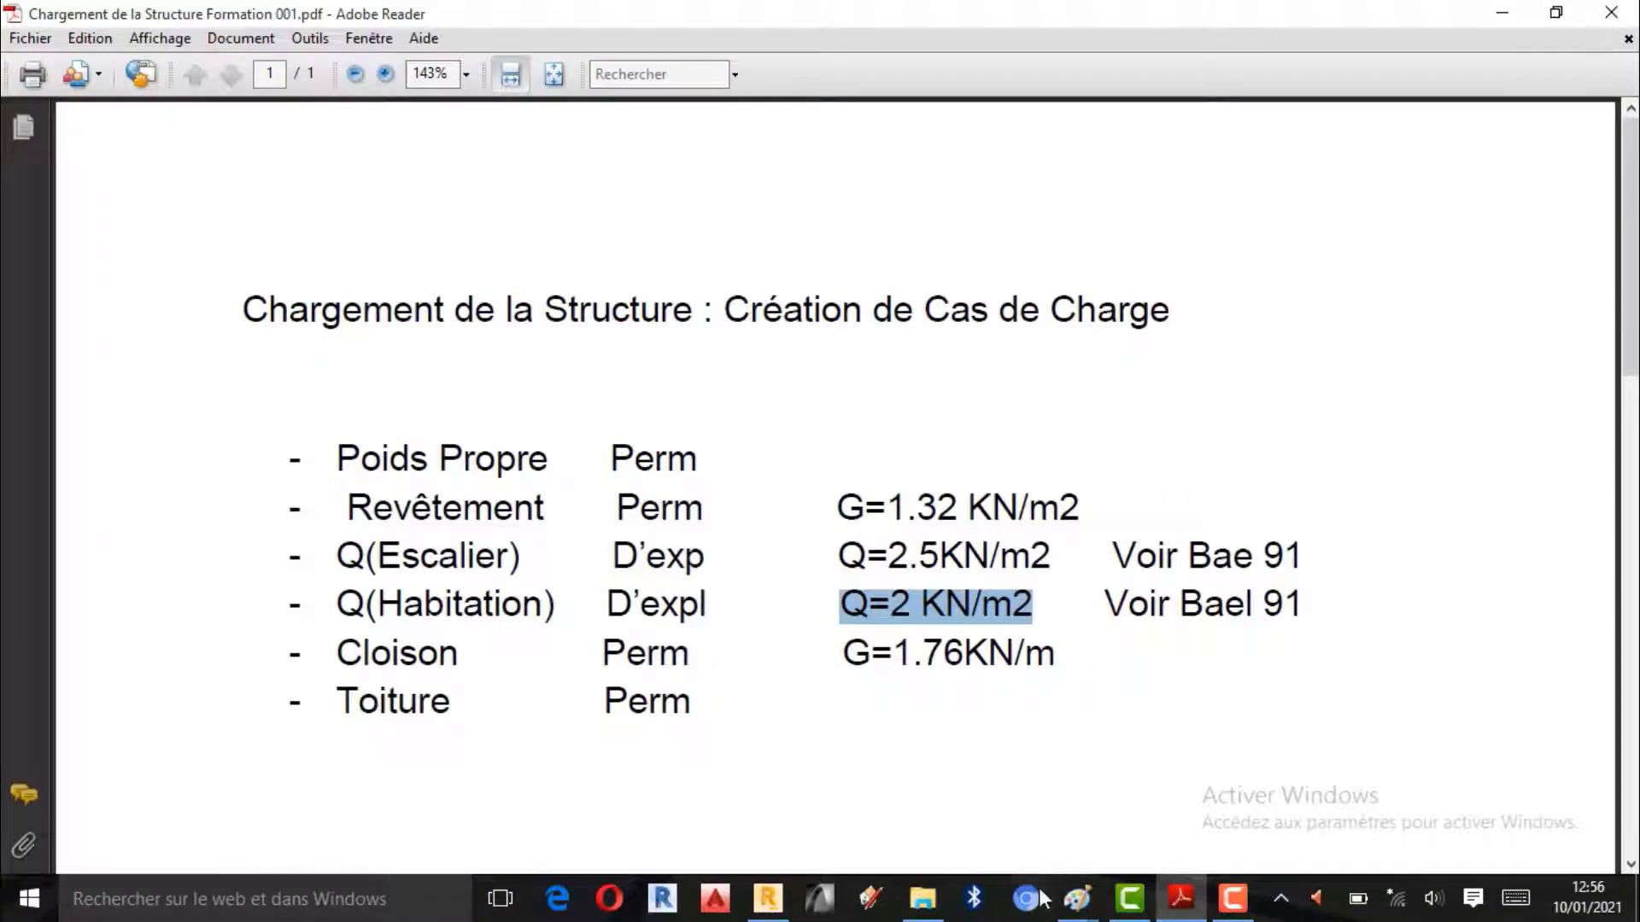
- Return to Robot Structural Analysis and set the Z value of the uniform surface load to -1.5 kPa
{"action": "left_click", "coordinate": [768, 898]}
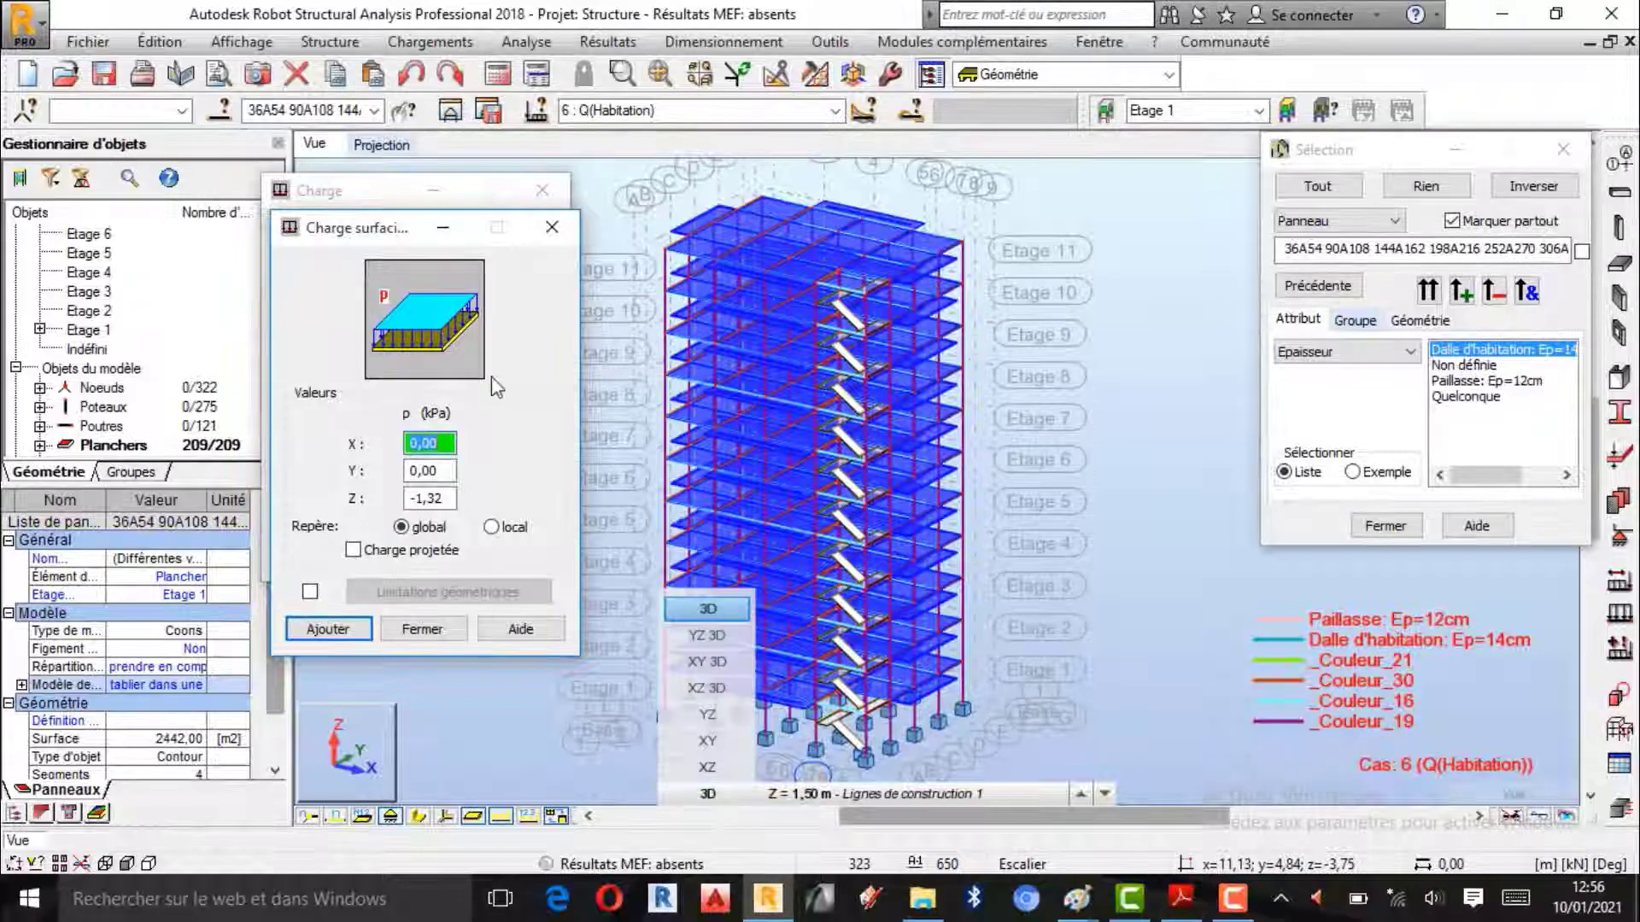
{"action": "double_click", "coordinate": [439, 499]}
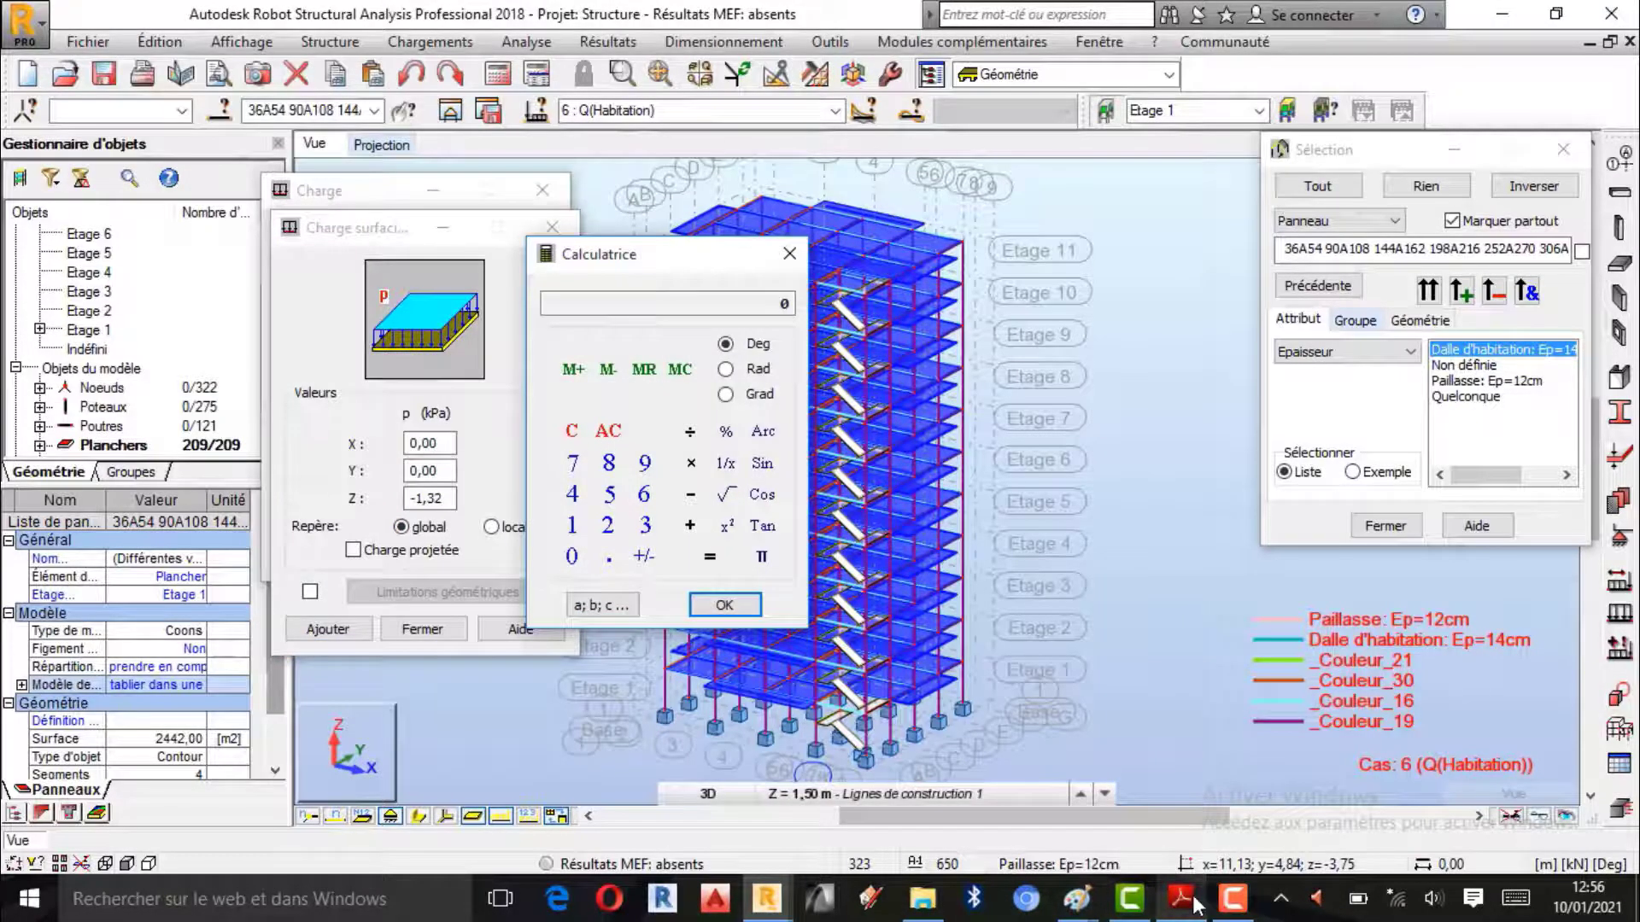
{"action": "mouse_move", "coordinate": [1183, 910]}
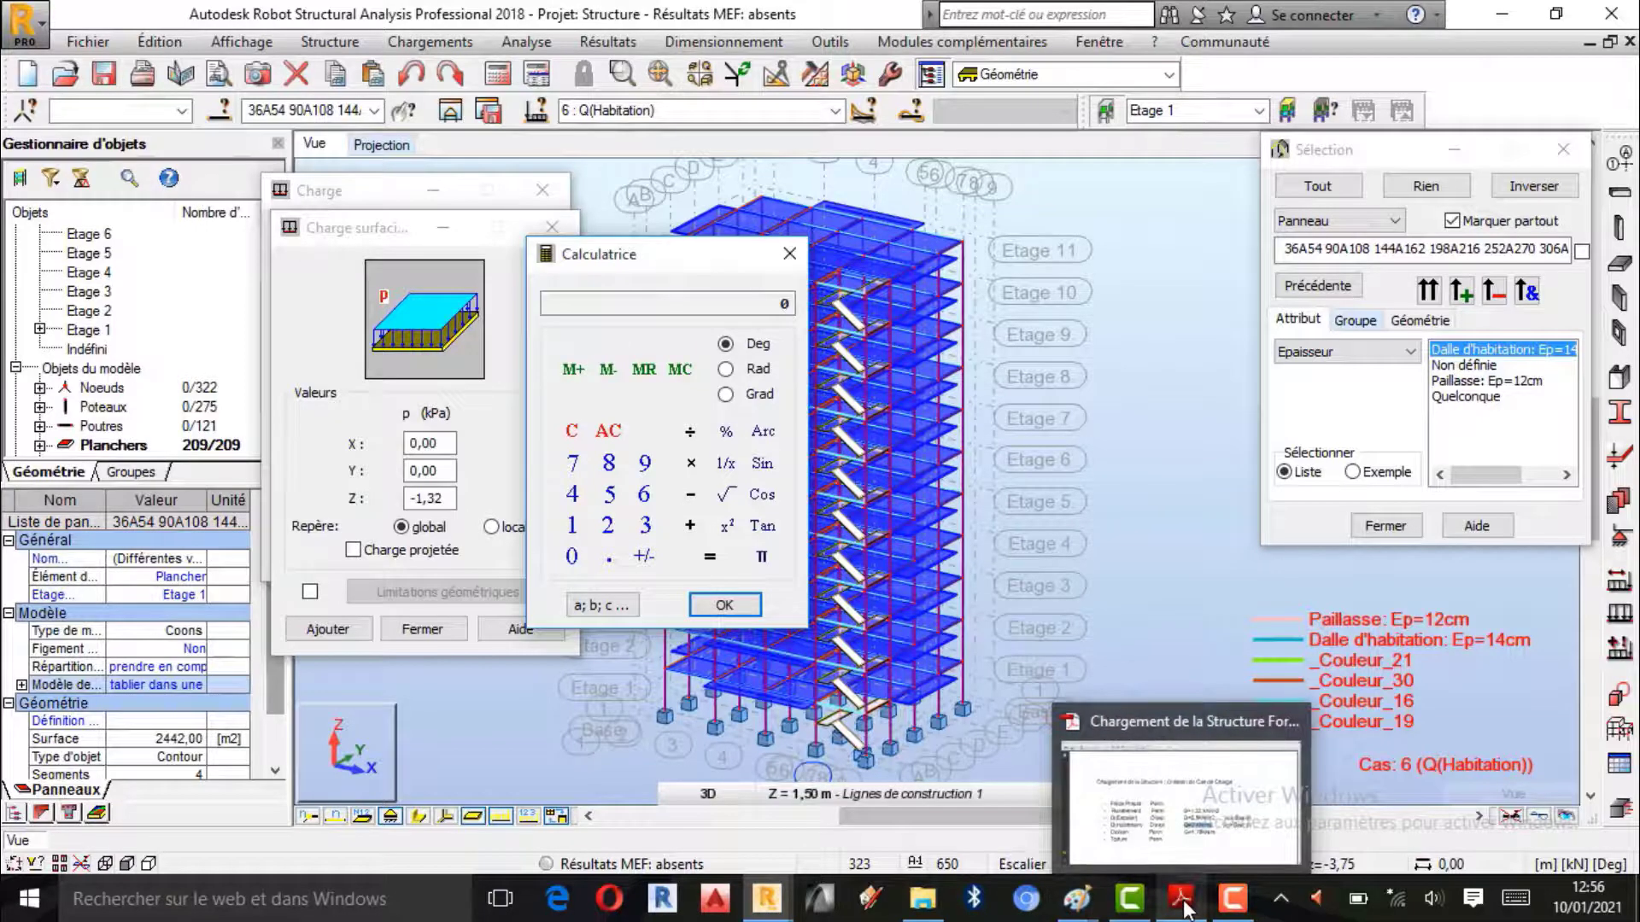
{"action": "mouse_move", "coordinate": [1025, 904]}
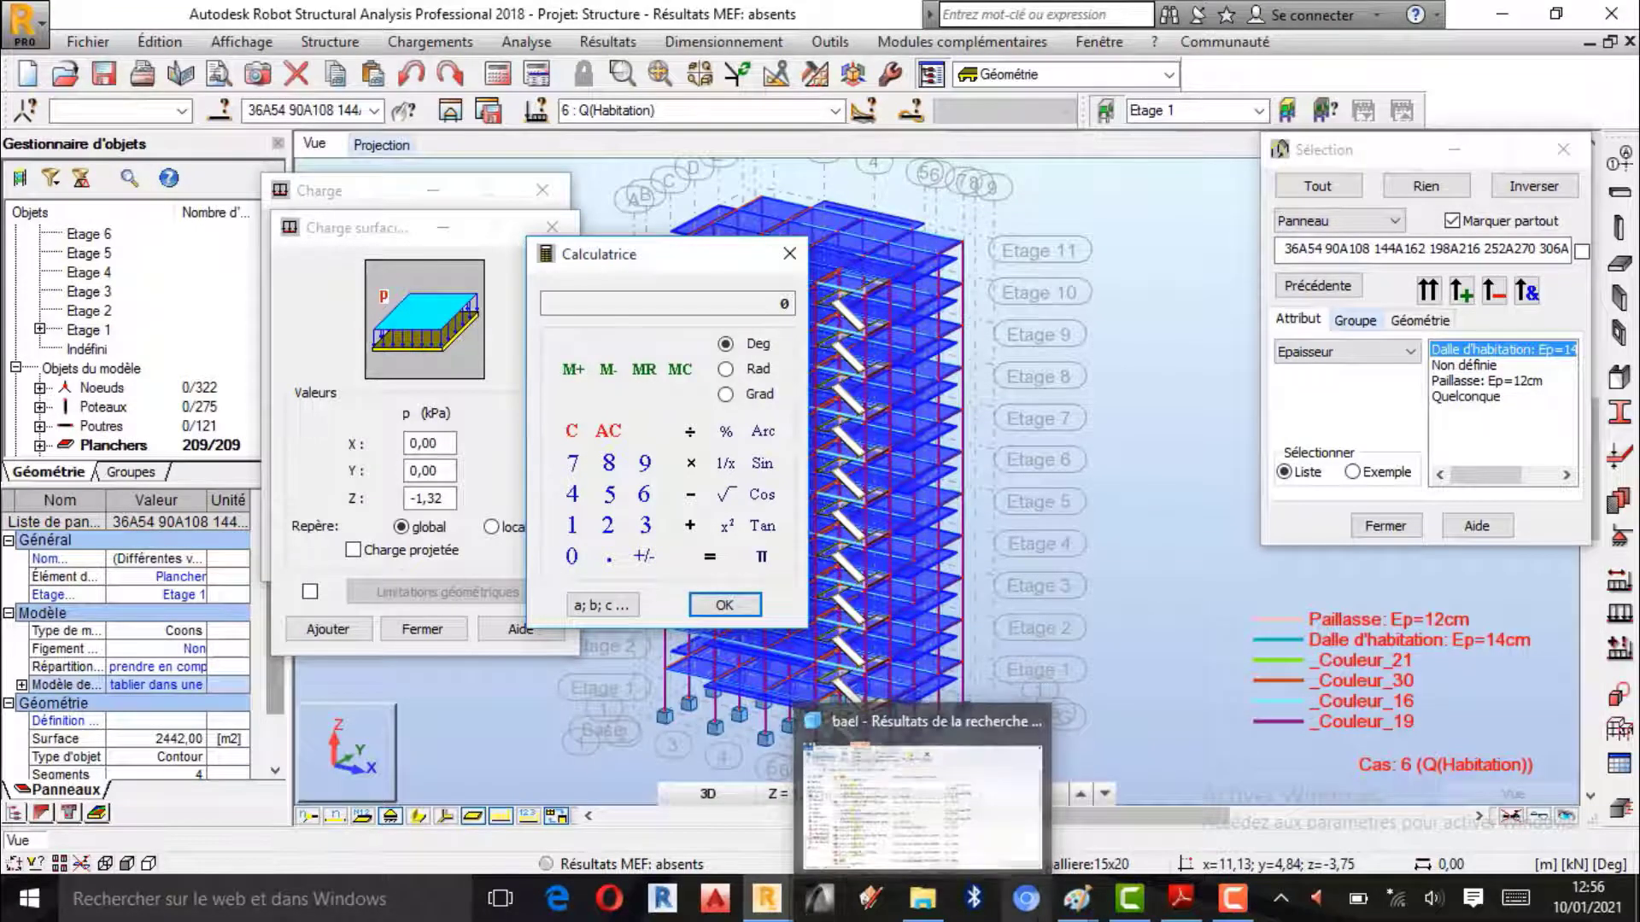
{"action": "mouse_move", "coordinate": [1077, 898]}
{"action": "mouse_move", "coordinate": [1090, 817]}
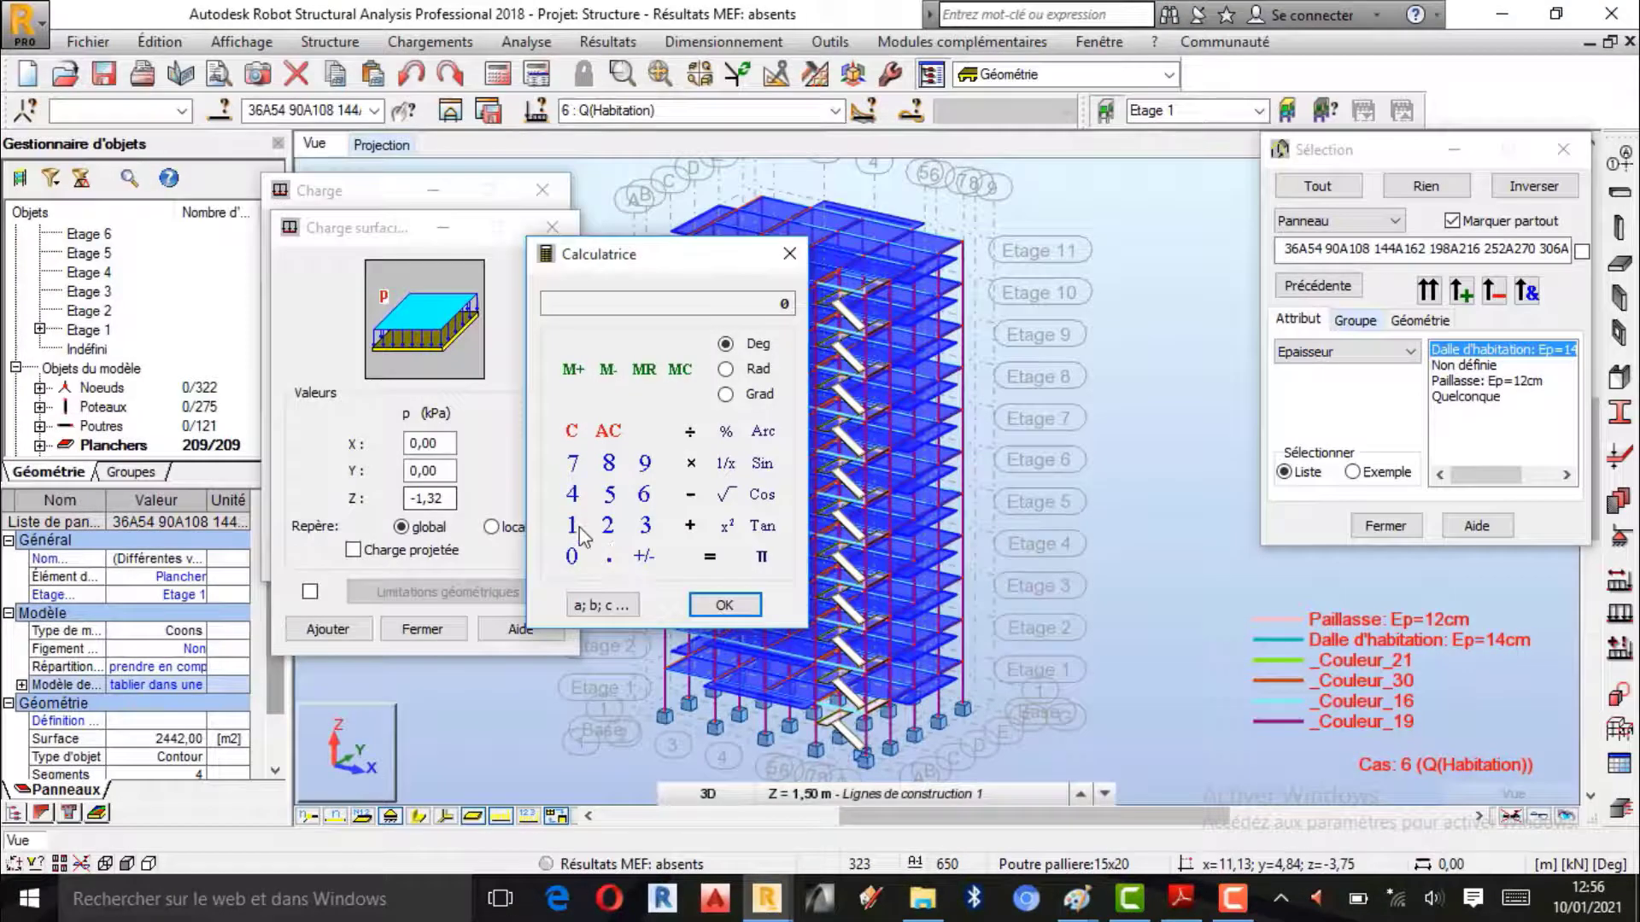
{"action": "left_click", "coordinate": [572, 525]}
{"action": "left_click", "coordinate": [609, 557]}
{"action": "left_click", "coordinate": [609, 494]}
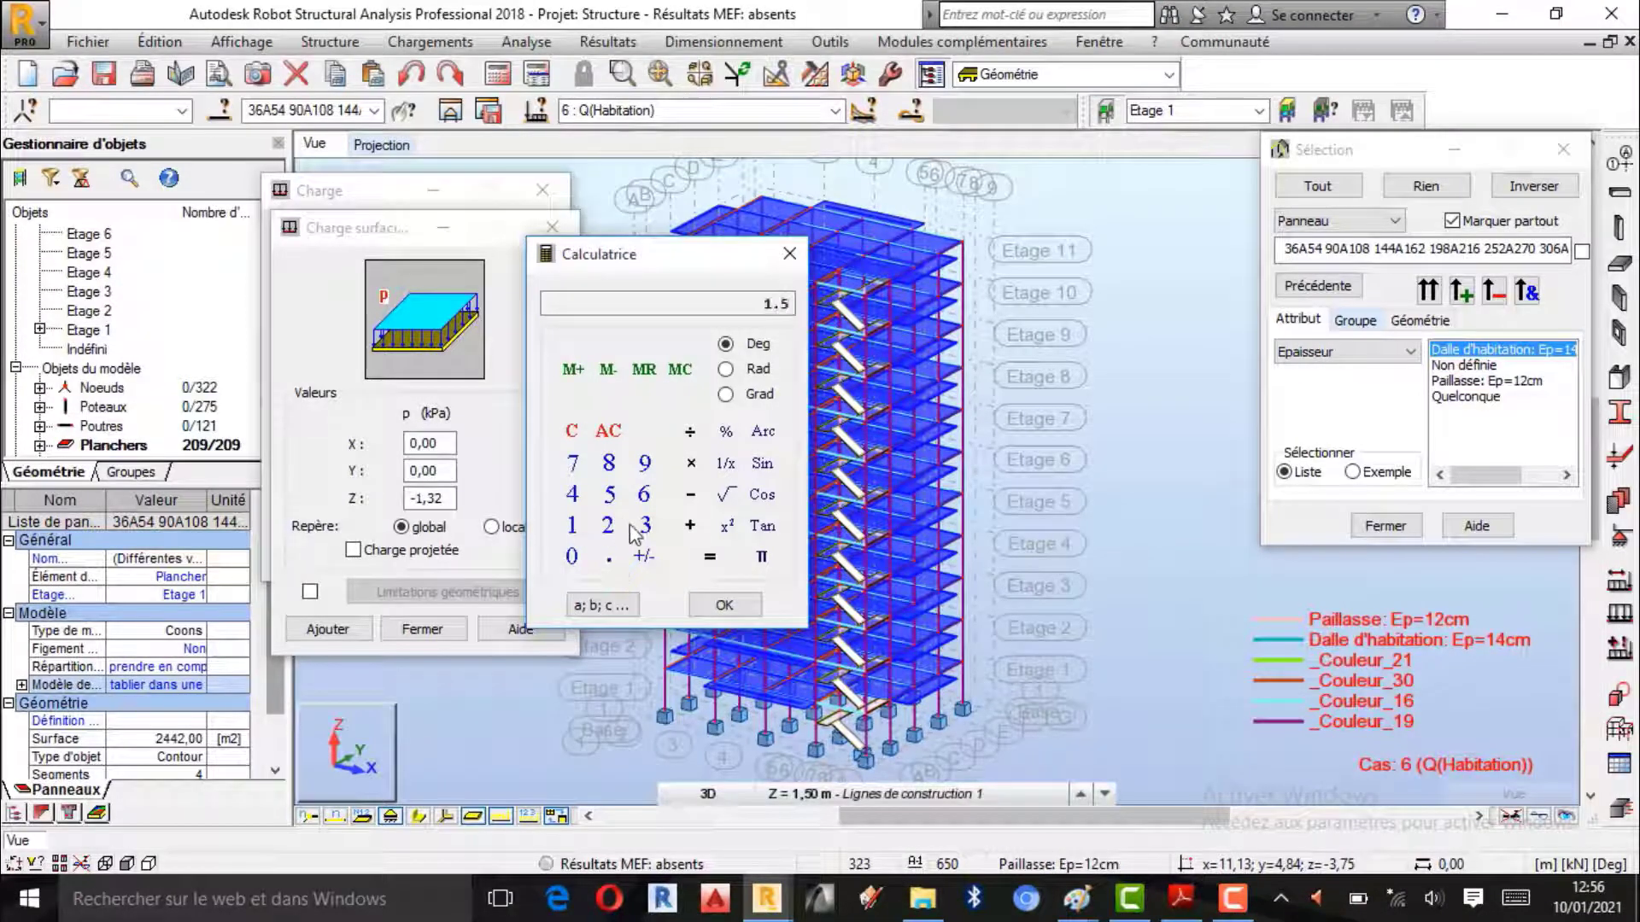
{"action": "left_click", "coordinate": [750, 605]}
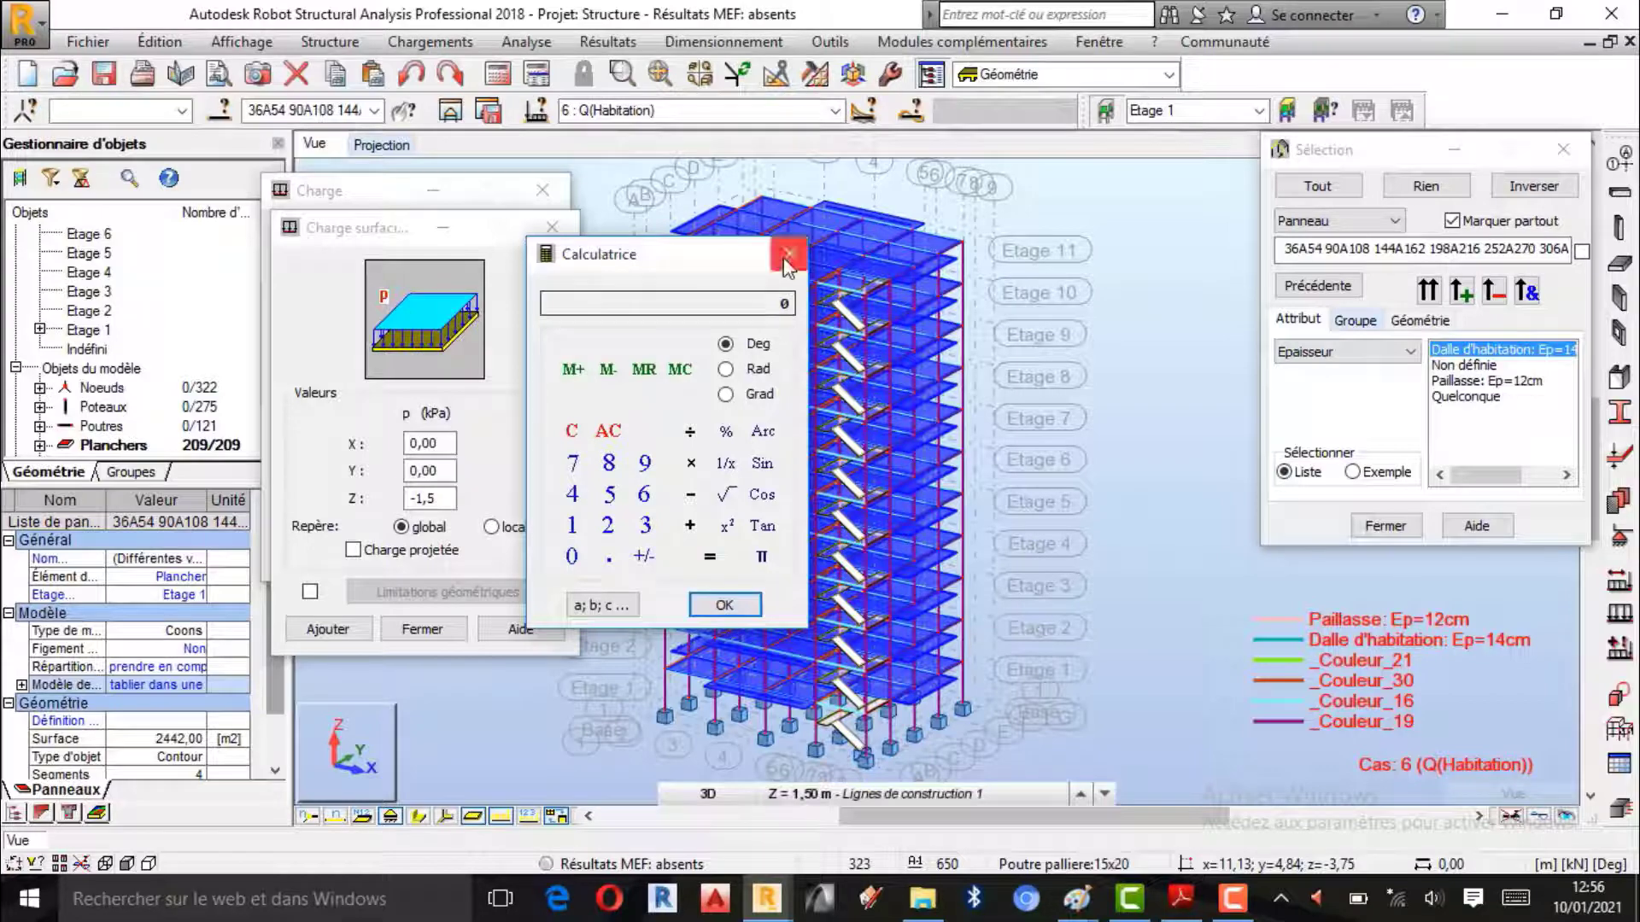
- Apply the uniform surface load to the selected floor slabs and close the load definition
{"action": "left_click", "coordinate": [330, 630]}
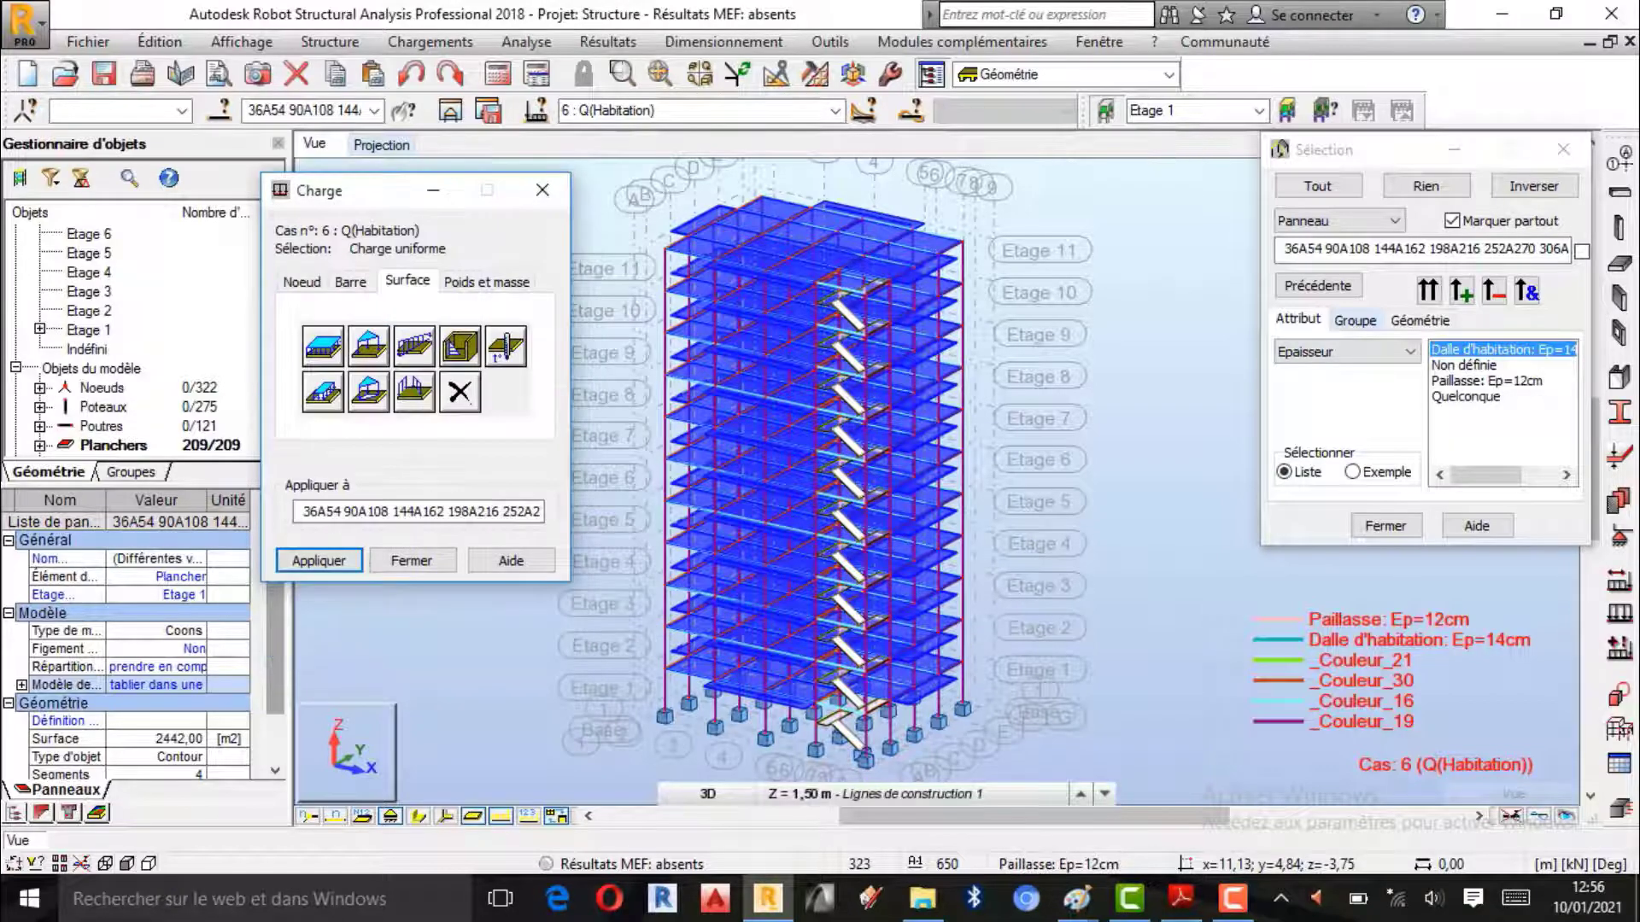
{"action": "left_click", "coordinate": [341, 565]}
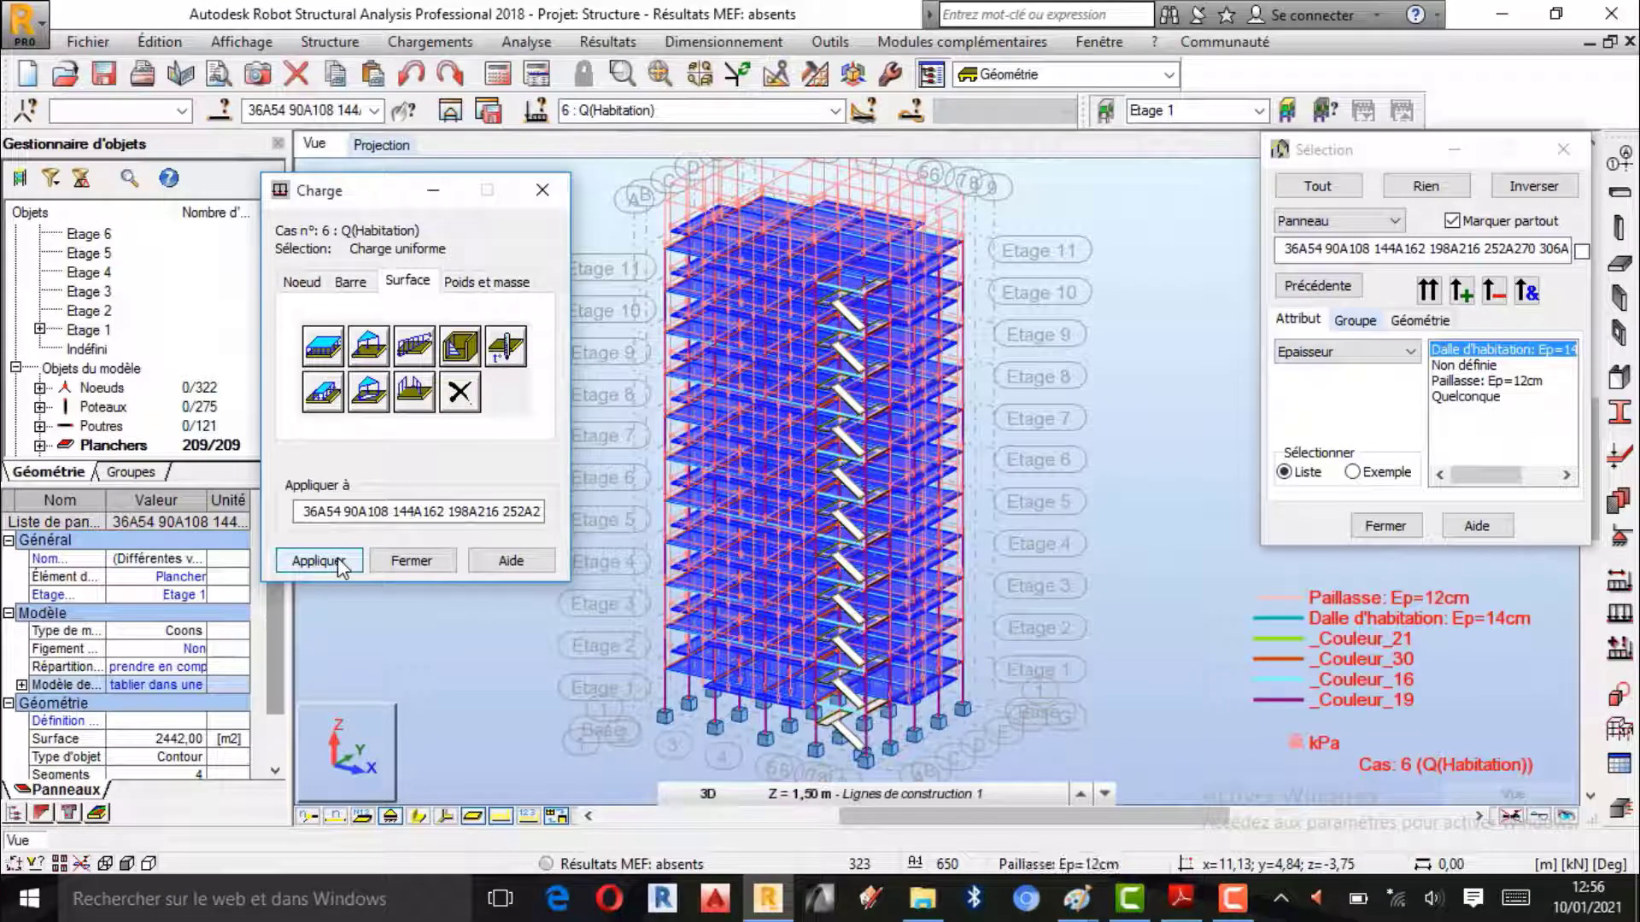
{"action": "left_click", "coordinate": [551, 191]}
{"action": "left_click", "coordinate": [1233, 899]}
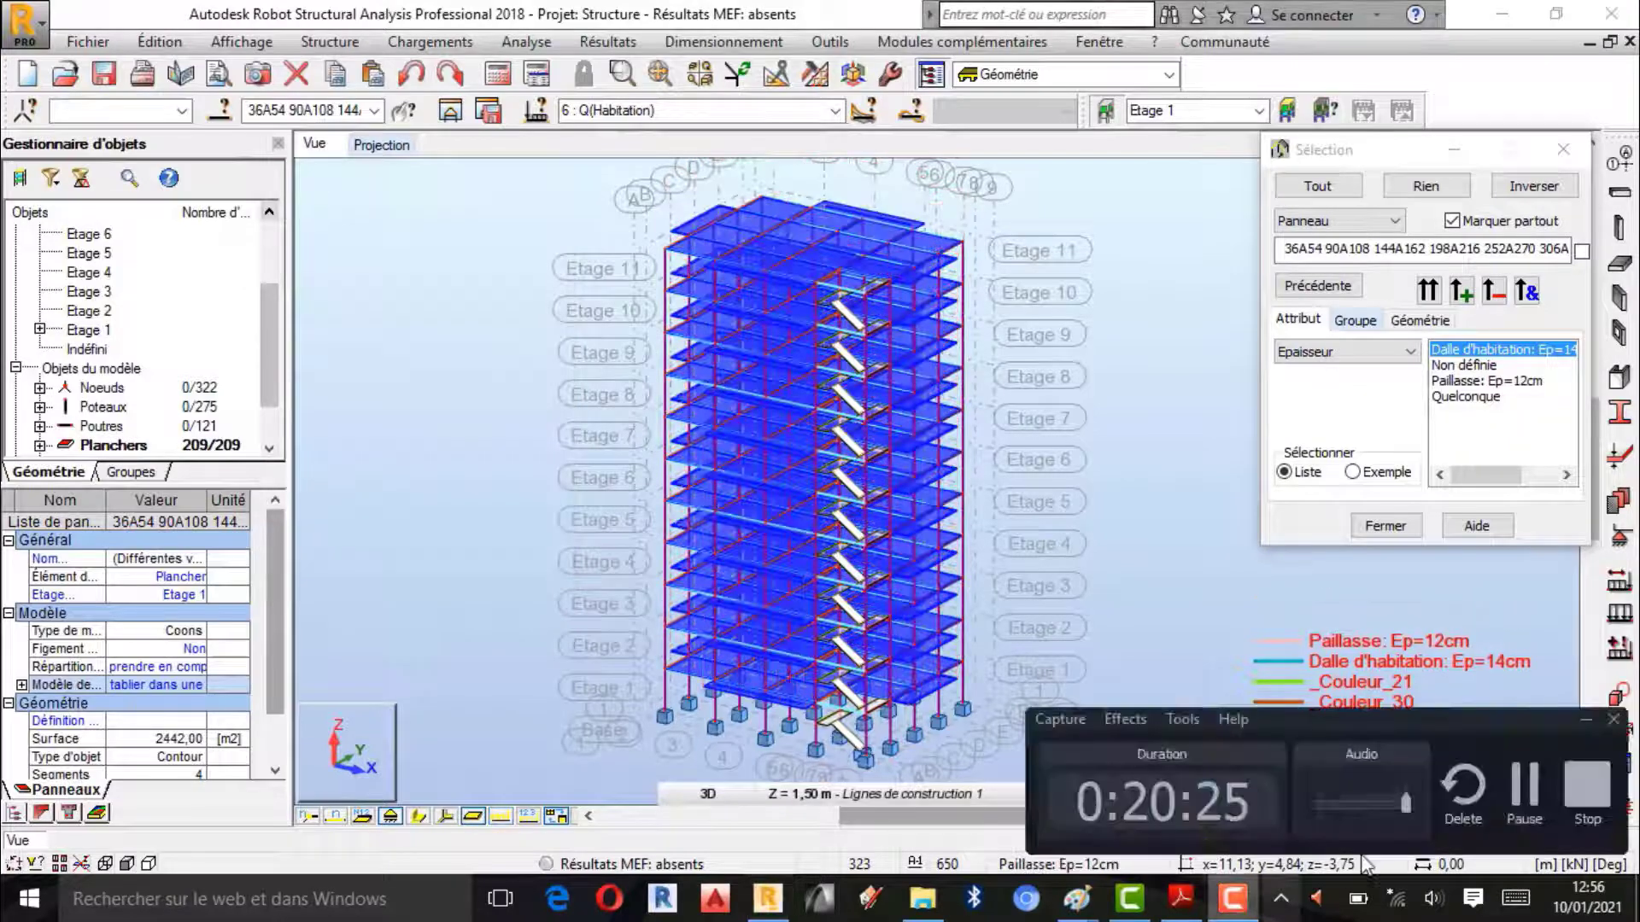
{"action": "left_click", "coordinate": [1525, 790]}
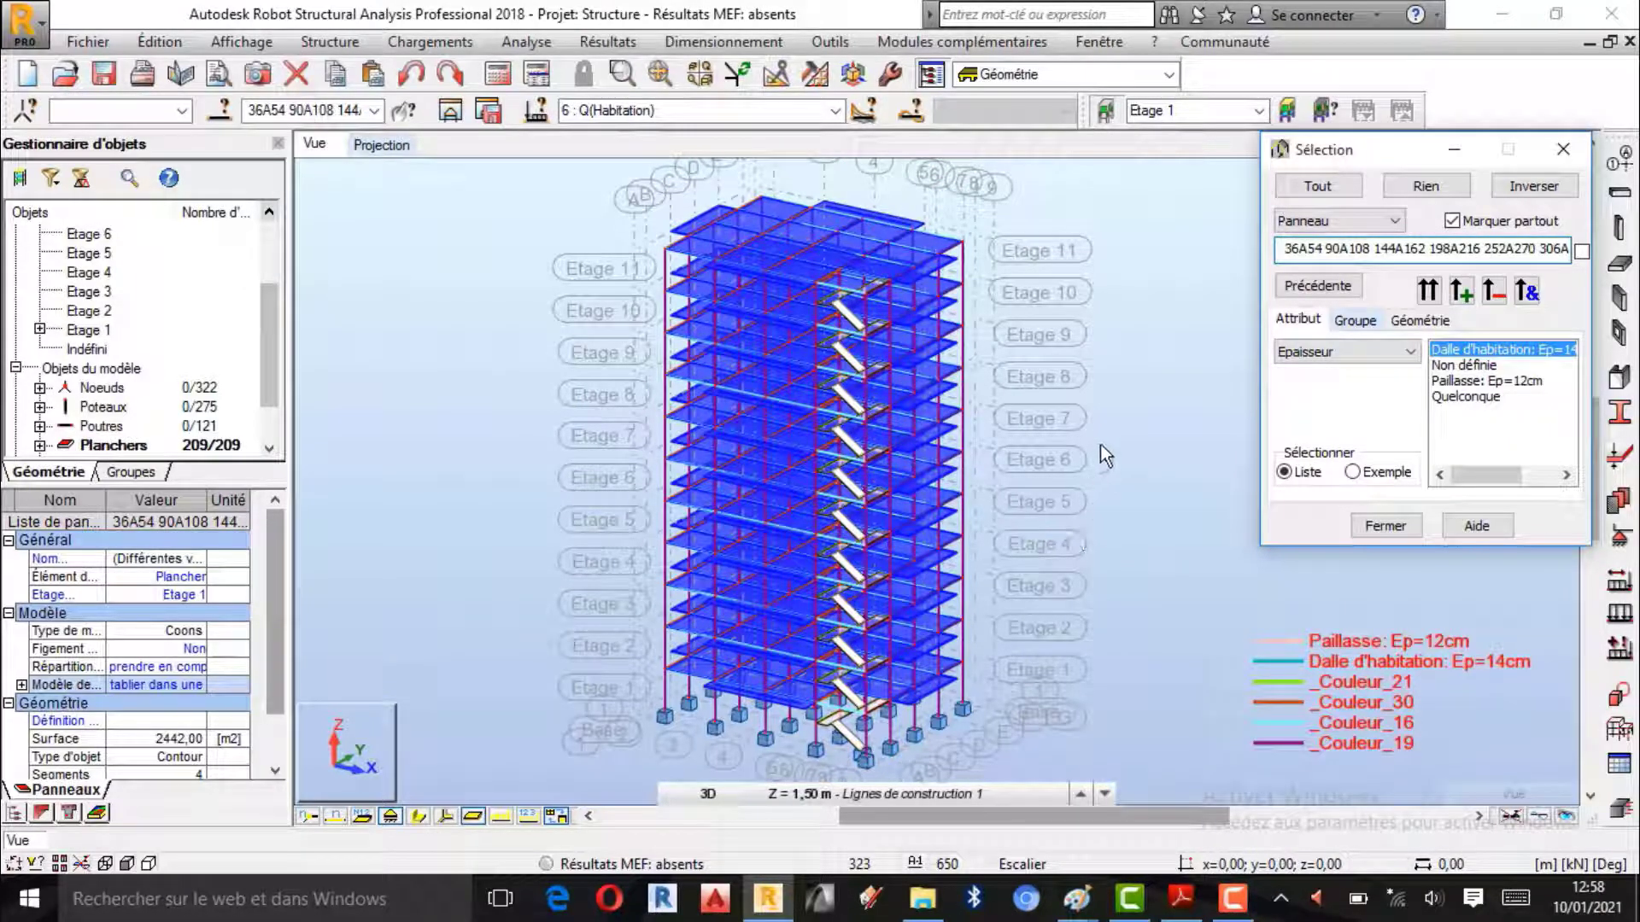
- Clear the panel selection and make load case 4 "Toiture" active
{"action": "left_click", "coordinate": [1148, 432]}
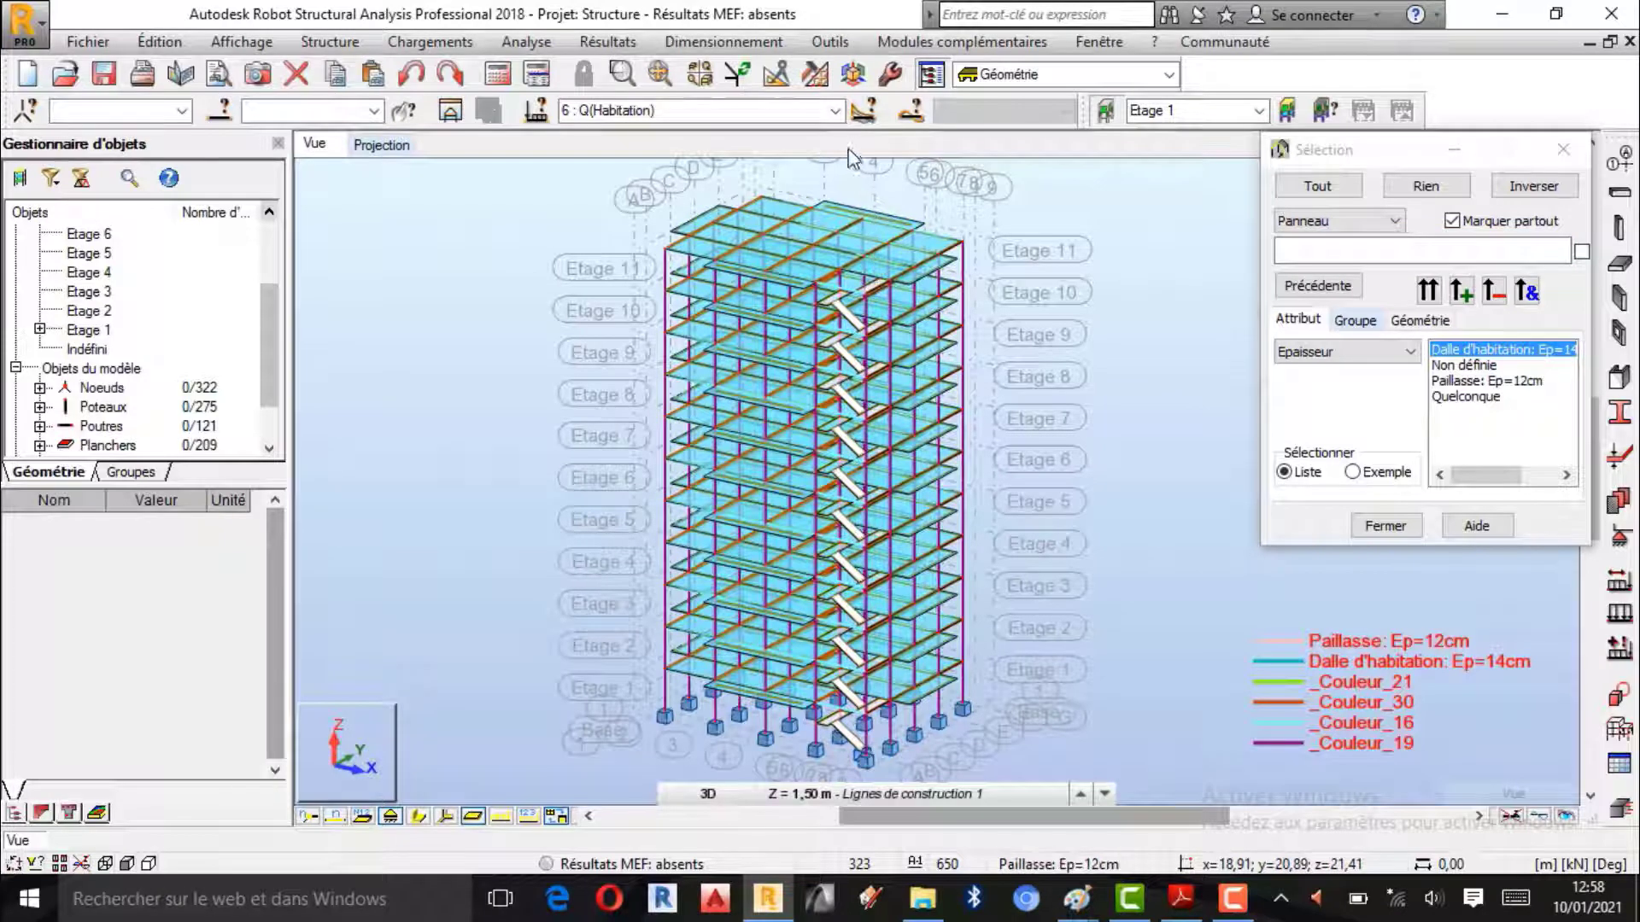
{"action": "left_click", "coordinate": [834, 112]}
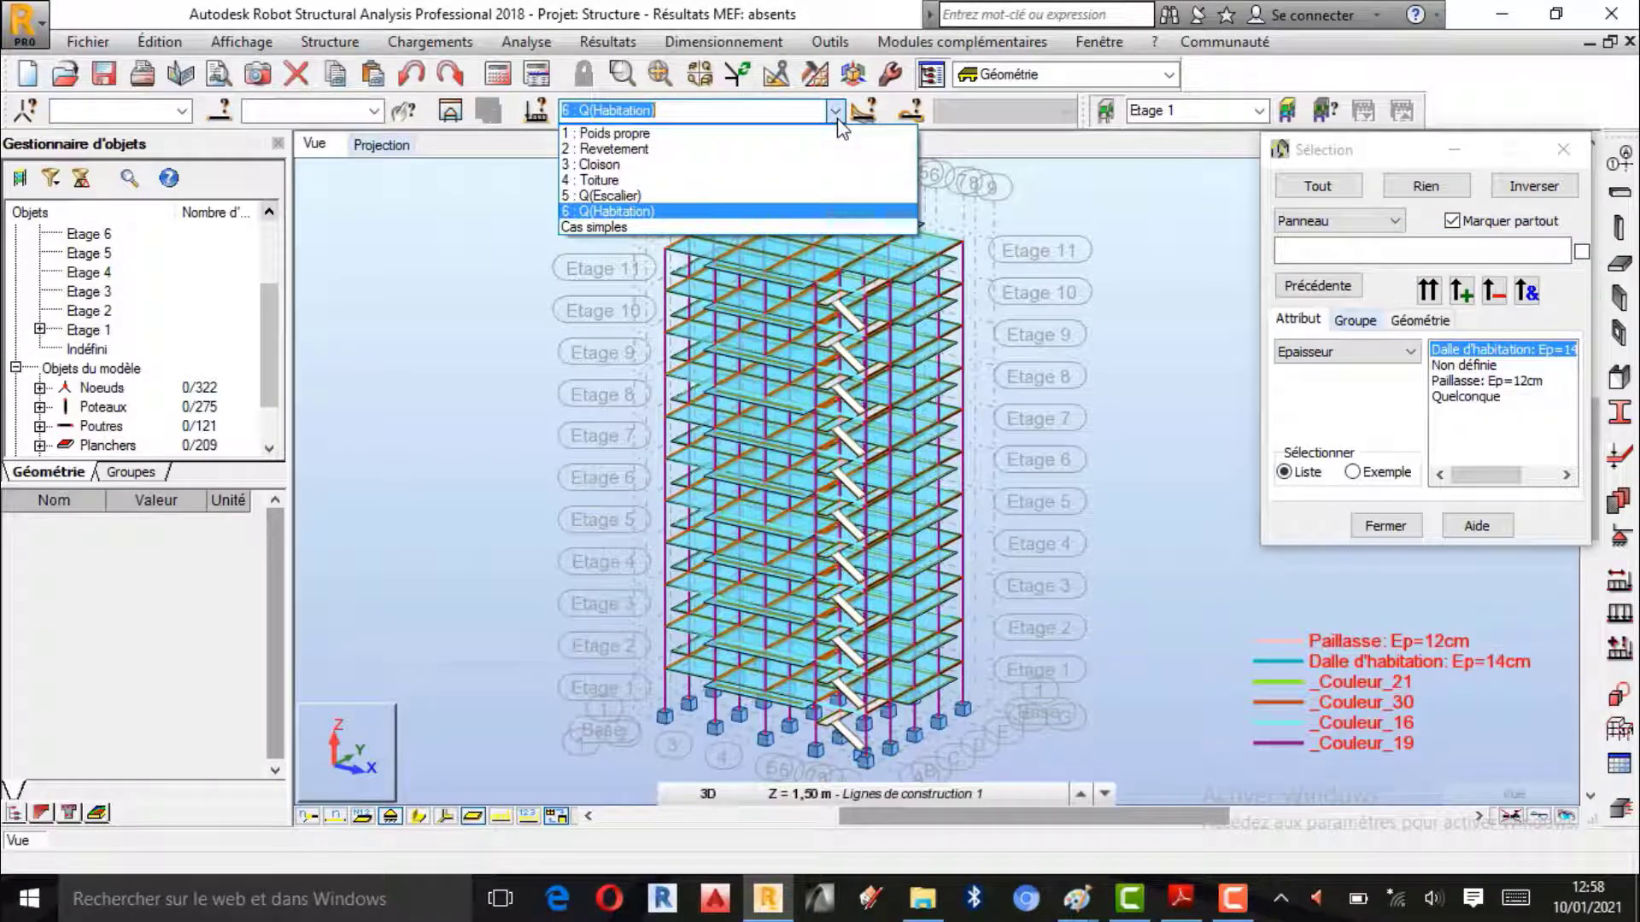
{"action": "left_click", "coordinate": [674, 180]}
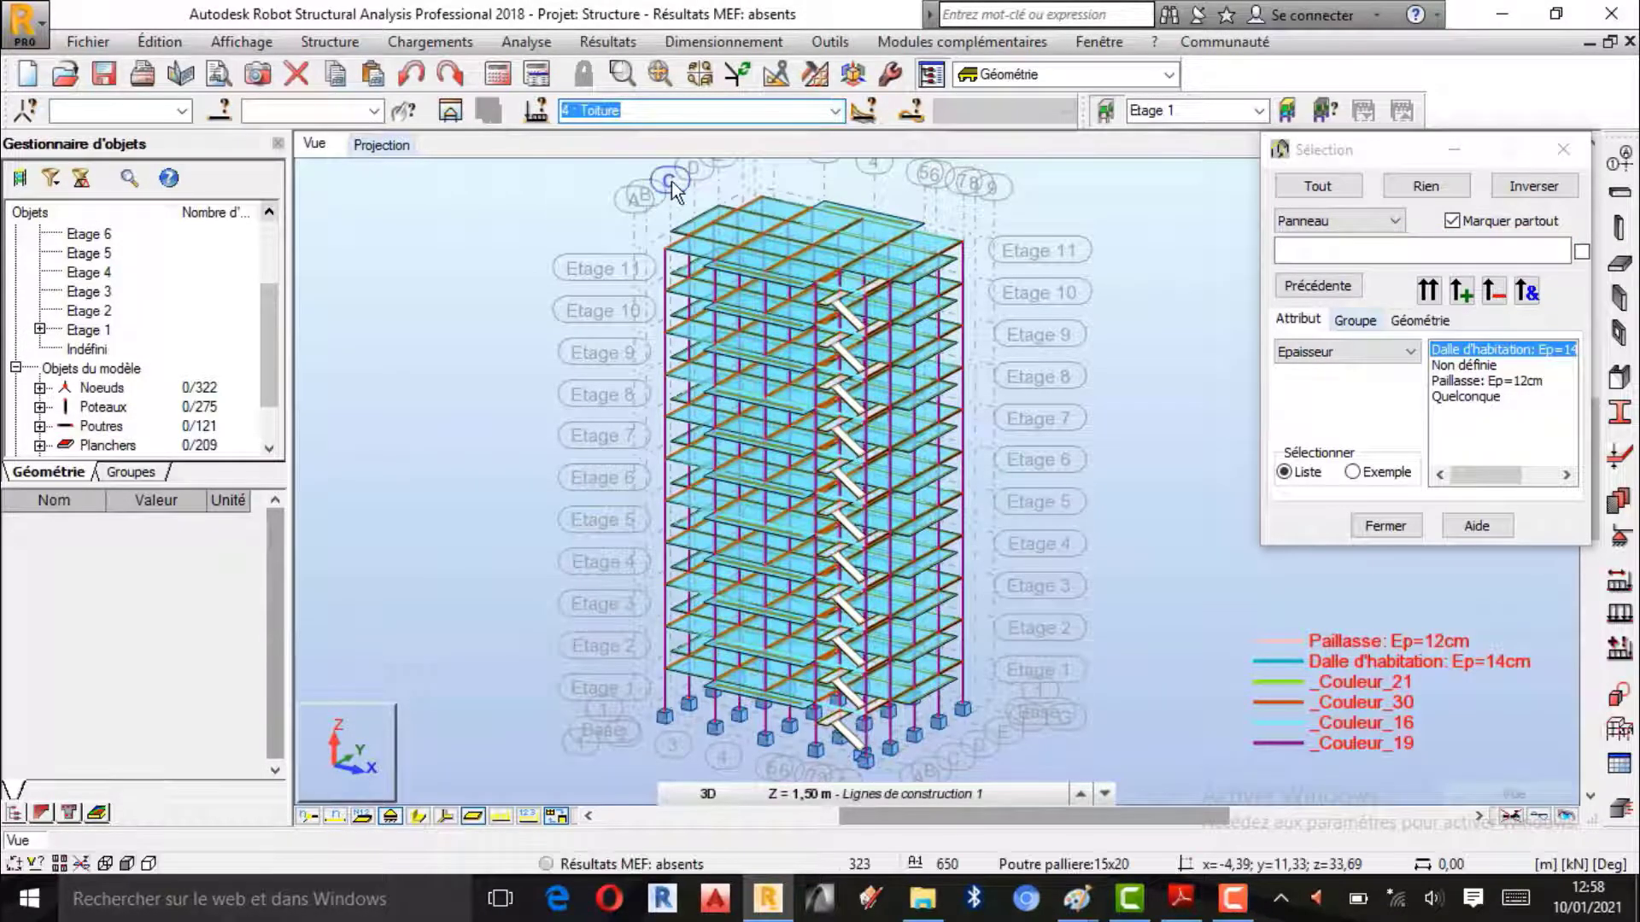
{"action": "left_click", "coordinate": [592, 179]}
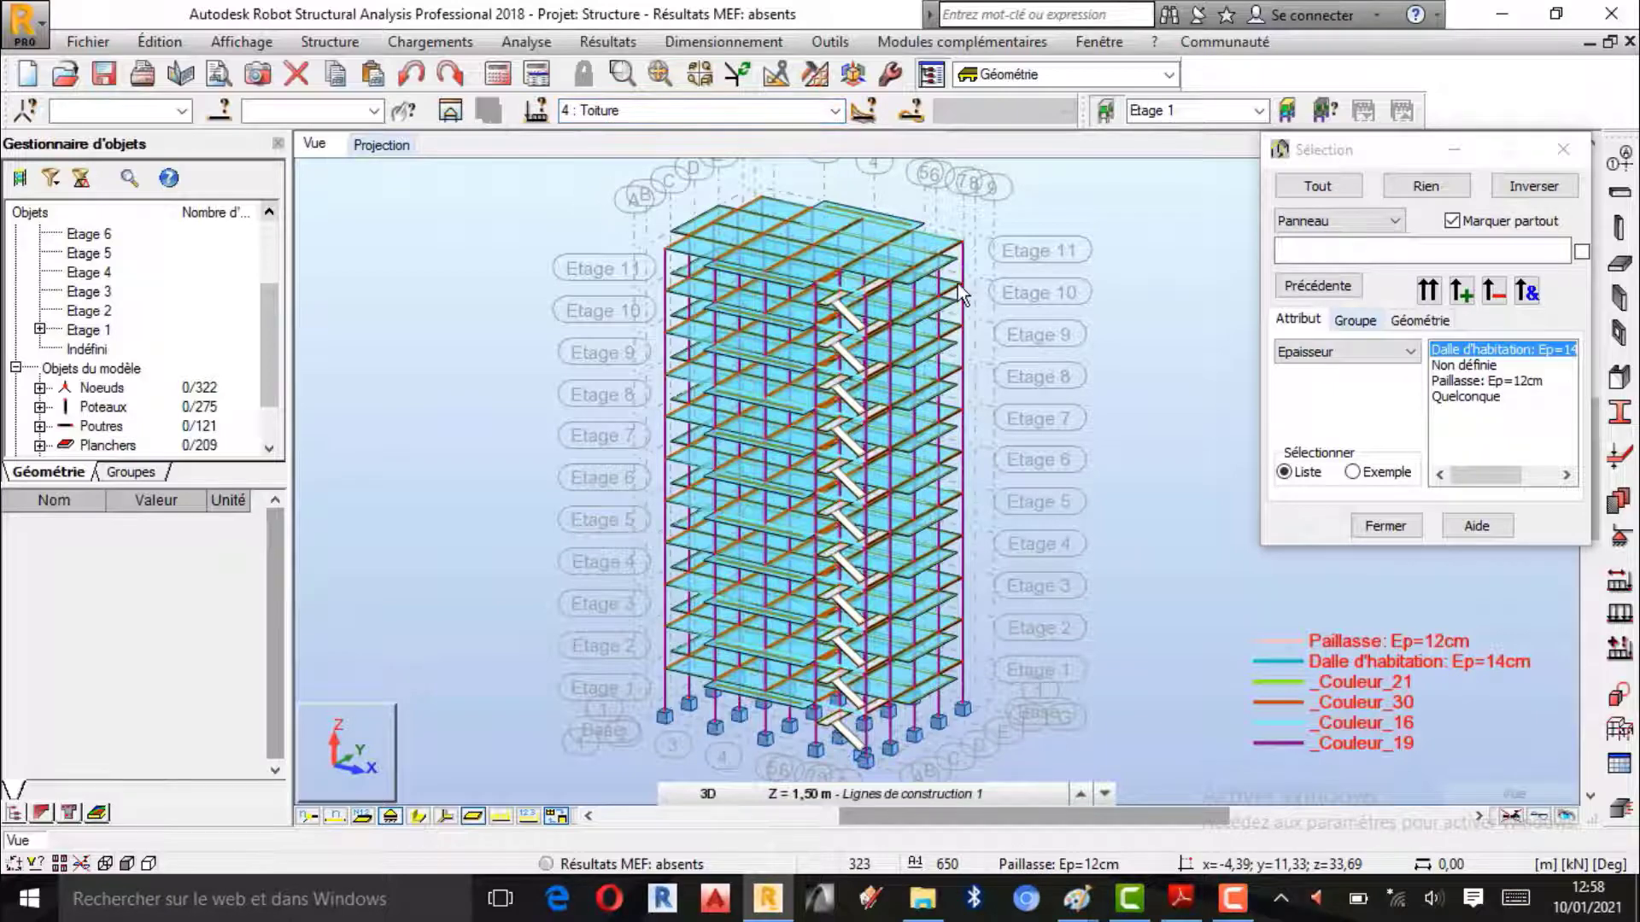
- Examine the roof slab and upper floors of the building in the 3D view
{"action": "scroll", "coordinate": [956, 284], "scroll_direction": "up", "scroll_amount": 1}
{"action": "scroll", "coordinate": [721, 248], "scroll_direction": "up", "scroll_amount": 2}
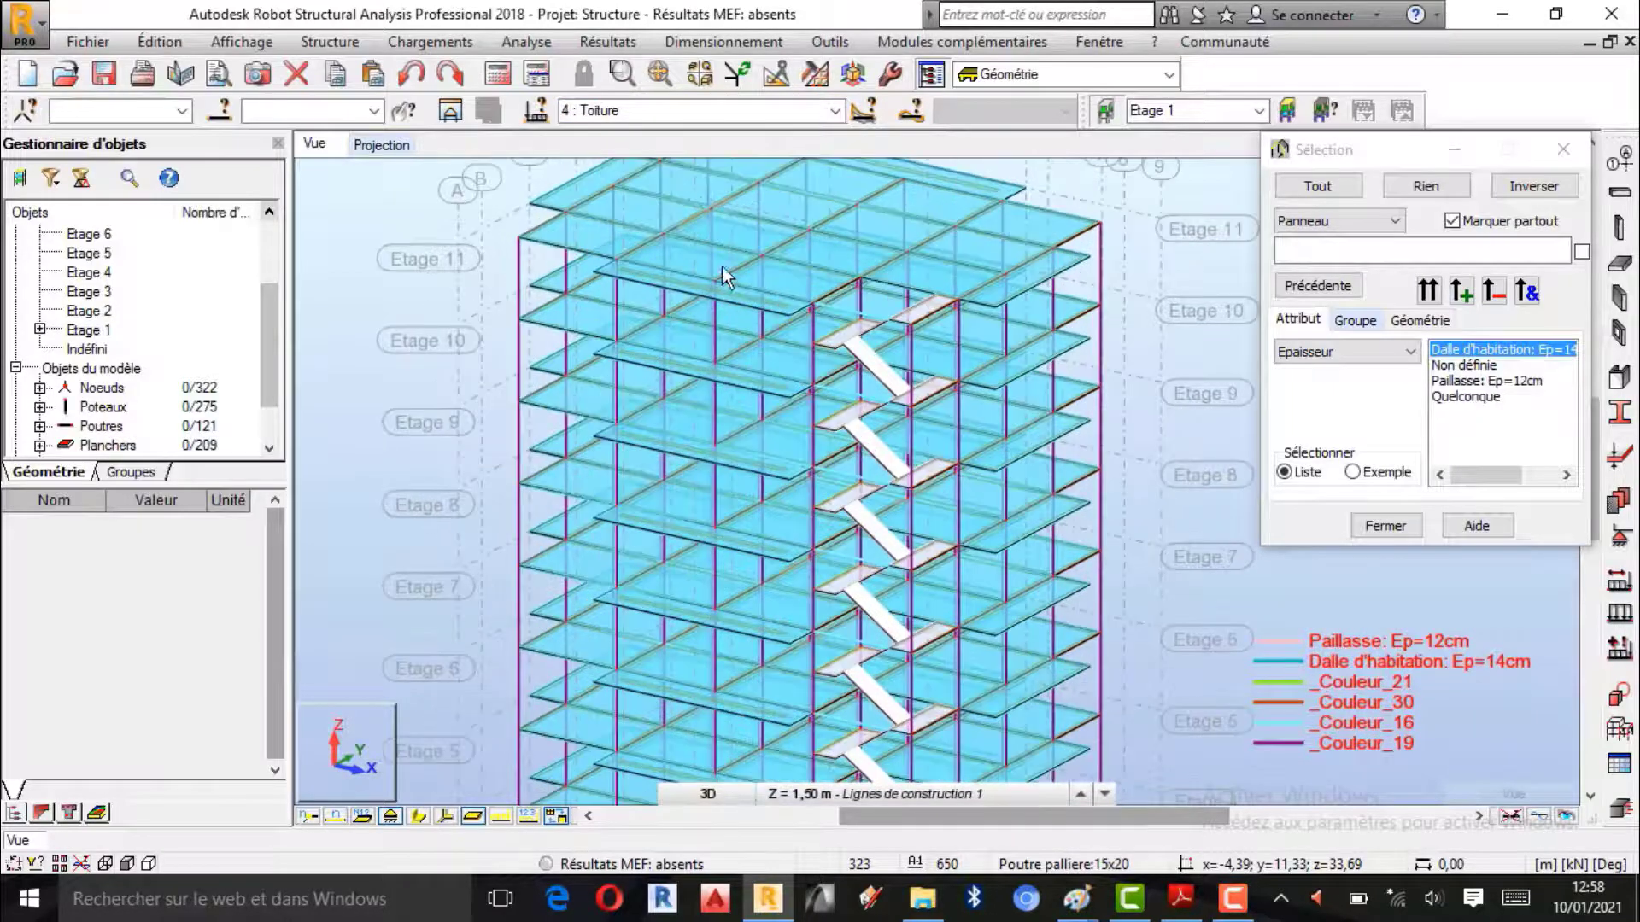
{"action": "scroll", "coordinate": [721, 268], "scroll_direction": "up", "scroll_amount": 4}
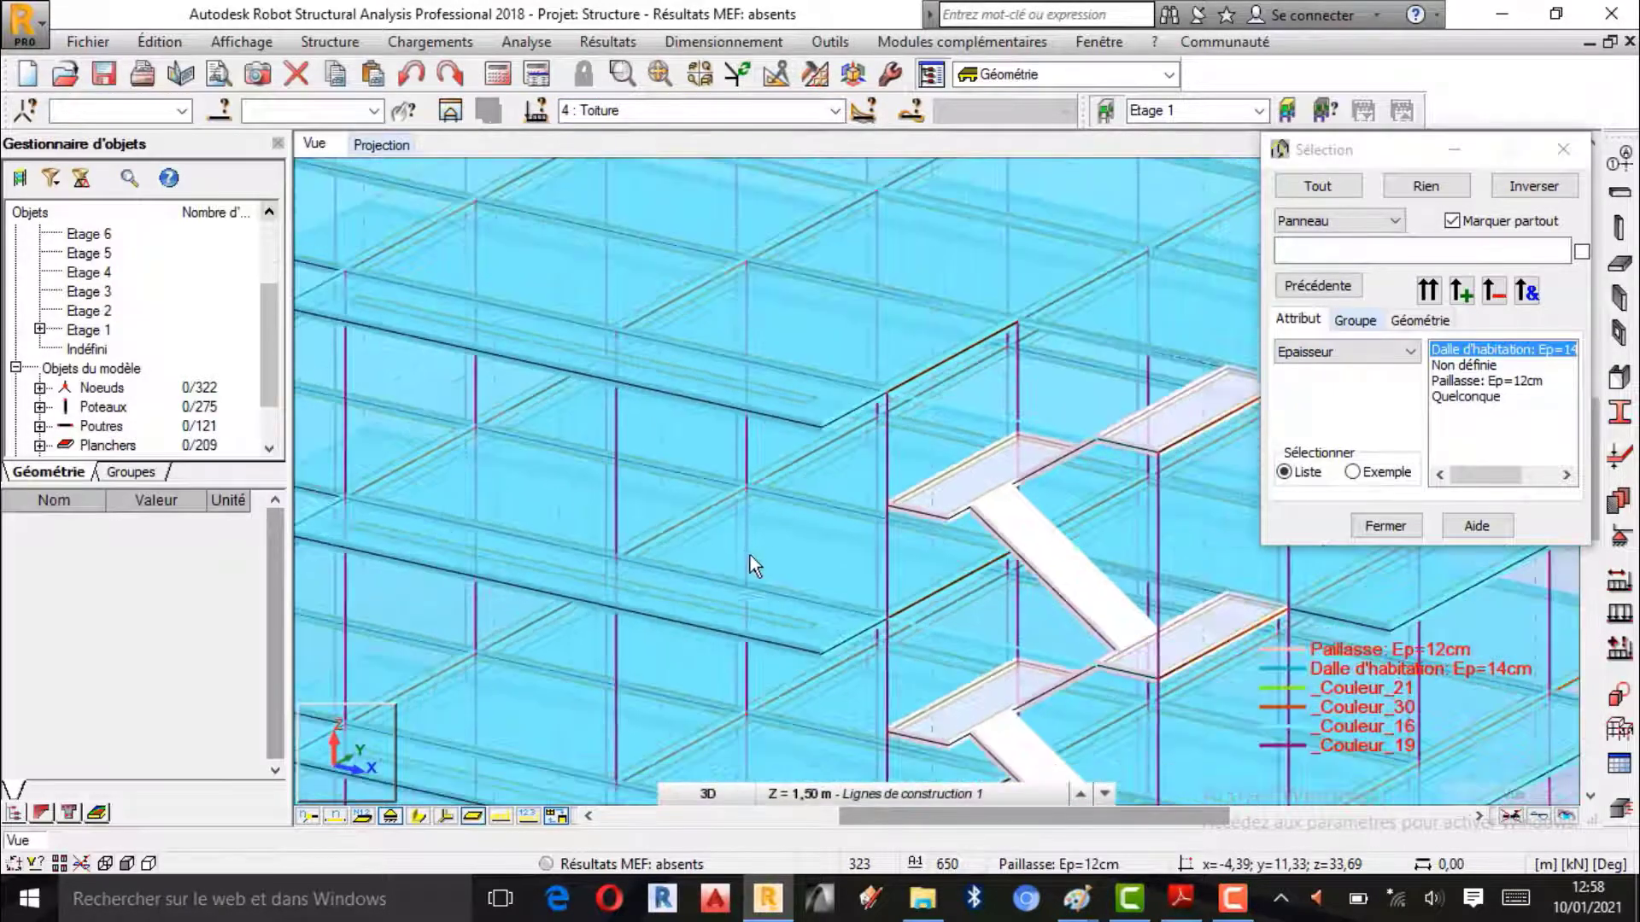
{"action": "scroll", "coordinate": [751, 562], "scroll_direction": "down", "scroll_amount": 3}
{"action": "scroll", "coordinate": [789, 338], "scroll_direction": "up", "scroll_amount": 2}
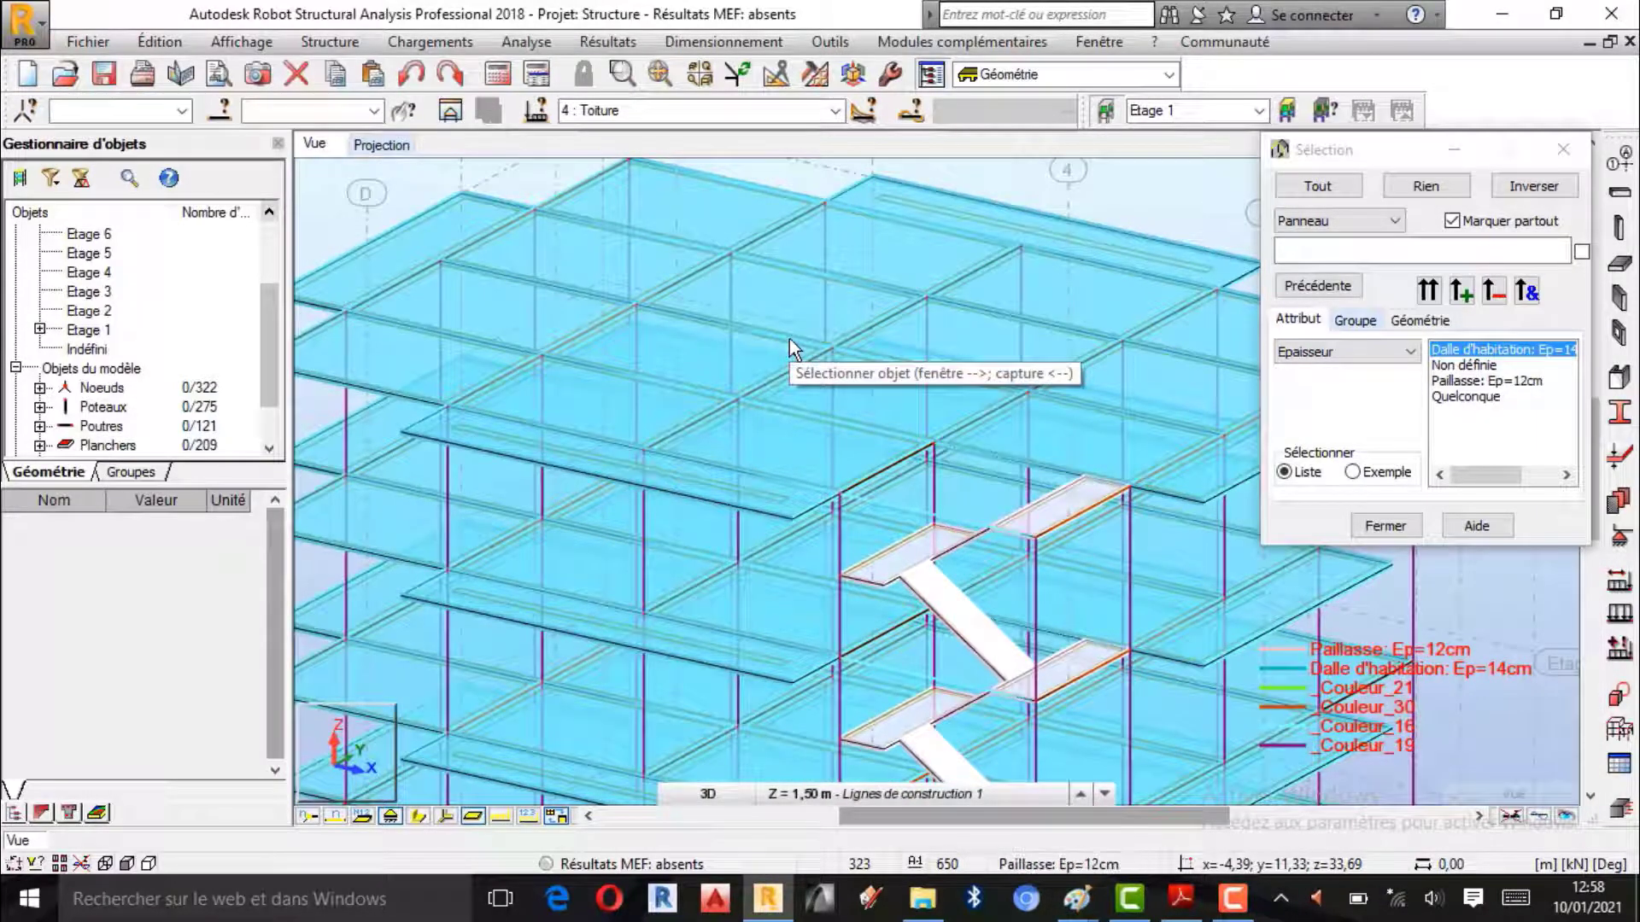
{"action": "scroll", "coordinate": [789, 338], "scroll_direction": "down", "scroll_amount": 1}
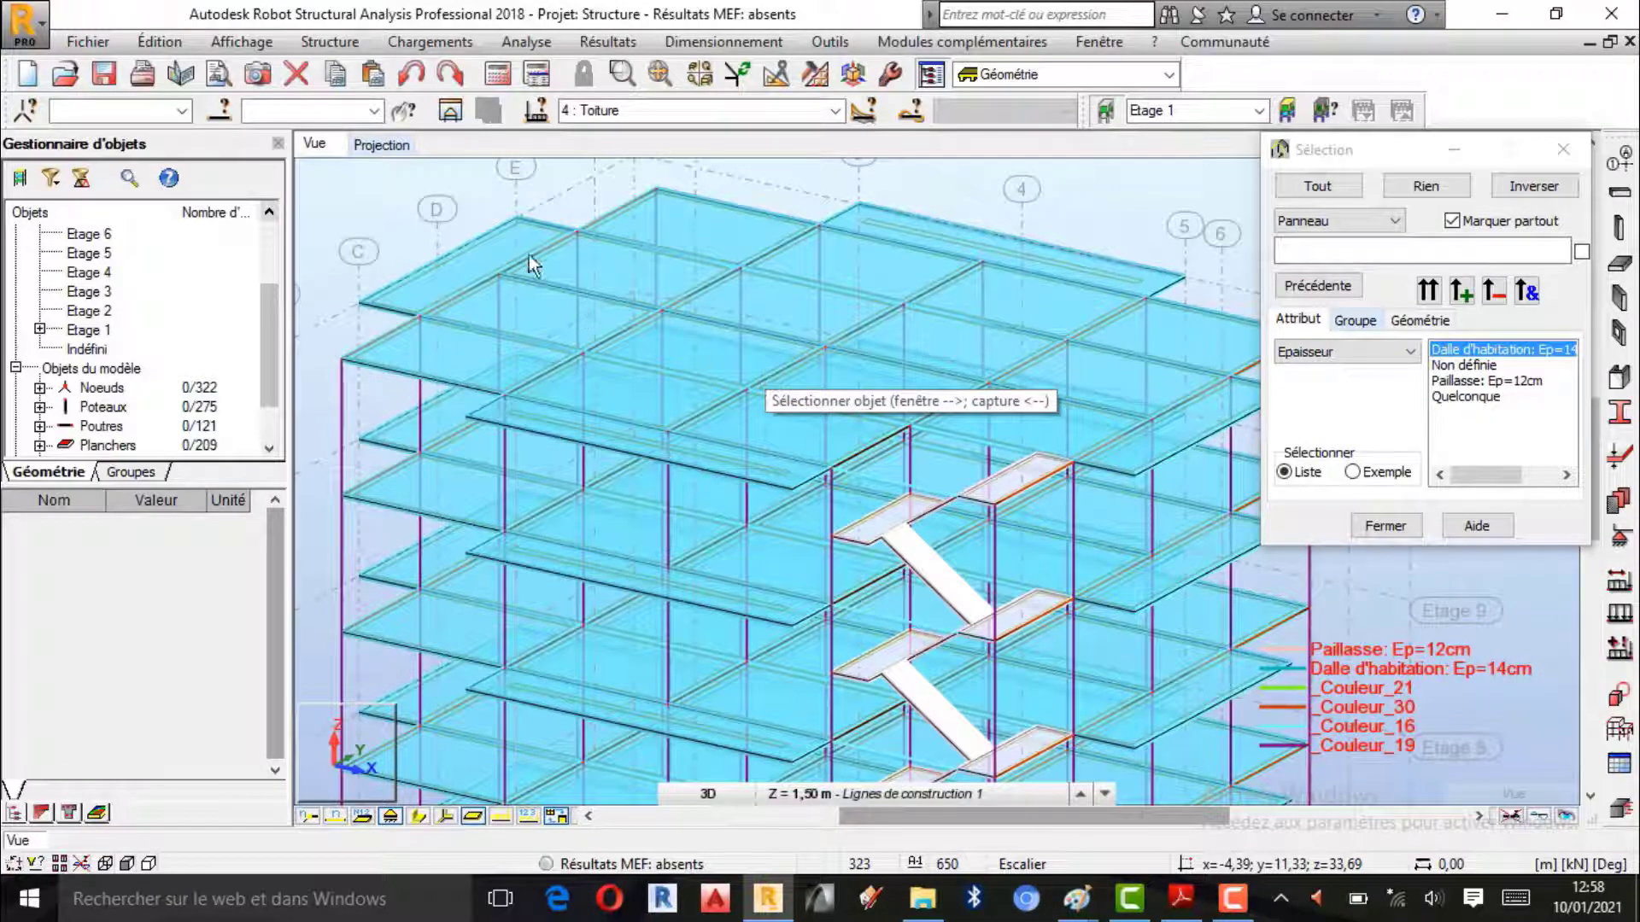
{"action": "scroll", "coordinate": [705, 355], "scroll_direction": "down", "scroll_amount": 1}
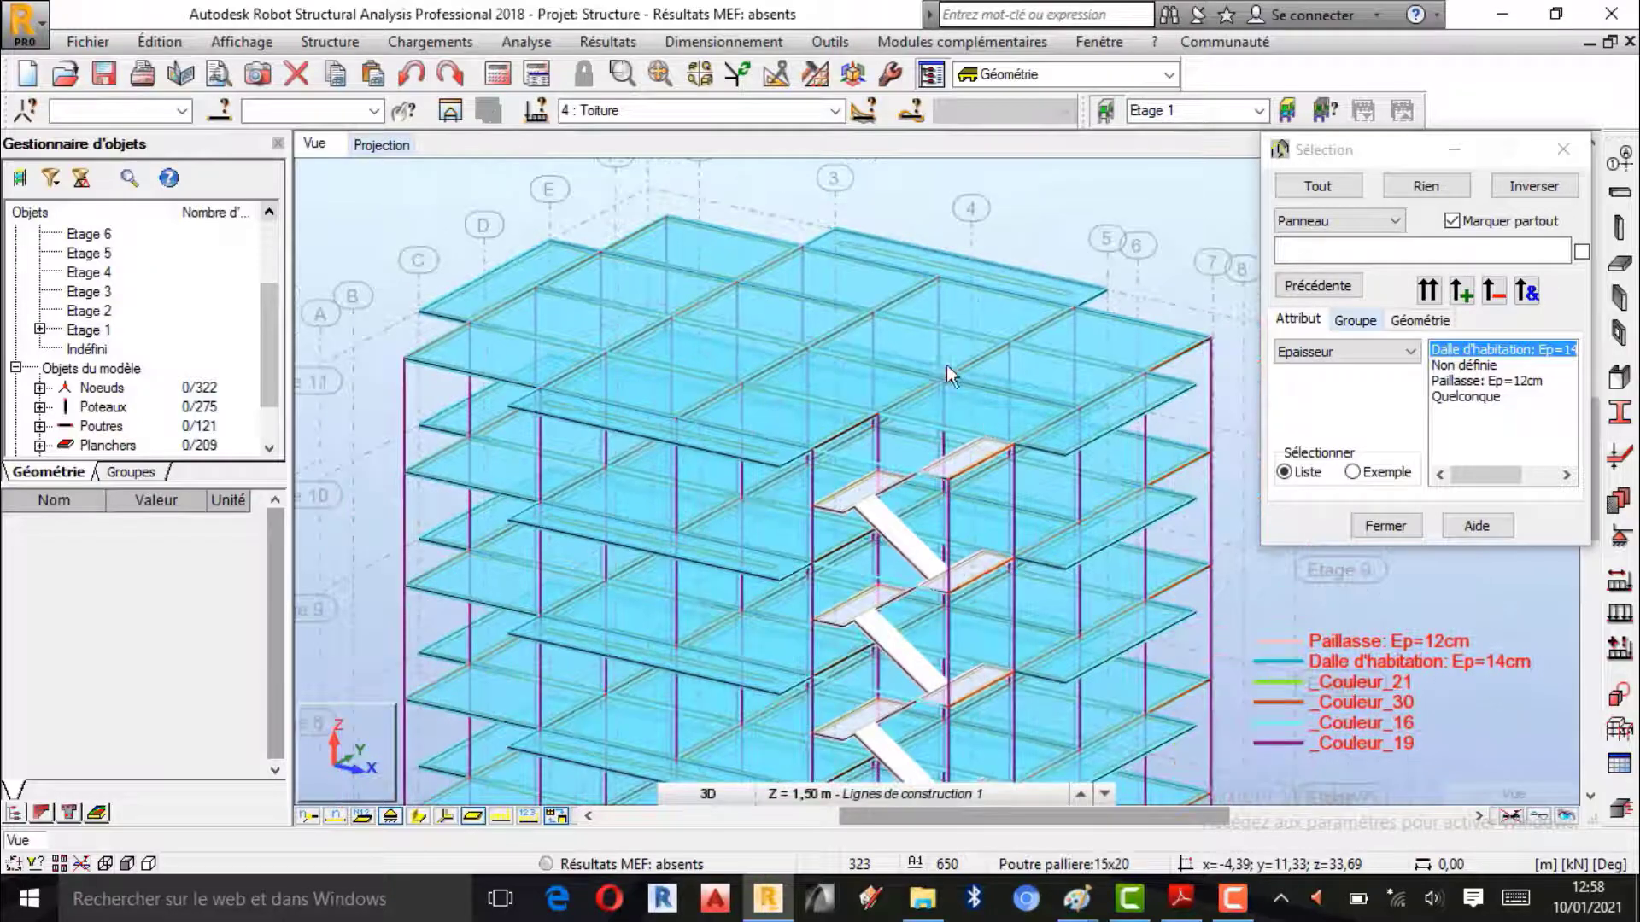
{"action": "scroll", "coordinate": [935, 357], "scroll_direction": "up", "scroll_amount": 1}
{"action": "scroll", "coordinate": [830, 410], "scroll_direction": "down", "scroll_amount": 1}
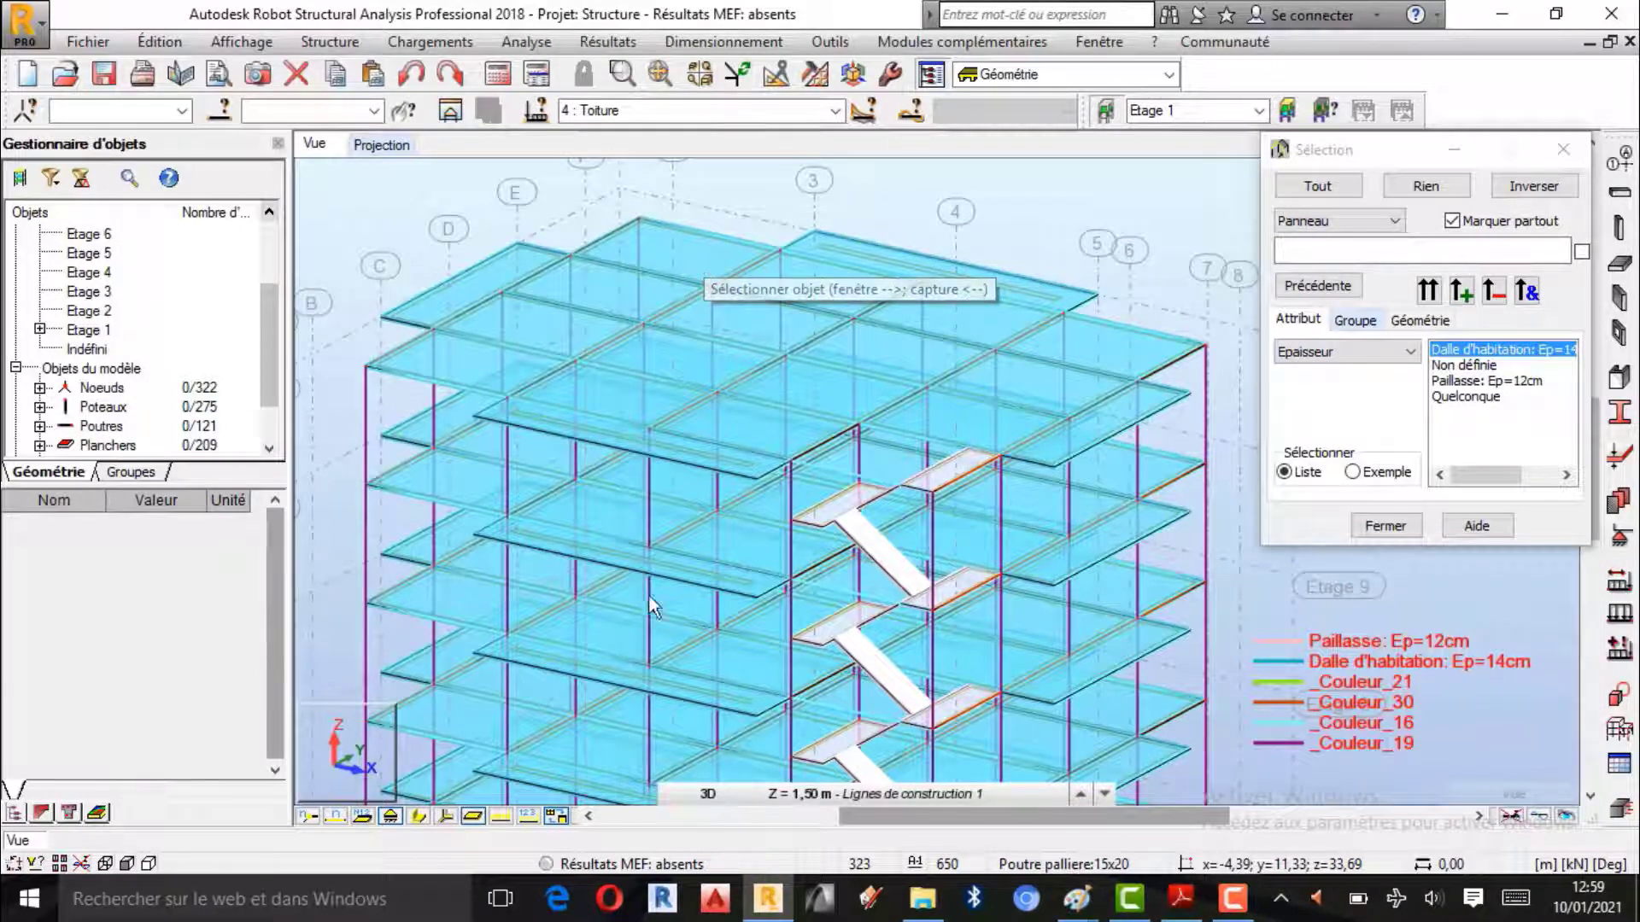
- Handwrite "T = 1 kN/m2" in red below the Q Hab note in Paint, circle it and return to the Robot model
{"action": "mouse_move", "coordinate": [1074, 908]}
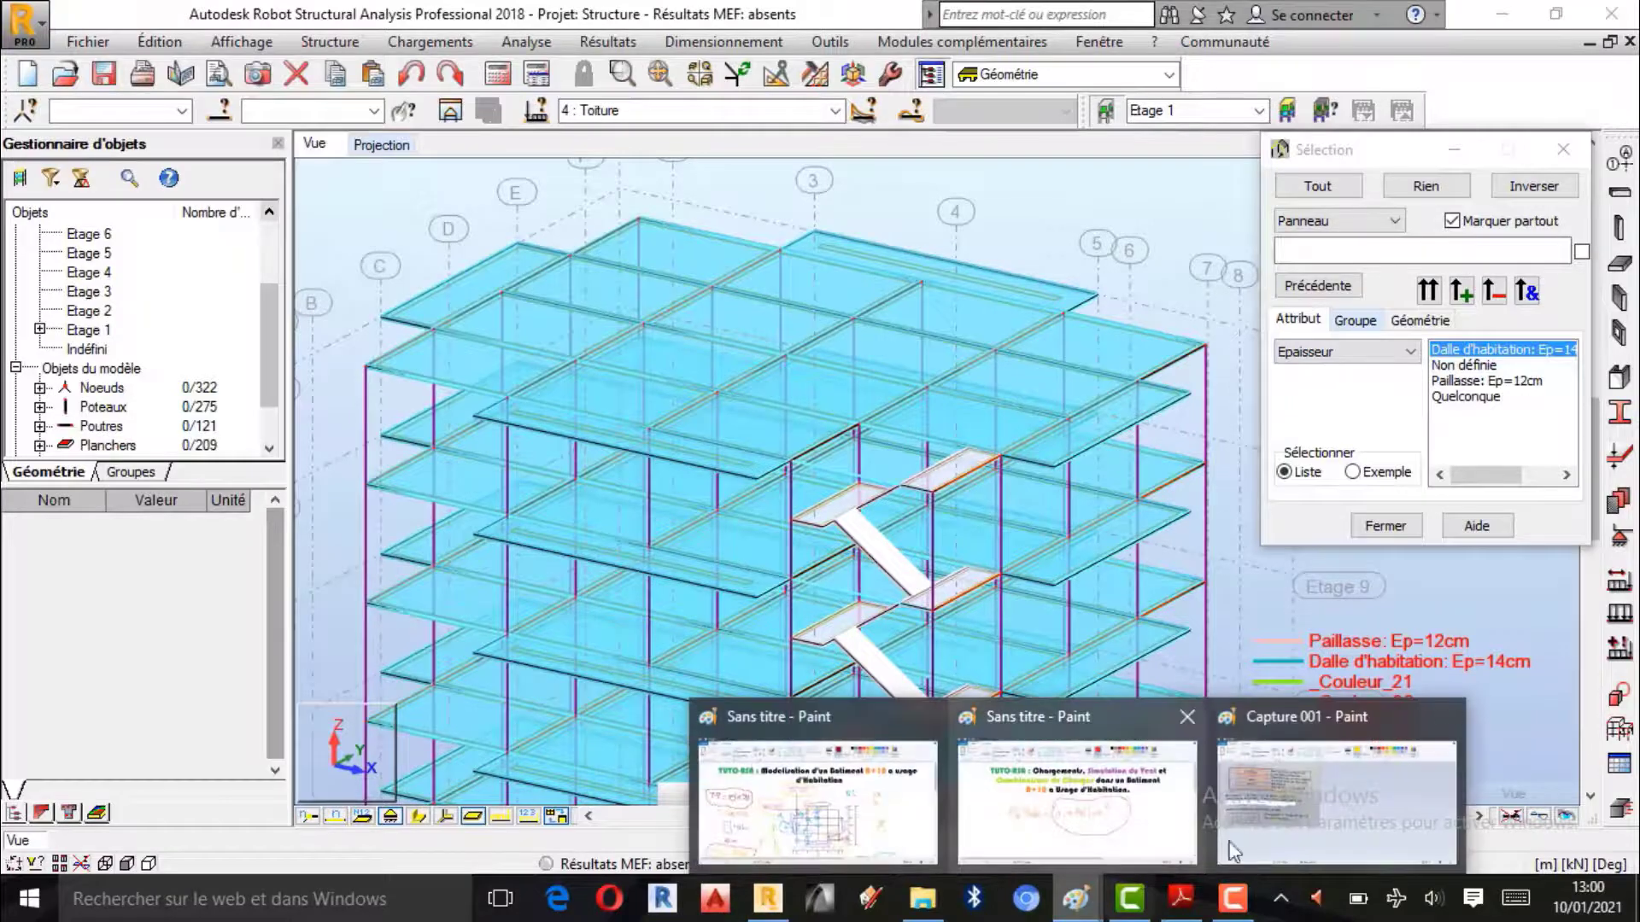
{"action": "left_click", "coordinate": [1089, 795]}
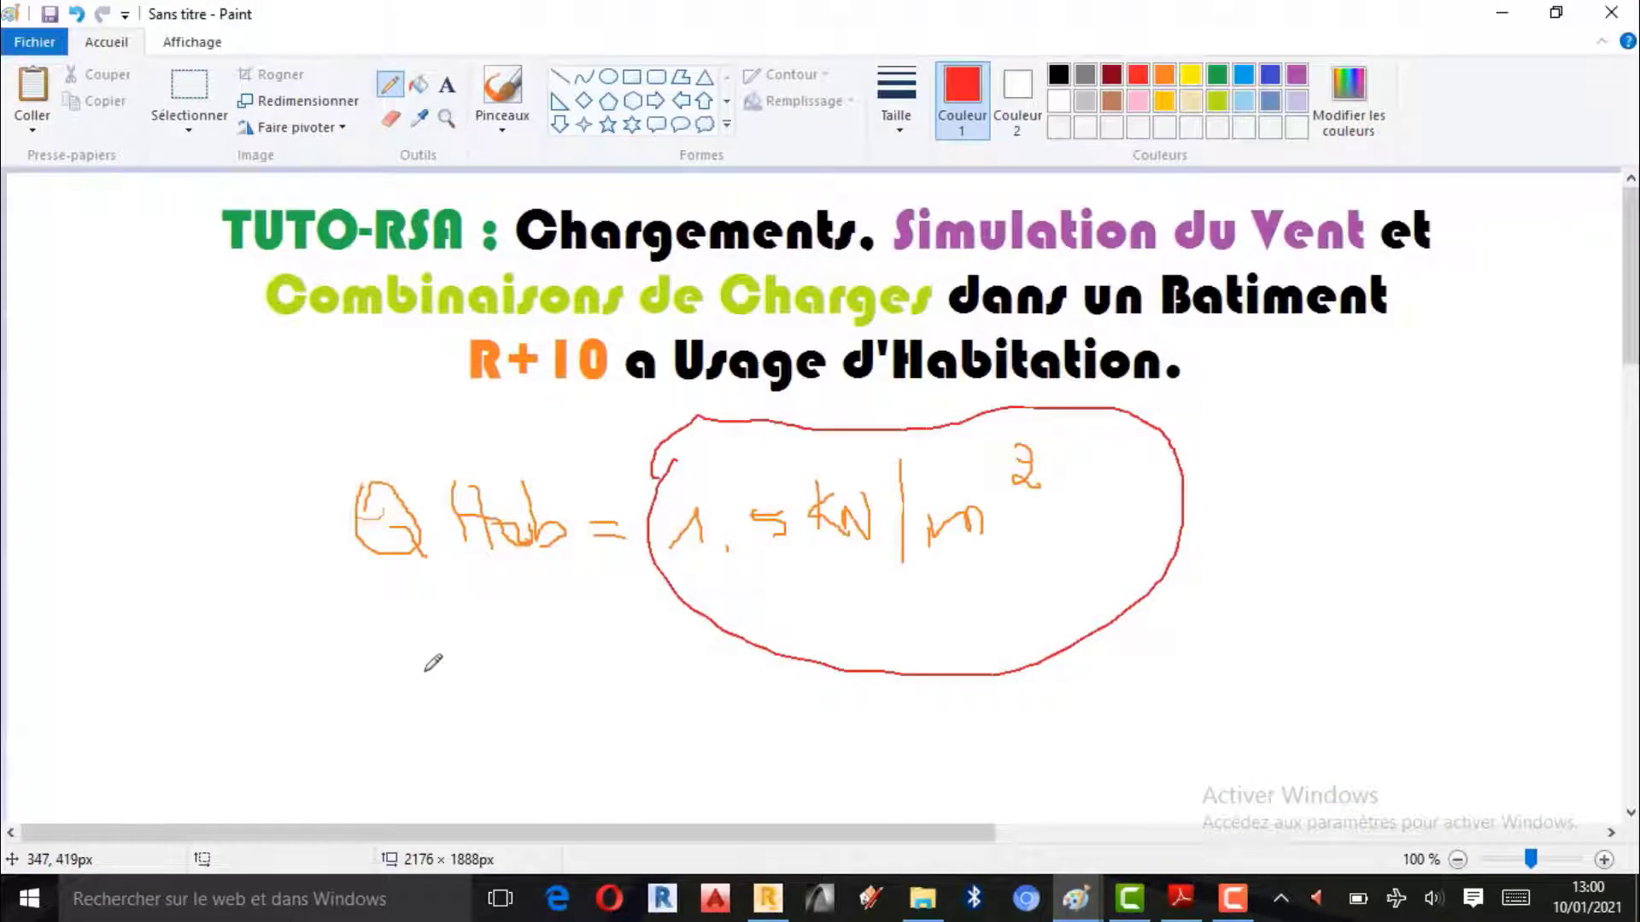
{"action": "scroll", "coordinate": [512, 623], "scroll_direction": "down", "scroll_amount": 3}
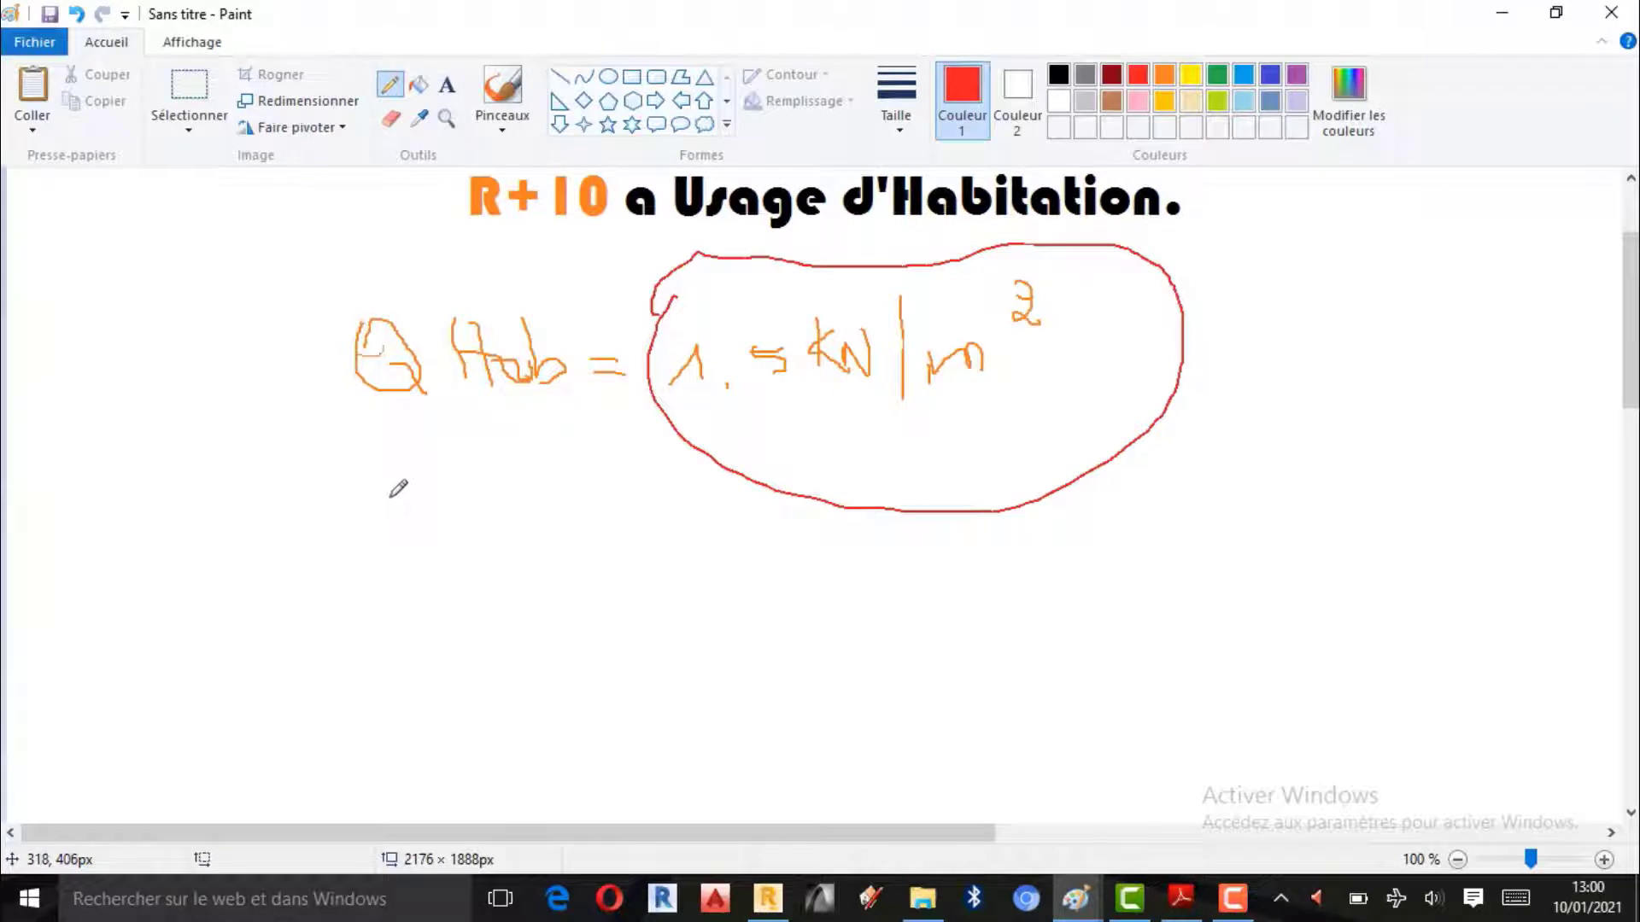
{"action": "mouse_move", "coordinate": [382, 476]}
{"action": "left_mouse_down"}
{"action": "mouse_move", "coordinate": [383, 535]}
{"action": "mouse_move", "coordinate": [397, 484]}
{"action": "mouse_move", "coordinate": [451, 501]}
{"action": "left_mouse_up"}
{"action": "mouse_move", "coordinate": [419, 516]}
{"action": "left_mouse_down"}
{"action": "mouse_move", "coordinate": [540, 482]}
{"action": "mouse_move", "coordinate": [537, 520]}
{"action": "mouse_move", "coordinate": [564, 493]}
{"action": "mouse_move", "coordinate": [574, 530]}
{"action": "left_mouse_up"}
{"action": "mouse_move", "coordinate": [601, 490]}
{"action": "left_mouse_down"}
{"action": "mouse_move", "coordinate": [558, 532]}
{"action": "mouse_move", "coordinate": [612, 543]}
{"action": "mouse_move", "coordinate": [643, 522]}
{"action": "mouse_move", "coordinate": [643, 553]}
{"action": "left_mouse_up"}
{"action": "mouse_move", "coordinate": [657, 501]}
{"action": "left_mouse_down"}
{"action": "mouse_move", "coordinate": [660, 570]}
{"action": "mouse_move", "coordinate": [732, 525]}
{"action": "left_mouse_up"}
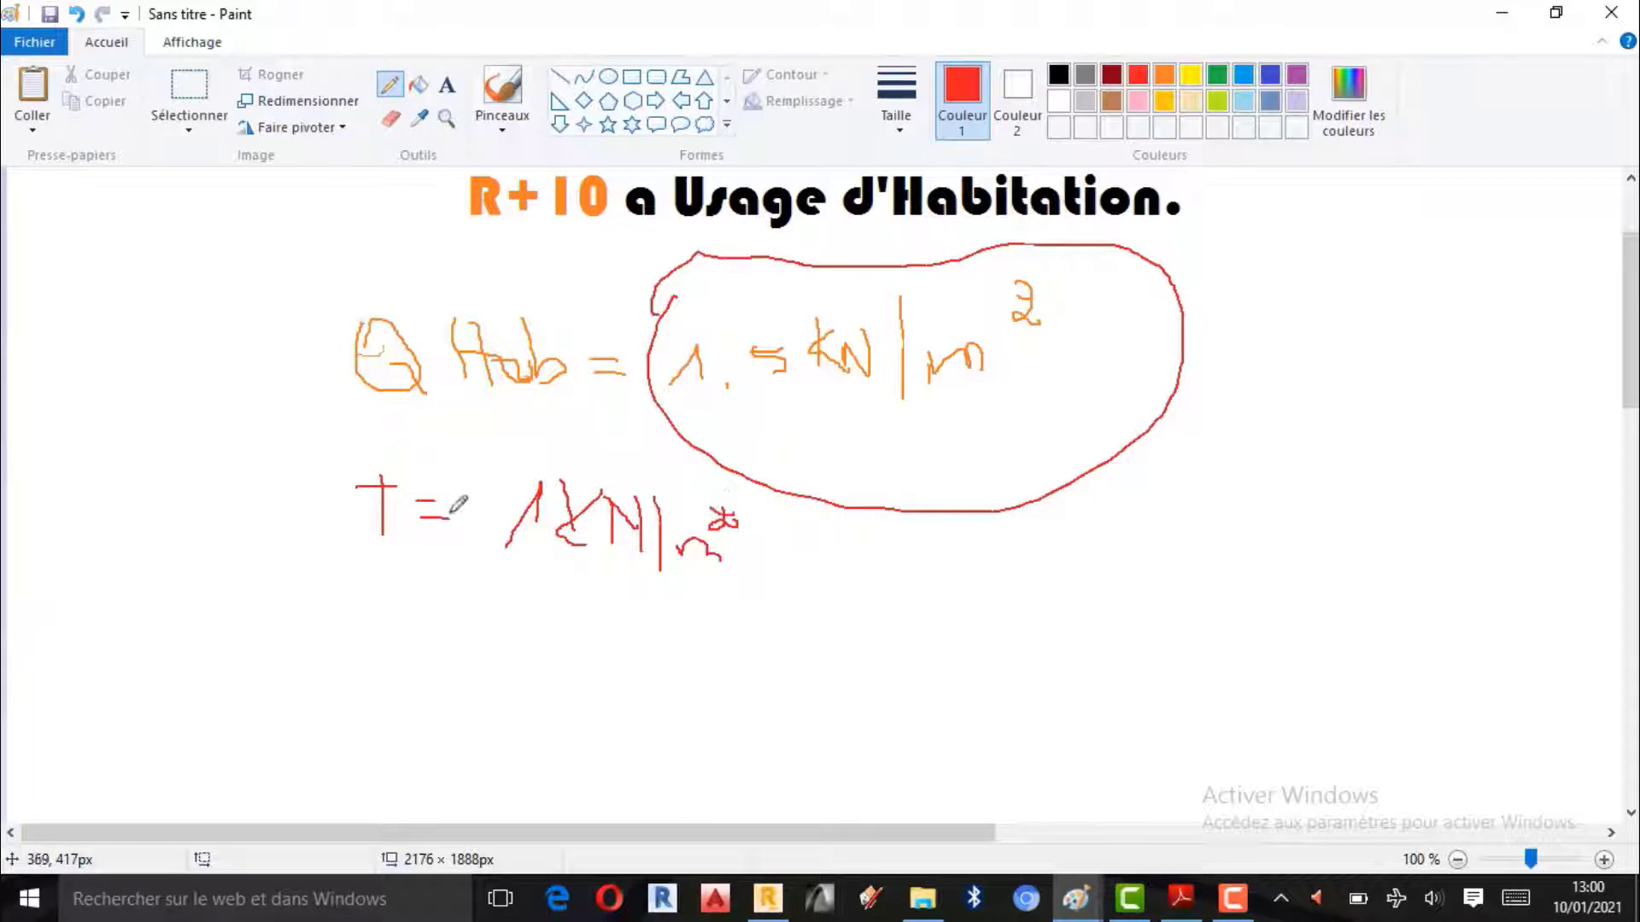
{"action": "mouse_move", "coordinate": [346, 468]}
{"action": "left_mouse_down"}
{"action": "mouse_move", "coordinate": [769, 575]}
{"action": "mouse_move", "coordinate": [623, 465]}
{"action": "mouse_move", "coordinate": [348, 458]}
{"action": "mouse_move", "coordinate": [323, 475]}
{"action": "left_mouse_up"}
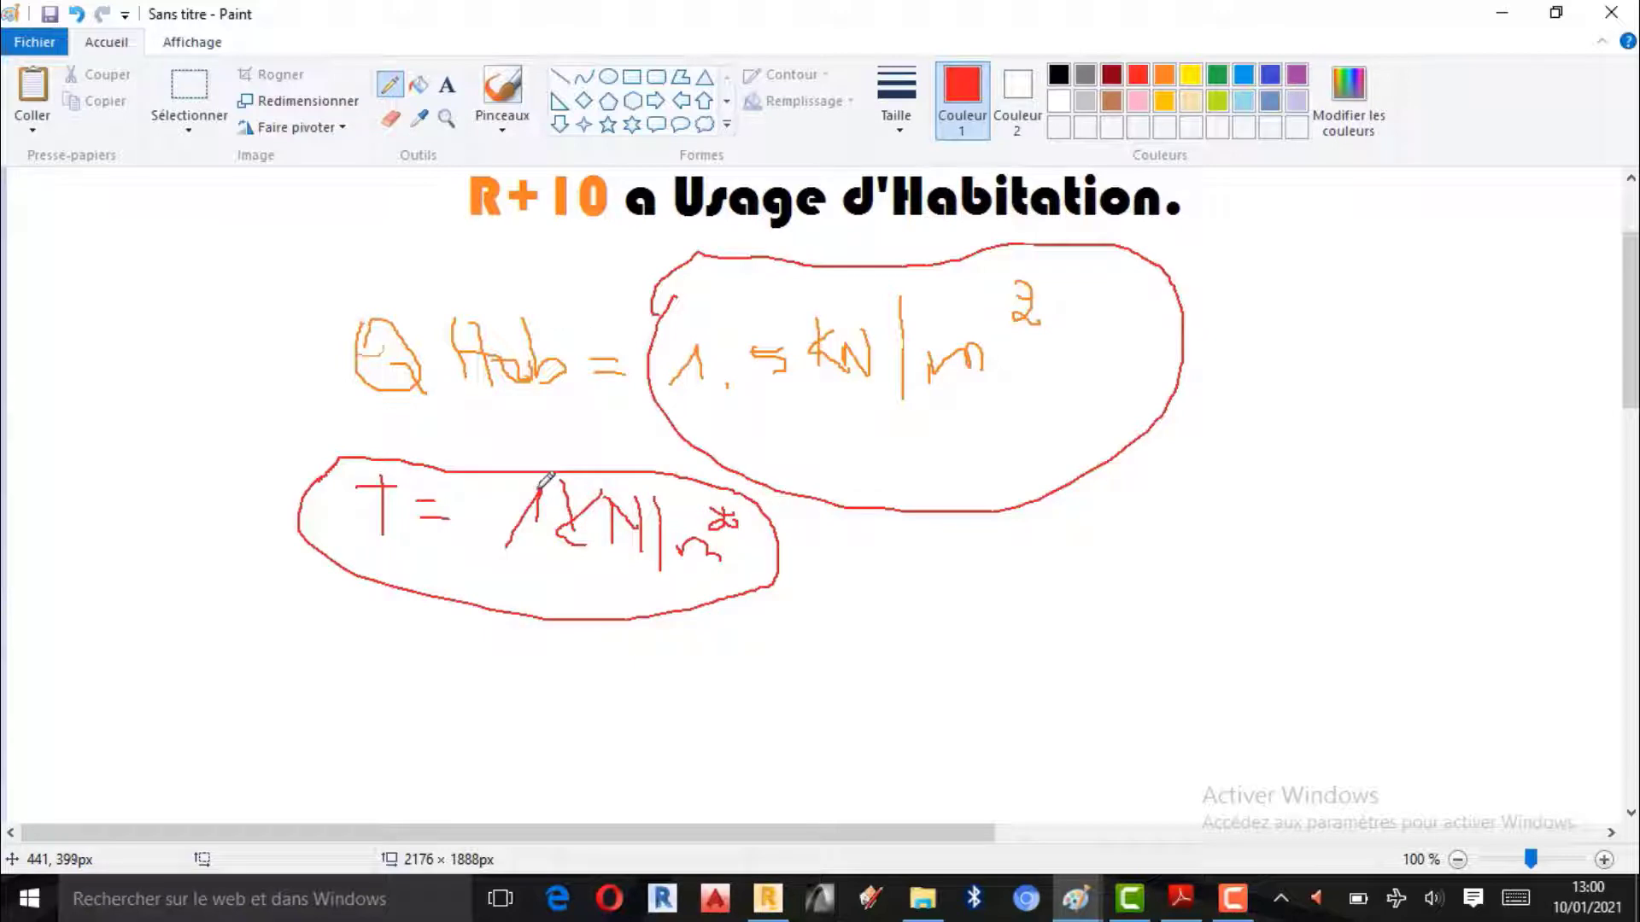
{"action": "scroll", "coordinate": [545, 493], "scroll_direction": "up", "scroll_amount": 3}
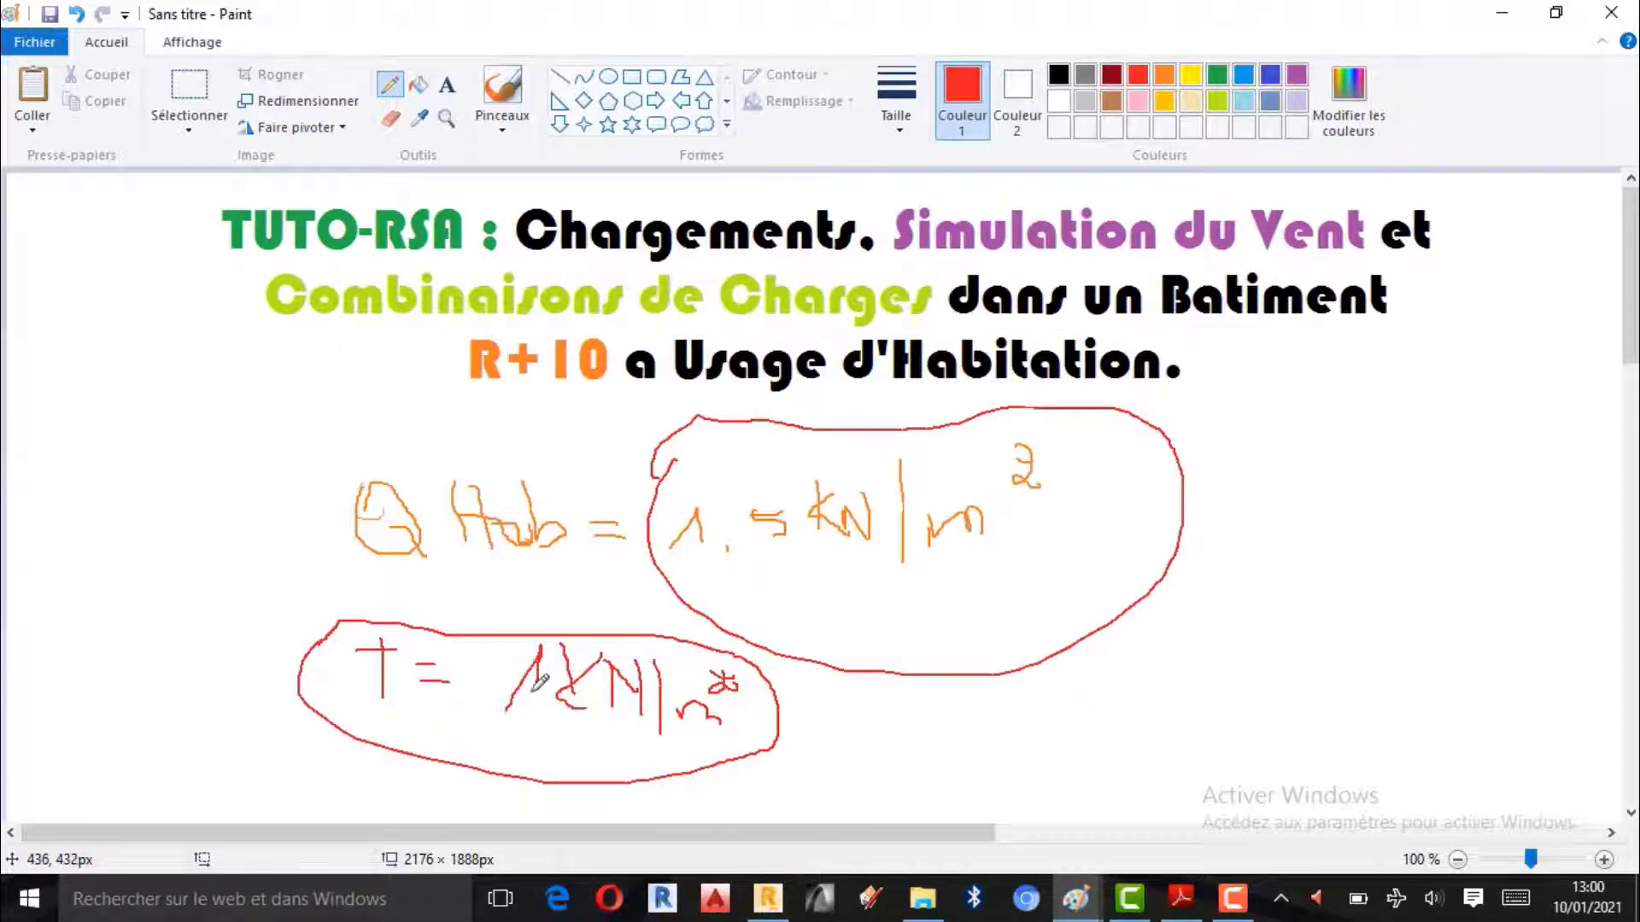
{"action": "left_click_drag", "start_coordinate": [533, 691], "coordinate": [551, 691]}
{"action": "left_click_drag", "start_coordinate": [575, 690], "coordinate": [589, 675]}
{"action": "left_click", "coordinate": [1502, 13]}
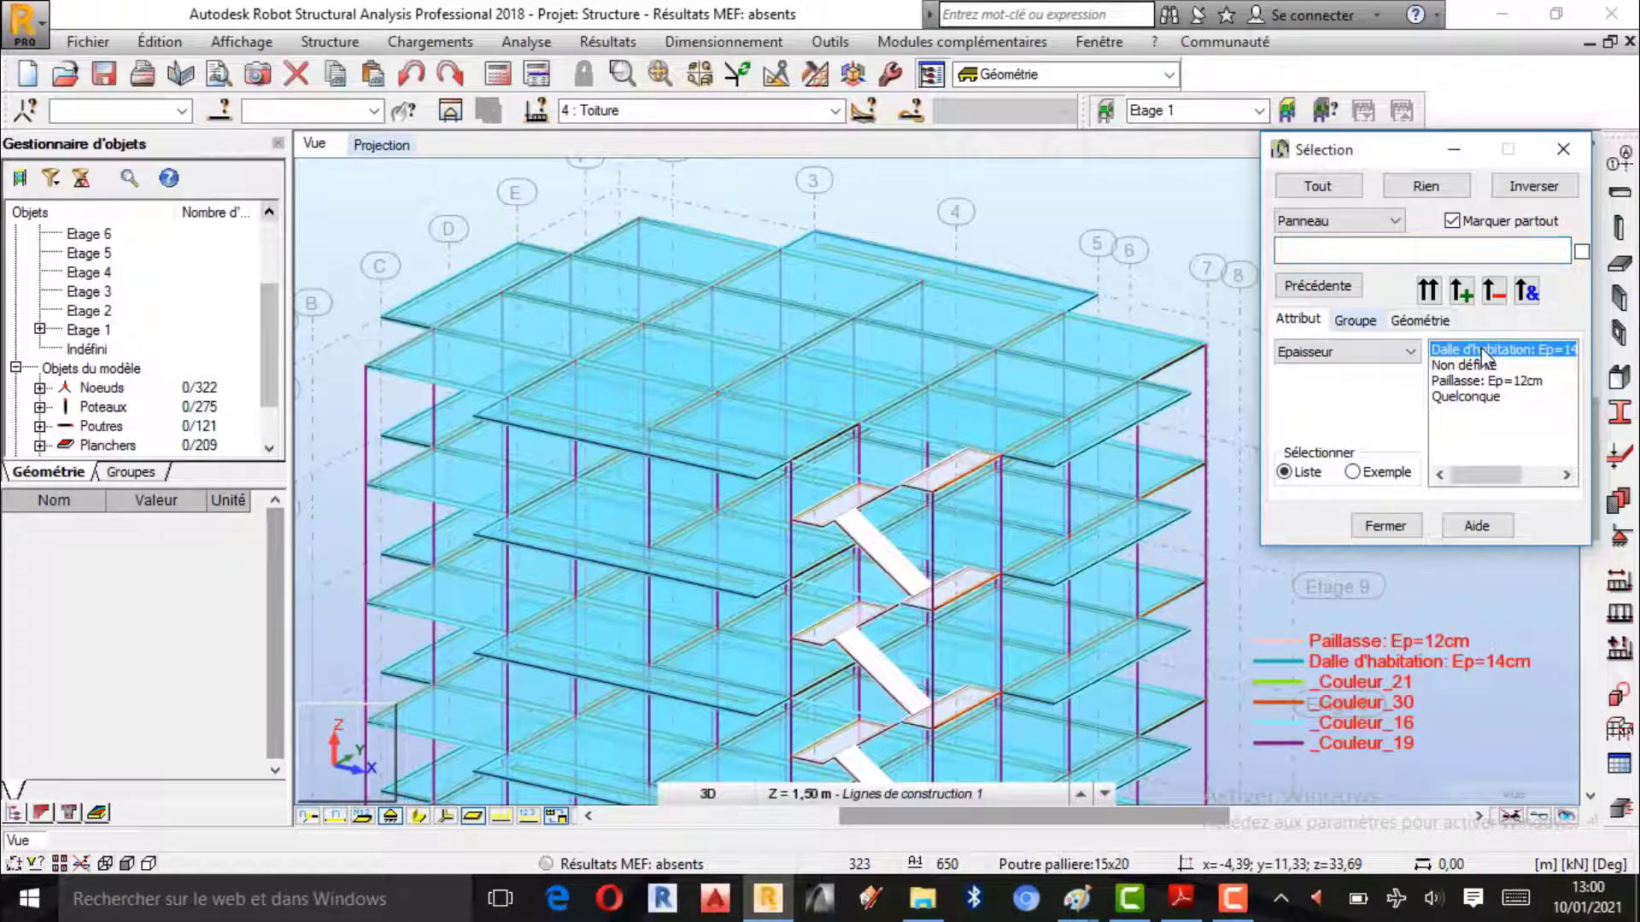
{"action": "left_click", "coordinate": [1461, 291]}
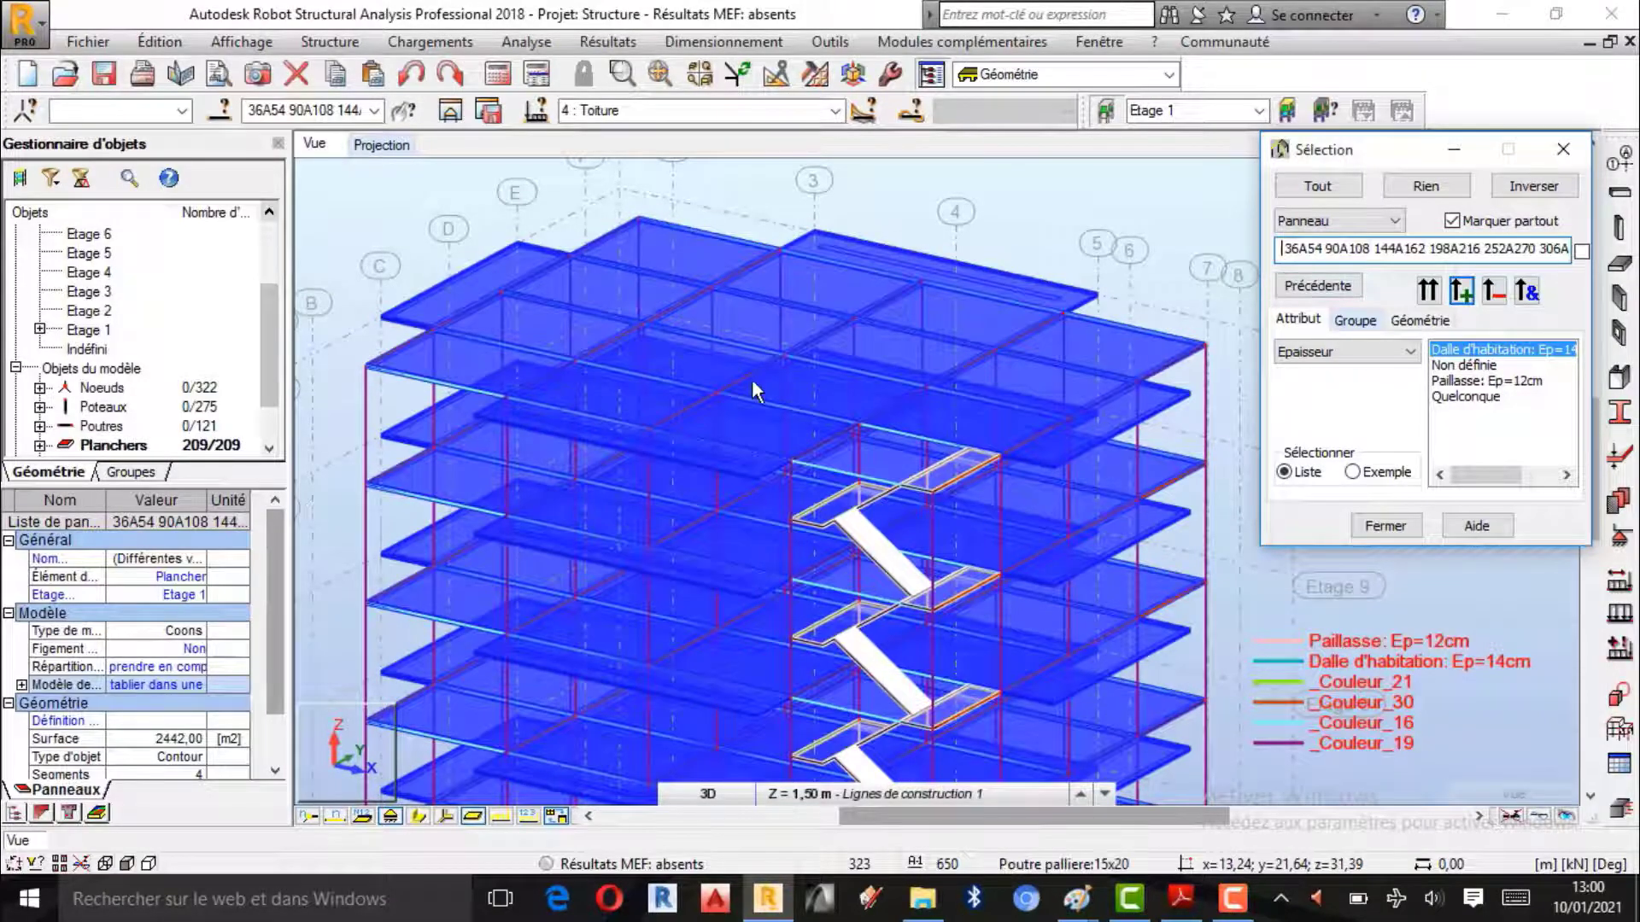
{"action": "left_click", "coordinate": [1379, 524]}
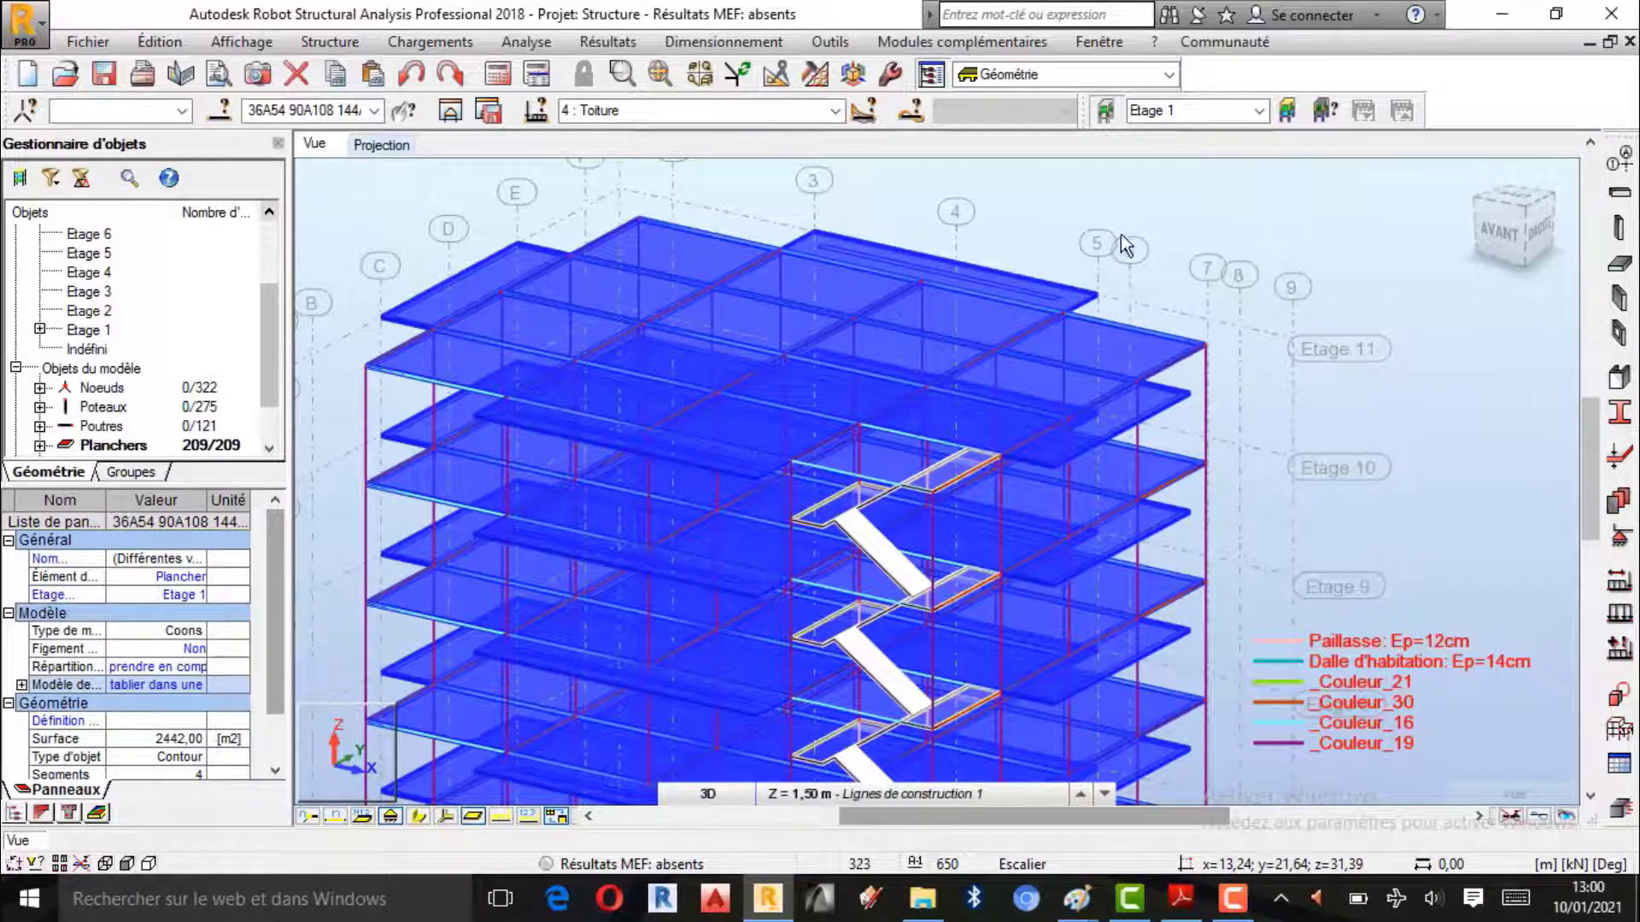
{"action": "left_click", "coordinate": [1146, 201]}
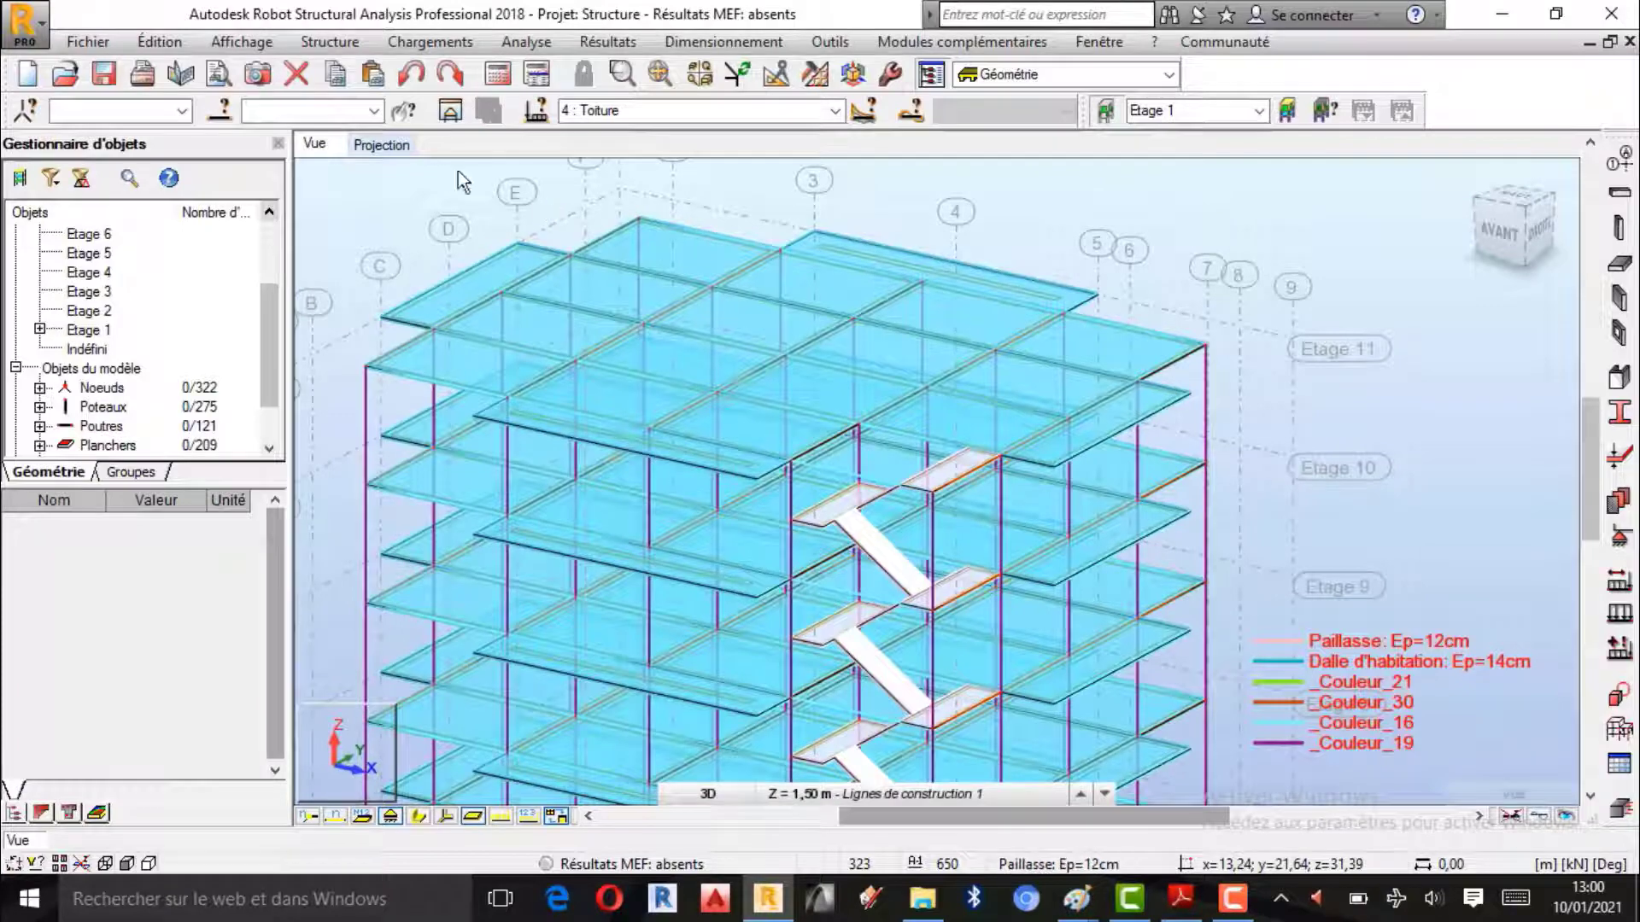
- Switch to the plan projection and display the level "Etage 11" at 33.00 m
{"action": "left_click", "coordinate": [389, 145]}
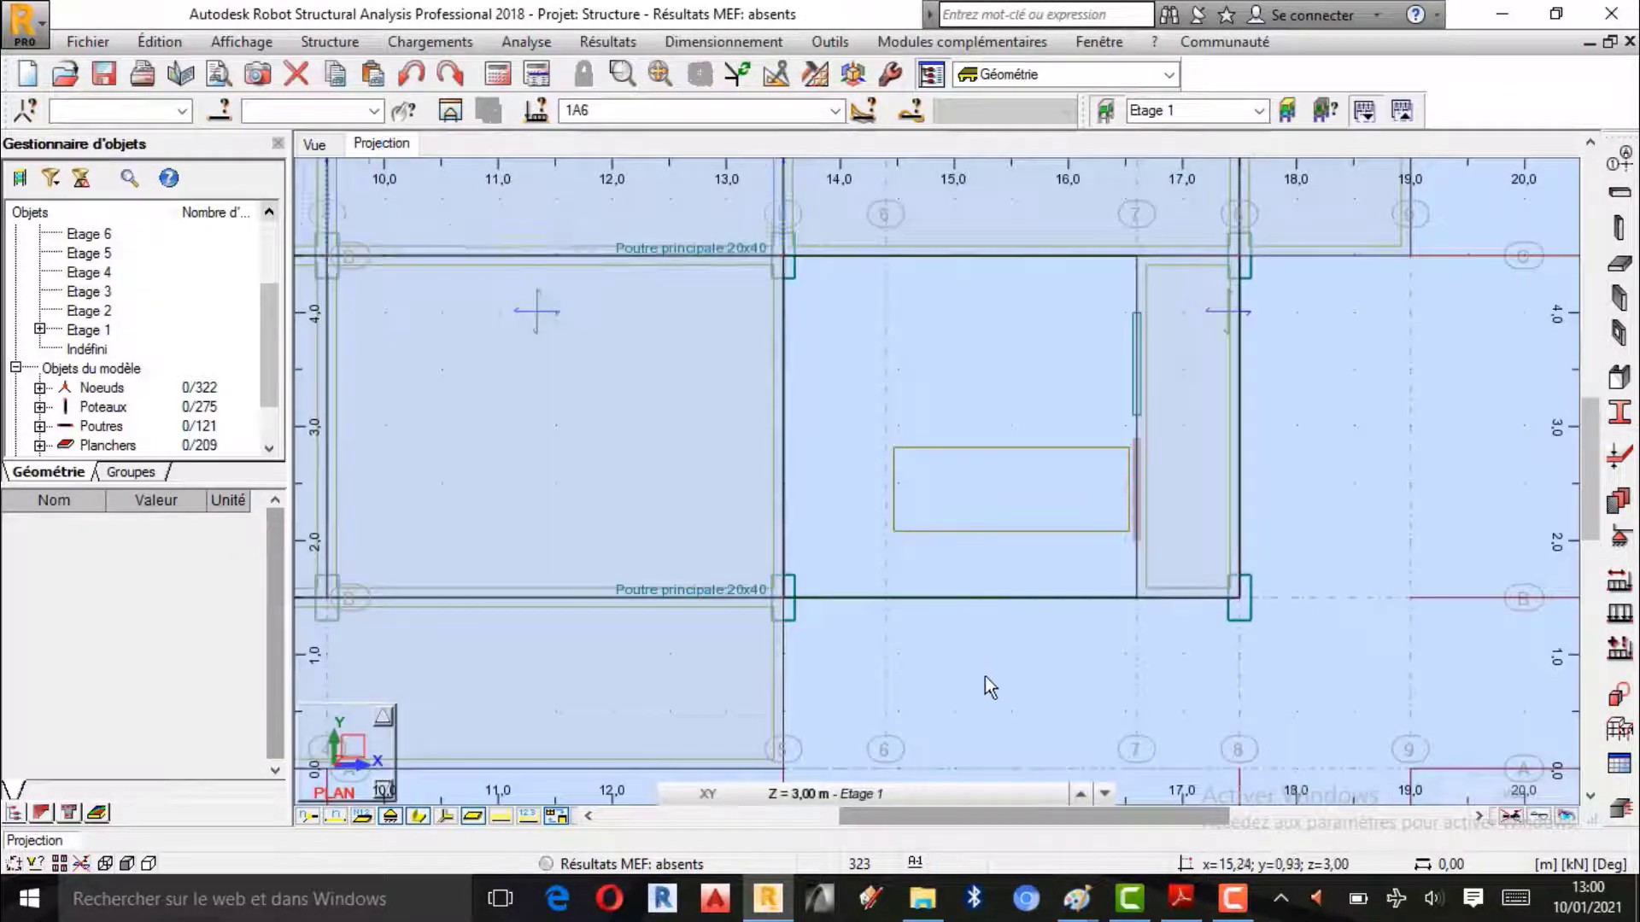
{"action": "scroll", "coordinate": [986, 677], "scroll_direction": "down", "scroll_amount": 5}
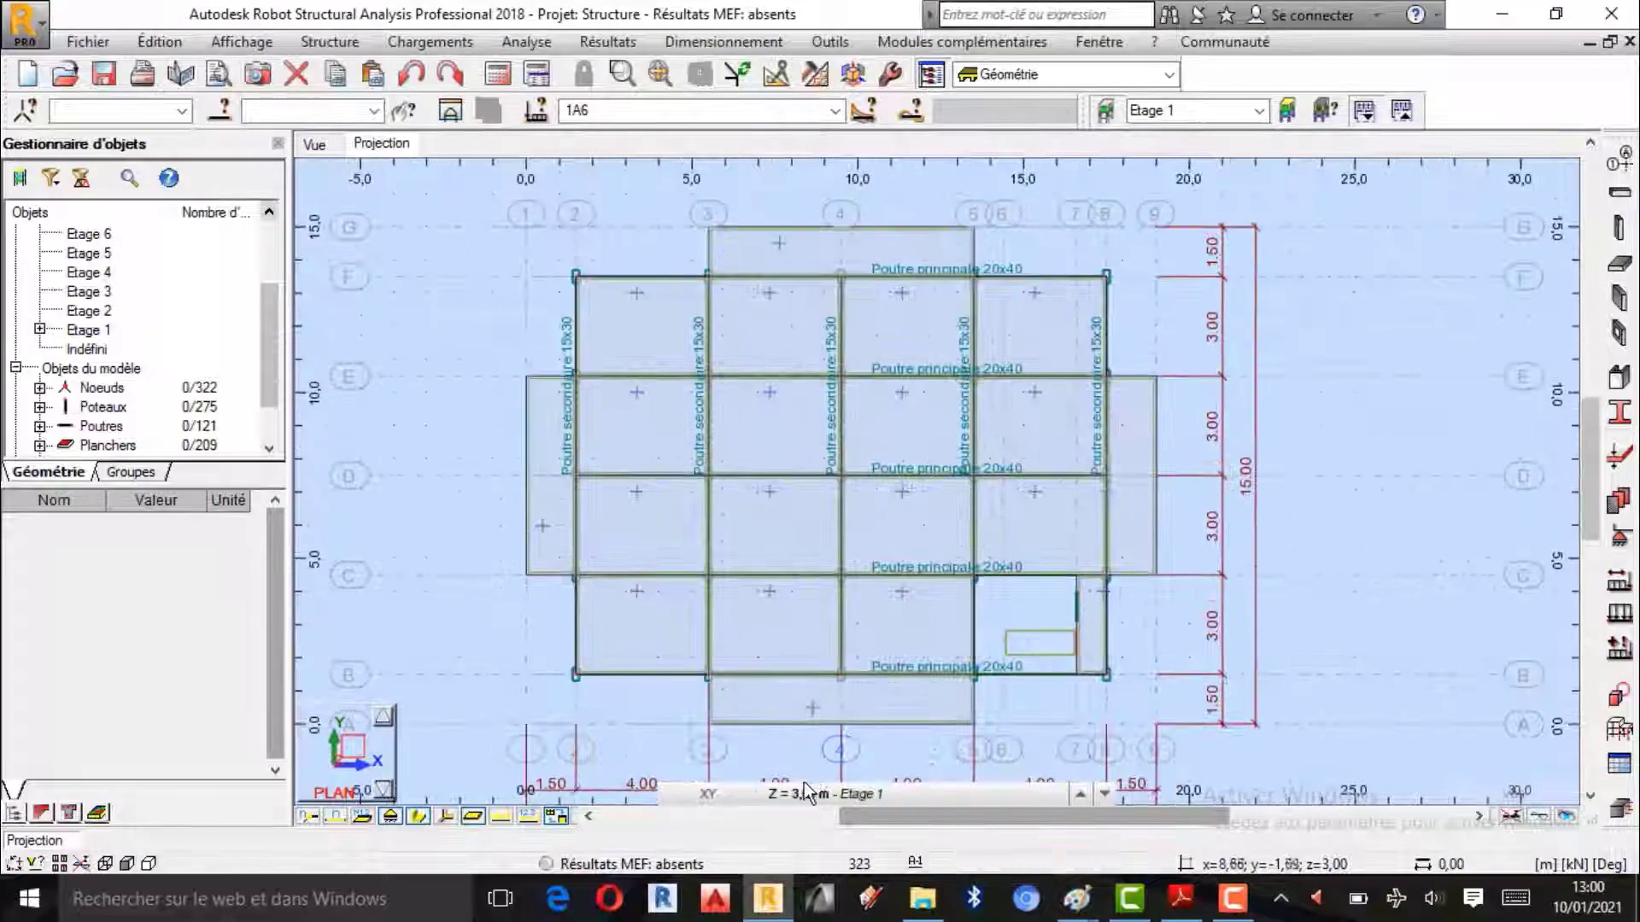
{"action": "left_click", "coordinate": [807, 792]}
{"action": "scroll", "coordinate": [909, 671], "scroll_direction": "up", "scroll_amount": 3}
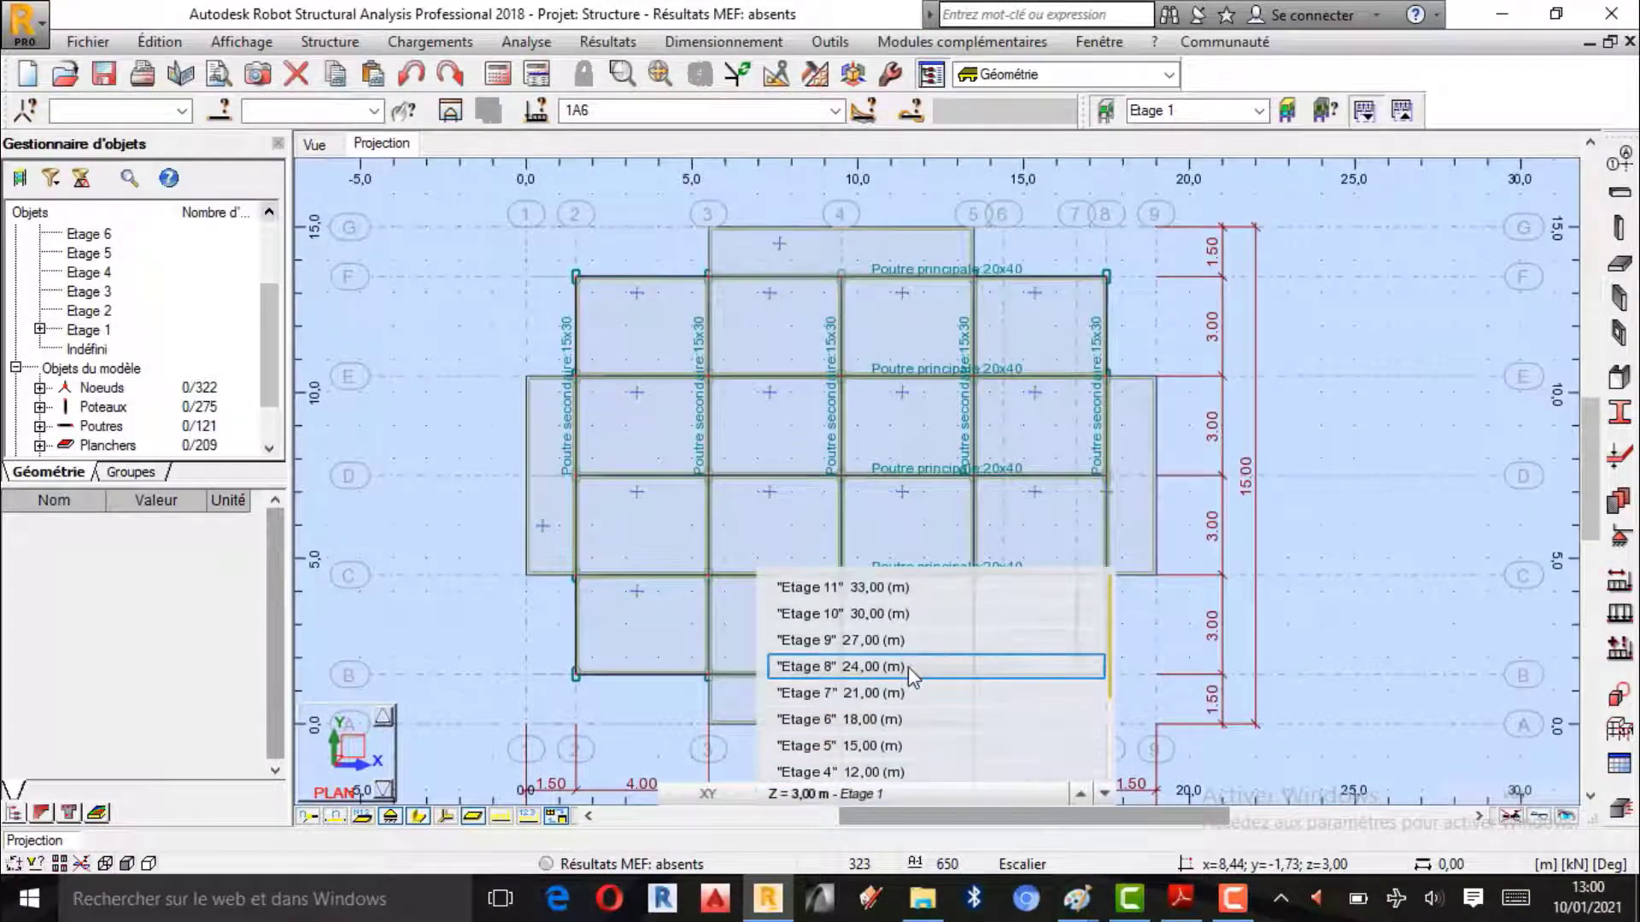
{"action": "left_click", "coordinate": [832, 588]}
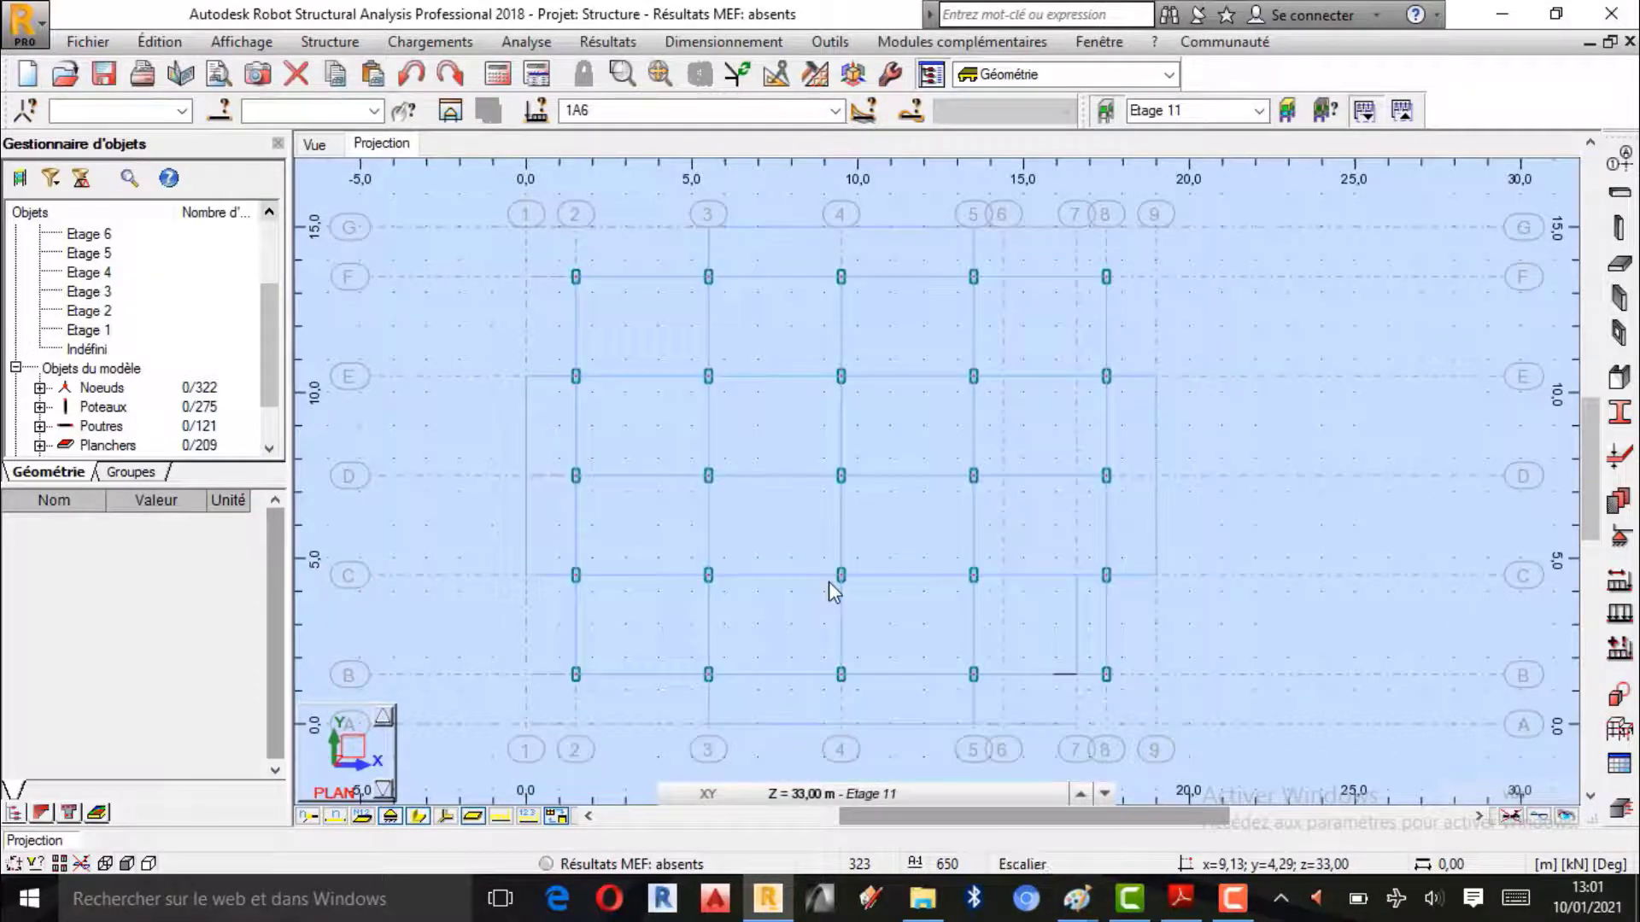
- Turn off the storey filter in the plan projection so elements are not limited to Etage 11
{"action": "scroll", "coordinate": [829, 581], "scroll_direction": "up", "scroll_amount": 2}
{"action": "scroll", "coordinate": [948, 666], "scroll_direction": "down", "scroll_amount": 4}
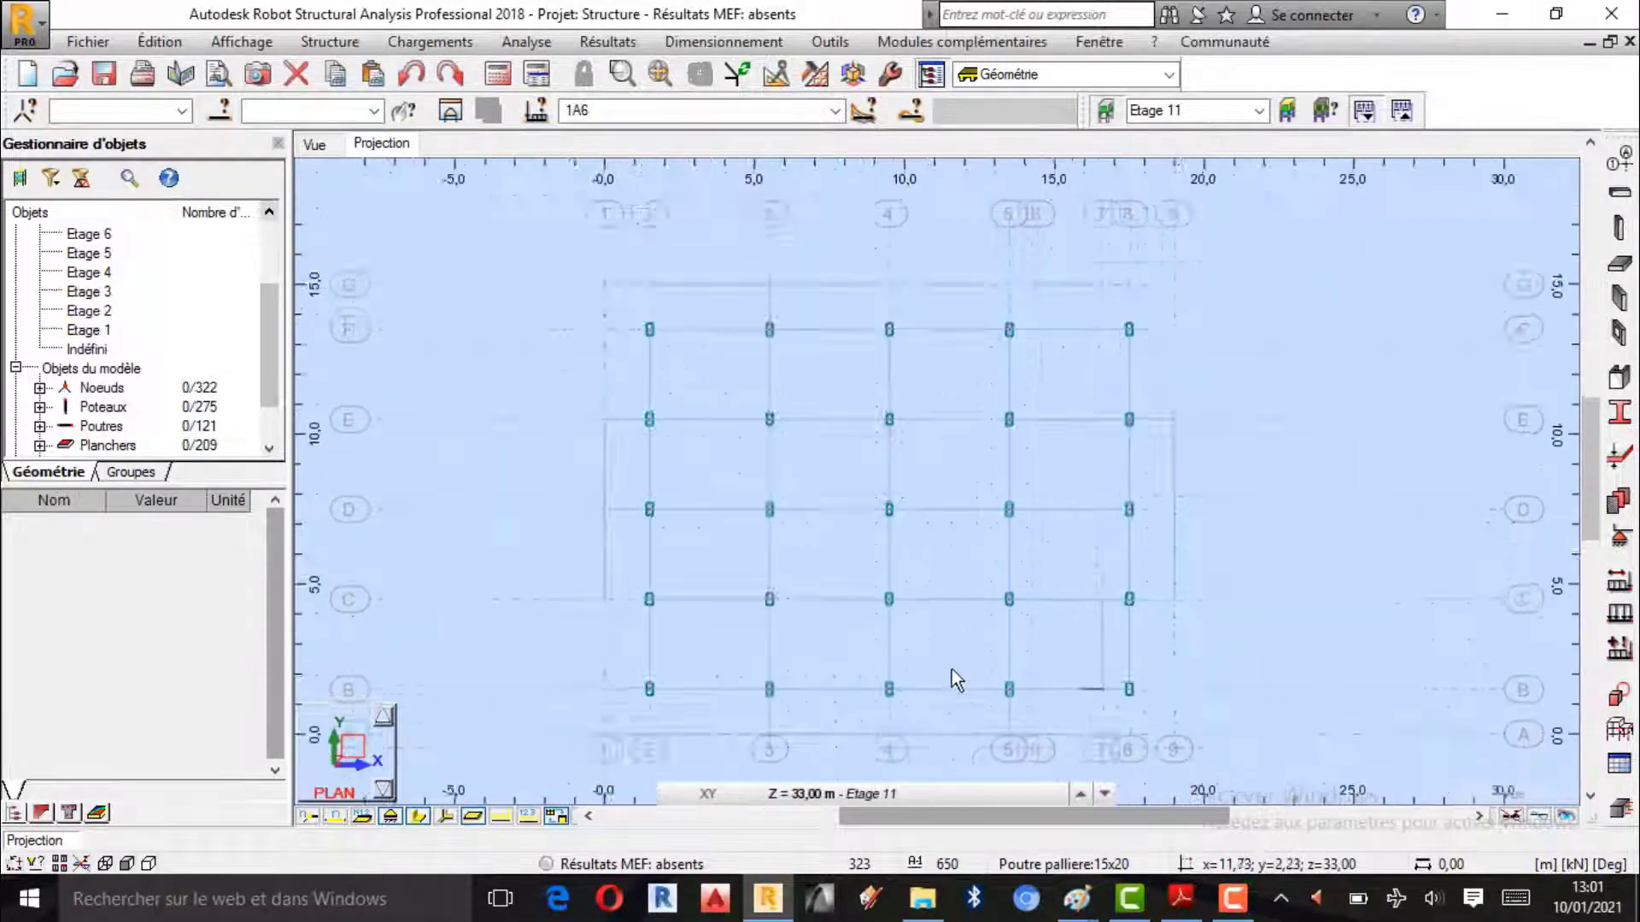
{"action": "left_click", "coordinate": [799, 797]}
{"action": "scroll", "coordinate": [970, 514], "scroll_direction": "up", "scroll_amount": 1}
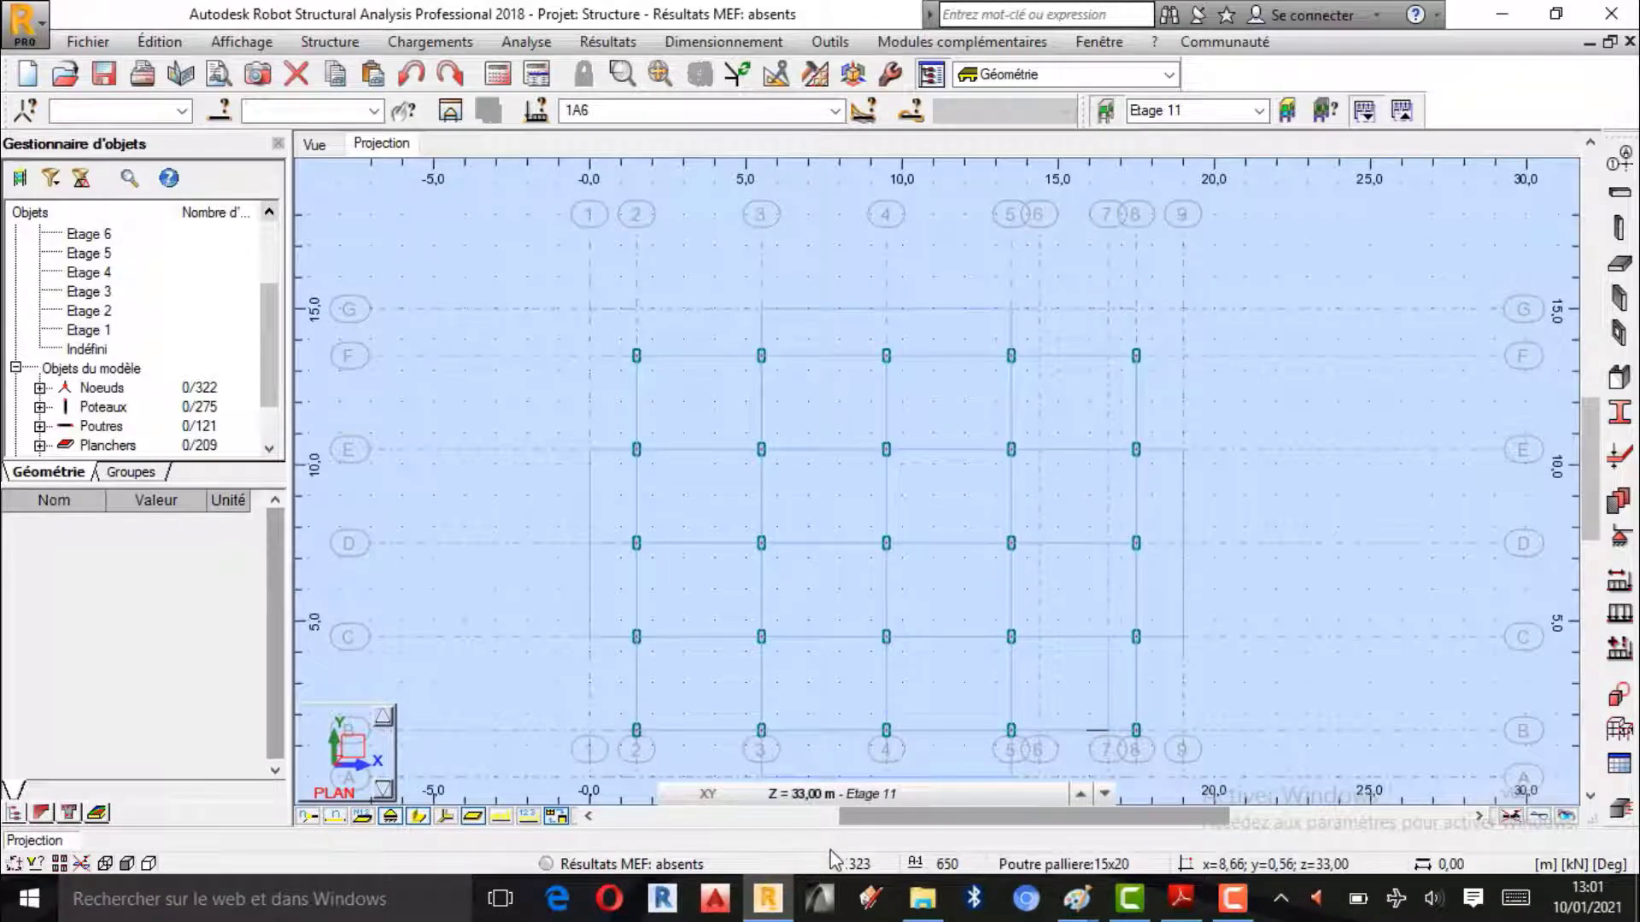
{"action": "left_click", "coordinate": [1107, 112]}
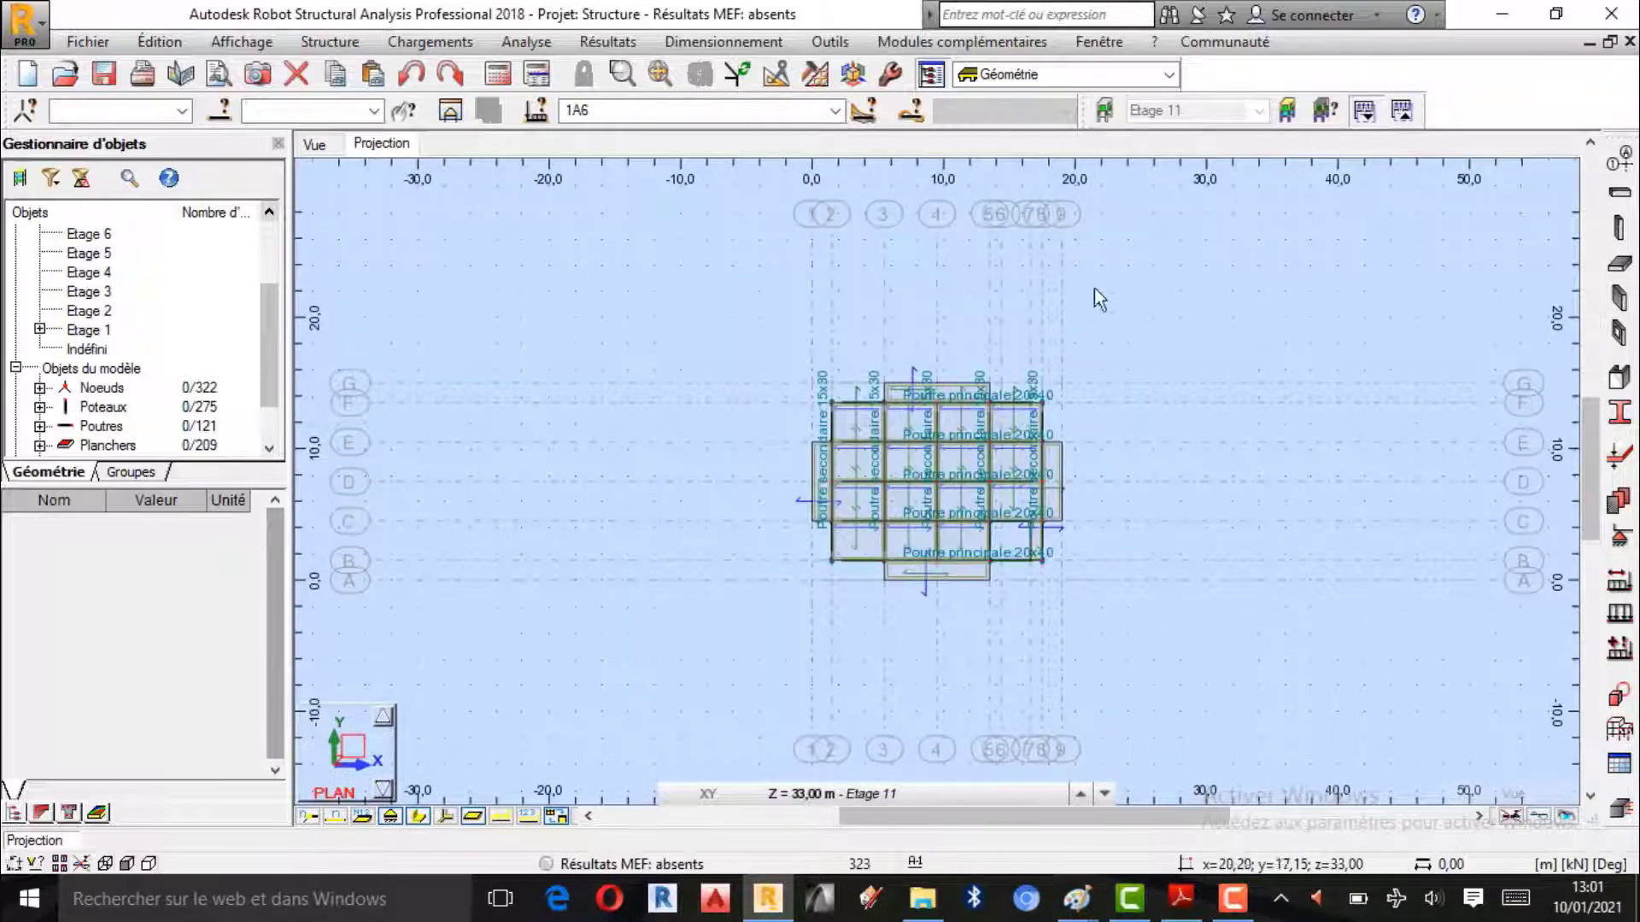
{"action": "left_click", "coordinate": [1107, 113]}
{"action": "left_click", "coordinate": [1109, 111]}
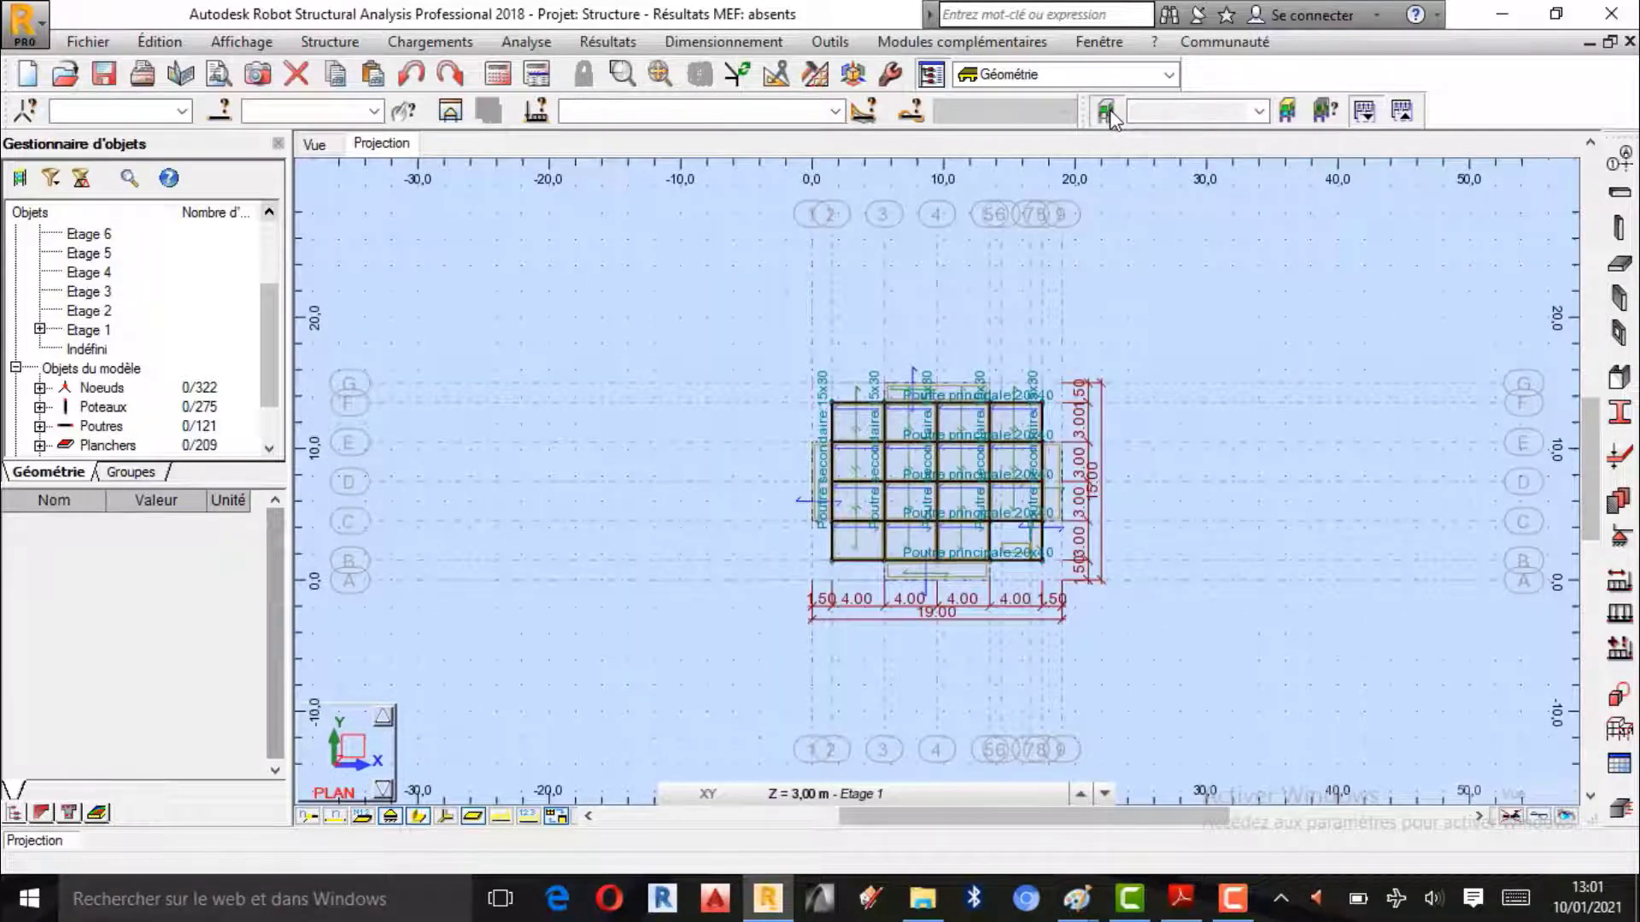
- Set the plan projection's work plane back to "Etage 11" at 33.00 m
{"action": "left_click", "coordinate": [782, 796]}
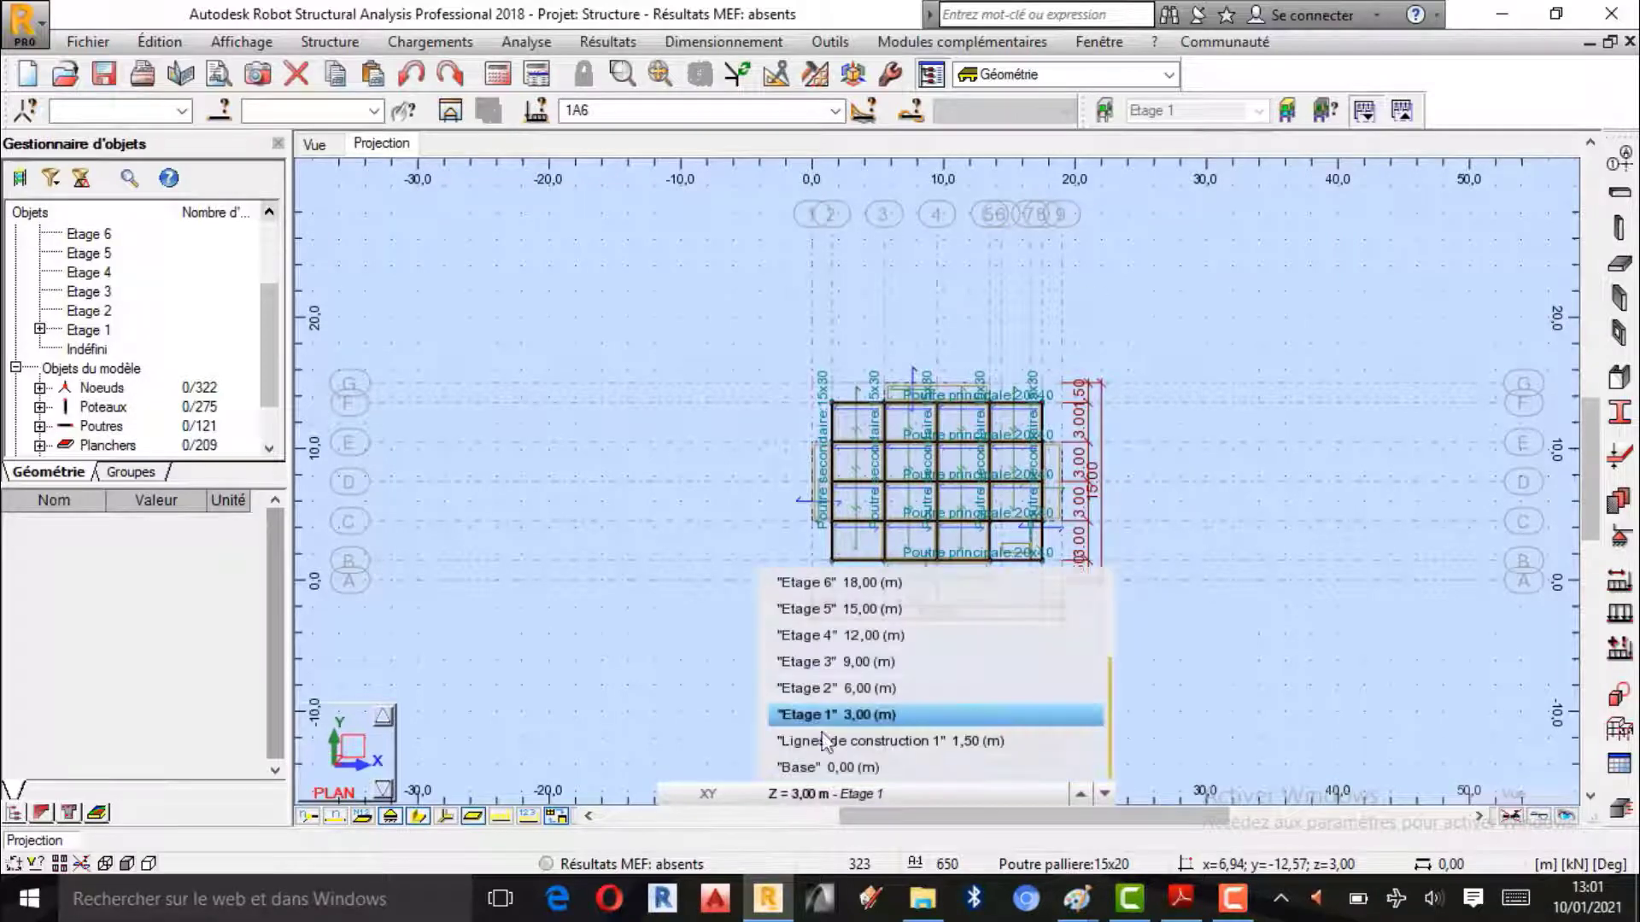
{"action": "scroll", "coordinate": [877, 632], "scroll_direction": "up", "scroll_amount": 2}
{"action": "scroll", "coordinate": [877, 628], "scroll_direction": "up", "scroll_amount": 1}
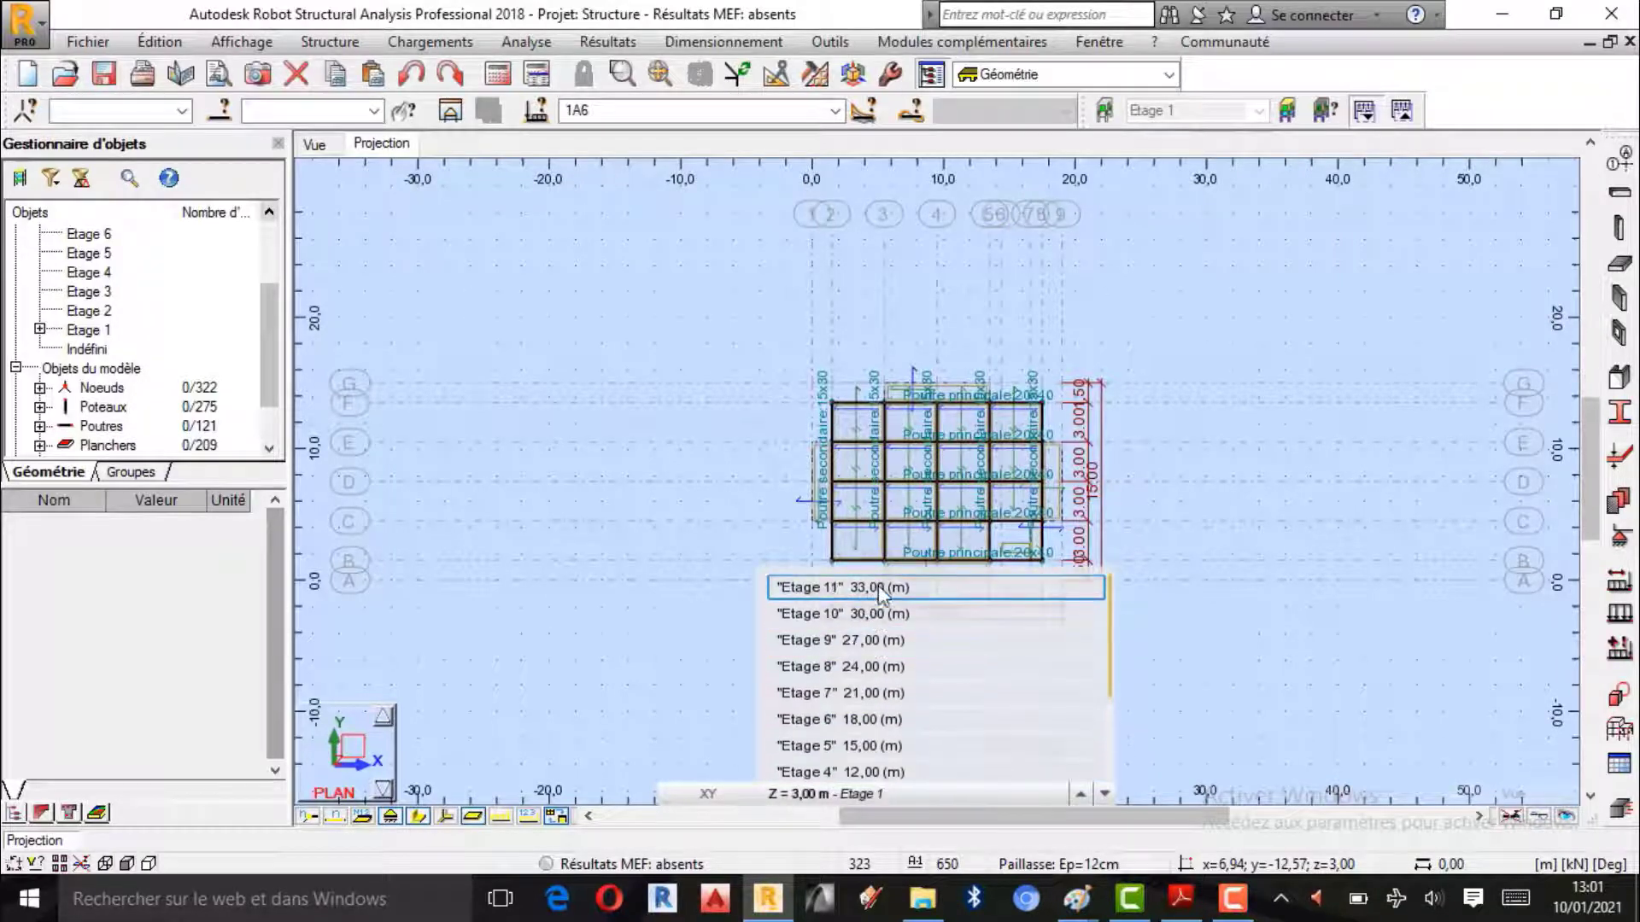
{"action": "left_click", "coordinate": [878, 584]}
{"action": "scroll", "coordinate": [1001, 537], "scroll_direction": "up", "scroll_amount": 3}
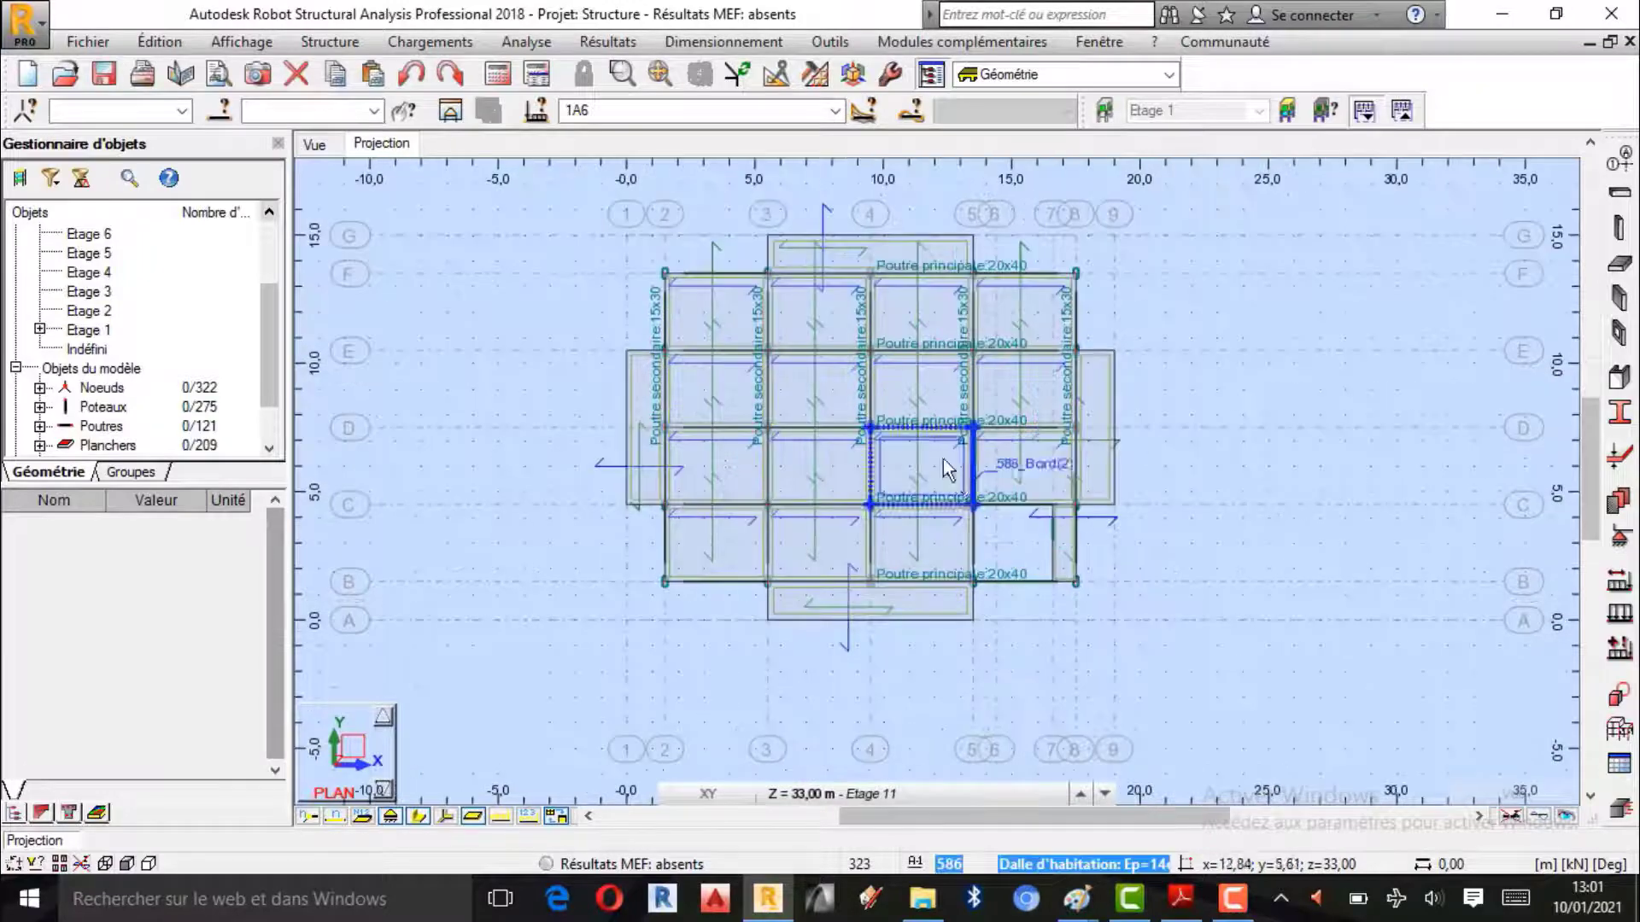
{"action": "scroll", "coordinate": [907, 385], "scroll_direction": "up", "scroll_amount": 1}
{"action": "left_click", "coordinate": [909, 799]}
{"action": "scroll", "coordinate": [1020, 699], "scroll_direction": "up", "scroll_amount": 1}
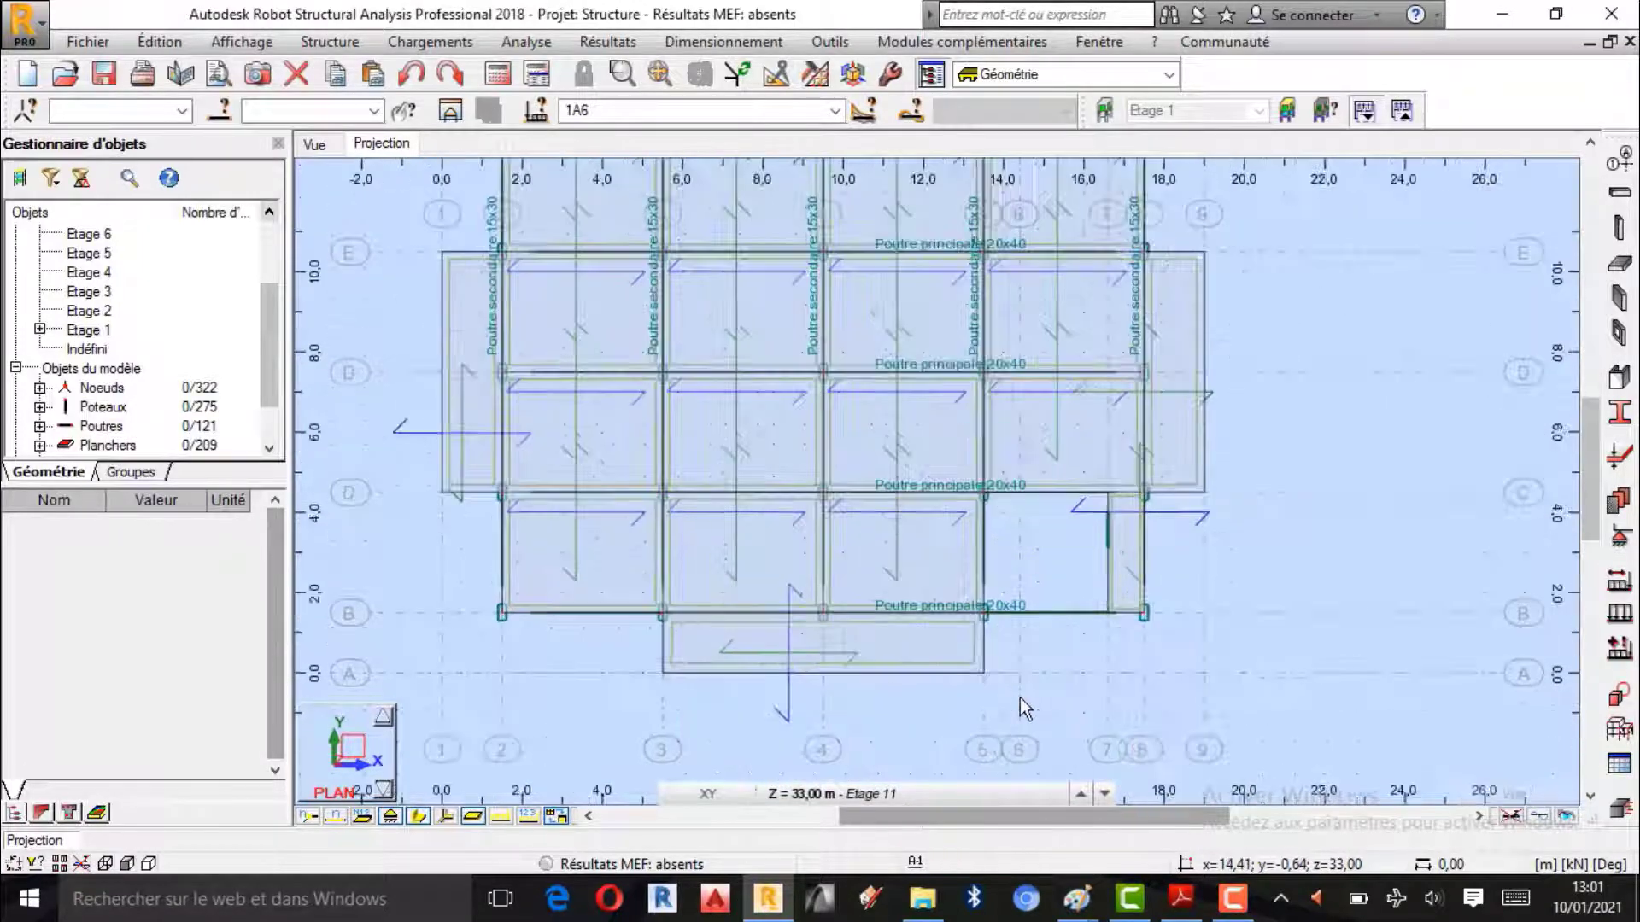
{"action": "scroll", "coordinate": [1047, 742], "scroll_direction": "down", "scroll_amount": 1}
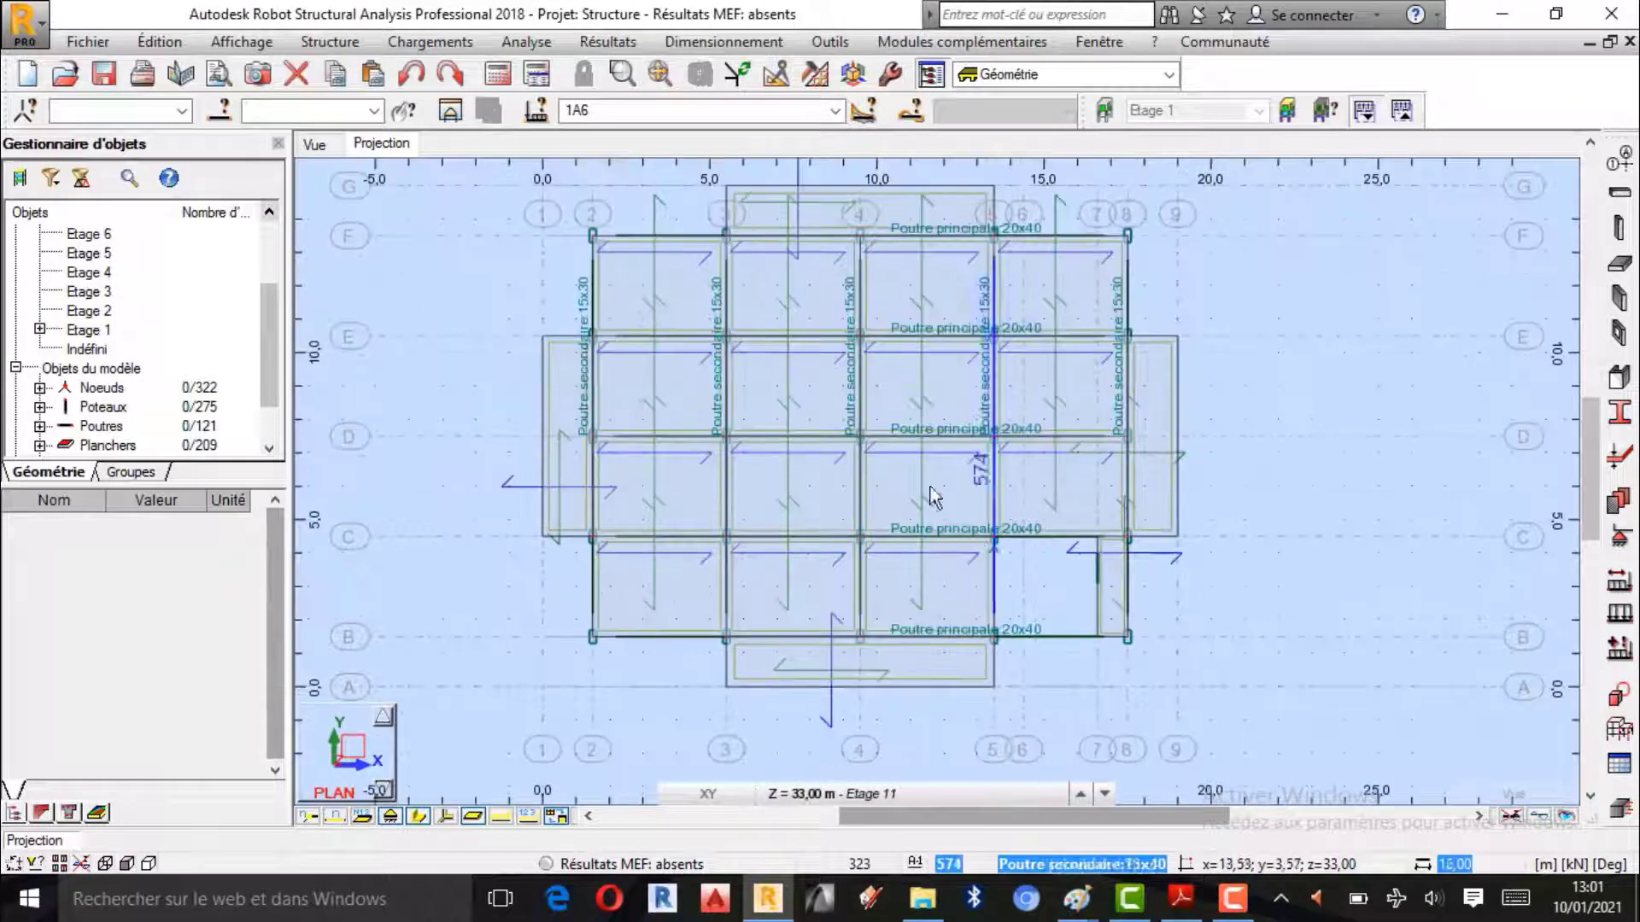
- Select the balcony panel between axes F and G and the four slab panels between axes E and F
{"action": "left_click", "coordinate": [817, 222]}
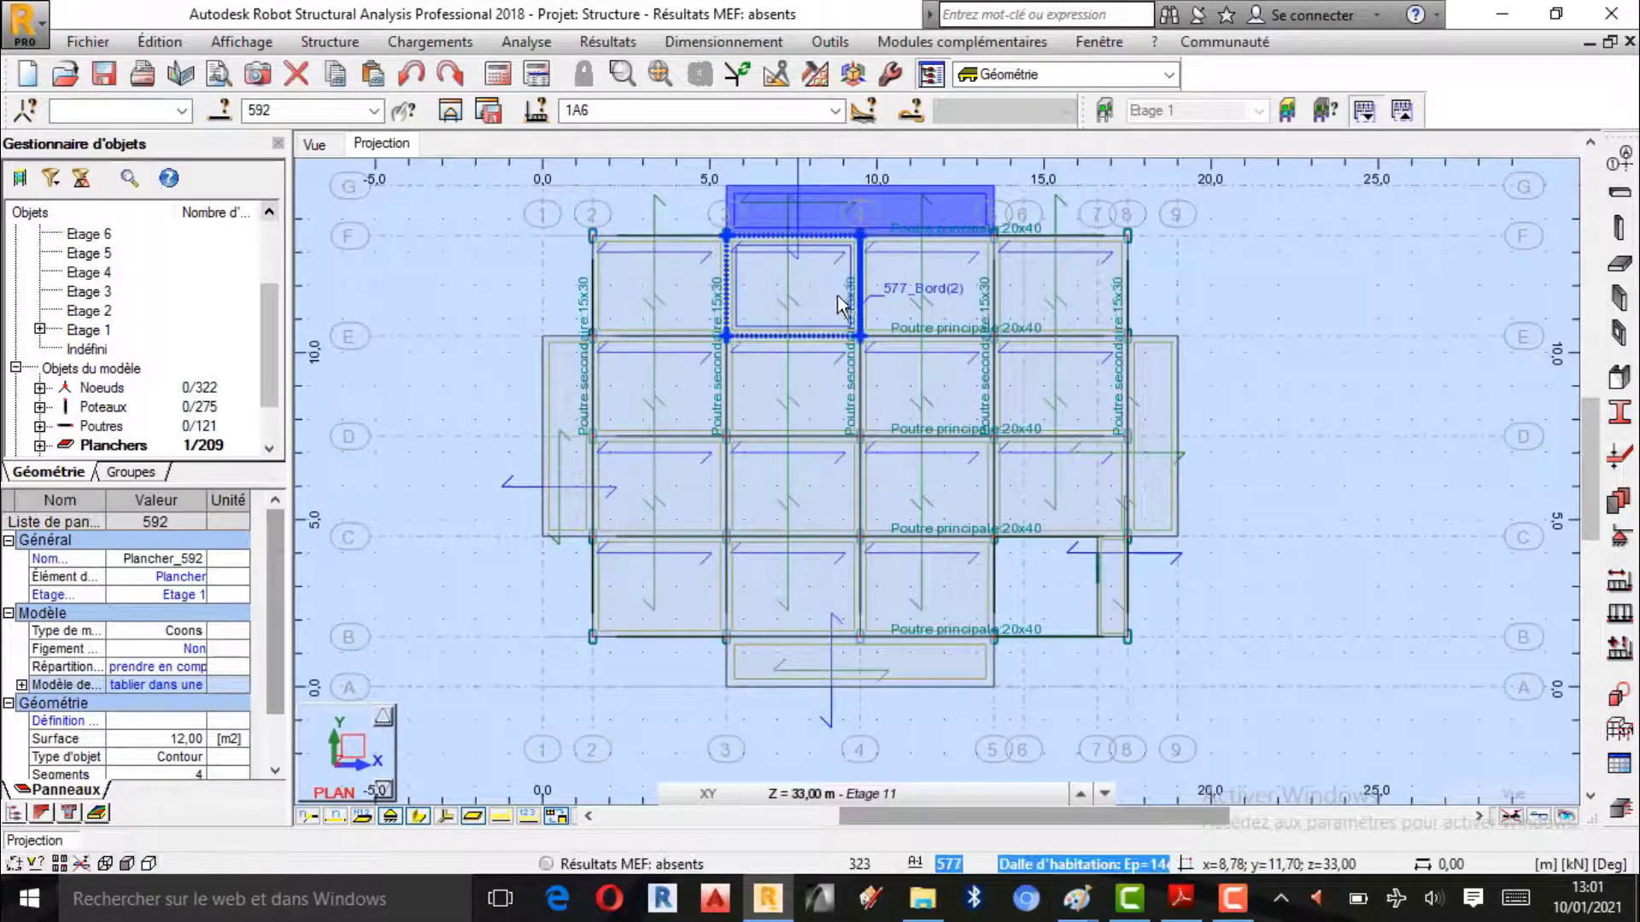
{"action": "left_click", "coordinate": [660, 301], "text": "ctrl"}
{"action": "left_click", "coordinate": [676, 281], "text": "ctrl"}
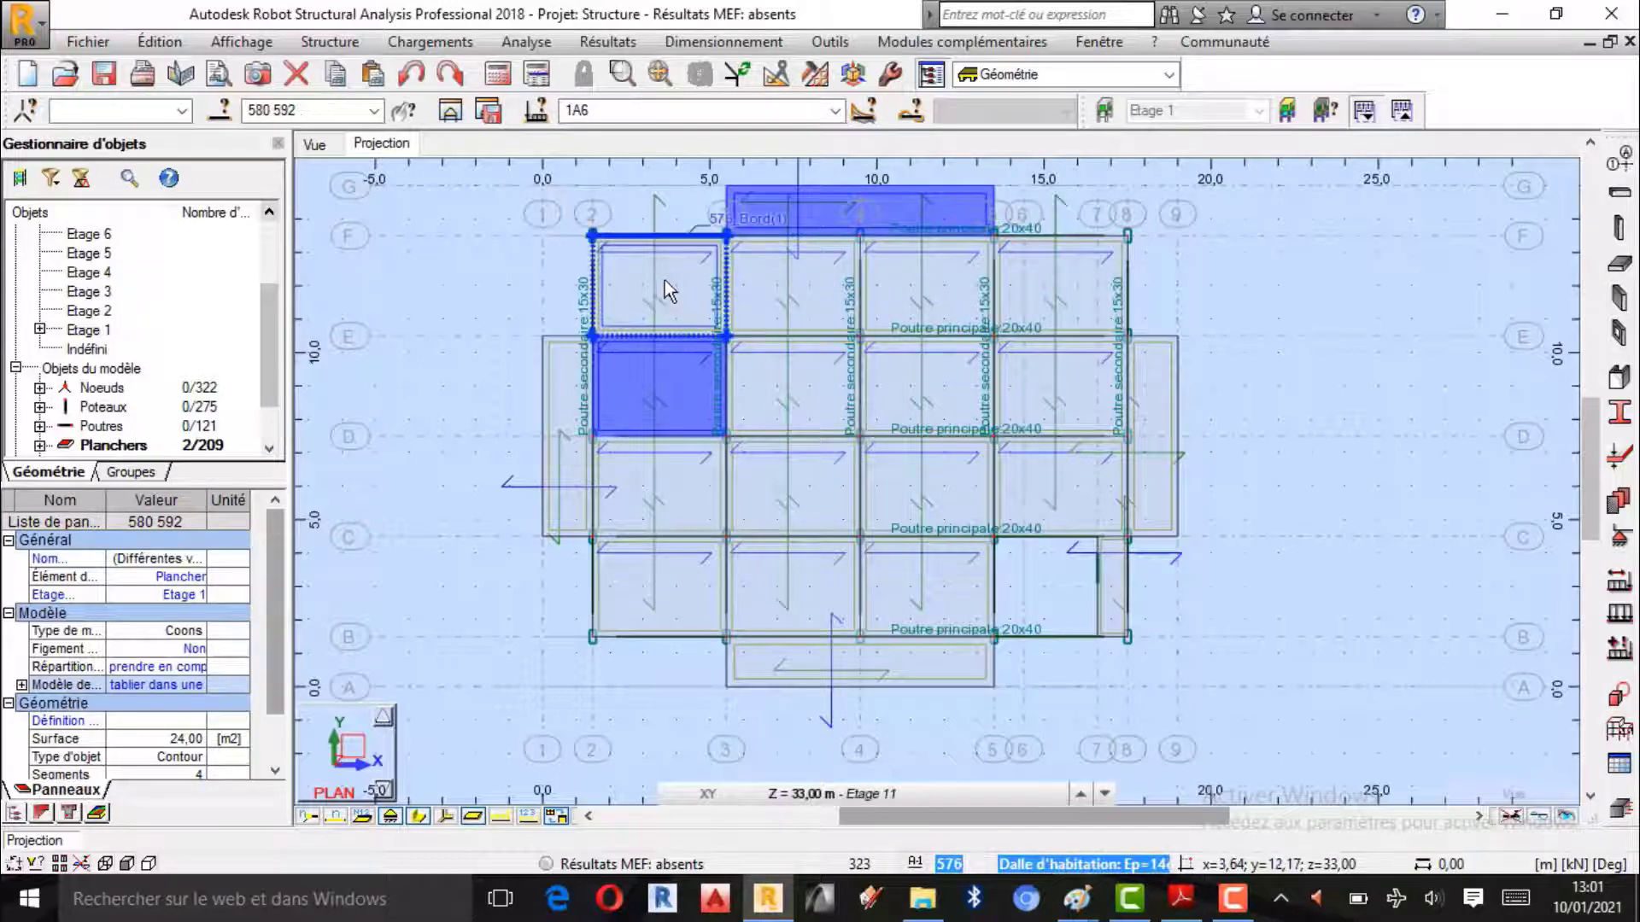
{"action": "left_click", "coordinate": [665, 280]}
{"action": "left_click", "coordinate": [766, 210], "text": "ctrl"}
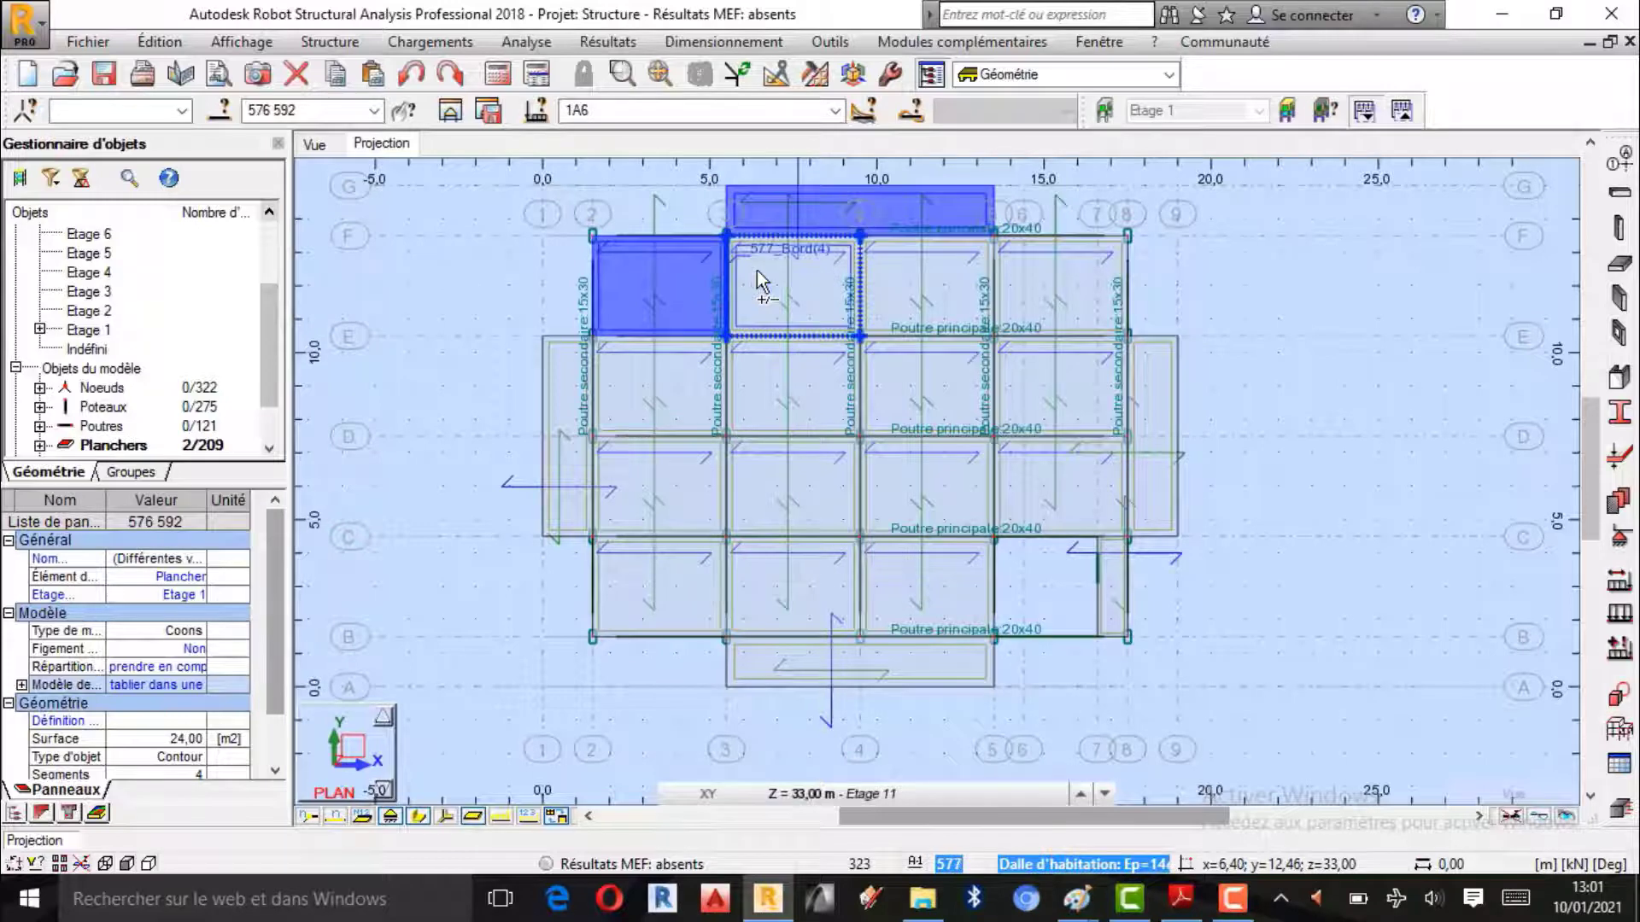
{"action": "left_click", "coordinate": [757, 270], "text": "ctrl"}
{"action": "left_click", "coordinate": [888, 264], "text": "ctrl"}
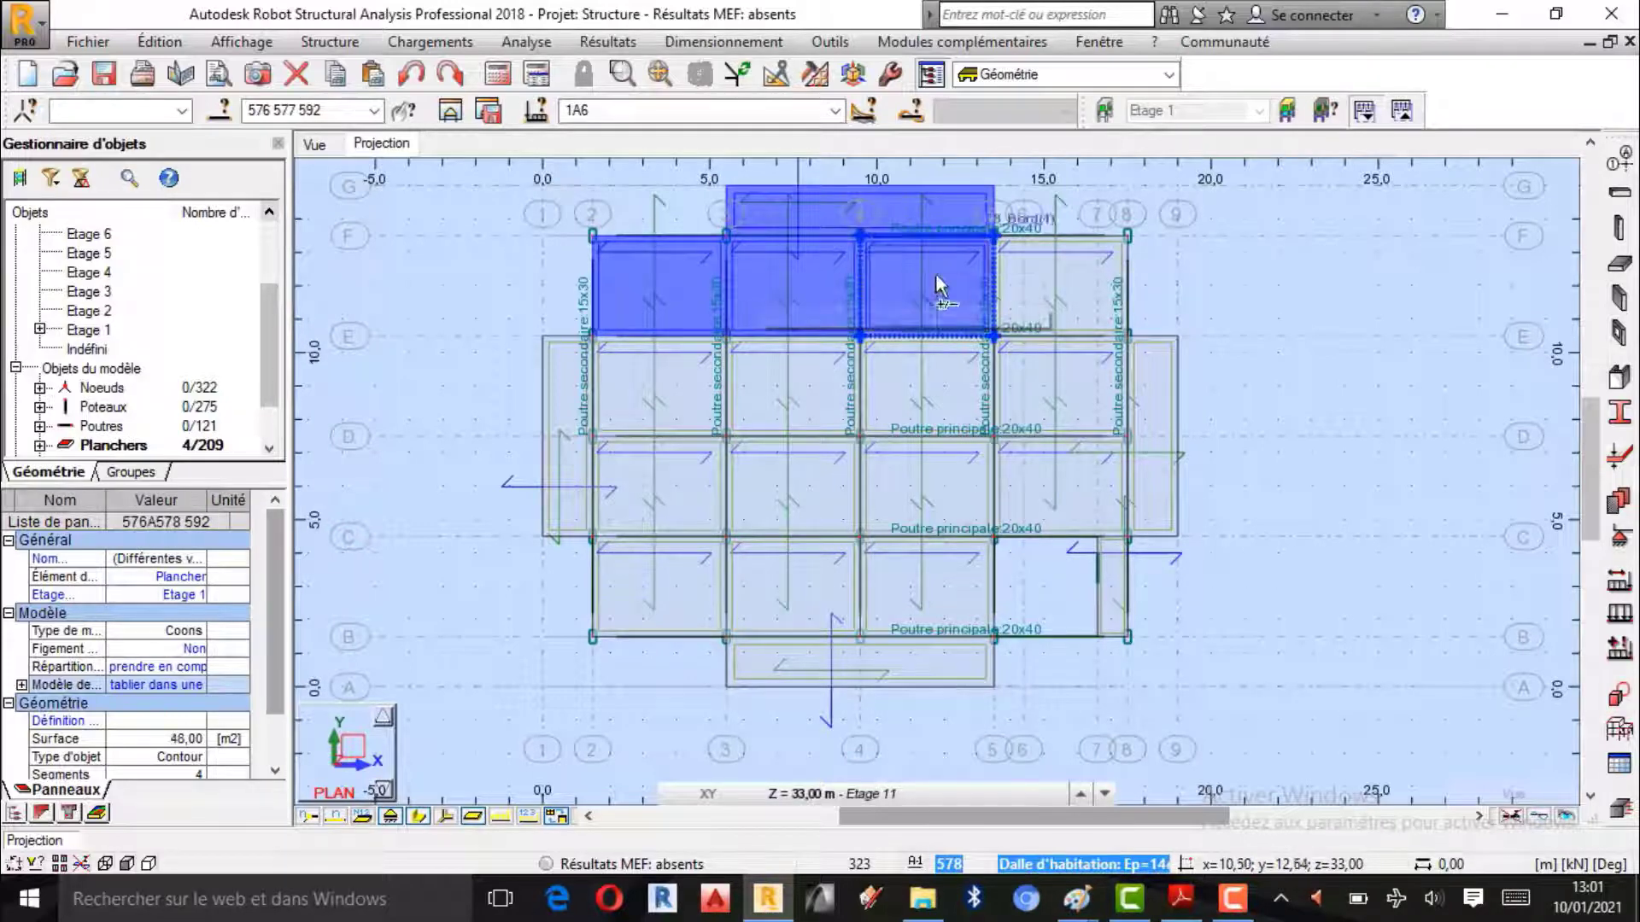
{"action": "left_click", "coordinate": [1016, 277], "text": "ctrl"}
- Add all slab panels between axes C and E and both side balcony panels to the selection
{"action": "left_click", "coordinate": [727, 395], "text": "ctrl"}
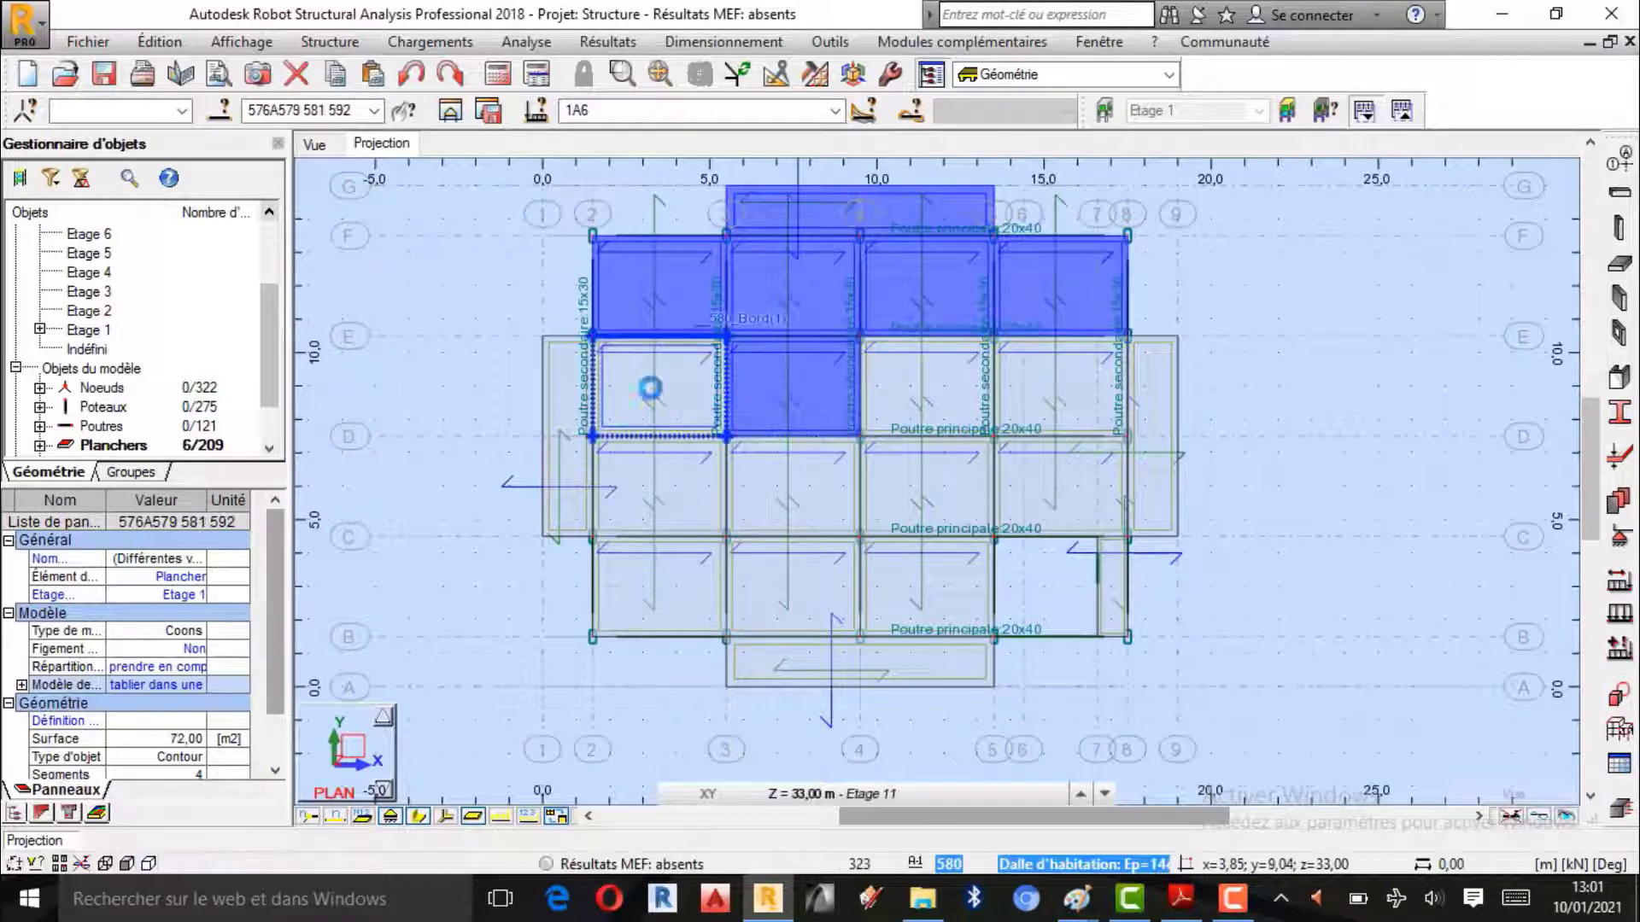
{"action": "left_click", "coordinate": [649, 389], "text": "ctrl"}
{"action": "left_click", "coordinate": [561, 383], "text": "ctrl"}
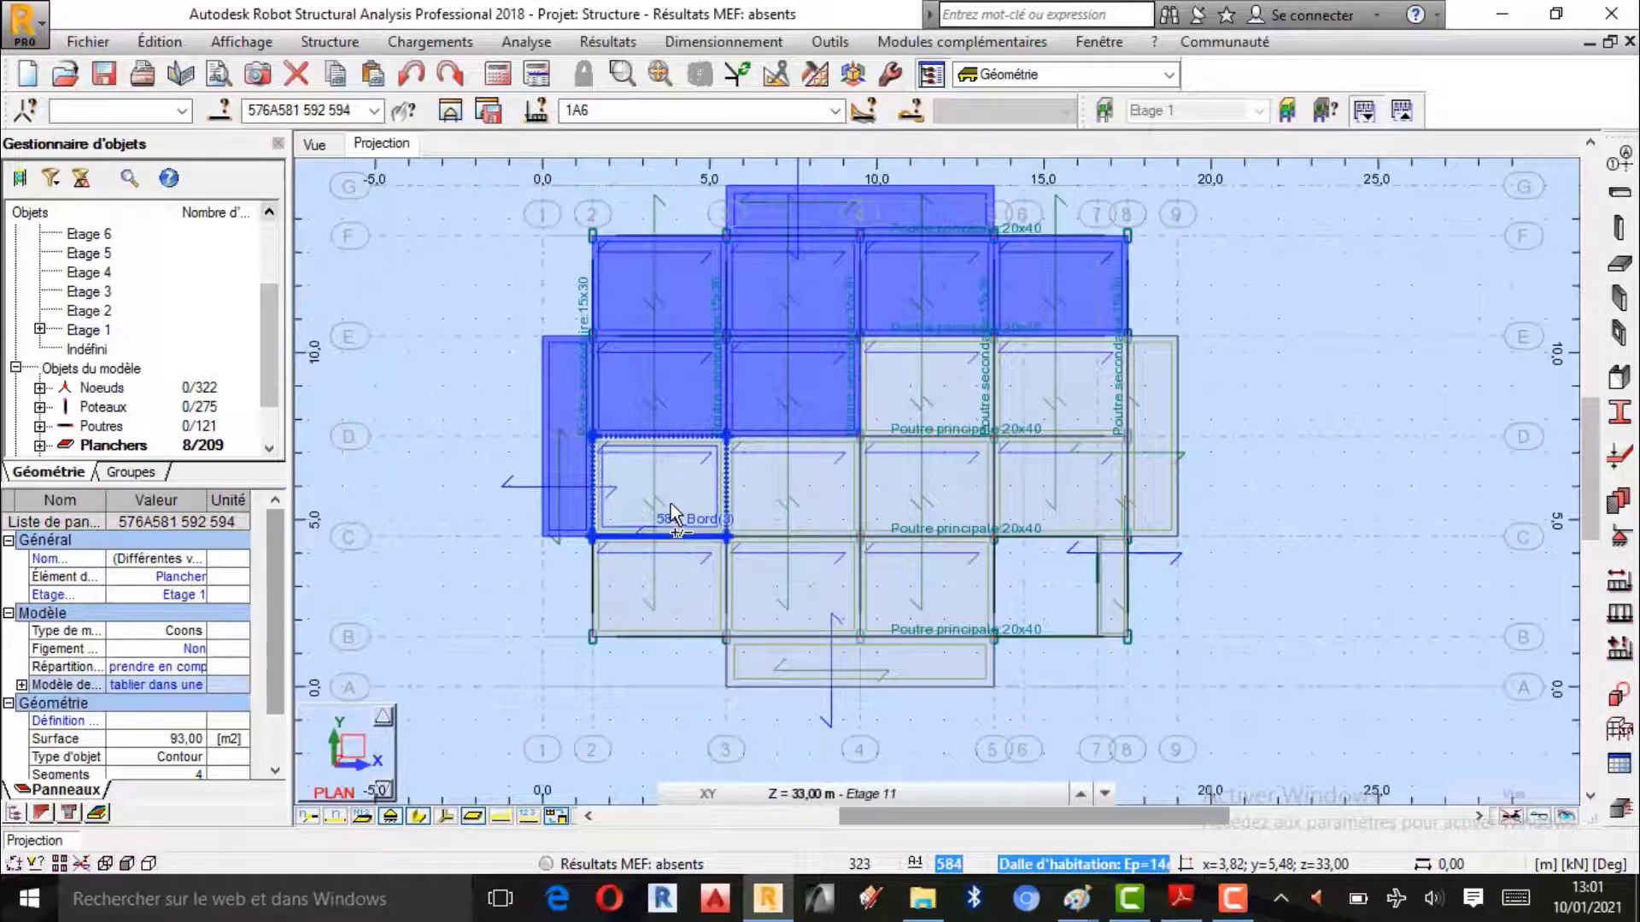
{"action": "left_click", "coordinate": [908, 386], "text": "ctrl"}
{"action": "left_click", "coordinate": [688, 463], "text": "ctrl"}
{"action": "left_click", "coordinate": [750, 470], "text": "ctrl"}
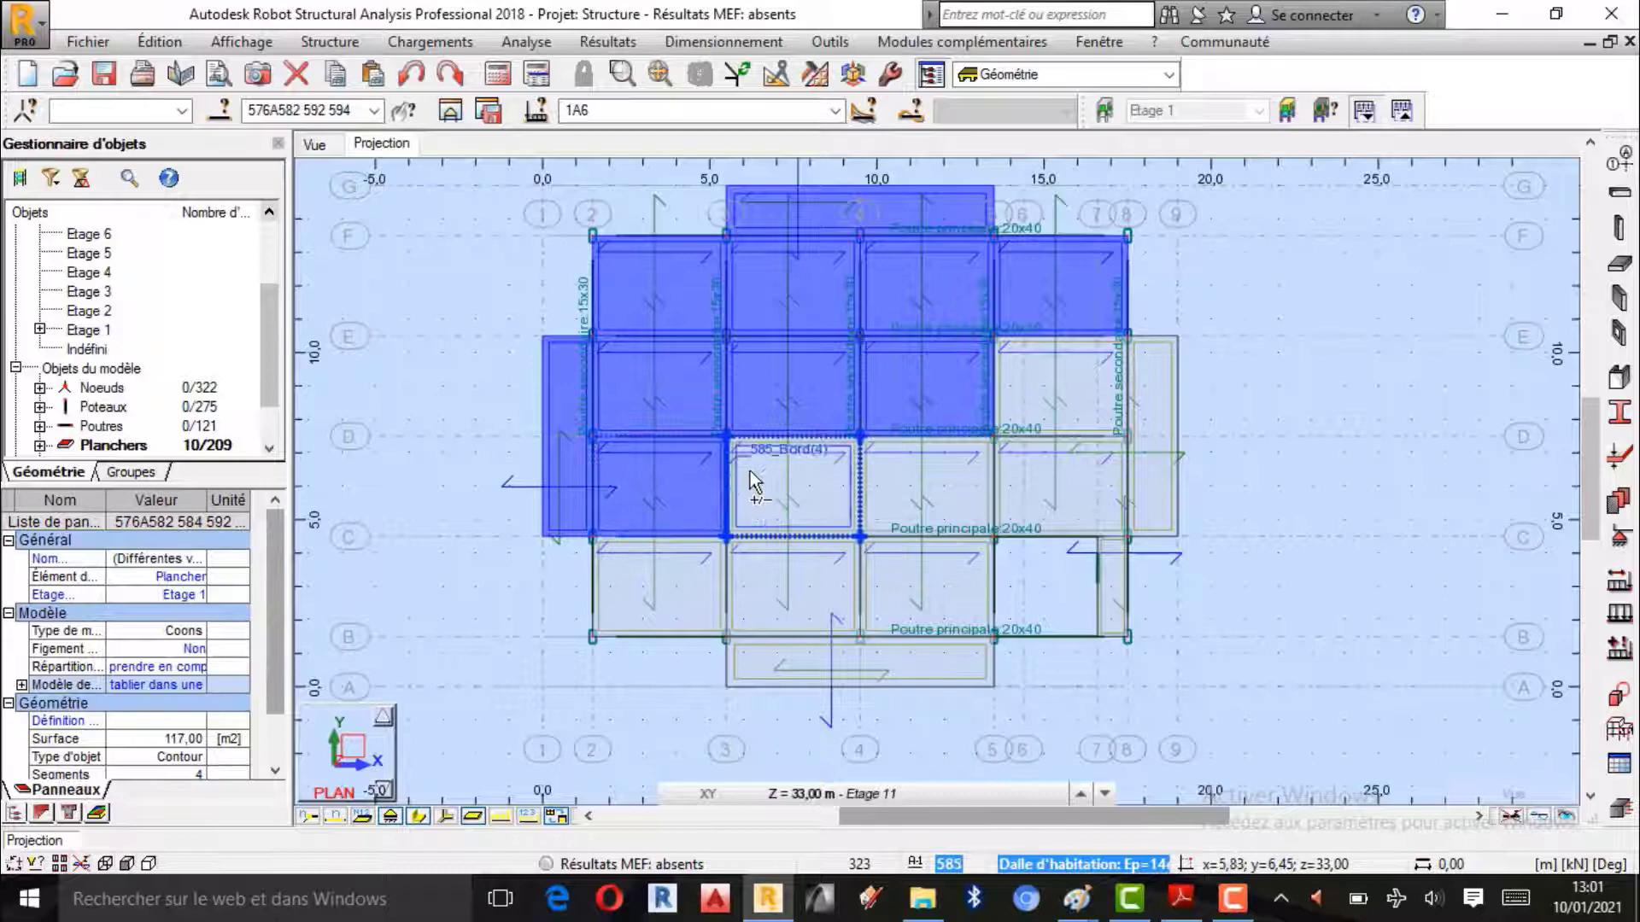
{"action": "left_click", "coordinate": [896, 500], "text": "ctrl"}
{"action": "left_click", "coordinate": [965, 389], "text": "ctrl"}
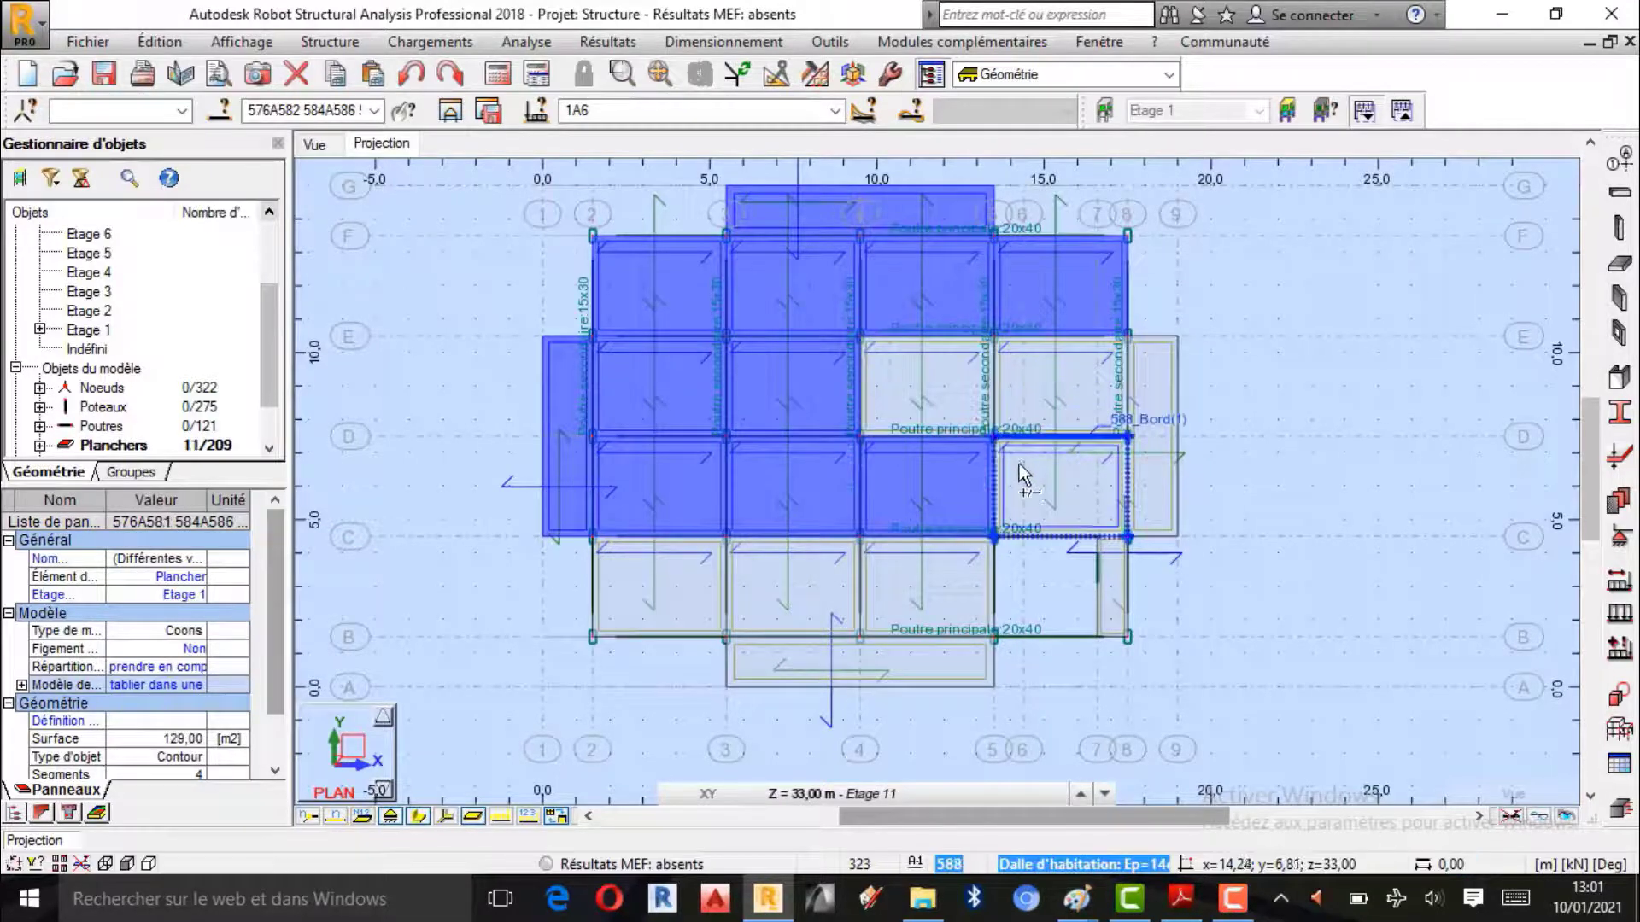
{"action": "left_click", "coordinate": [1019, 463], "text": "ctrl"}
{"action": "left_click", "coordinate": [957, 390], "text": "ctrl"}
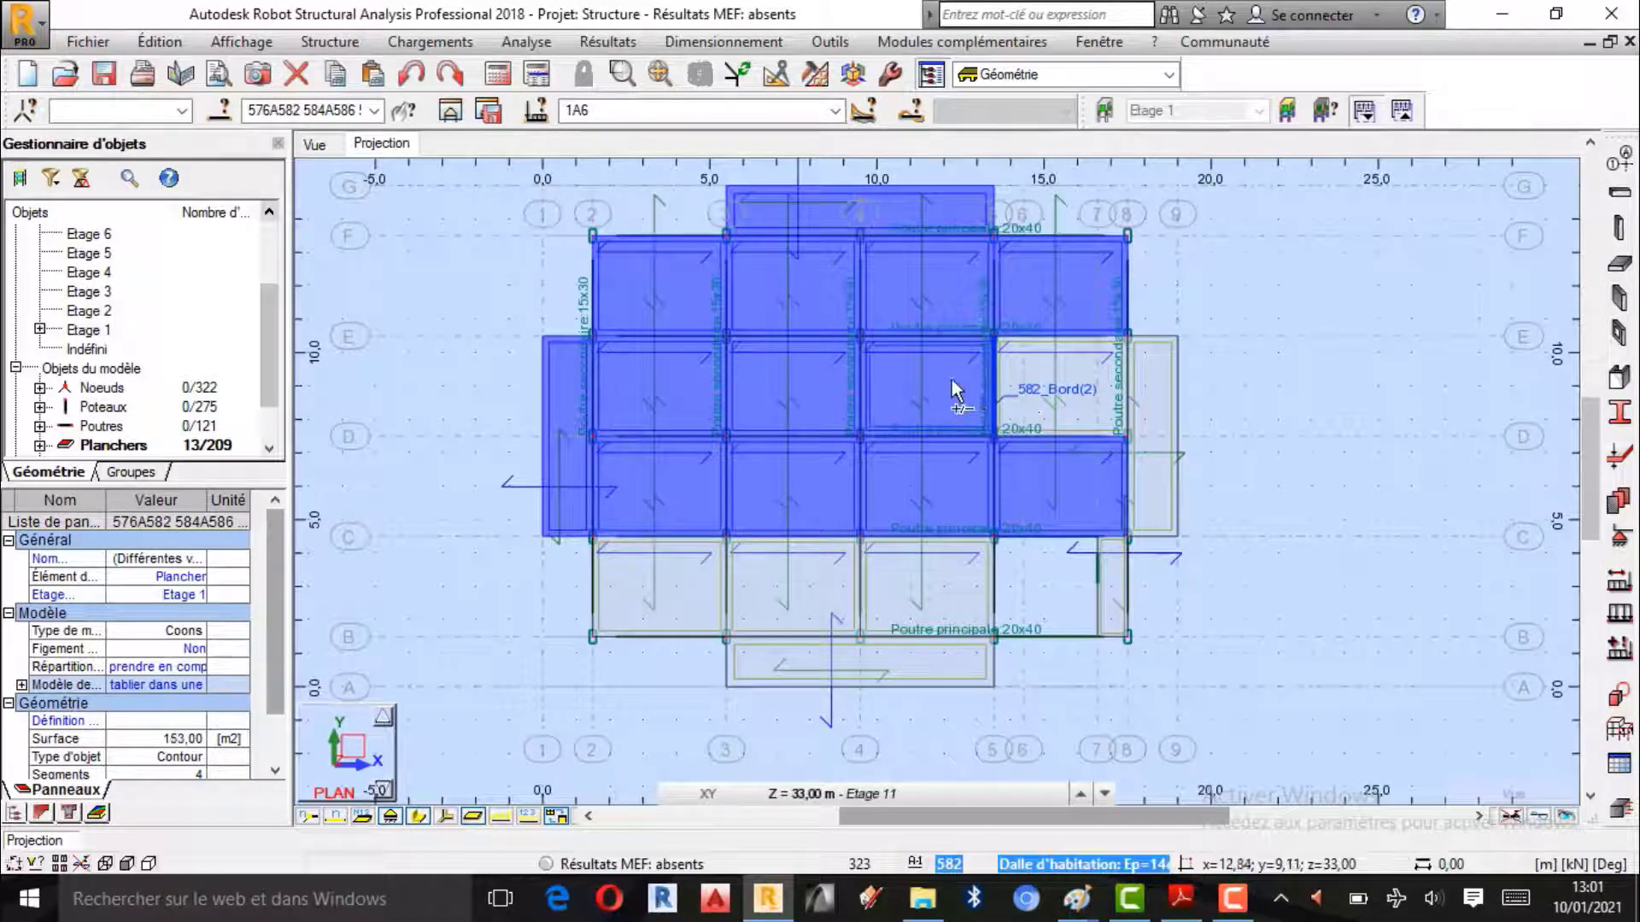
{"action": "left_click", "coordinate": [1064, 395], "text": "ctrl"}
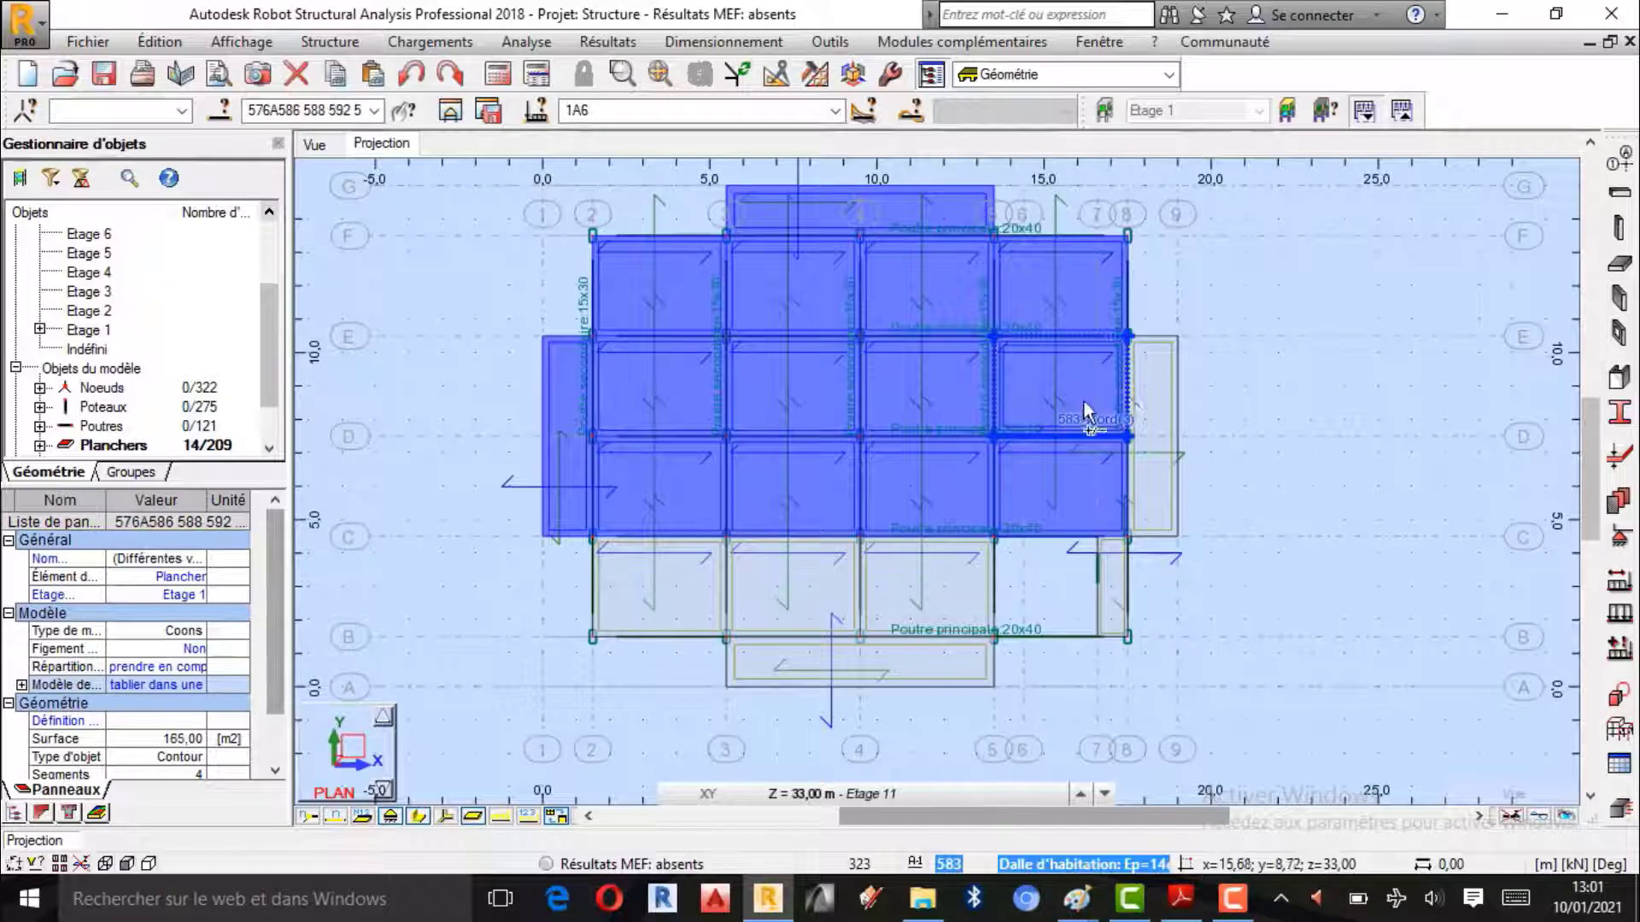
{"action": "left_click", "coordinate": [1154, 416], "text": "ctrl"}
- Add the three slab panels between axes B and C and the balcony panel between A and B to the selection
{"action": "left_click", "coordinate": [852, 584], "text": "ctrl"}
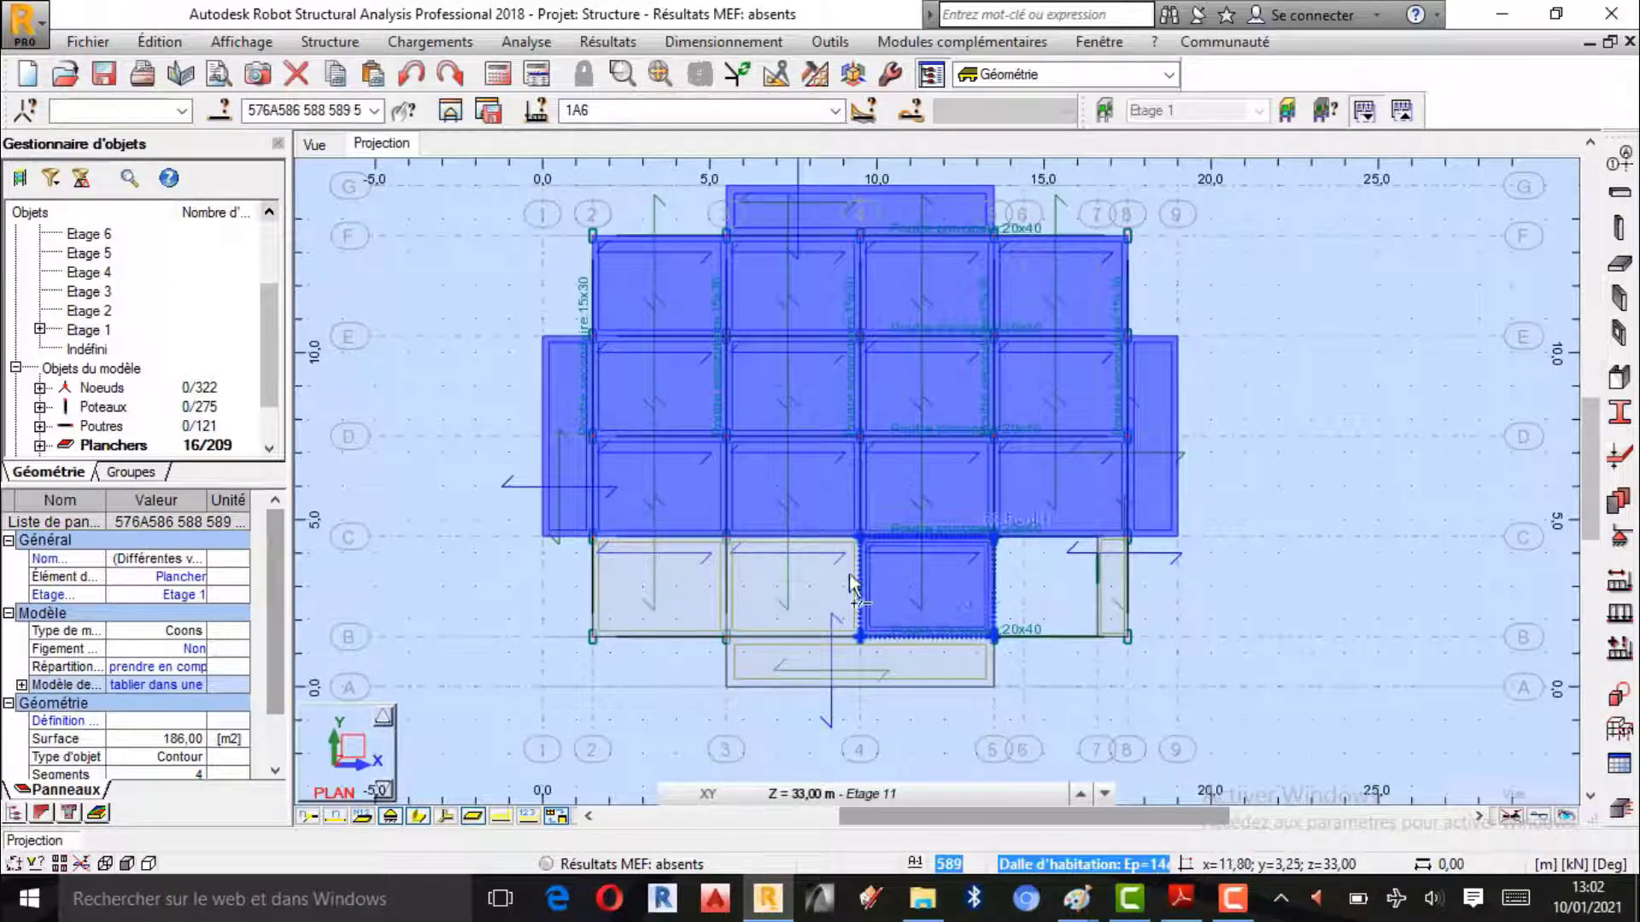
{"action": "left_click", "coordinate": [668, 578], "text": "ctrl"}
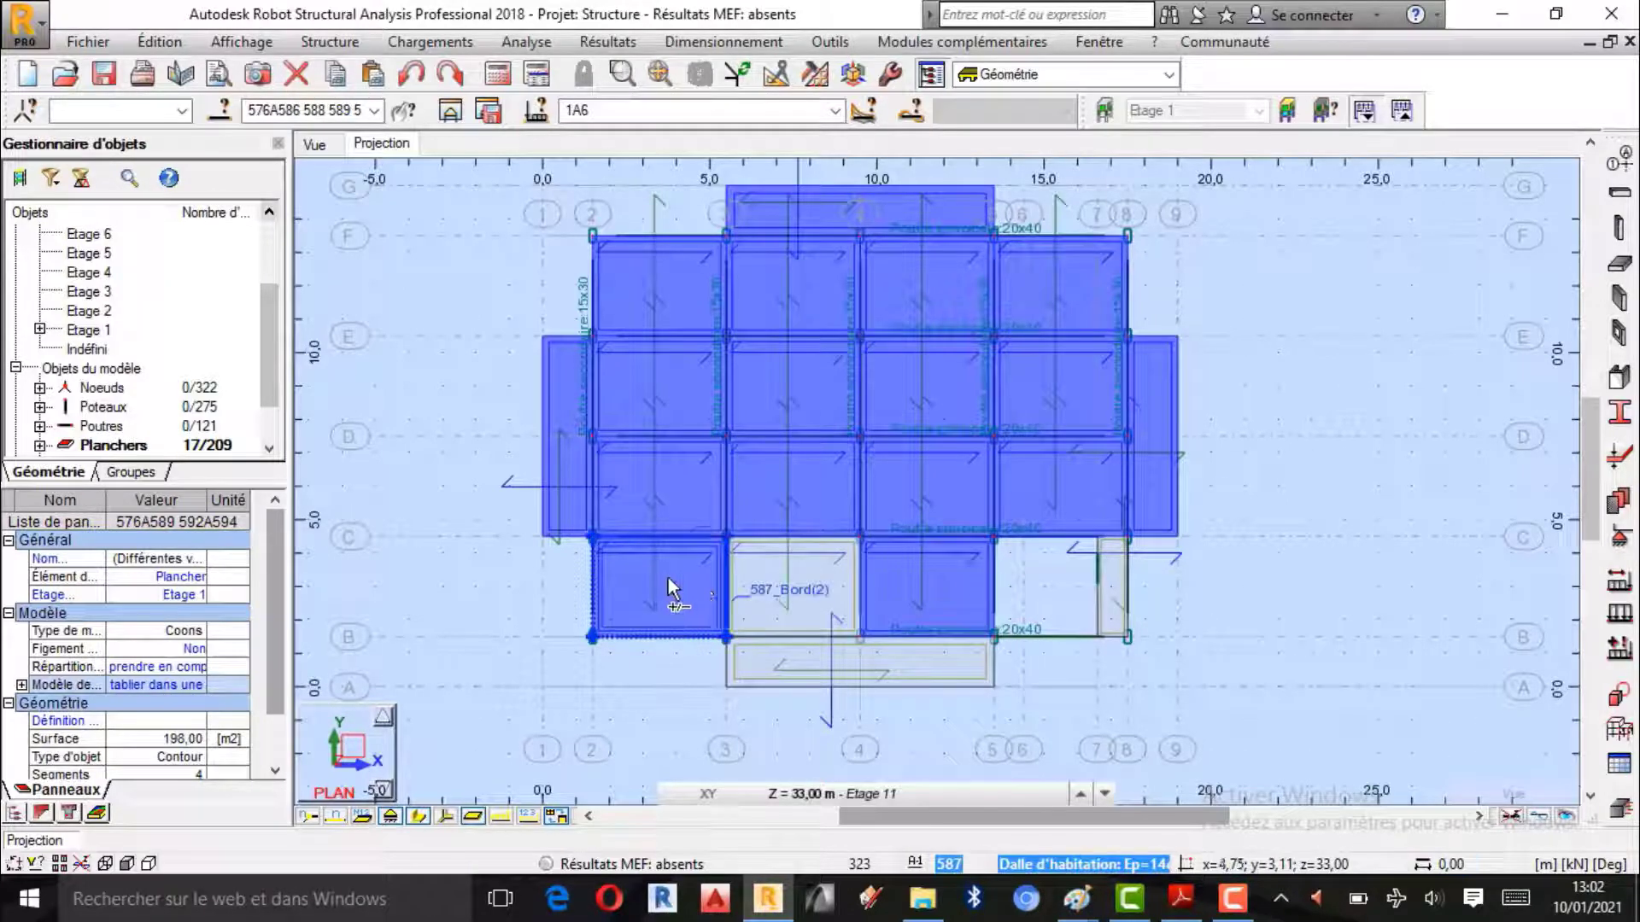
{"action": "left_click", "coordinate": [767, 603], "text": "ctrl"}
{"action": "left_click", "coordinate": [780, 651], "text": "ctrl"}
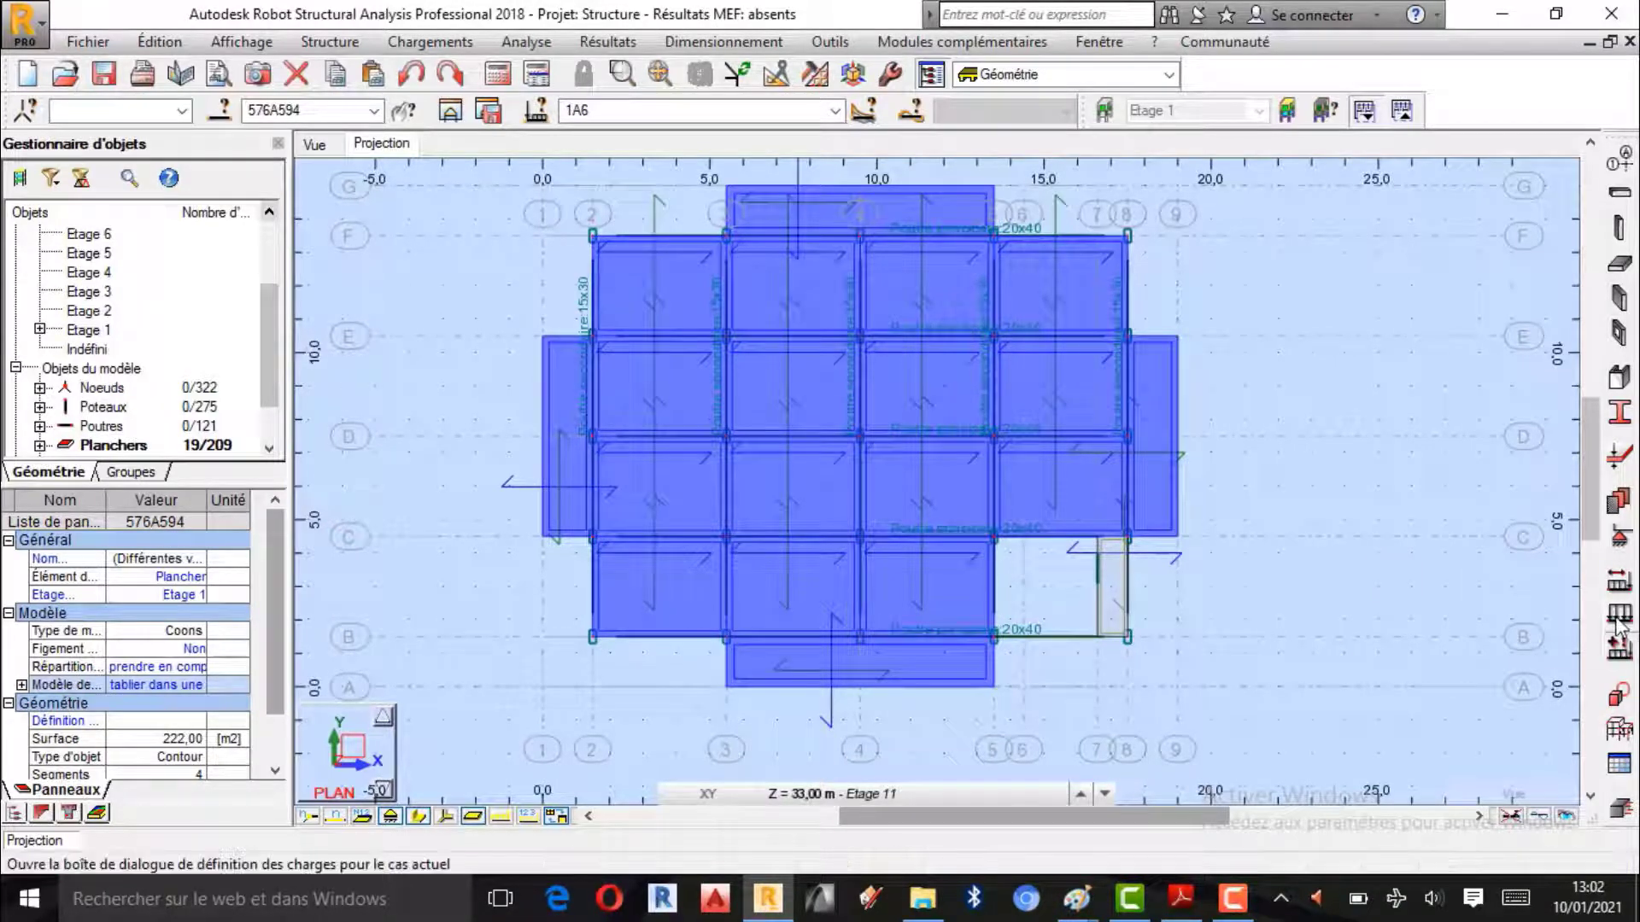
- Define a uniform surface load for case 4 "Toiture" with Z = -1 kPa in the global coordinate system
{"action": "left_click", "coordinate": [1618, 645]}
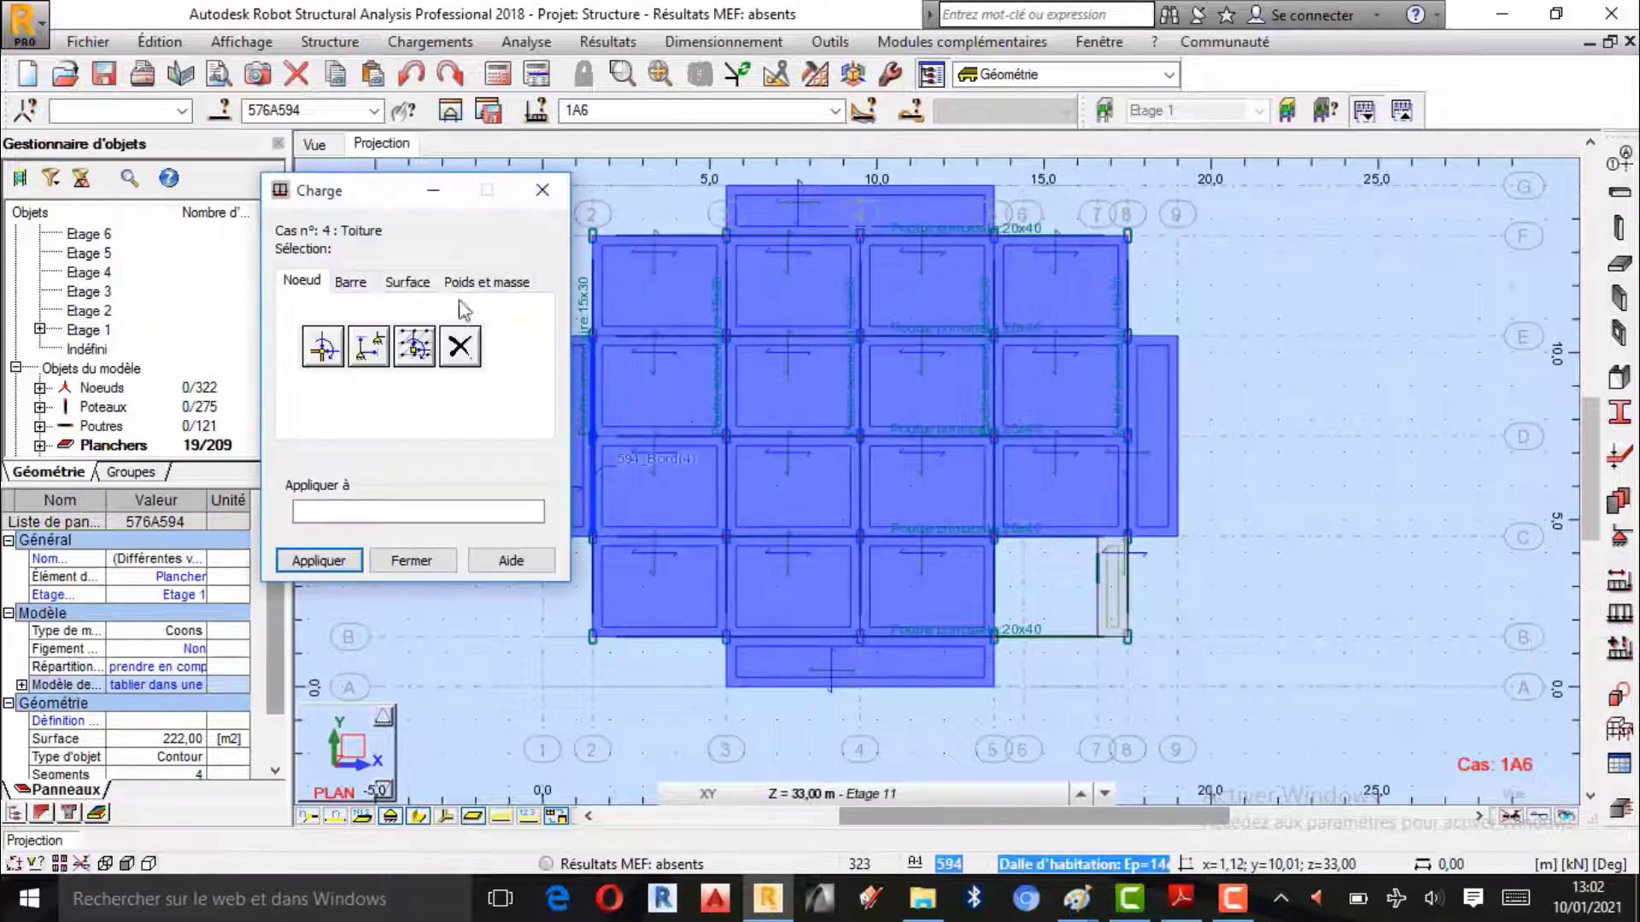
{"action": "left_click", "coordinate": [408, 282]}
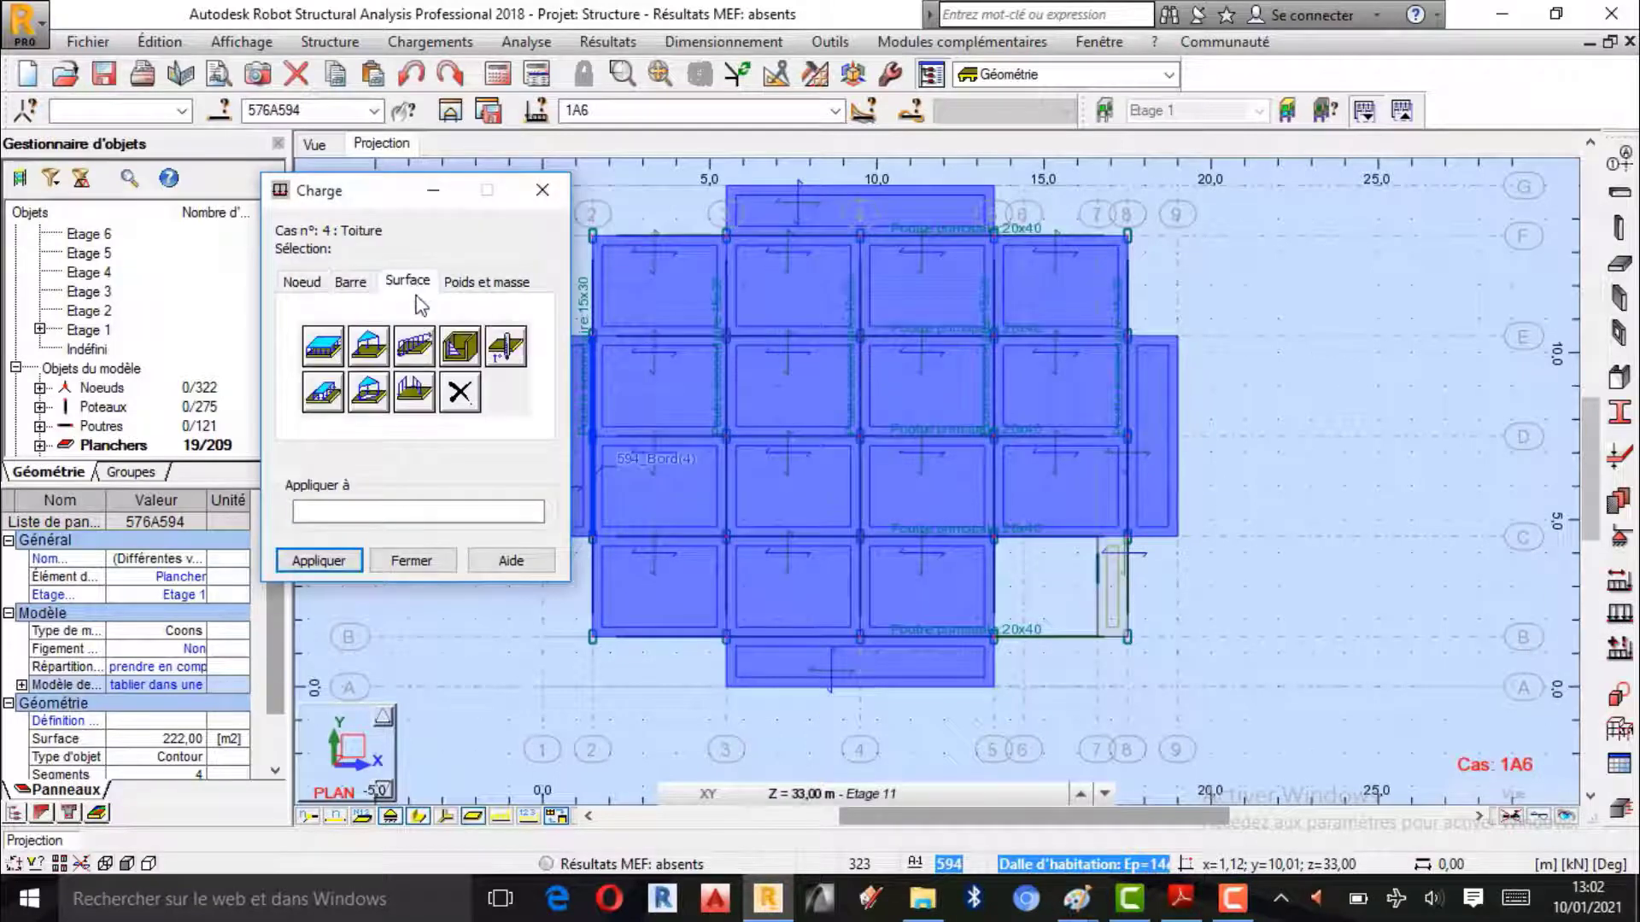
{"action": "left_click", "coordinate": [332, 351]}
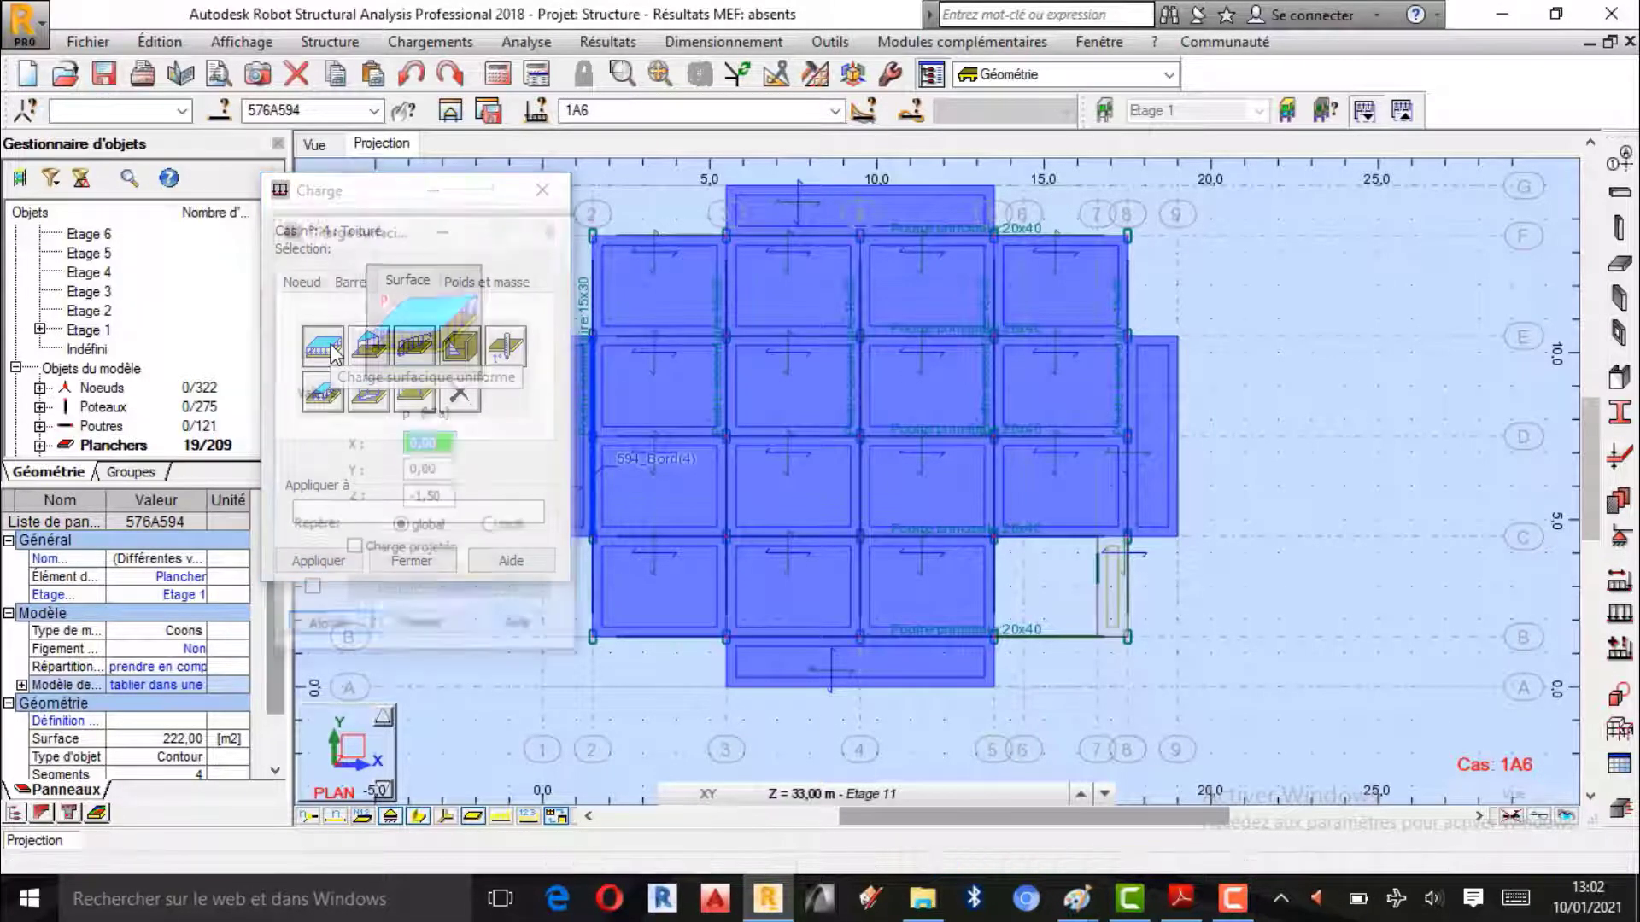
{"action": "double_click", "coordinate": [433, 497]}
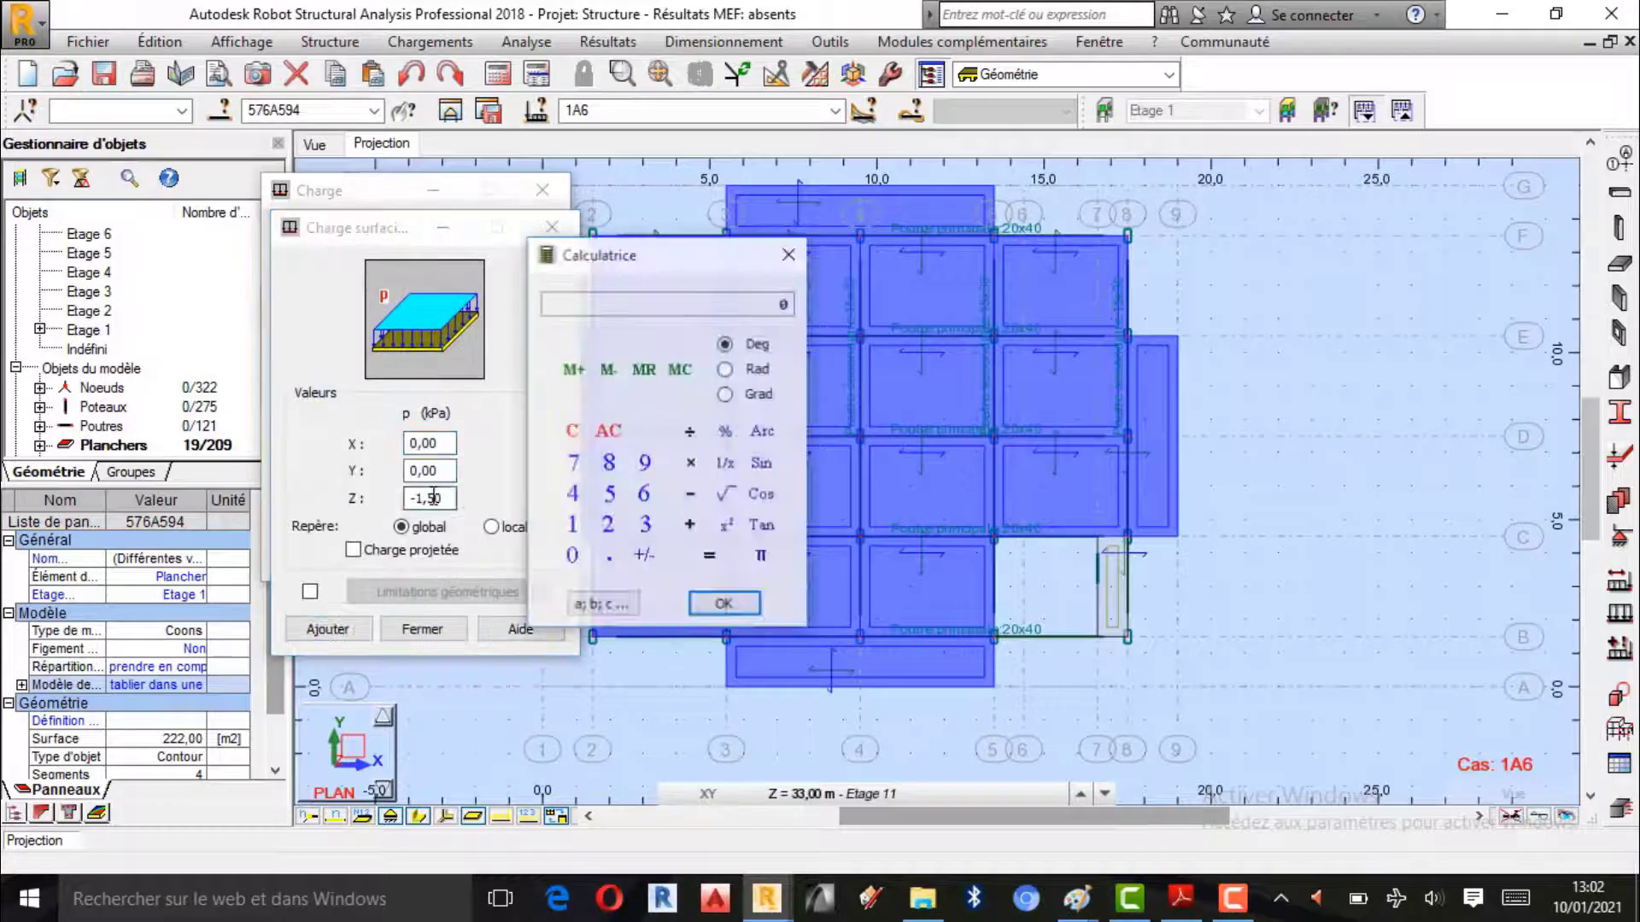
{"action": "left_click", "coordinate": [581, 531]}
{"action": "left_click", "coordinate": [646, 558]}
{"action": "left_click", "coordinate": [720, 600]}
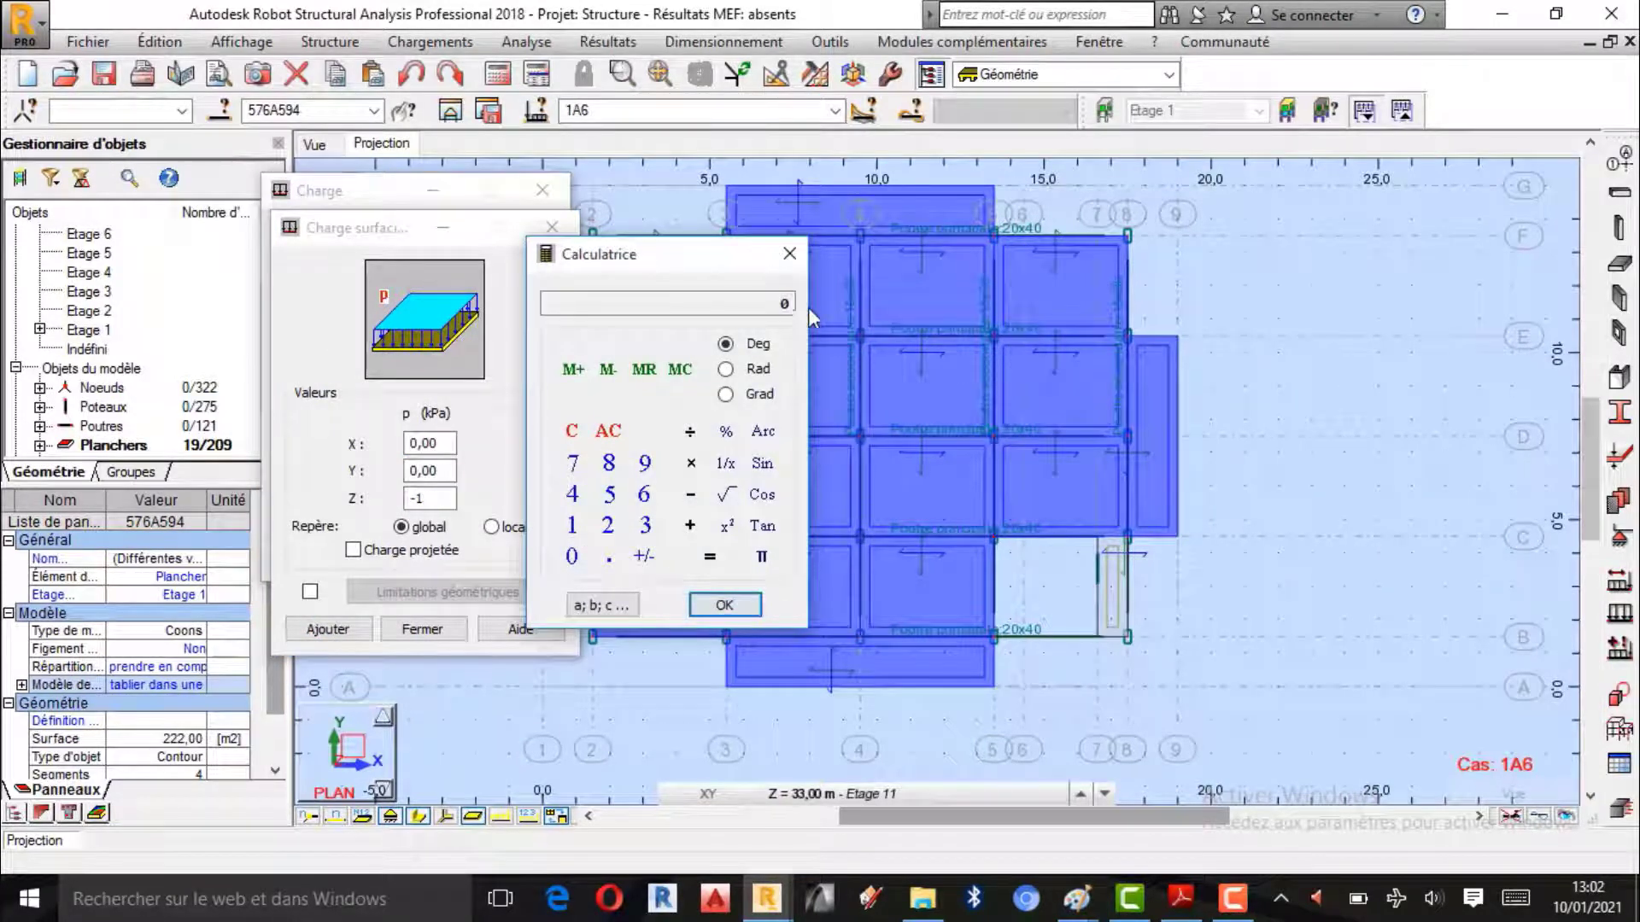
{"action": "left_click", "coordinate": [791, 255]}
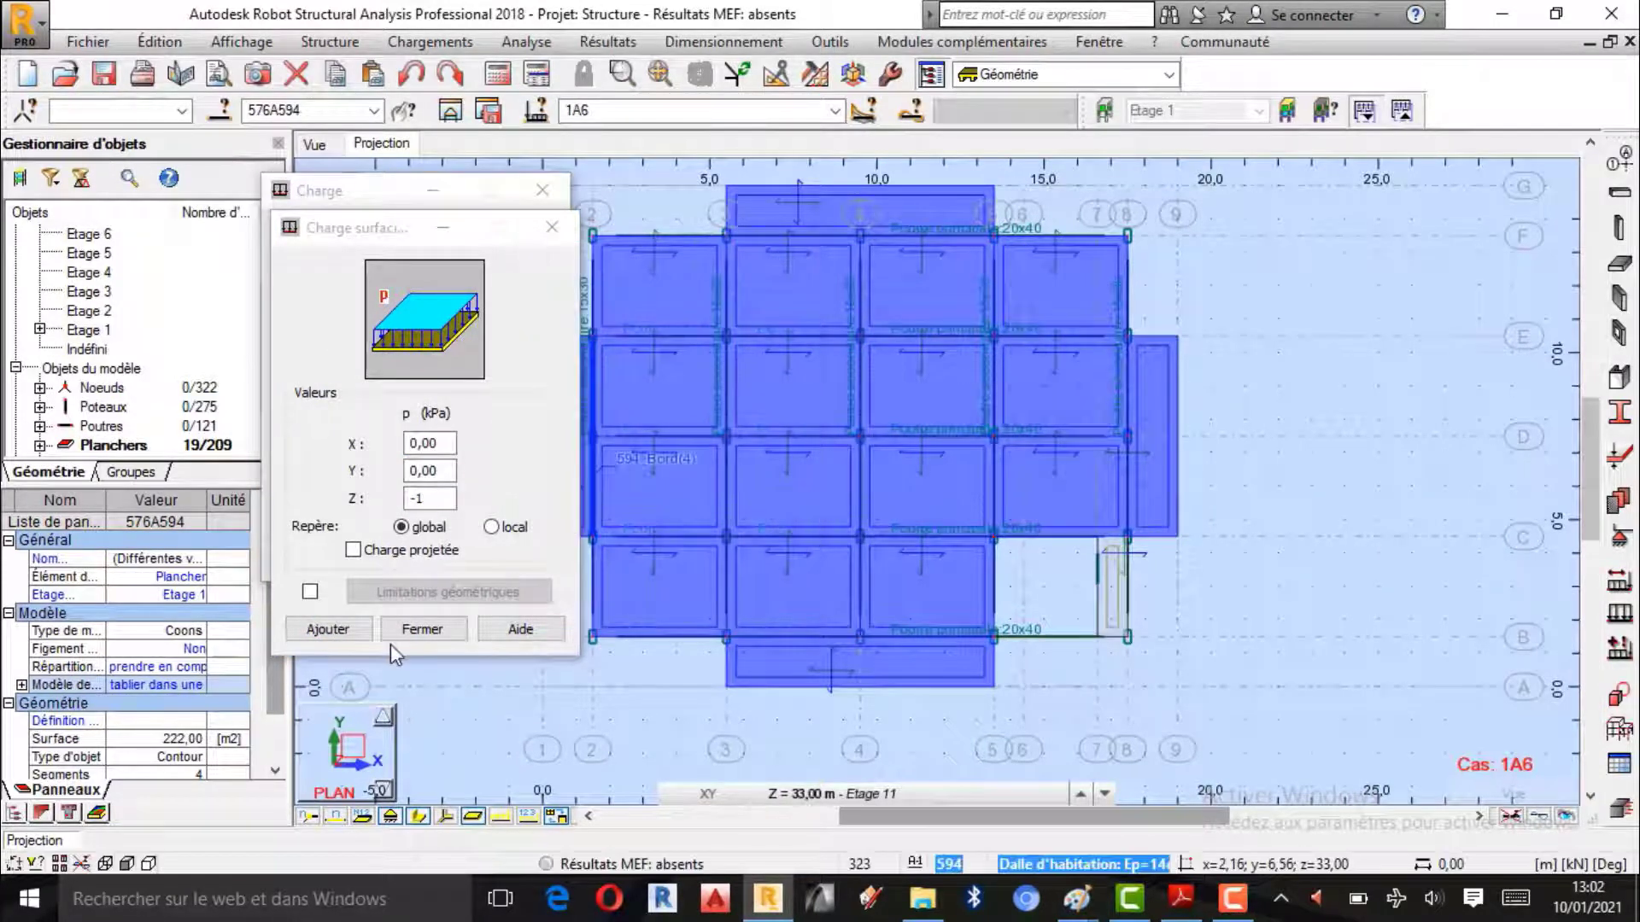
- Add the uniform load, apply it to the selected roof panels 576A594 and close the load definition
{"action": "left_click", "coordinate": [330, 632]}
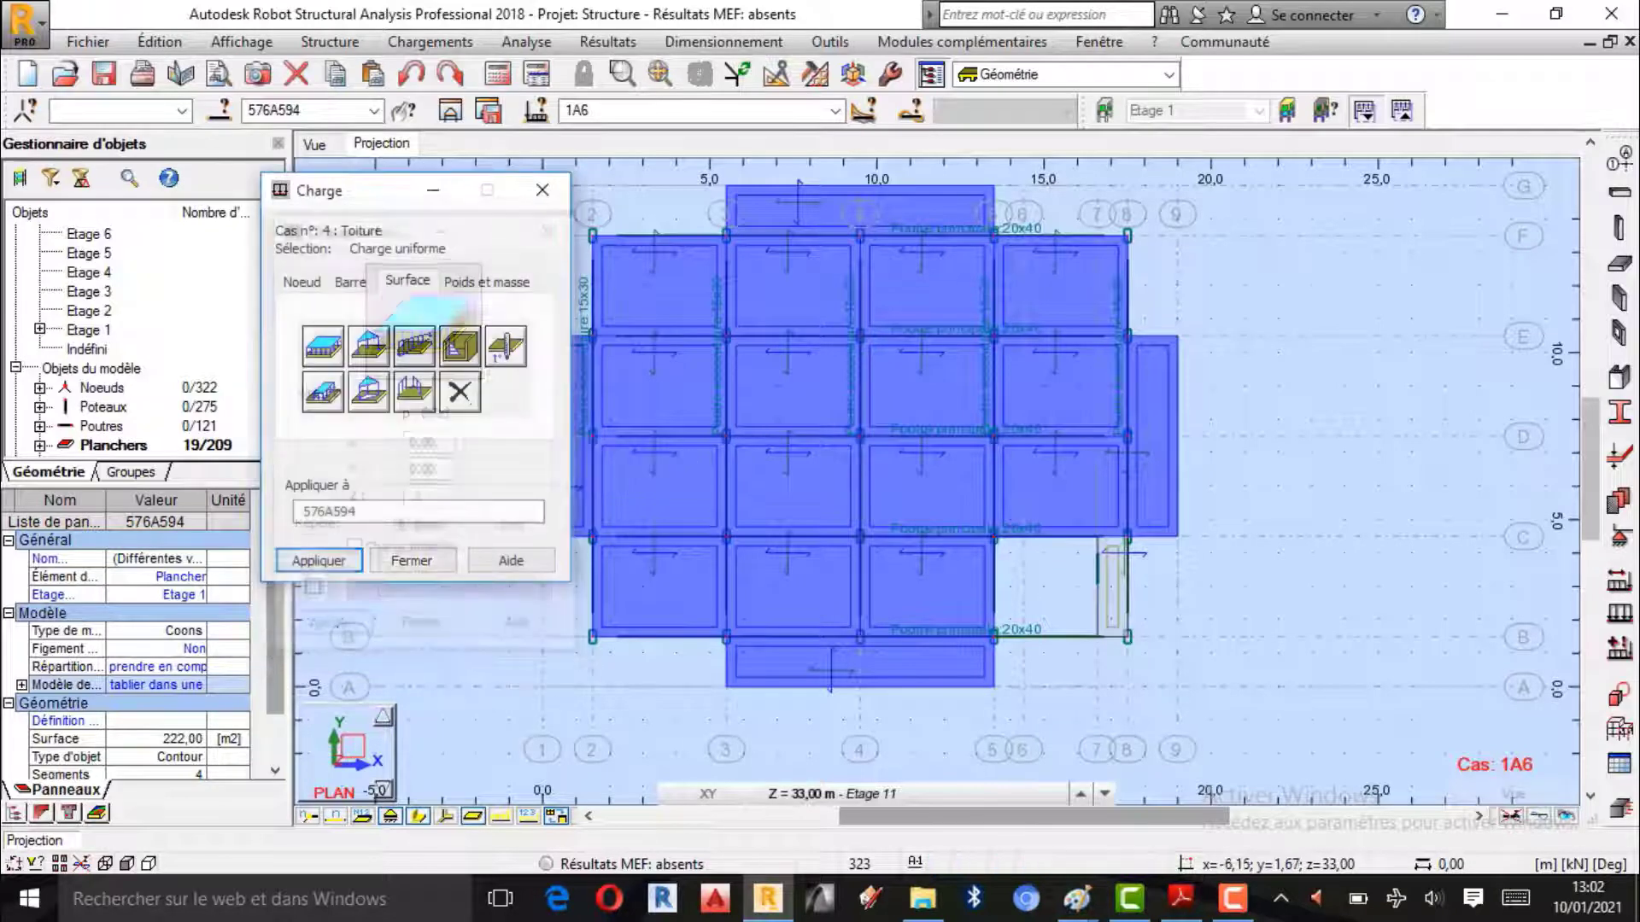
{"action": "left_click", "coordinate": [333, 568]}
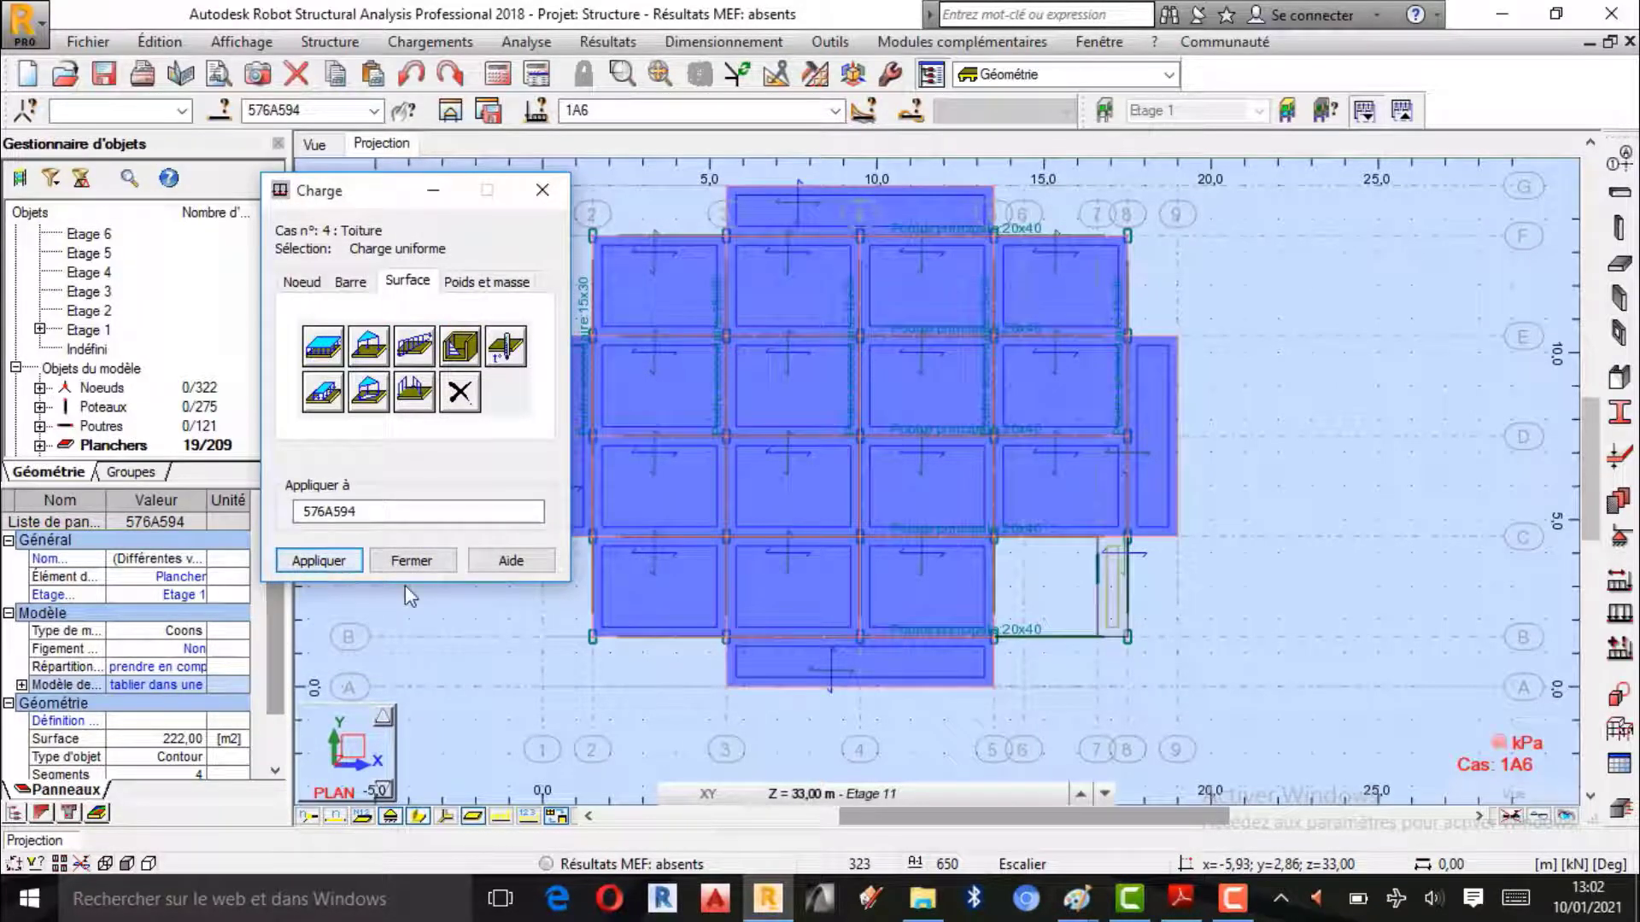
{"action": "left_click", "coordinate": [410, 560]}
- Return to the 3D view, display the load symbols of case 4 "Toiture" and clear the panel selection
{"action": "left_click", "coordinate": [307, 145]}
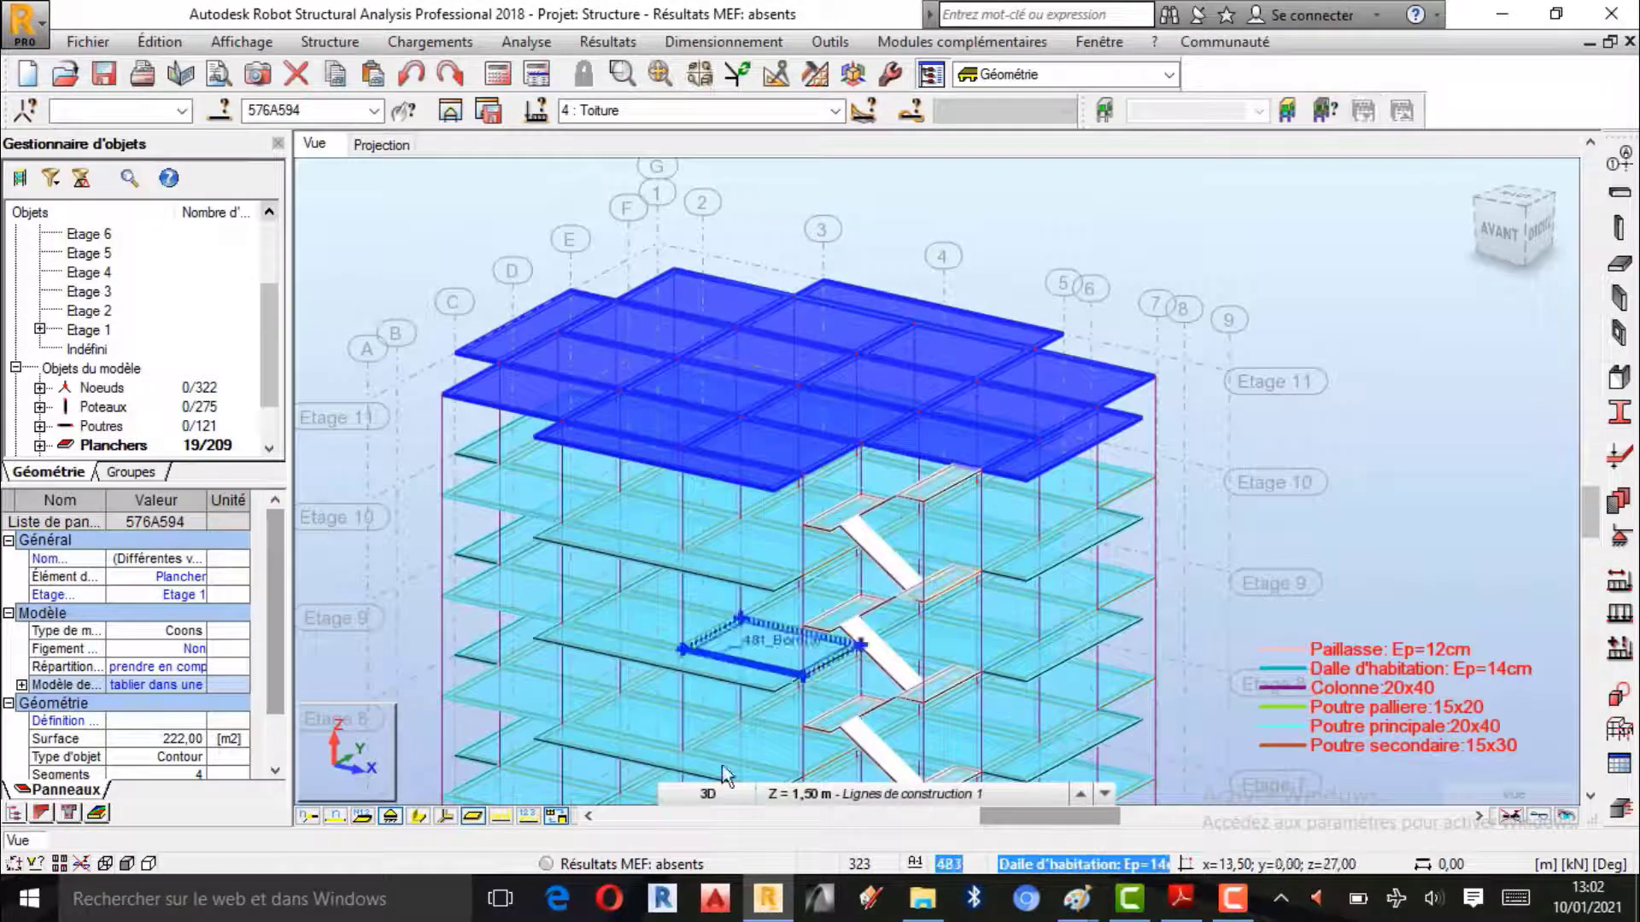
{"action": "left_click", "coordinate": [503, 816]}
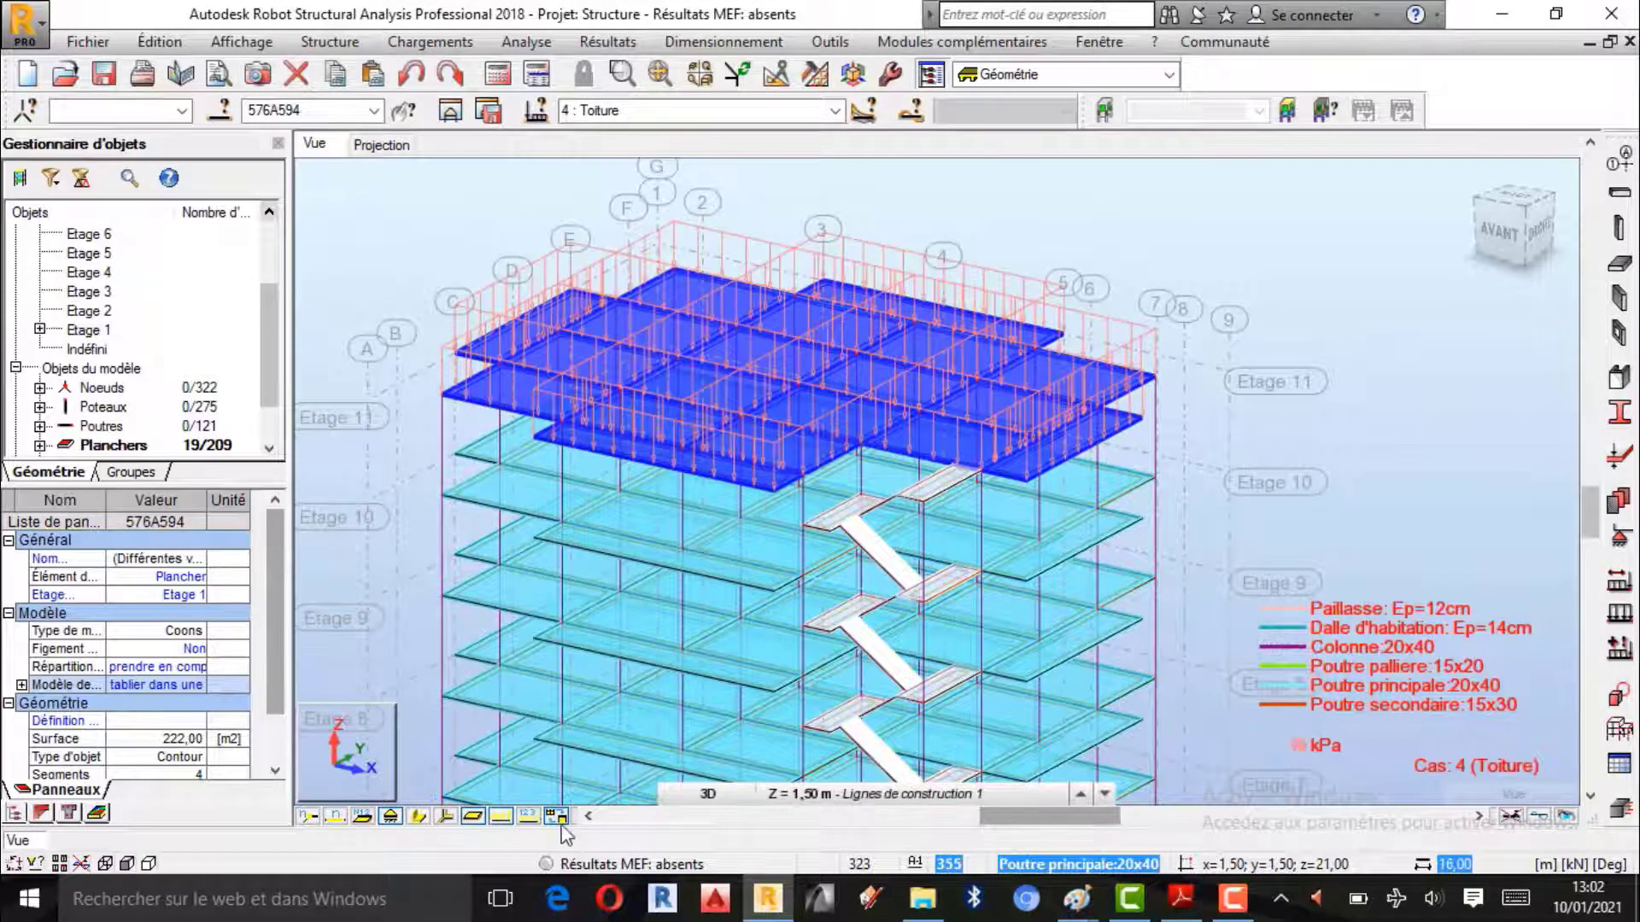
{"action": "scroll", "coordinate": [1020, 551], "scroll_direction": "down", "scroll_amount": 1}
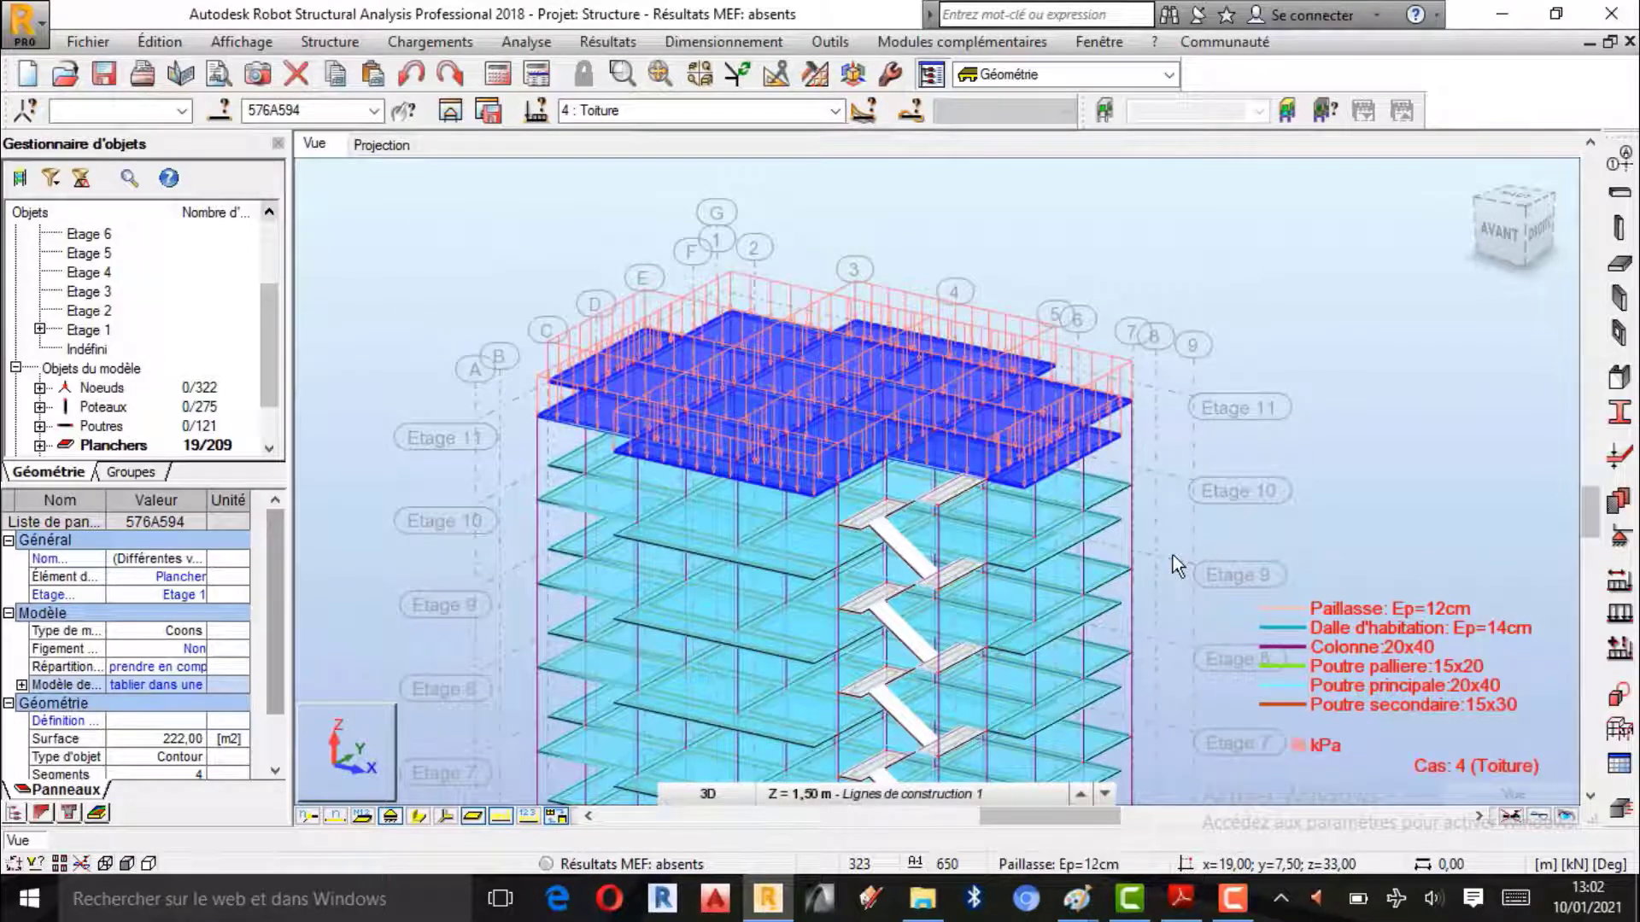
{"action": "scroll", "coordinate": [892, 487], "scroll_direction": "down", "scroll_amount": 1}
{"action": "scroll", "coordinate": [892, 487], "scroll_direction": "up", "scroll_amount": 1}
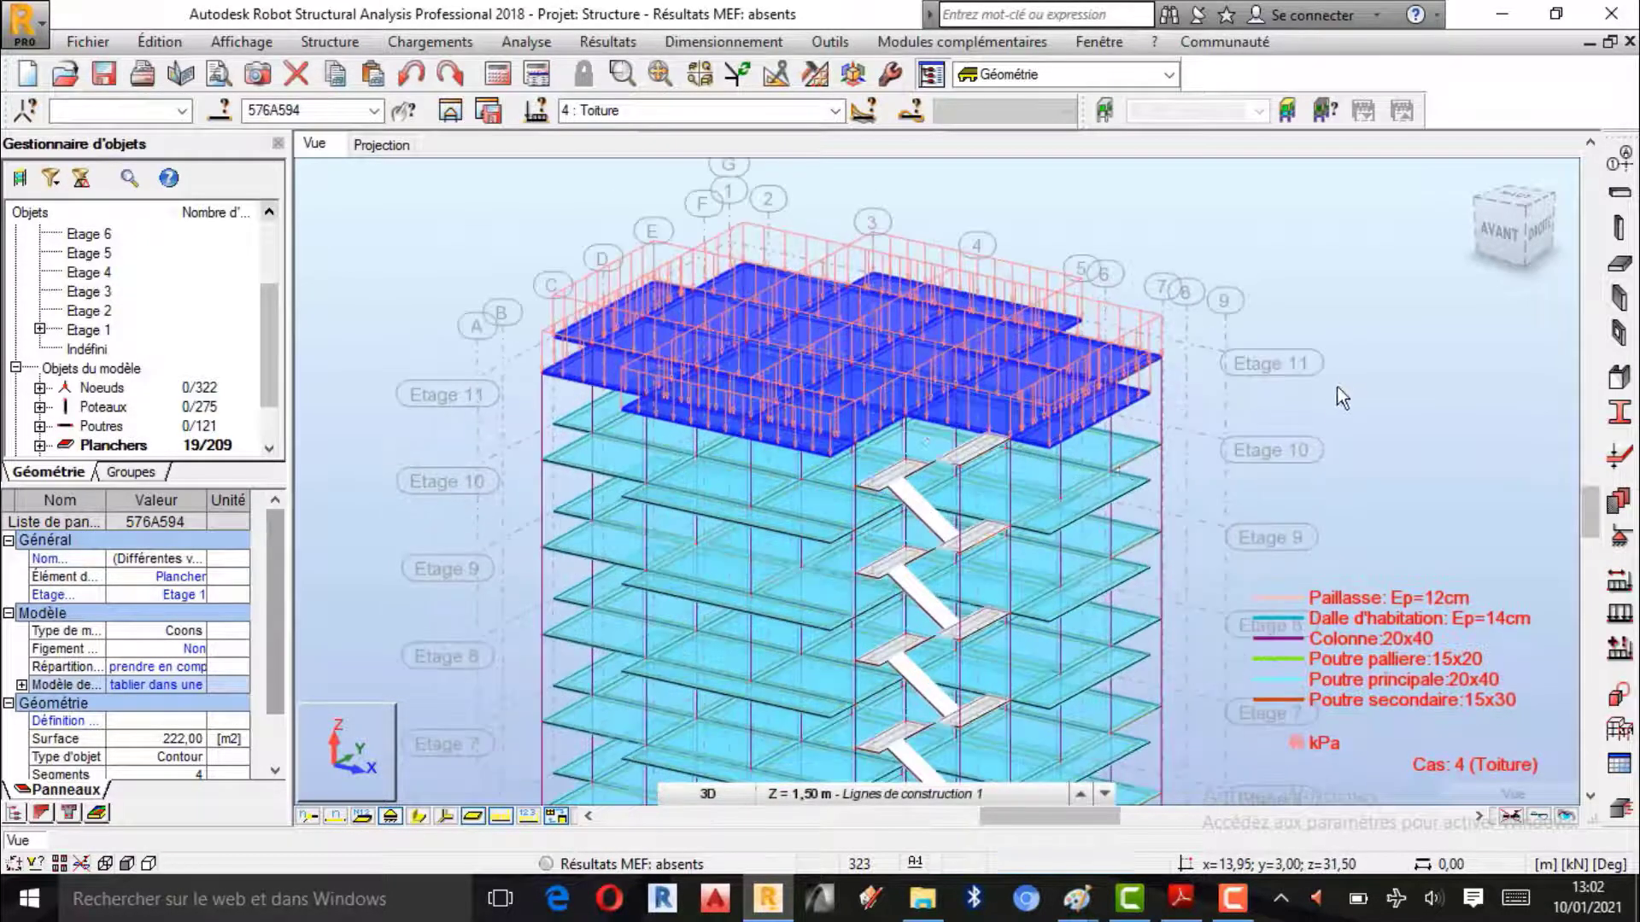
{"action": "left_click", "coordinate": [1368, 304]}
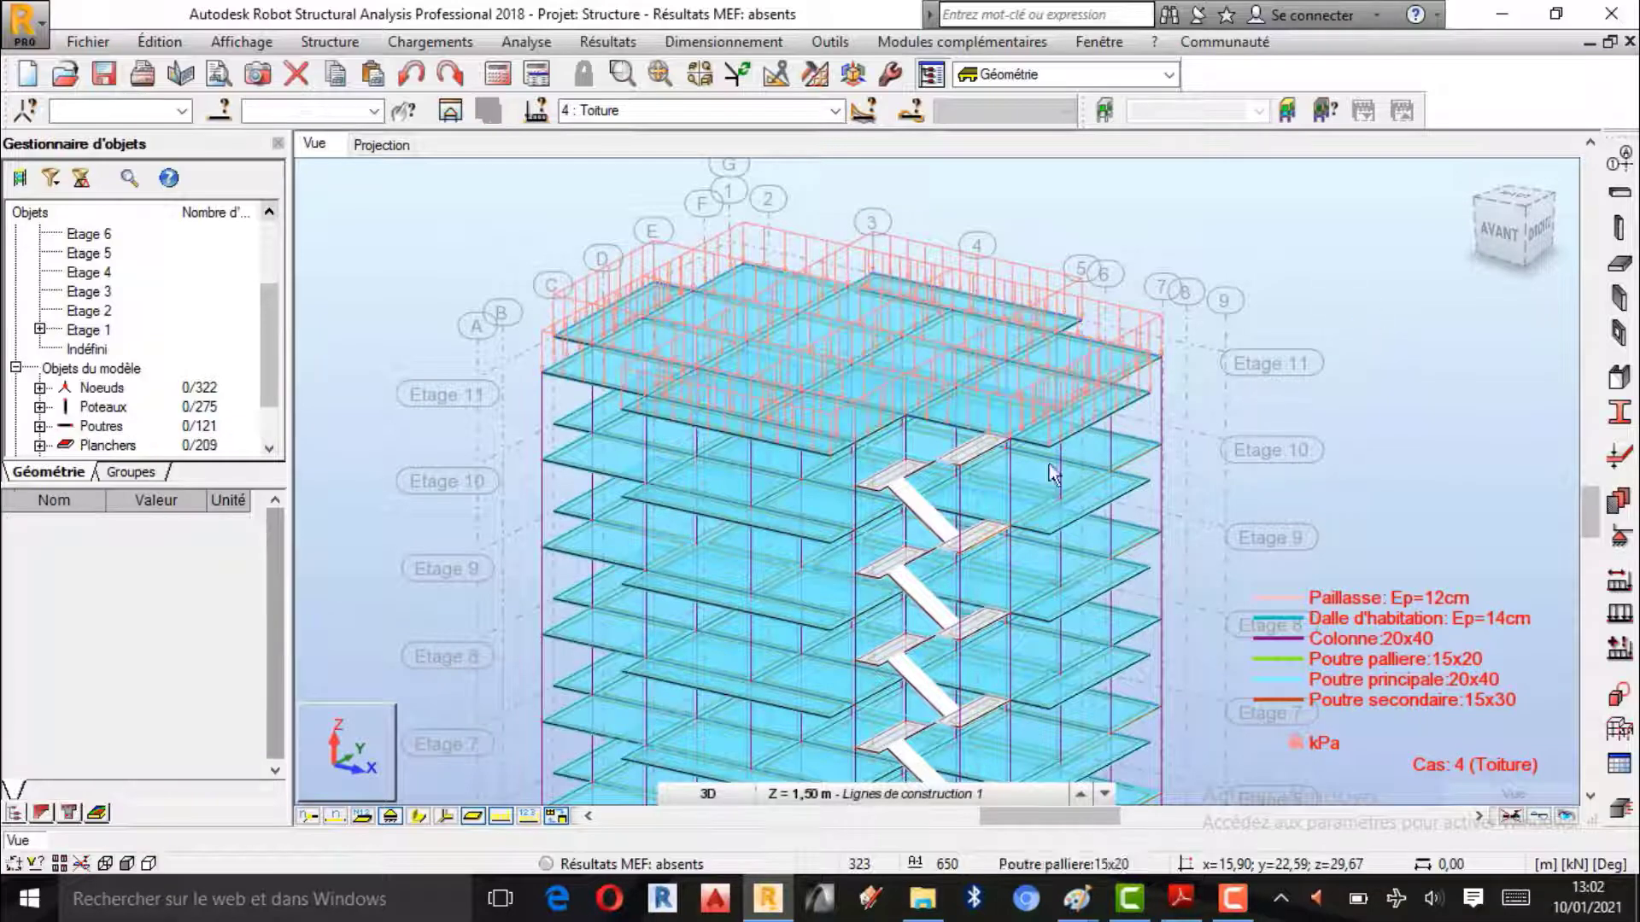
- Show the load value labels of case 4 "Toiture" on the roof panels, check them and hide them again
{"action": "left_click", "coordinate": [527, 817]}
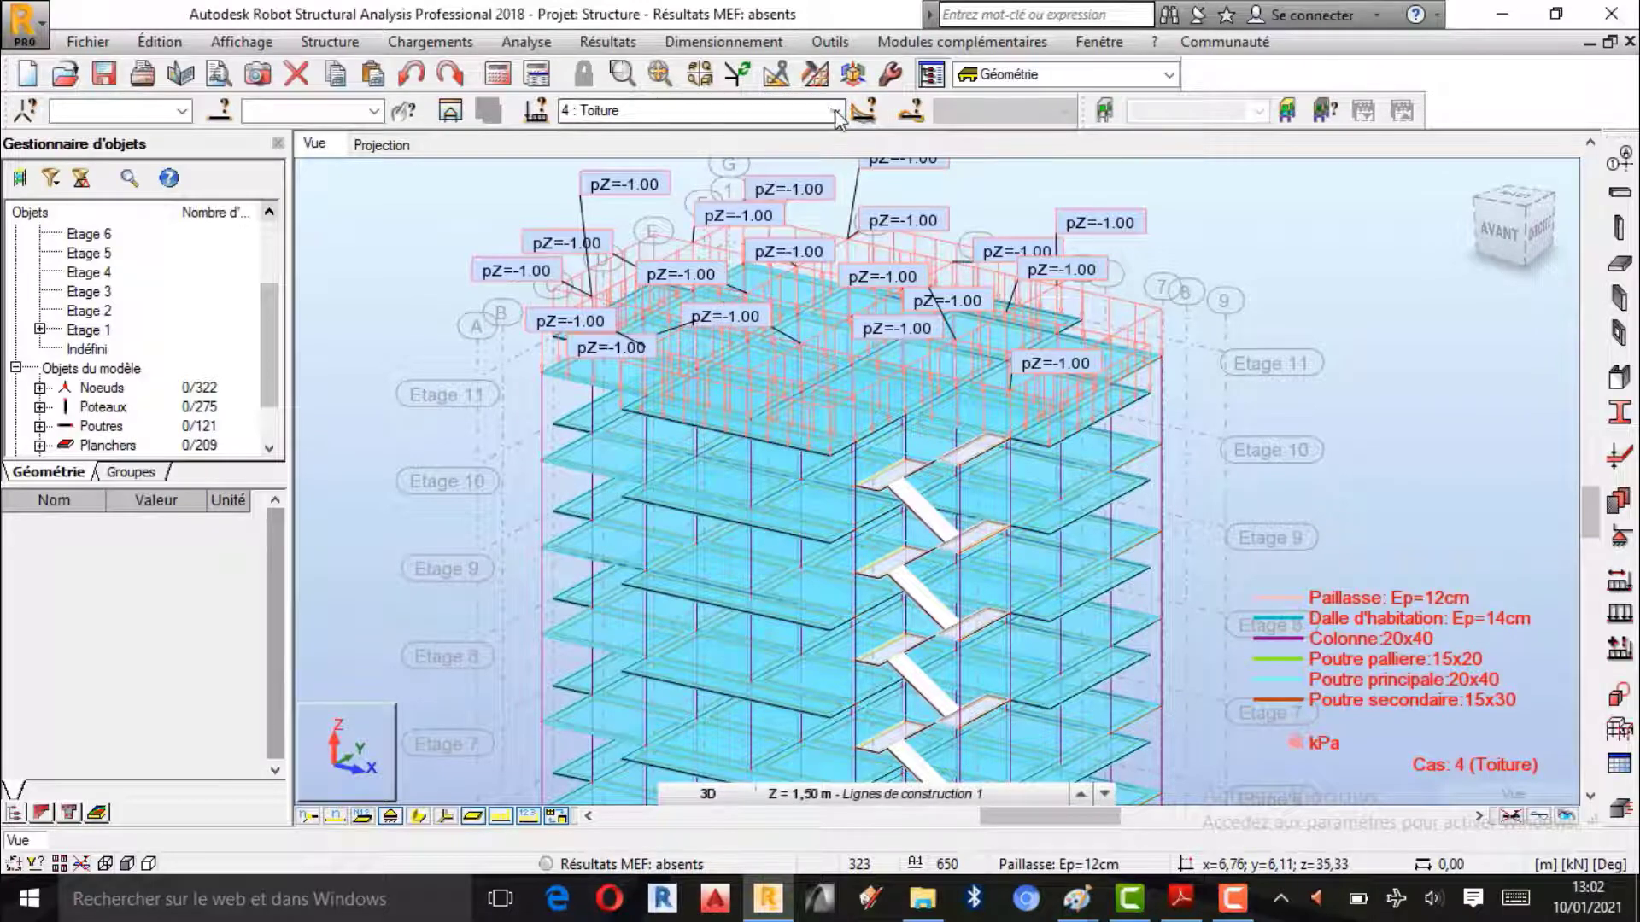
{"action": "left_click", "coordinate": [539, 813]}
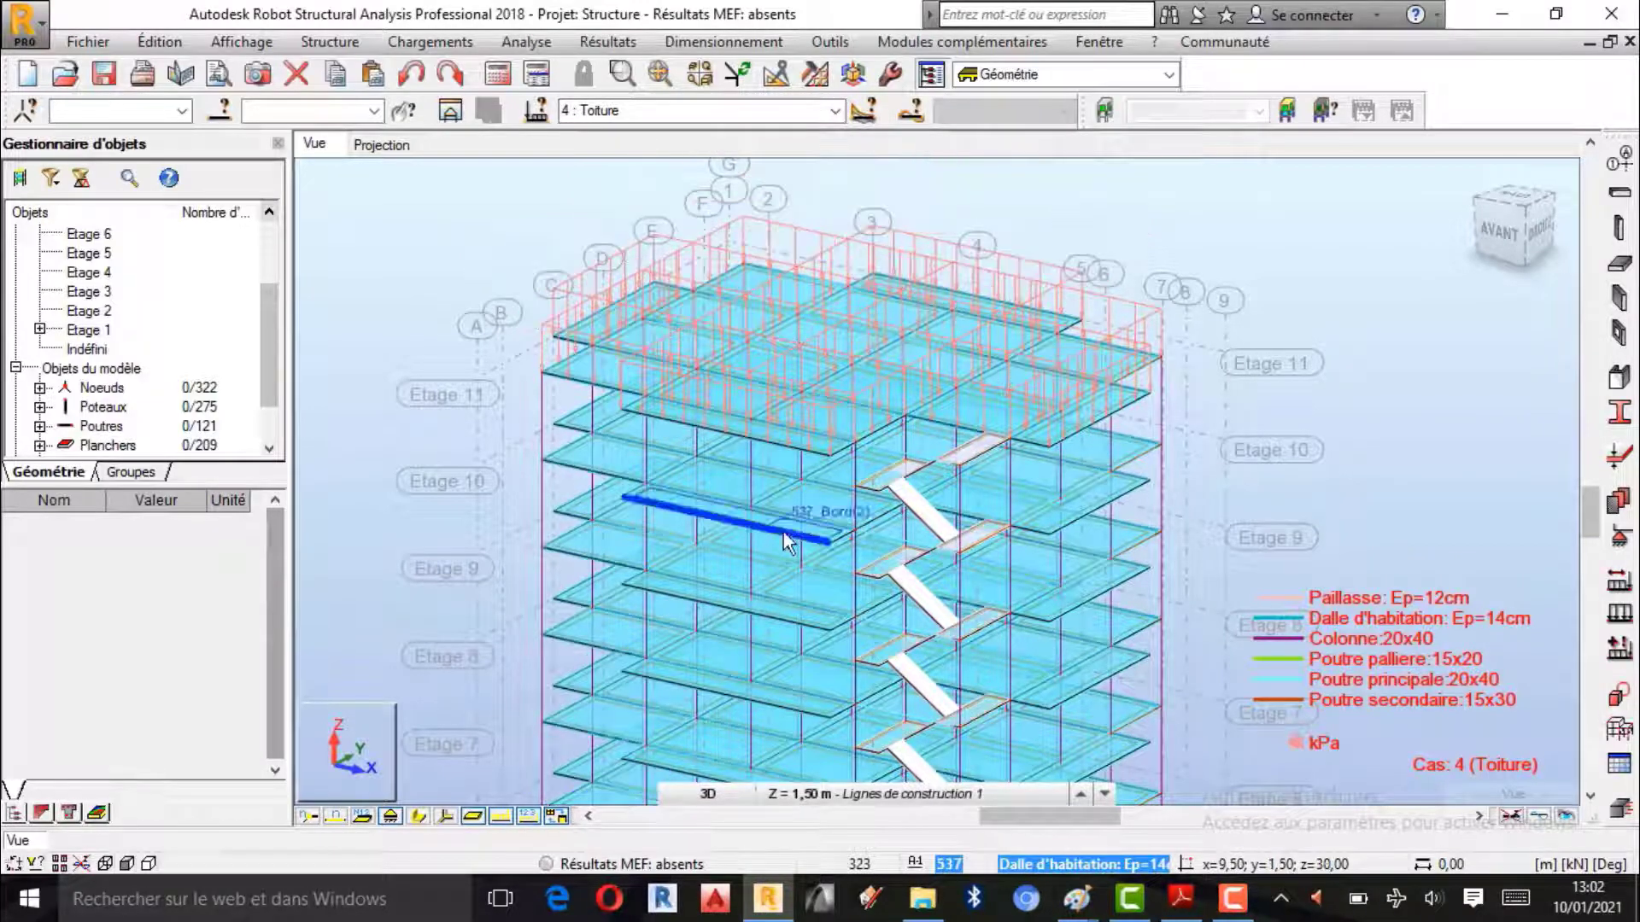
{"action": "scroll", "coordinate": [812, 464], "scroll_direction": "down", "scroll_amount": 1}
{"action": "scroll", "coordinate": [741, 379], "scroll_direction": "down", "scroll_amount": 1}
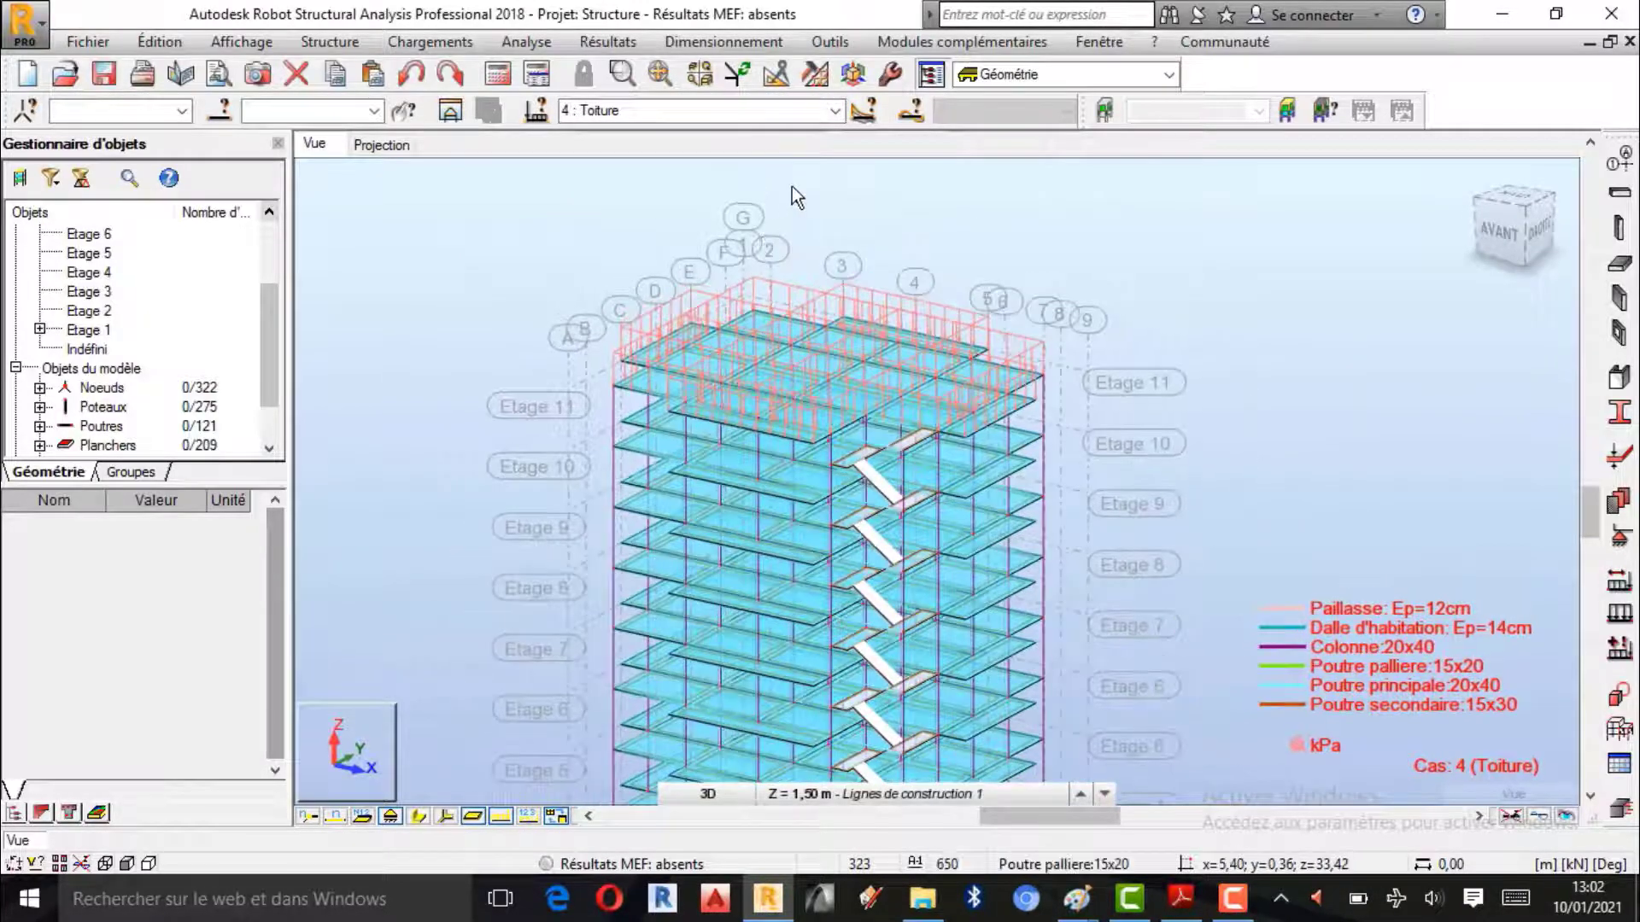
{"action": "scroll", "coordinate": [792, 187], "scroll_direction": "down", "scroll_amount": 1}
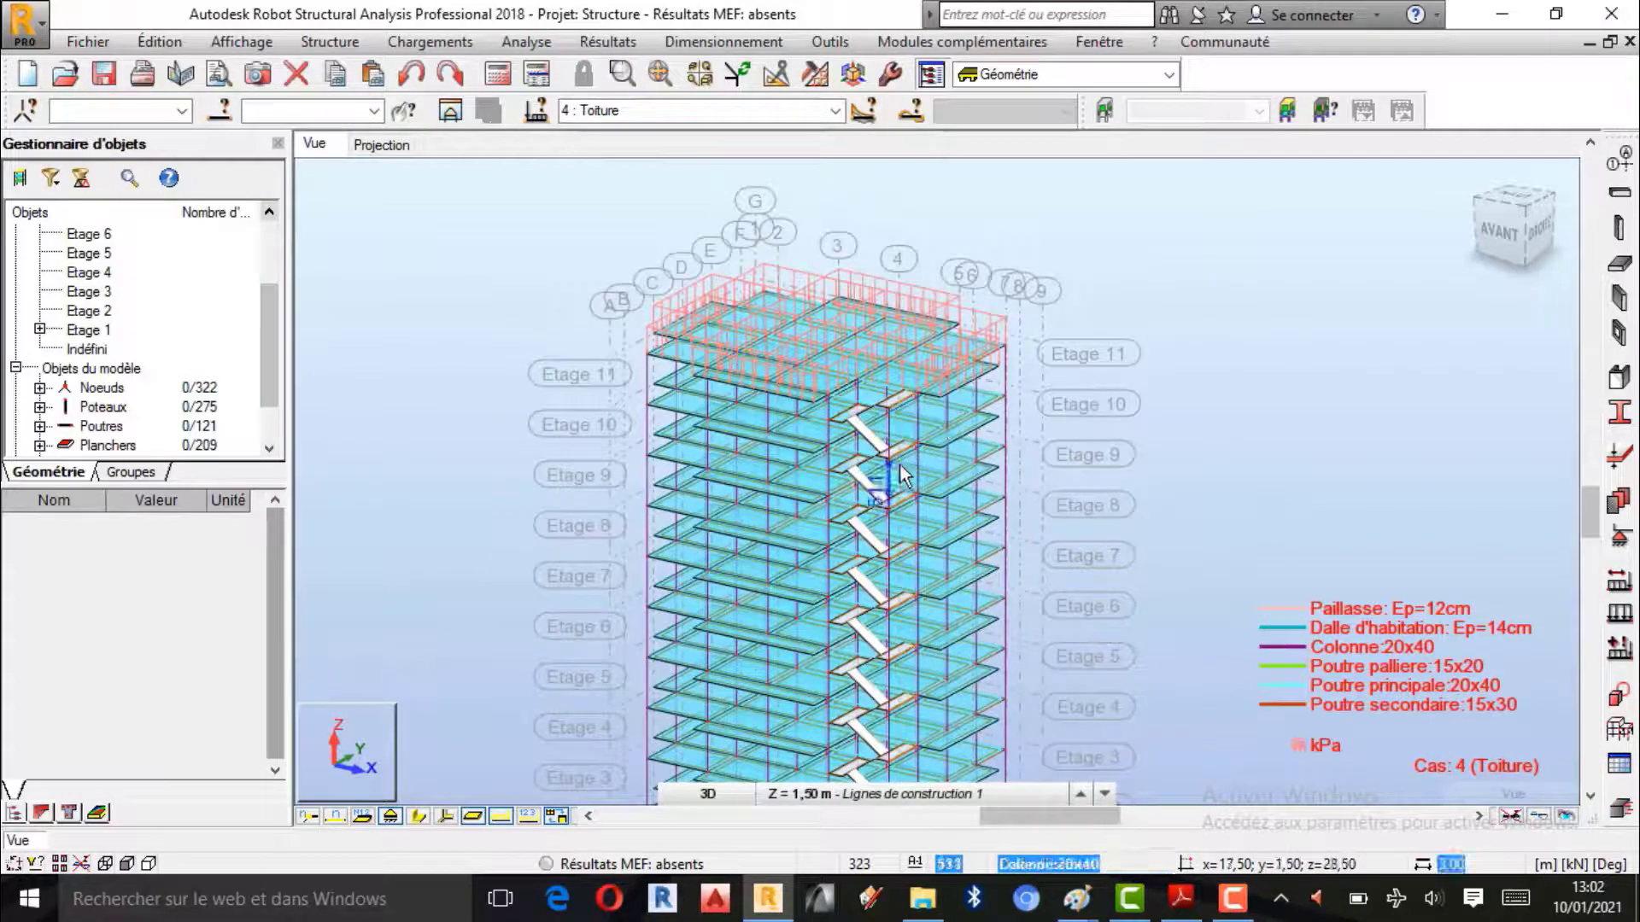
{"action": "left_click", "coordinate": [1241, 907]}
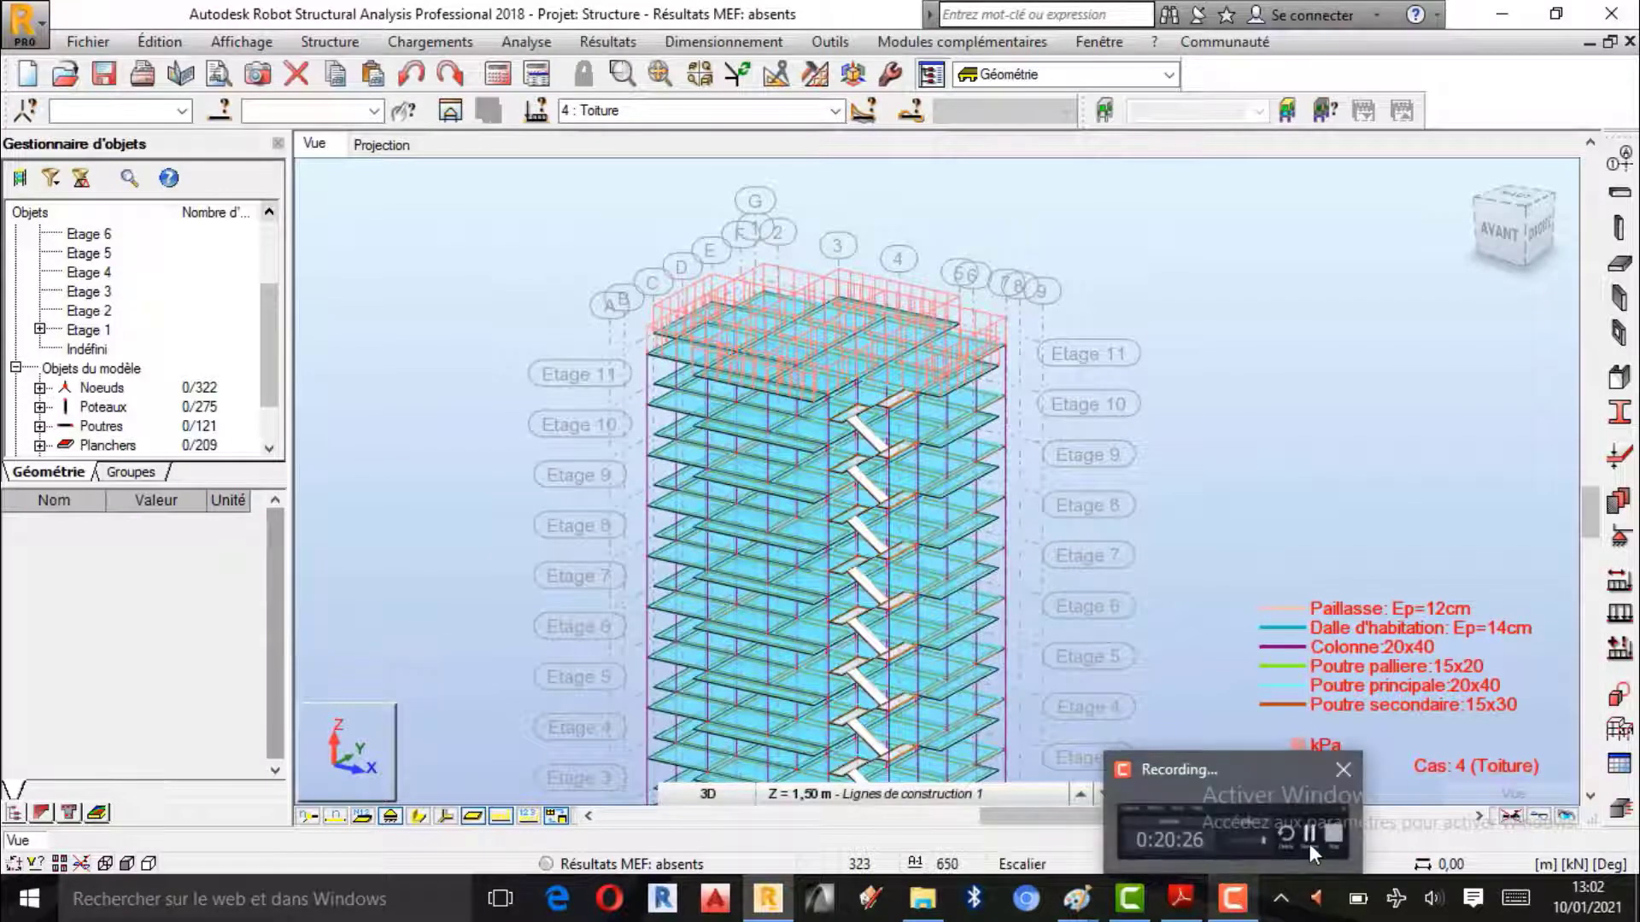
{"action": "left_click", "coordinate": [1309, 843]}
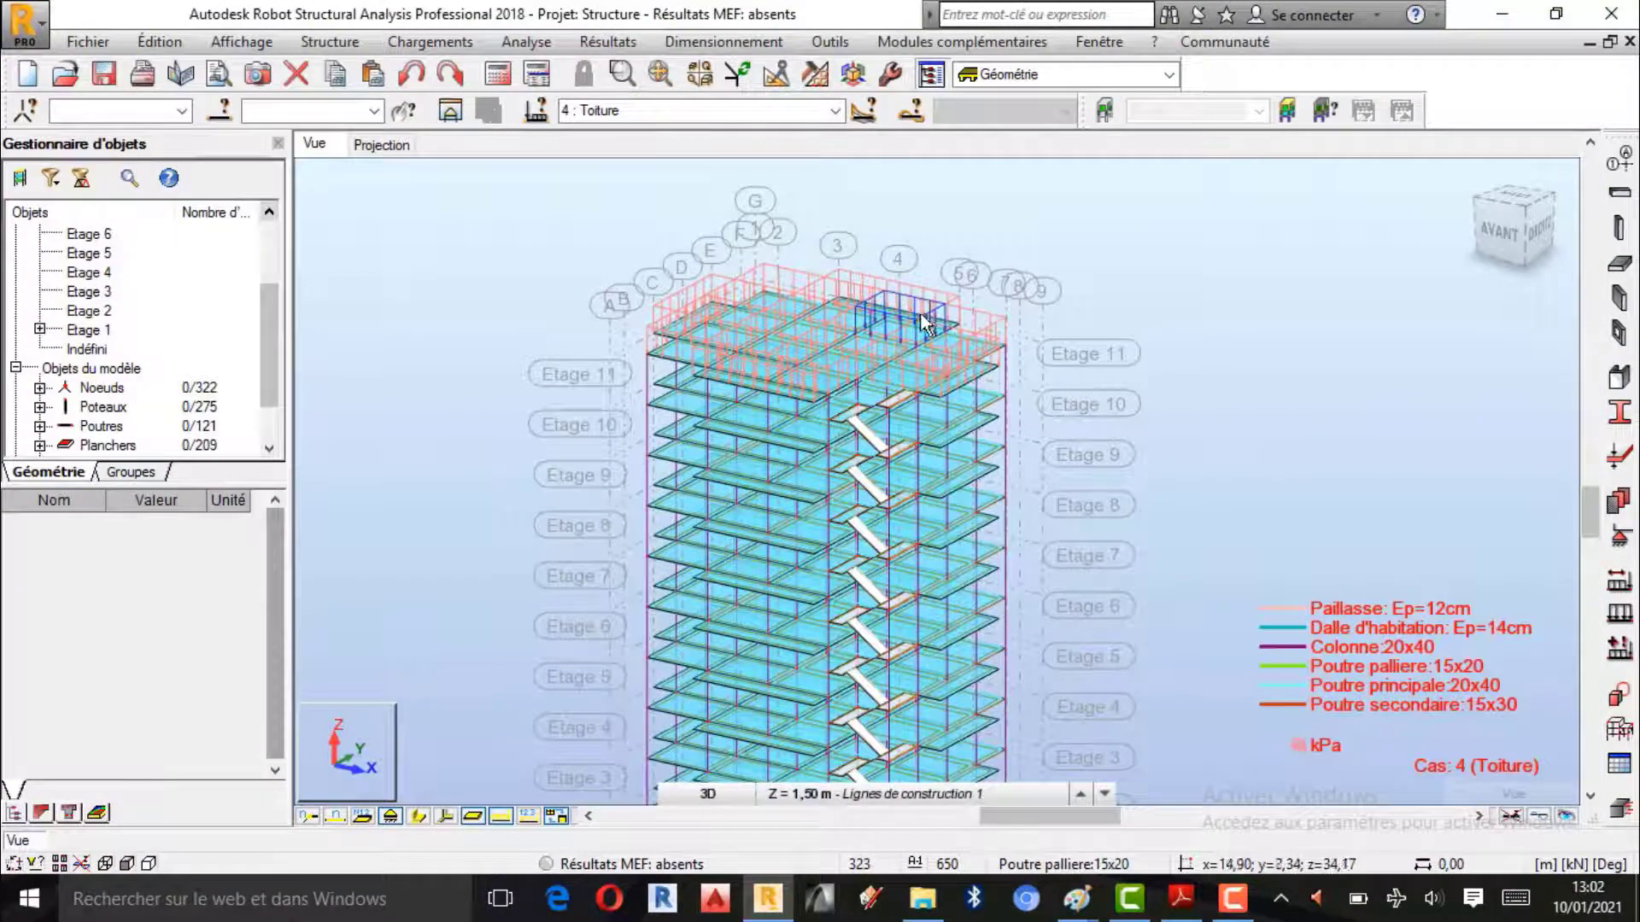
- Make load case 3 "Cloison" the active case for the building model
{"action": "scroll", "coordinate": [1034, 359], "scroll_direction": "down", "scroll_amount": 1}
{"action": "scroll", "coordinate": [948, 444], "scroll_direction": "down", "scroll_amount": 1}
{"action": "scroll", "coordinate": [946, 559], "scroll_direction": "up", "scroll_amount": 1}
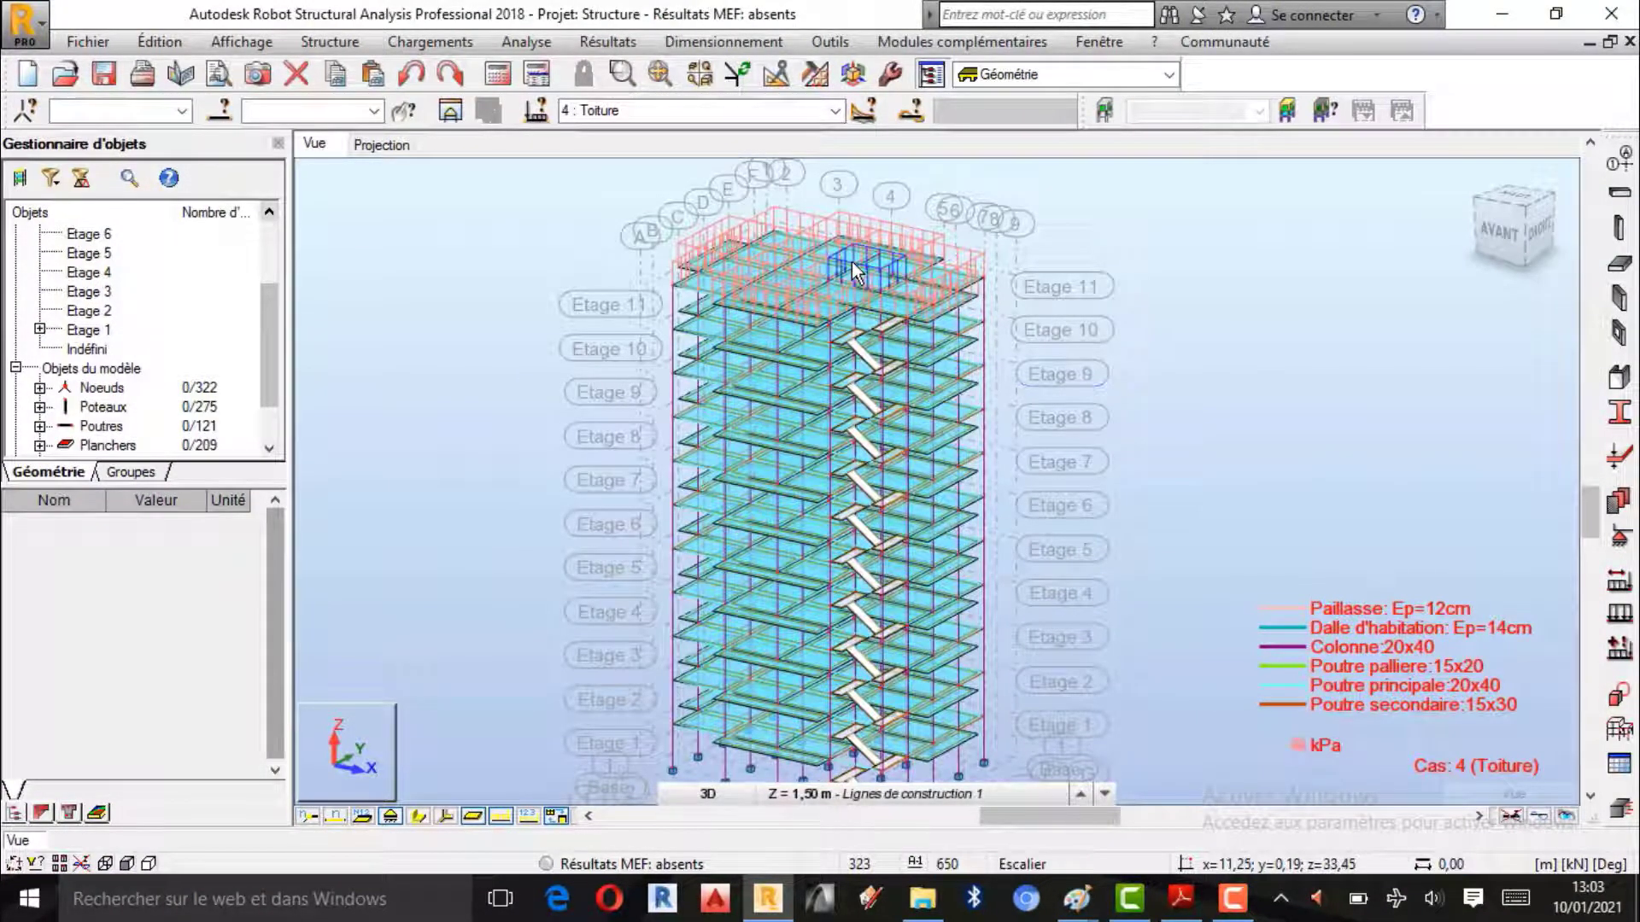
{"action": "left_click", "coordinate": [837, 111]}
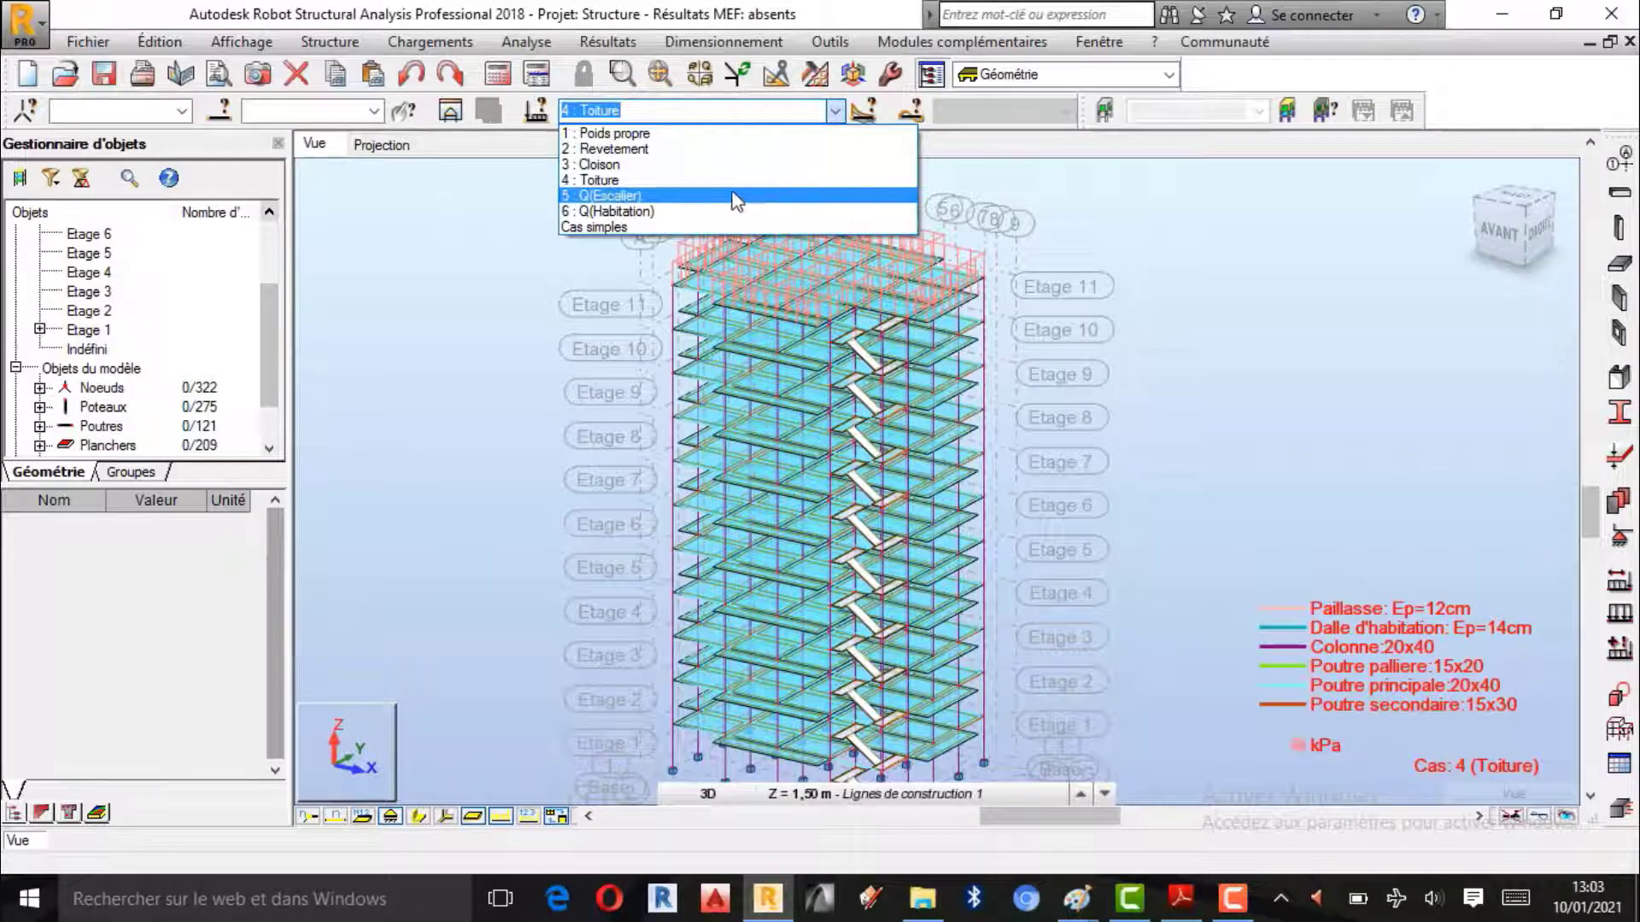
{"action": "left_click", "coordinate": [659, 165]}
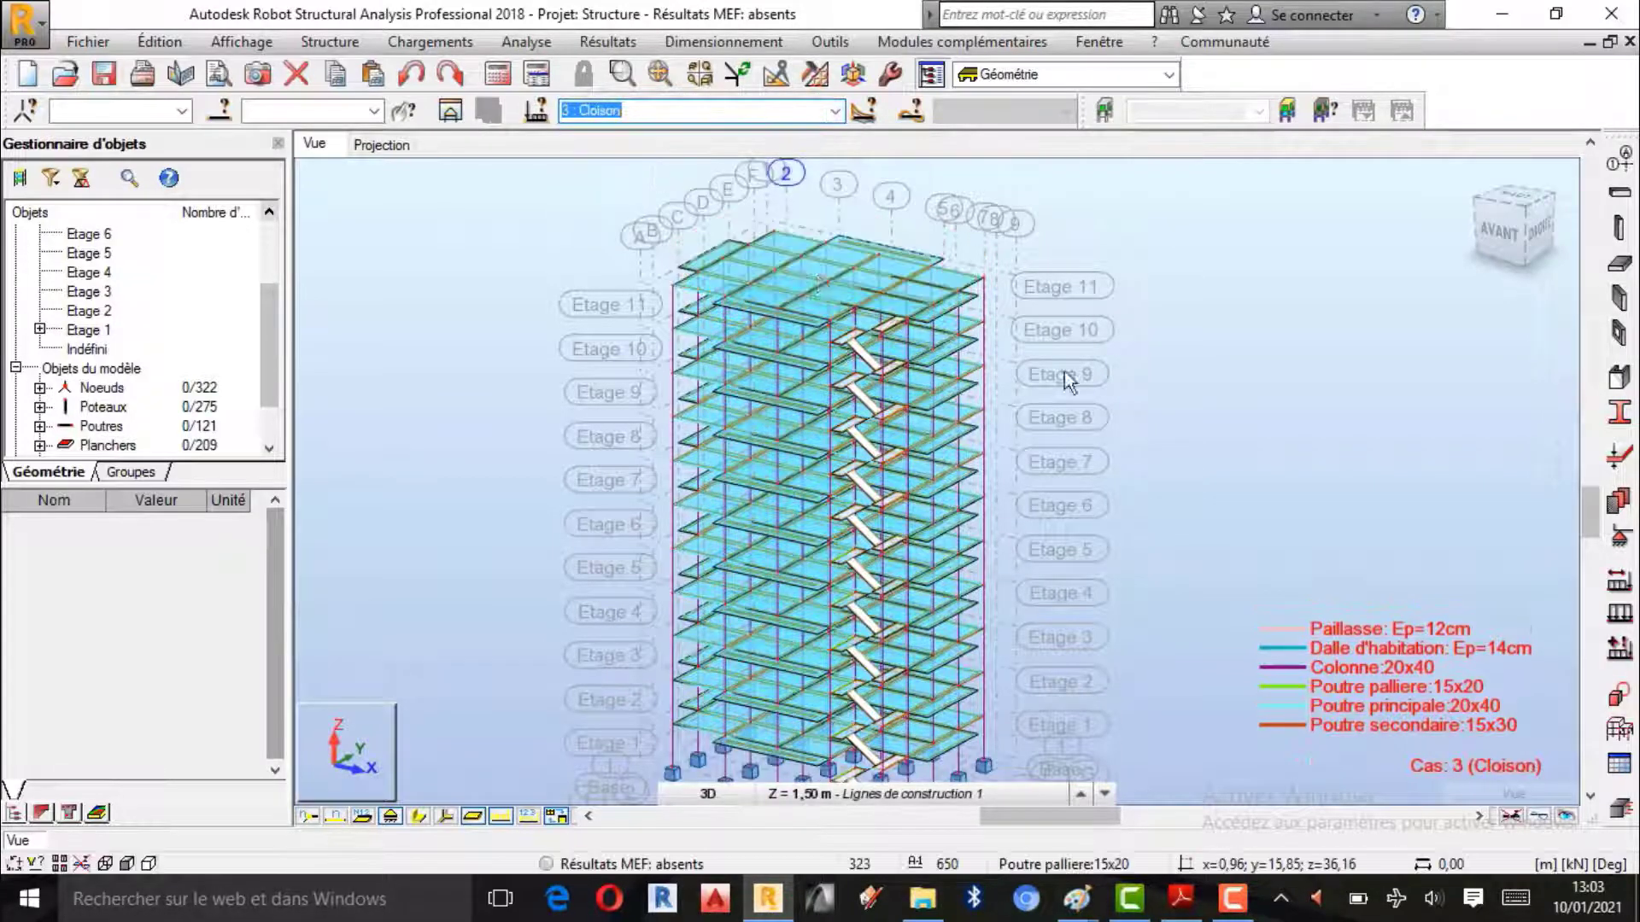
{"action": "scroll", "coordinate": [939, 621], "scroll_direction": "up", "scroll_amount": 1}
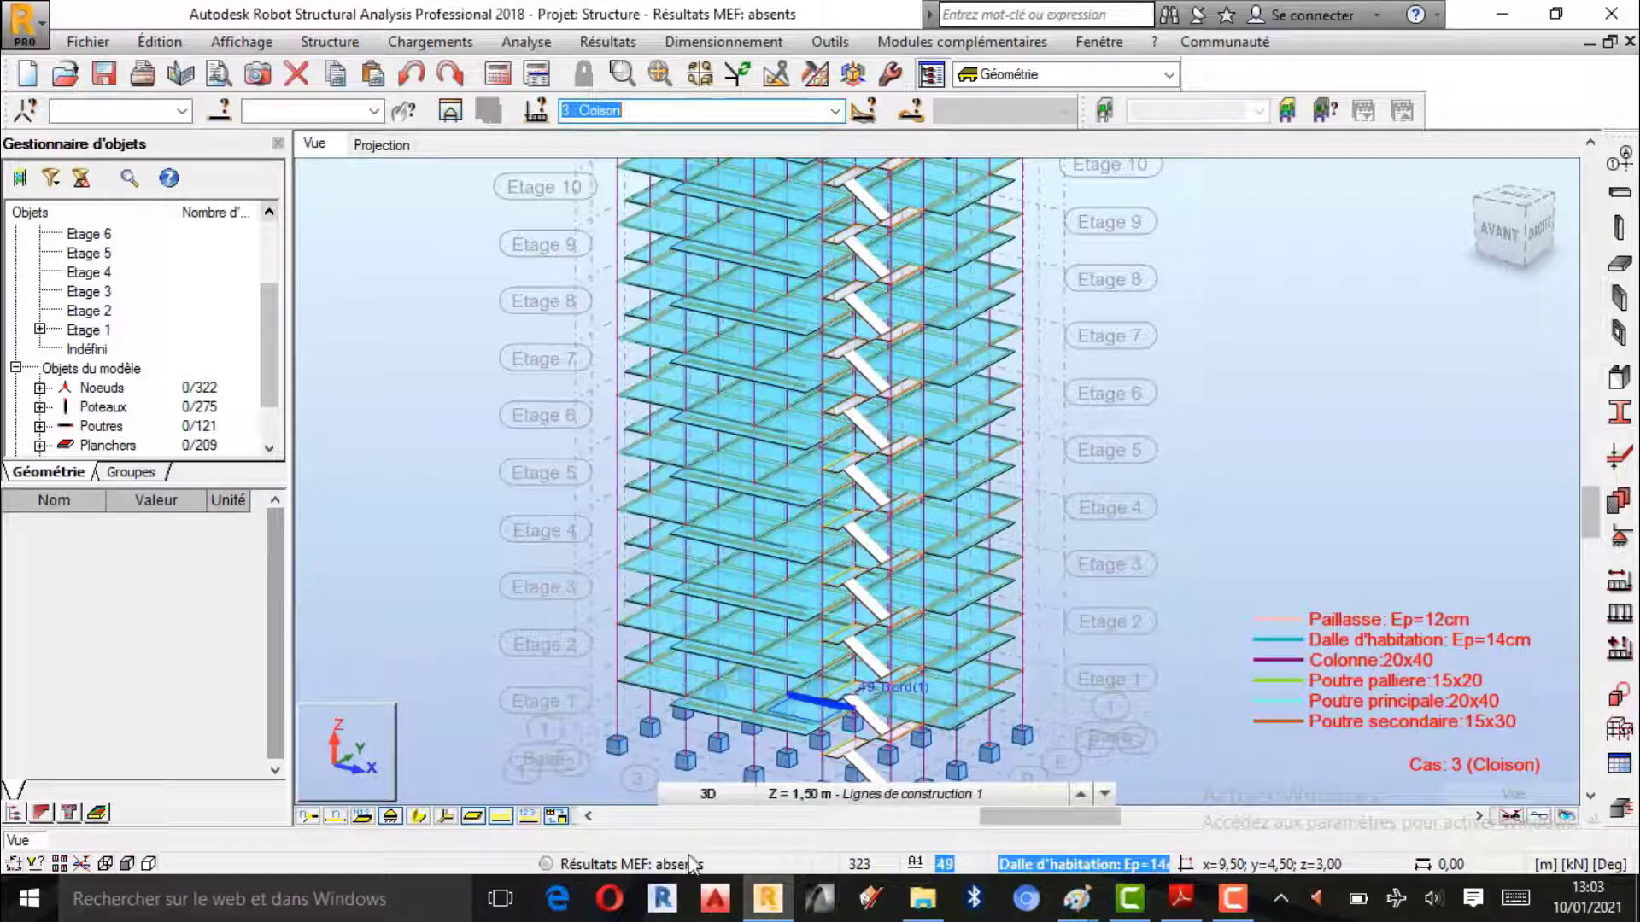
- Switch to the Paint notes on modelling the R+10 building and examine the floor plan with its beam layout
{"action": "left_click", "coordinate": [1077, 899]}
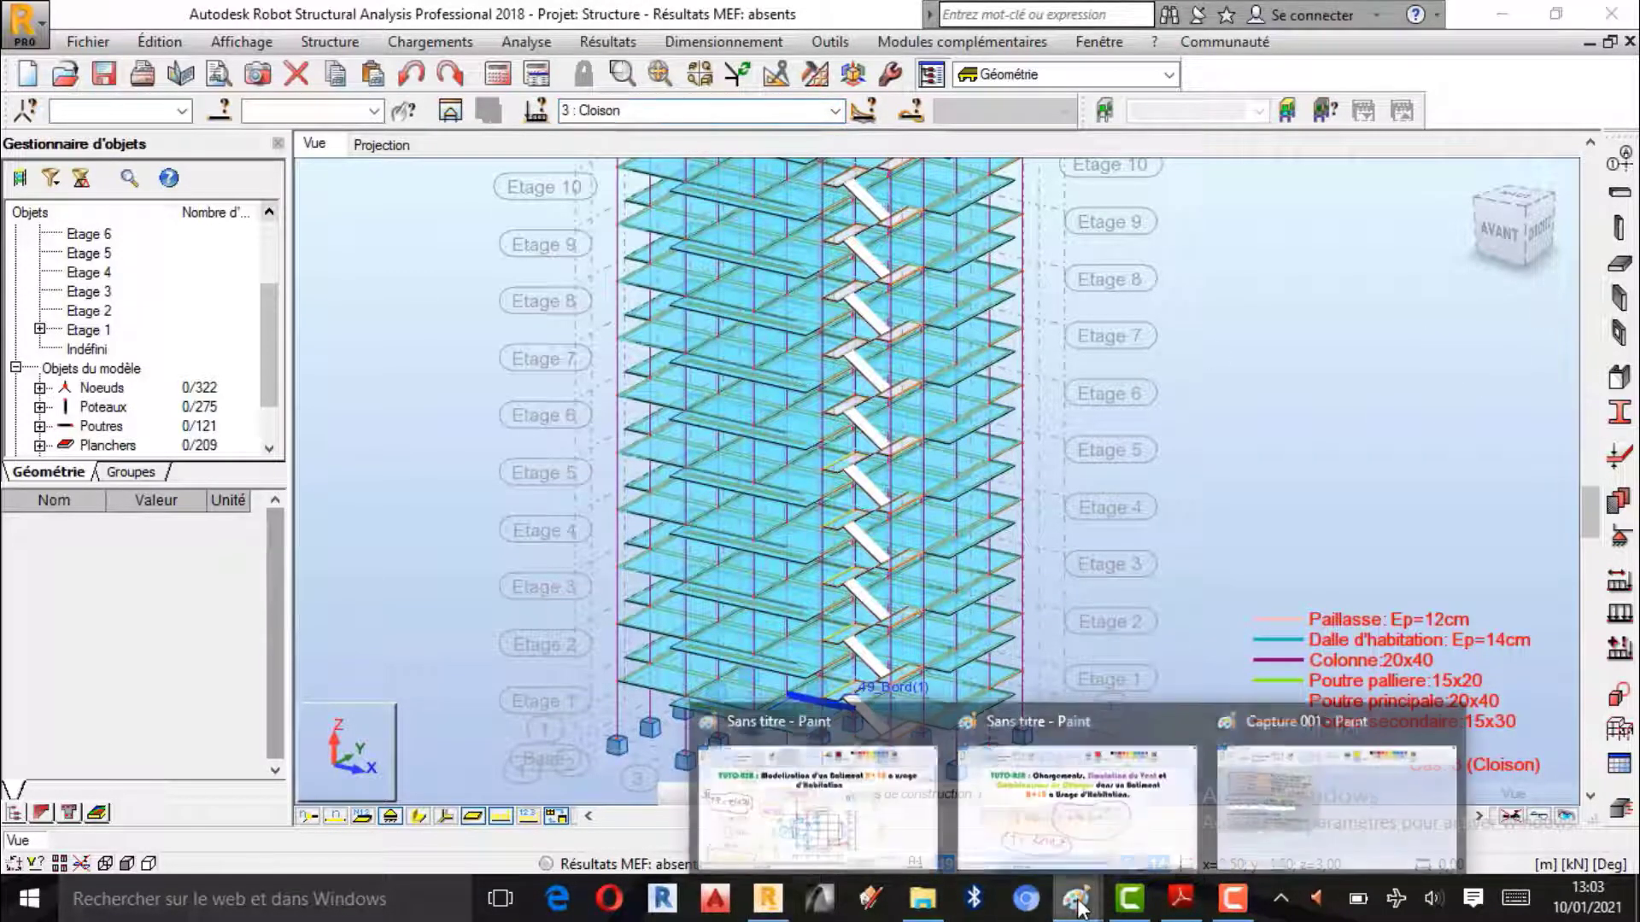
{"action": "left_click", "coordinate": [892, 792]}
{"action": "scroll", "coordinate": [867, 504], "scroll_direction": "down", "scroll_amount": 2}
{"action": "scroll", "coordinate": [867, 512], "scroll_direction": "up", "scroll_amount": 2}
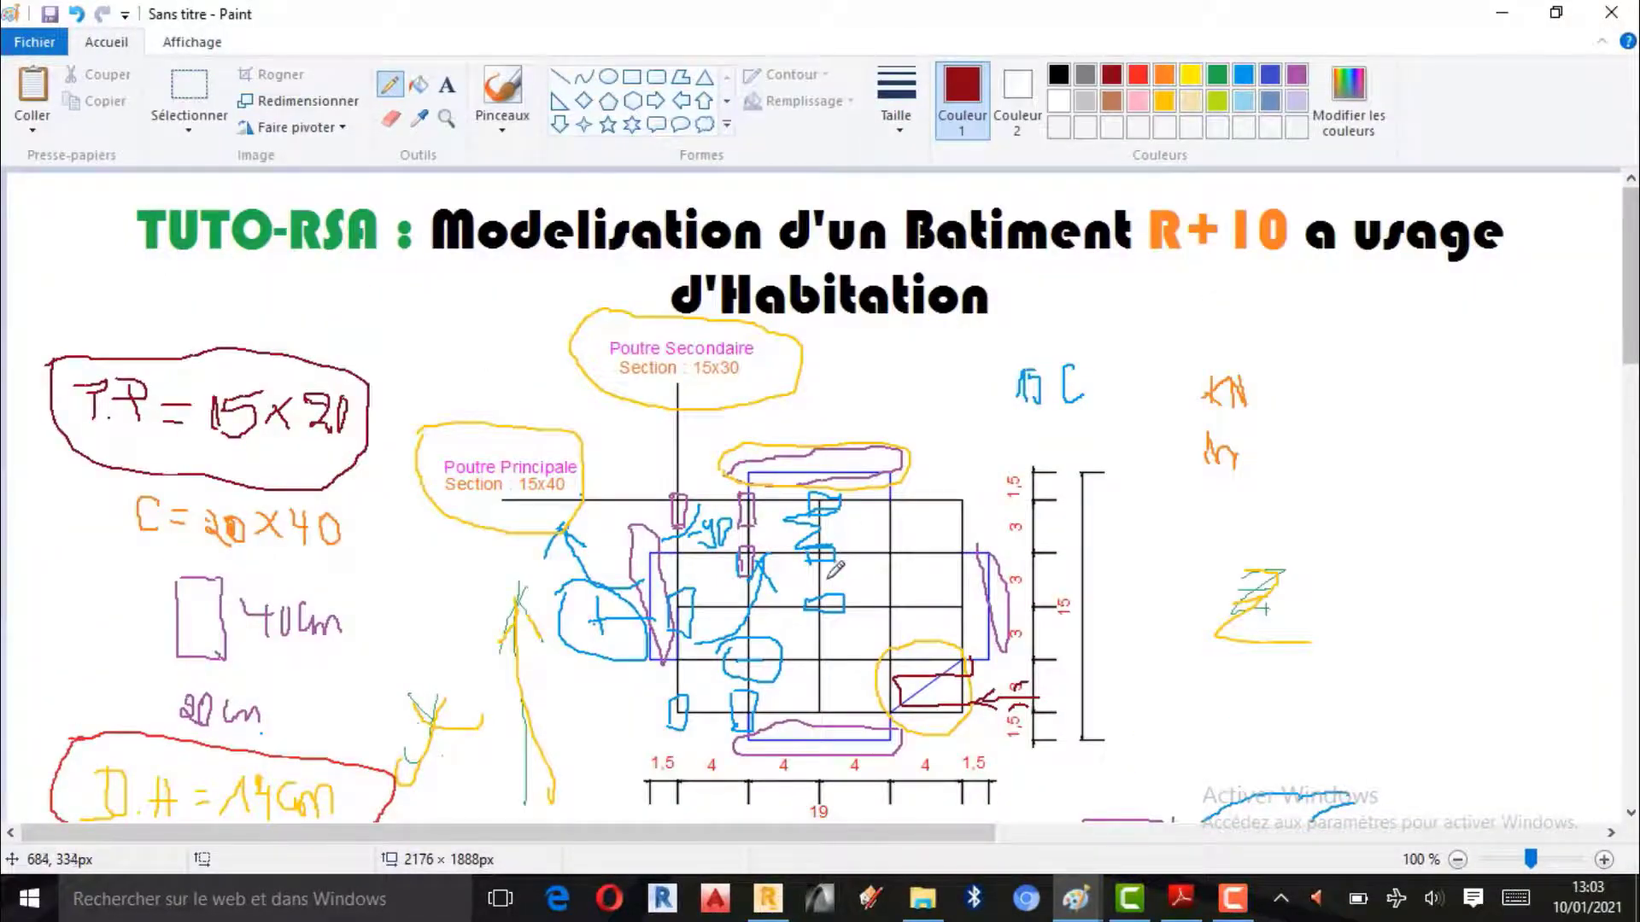
{"action": "scroll", "coordinate": [835, 569], "scroll_direction": "down", "scroll_amount": 2}
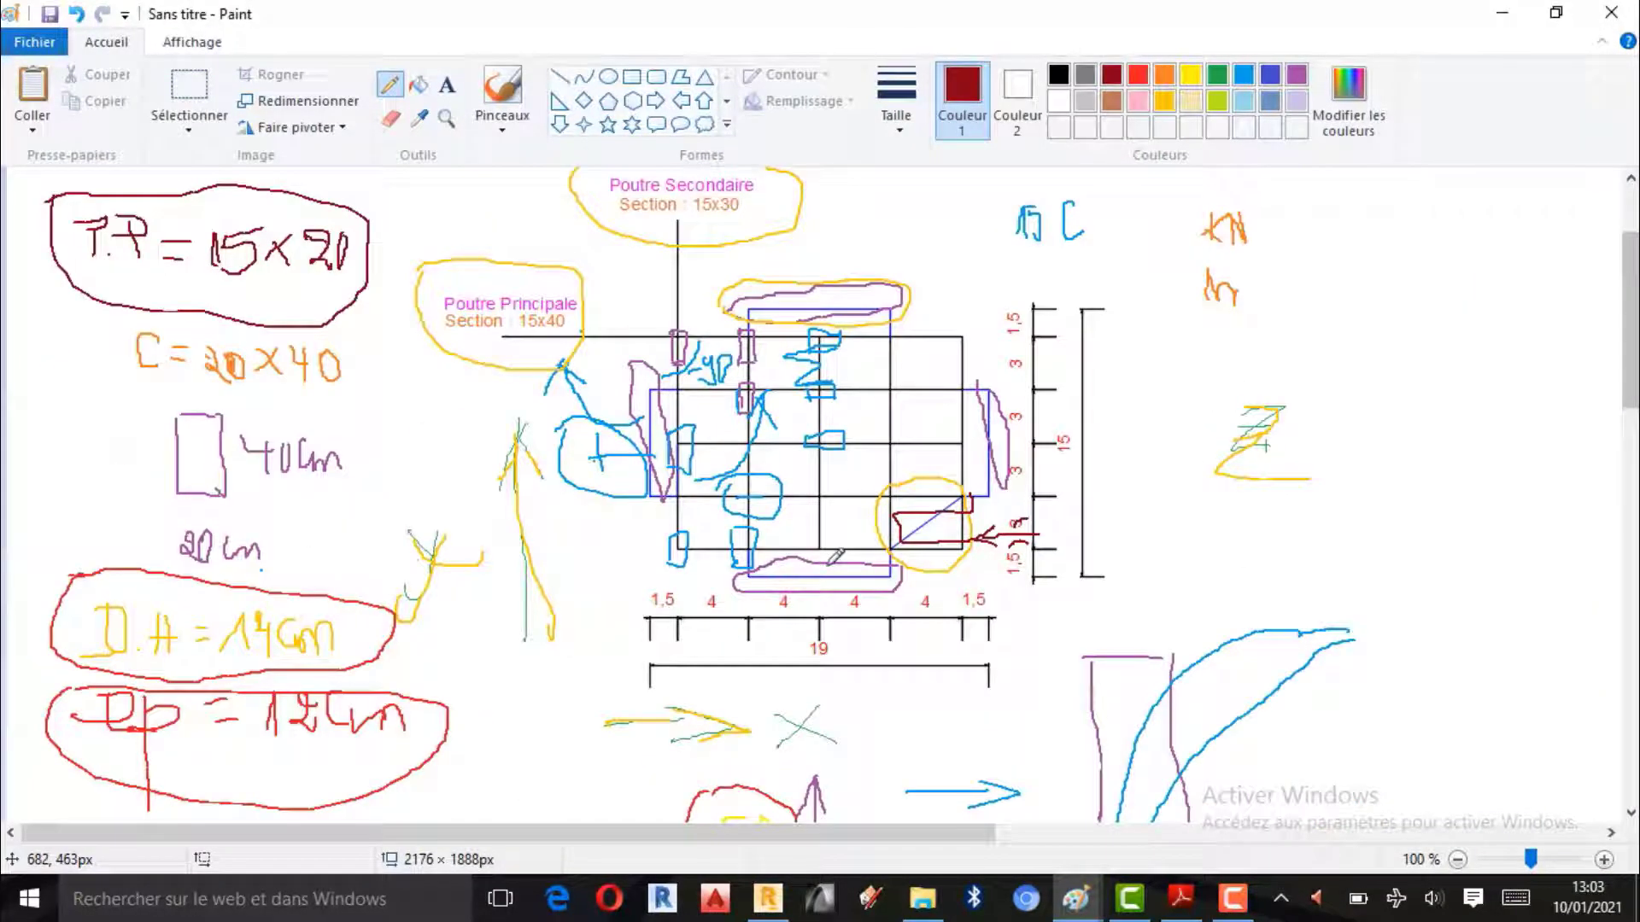
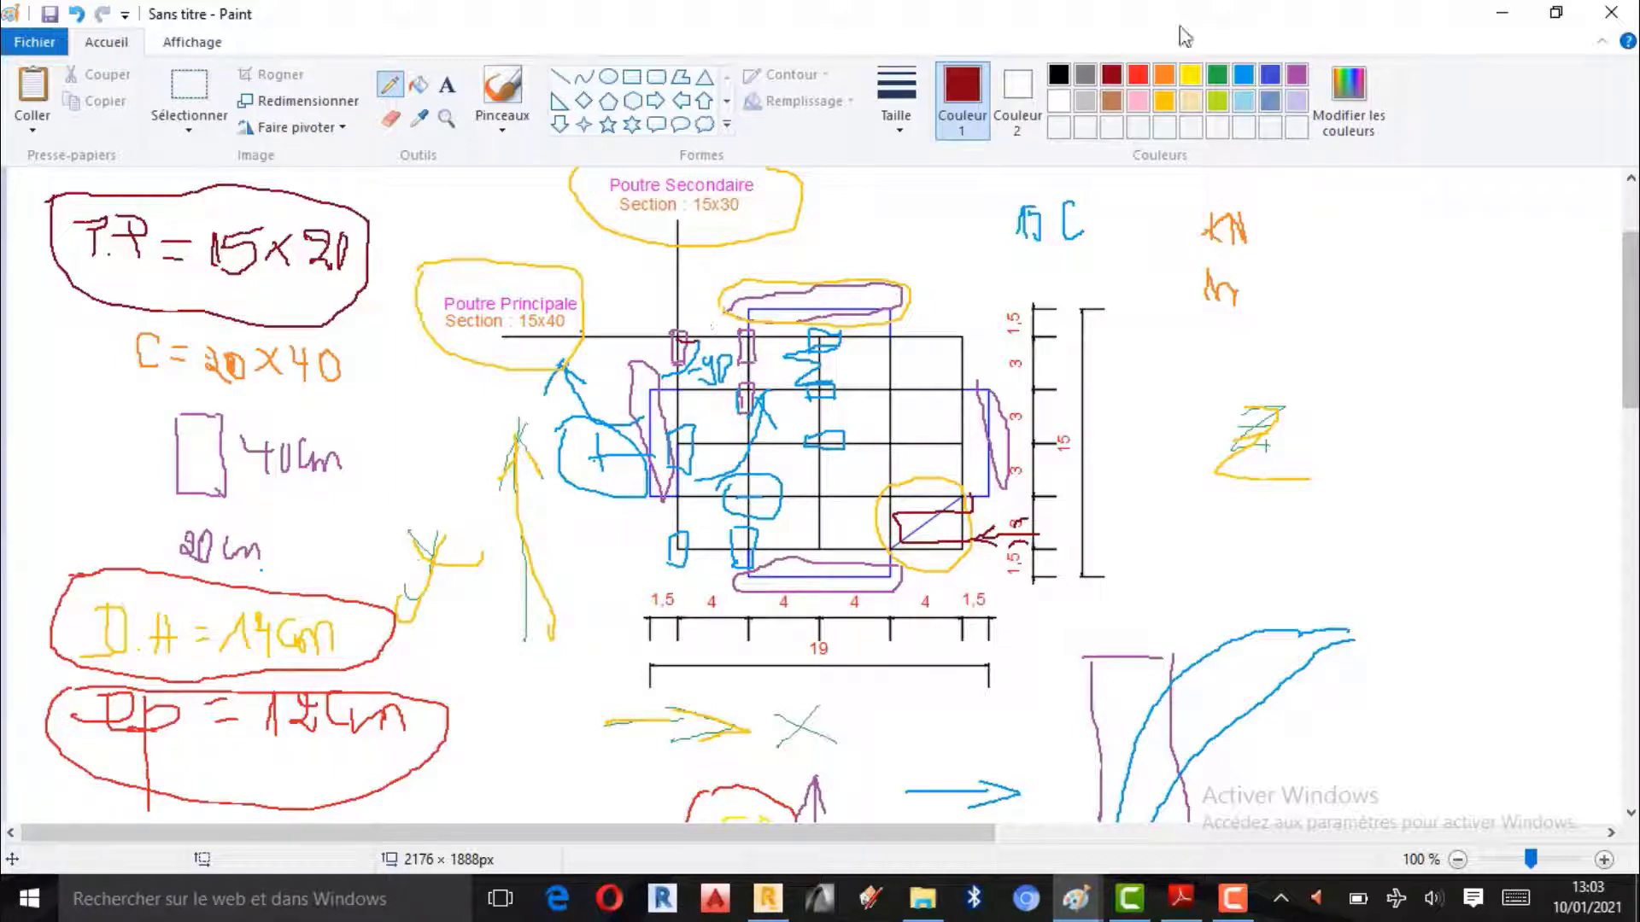
- Trace the outer perimeter of the floor plan in green, excluding the balconies, to mark where the partitions stand
{"action": "left_click", "coordinate": [1215, 78]}
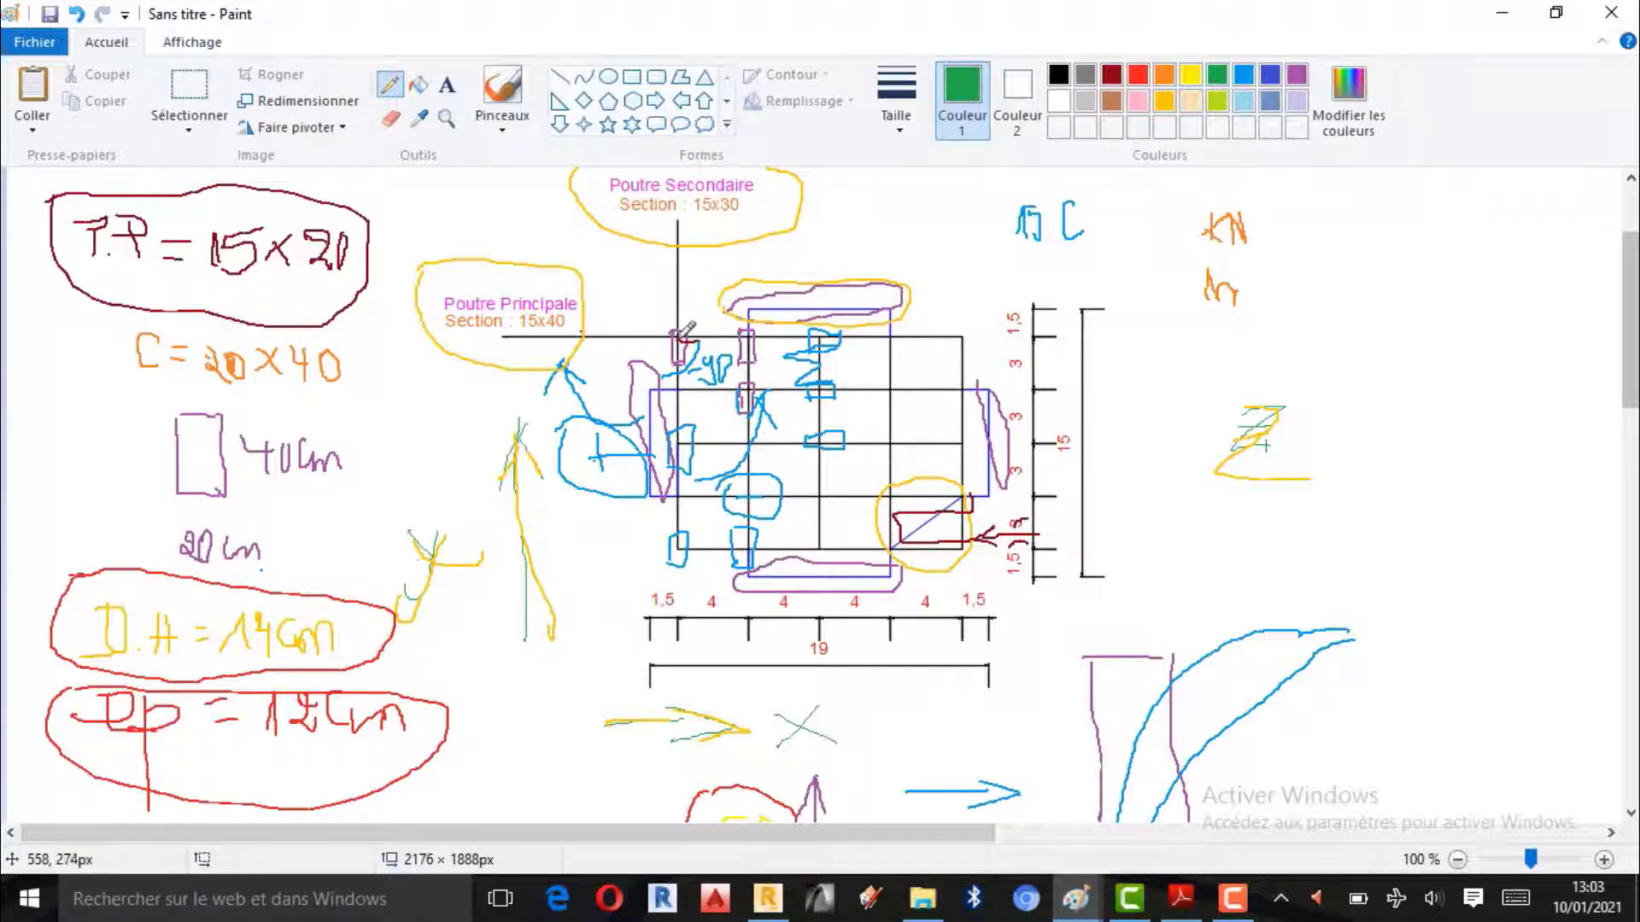
{"action": "left_click_drag", "start_coordinate": [679, 338], "coordinate": [947, 334]}
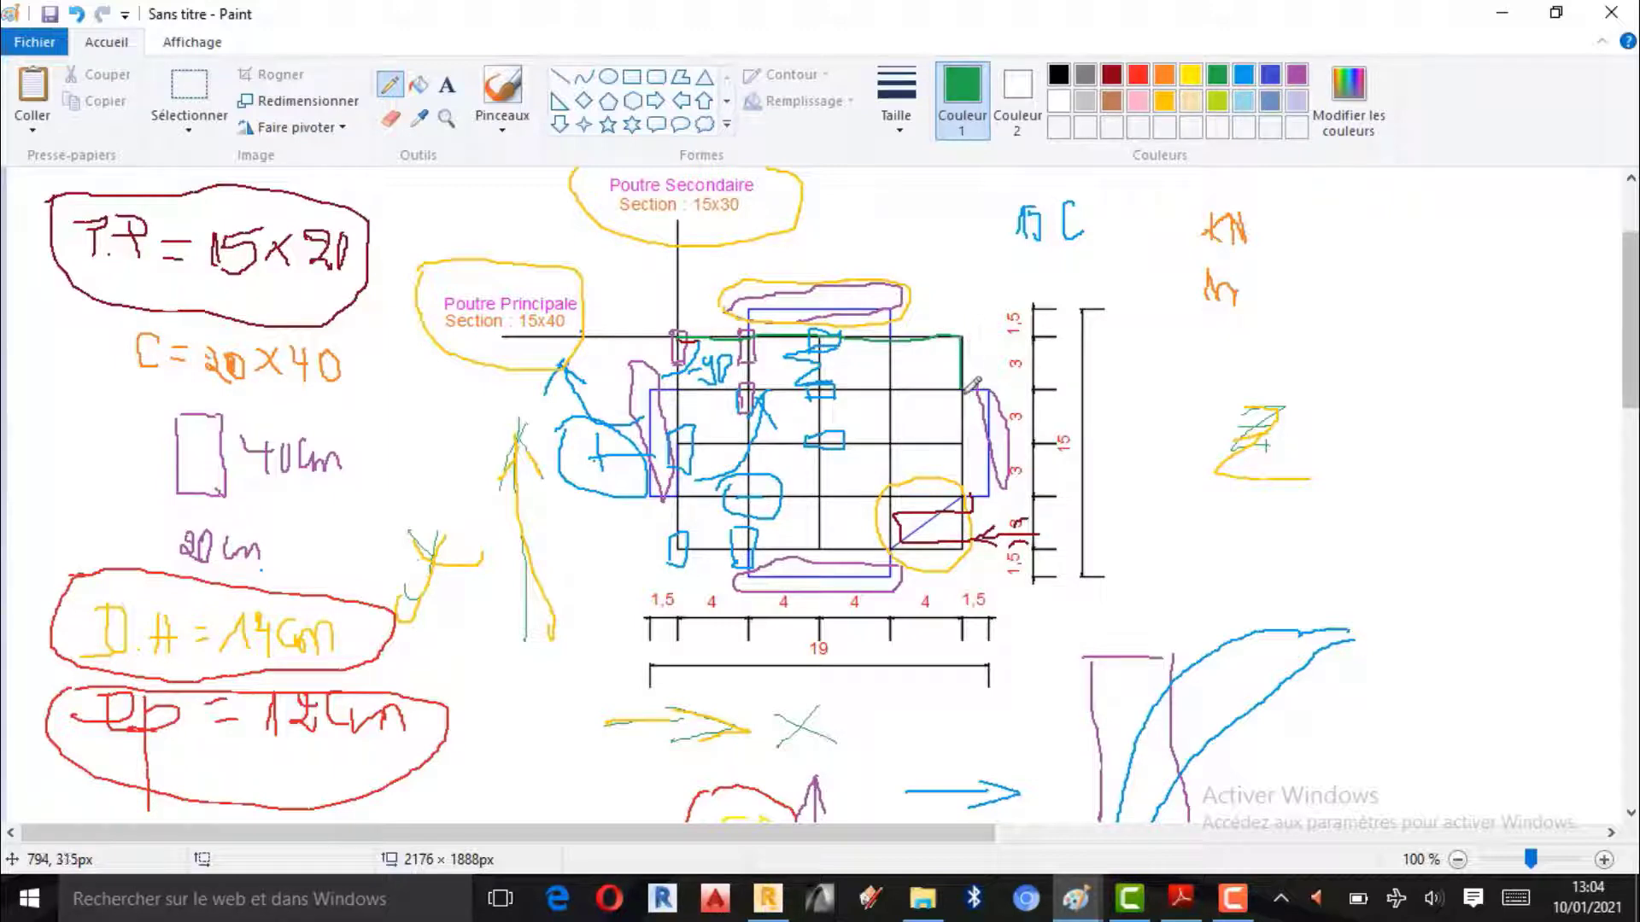
{"action": "left_click_drag", "start_coordinate": [965, 390], "coordinate": [968, 442]}
{"action": "mouse_move", "coordinate": [972, 504]}
{"action": "left_mouse_down"}
{"action": "mouse_move", "coordinate": [966, 543]}
{"action": "mouse_move", "coordinate": [718, 546]}
{"action": "left_mouse_up"}
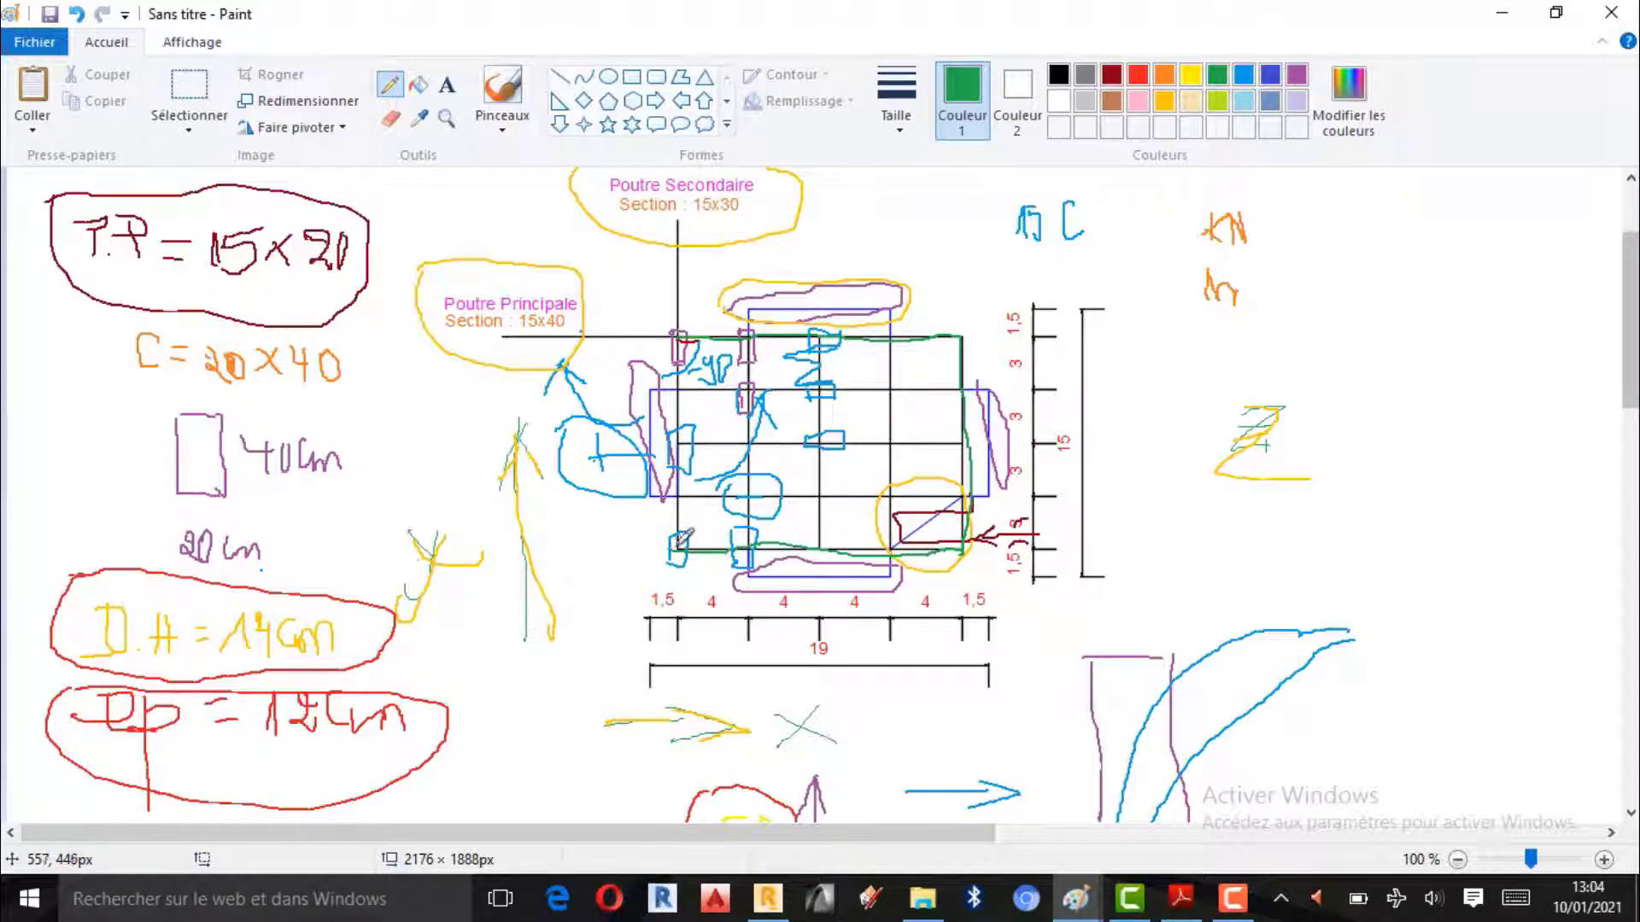
{"action": "left_click_drag", "start_coordinate": [681, 442], "coordinate": [680, 326]}
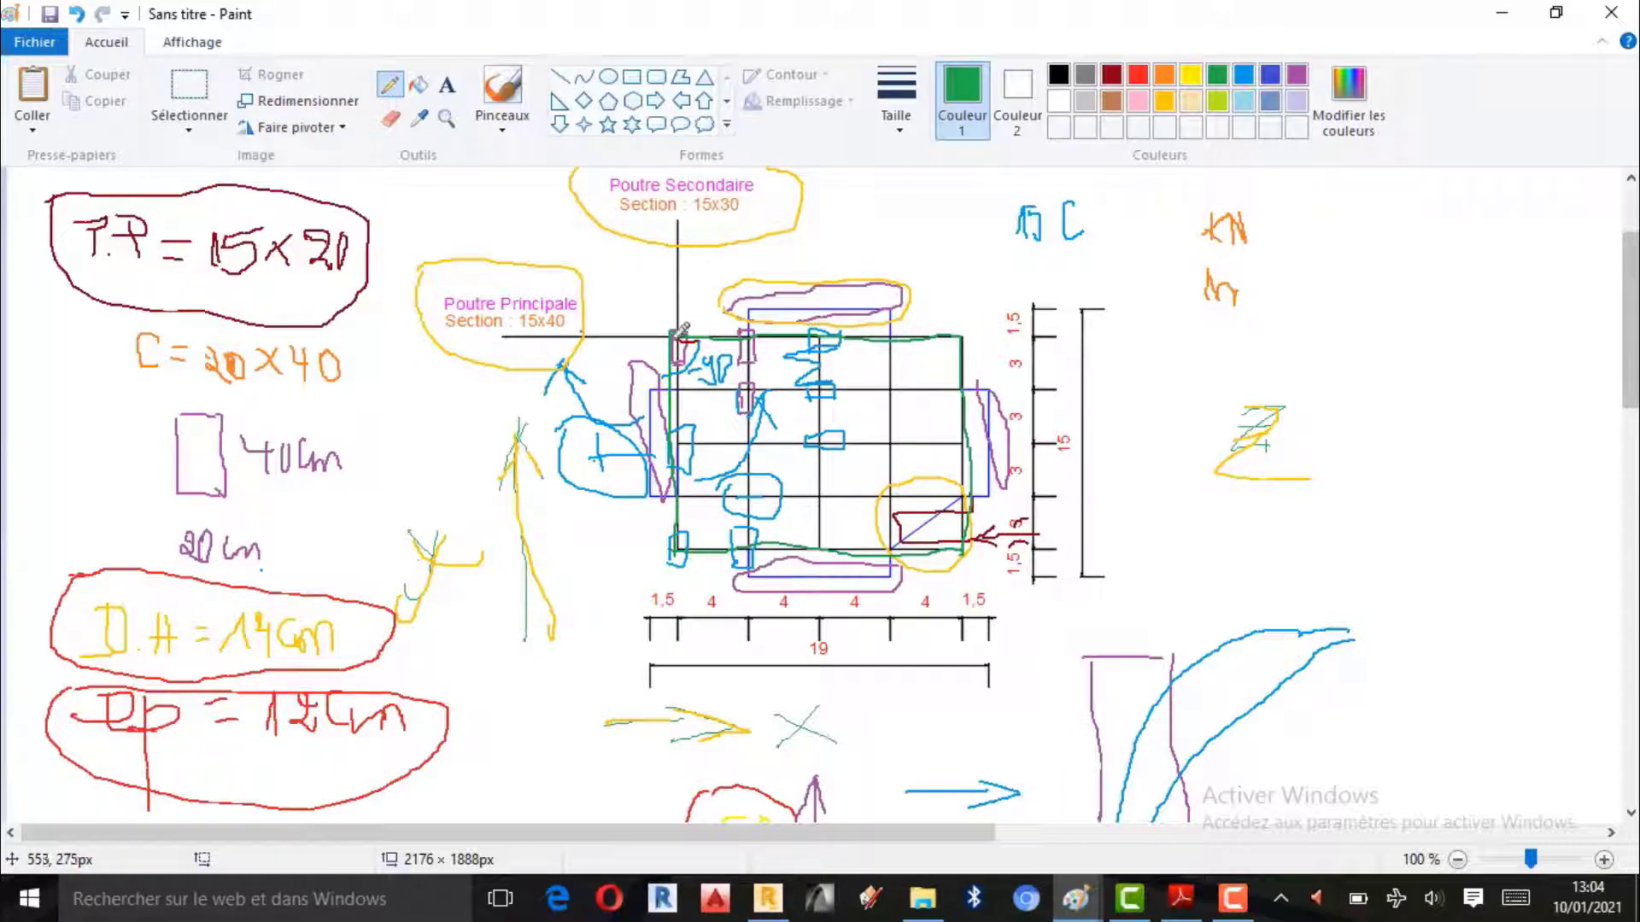
{"action": "left_click_drag", "start_coordinate": [678, 341], "coordinate": [687, 521]}
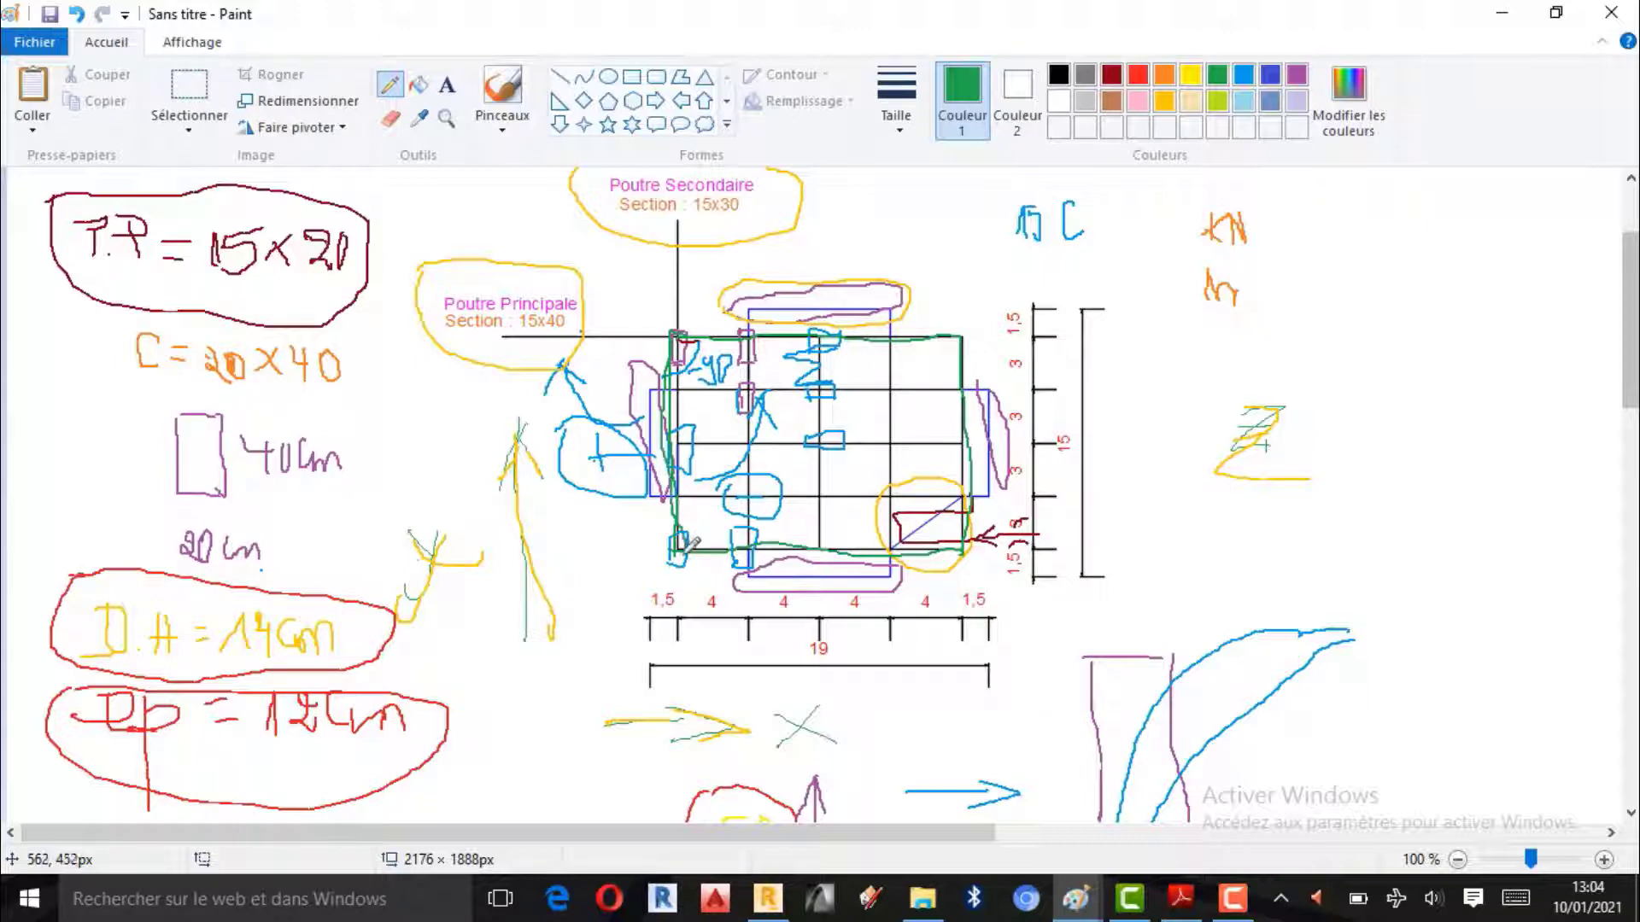
- Compare the lower storeys of the 3D model in Robot with the outlined floor plan in Paint, ending in Robot
{"action": "left_click", "coordinate": [767, 899]}
{"action": "scroll", "coordinate": [942, 645], "scroll_direction": "up", "scroll_amount": 5}
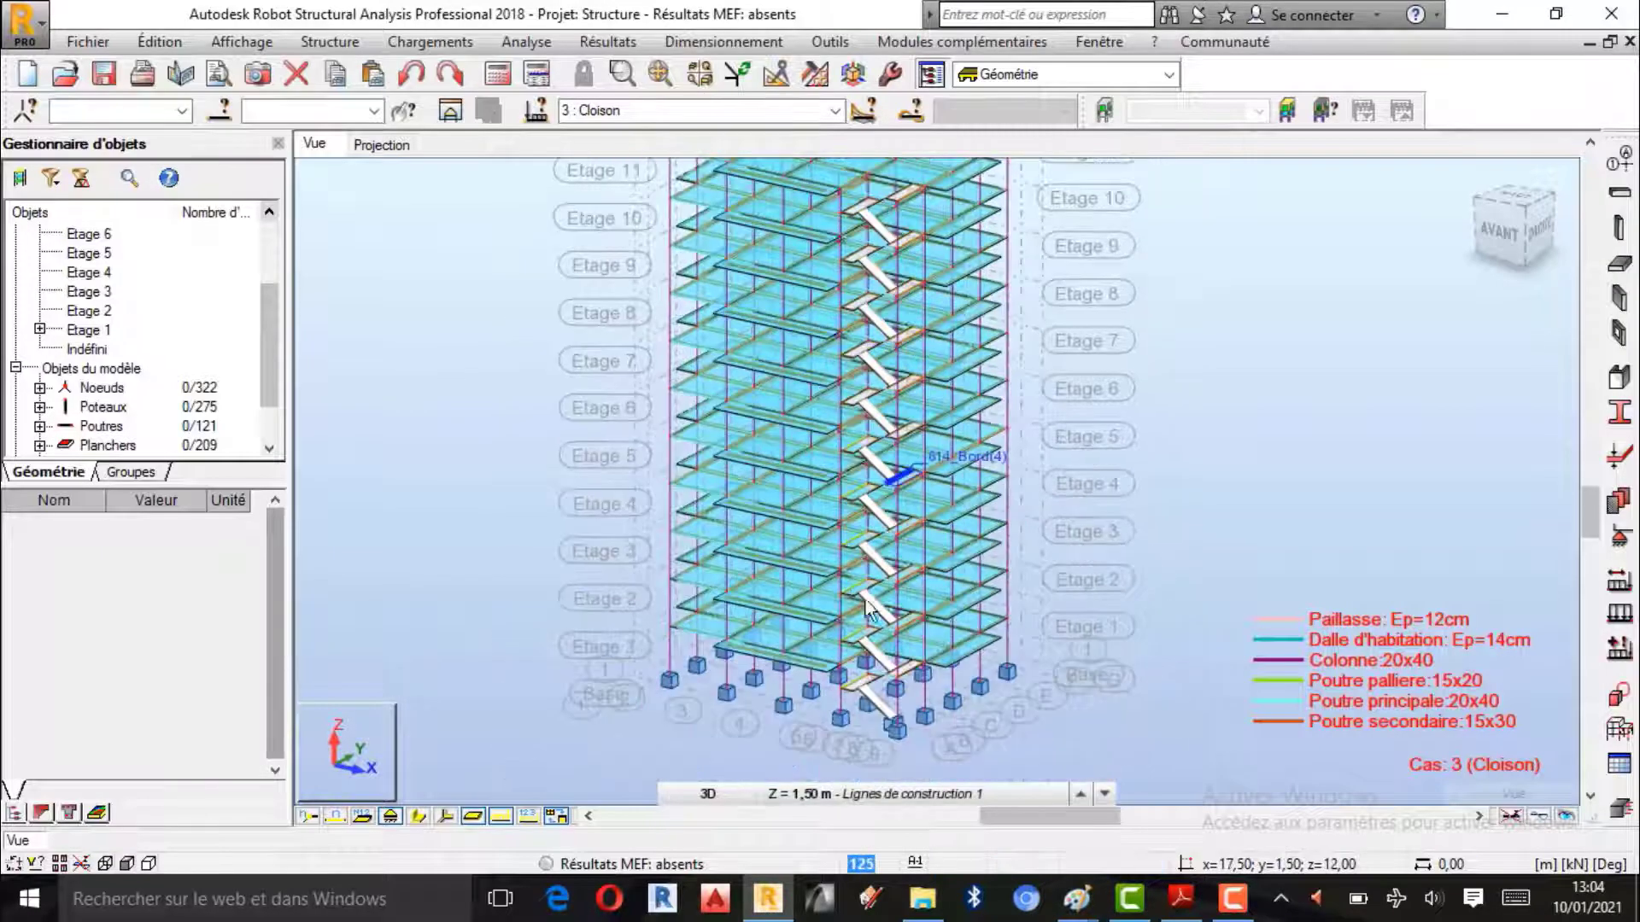
{"action": "scroll", "coordinate": [799, 675], "scroll_direction": "up", "scroll_amount": 1}
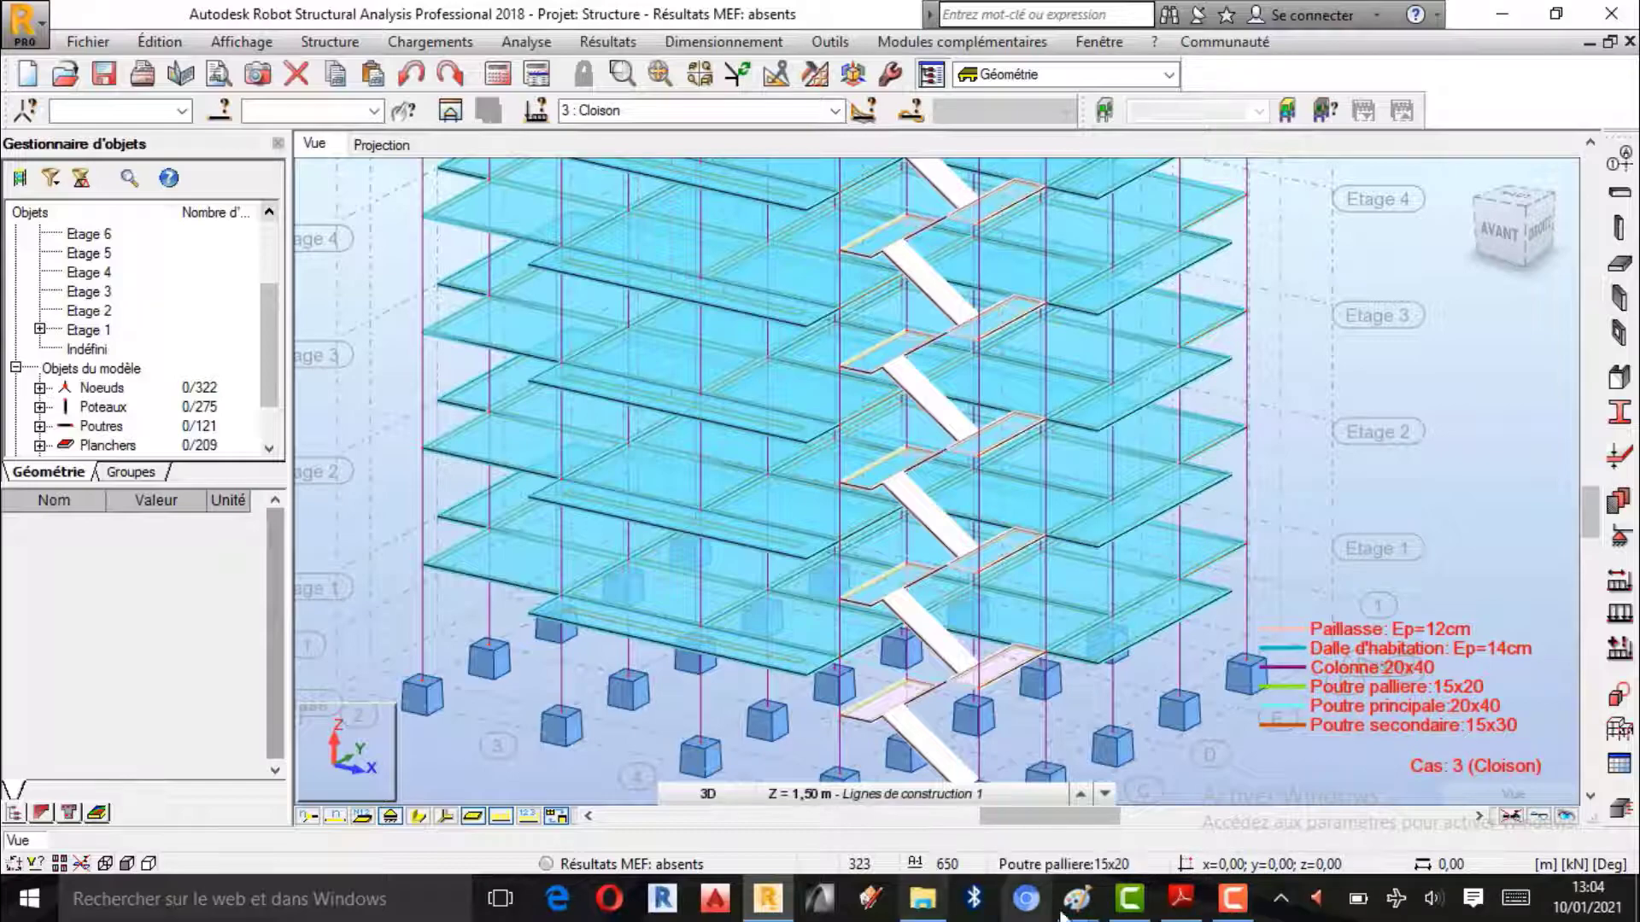
{"action": "mouse_move", "coordinate": [1077, 899]}
{"action": "left_click", "coordinate": [915, 818]}
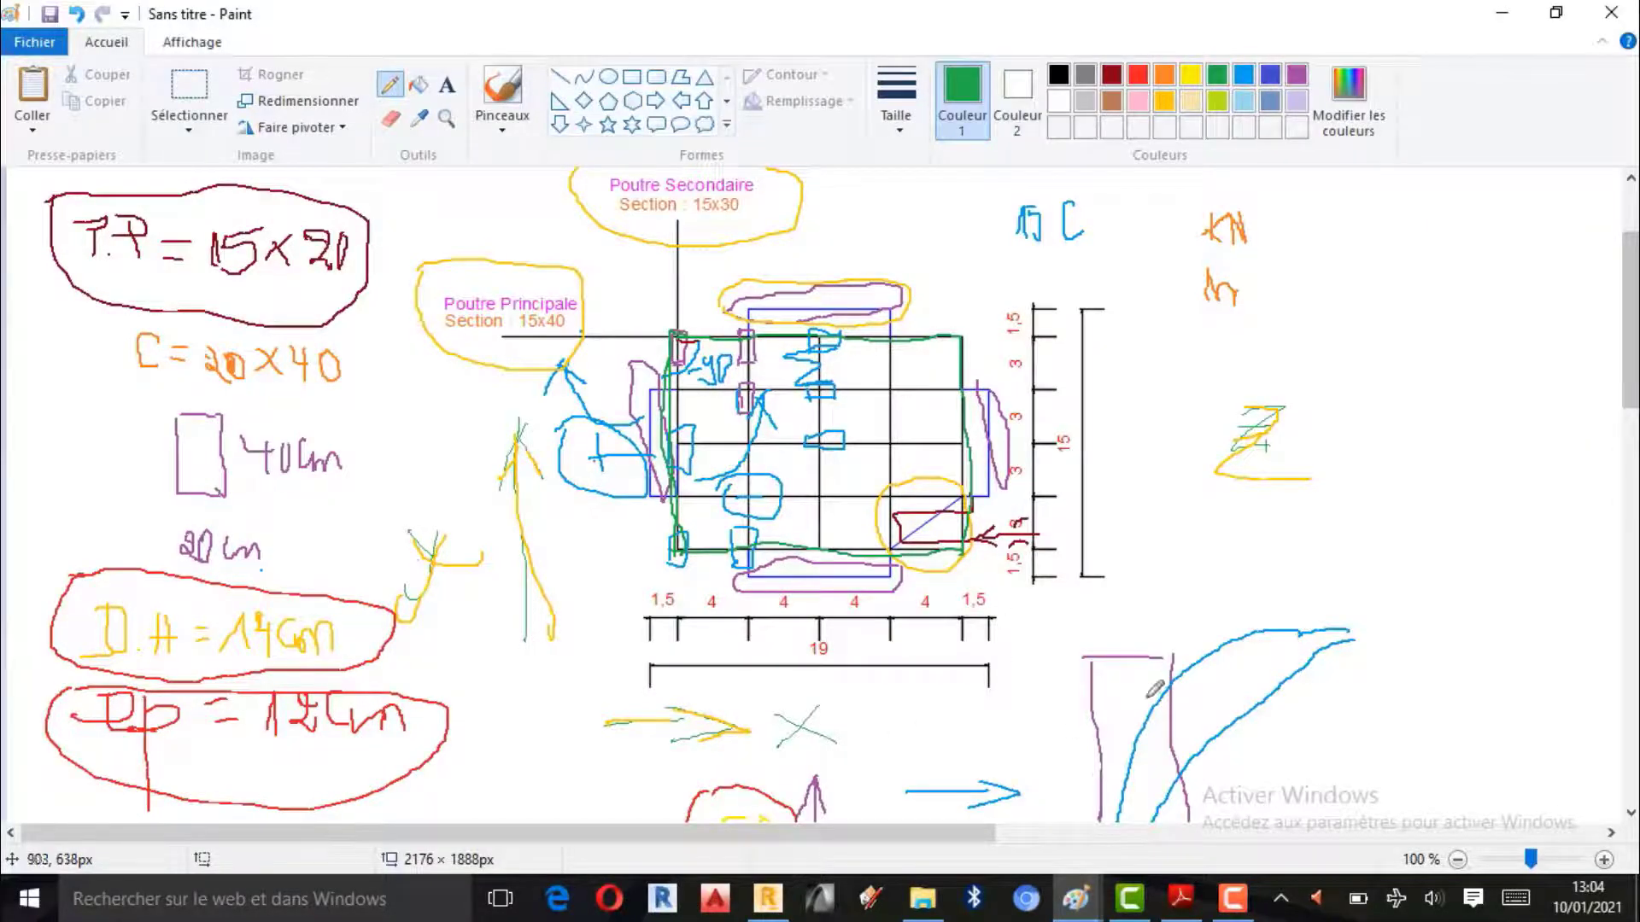
{"action": "left_click", "coordinate": [1501, 13]}
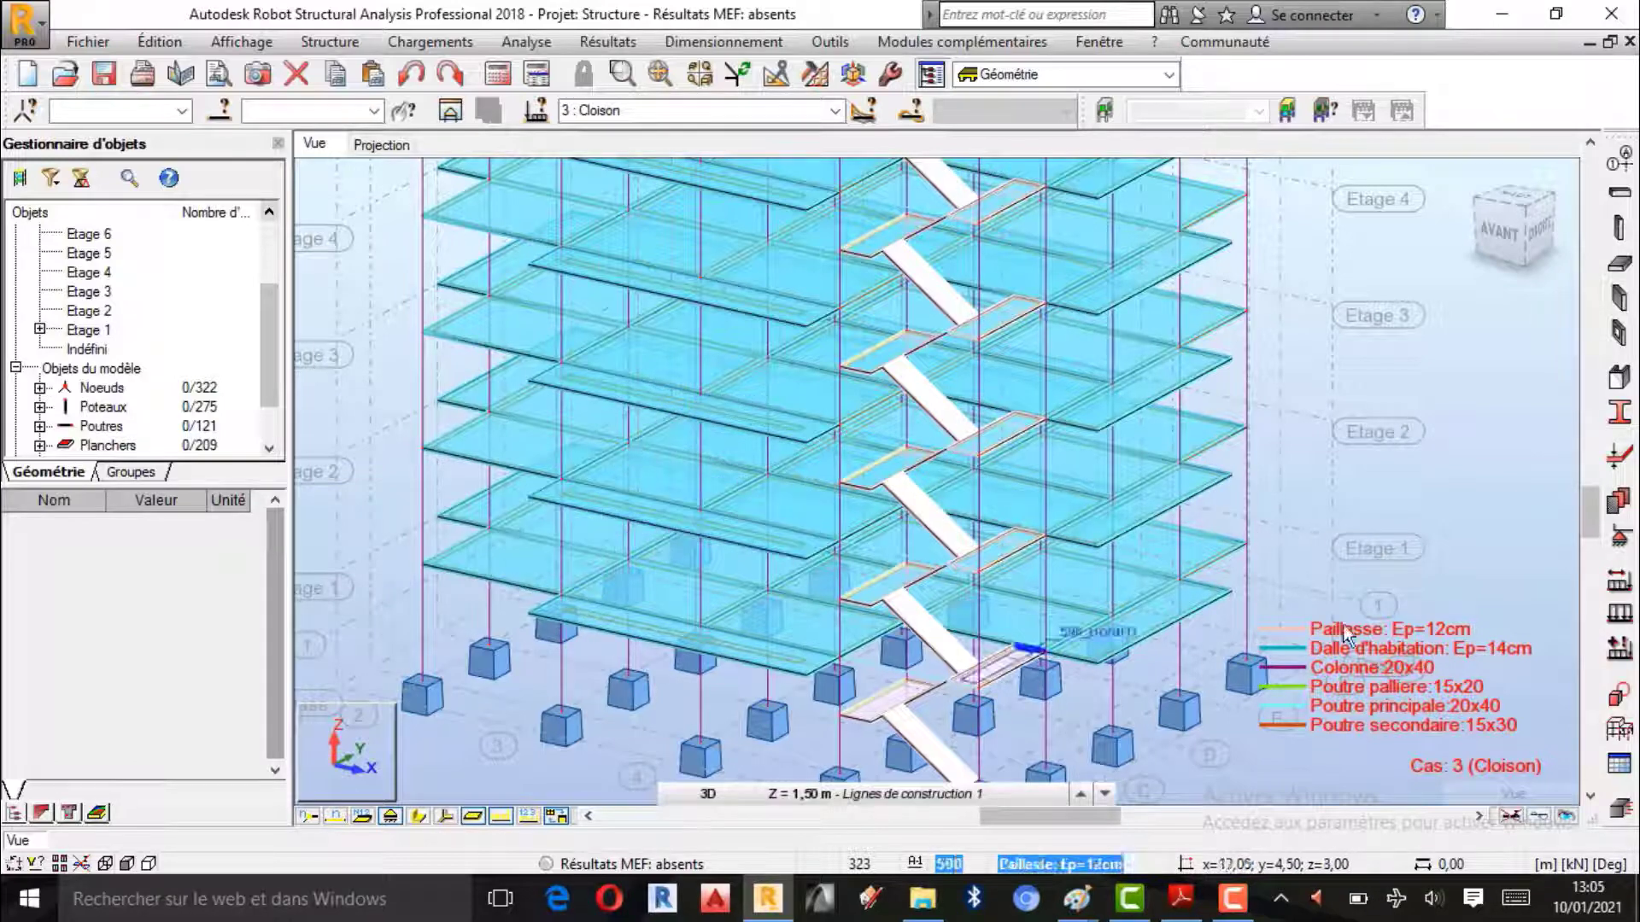
{"action": "scroll", "coordinate": [1422, 470], "scroll_direction": "down", "scroll_amount": 1}
{"action": "scroll", "coordinate": [888, 608], "scroll_direction": "up", "scroll_amount": 1}
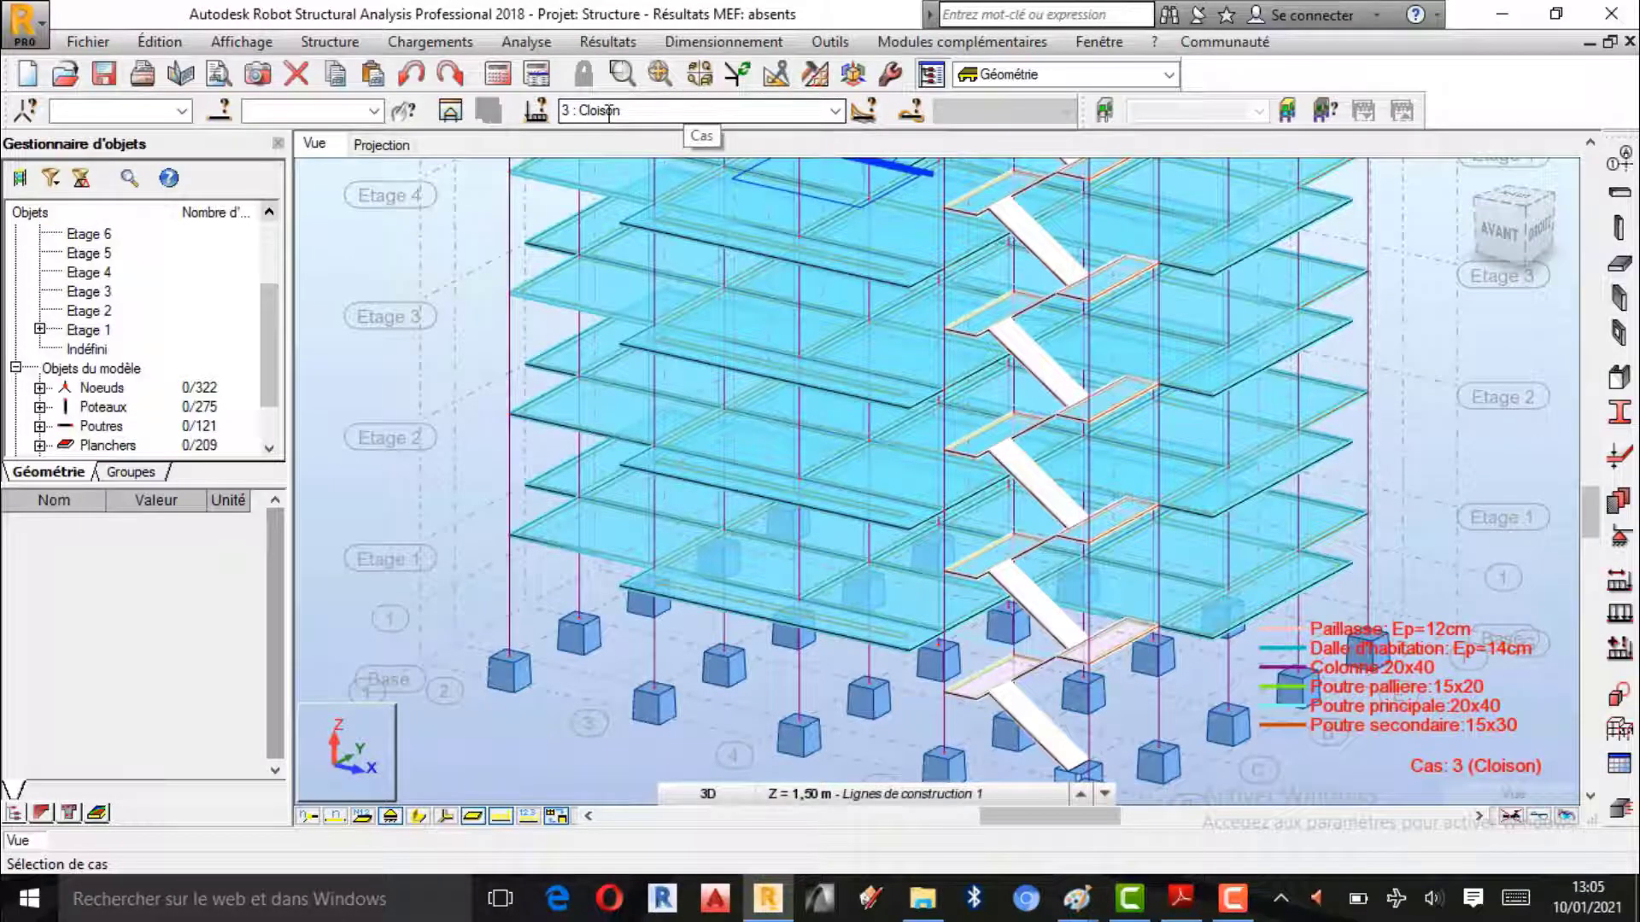
- Look up the "Cloison" load in the load-case PDF in Adobe Reader, highlight its value and return to Robot
{"action": "left_click", "coordinate": [1181, 888]}
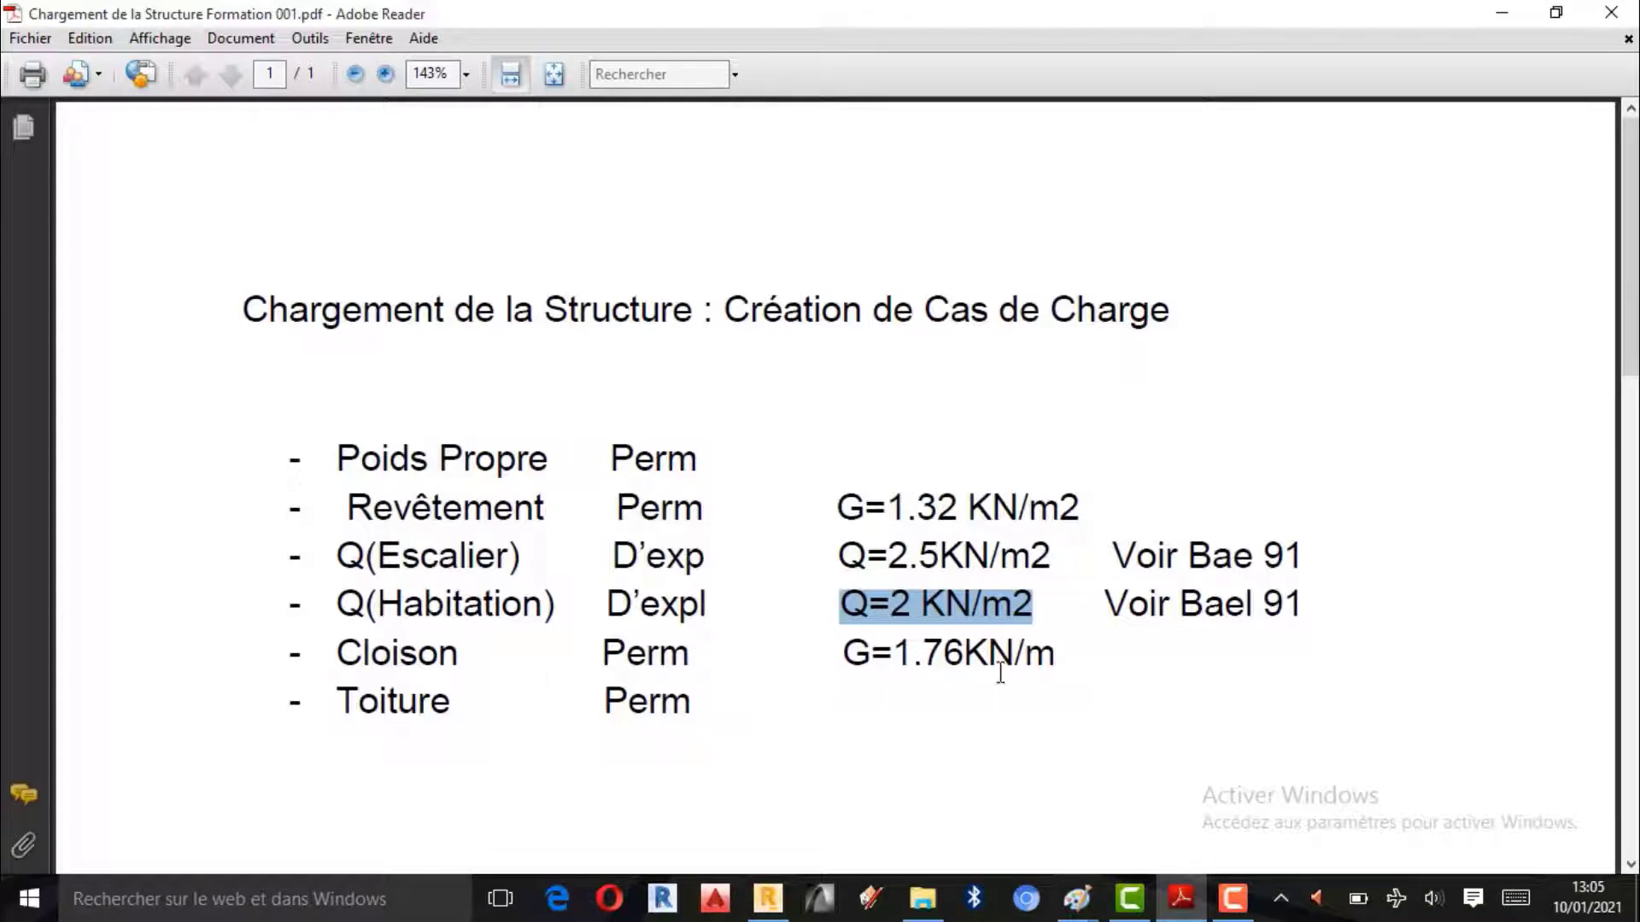
{"action": "left_click_drag", "start_coordinate": [1068, 659], "coordinate": [888, 661]}
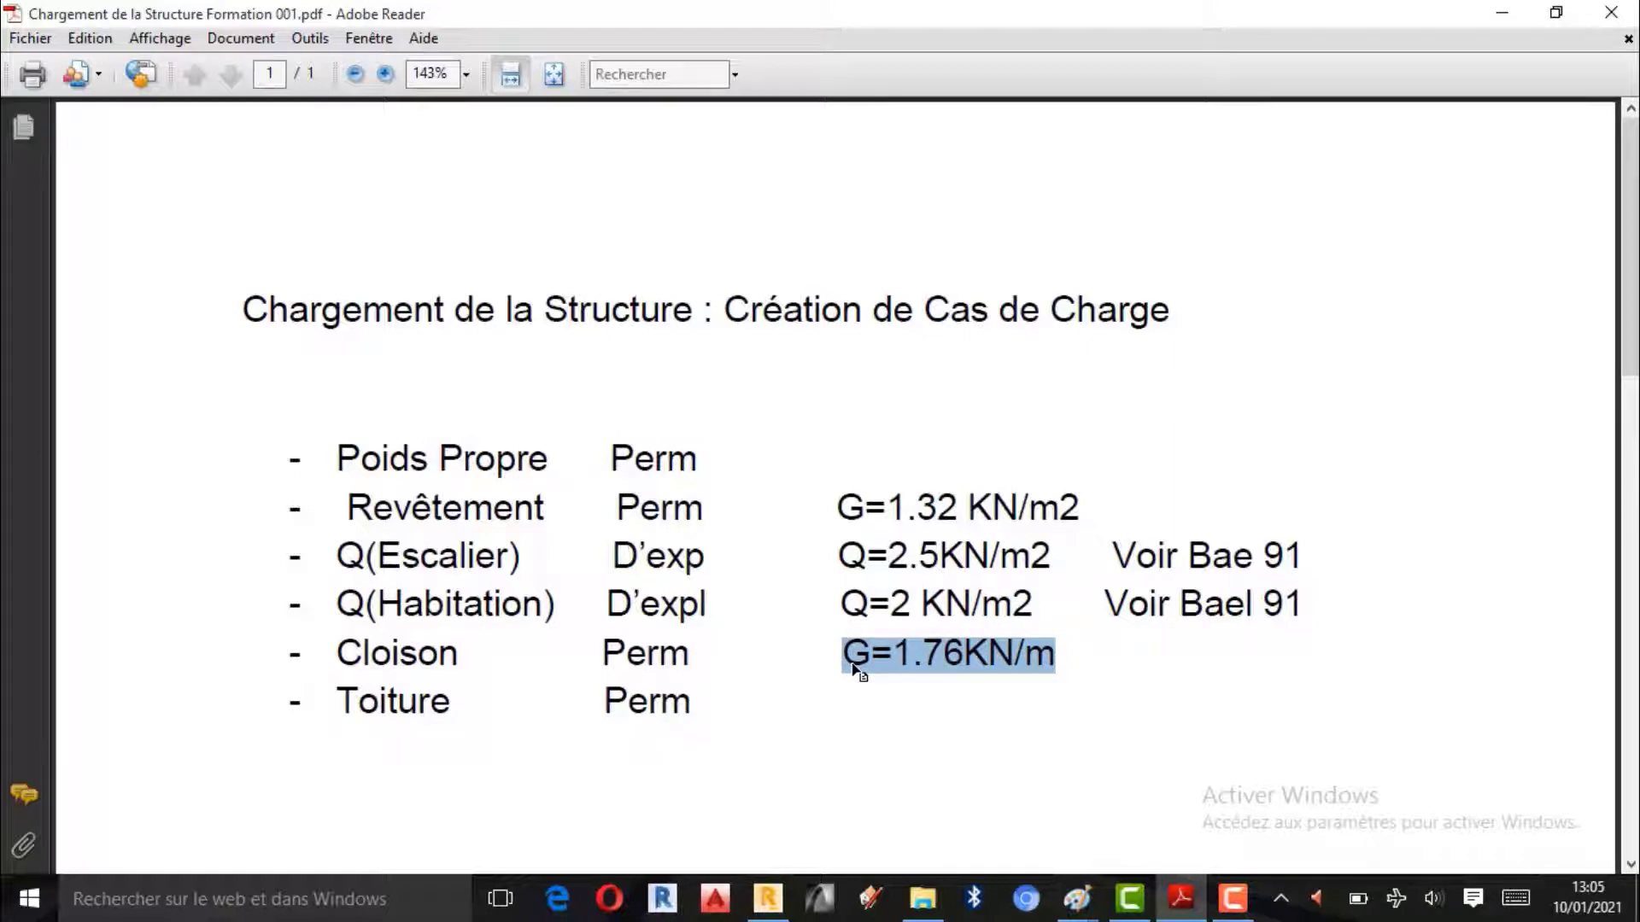
{"action": "left_click", "coordinate": [1503, 13]}
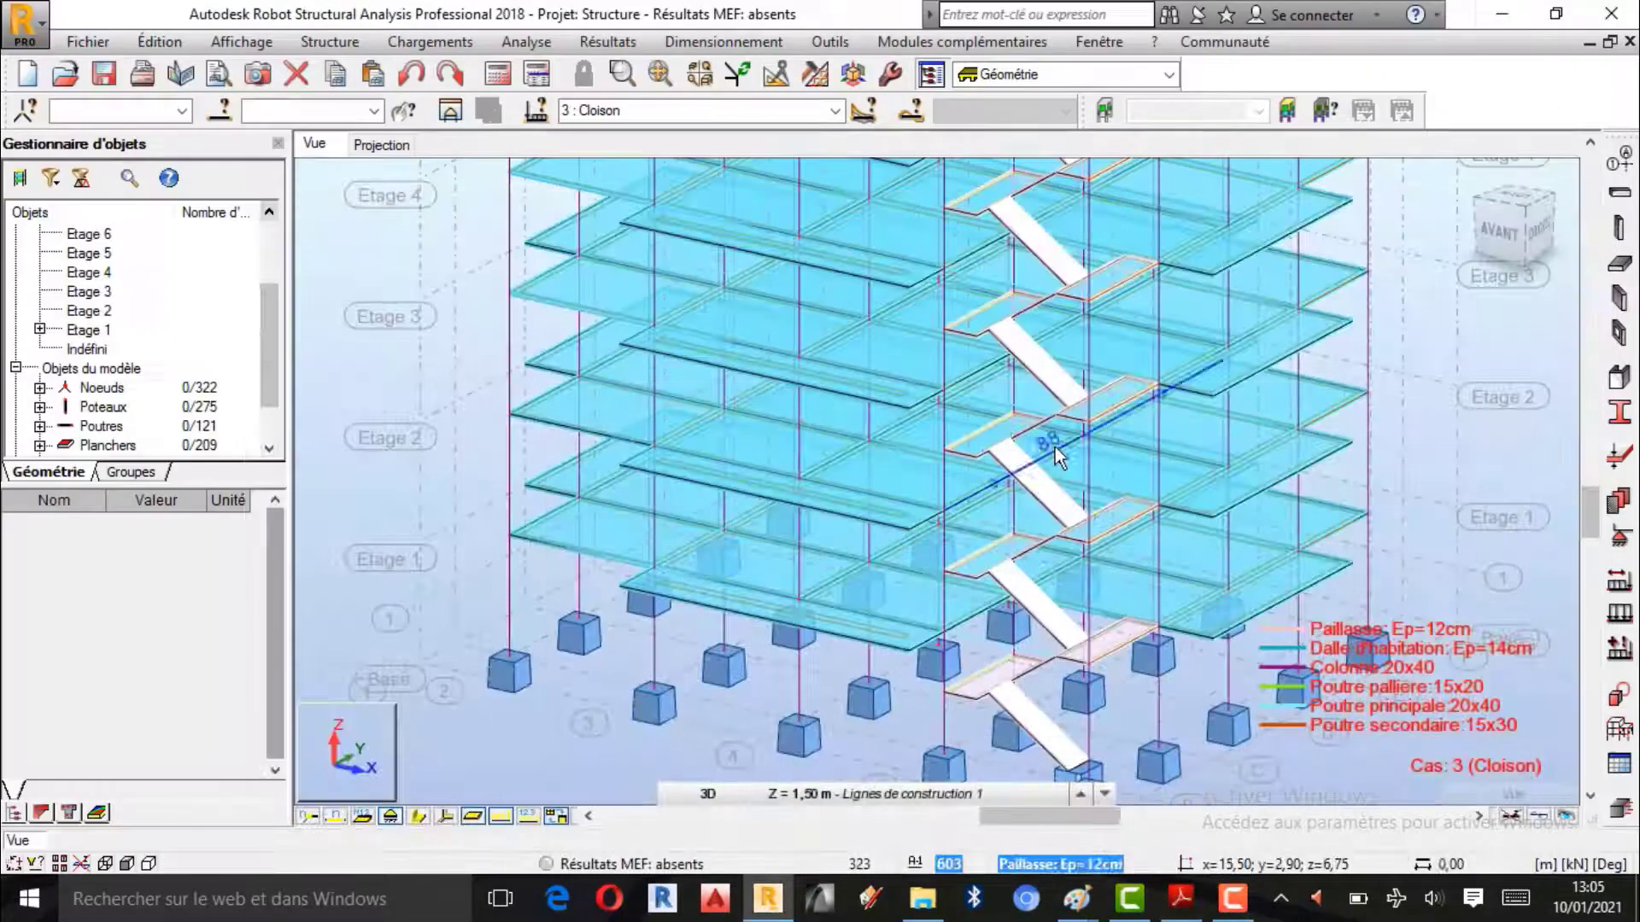
- Start a two-point linear surface load in the Cloison case and set its P1 Z value to -1.76 kN/m
{"action": "left_click", "coordinate": [1620, 613]}
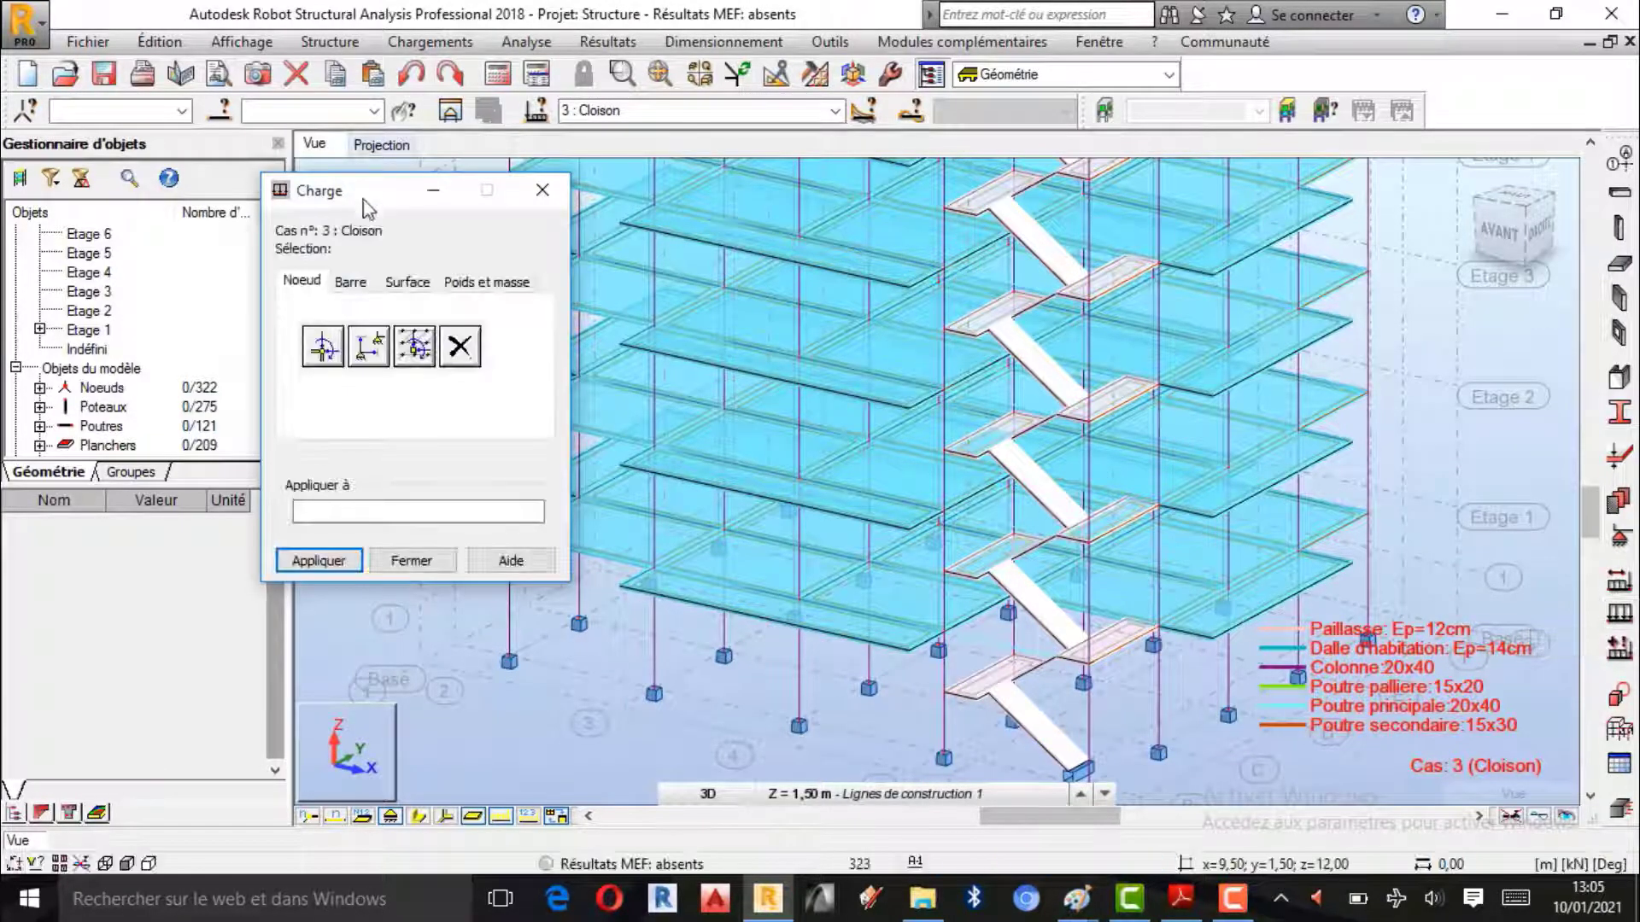
{"action": "left_click", "coordinate": [400, 285]}
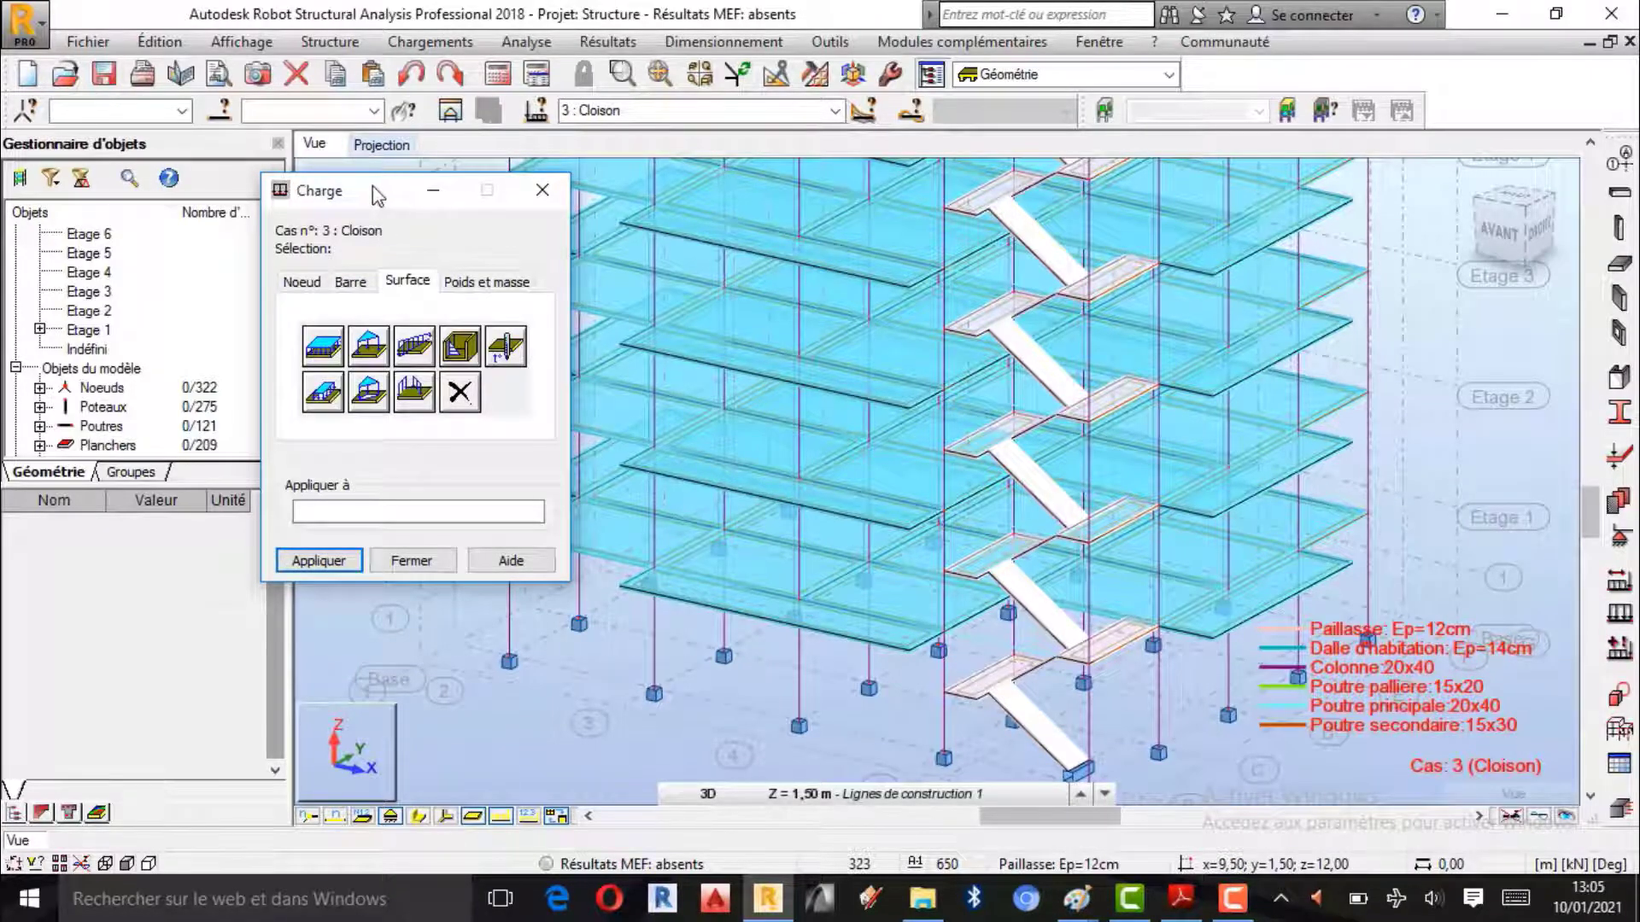
{"action": "left_click_drag", "start_coordinate": [378, 195], "coordinate": [254, 197]}
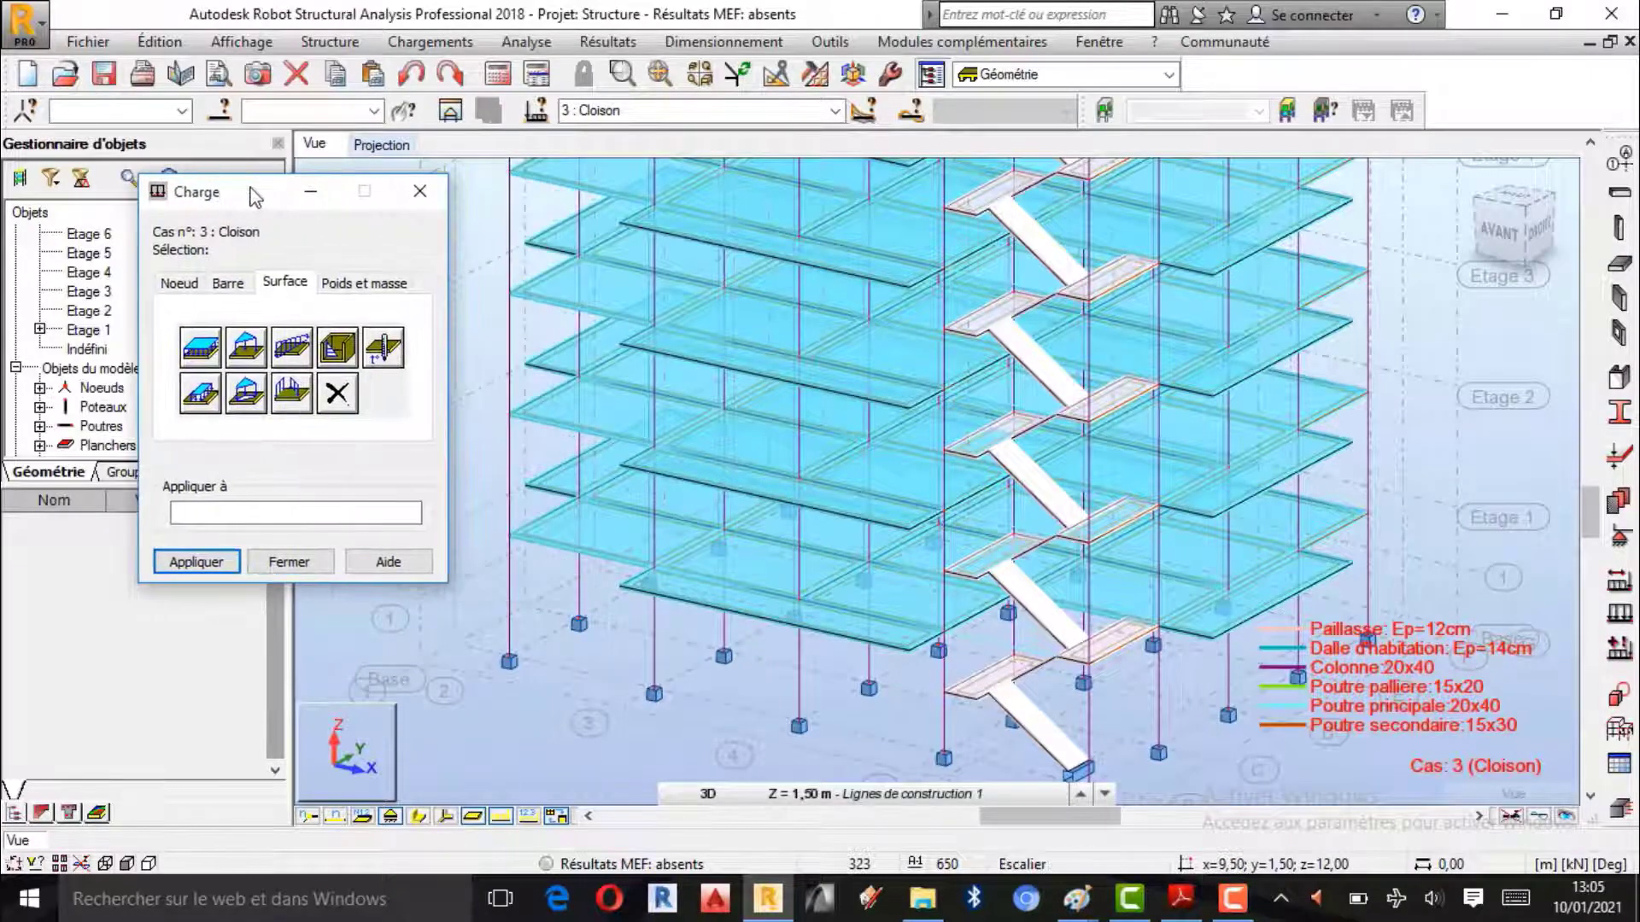
{"action": "left_click", "coordinate": [284, 352]}
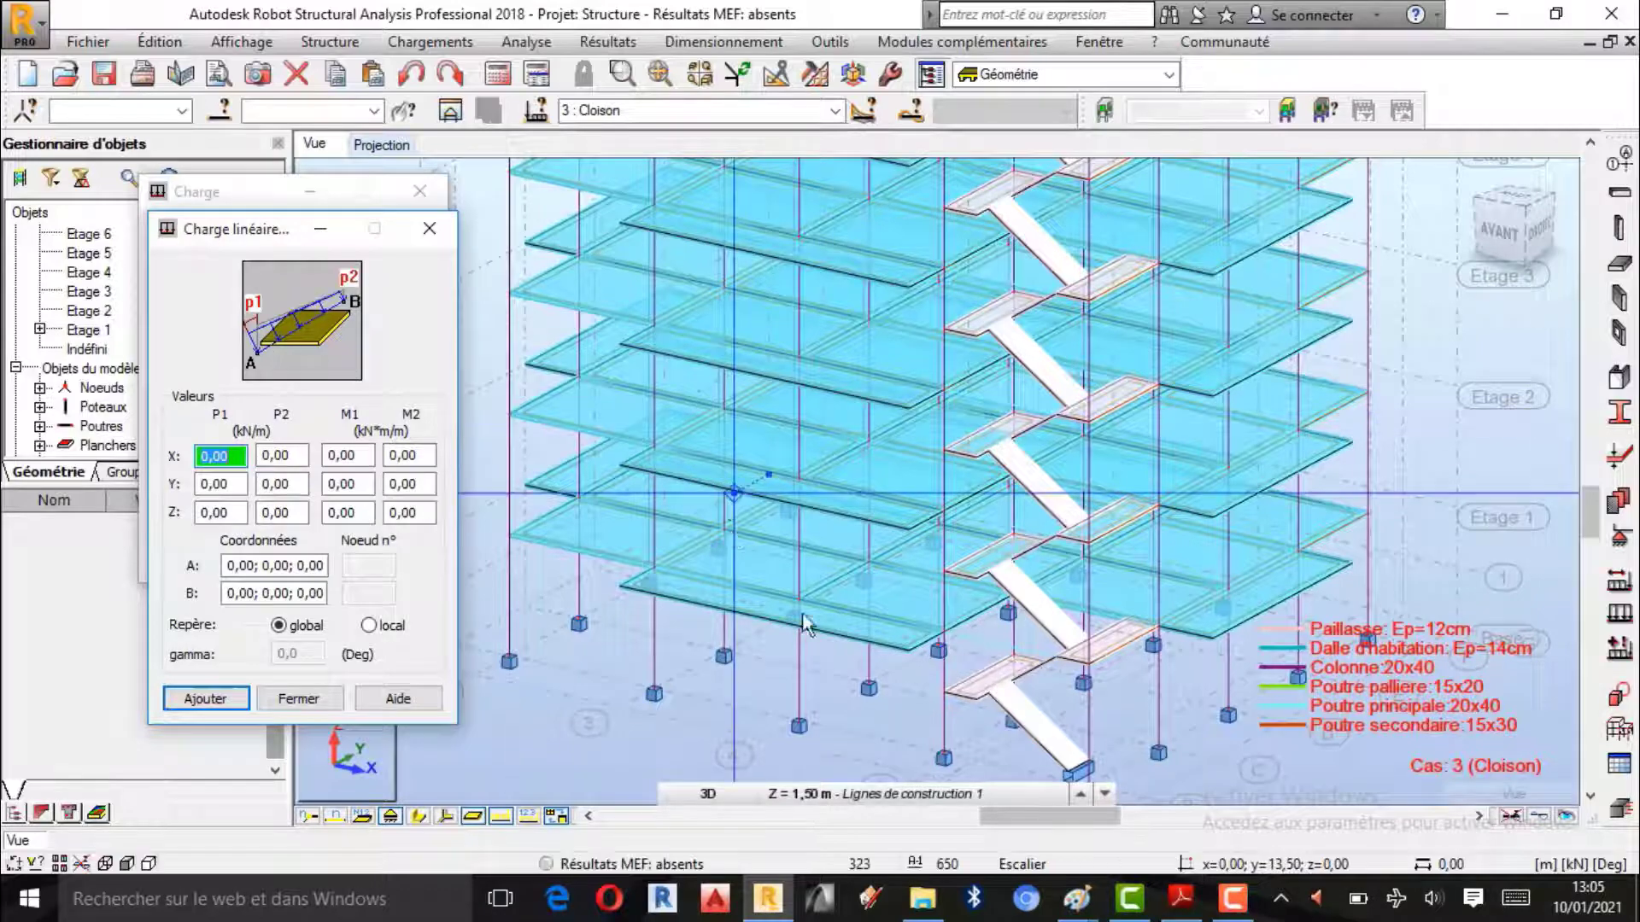
{"action": "mouse_move", "coordinate": [1081, 907]}
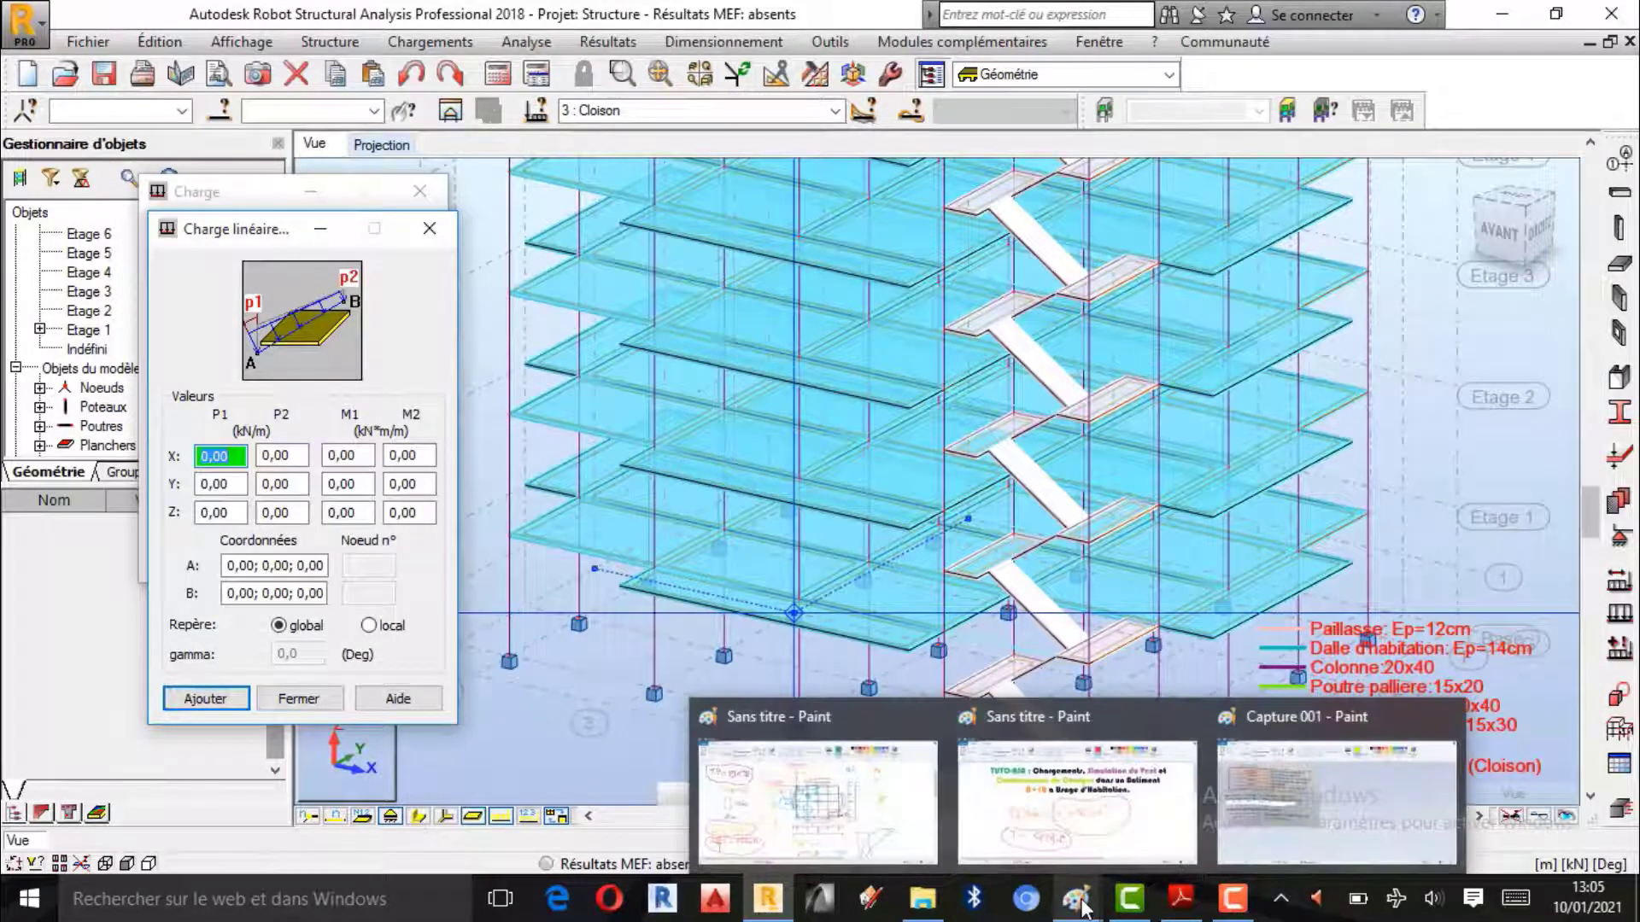
{"action": "mouse_move", "coordinate": [1046, 815]}
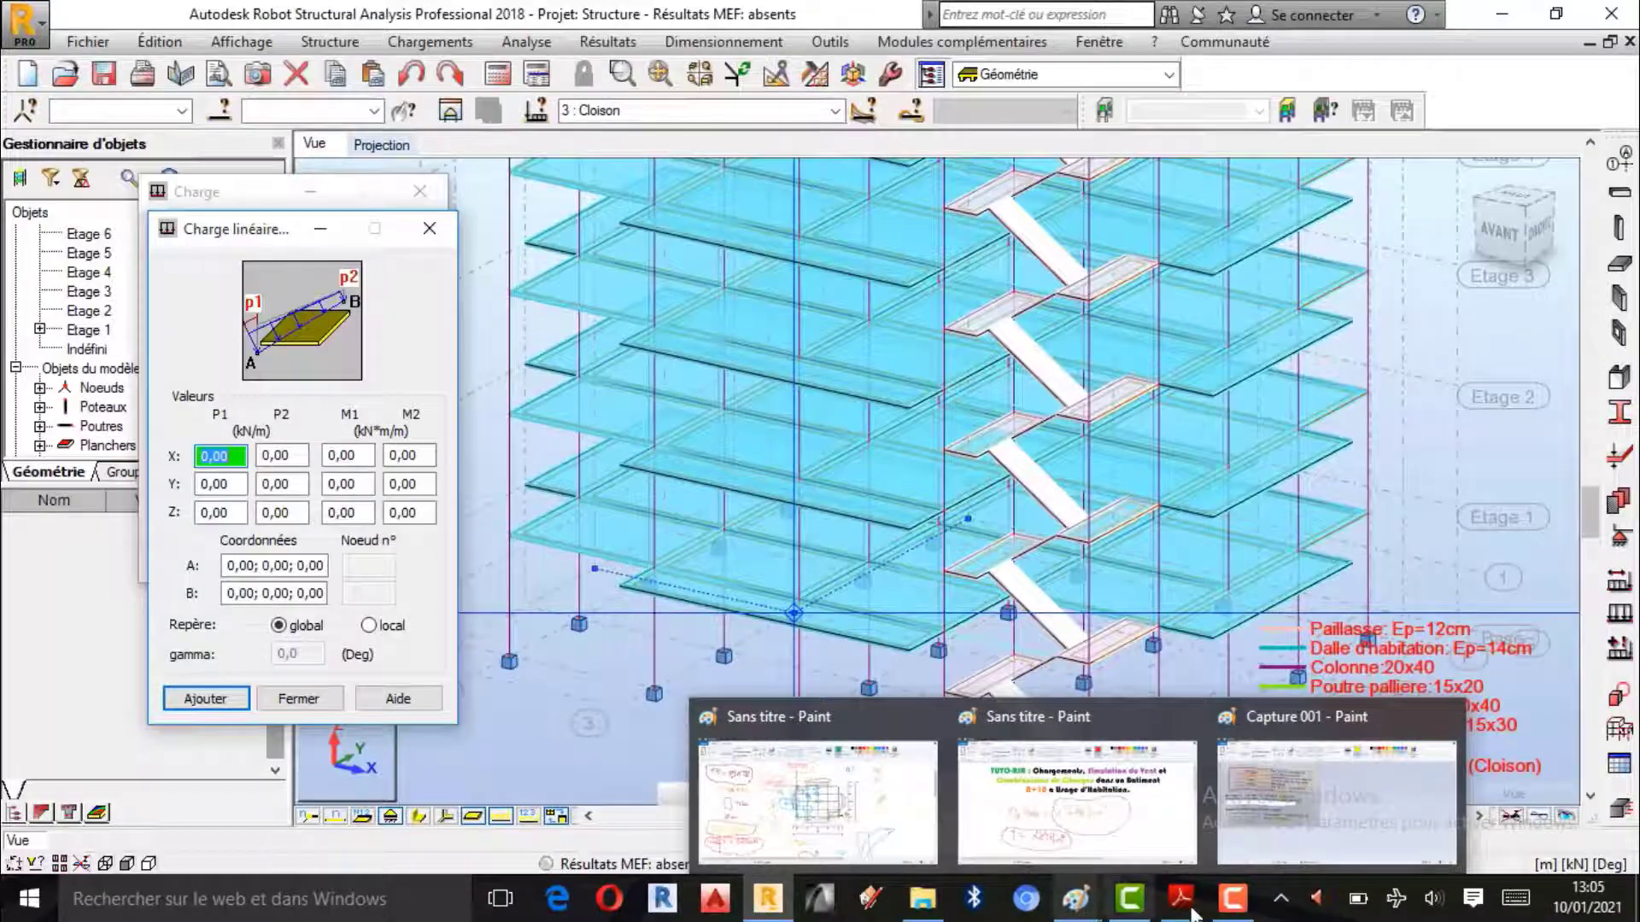
{"action": "mouse_move", "coordinate": [1188, 907]}
{"action": "mouse_move", "coordinate": [1228, 822]}
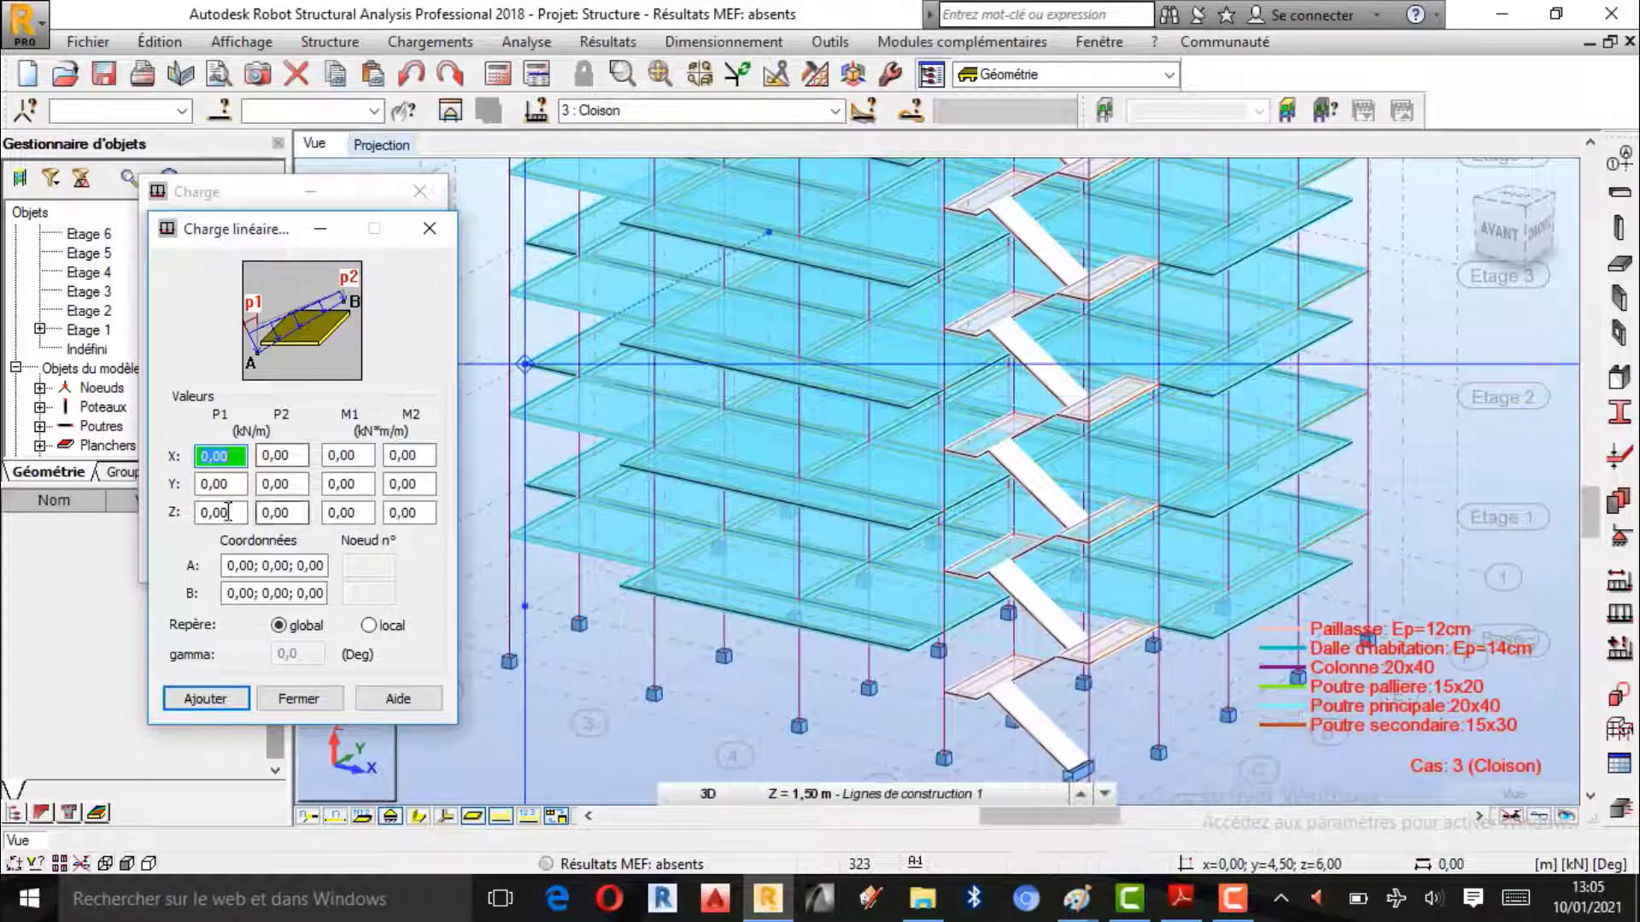
{"action": "double_click", "coordinate": [224, 513]}
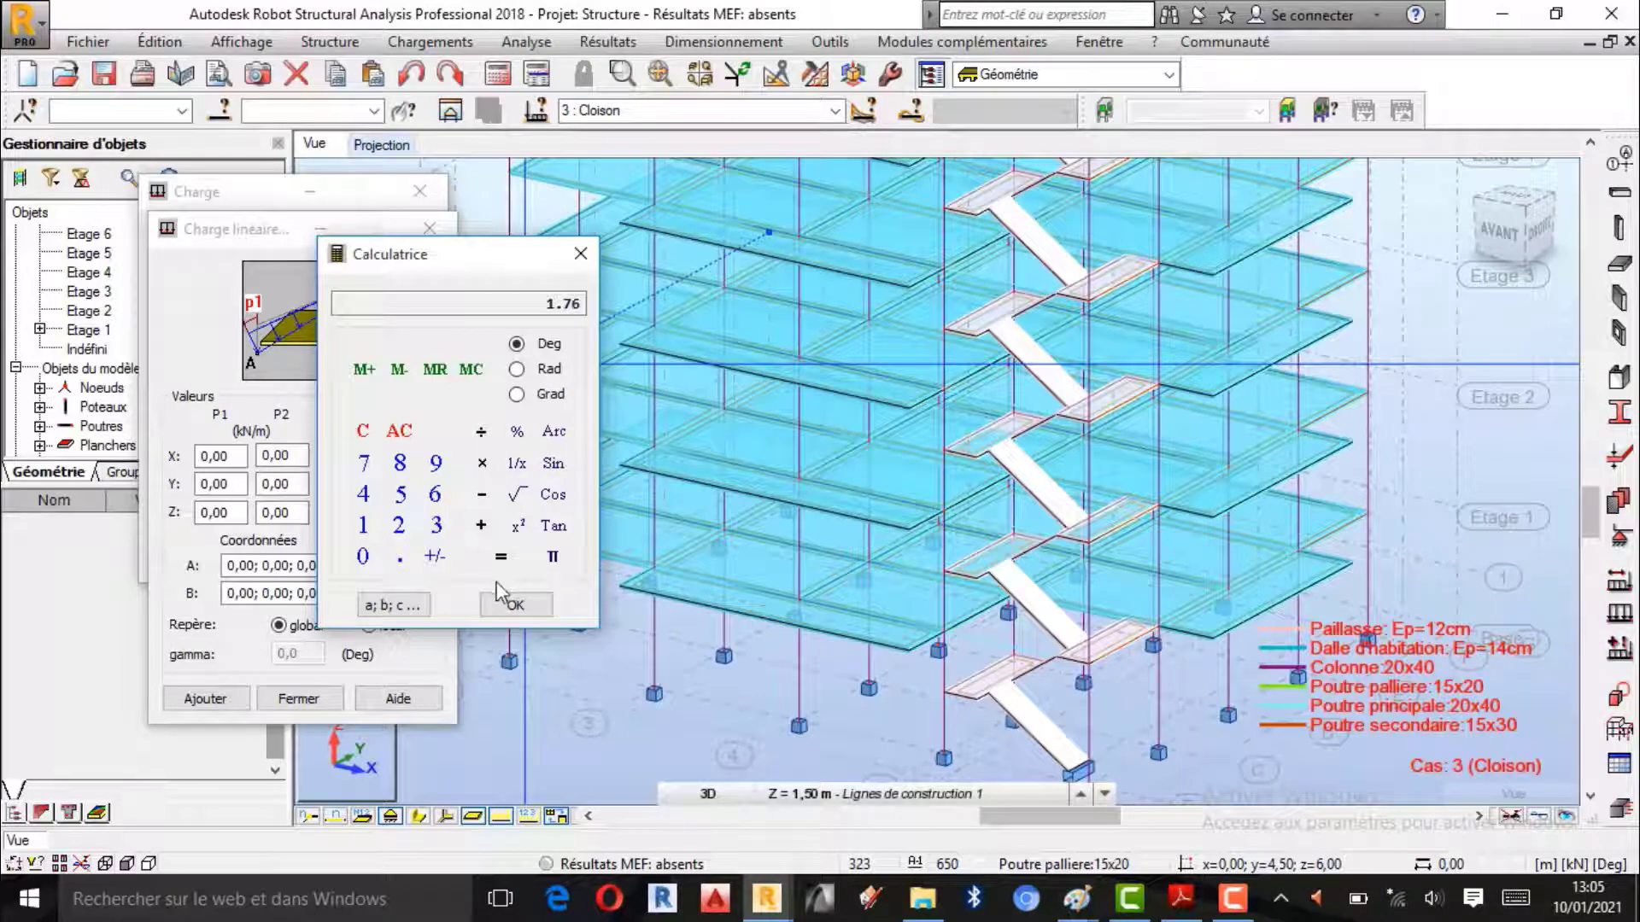
{"action": "left_click", "coordinate": [512, 603]}
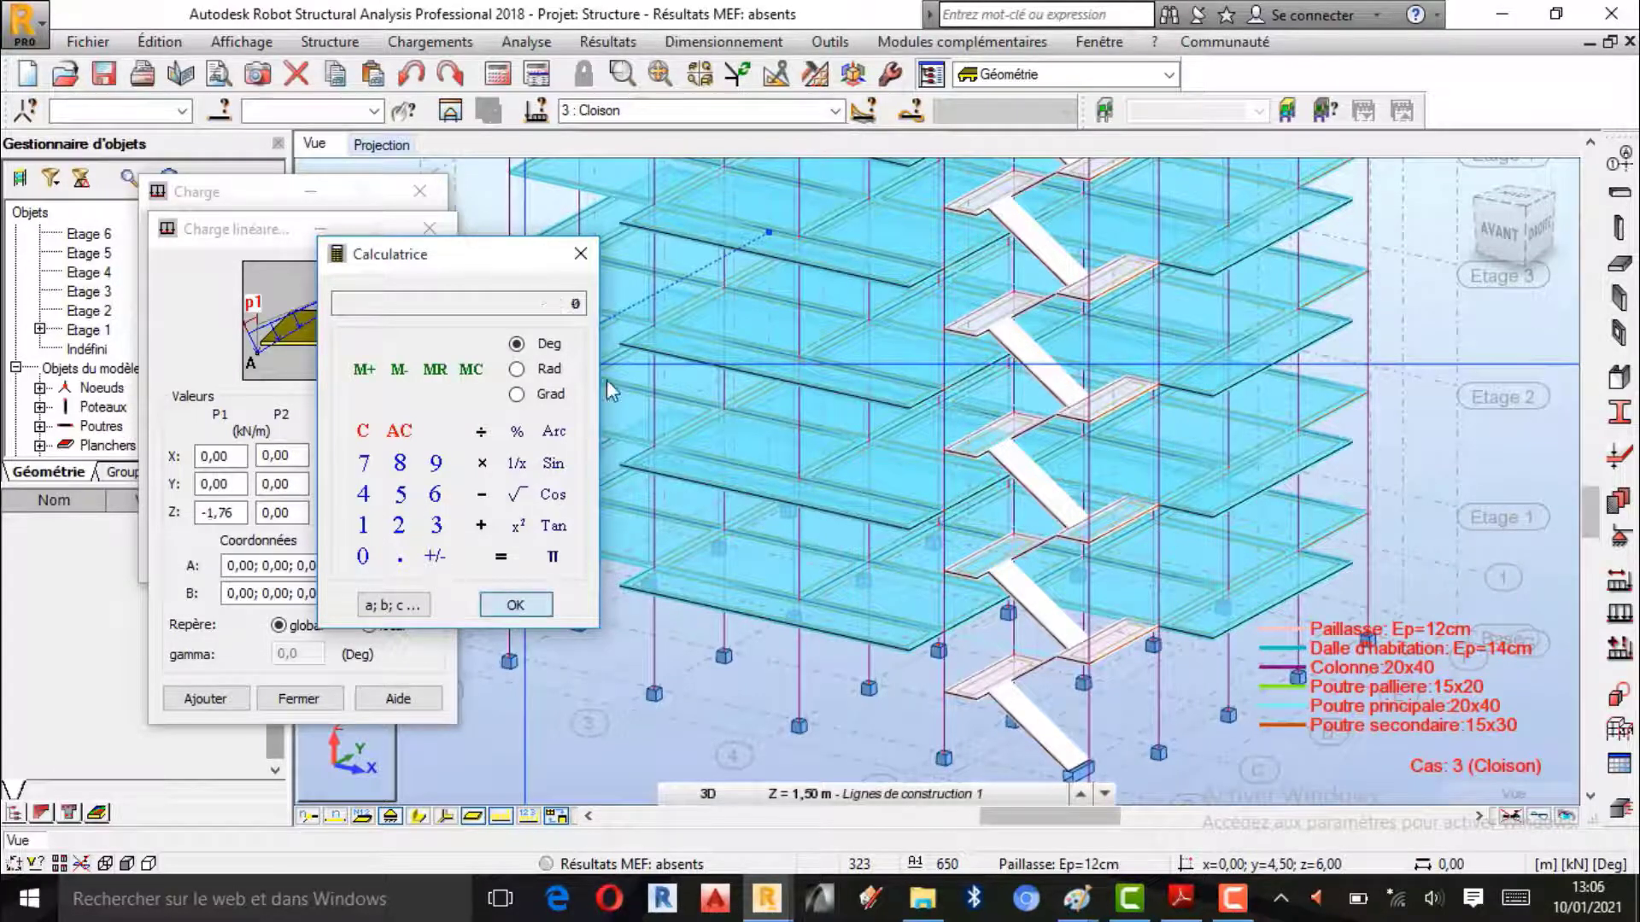
{"action": "left_click", "coordinate": [579, 257]}
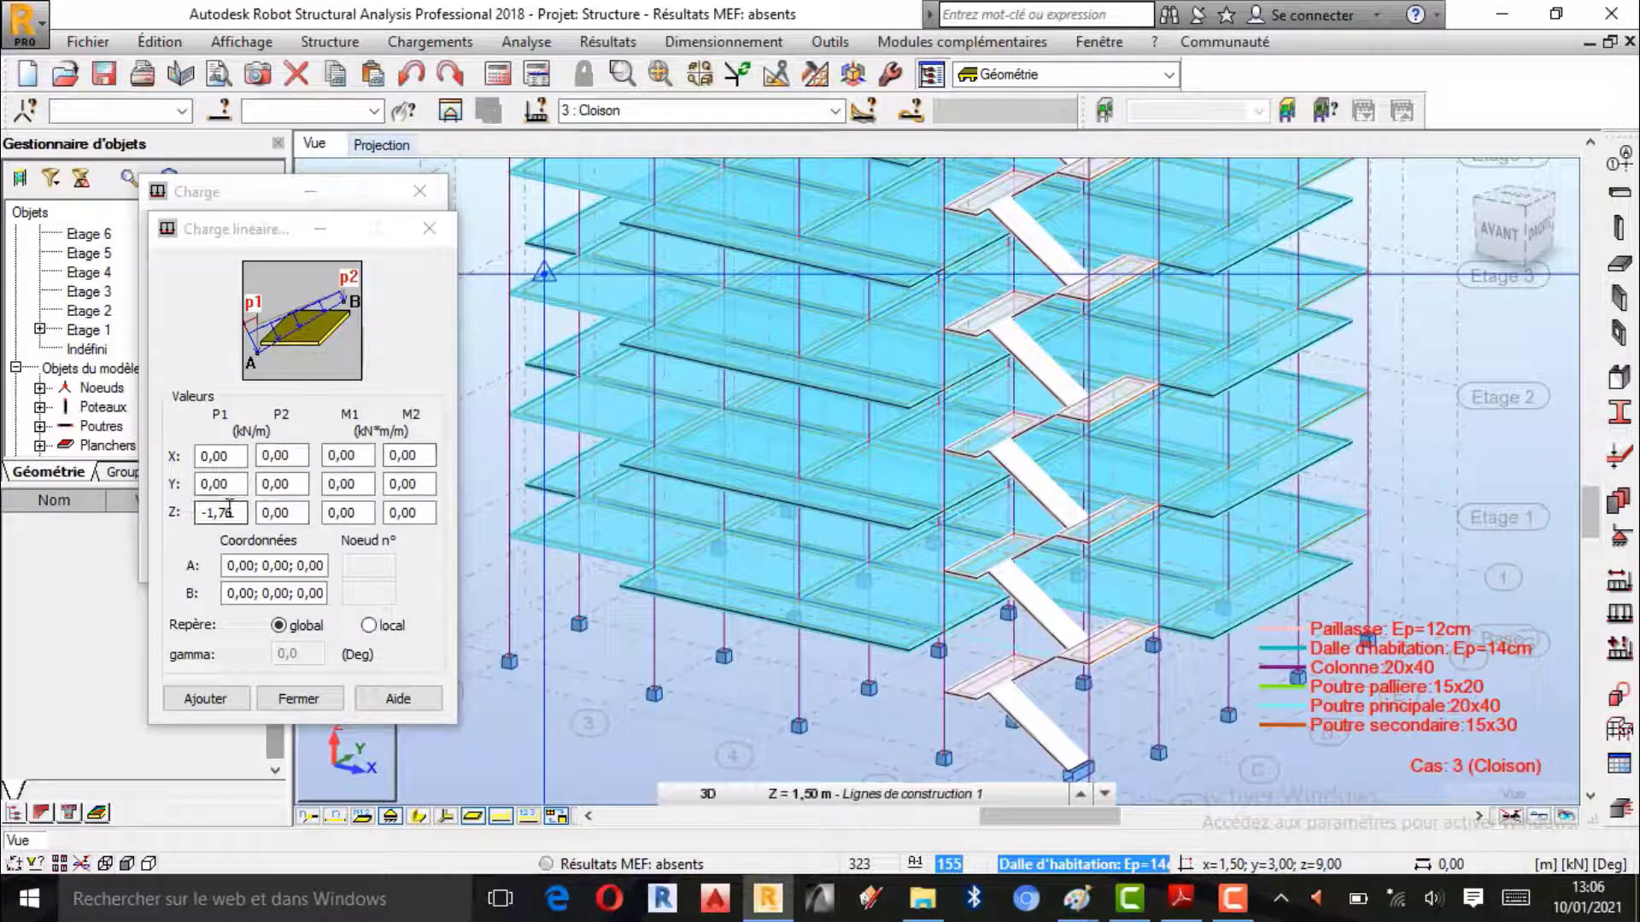
- Set the linear load's P2 Z value to -1.76 kN/m
{"action": "double_click", "coordinate": [292, 513]}
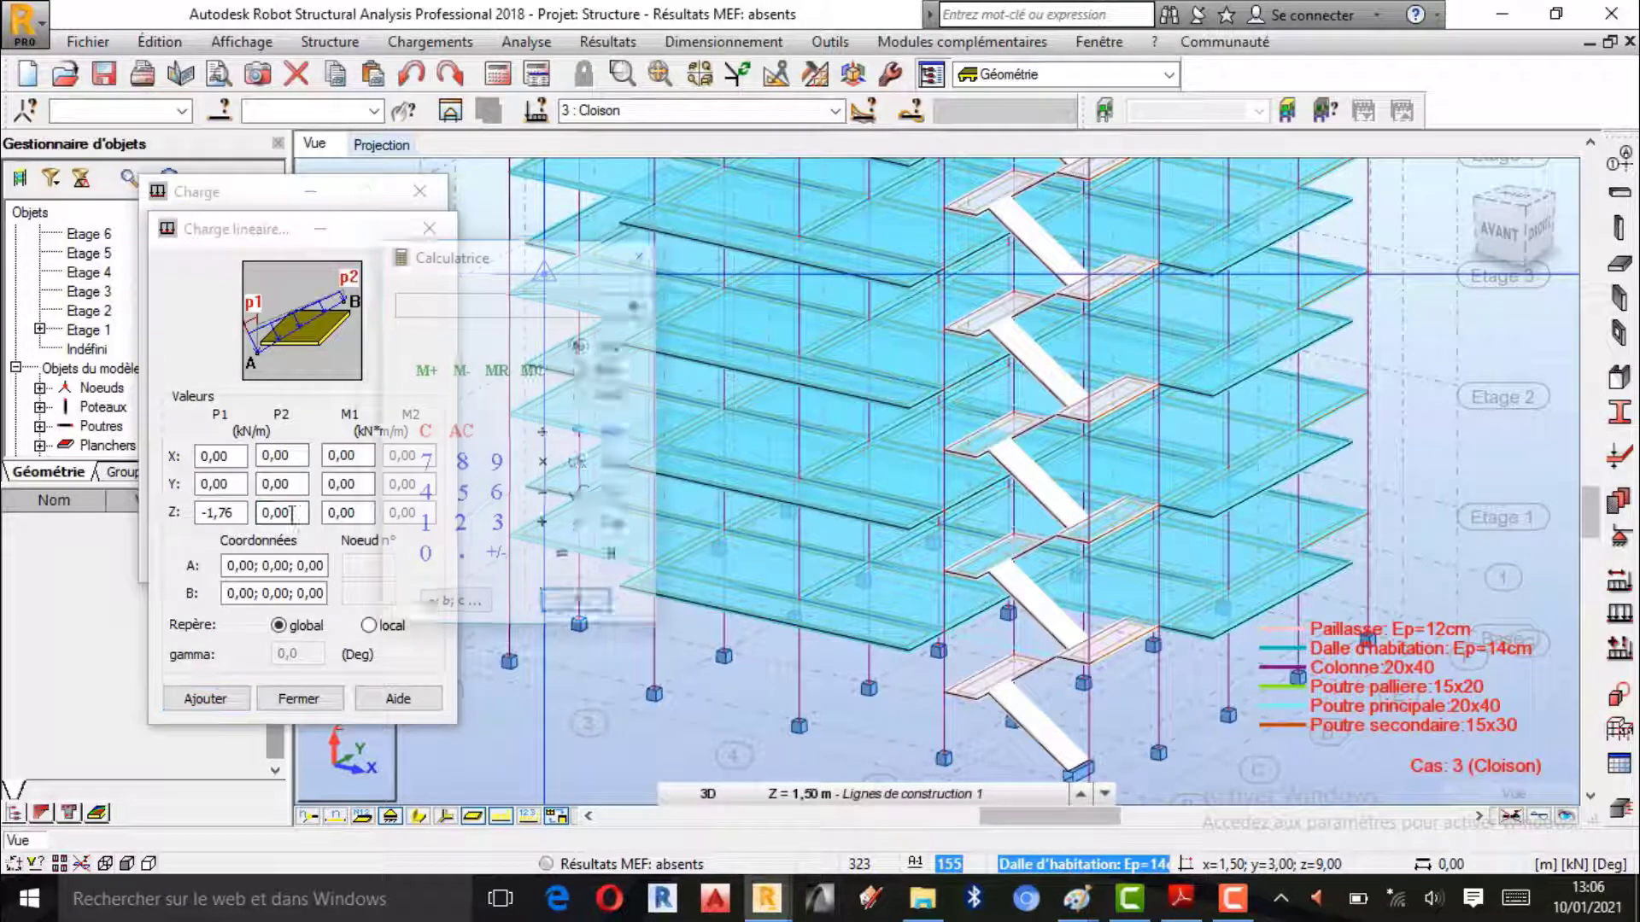
{"action": "left_click", "coordinate": [424, 526]}
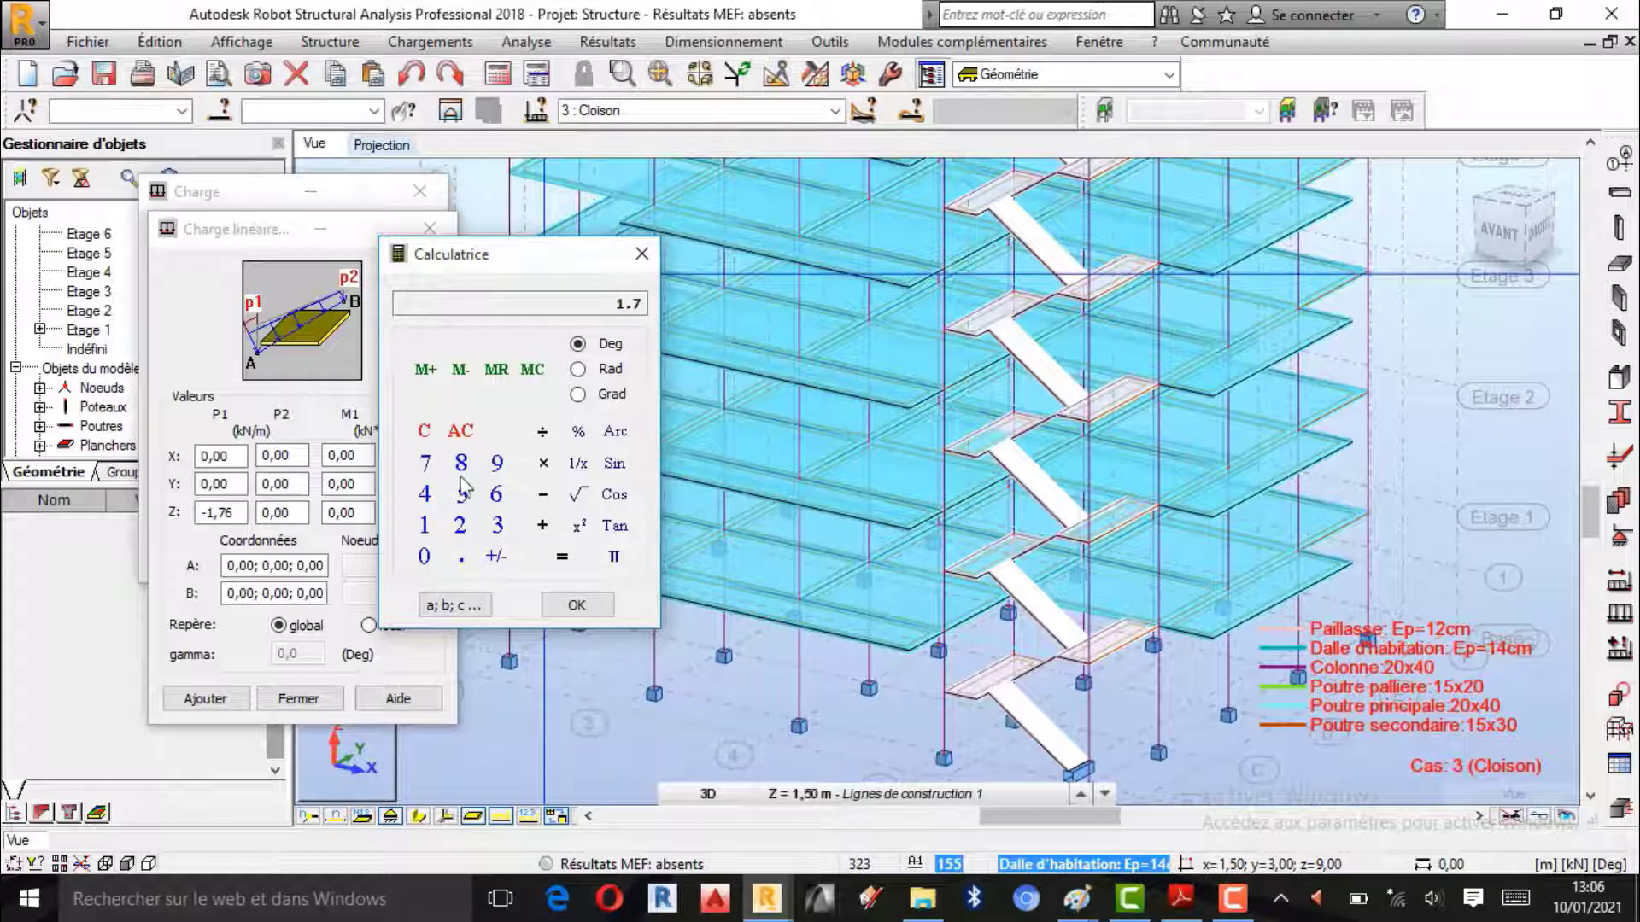
{"action": "left_click", "coordinate": [579, 607]}
{"action": "left_click", "coordinate": [641, 253]}
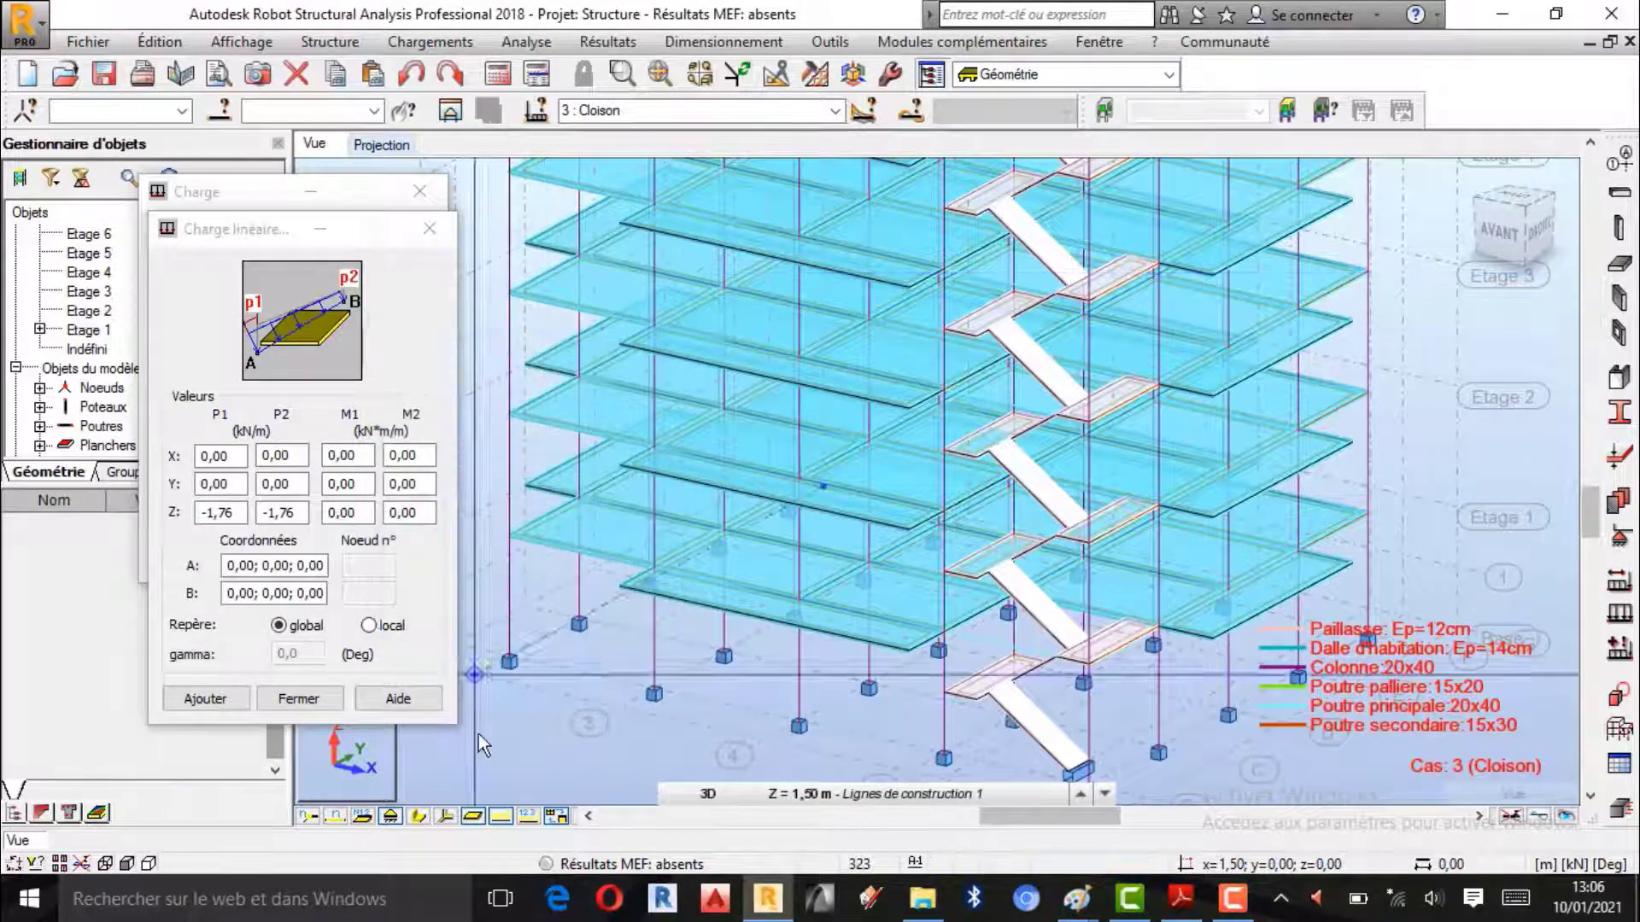
- Add the linear load along the first-floor front beam line from A (1.50; 1.50; 3.00) to B (17.50; 1.50; 3.00)
{"action": "scroll", "coordinate": [1196, 688], "scroll_direction": "down", "scroll_amount": 1}
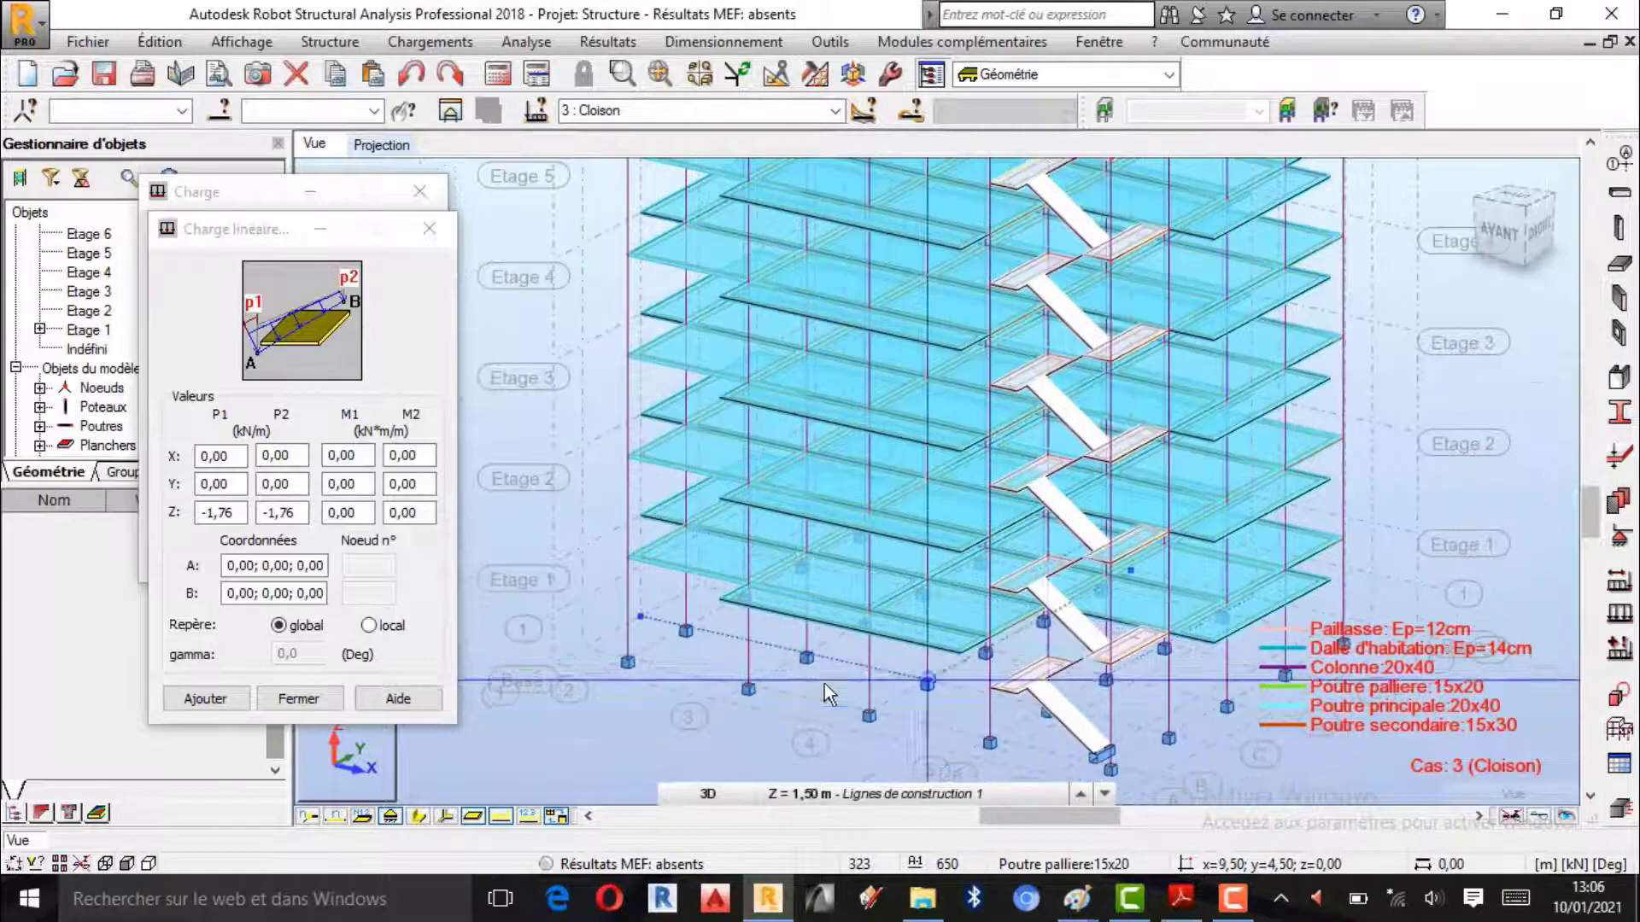
{"action": "scroll", "coordinate": [822, 681], "scroll_direction": "up", "scroll_amount": 1}
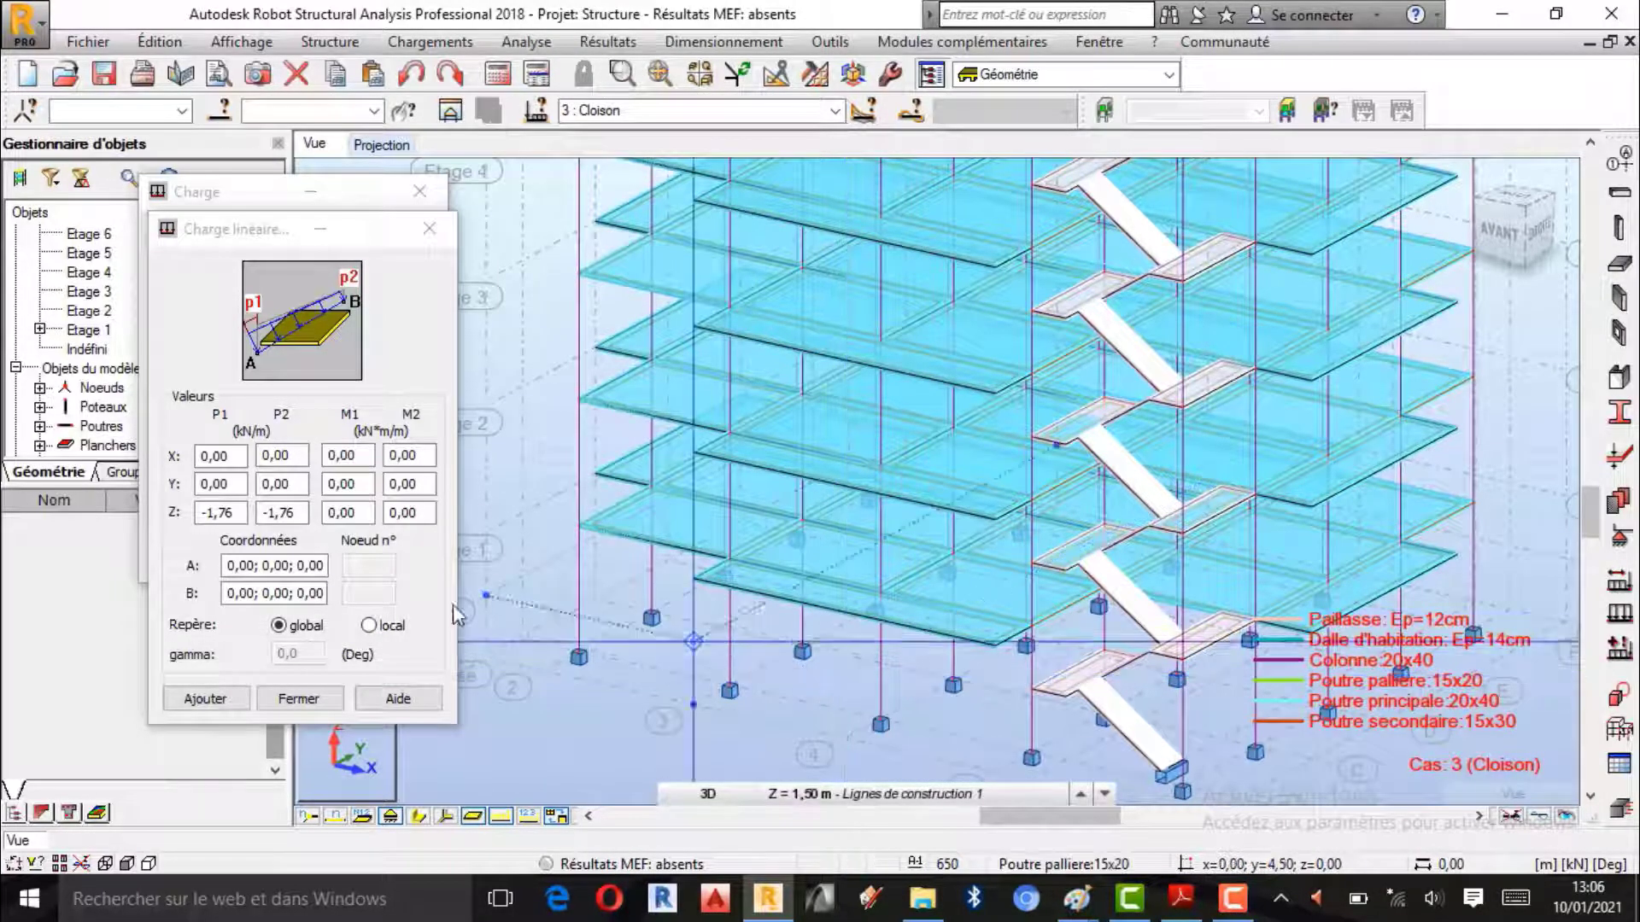
{"action": "left_click", "coordinate": [279, 566]}
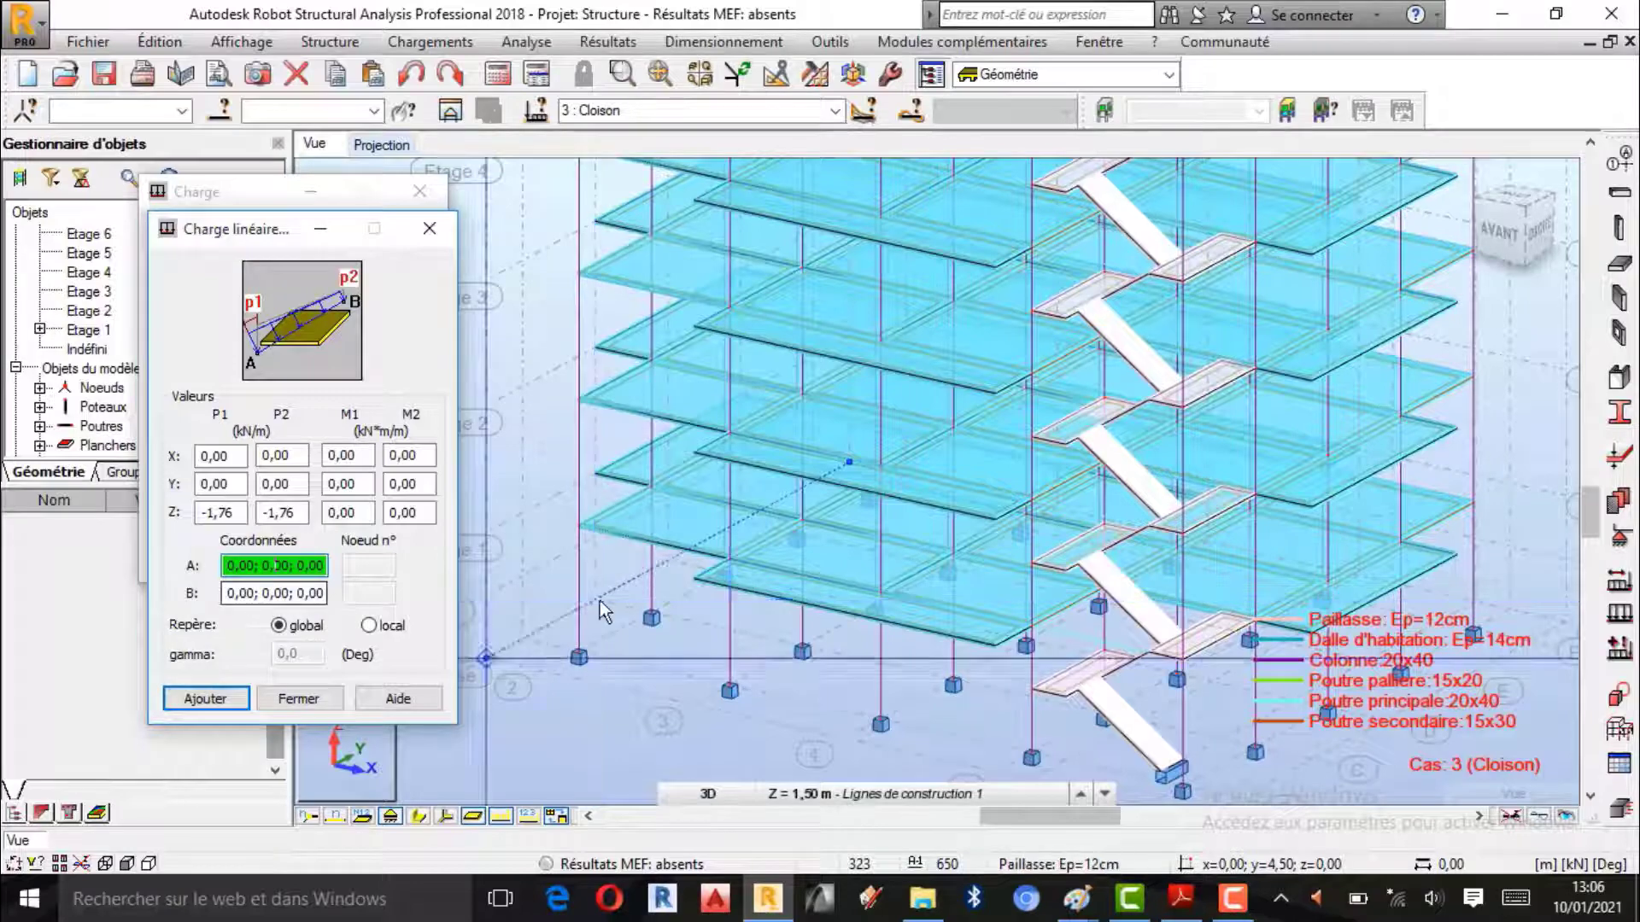
{"action": "scroll", "coordinate": [735, 637], "scroll_direction": "down", "scroll_amount": 2}
{"action": "scroll", "coordinate": [742, 638], "scroll_direction": "up", "scroll_amount": 1}
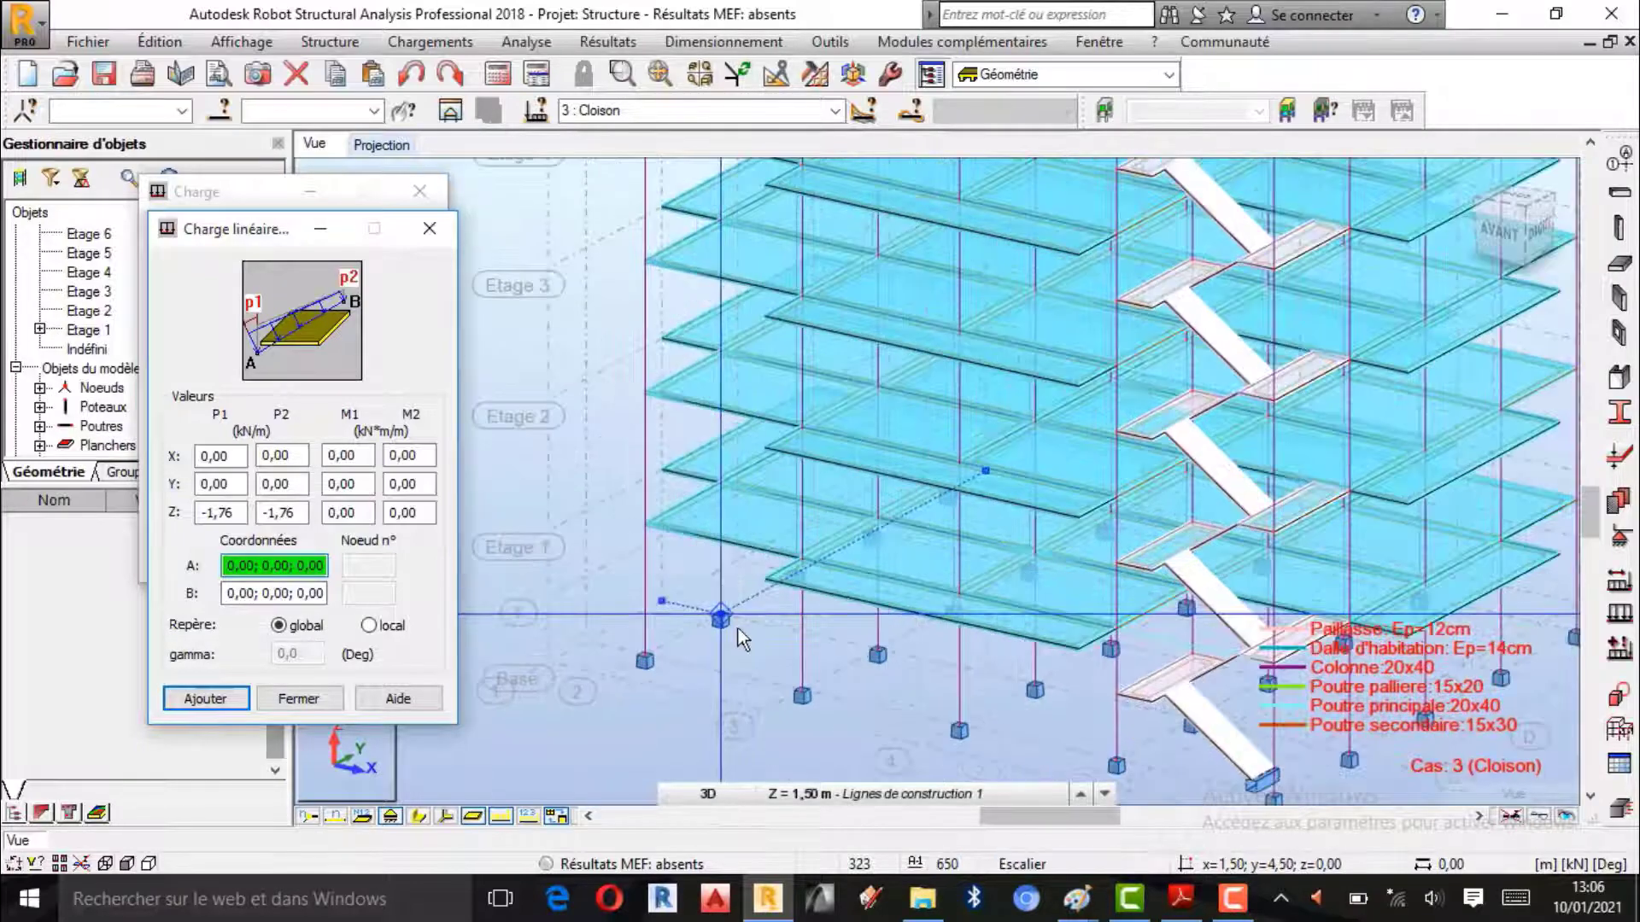
{"action": "left_click", "coordinate": [646, 524]}
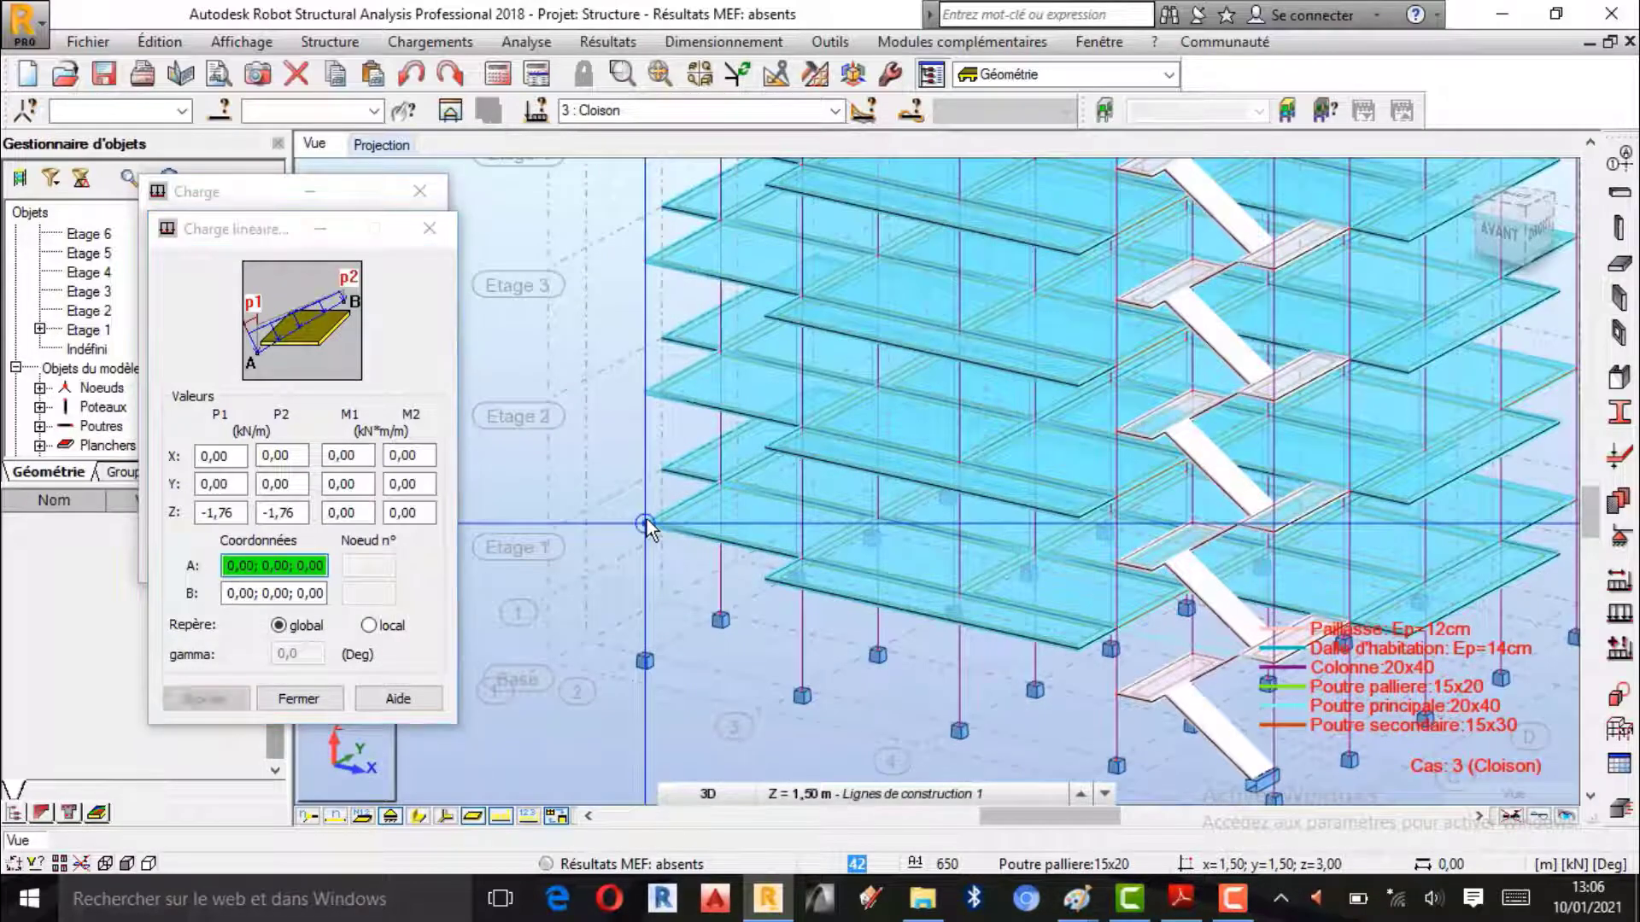
{"action": "scroll", "coordinate": [571, 484], "scroll_direction": "down", "scroll_amount": 2}
{"action": "scroll", "coordinate": [936, 583], "scroll_direction": "up", "scroll_amount": 2}
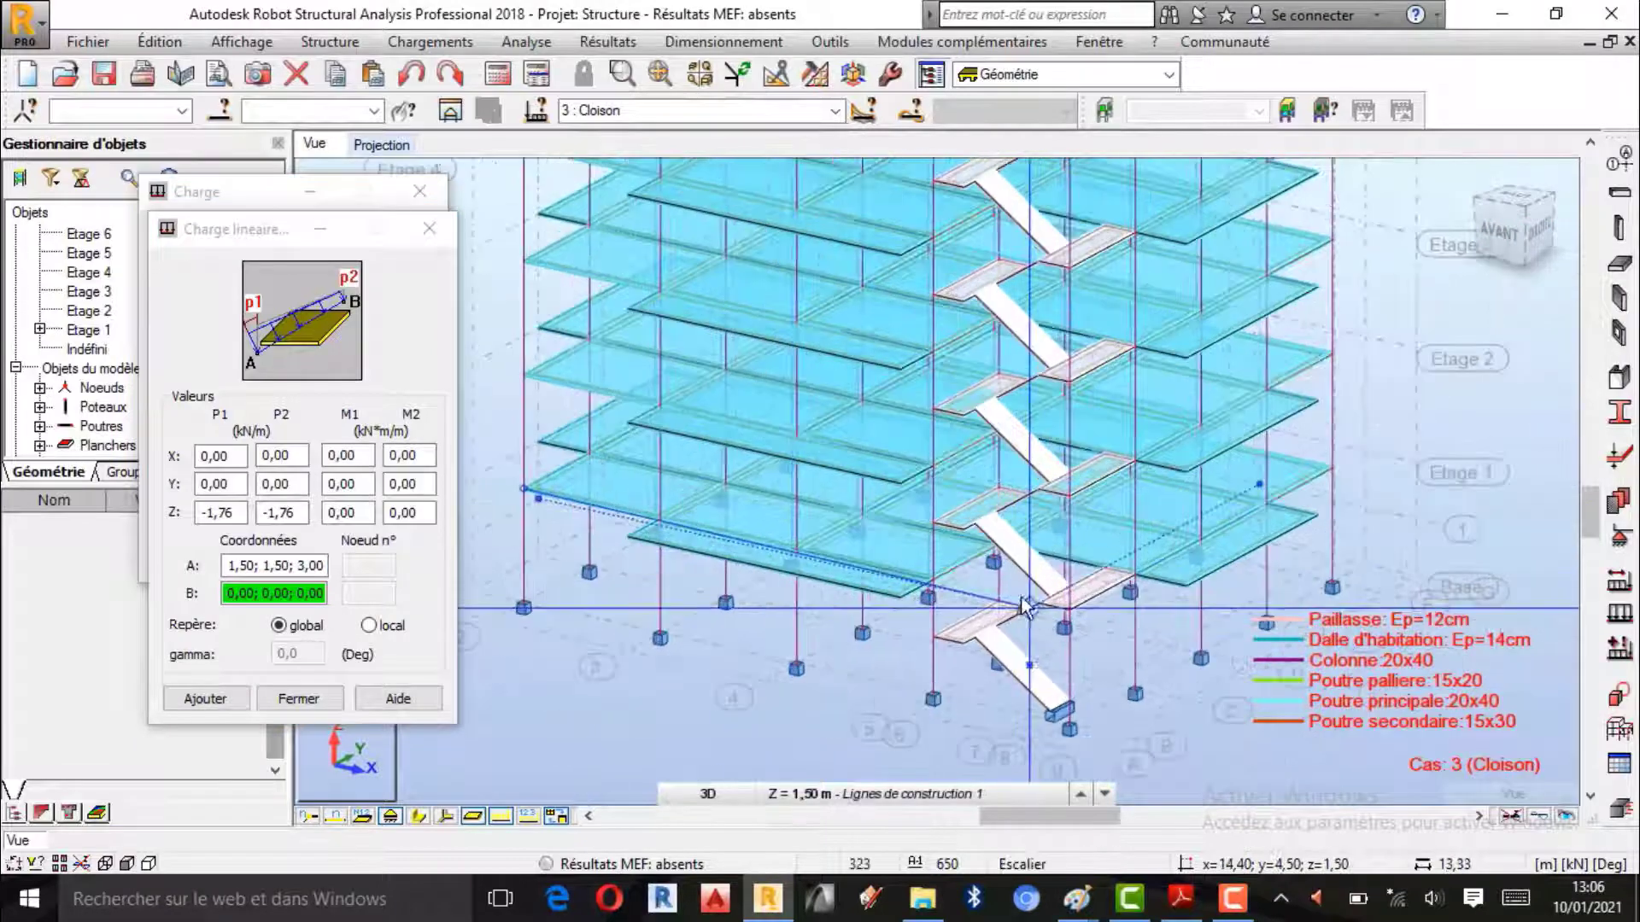
{"action": "left_click", "coordinate": [1065, 609]}
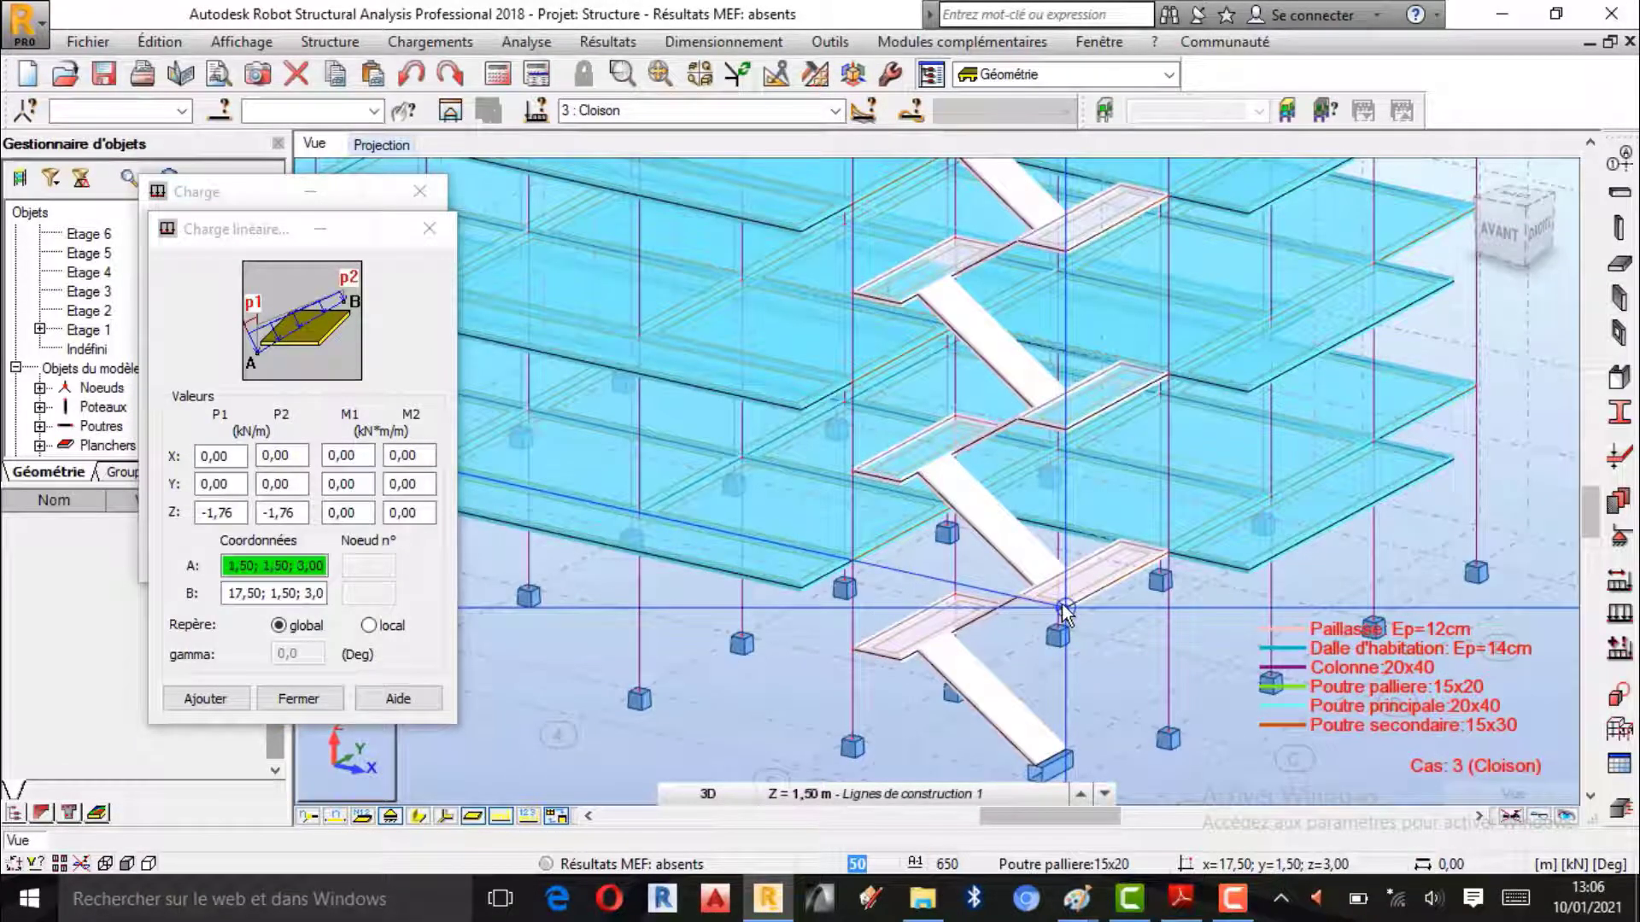
{"action": "left_click", "coordinate": [229, 704]}
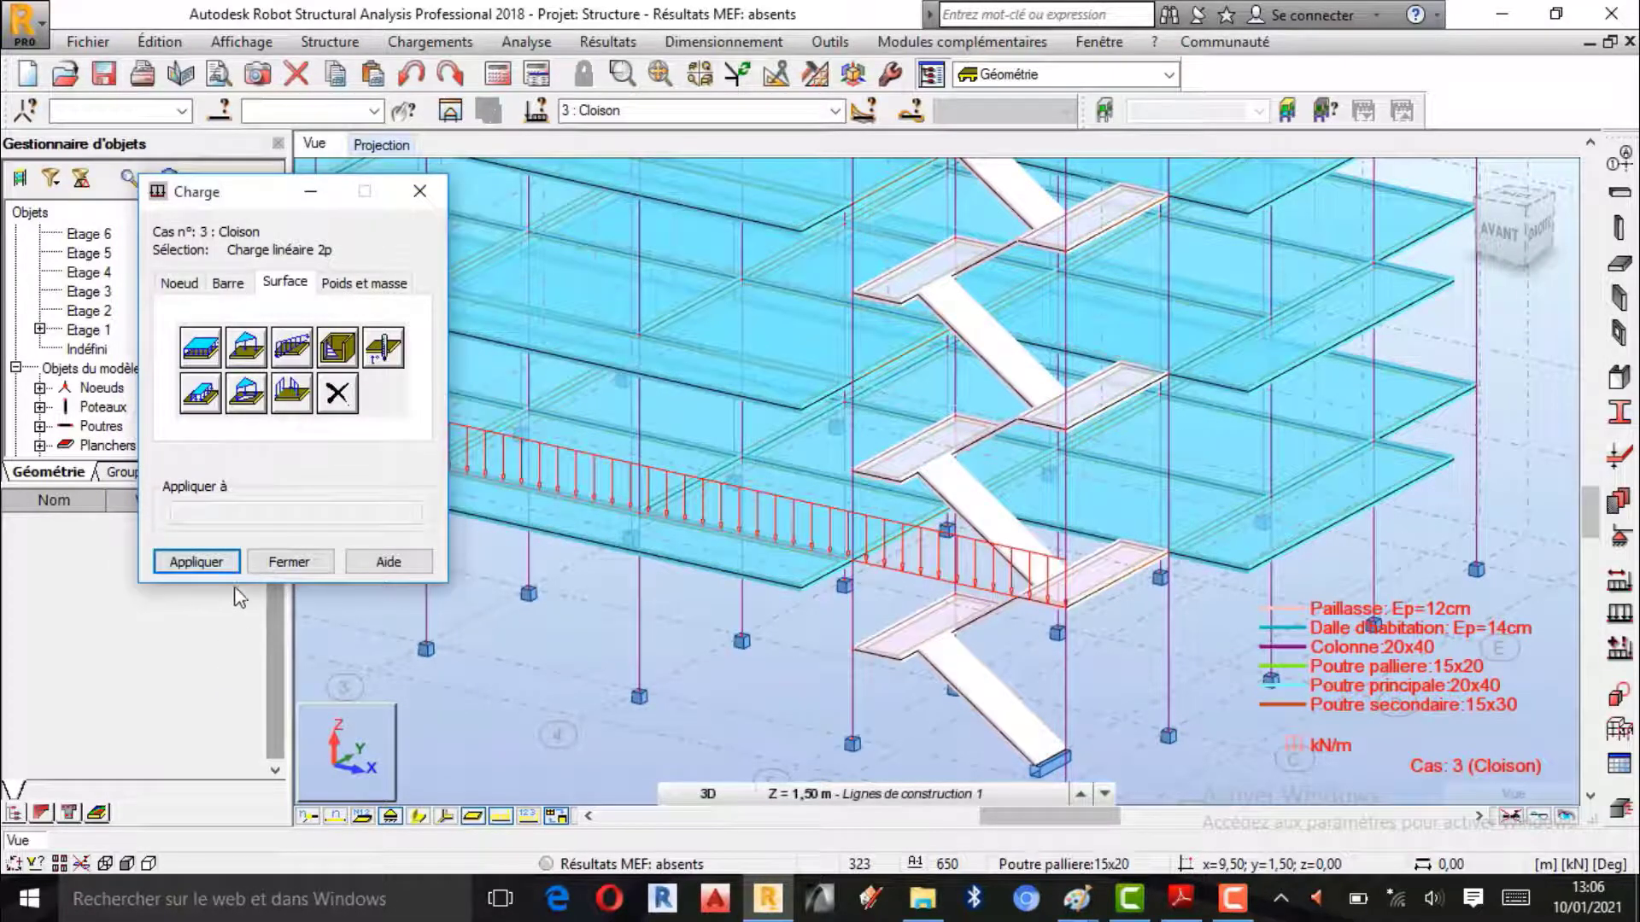
- Try to add a second two-point linear load from the stair-side corner (17.50; 1.50; 3.00) to the far corner (17.50; 13.50; 3.00)
{"action": "scroll", "coordinate": [608, 615], "scroll_direction": "down", "scroll_amount": 5}
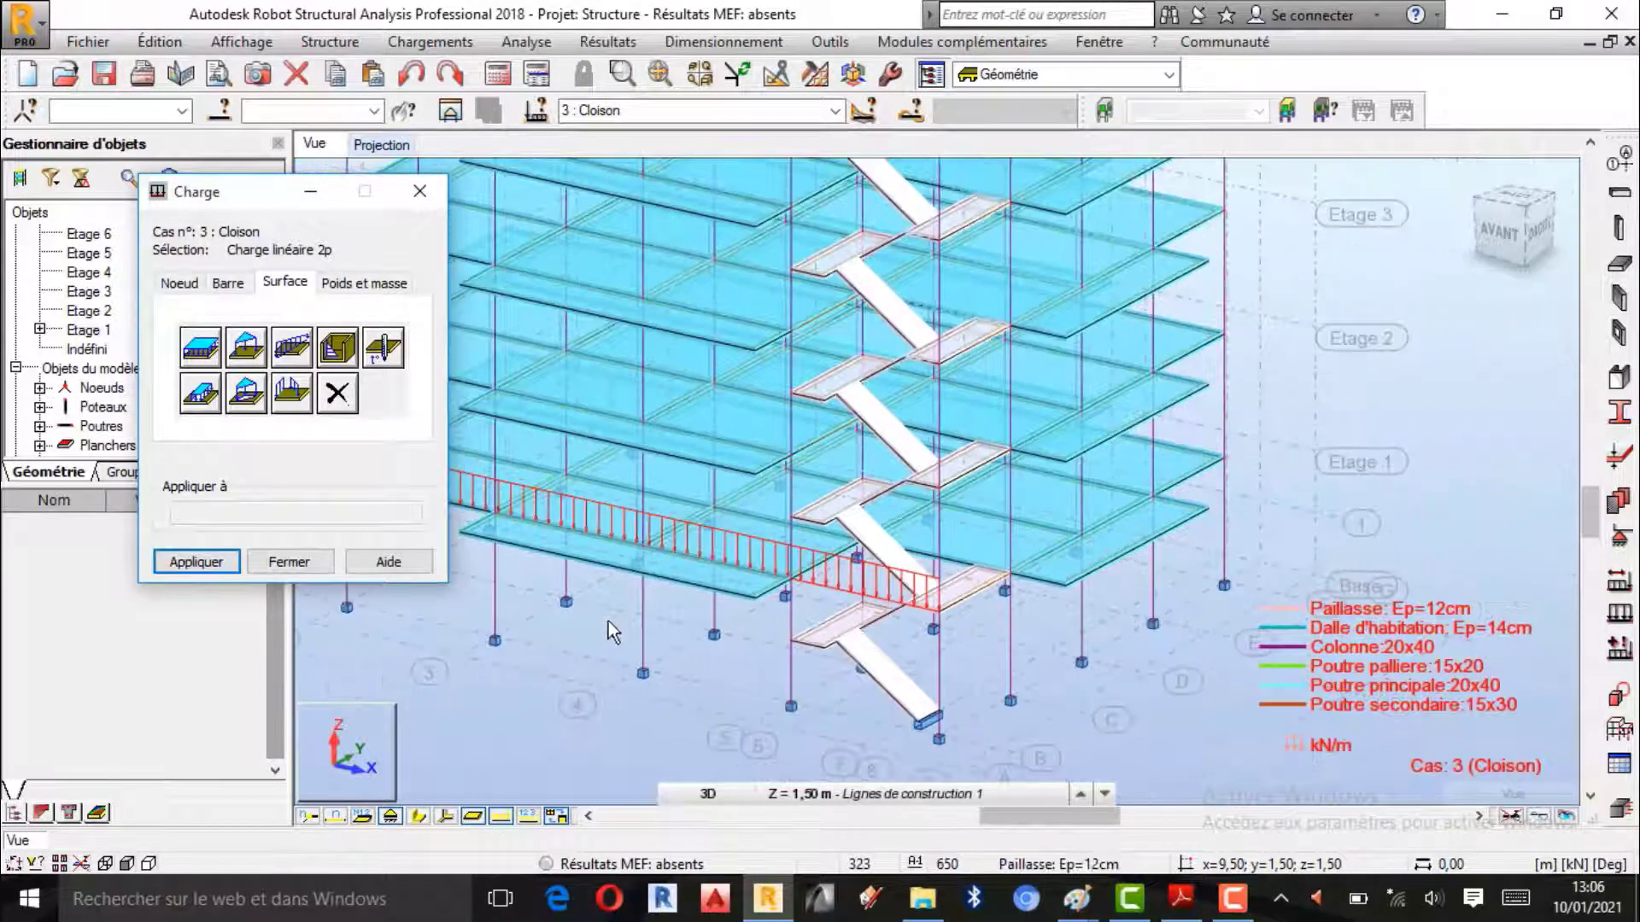
{"action": "left_click", "coordinate": [291, 342]}
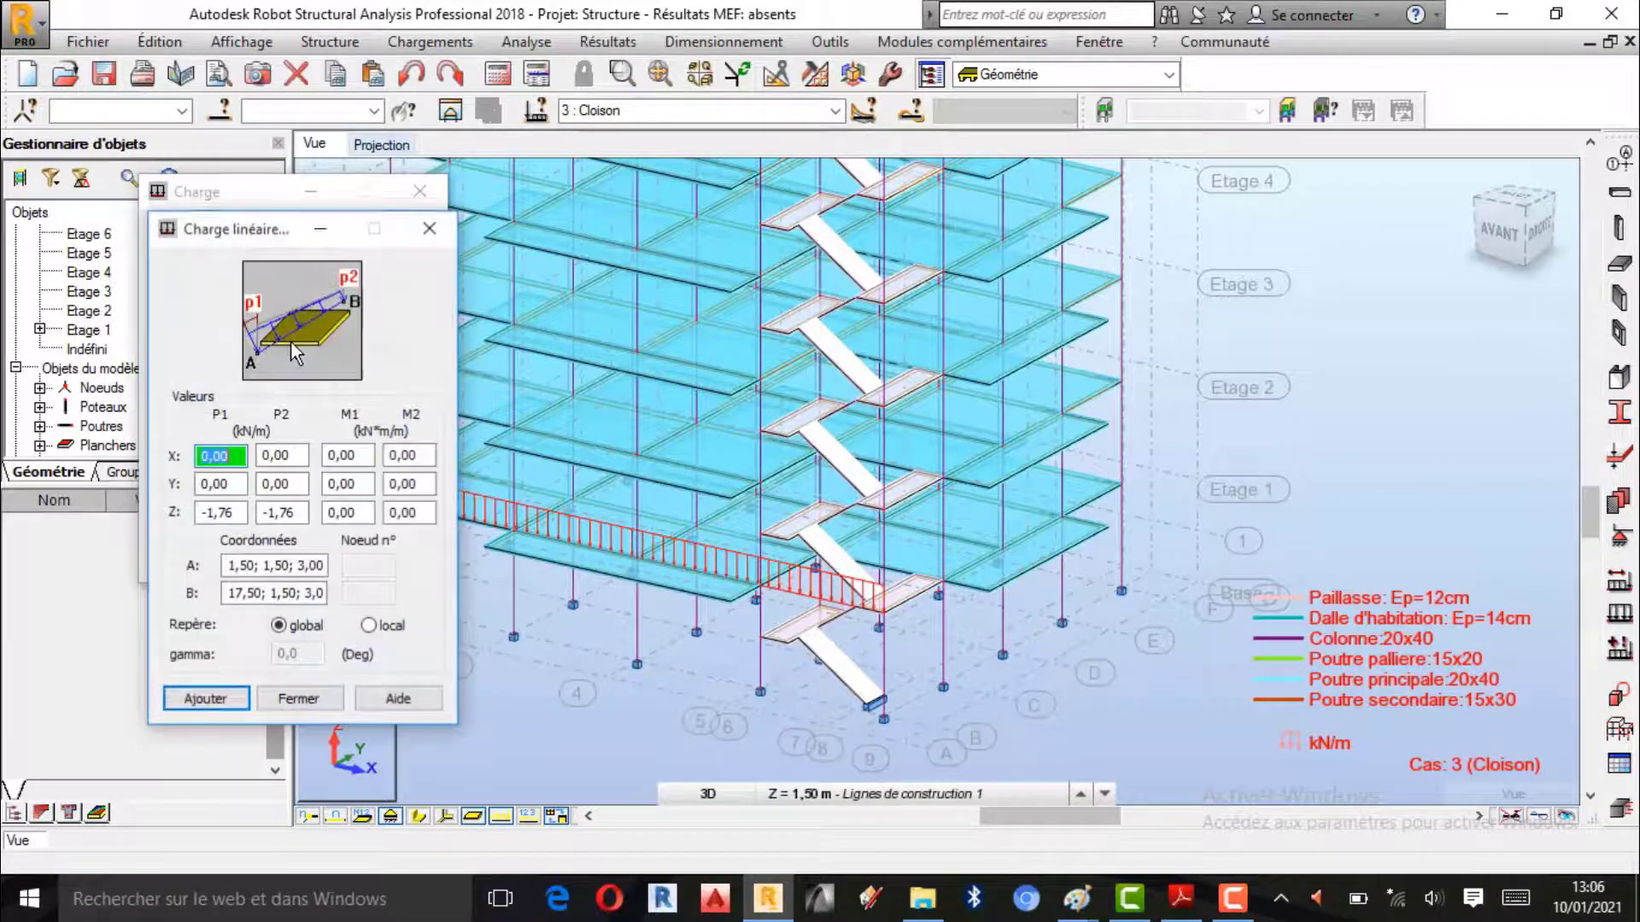
{"action": "left_click", "coordinate": [254, 566]}
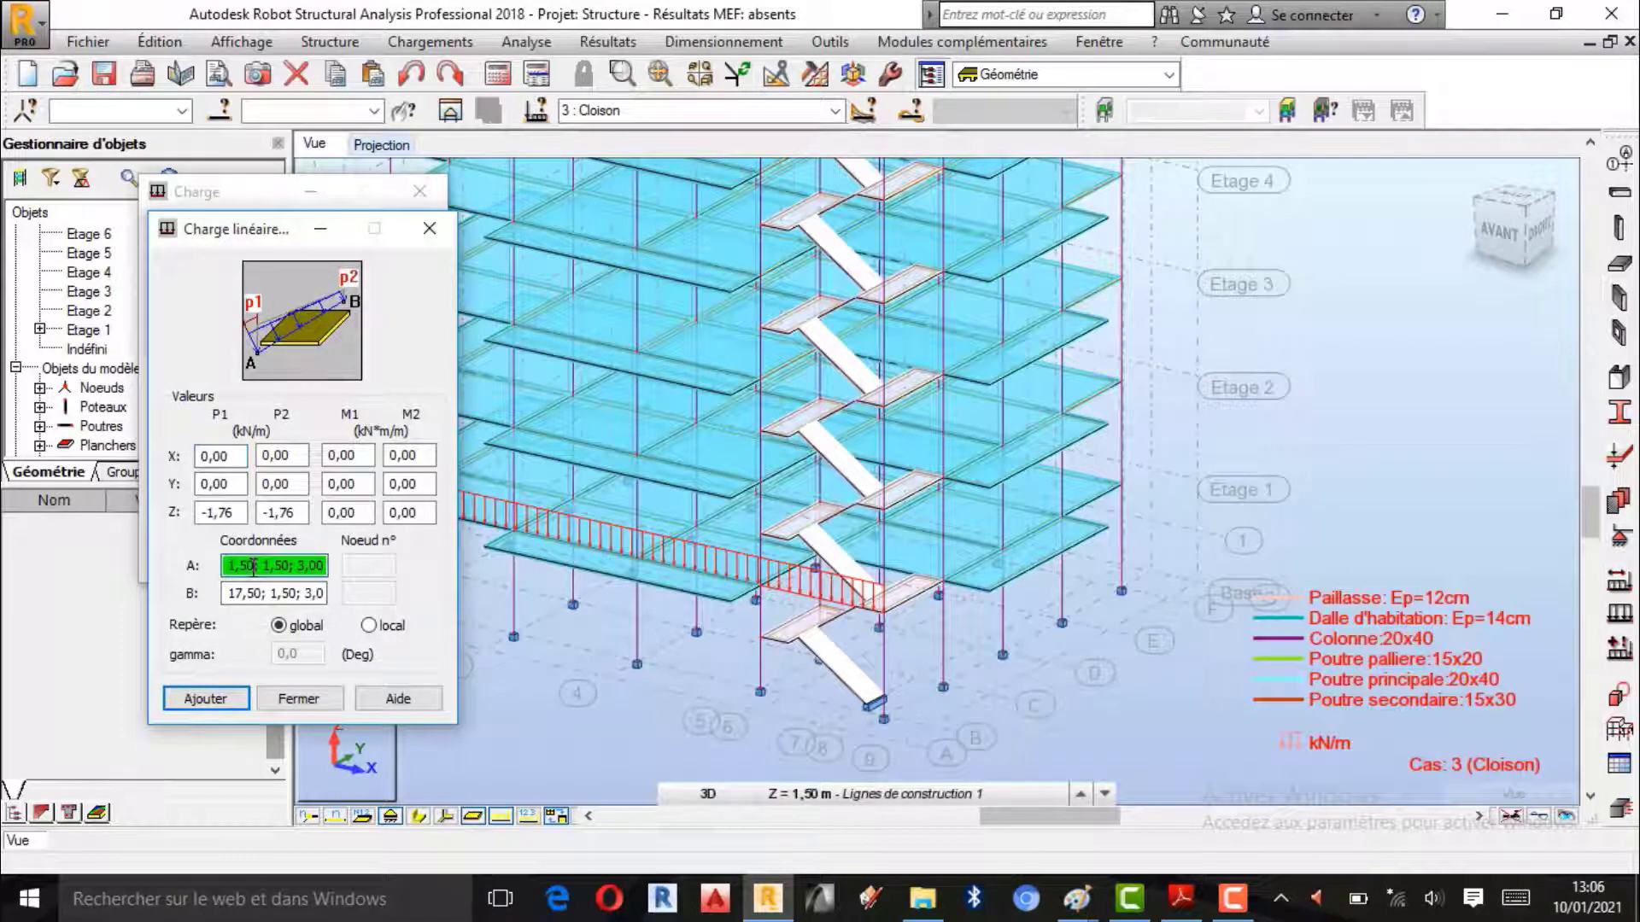
{"action": "scroll", "coordinate": [890, 627], "scroll_direction": "up", "scroll_amount": 2}
{"action": "scroll", "coordinate": [890, 625], "scroll_direction": "up", "scroll_amount": 1}
{"action": "left_click", "coordinate": [873, 608]}
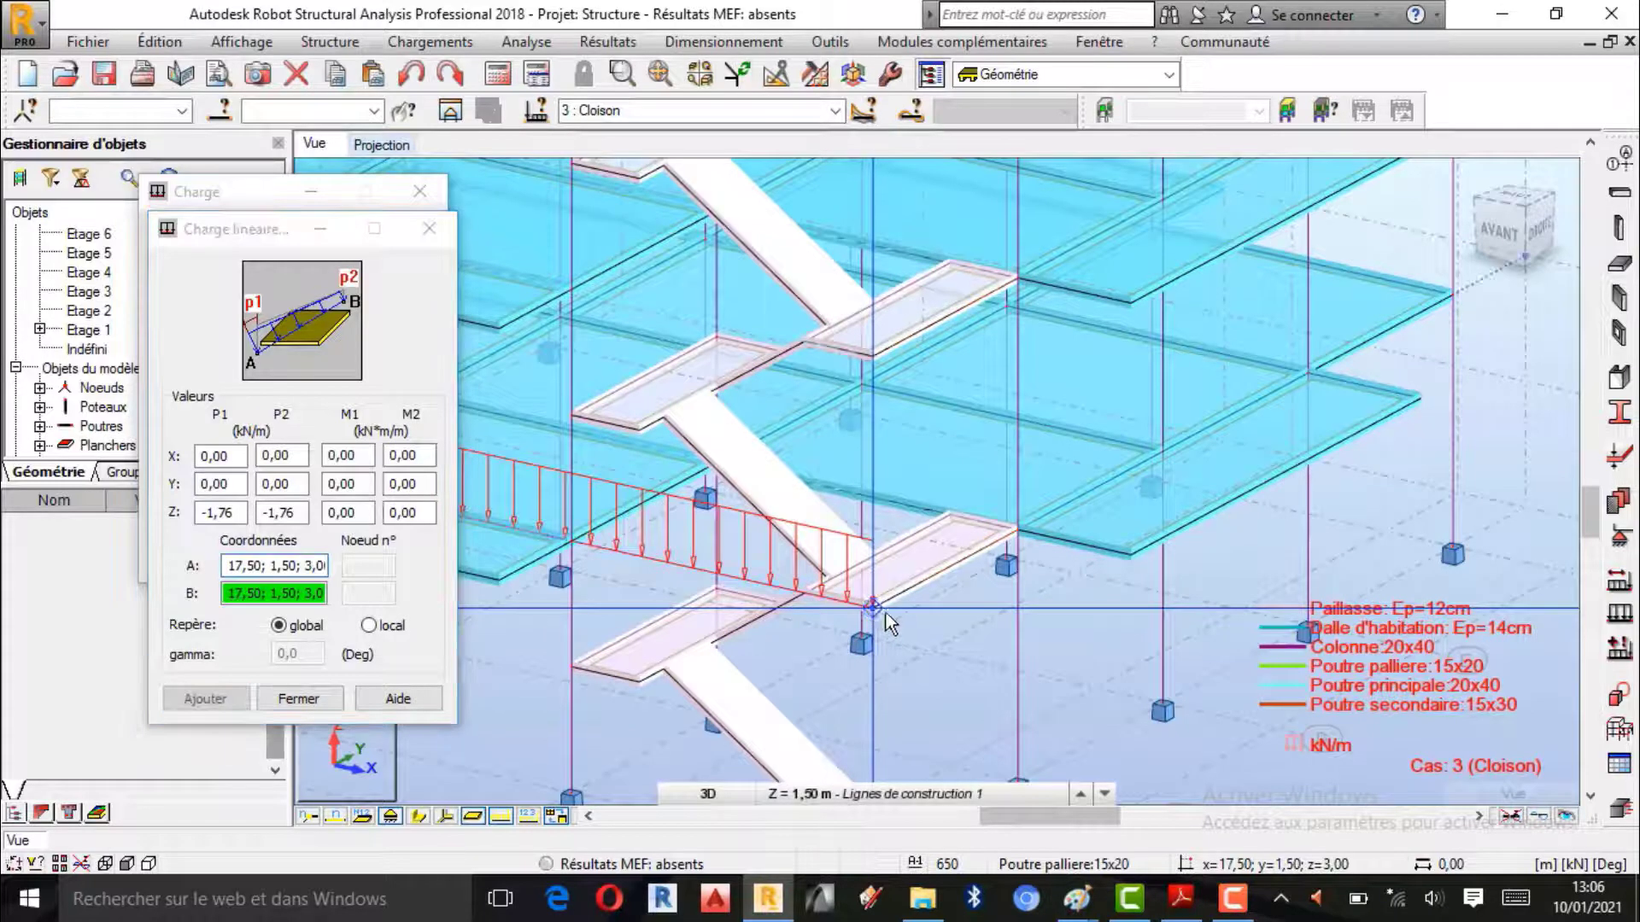
{"action": "scroll", "coordinate": [1418, 413], "scroll_direction": "up", "scroll_amount": 1}
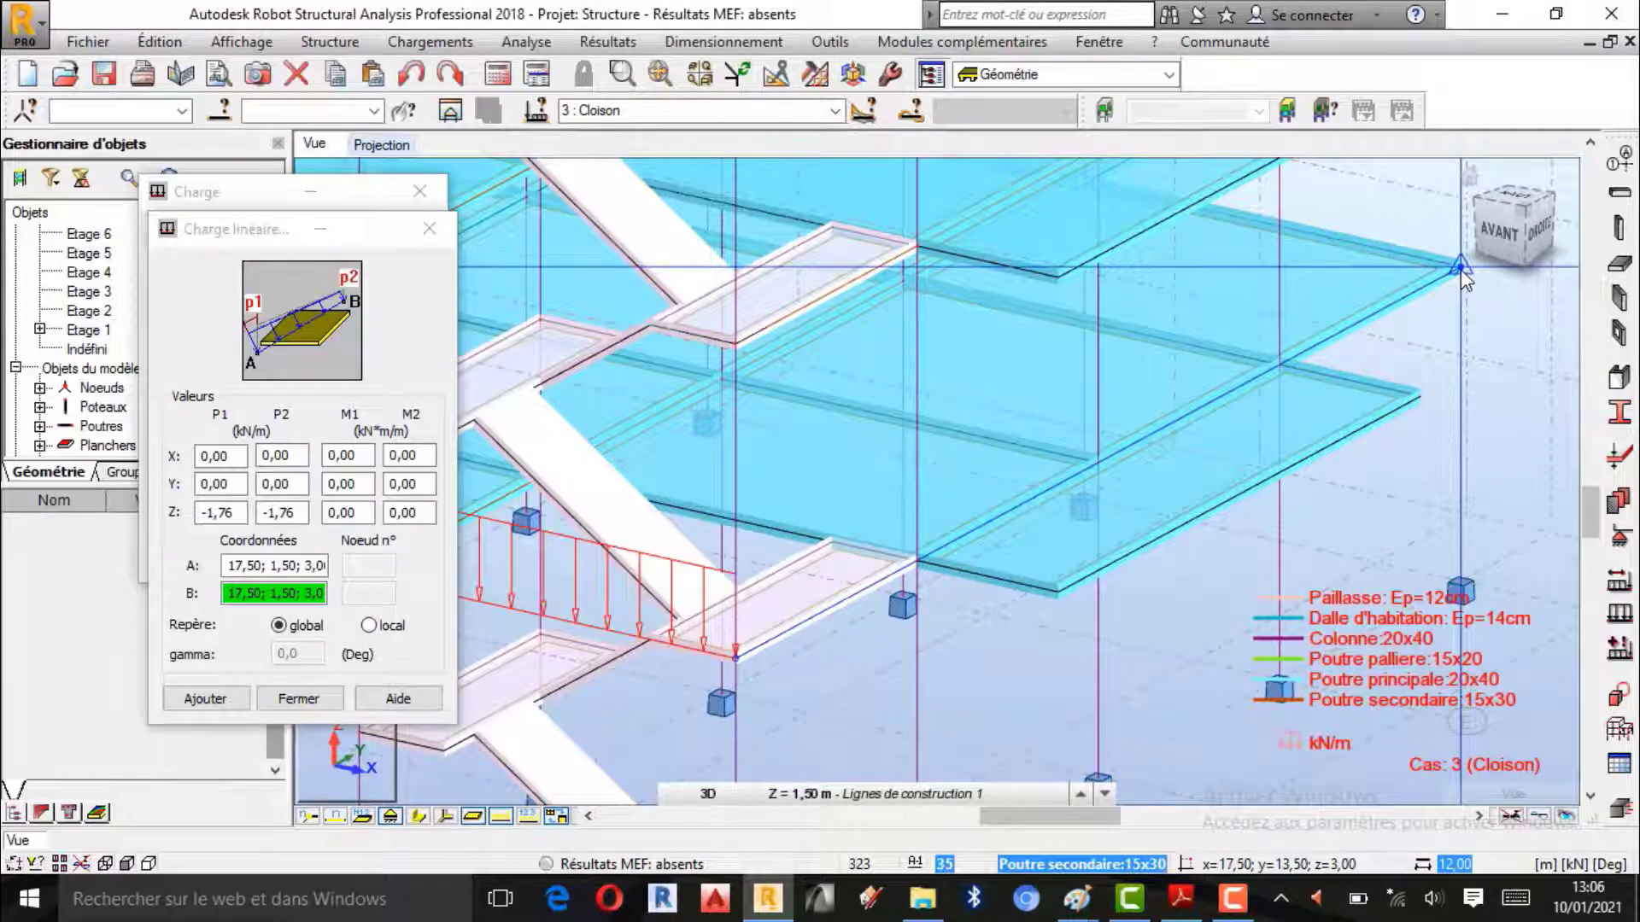
{"action": "left_click", "coordinate": [224, 702]}
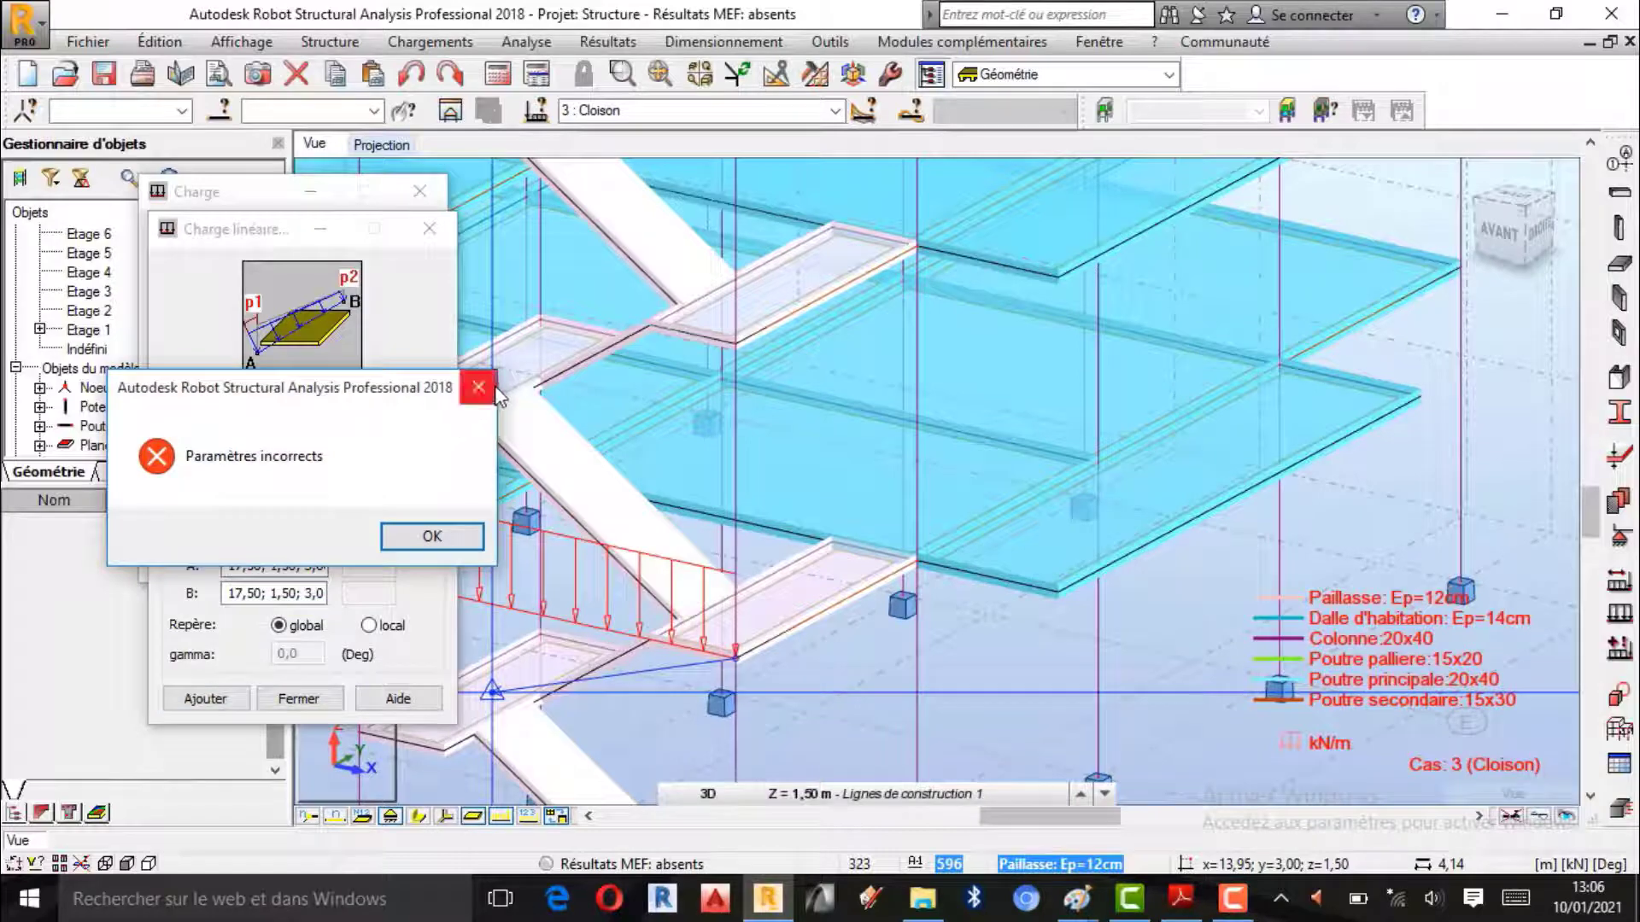
{"action": "left_click", "coordinate": [479, 388]}
- Add the -1.76 kN/m linear load along the first floor's side edge from A (17.50; 1.50; 3.00) to B (17.50; 13.50; 3.00)
{"action": "scroll", "coordinate": [709, 513], "scroll_direction": "down", "scroll_amount": 5}
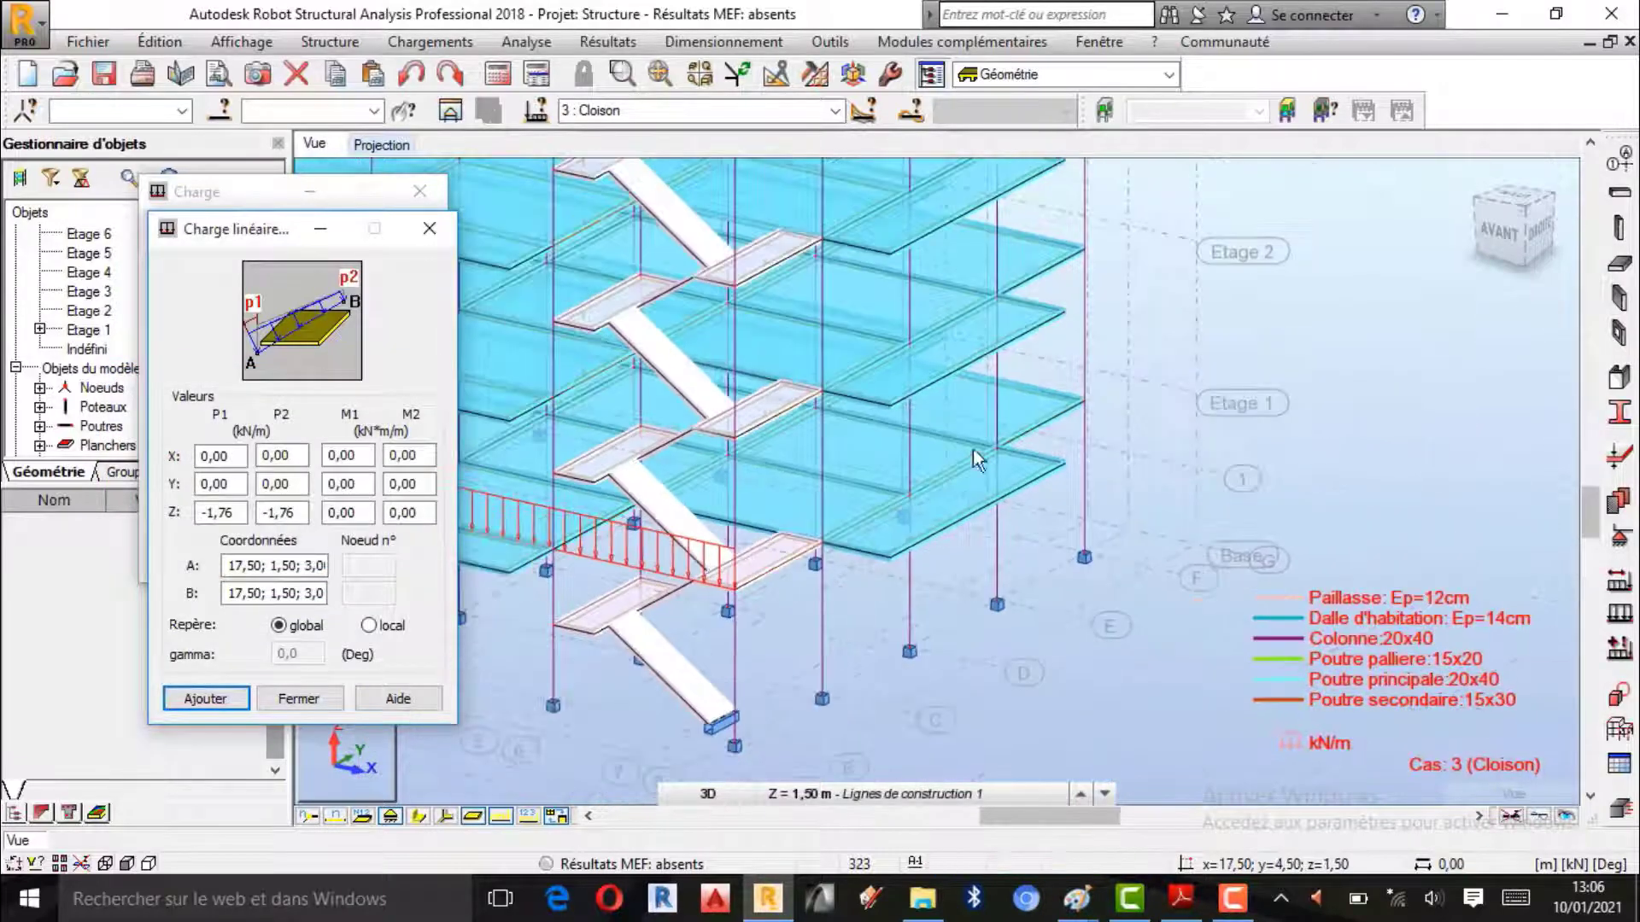
{"action": "scroll", "coordinate": [1190, 396], "scroll_direction": "down", "scroll_amount": 2}
{"action": "middle_click_drag", "start_coordinate": [1342, 275], "coordinate": [1084, 439], "text": "shift"}
{"action": "scroll", "coordinate": [999, 533], "scroll_direction": "up", "scroll_amount": 3}
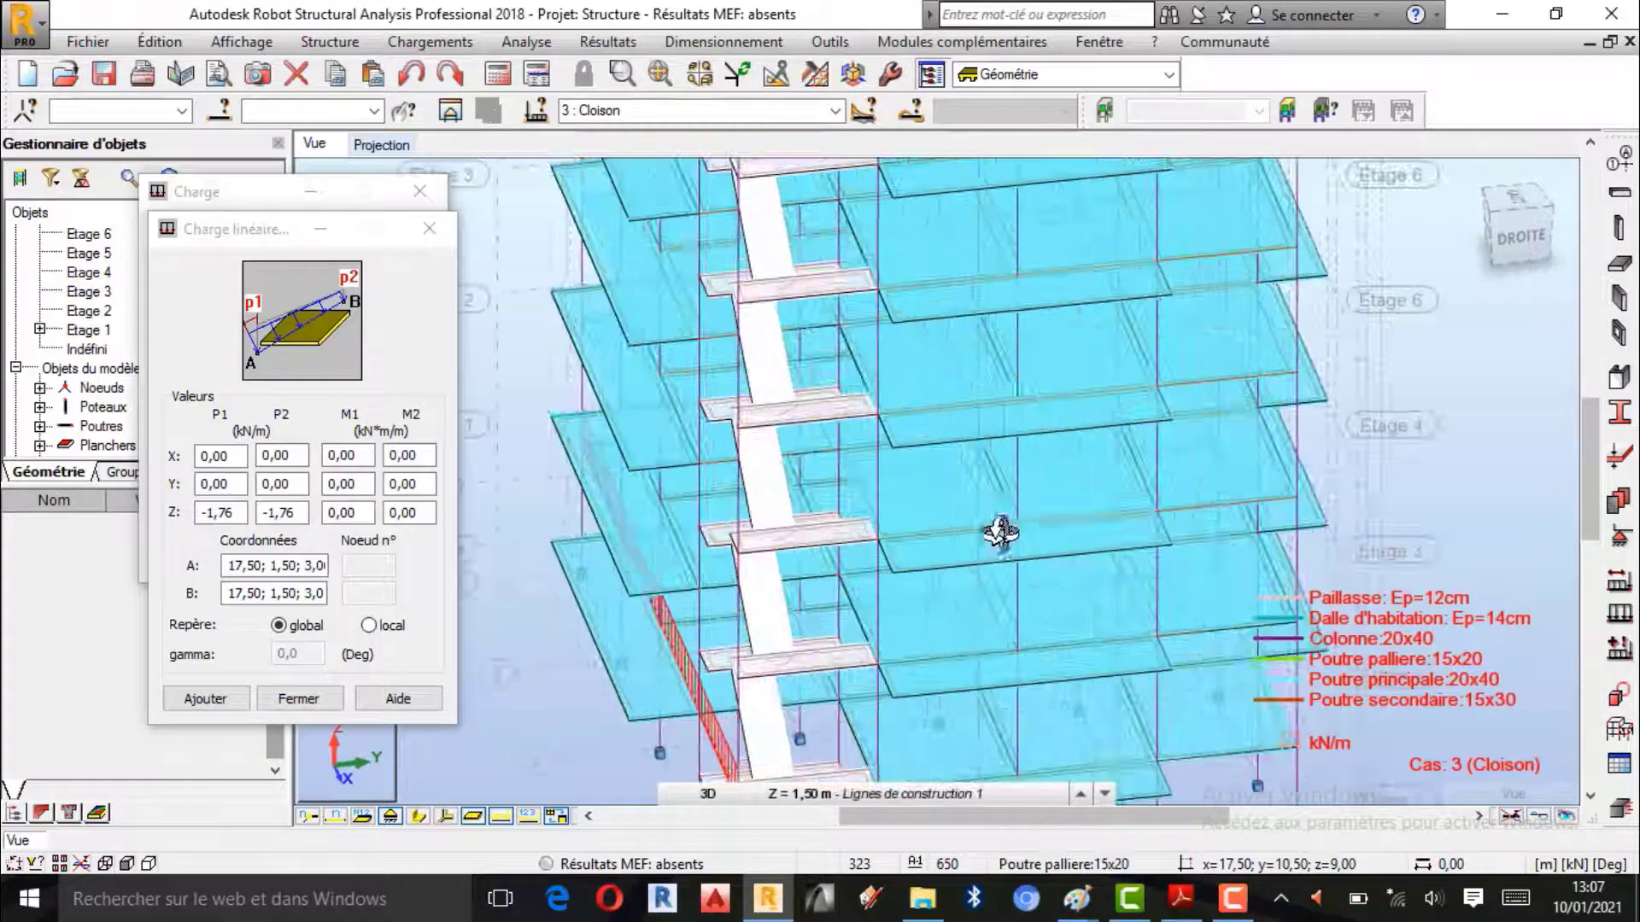
{"action": "middle_click_drag", "start_coordinate": [999, 533], "coordinate": [1054, 388], "text": "shift"}
{"action": "scroll", "coordinate": [1044, 383], "scroll_direction": "down", "scroll_amount": 2}
{"action": "scroll", "coordinate": [1050, 700], "scroll_direction": "up", "scroll_amount": 4}
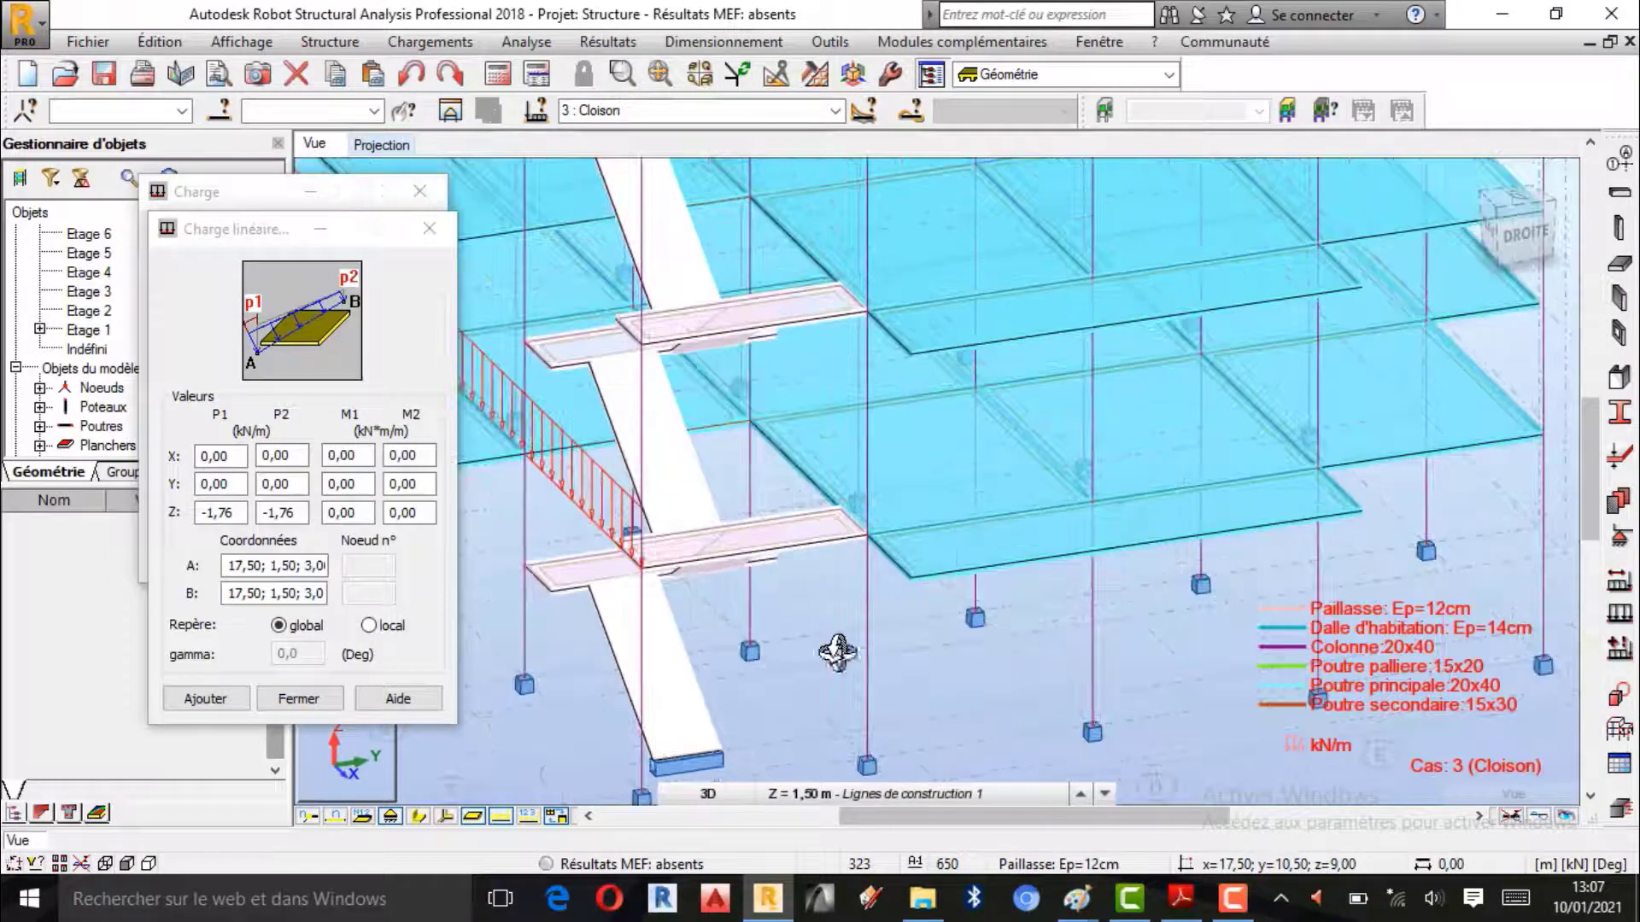
{"action": "scroll", "coordinate": [665, 593], "scroll_direction": "down", "scroll_amount": 2}
{"action": "scroll", "coordinate": [761, 597], "scroll_direction": "up", "scroll_amount": 2}
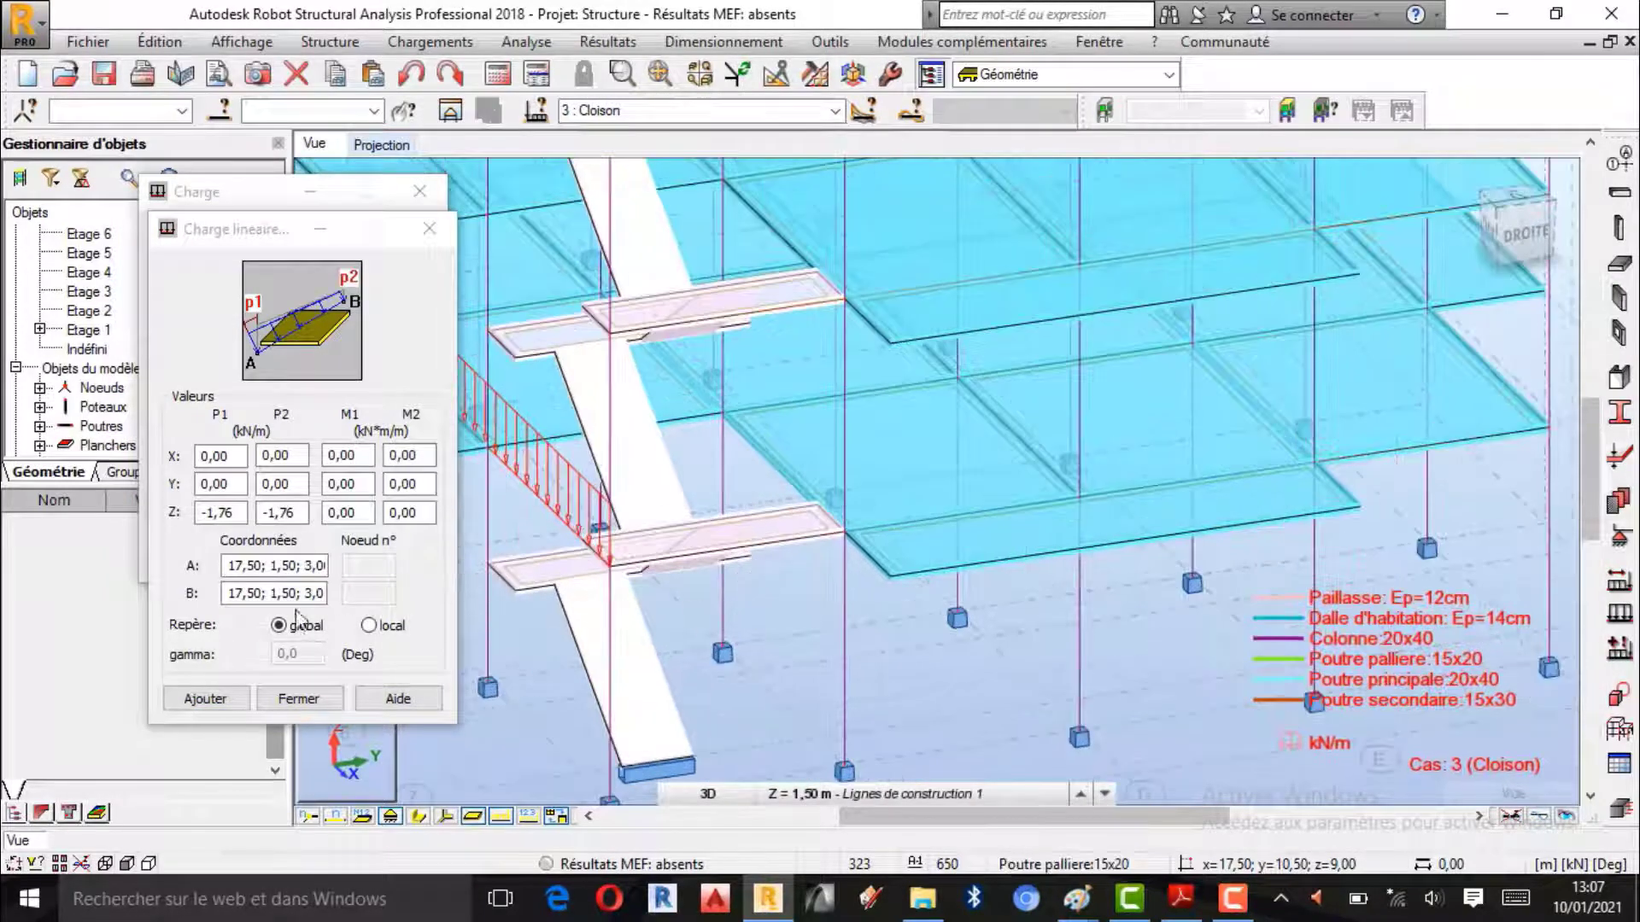
{"action": "left_click", "coordinate": [265, 236]}
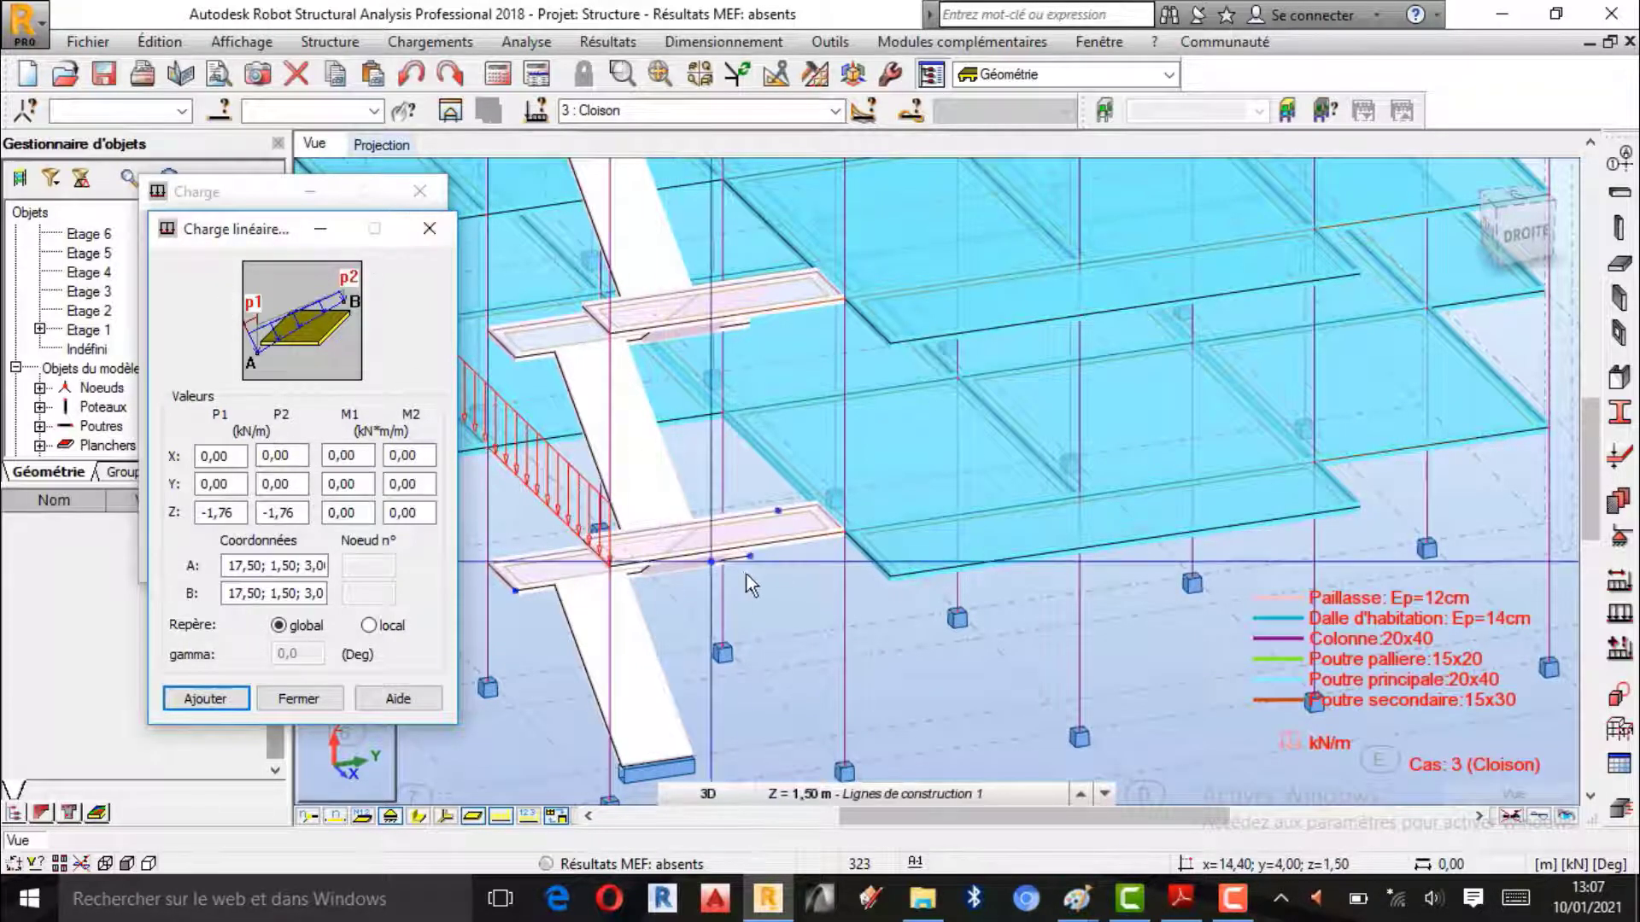
{"action": "left_click", "coordinate": [607, 564]}
{"action": "scroll", "coordinate": [606, 564], "scroll_direction": "down", "scroll_amount": 2}
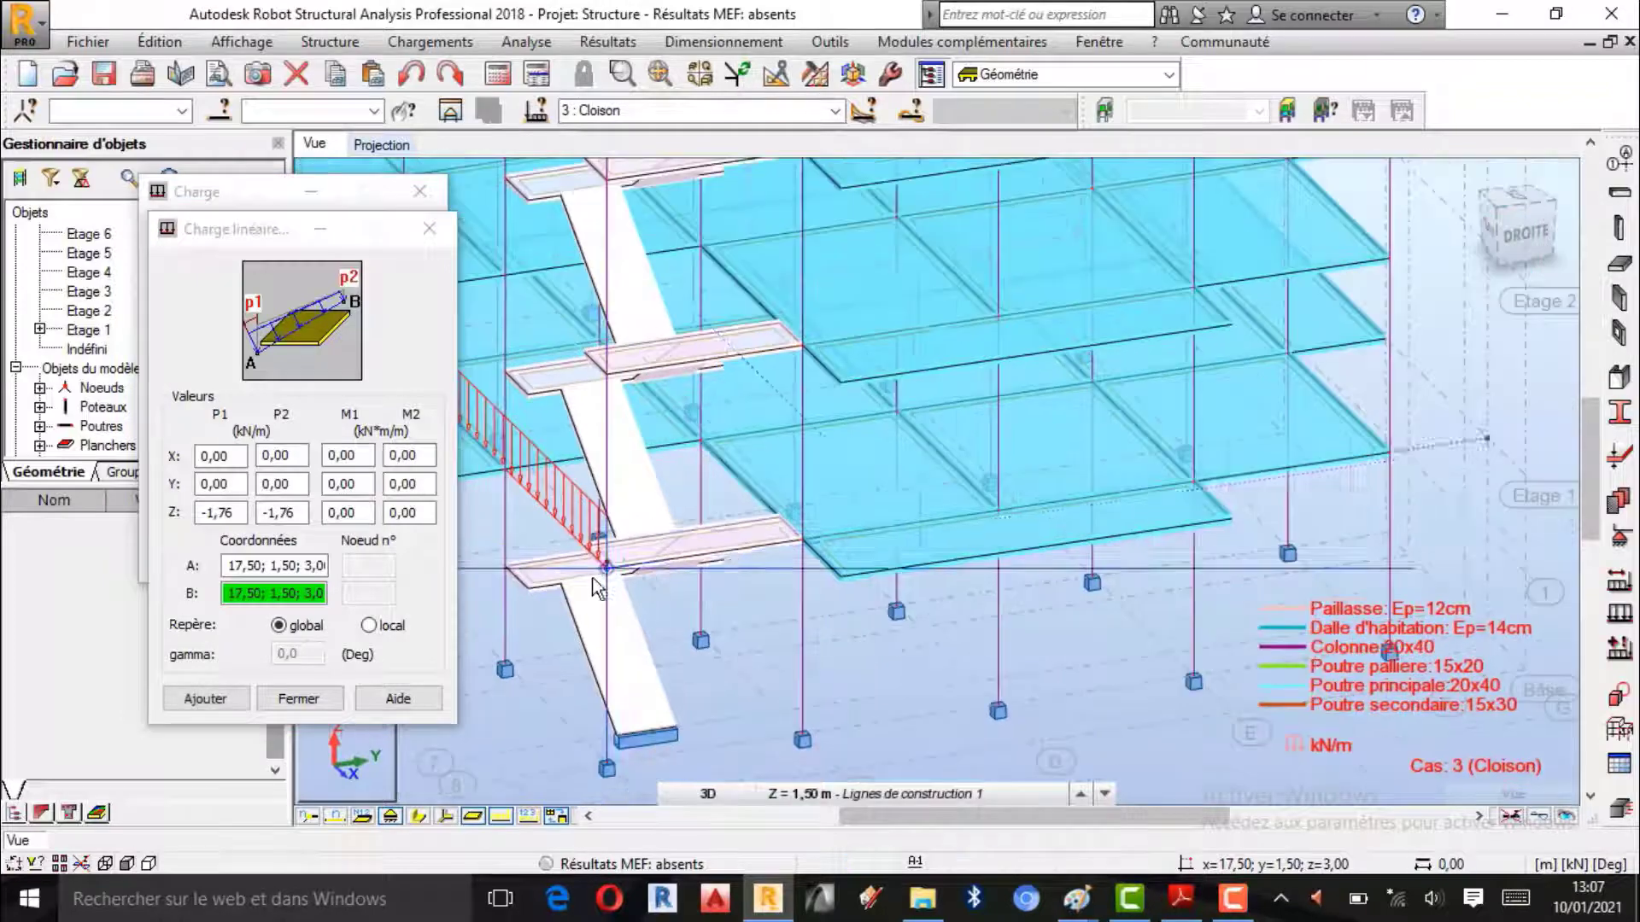
{"action": "left_click", "coordinate": [1388, 456]}
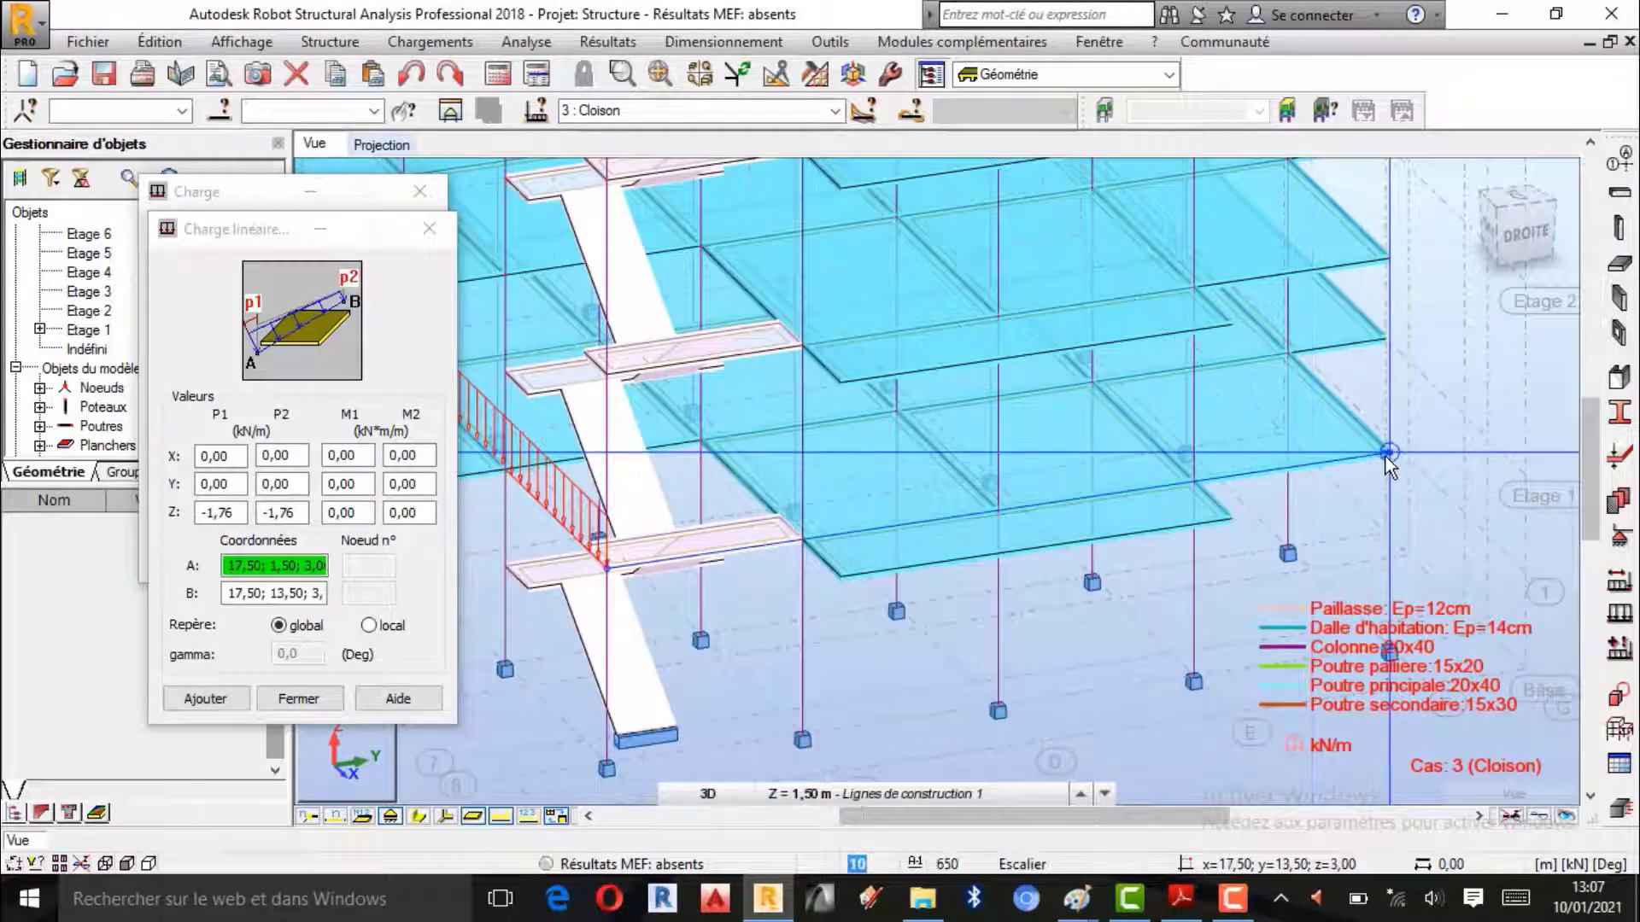
{"action": "left_click", "coordinate": [222, 699]}
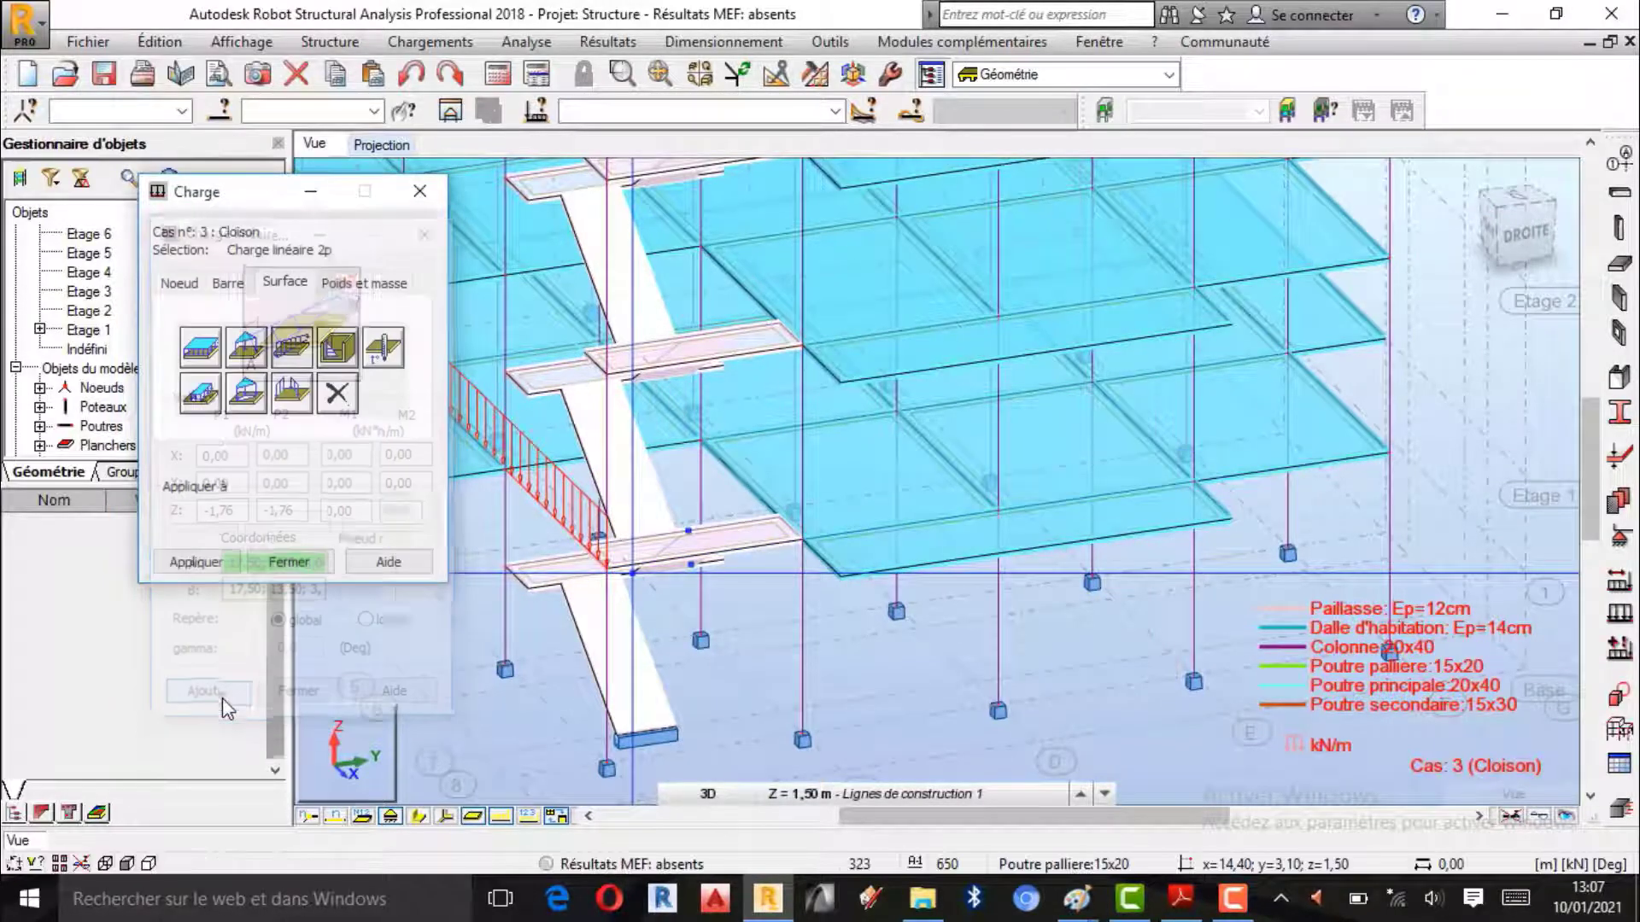
- Add the -1.76 kN/m linear load along the first floor's rear edge from A (17.50; 13.50; 3.00) to B (1.50; 13.50; 3.00)
{"action": "scroll", "coordinate": [654, 634], "scroll_direction": "down", "scroll_amount": 4}
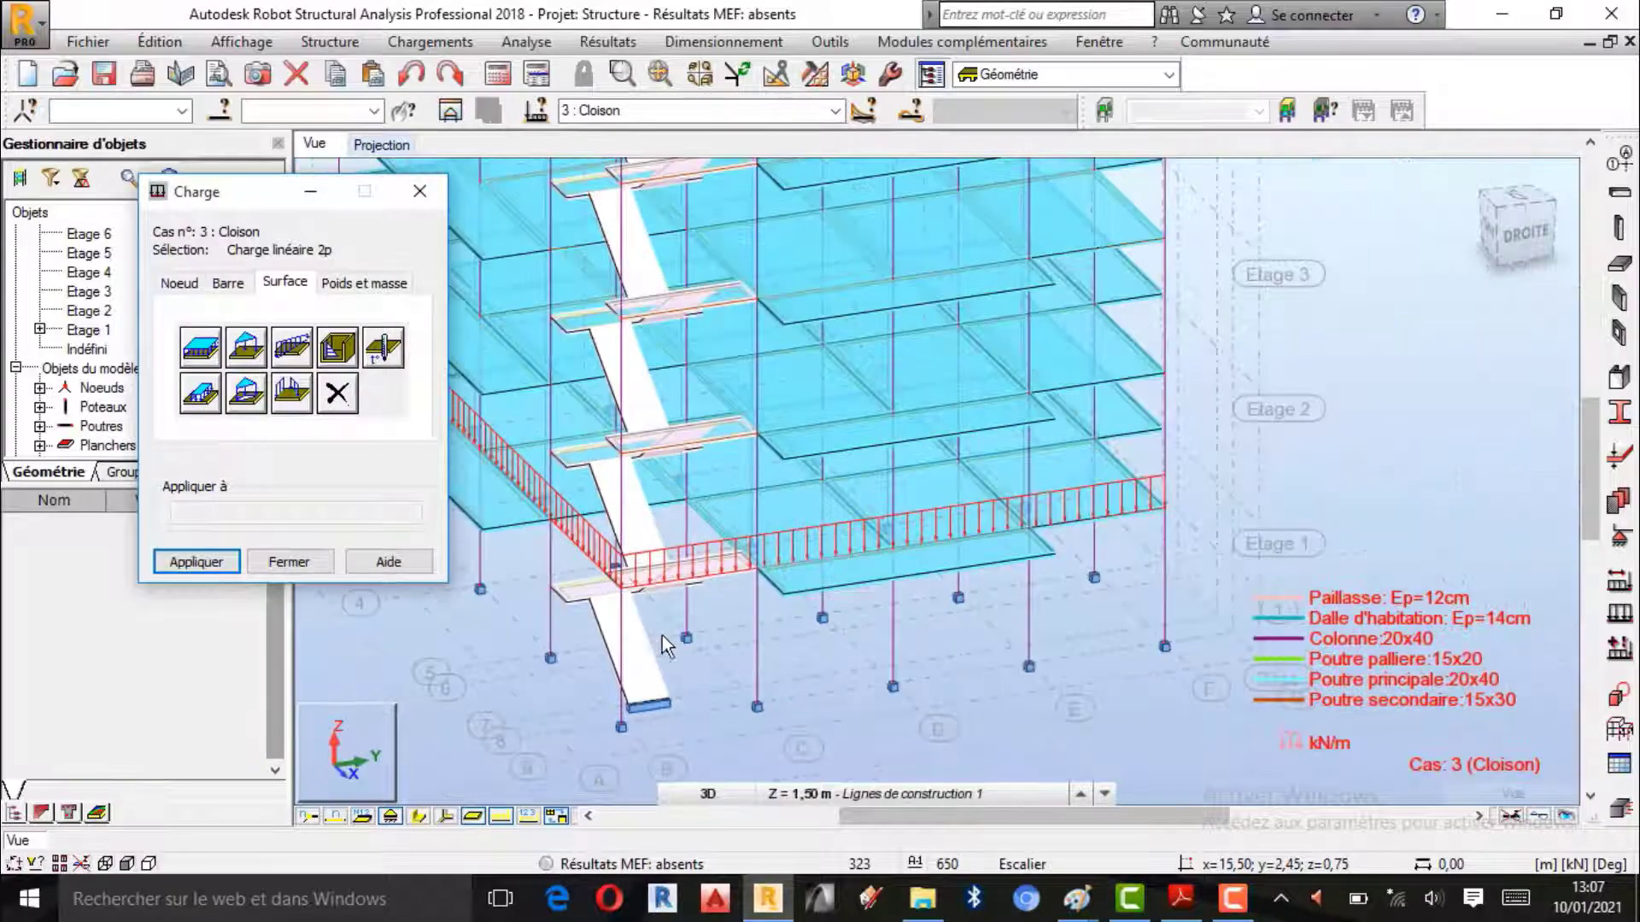
{"action": "scroll", "coordinate": [690, 659], "scroll_direction": "down", "scroll_amount": 3}
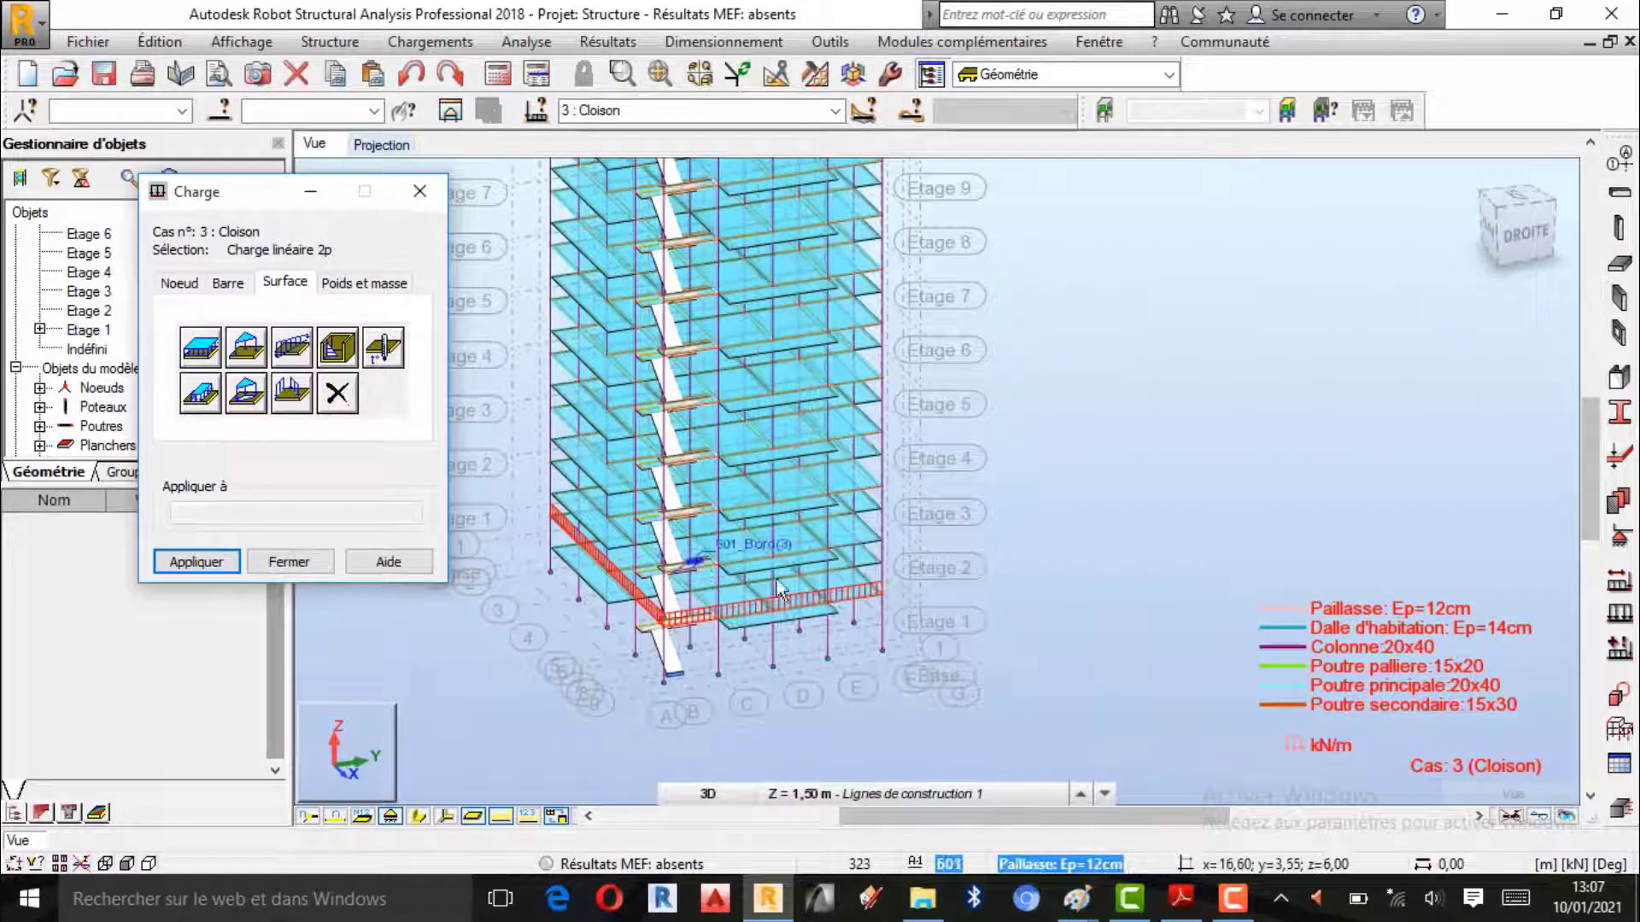
{"action": "scroll", "coordinate": [925, 329], "scroll_direction": "up", "scroll_amount": 1}
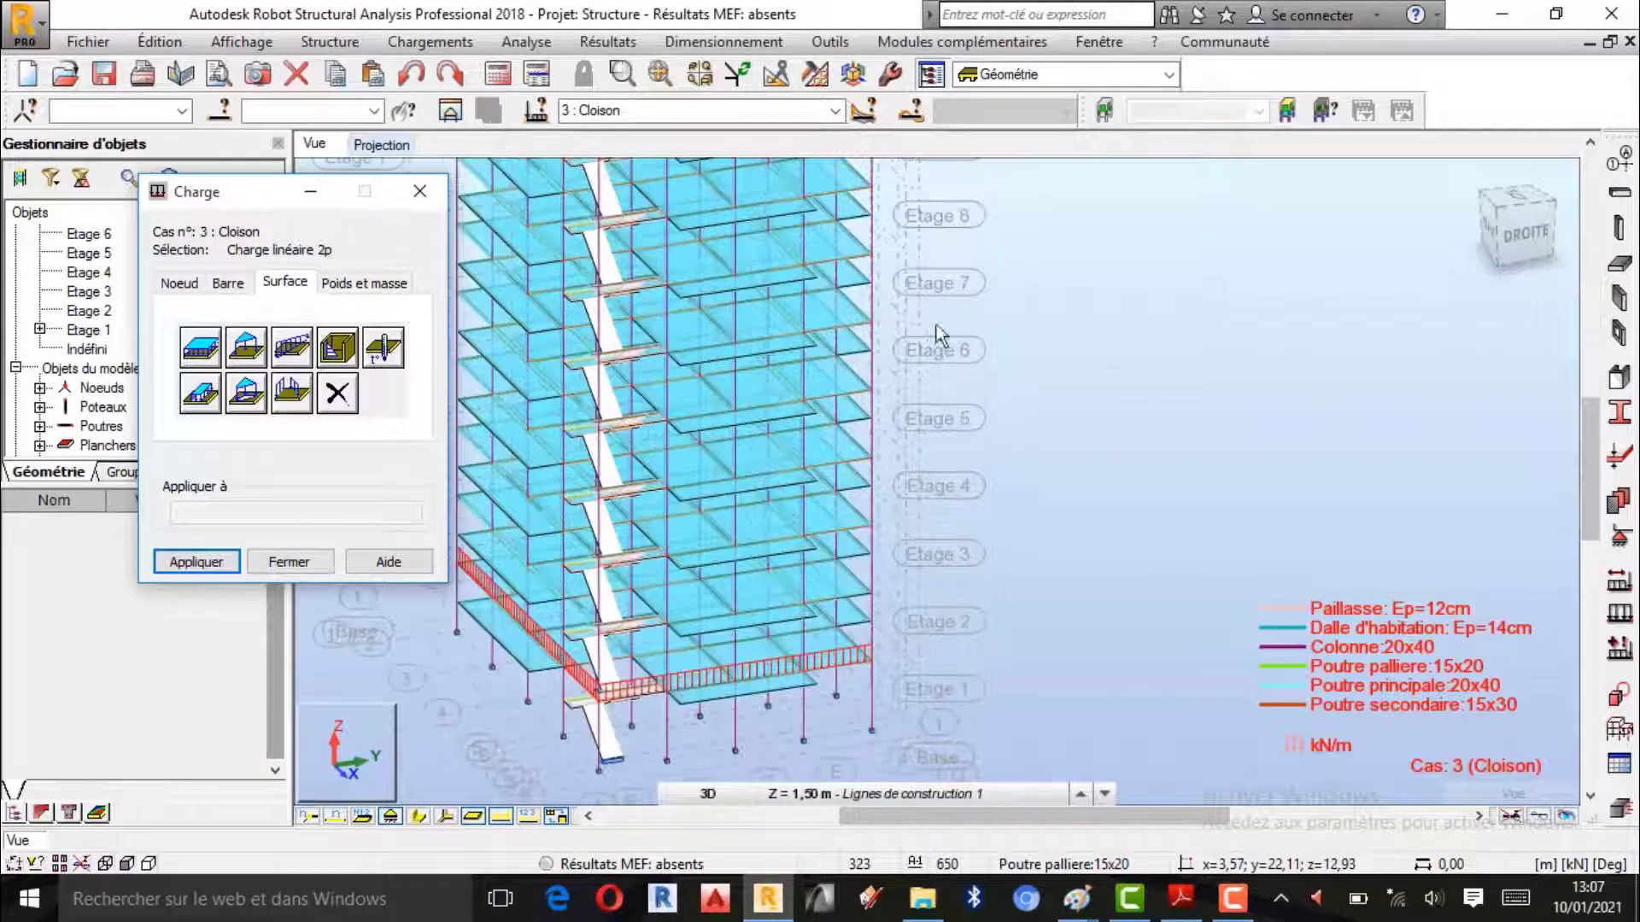
{"action": "middle_click_drag", "start_coordinate": [1243, 338], "coordinate": [980, 698], "text": "shift"}
{"action": "scroll", "coordinate": [980, 698], "scroll_direction": "up", "scroll_amount": 3}
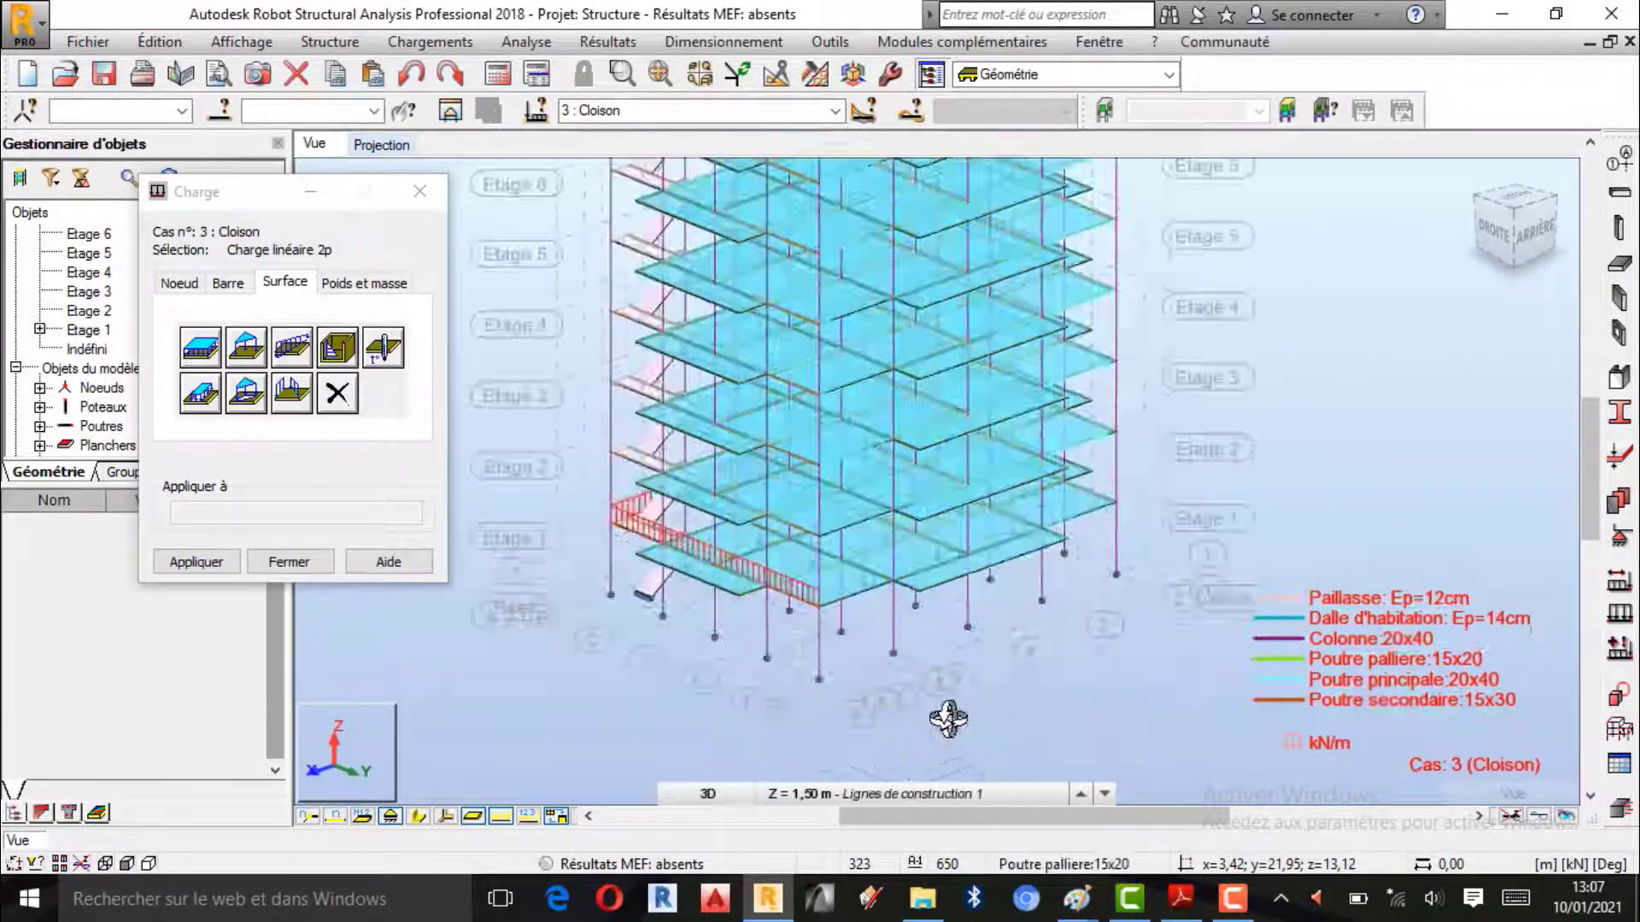
{"action": "right_click", "coordinate": [1211, 362]}
{"action": "left_click", "coordinate": [1263, 374]}
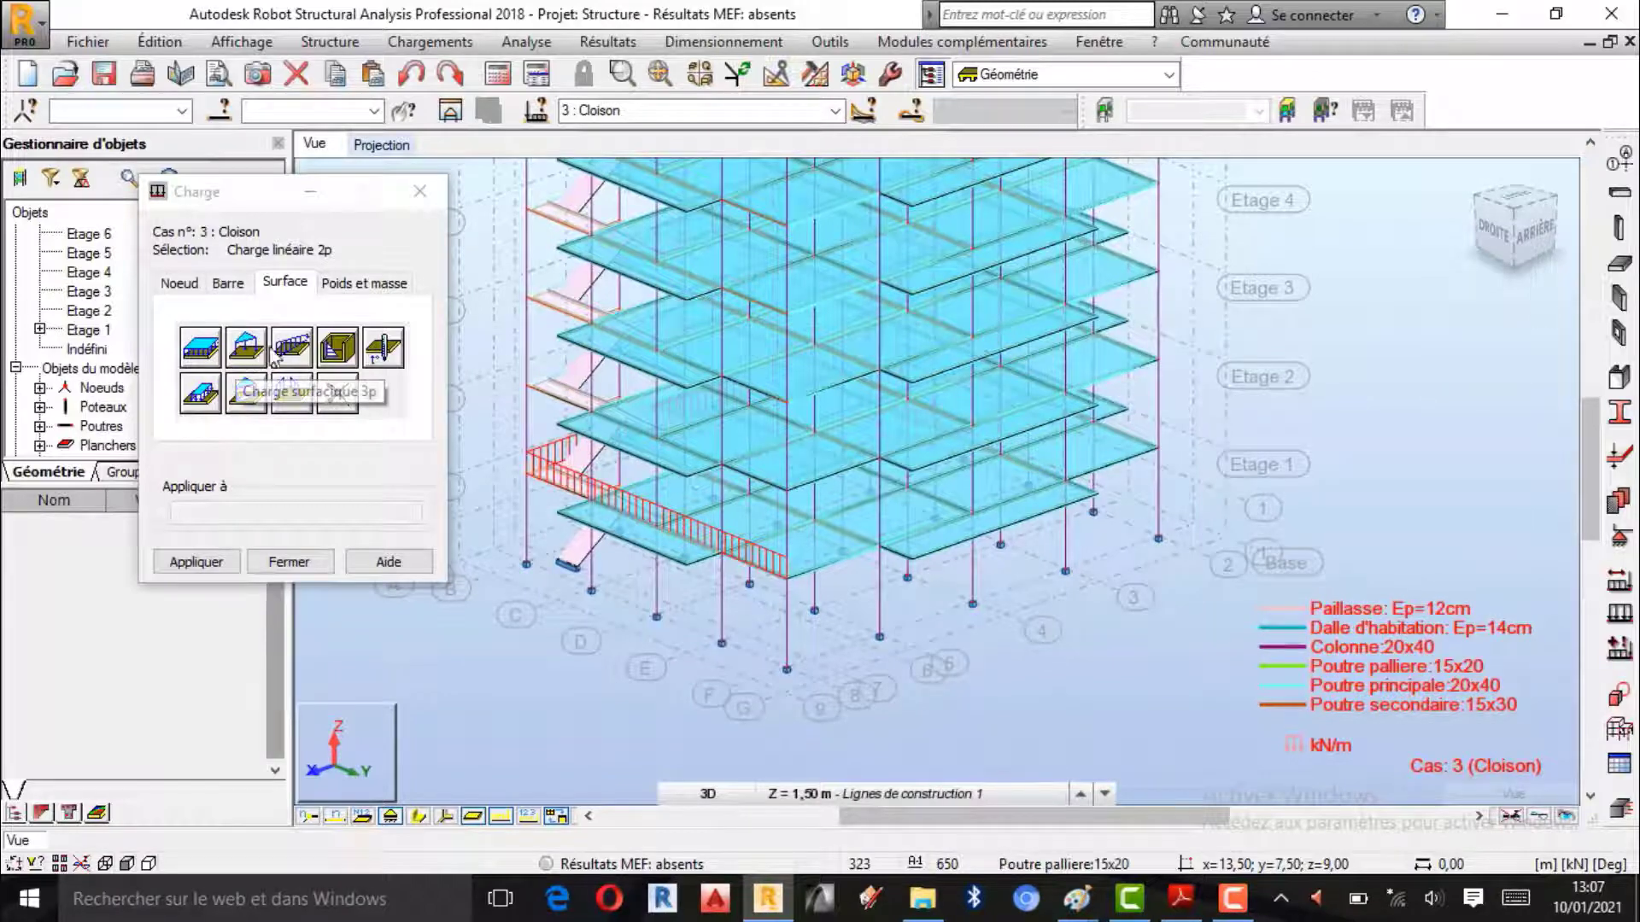
{"action": "left_click", "coordinate": [240, 358]}
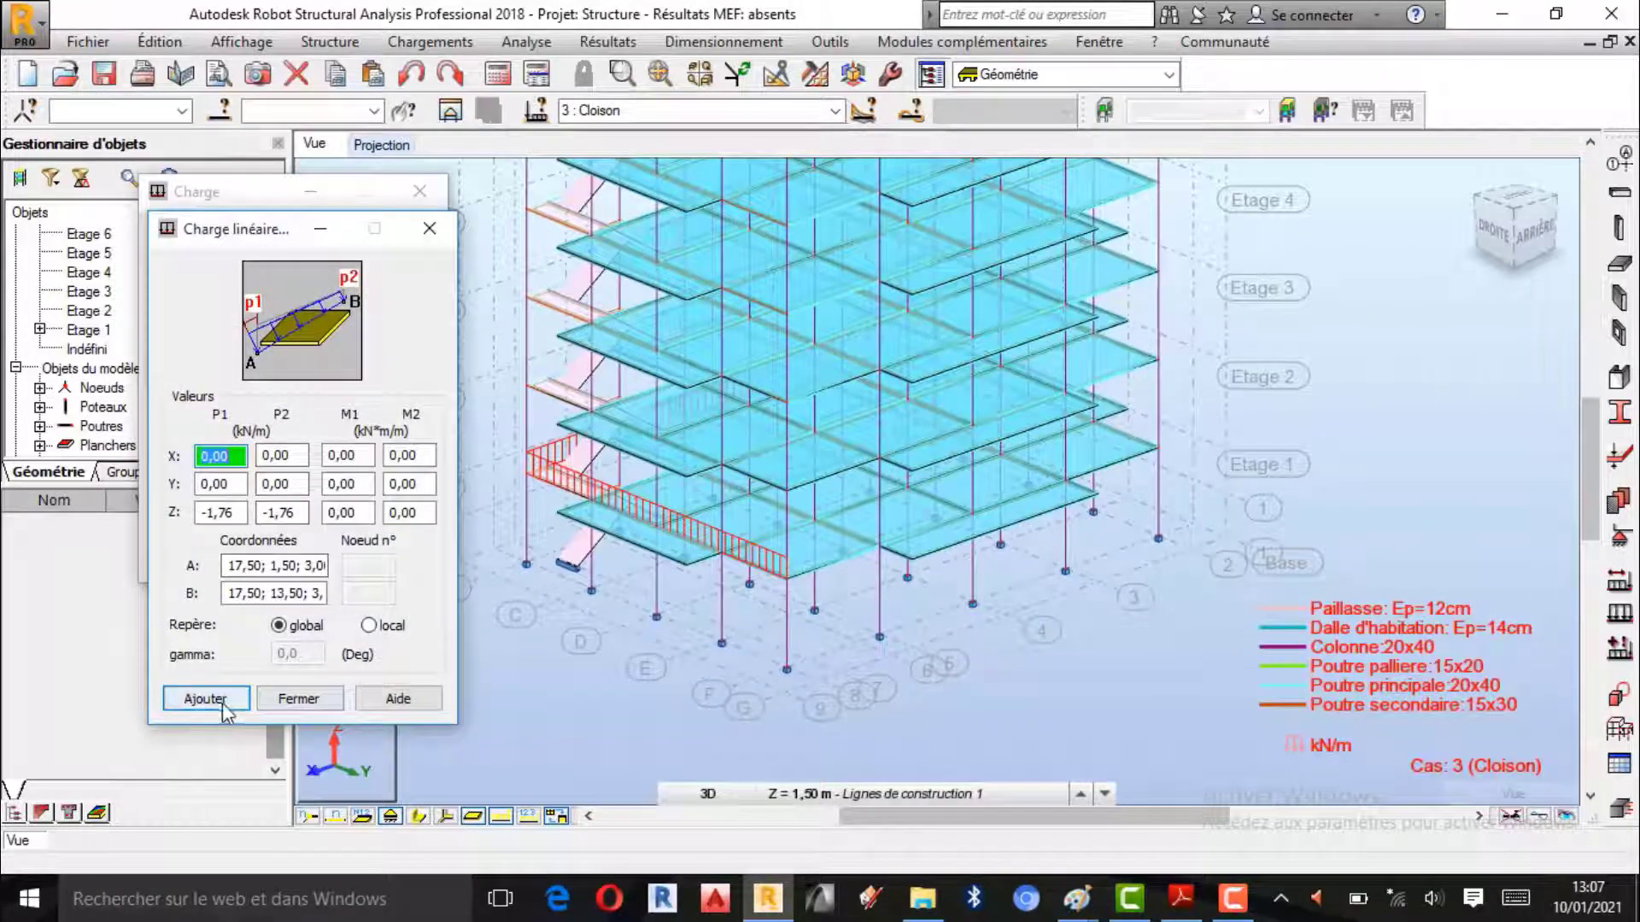
{"action": "left_click", "coordinate": [207, 700]}
{"action": "scroll", "coordinate": [801, 586], "scroll_direction": "up", "scroll_amount": 3}
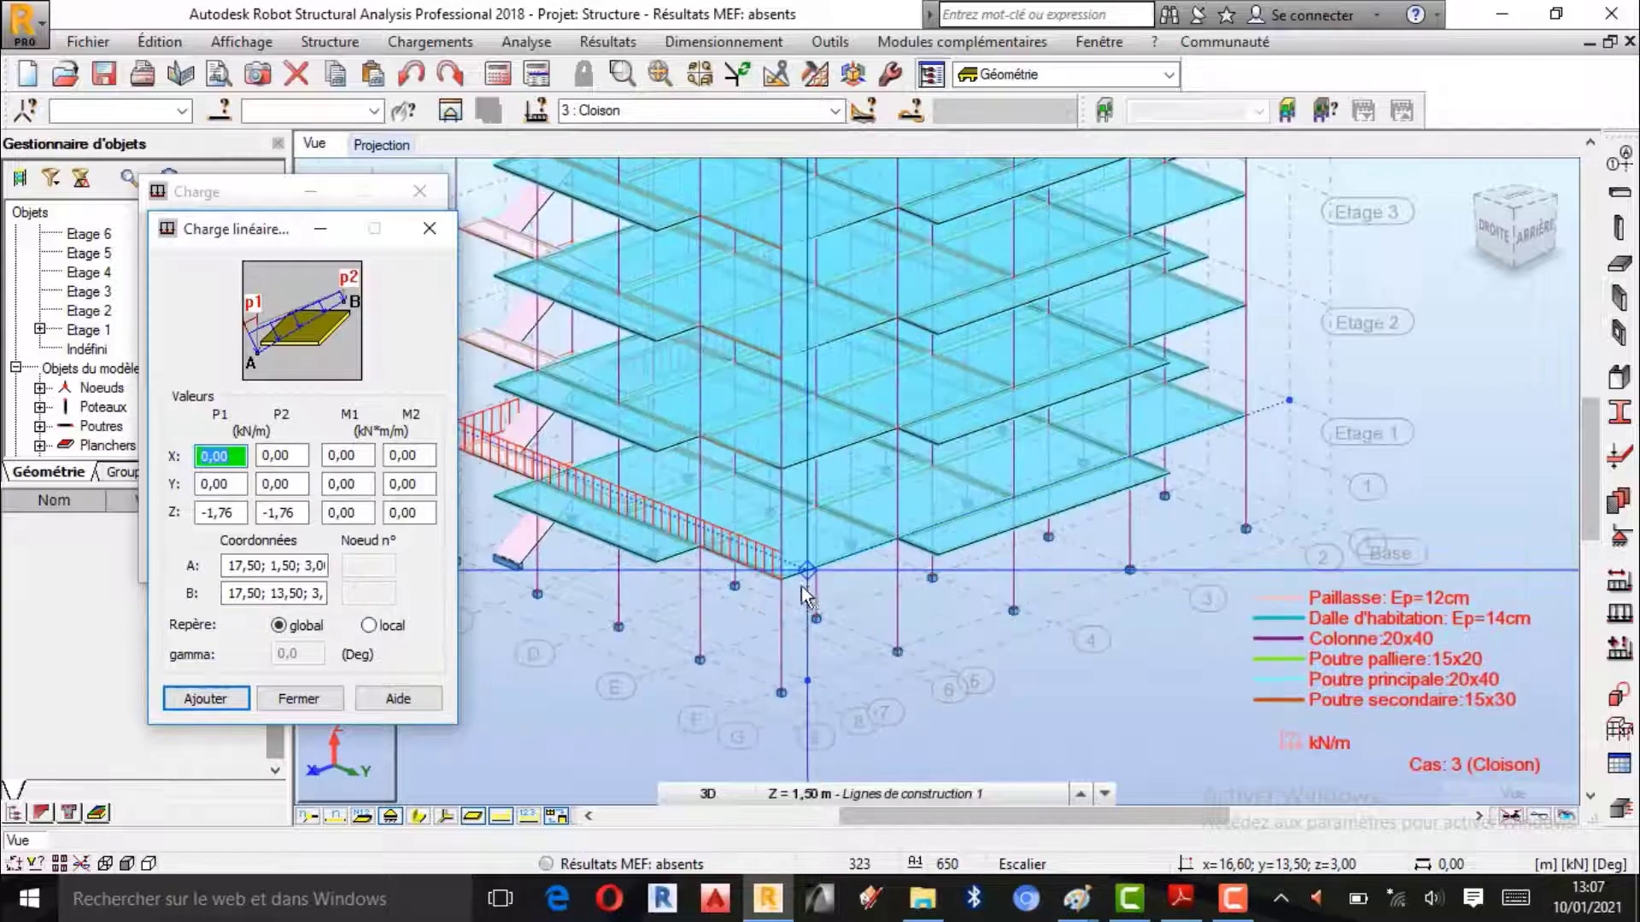
{"action": "left_click", "coordinate": [781, 572]}
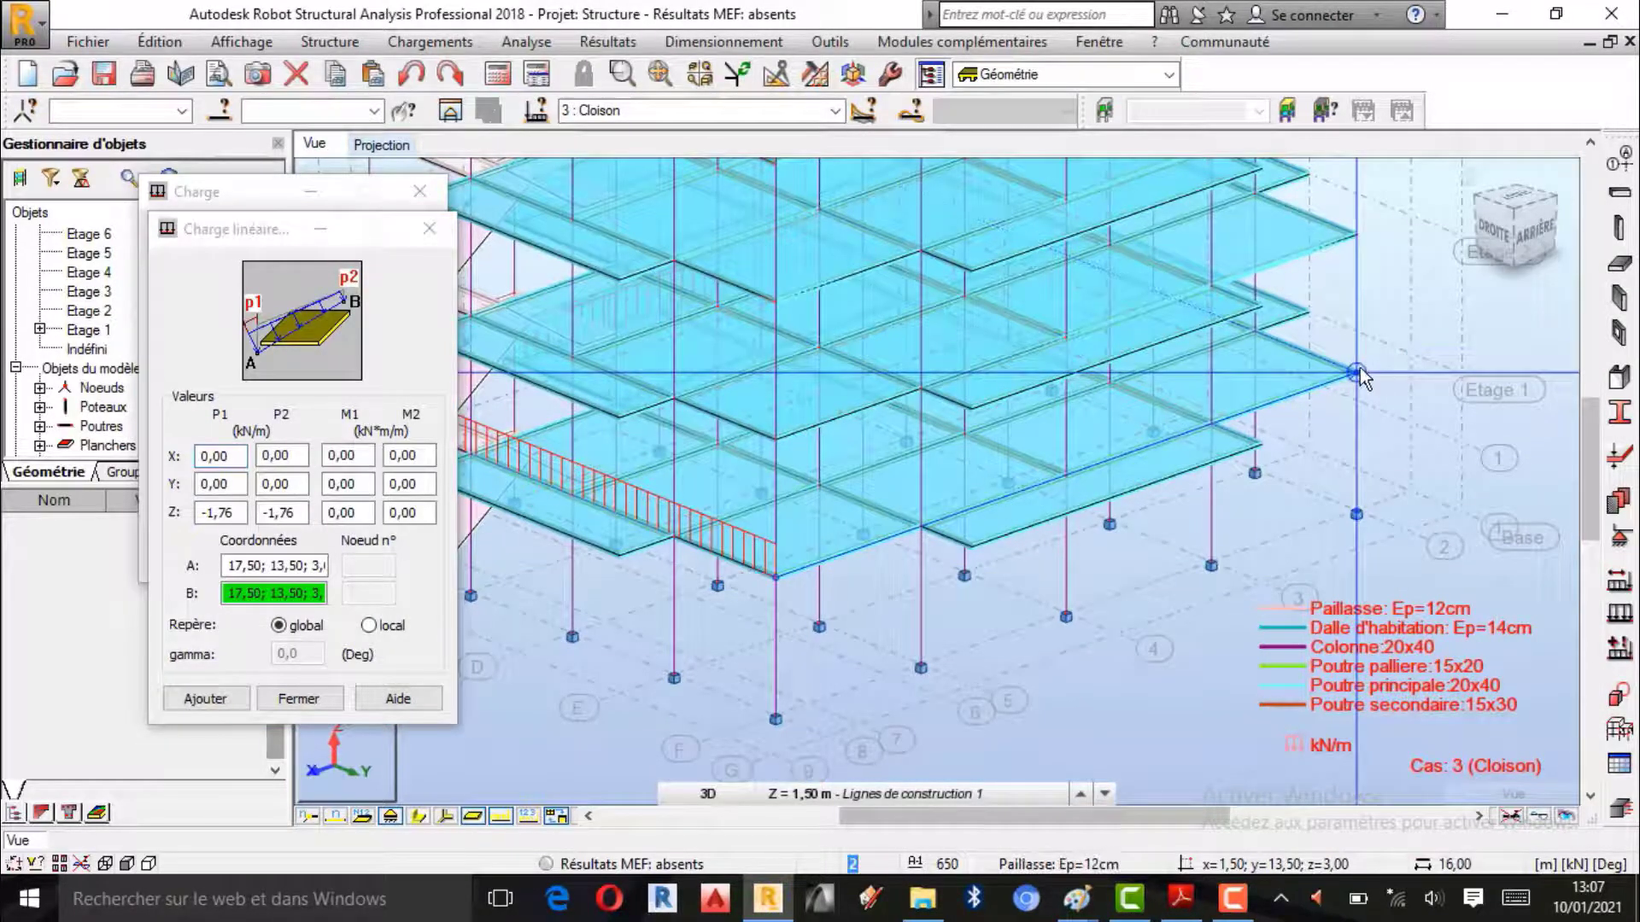
{"action": "left_click", "coordinate": [1358, 373]}
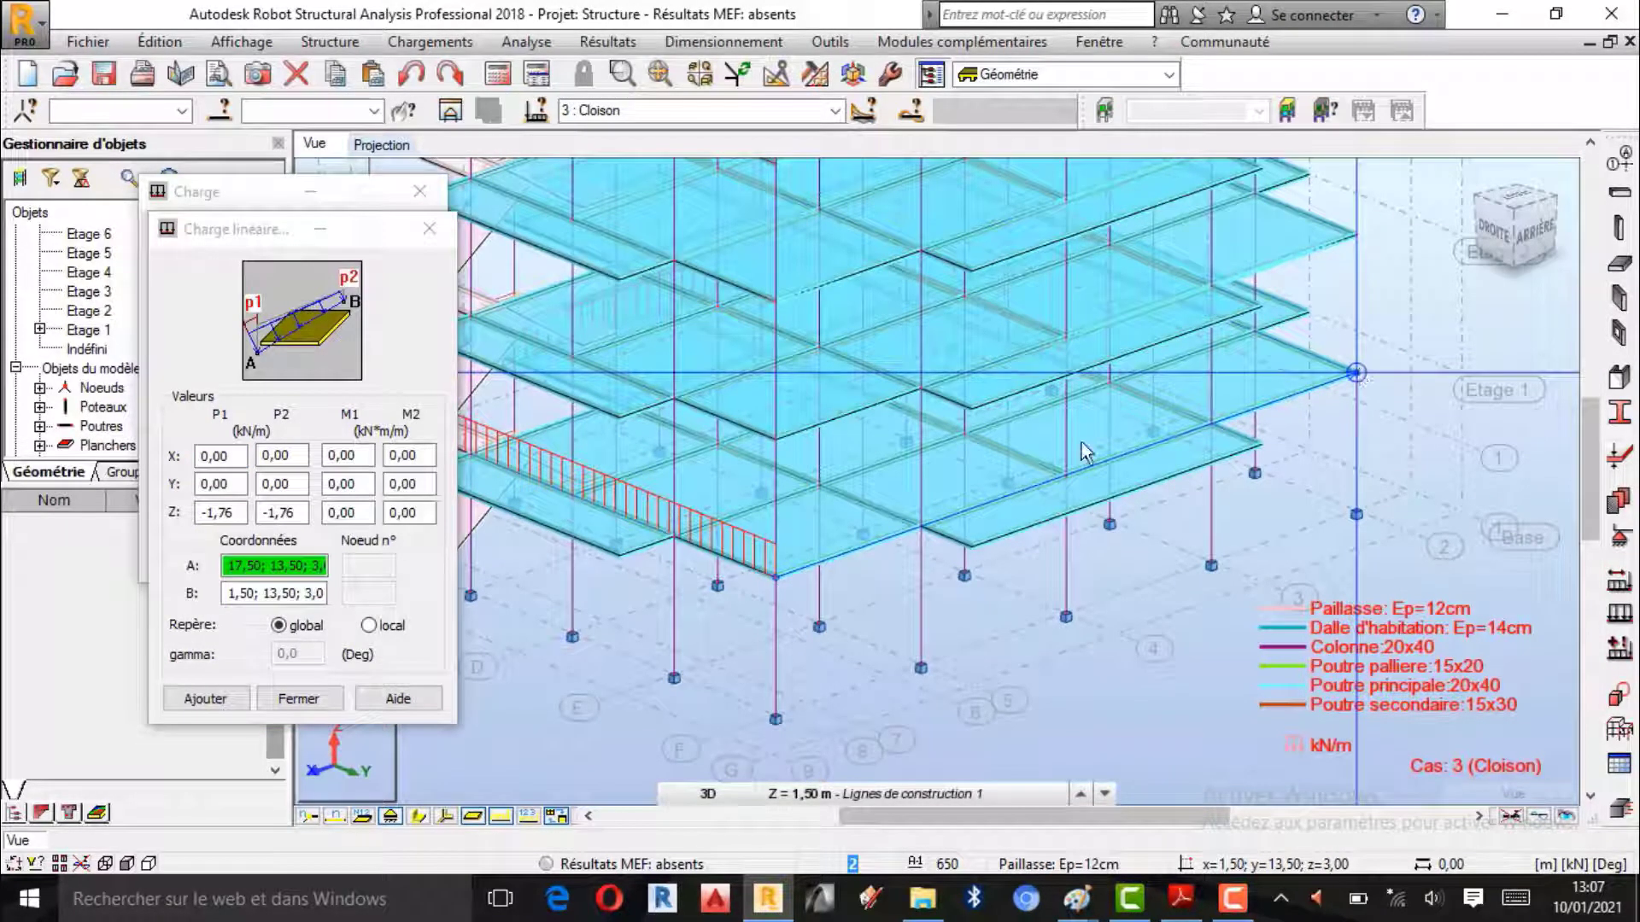
{"action": "left_click", "coordinate": [205, 698]}
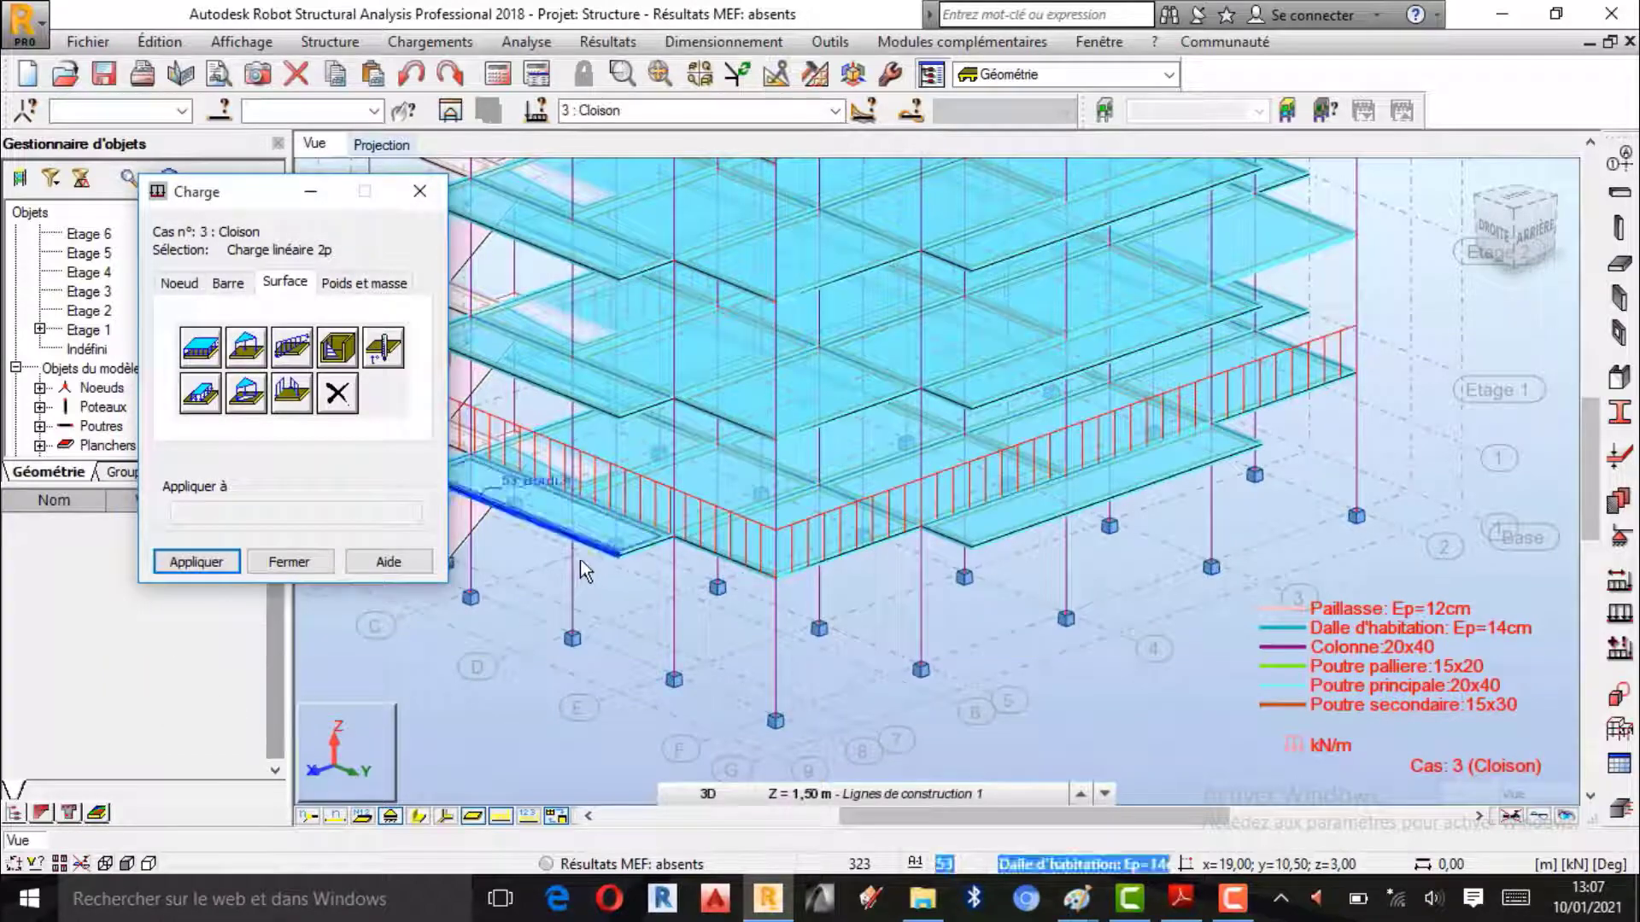
- Add the -1.76 kN/m linear load along the first floor's remaining edge from A (1.50; 13.50; 3.00) to B (1.50; 1.50; 3.00)
{"action": "scroll", "coordinate": [581, 570], "scroll_direction": "down", "scroll_amount": 2}
{"action": "right_click", "coordinate": [1422, 362]}
{"action": "left_click", "coordinate": [1324, 462]}
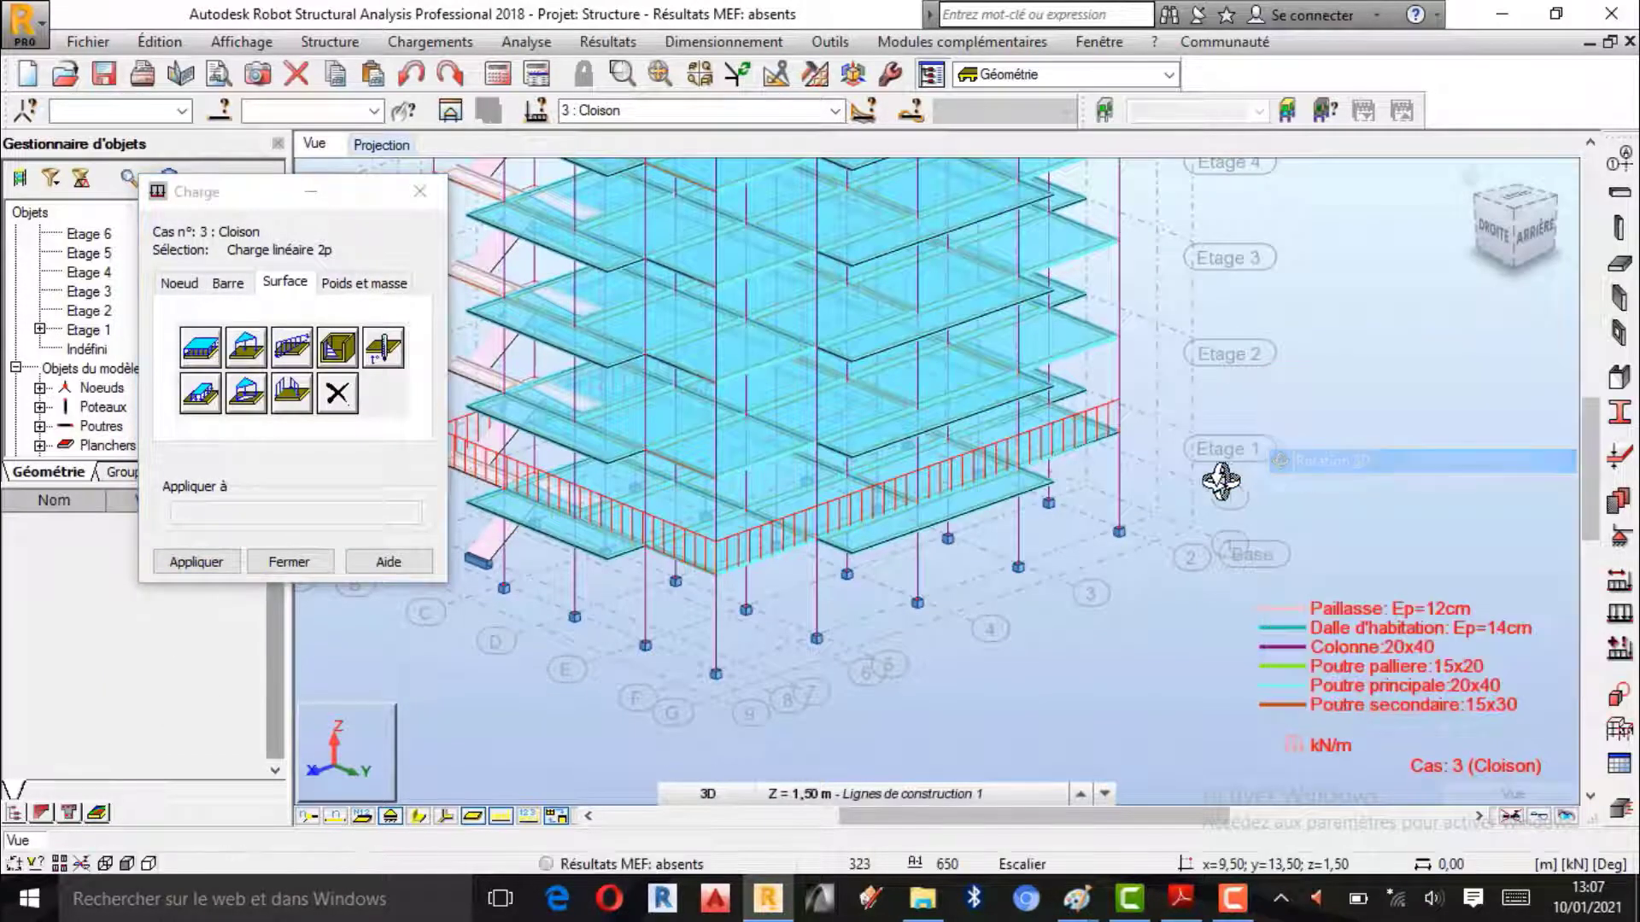
{"action": "mouse_move", "coordinate": [1221, 481]}
{"action": "left_mouse_down"}
{"action": "mouse_move", "coordinate": [1058, 501]}
{"action": "mouse_move", "coordinate": [827, 469]}
{"action": "mouse_move", "coordinate": [1207, 498]}
{"action": "left_mouse_up"}
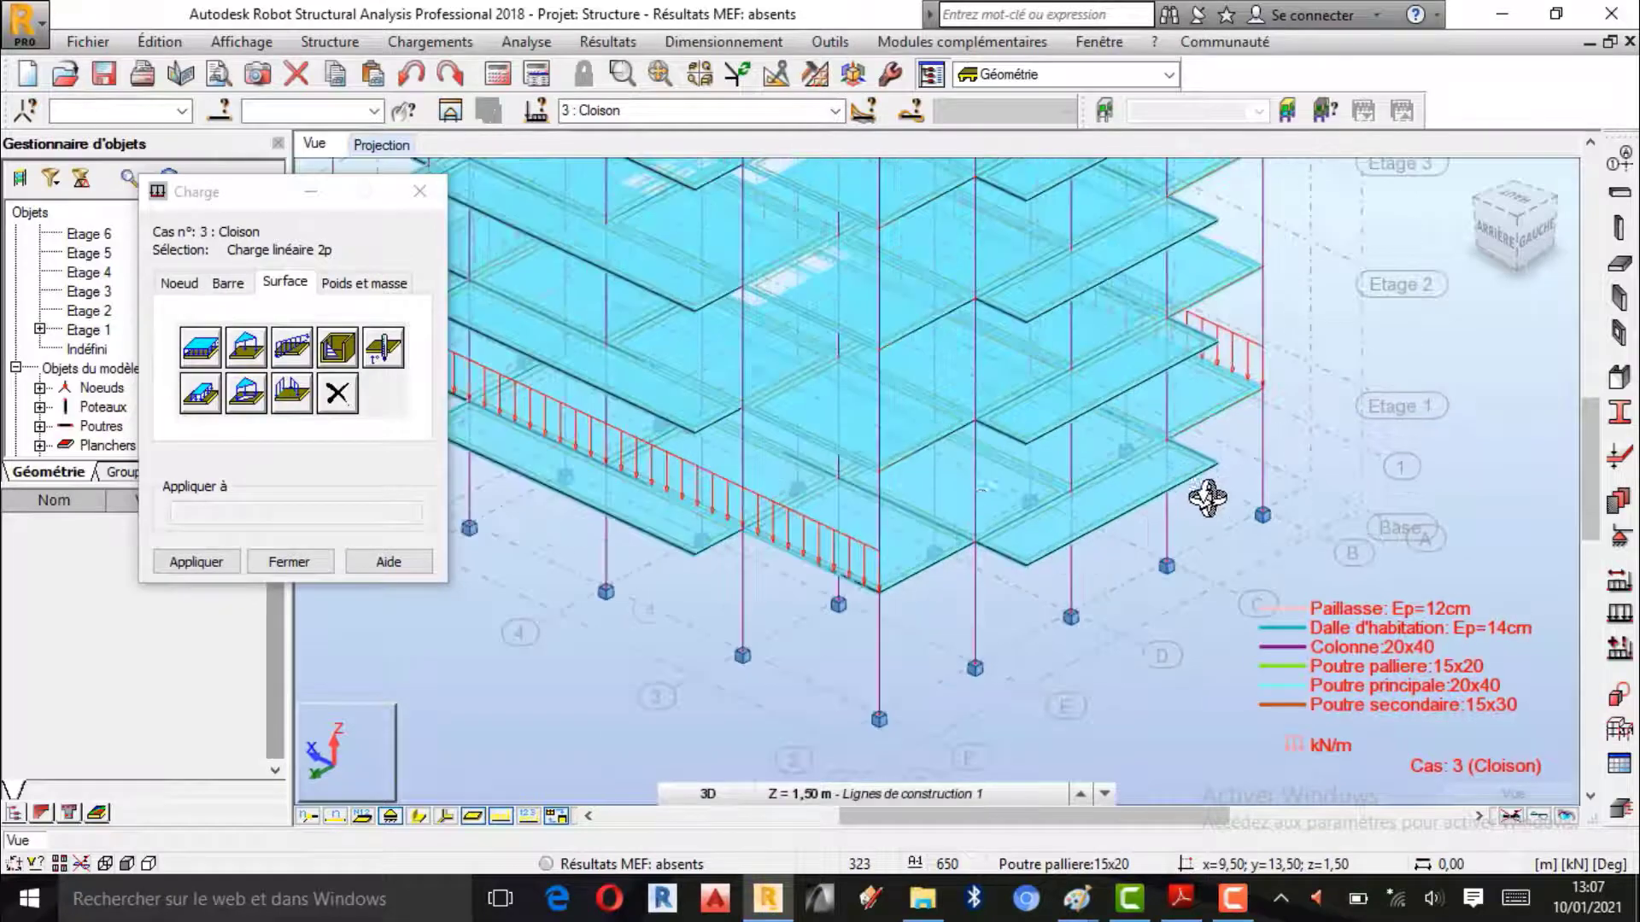
{"action": "left_click", "coordinate": [275, 350]}
{"action": "left_click", "coordinate": [883, 592]}
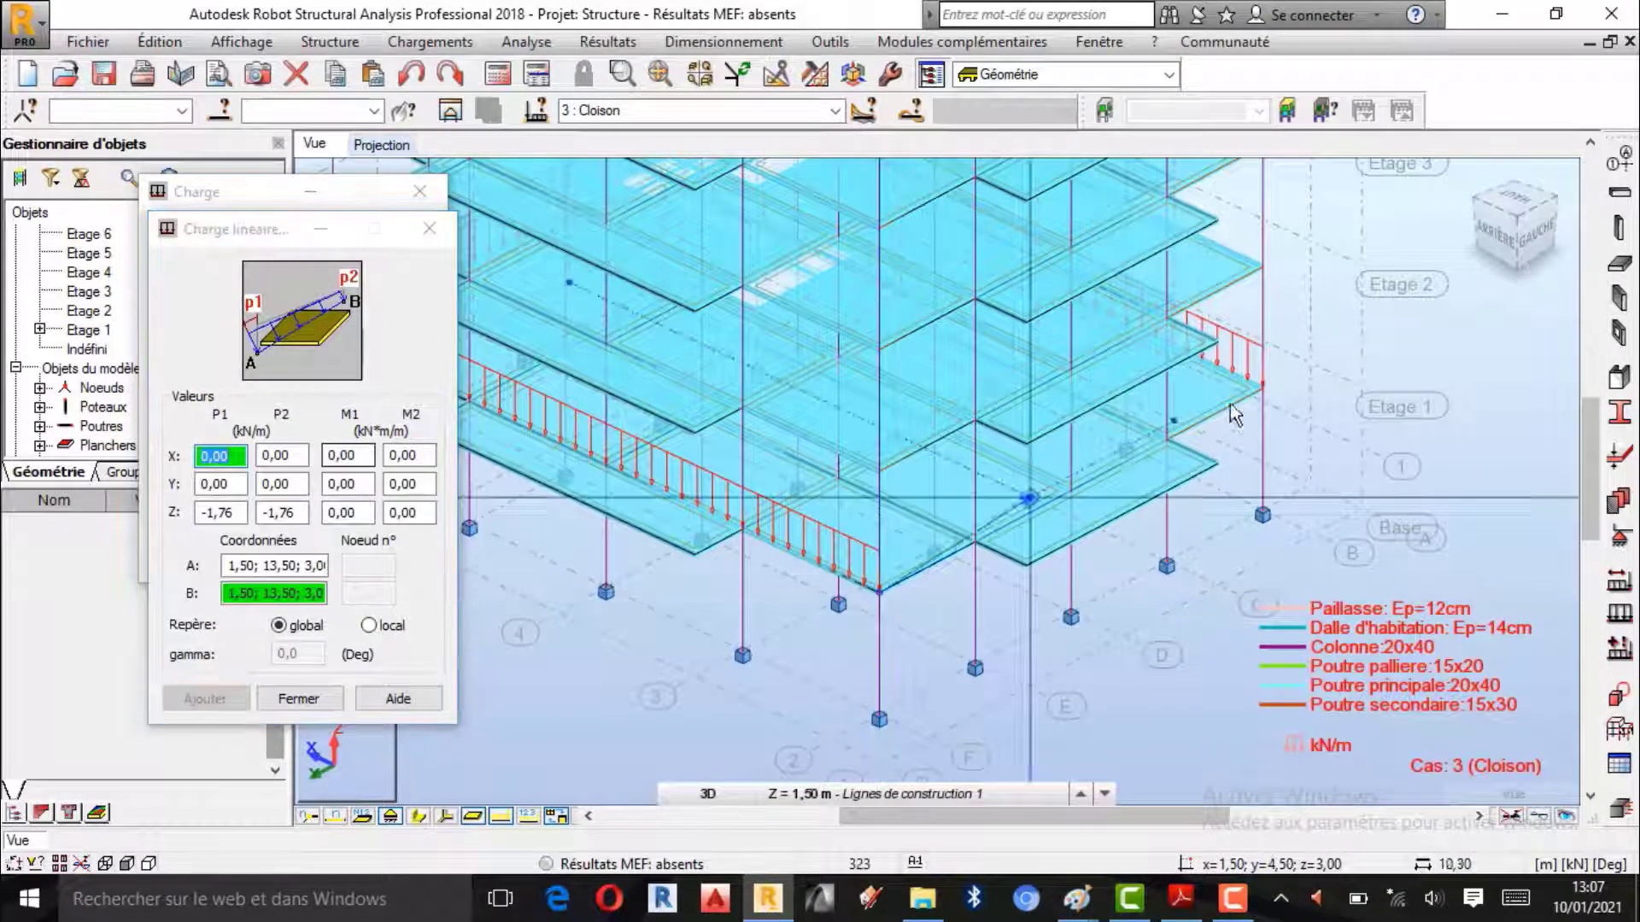
{"action": "left_click", "coordinate": [1262, 386]}
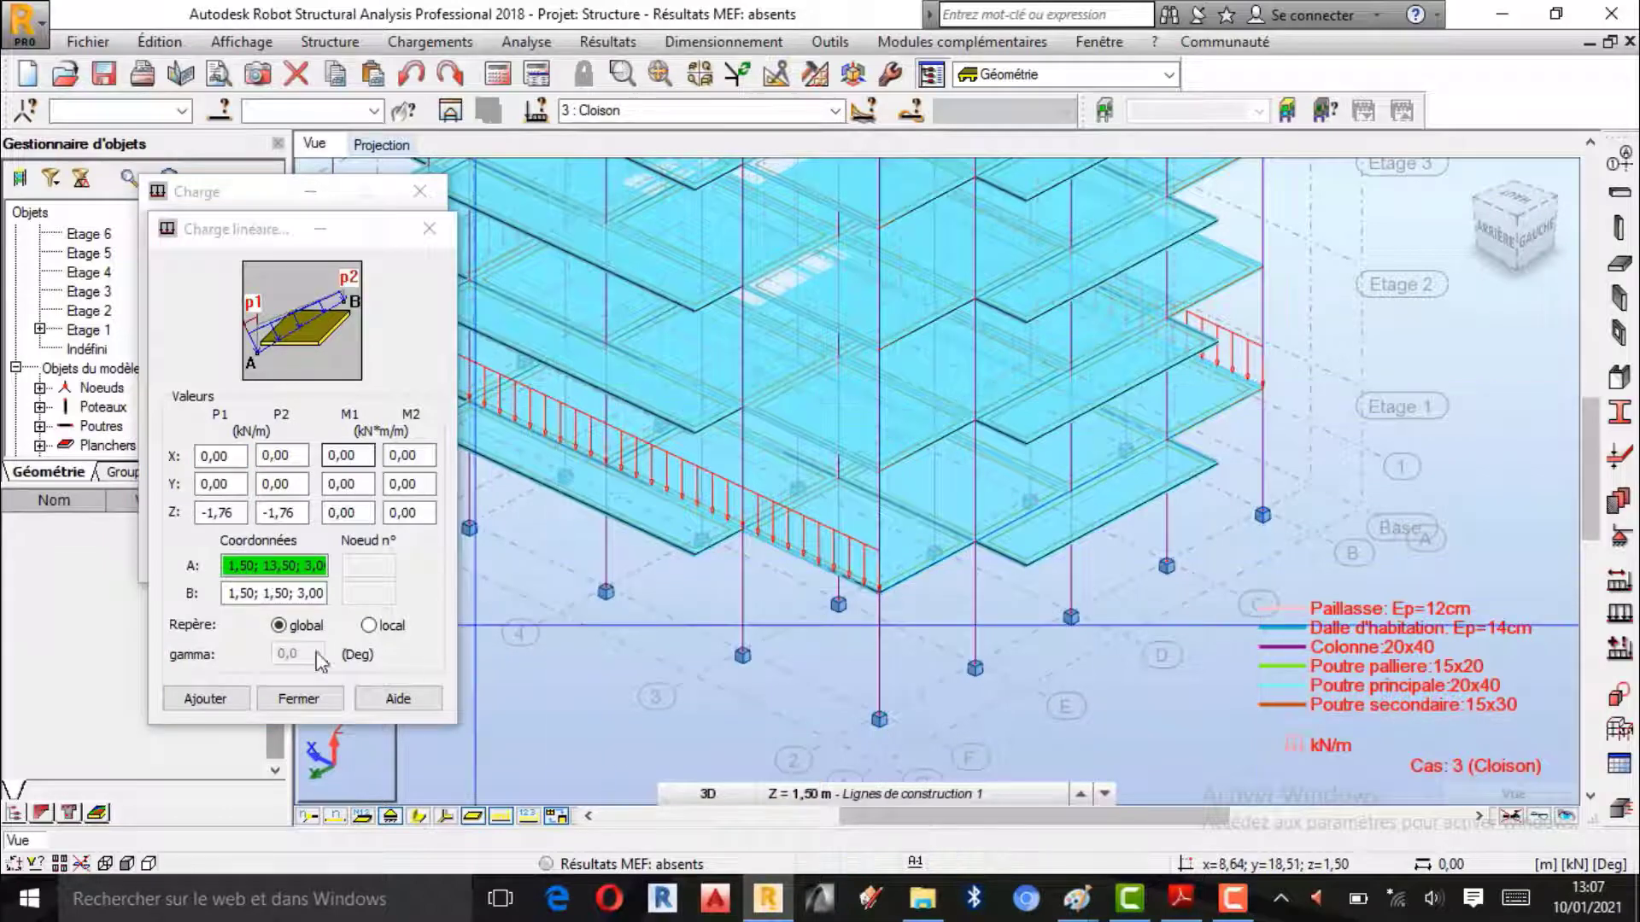
{"action": "left_click", "coordinate": [206, 698]}
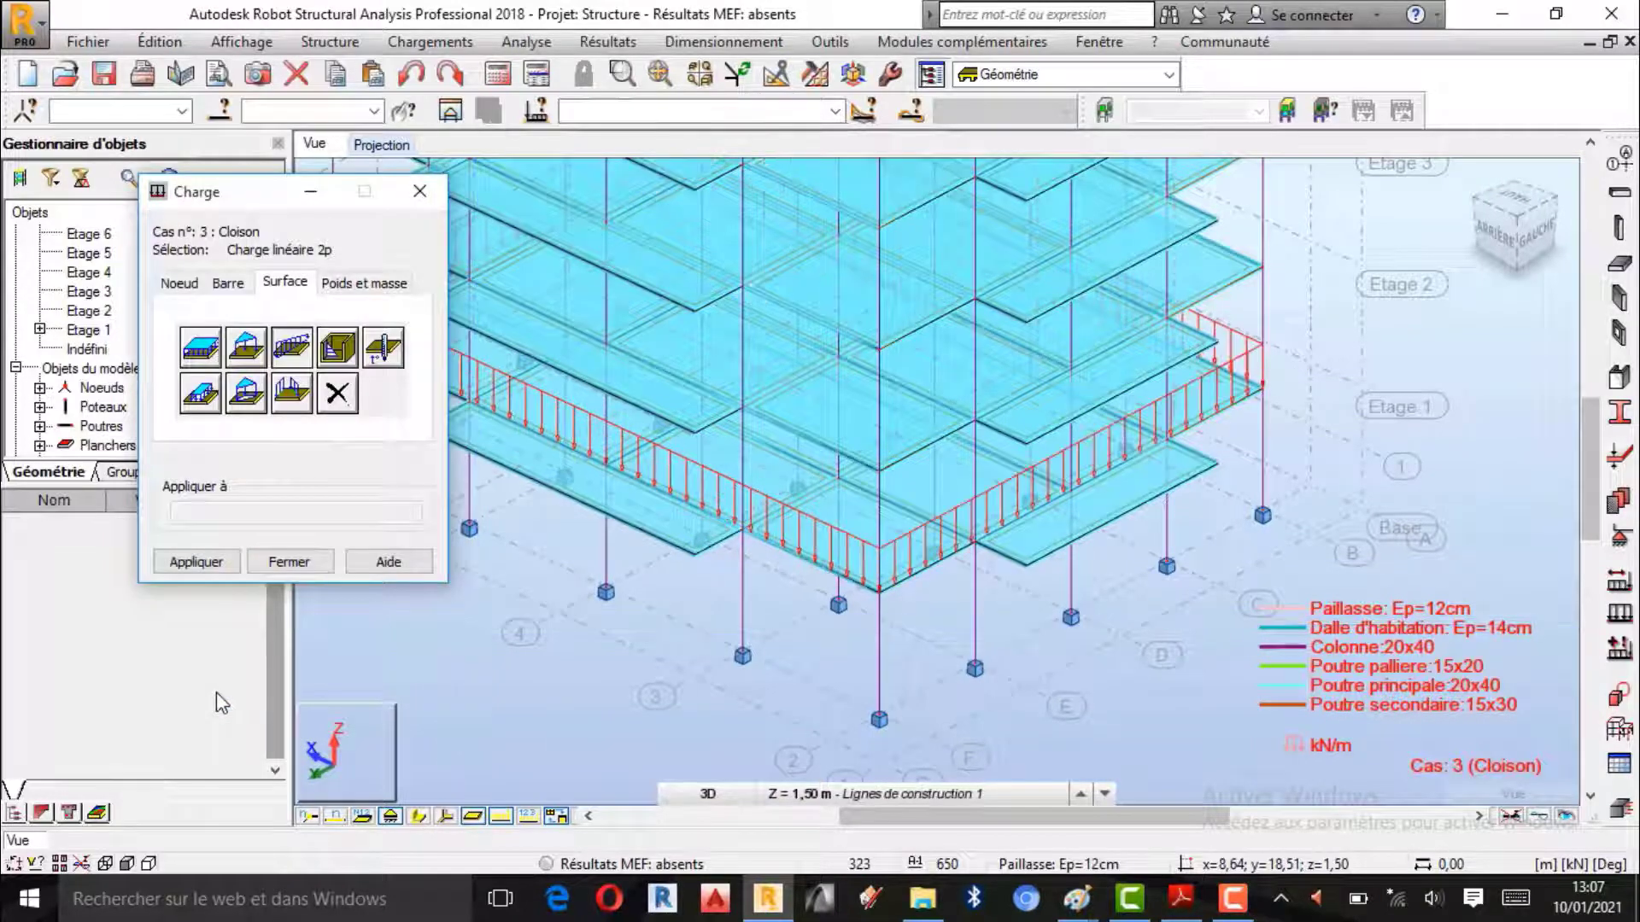
{"action": "scroll", "coordinate": [1038, 557], "scroll_direction": "down", "scroll_amount": 5}
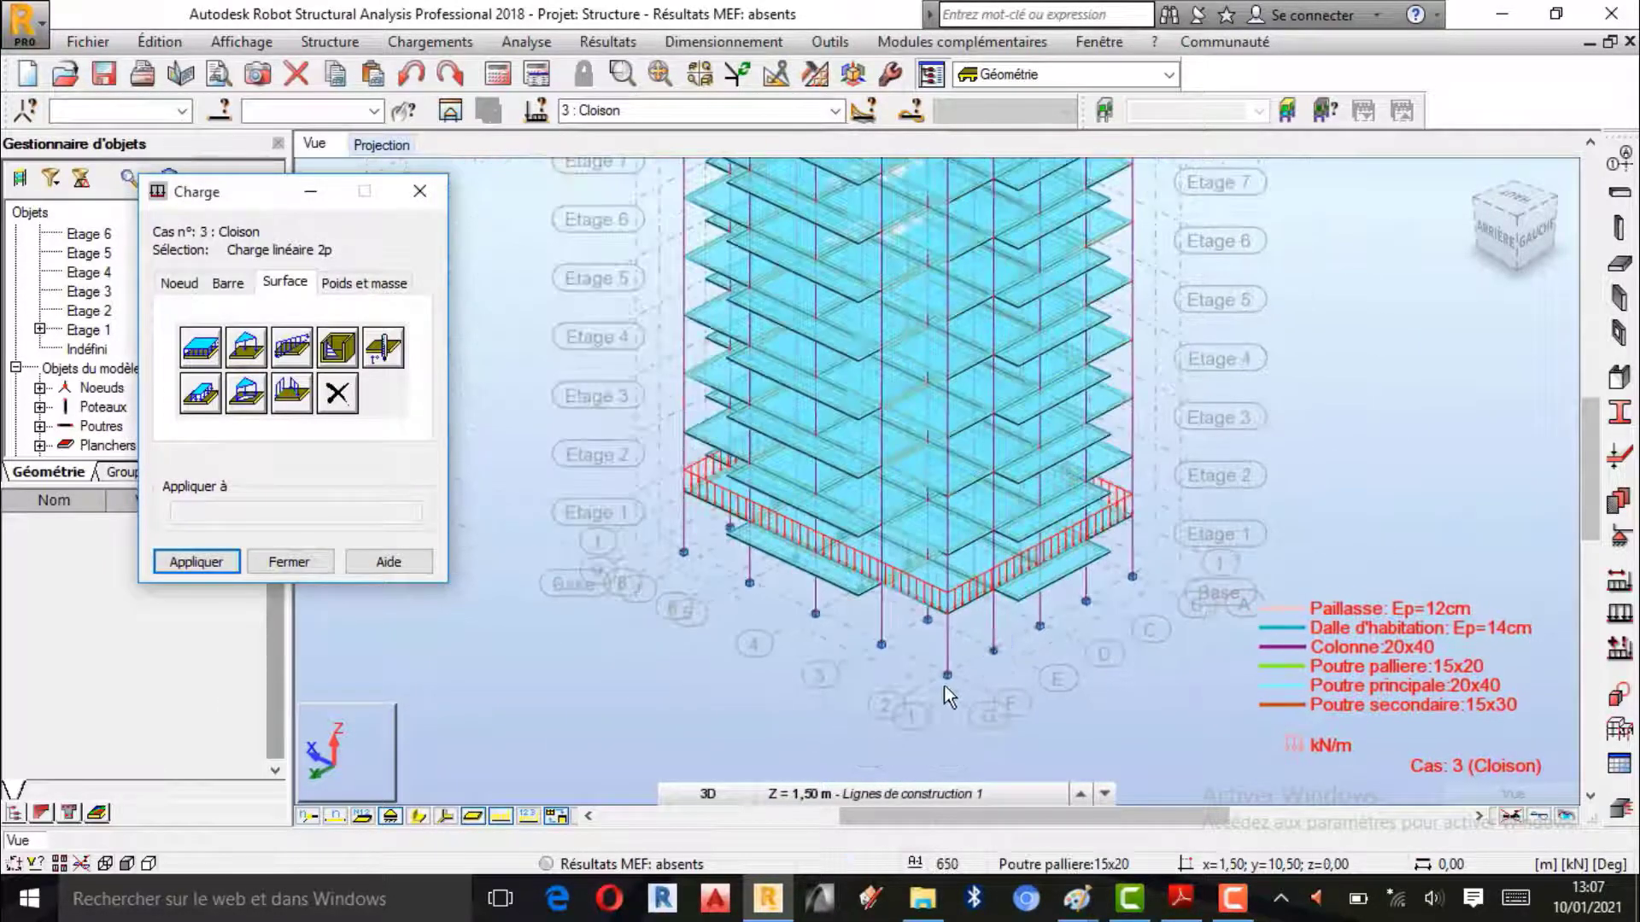
{"action": "scroll", "coordinate": [1059, 572], "scroll_direction": "up", "scroll_amount": 1}
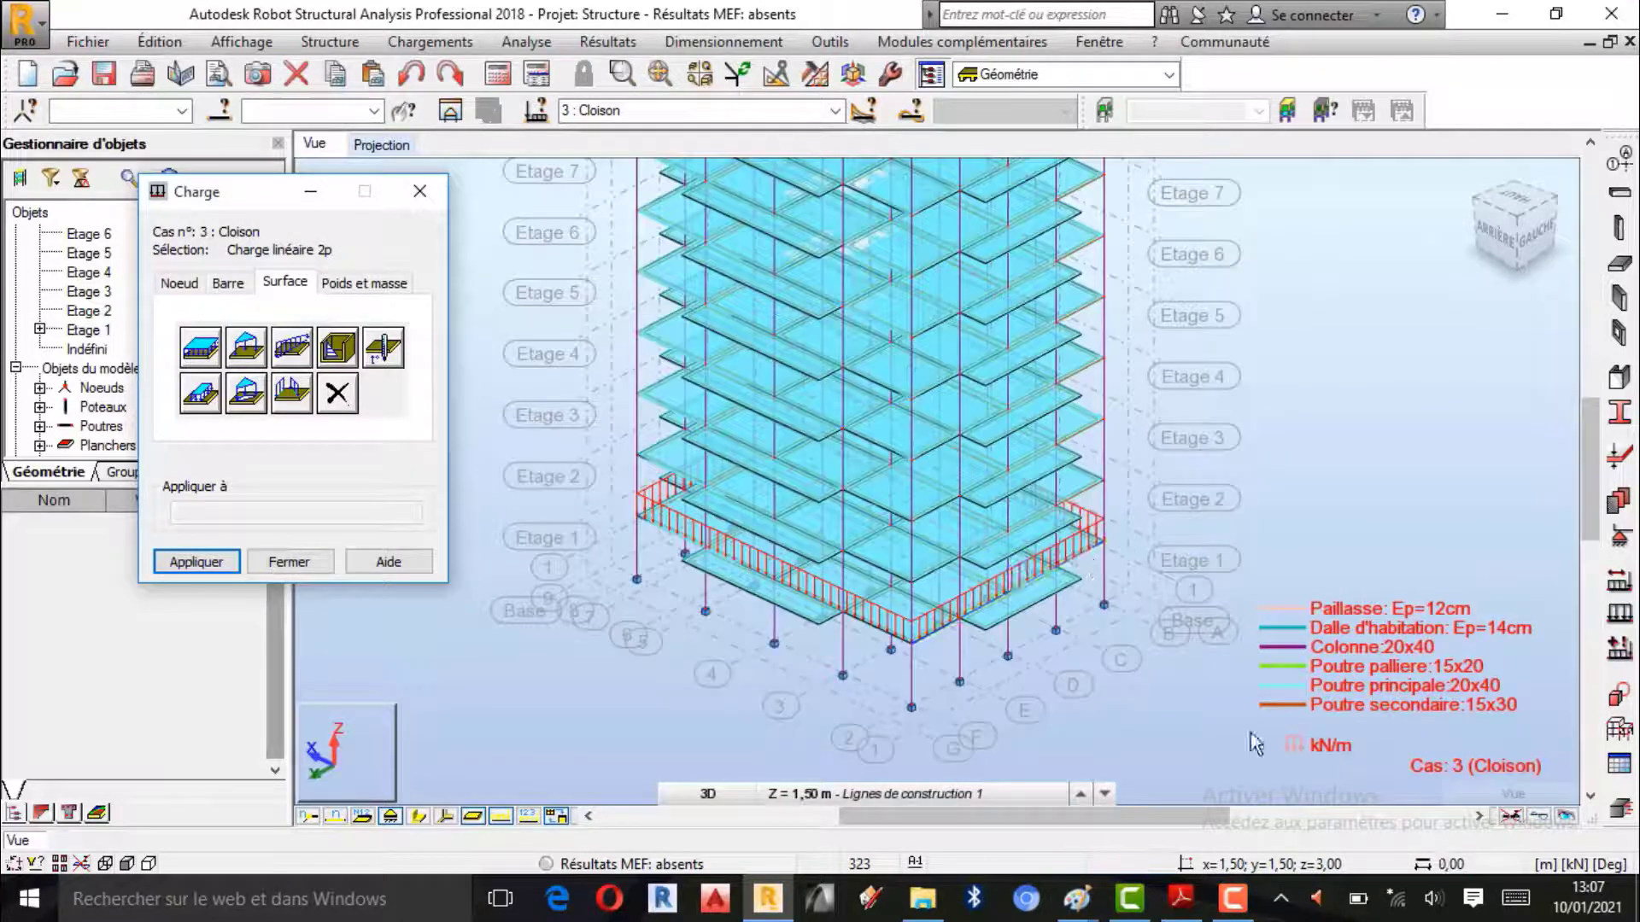
{"action": "left_click", "coordinate": [1233, 898]}
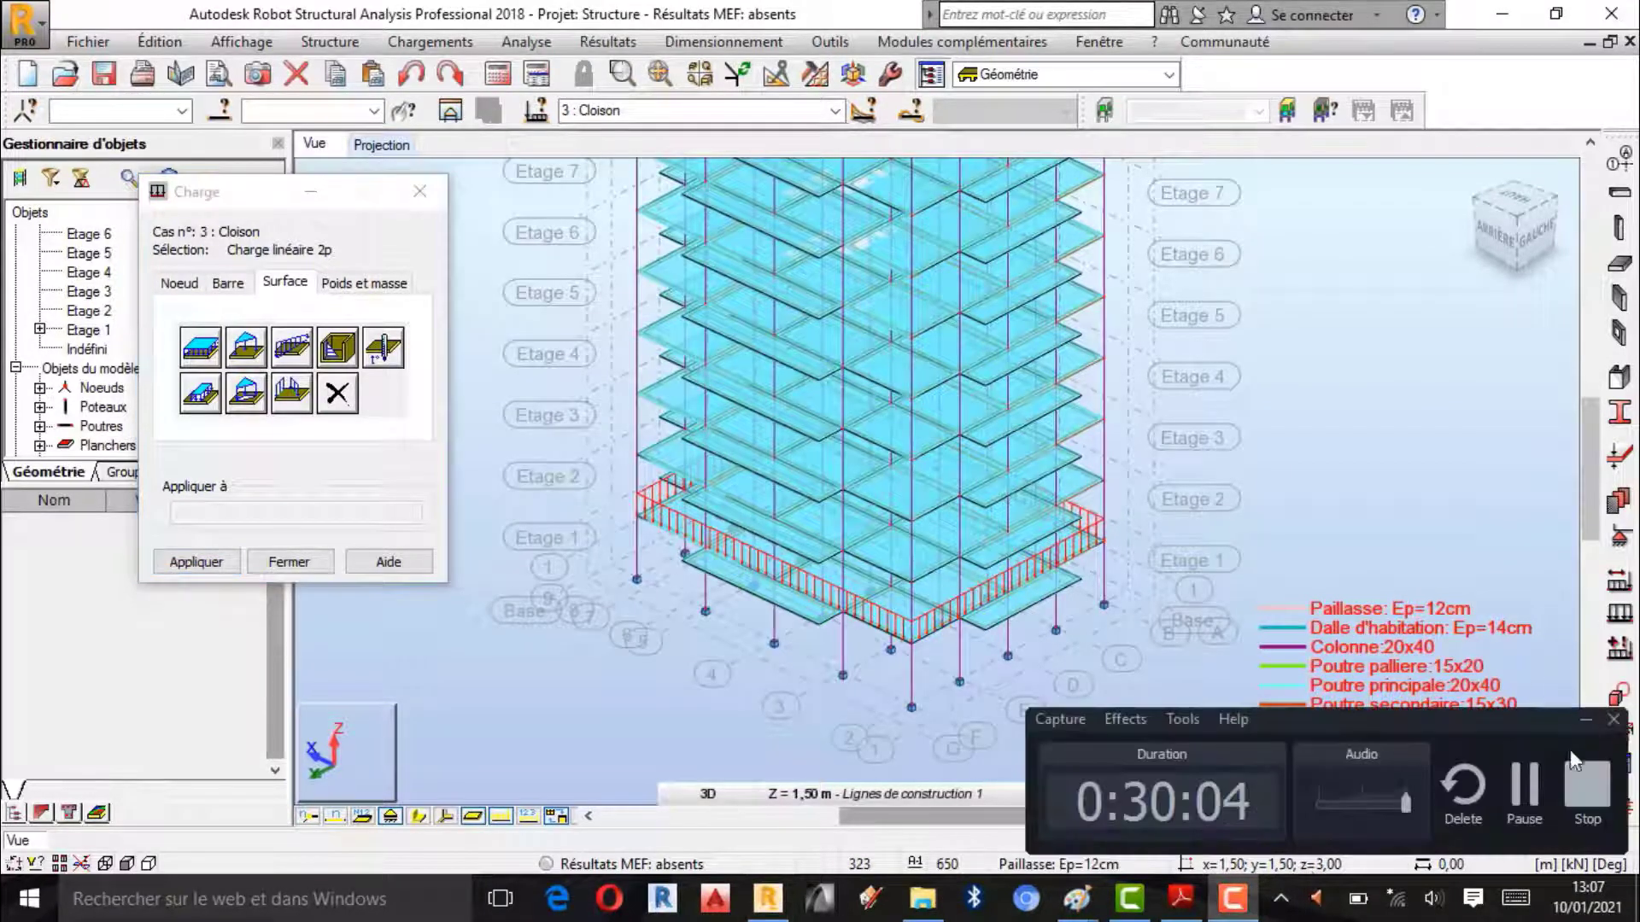
{"action": "left_click", "coordinate": [1526, 784]}
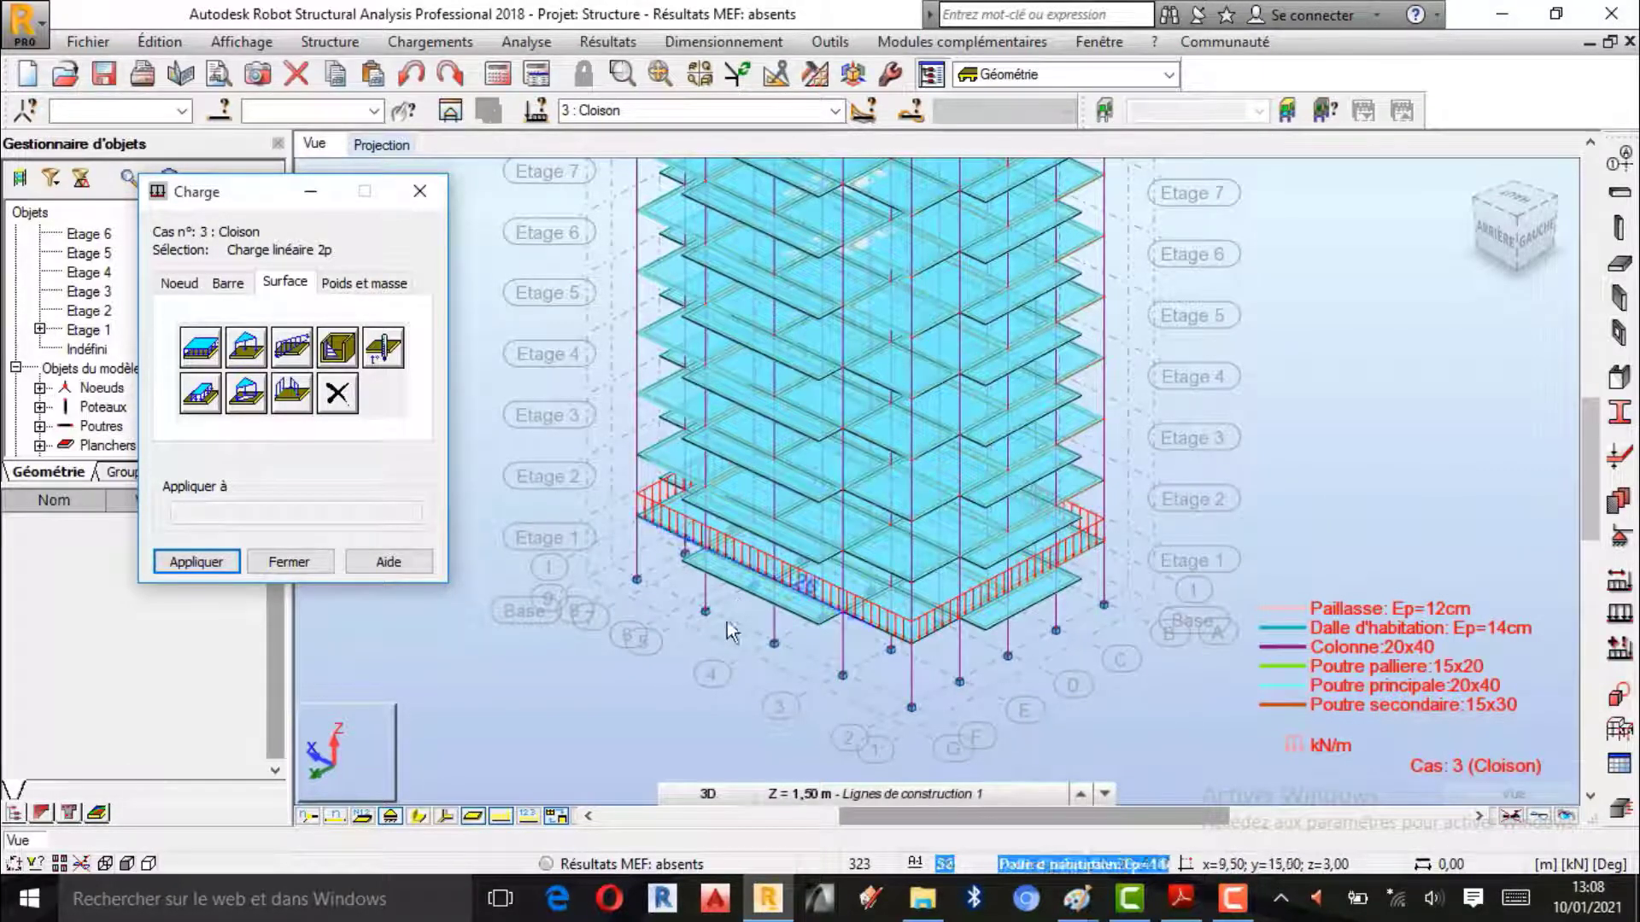
- Examine the partition linear loads around the first-floor perimeter and the floors above it
{"action": "scroll", "coordinate": [912, 499], "scroll_direction": "up", "scroll_amount": 2}
{"action": "scroll", "coordinate": [913, 500], "scroll_direction": "up", "scroll_amount": 1}
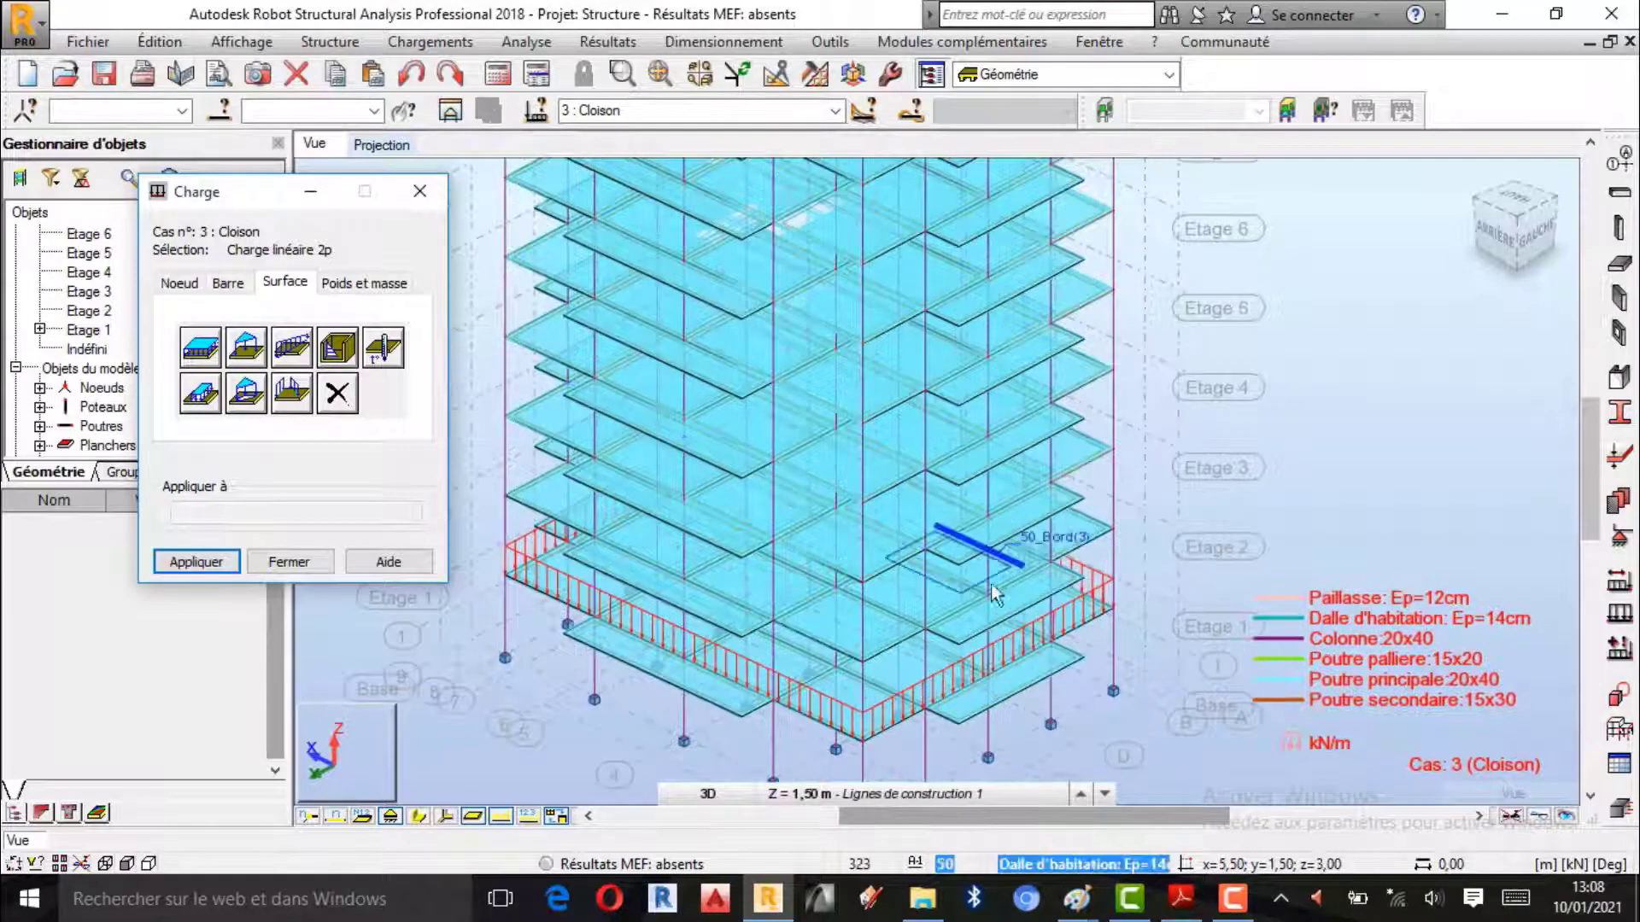
{"action": "scroll", "coordinate": [991, 582], "scroll_direction": "up", "scroll_amount": 1}
{"action": "scroll", "coordinate": [1304, 570], "scroll_direction": "down", "scroll_amount": 1}
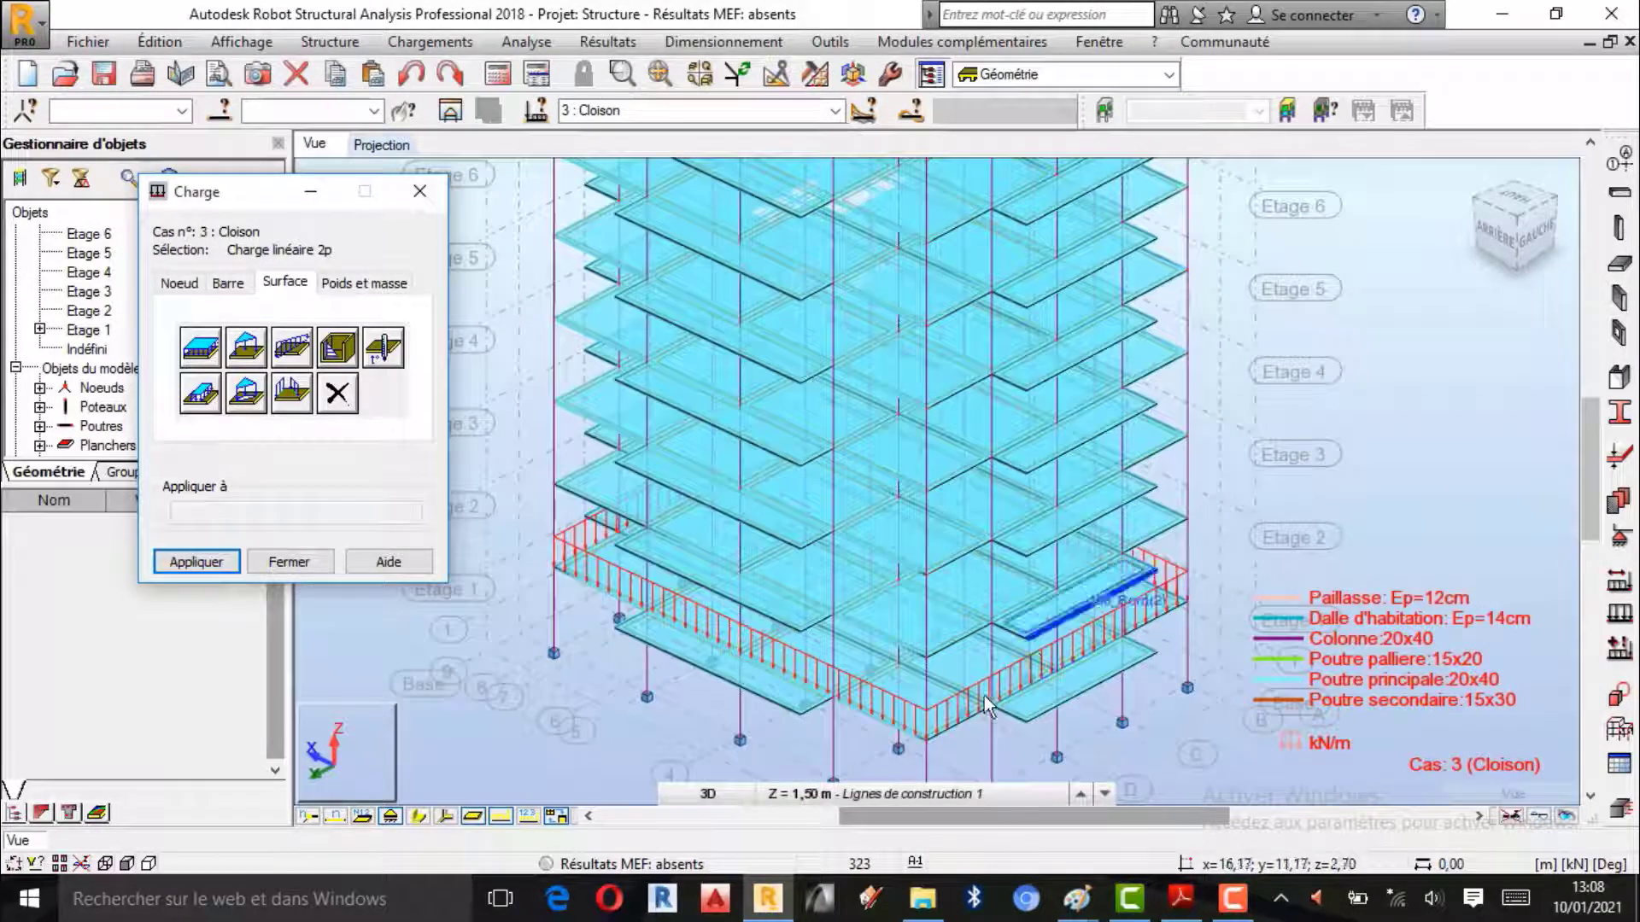
{"action": "scroll", "coordinate": [972, 716], "scroll_direction": "up", "scroll_amount": 1}
{"action": "scroll", "coordinate": [997, 719], "scroll_direction": "down", "scroll_amount": 1}
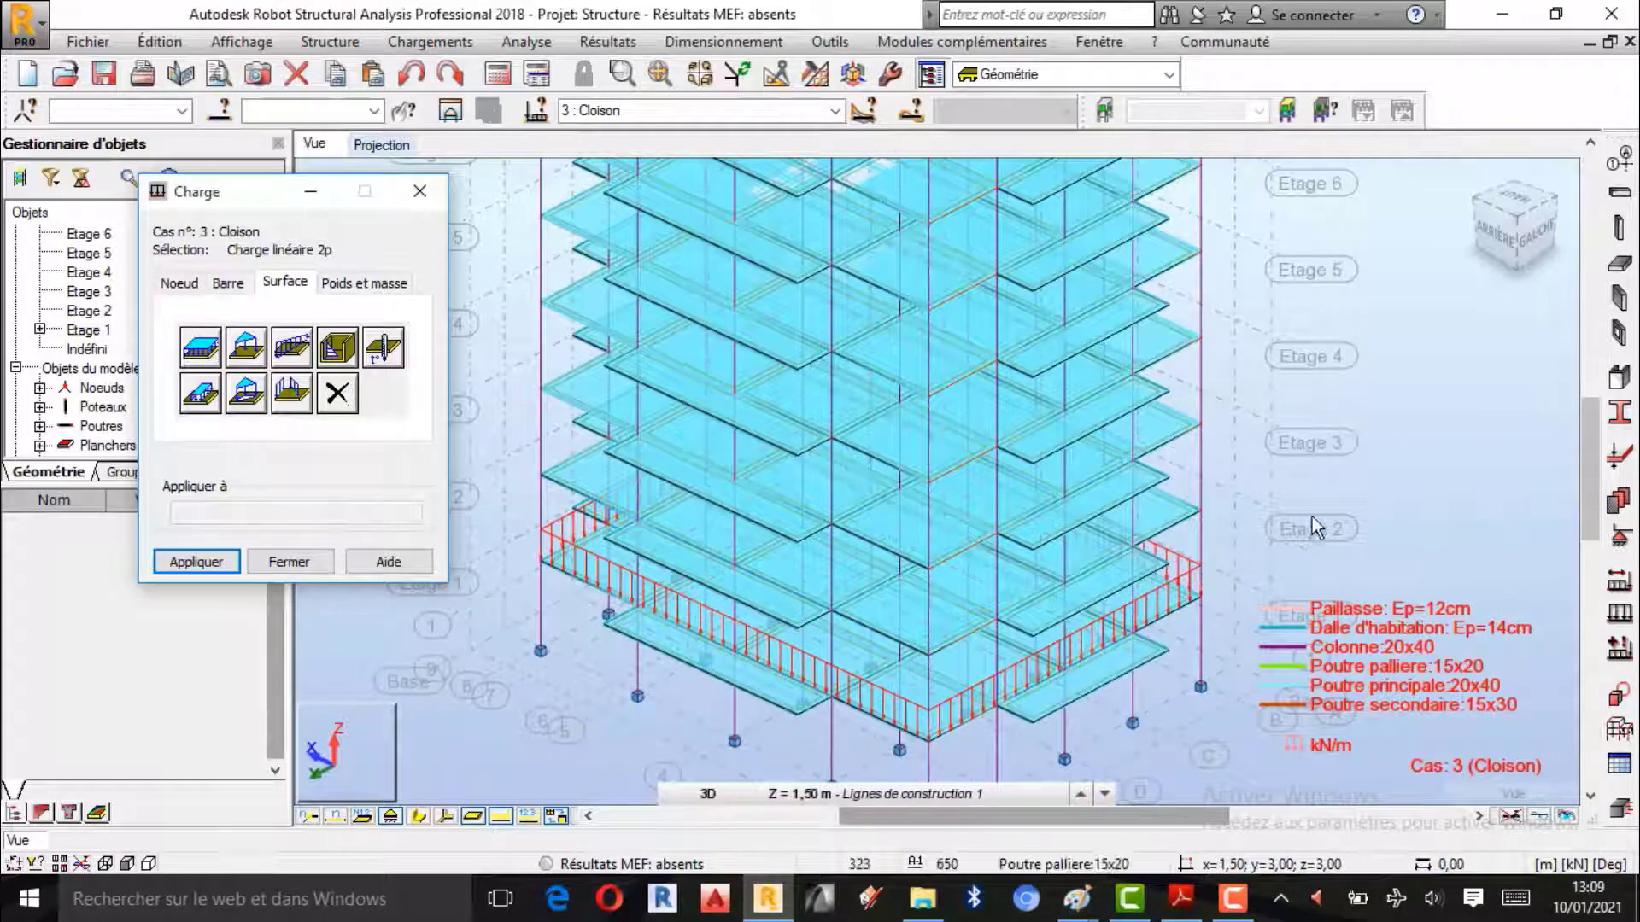
{"action": "scroll", "coordinate": [1414, 437], "scroll_direction": "down", "scroll_amount": 1}
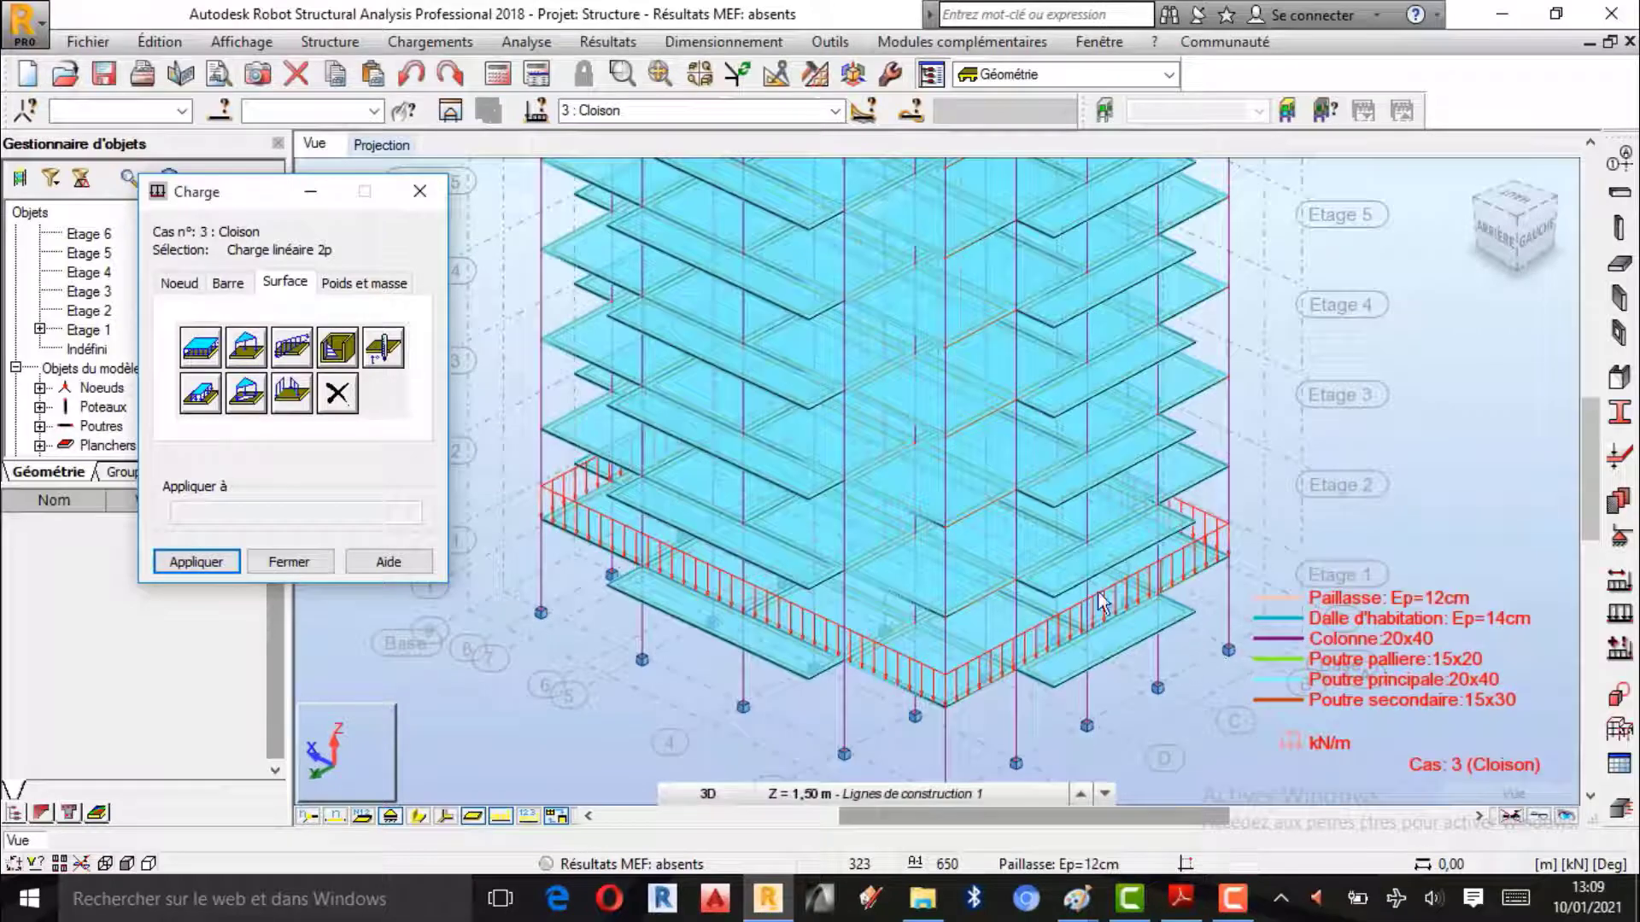
{"action": "scroll", "coordinate": [1013, 658], "scroll_direction": "down", "scroll_amount": 2}
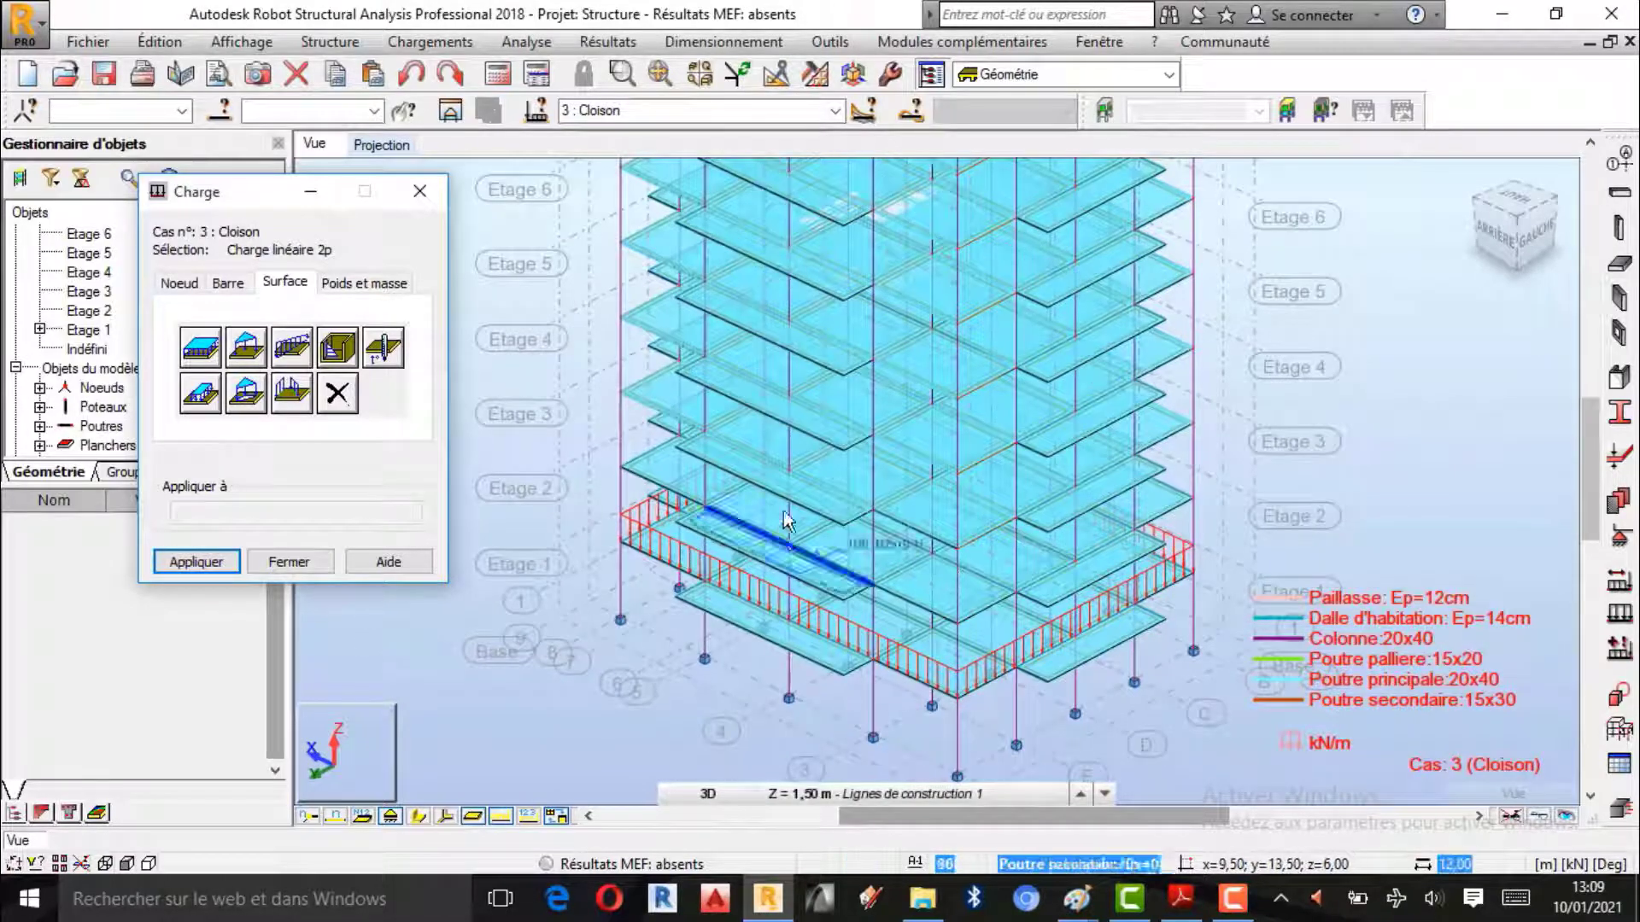
{"action": "scroll", "coordinate": [724, 707], "scroll_direction": "down", "scroll_amount": 1}
{"action": "scroll", "coordinate": [723, 709], "scroll_direction": "down", "scroll_amount": 1}
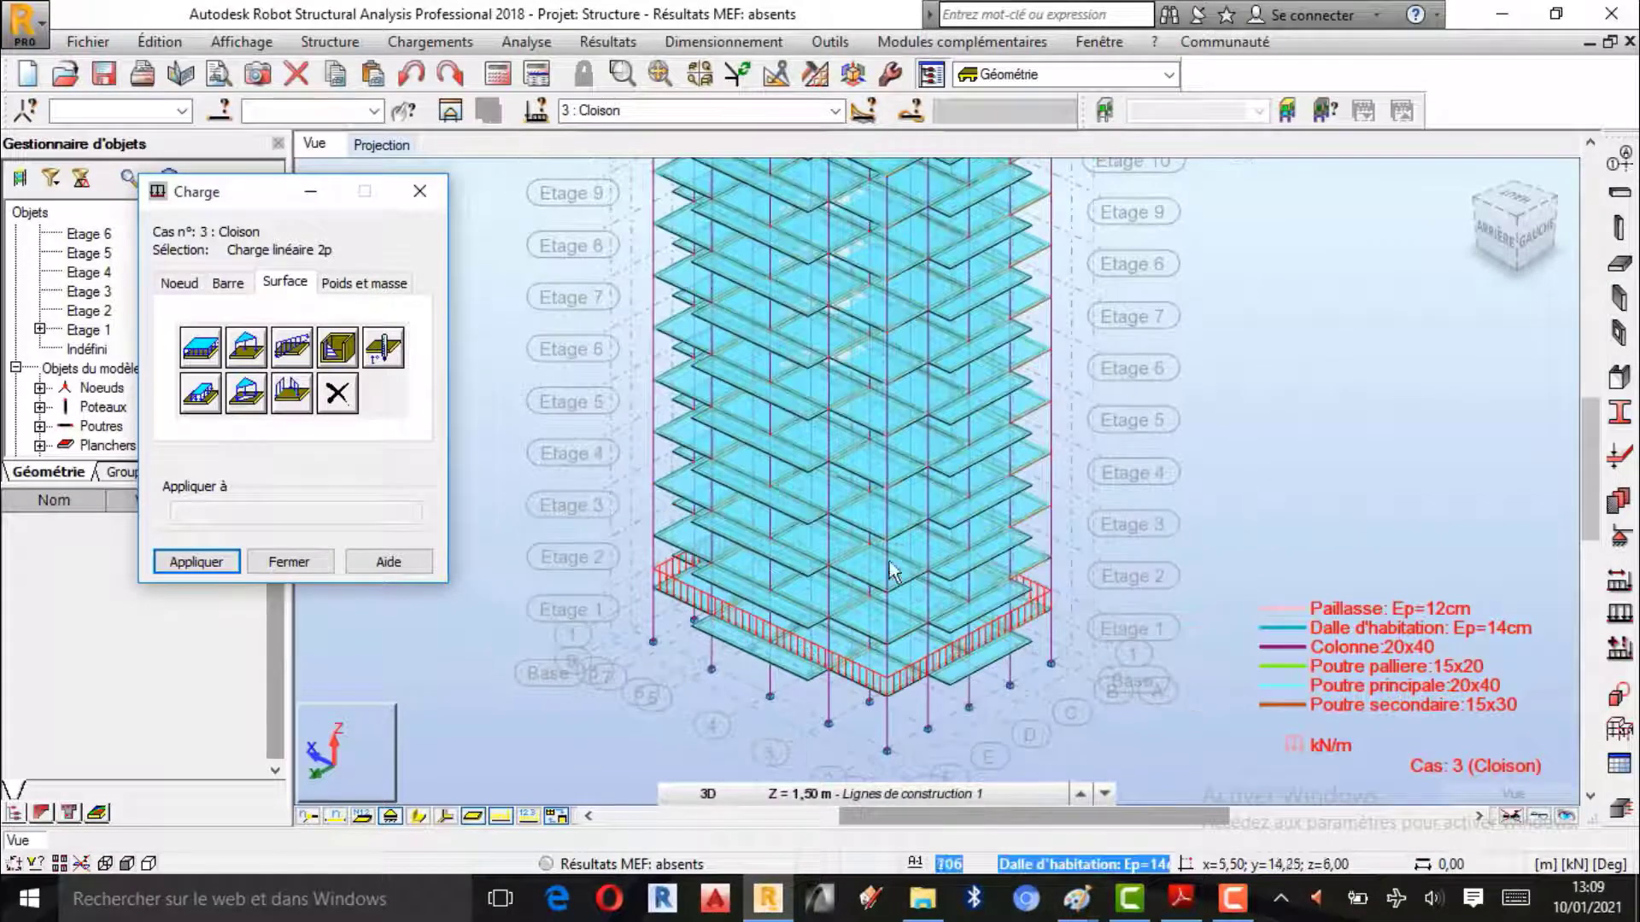
{"action": "scroll", "coordinate": [948, 519], "scroll_direction": "up", "scroll_amount": 1}
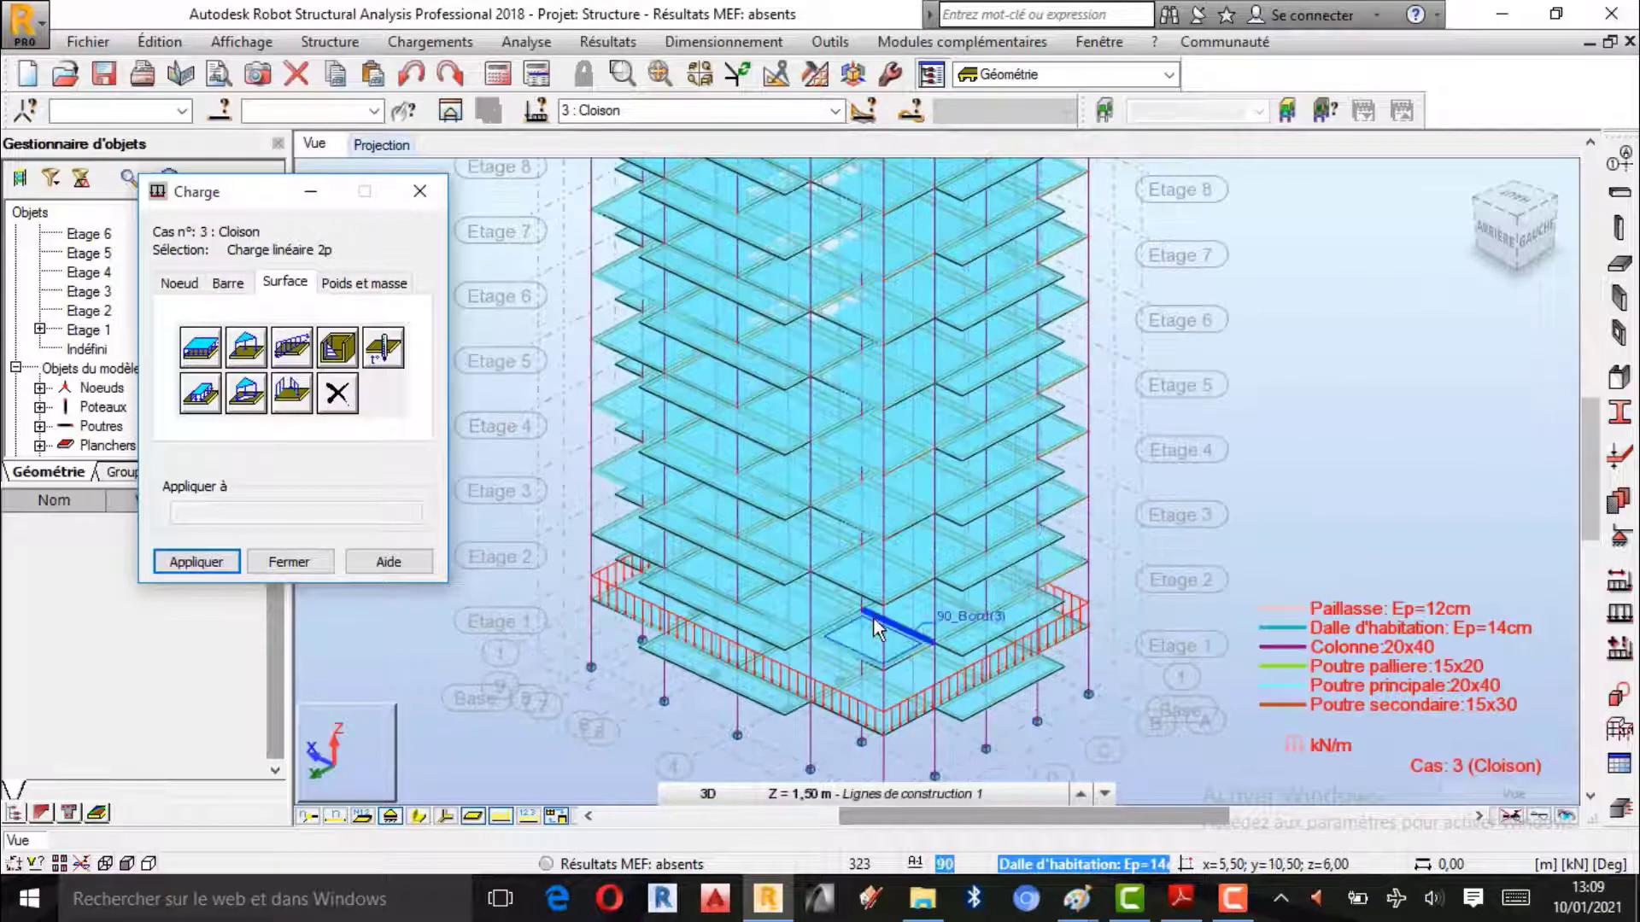
{"action": "scroll", "coordinate": [996, 497], "scroll_direction": "up", "scroll_amount": 1}
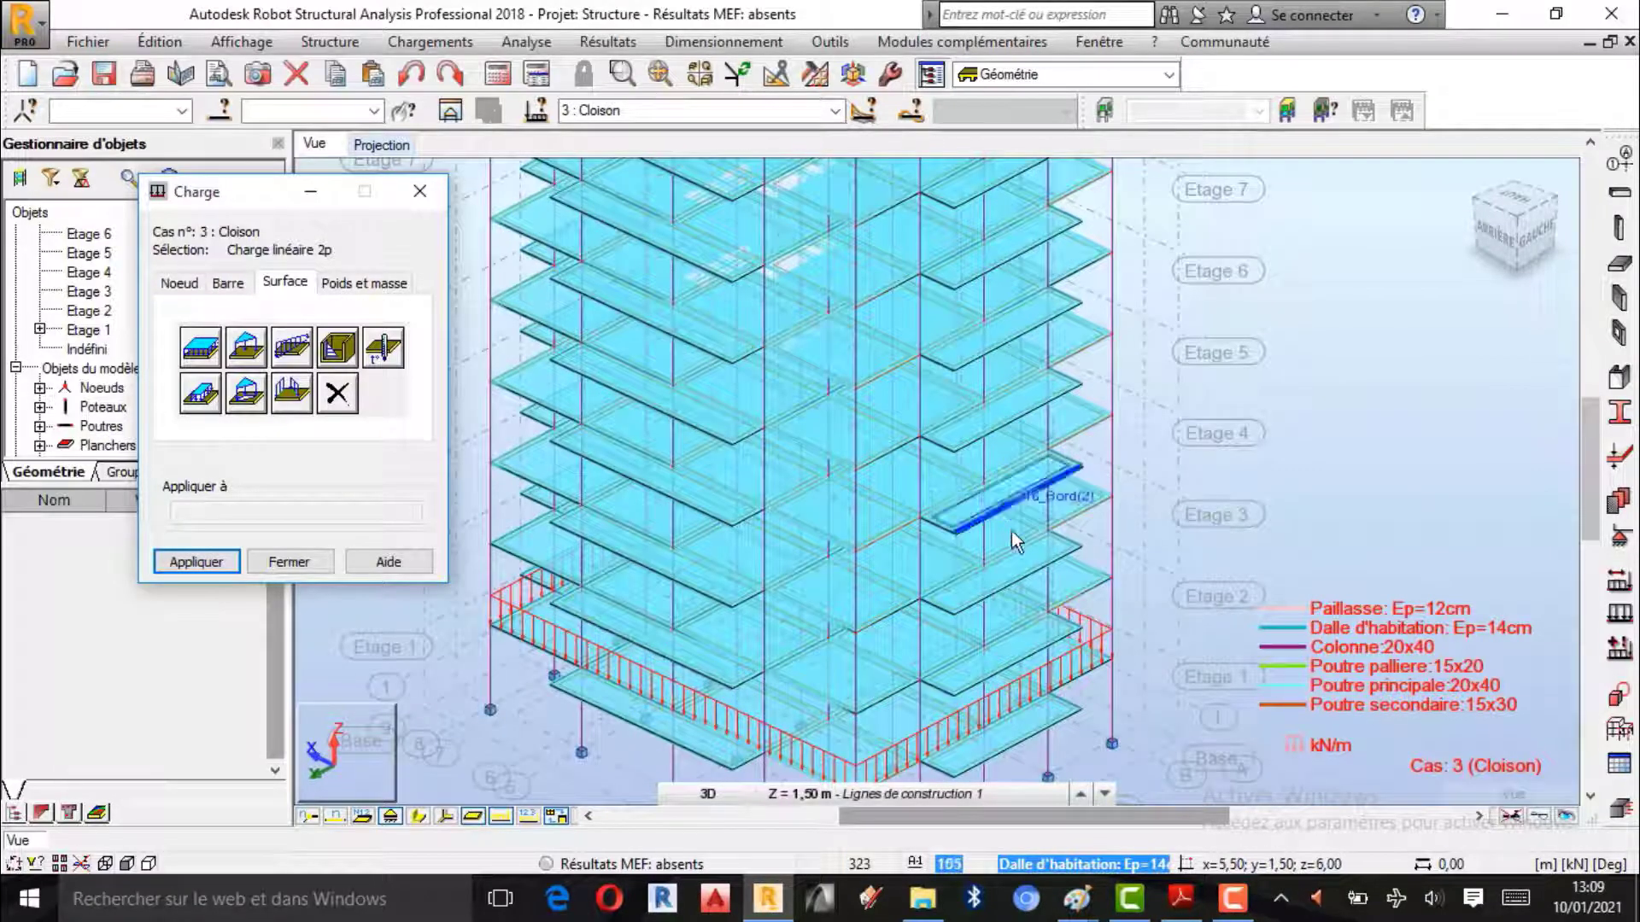
{"action": "scroll", "coordinate": [1011, 530], "scroll_direction": "down", "scroll_amount": 1}
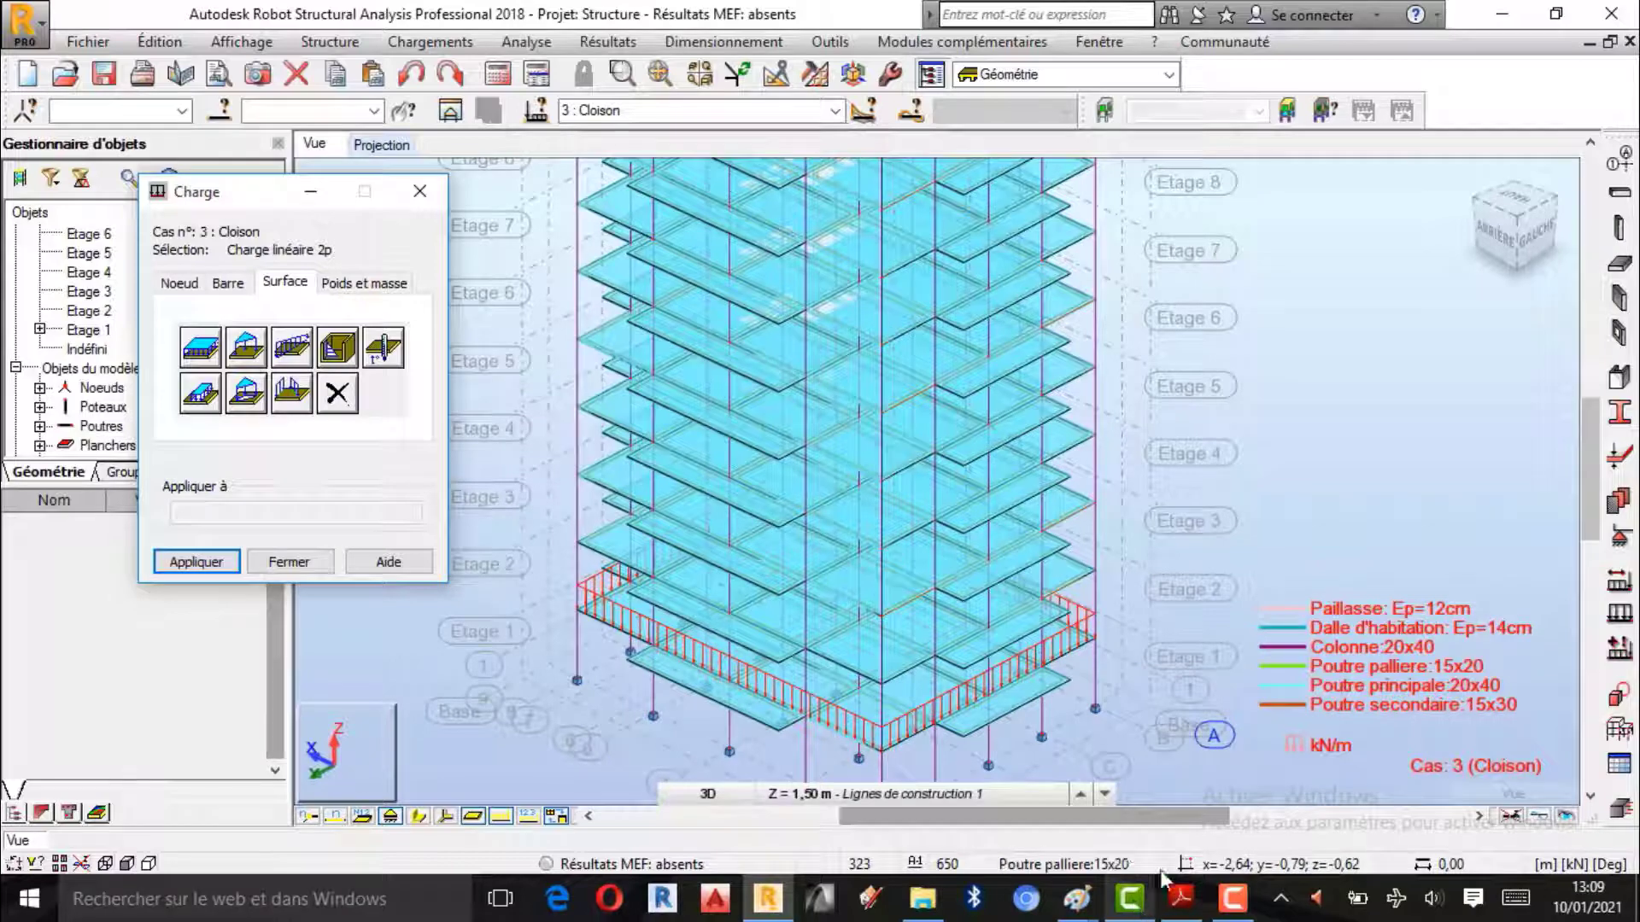
- Review the handwritten habitation and T load notes in the untitled Paint drawing, and return to the structural model
{"action": "mouse_move", "coordinate": [1077, 901]}
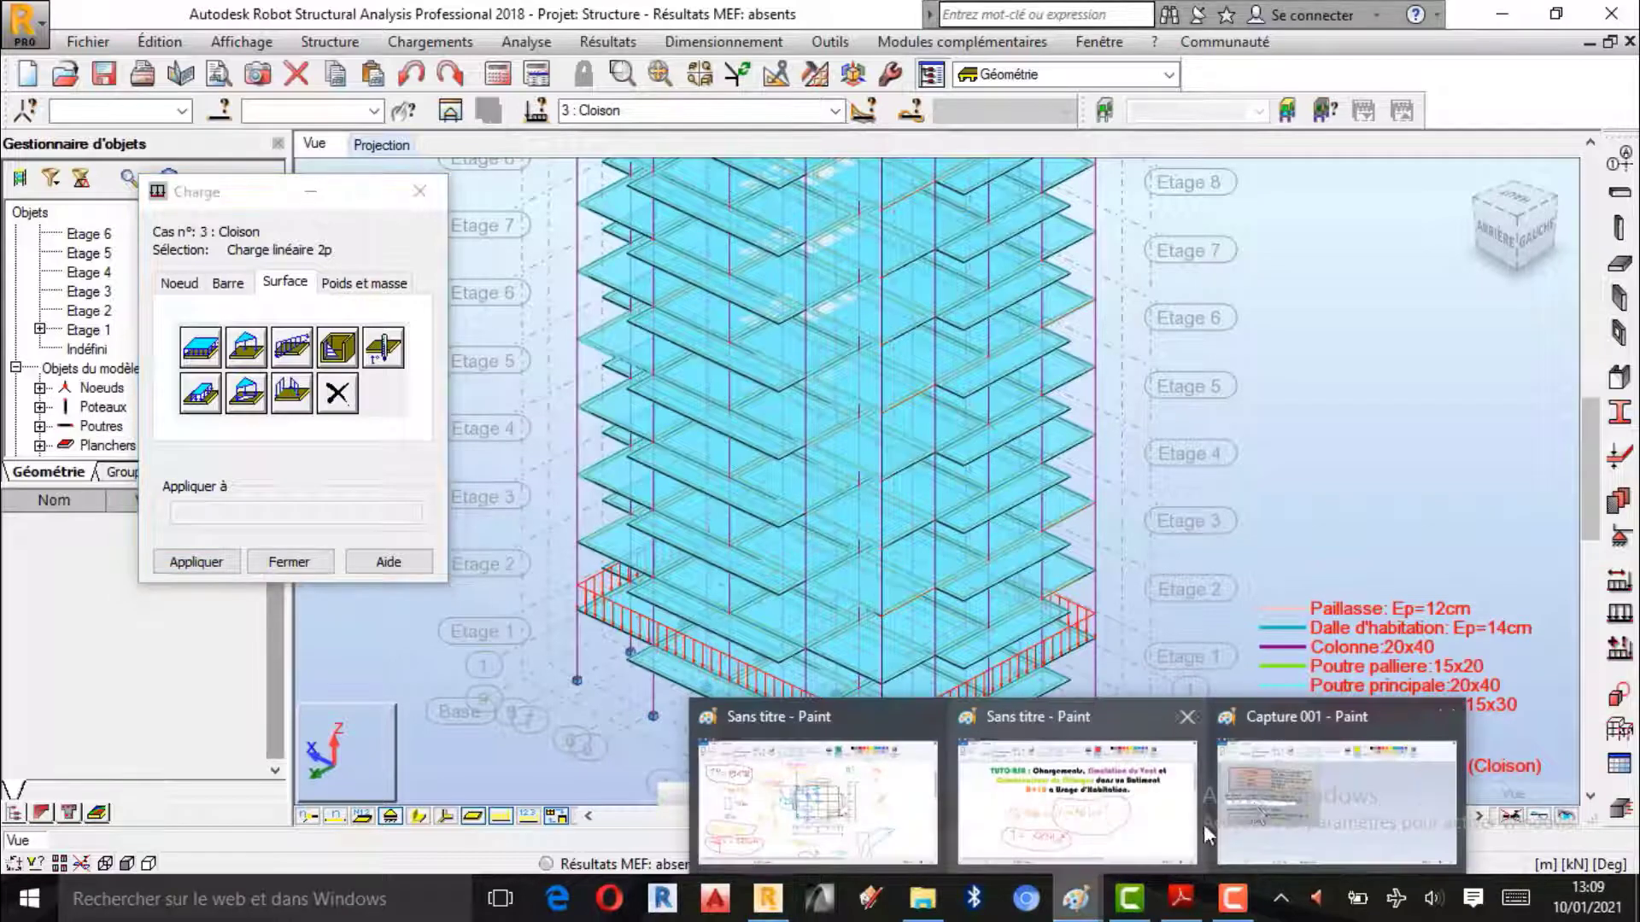
{"action": "left_click", "coordinate": [1142, 812]}
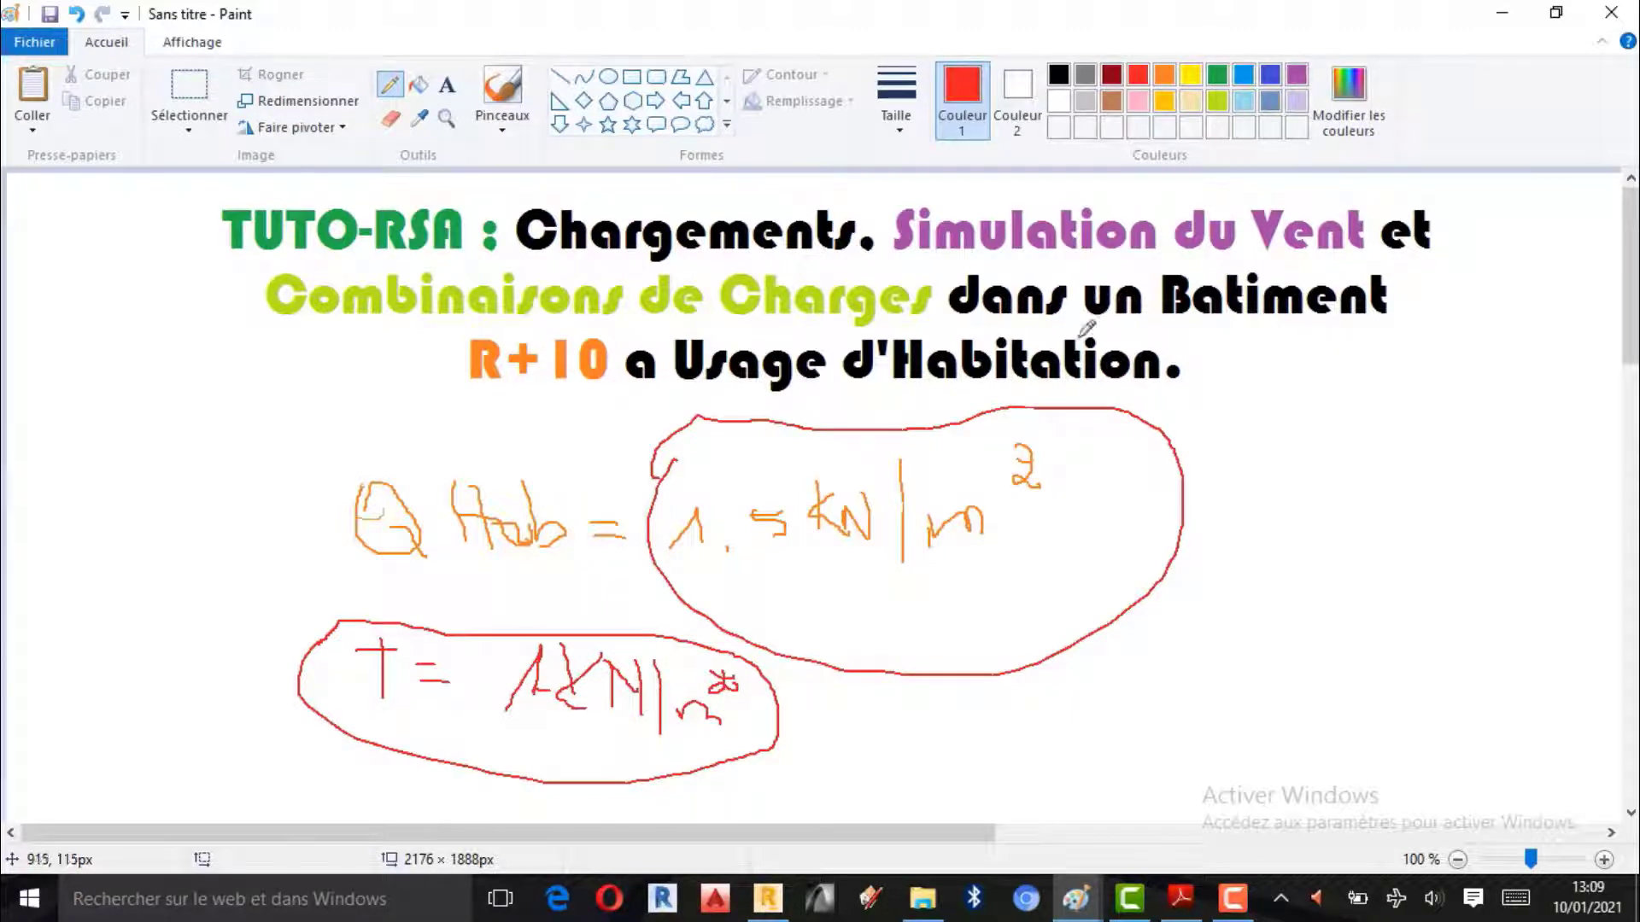
{"action": "left_click", "coordinate": [1501, 15]}
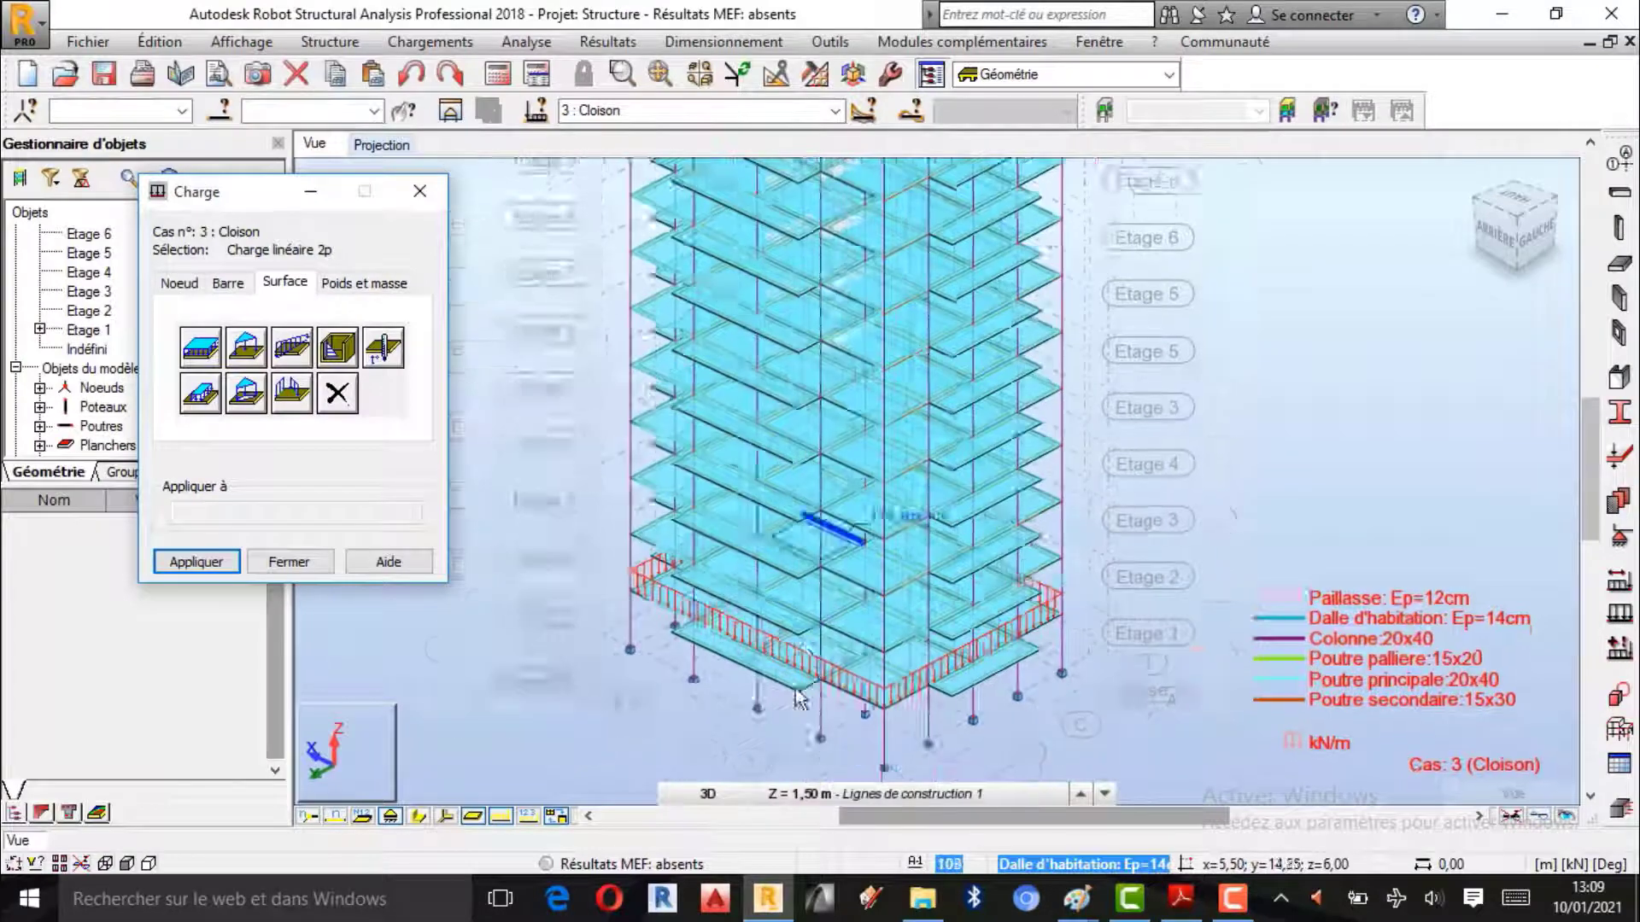
{"action": "scroll", "coordinate": [849, 735], "scroll_direction": "up", "scroll_amount": 3}
{"action": "scroll", "coordinate": [954, 561], "scroll_direction": "up", "scroll_amount": 1}
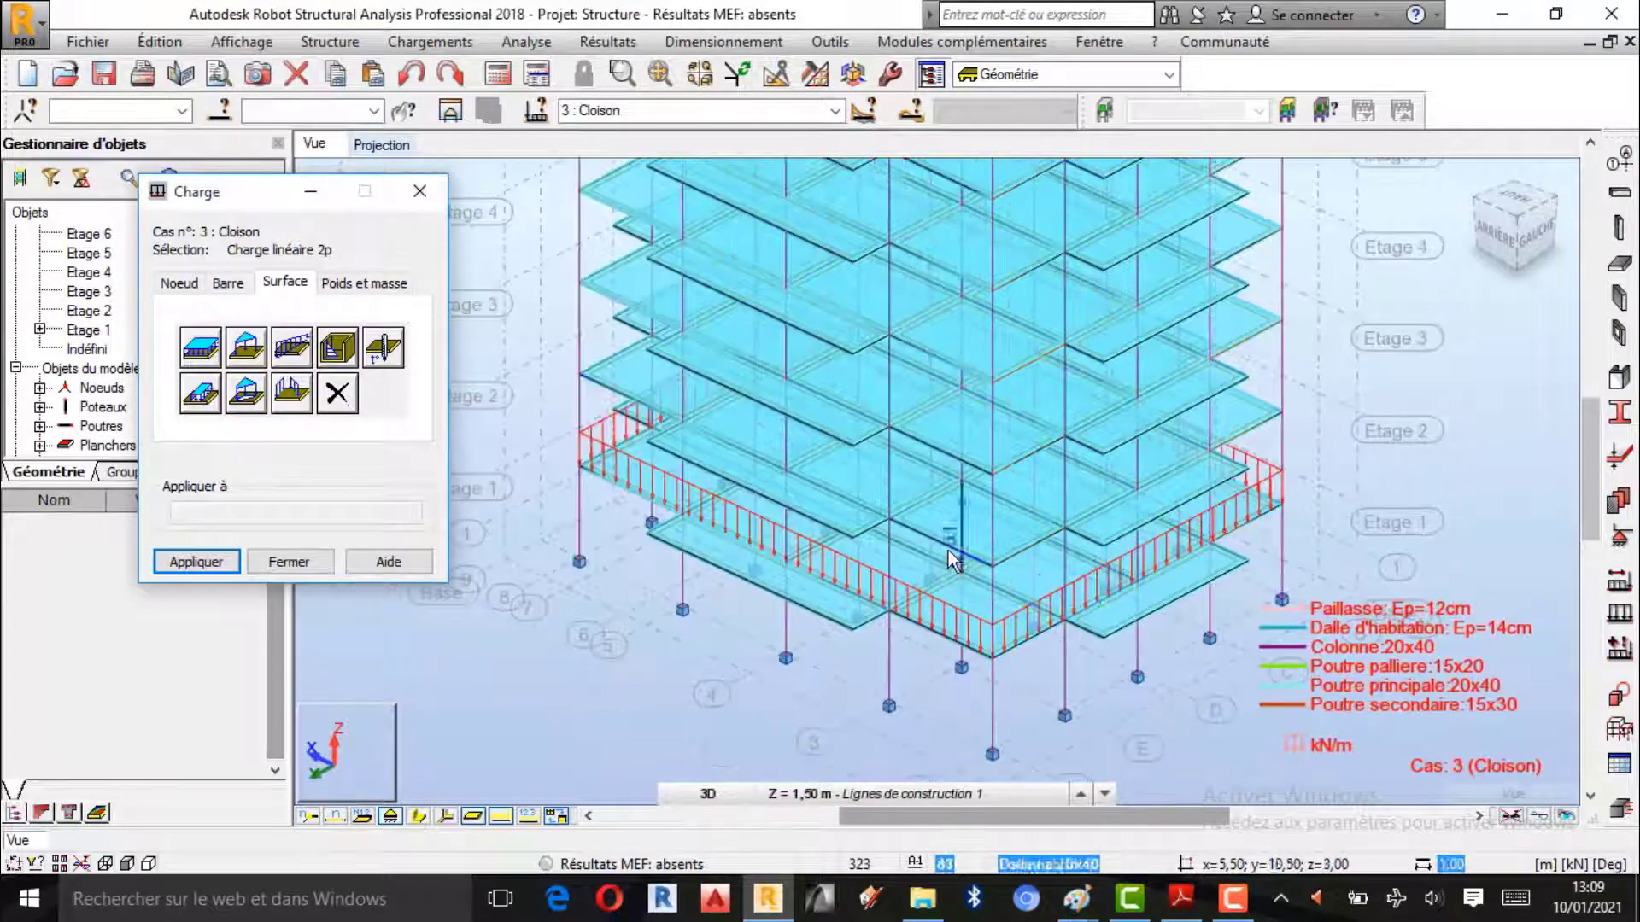
{"action": "scroll", "coordinate": [1076, 571], "scroll_direction": "up", "scroll_amount": 2}
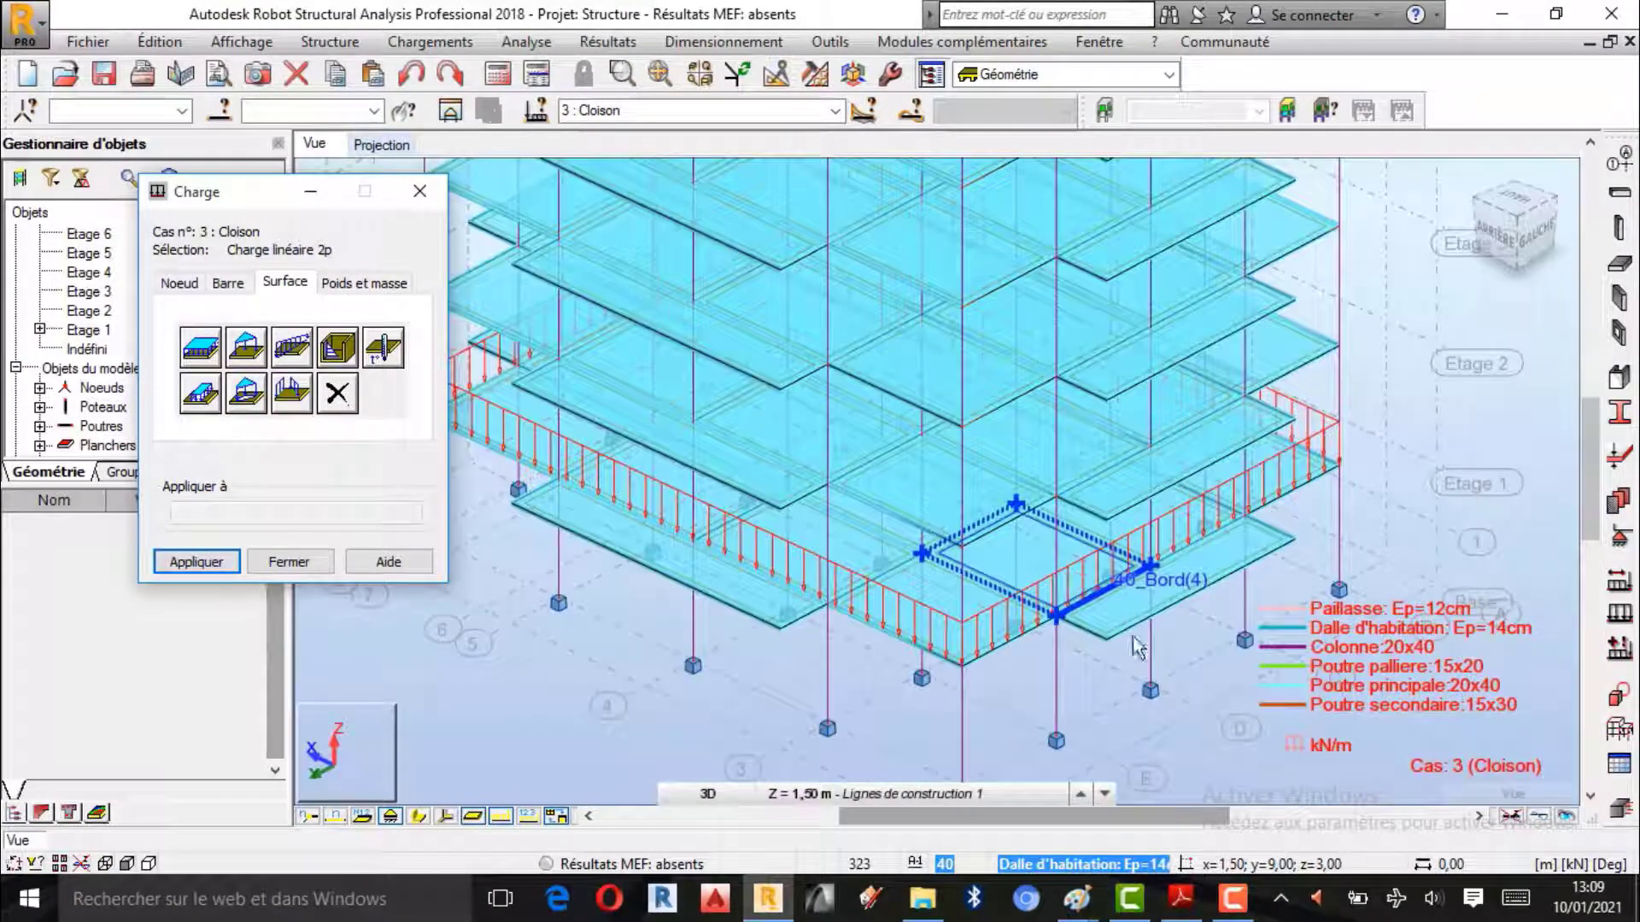
{"action": "left_click", "coordinate": [1232, 898]}
{"action": "left_click", "coordinate": [1587, 784]}
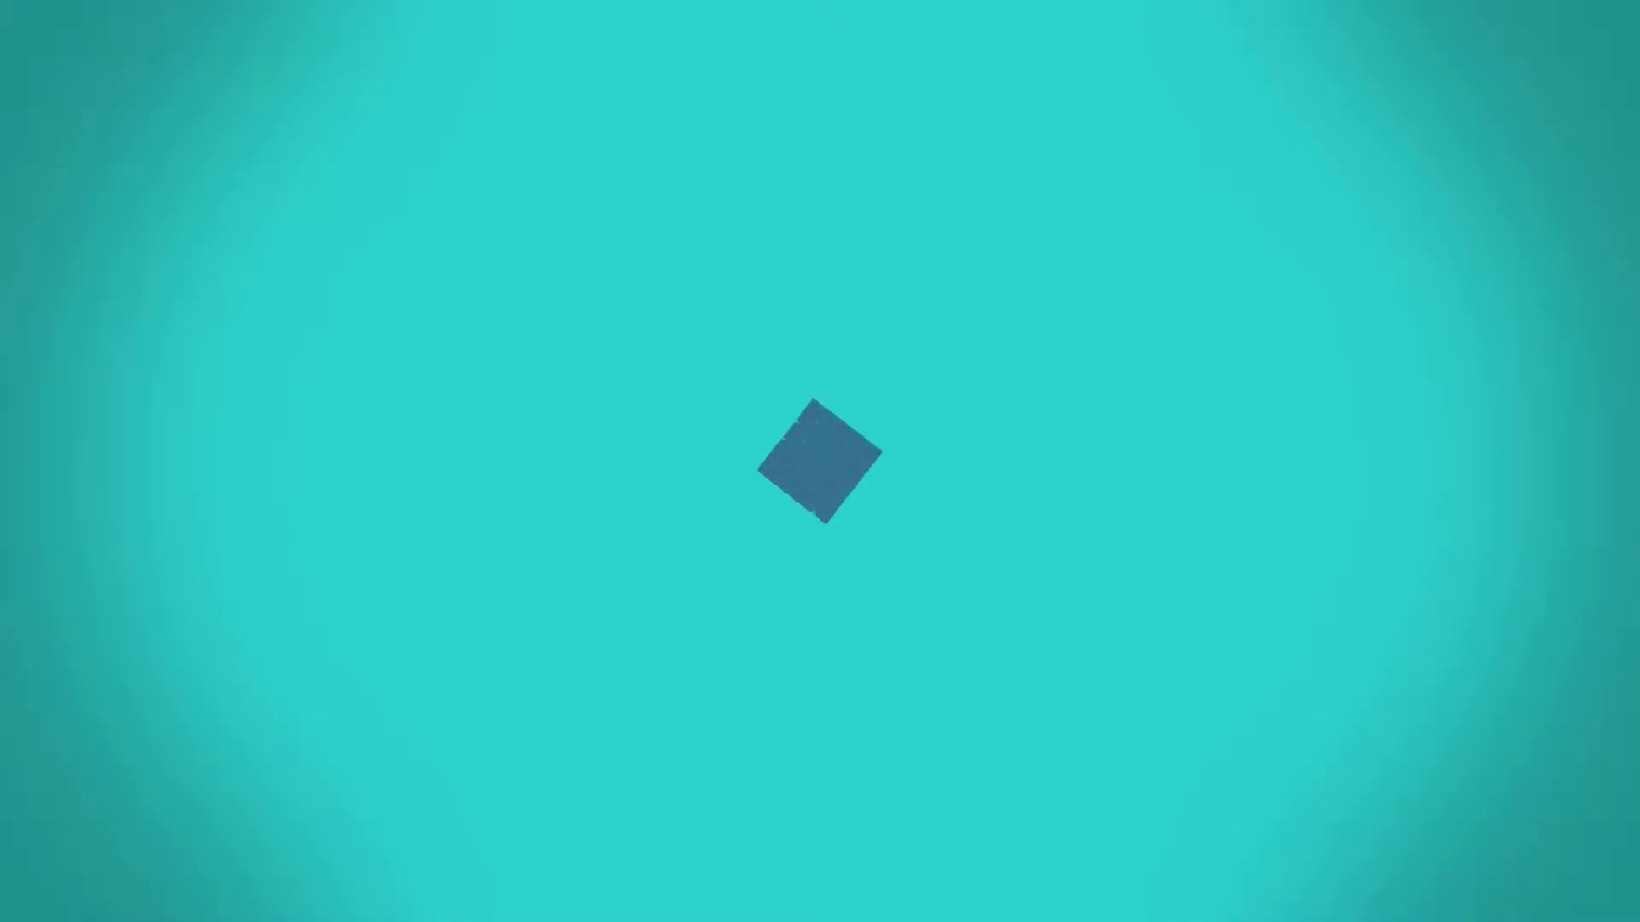